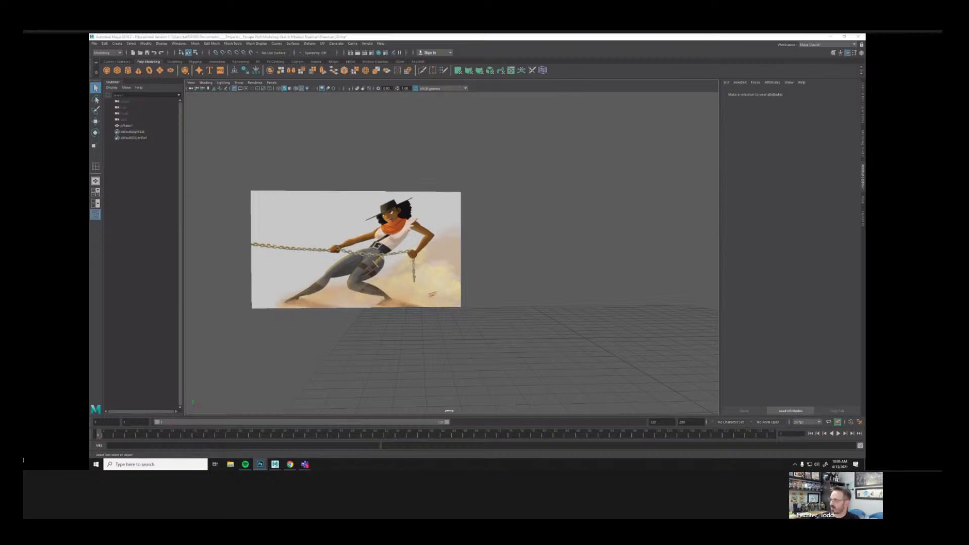
Step: Create a polygon cube at the grid's centre and apply Smooth to turn it into a low-poly ball
mouse_move(866, 167)
mouse_down()
mouse_move(444, 106)
mouse_move(655, 117)
mouse_move(866, 152)
mouse_up()
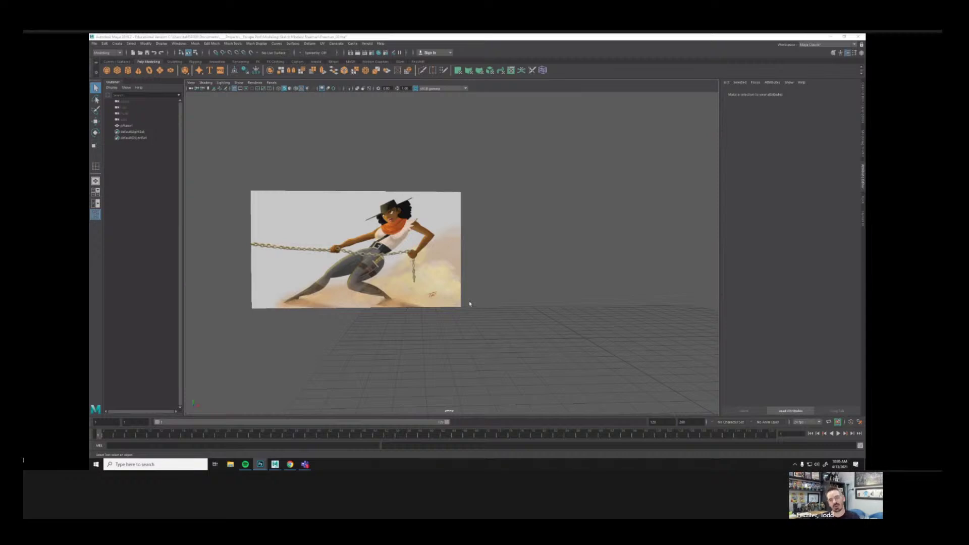
alt+drag(553, 281, 455, 276)
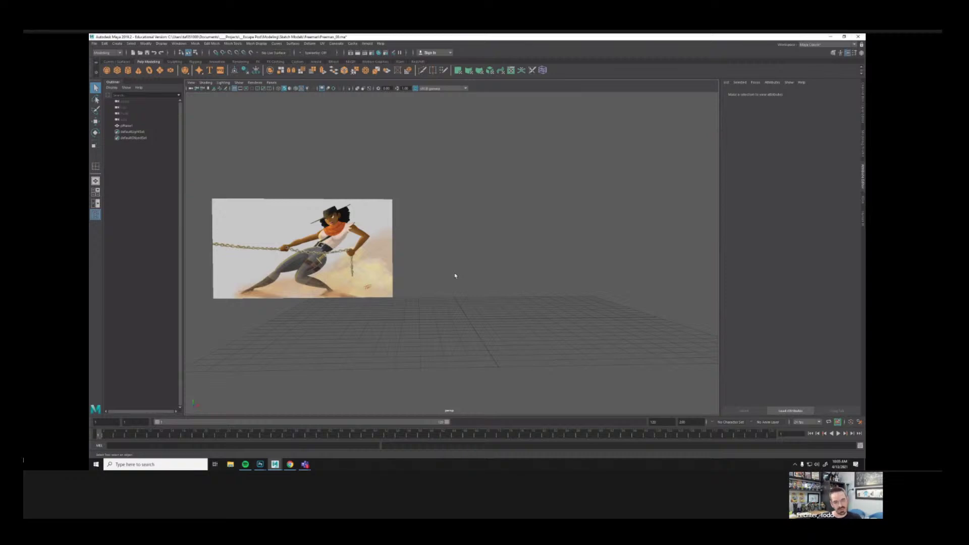
click(118, 71)
alt+right_drag(428, 311, 468, 335)
alt+drag(467, 335, 503, 306)
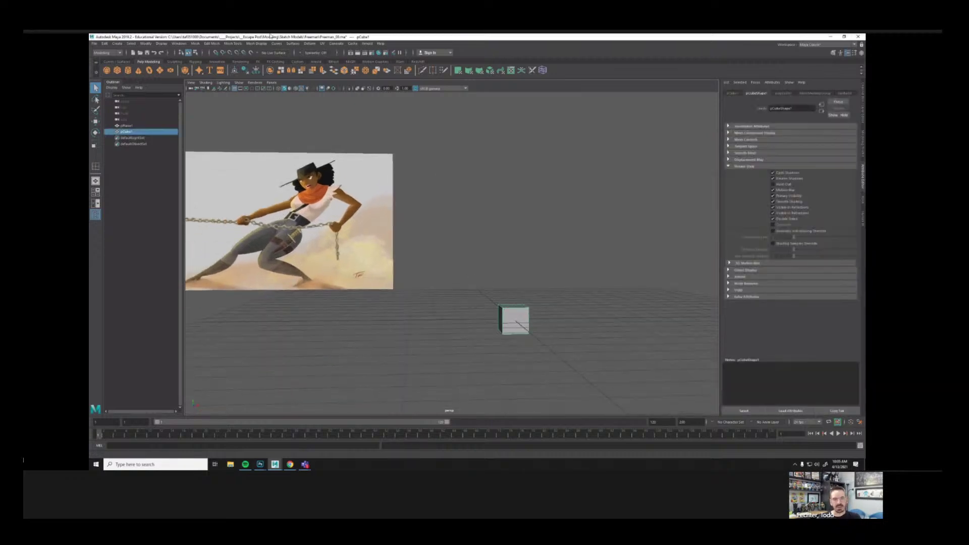
click(196, 44)
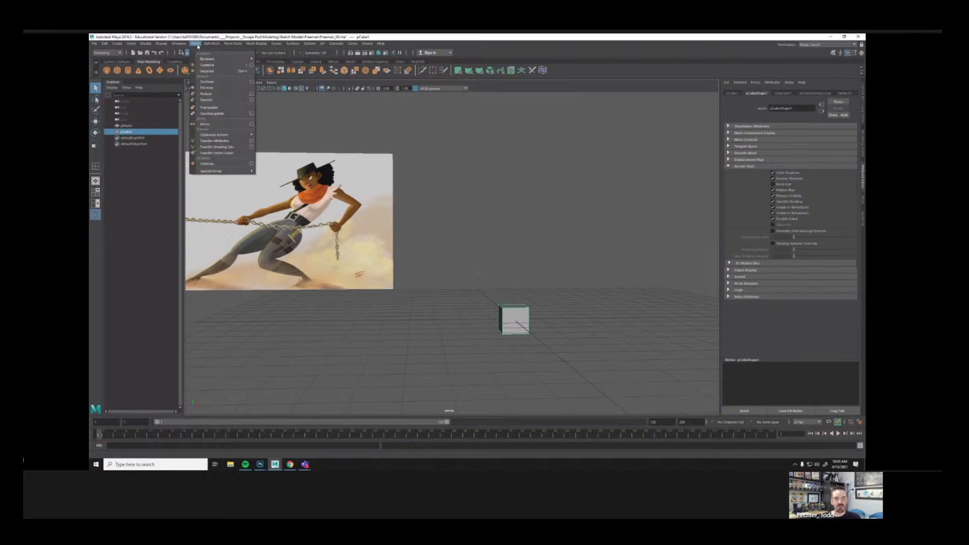
mouse_move(213, 45)
click(217, 100)
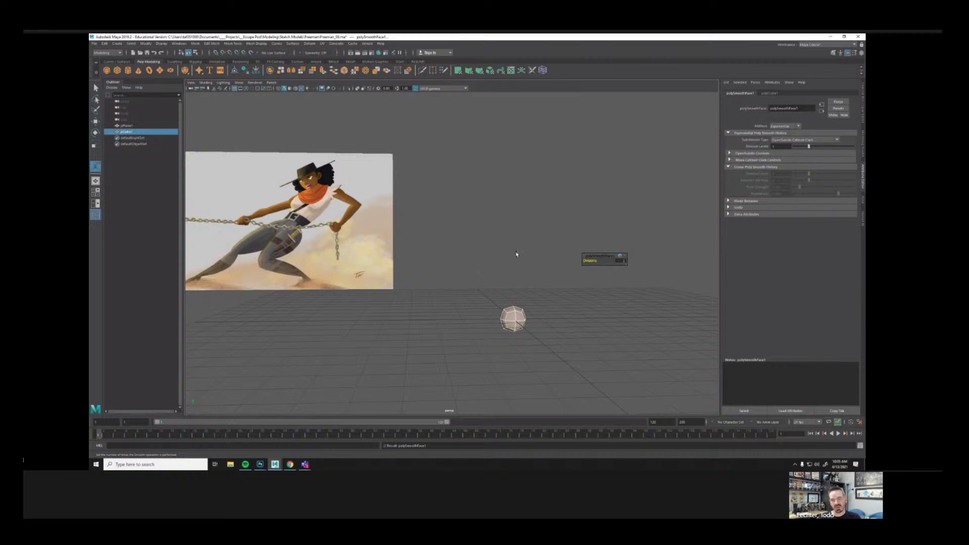
Step: Duplicate the ball and move the copy away from the original along the X axis
alt+drag(517, 254, 476, 310)
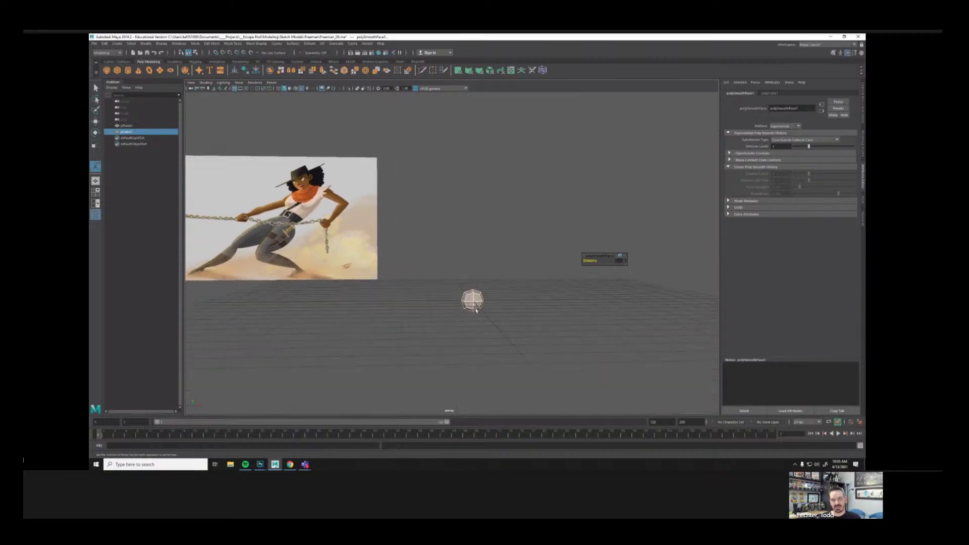
key(ctrl+d)
key(w)
drag(500, 301, 651, 302)
click(464, 281)
alt+drag(417, 264, 446, 276)
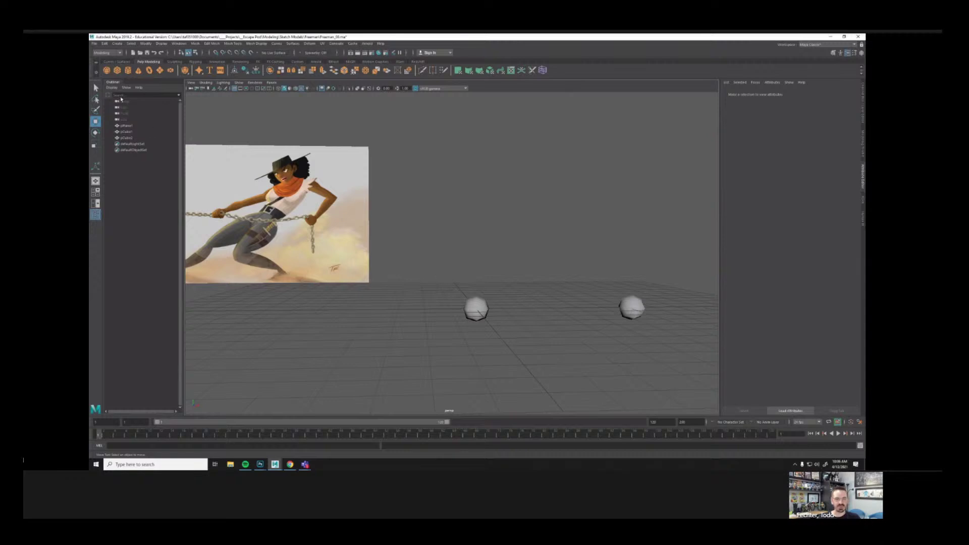
Step: Select the original ball at the grid's centre and raise it above the grid
key(q)
click(478, 304)
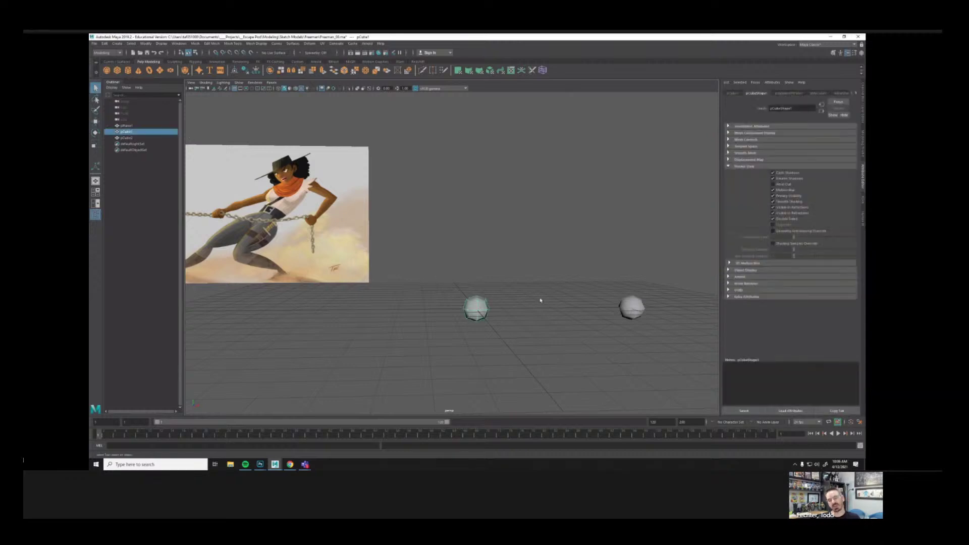
mouse_move(366, 287)
alt+mouse_down()
mouse_move(418, 268)
mouse_move(376, 270)
alt+mouse_up()
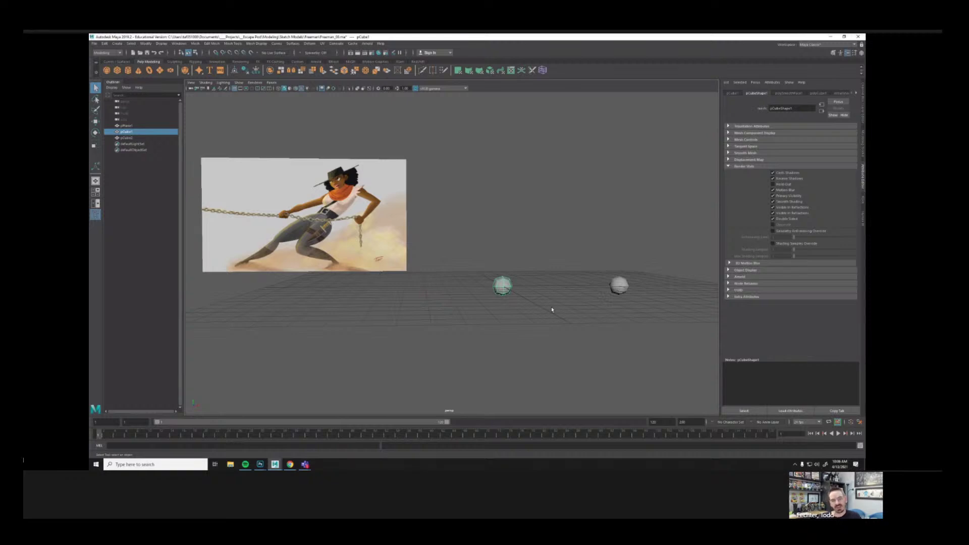
alt+right_drag(500, 290, 607, 334)
alt+middle_drag(570, 309, 541, 277)
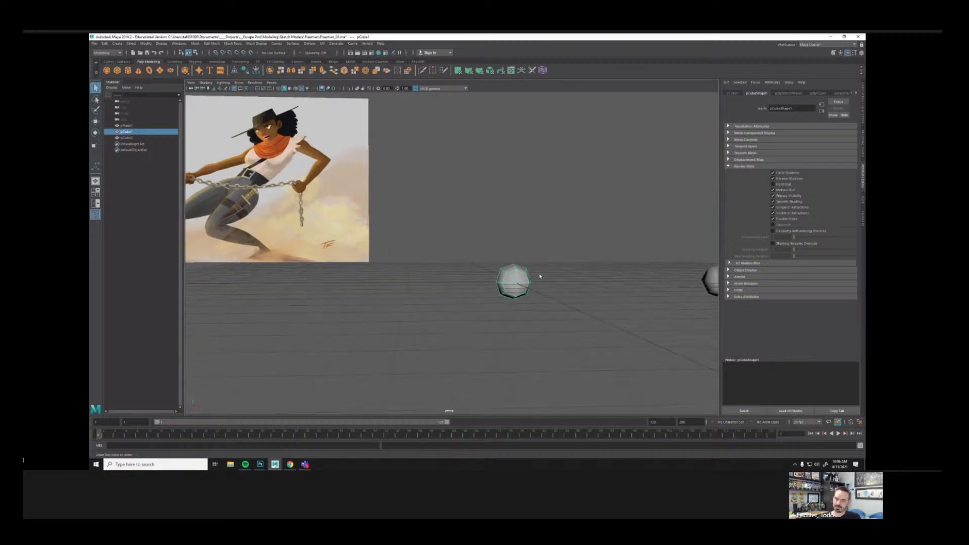
alt+right_drag(540, 277, 507, 283)
alt+drag(560, 295, 663, 271)
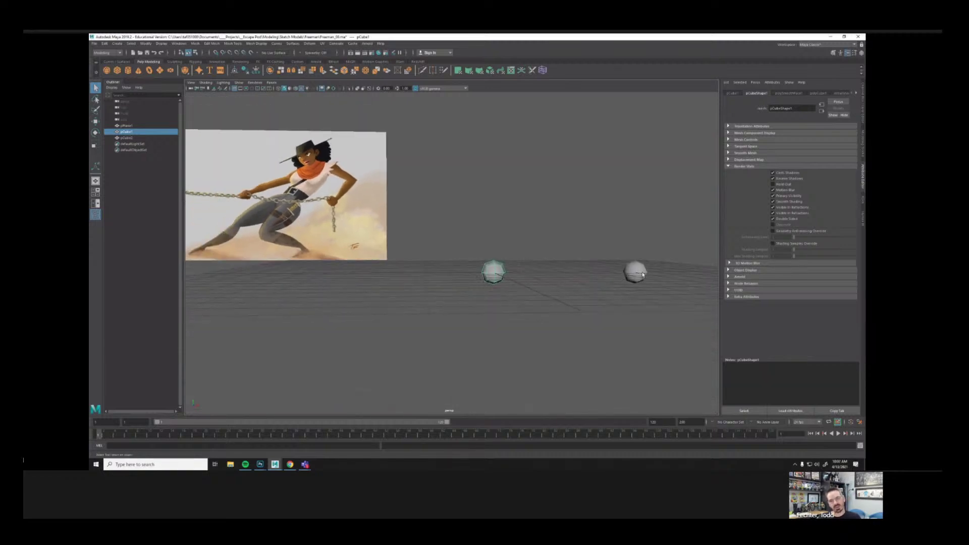
click(643, 274)
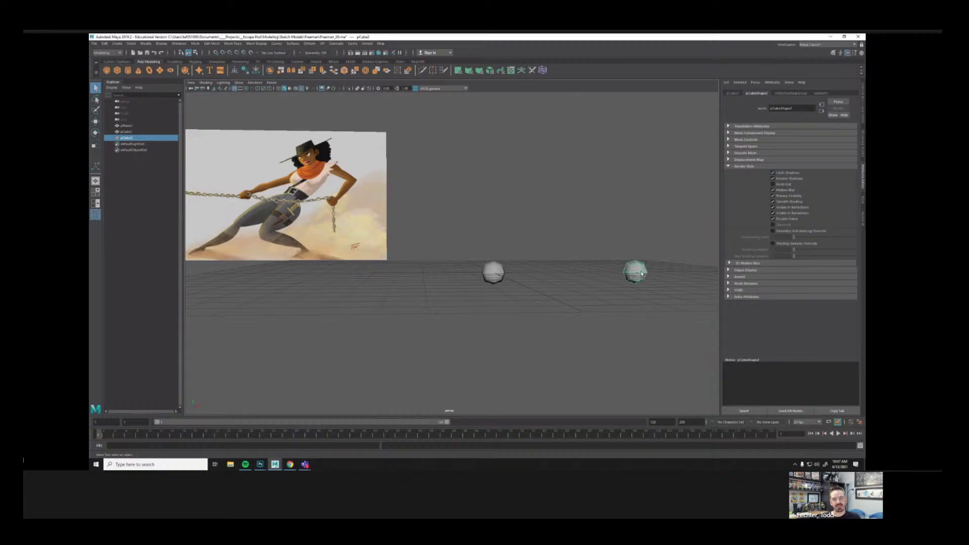
click(487, 265)
key(w)
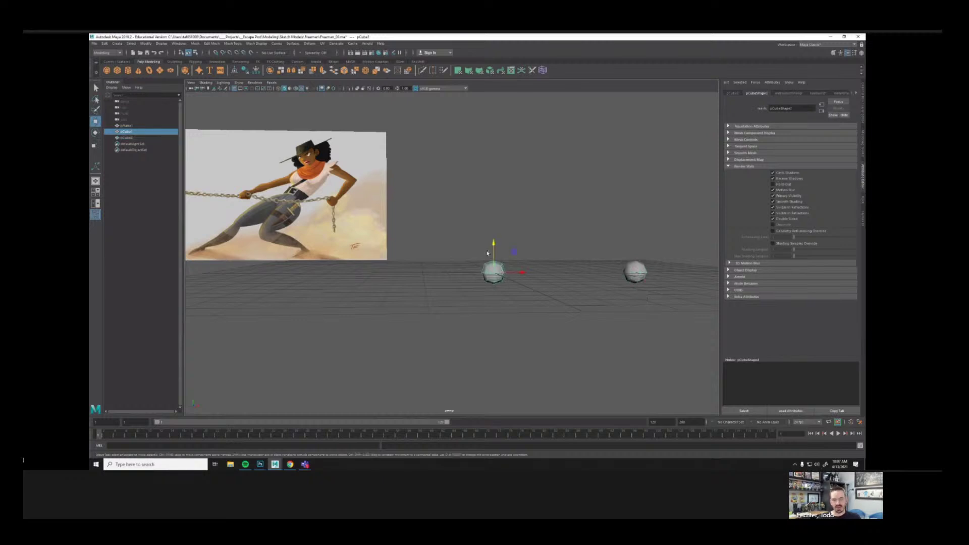
drag(493, 251, 494, 212)
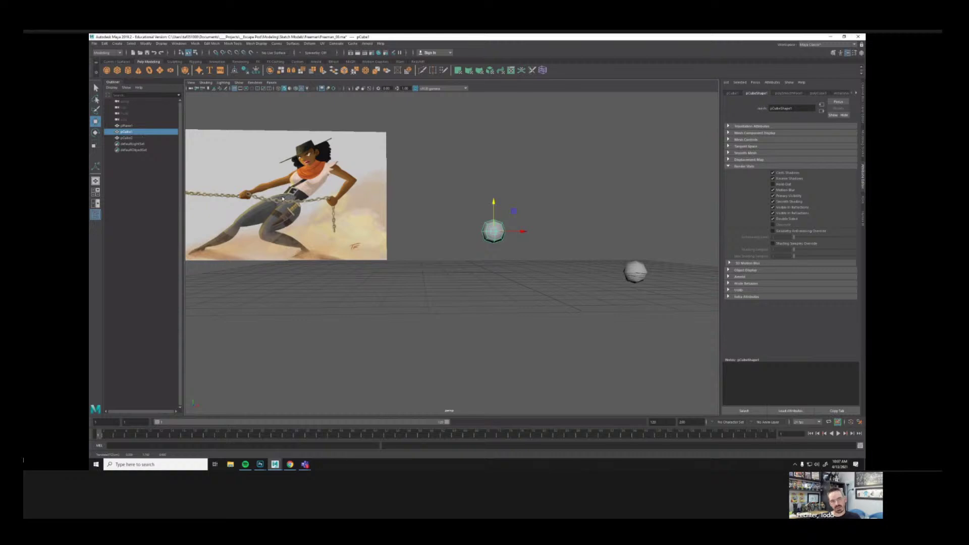
Step: Scale the raised ball along the X axis into a wider, flattened form
alt+right_drag(496, 232, 532, 251)
key(r)
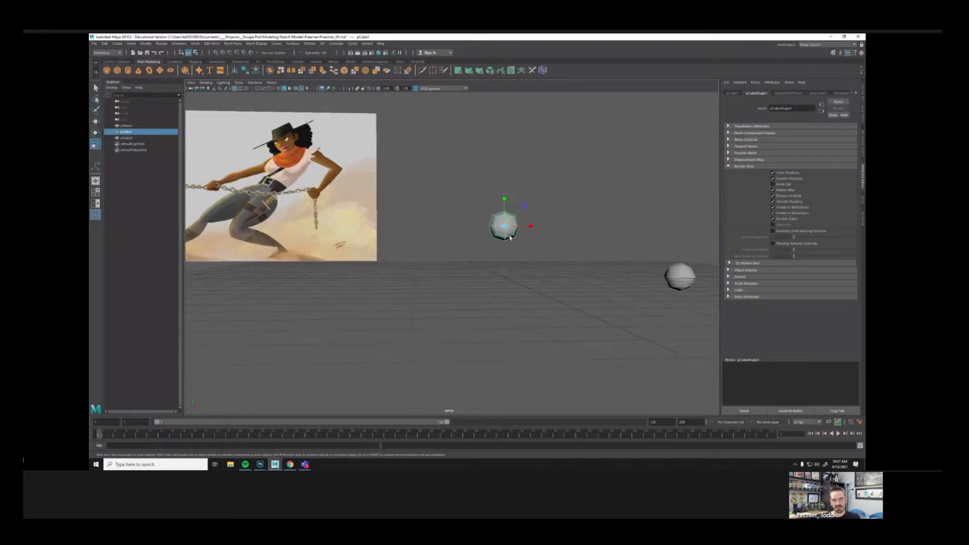
mouse_move(532, 227)
mouse_down()
mouse_move(547, 230)
mouse_move(515, 223)
mouse_up()
Step: Scale the flattened form's lower vertices slightly inward along X and pull its bottom centre vertices down
right_drag(515, 223, 487, 223)
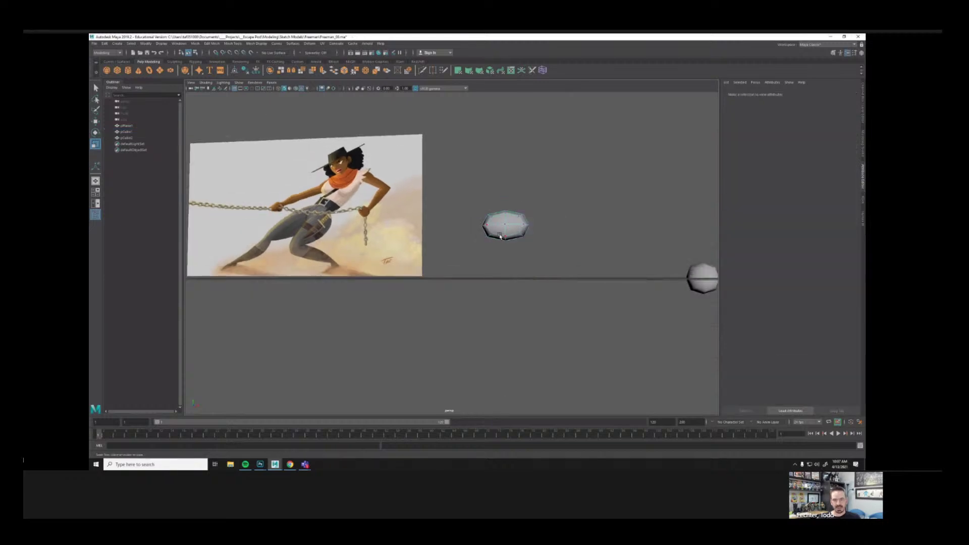
drag(484, 229, 554, 273)
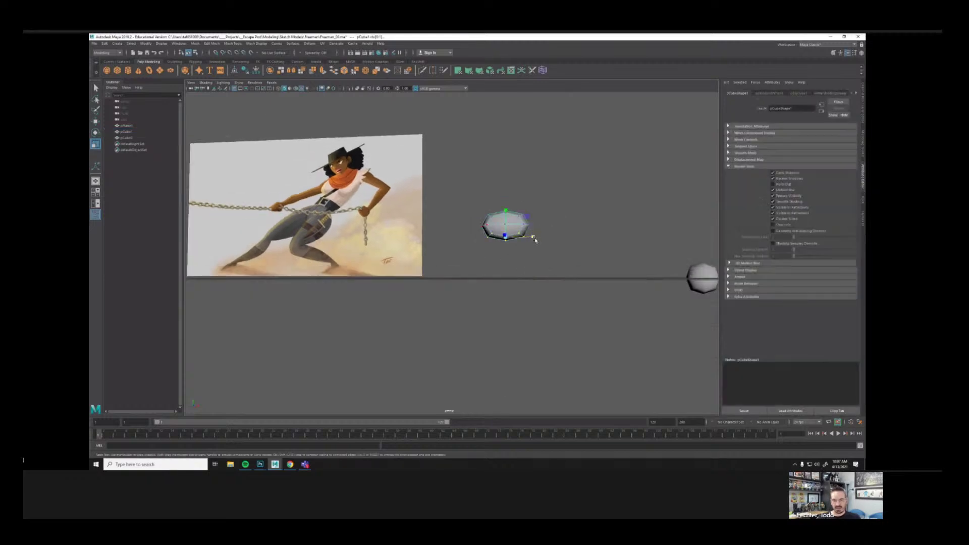
drag(533, 237, 527, 239)
click(507, 251)
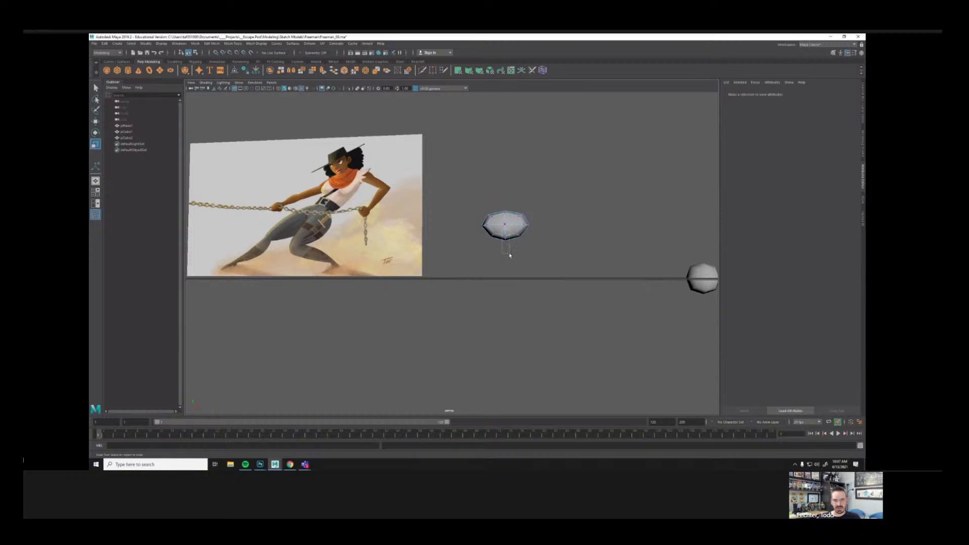
click(506, 217)
key(w)
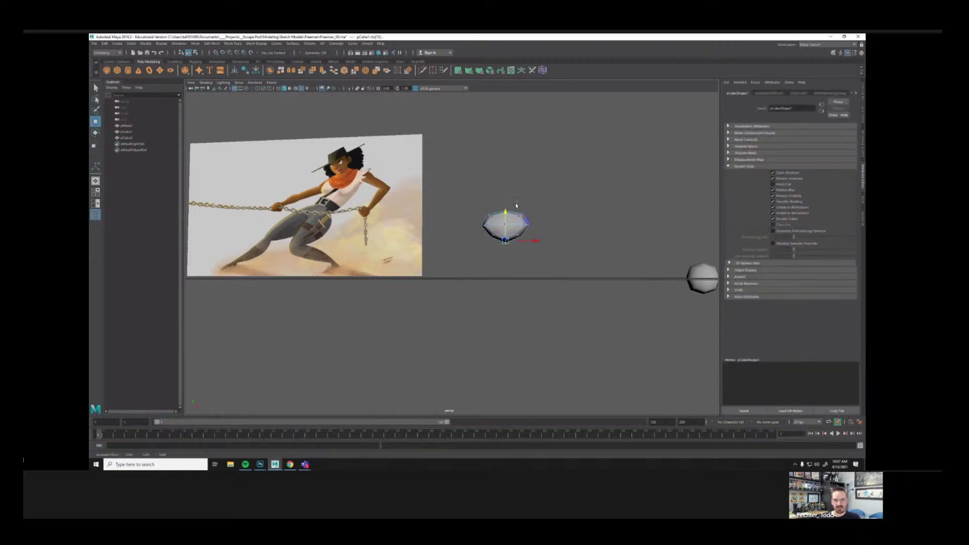
click(558, 211)
Step: Show the flattened form with smooth preview and return from vertex selection to object selection
scroll(562, 203, down, 1)
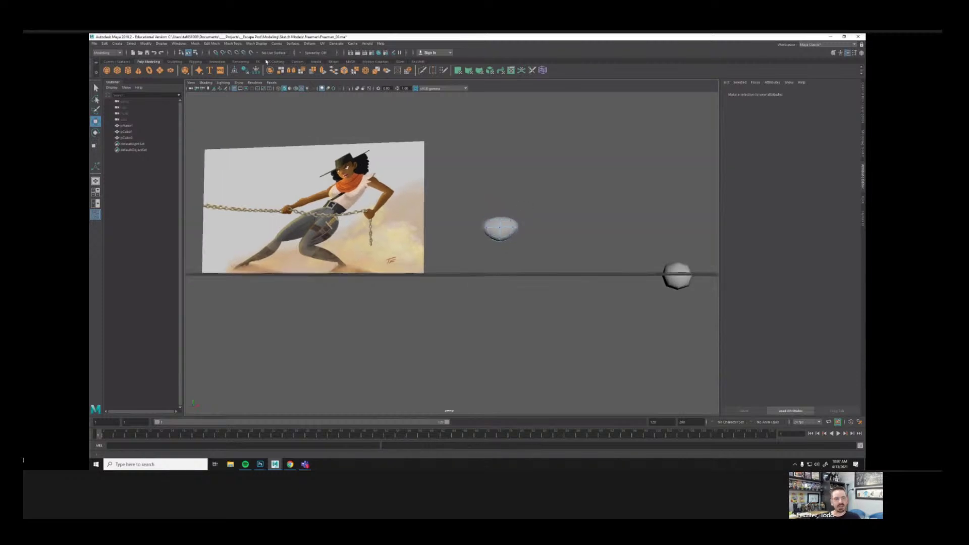
click(196, 53)
click(188, 53)
click(552, 218)
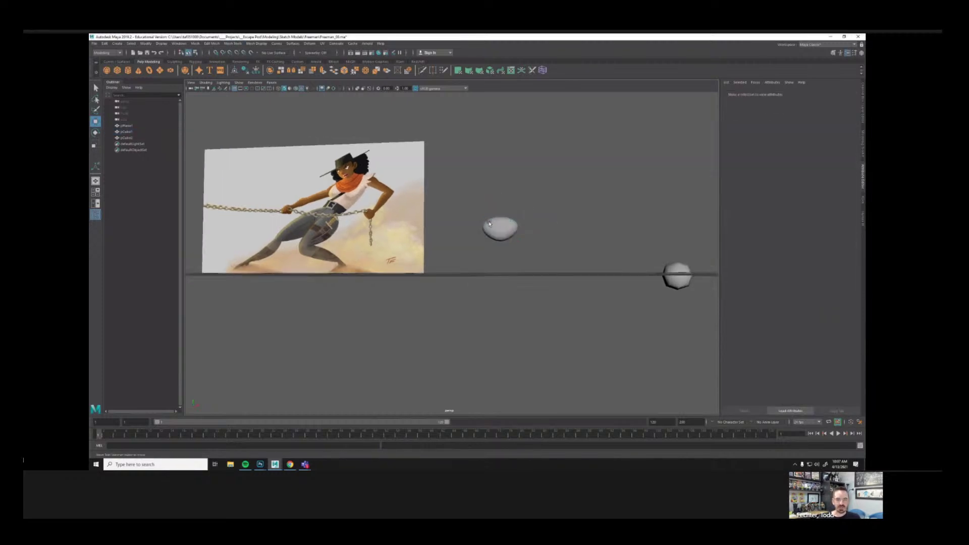
Step: Examine the flattened form against the character reference from several angles and in the four-view layout
alt+drag(471, 214, 403, 194)
click(512, 223)
key(r)
alt+middle_drag(402, 193, 431, 220)
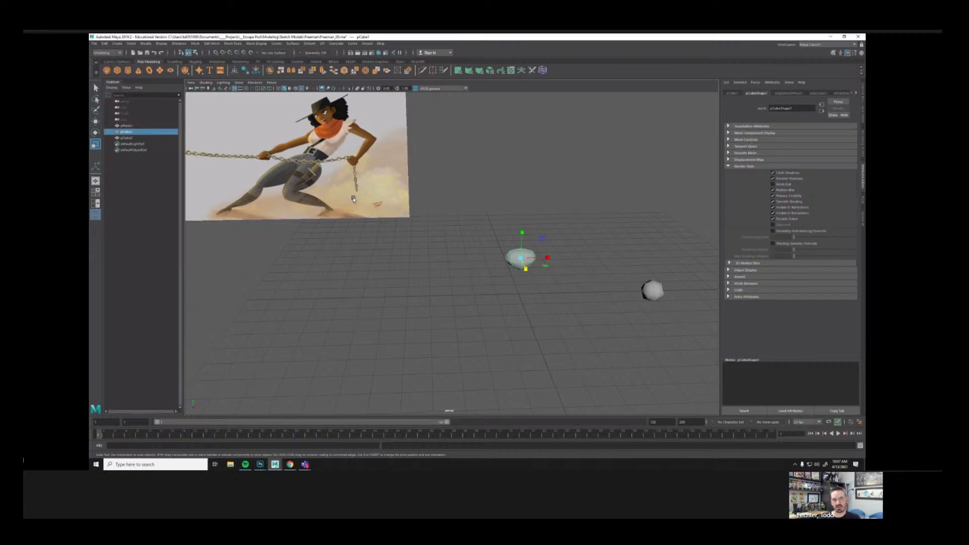
alt+middle_drag(543, 236, 523, 229)
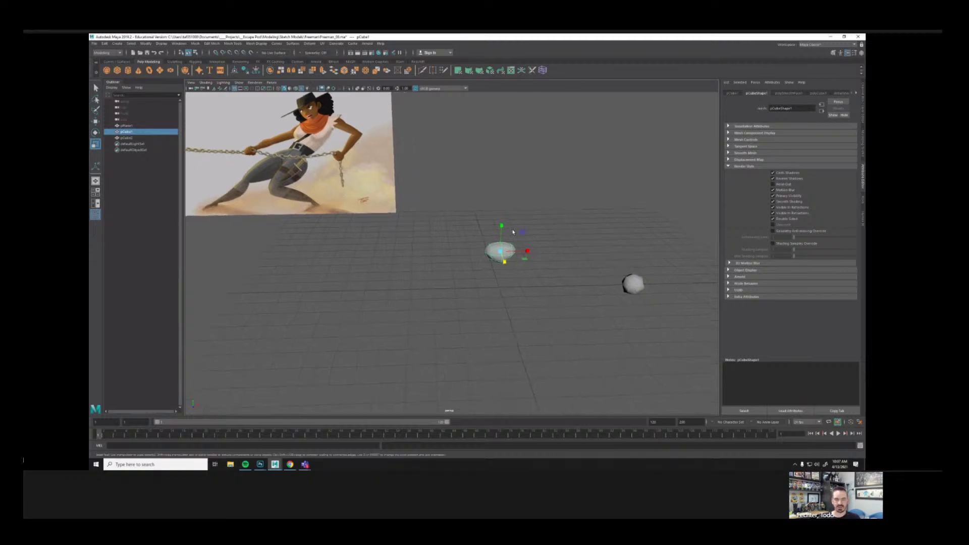
alt+right_drag(466, 229, 566, 242)
click(566, 242)
alt+drag(562, 249, 500, 258)
key(space)
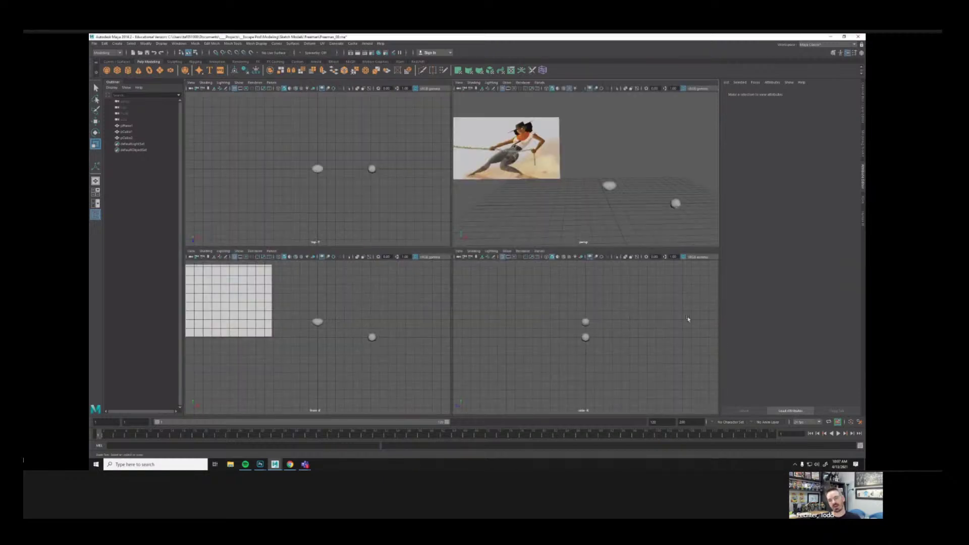
key(space)
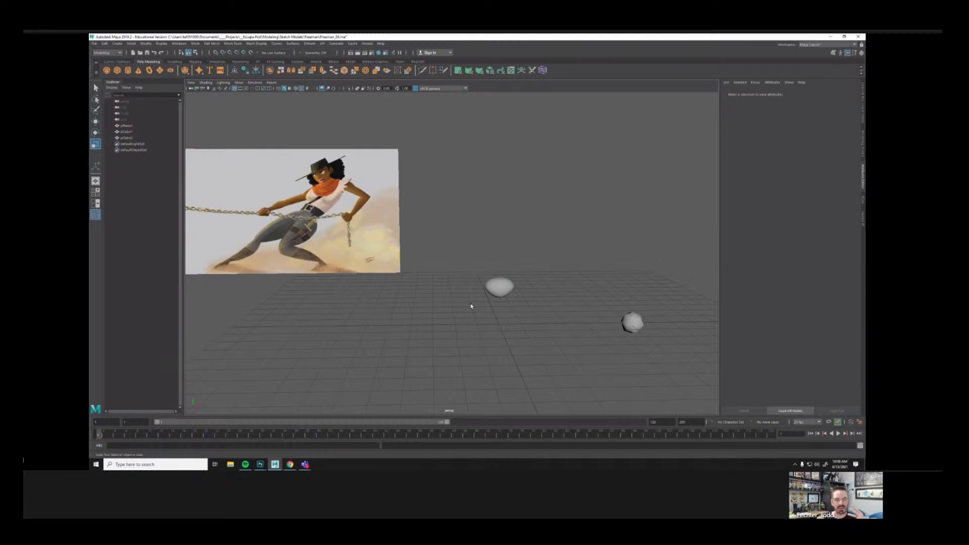
Step: Rotate the flattened form slightly and raise it higher above the grid
click(507, 292)
key(e)
drag(522, 292, 512, 295)
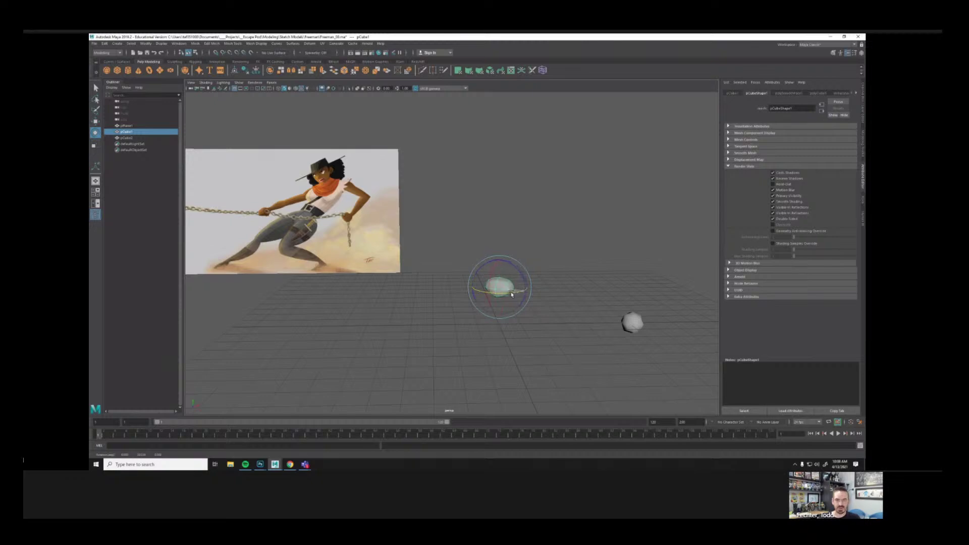
alt+middle_drag(497, 301, 509, 261)
alt+right_drag(469, 264, 515, 260)
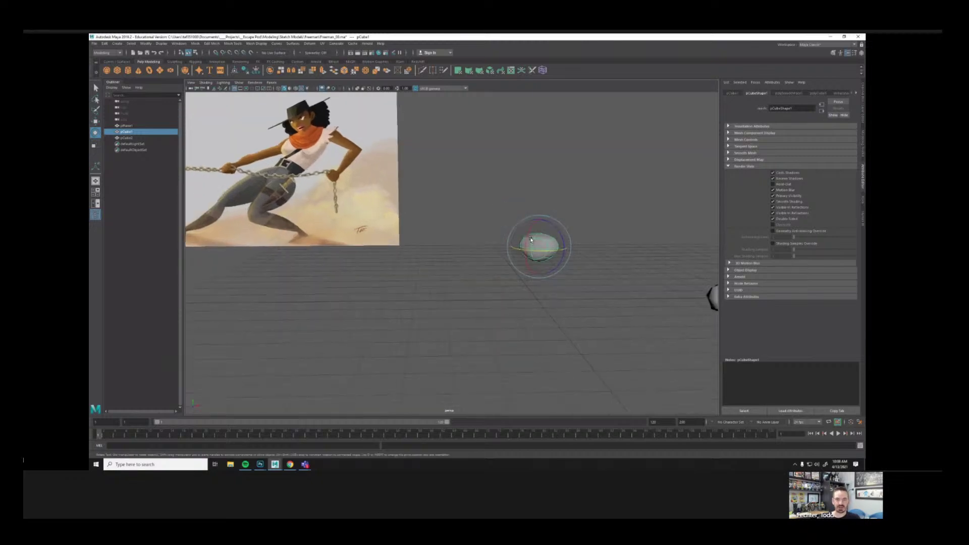
drag(528, 238, 549, 203)
key(w)
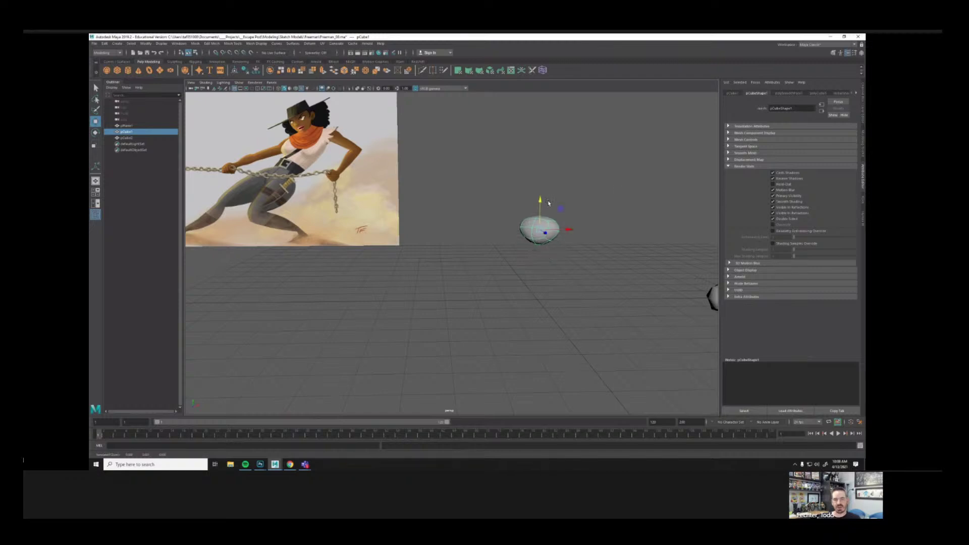
click(565, 199)
Step: Move the duplicated ball slightly closer to the grid's centre along the X axis
alt+right_drag(565, 199, 450, 232)
click(642, 286)
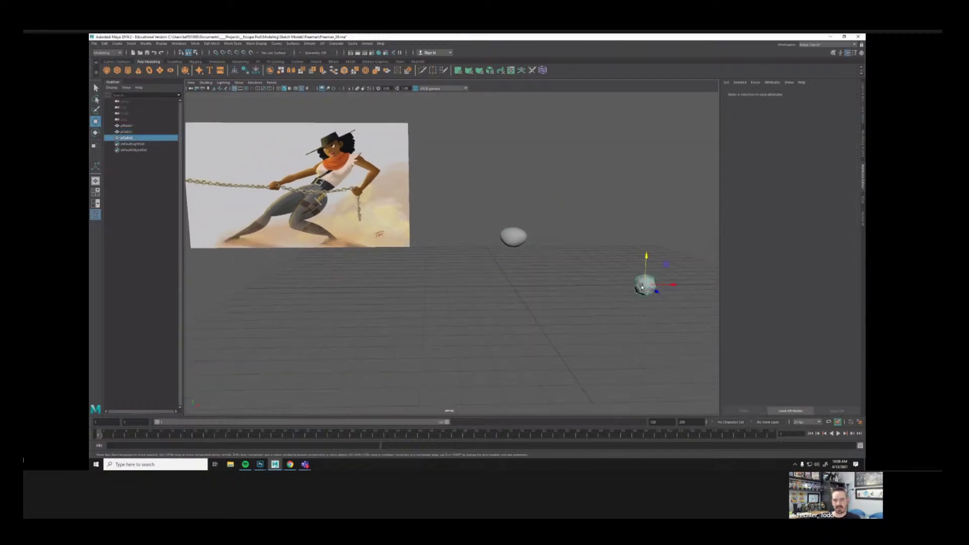
alt+drag(610, 264, 604, 268)
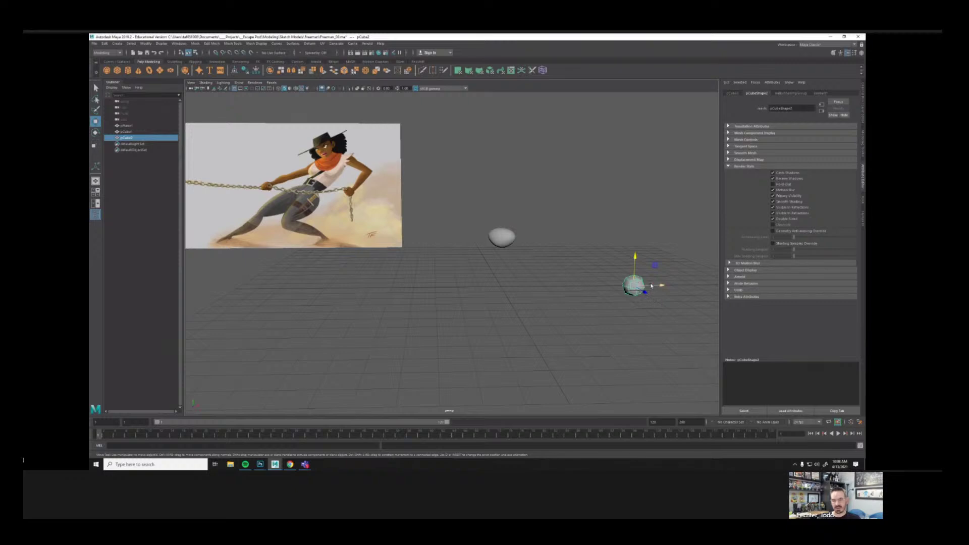
mouse_move(665, 286)
mouse_down()
mouse_move(644, 290)
mouse_move(653, 287)
mouse_up()
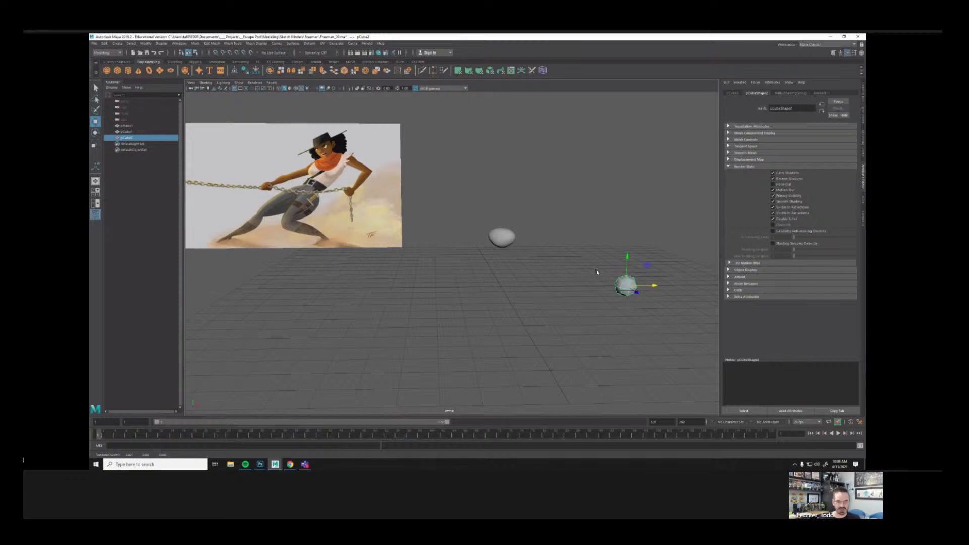
click(658, 276)
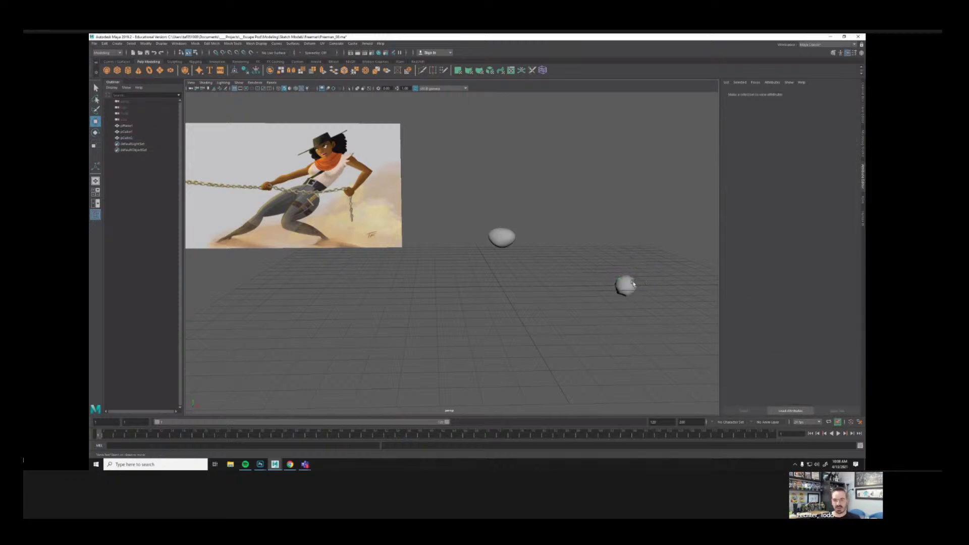
Step: Duplicate the outer ball toward the grid's centre along X and add a lattice deformer around the new copy
click(633, 284)
key(ctrl+d)
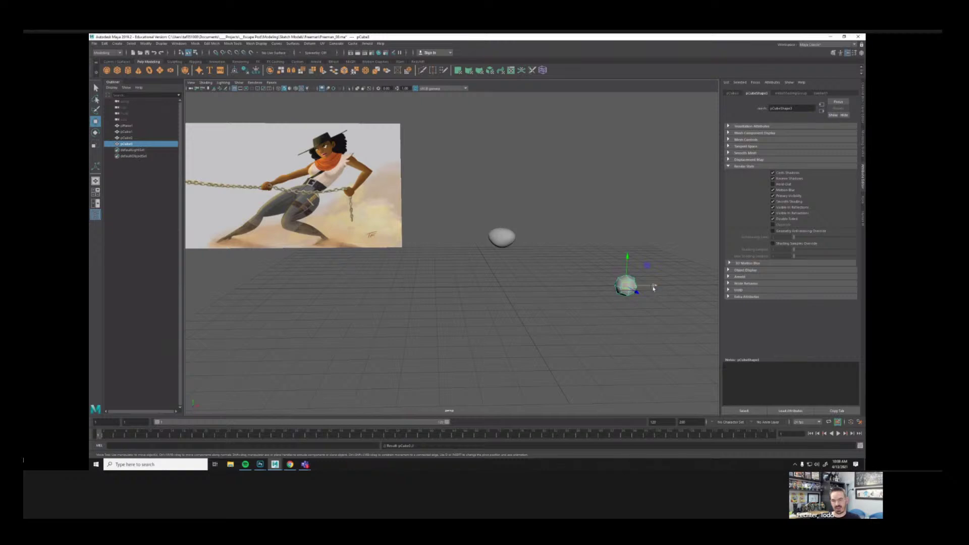
drag(654, 288, 575, 288)
alt+right_drag(528, 271, 591, 246)
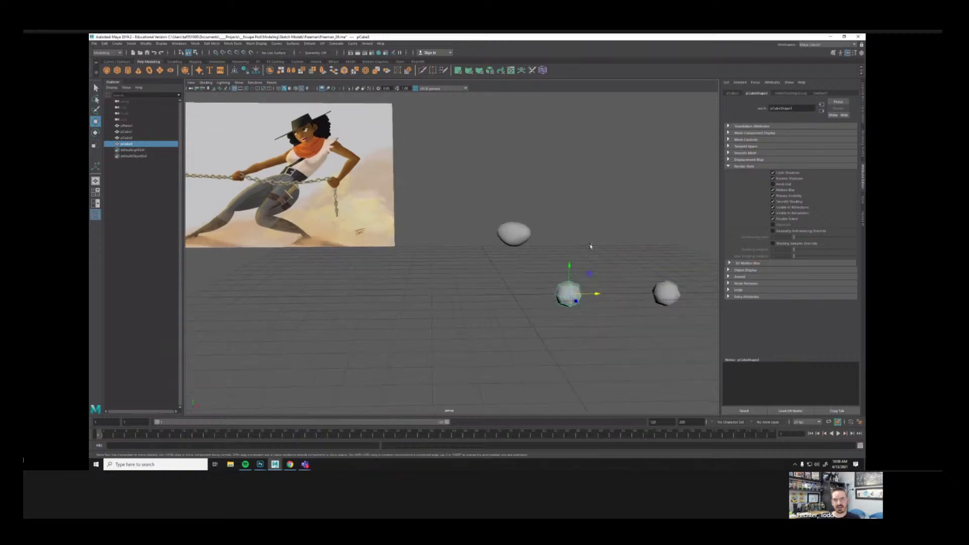
click(543, 70)
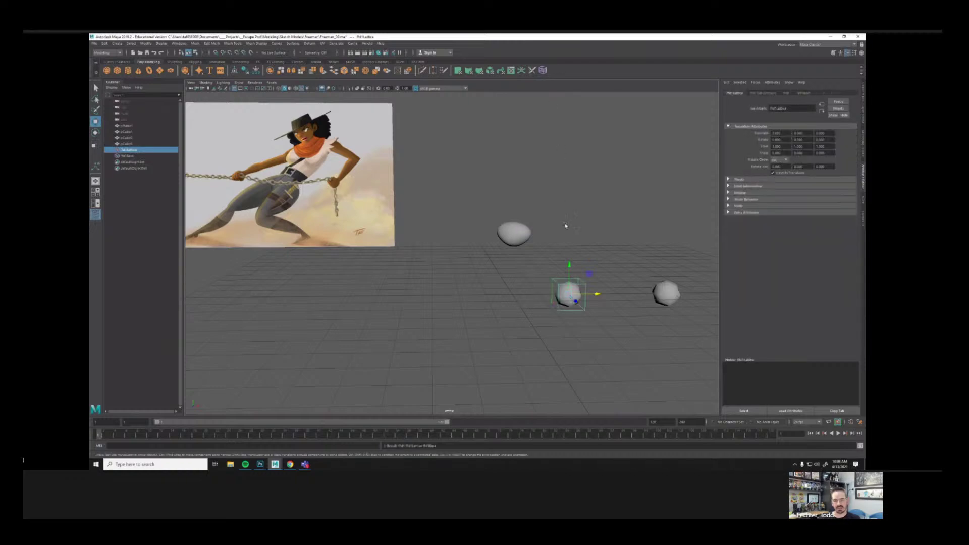
Step: Select all lattice points around the new ball and scale them along Y to stretch it into a tall form
alt+middle_drag(603, 255, 555, 209)
right_drag(556, 208, 549, 191)
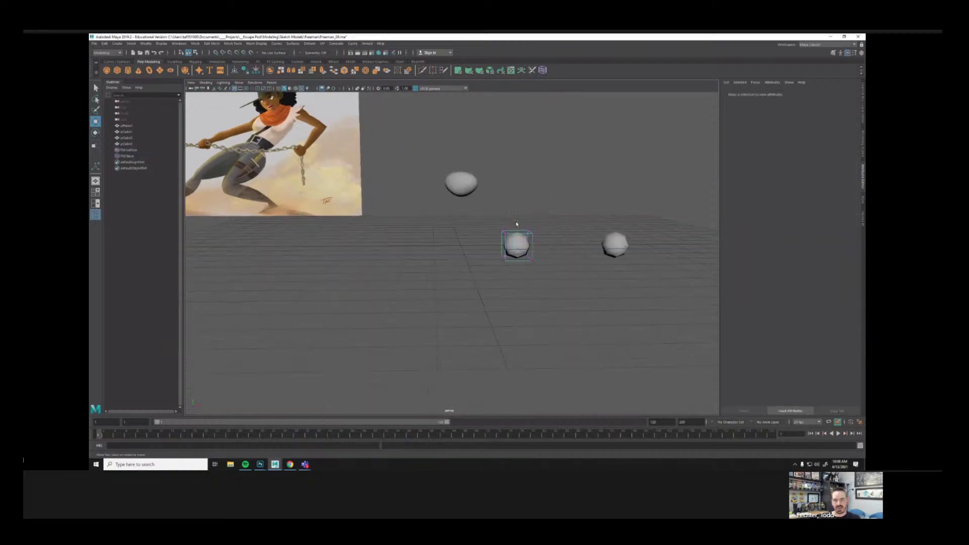
alt+drag(517, 225, 480, 222)
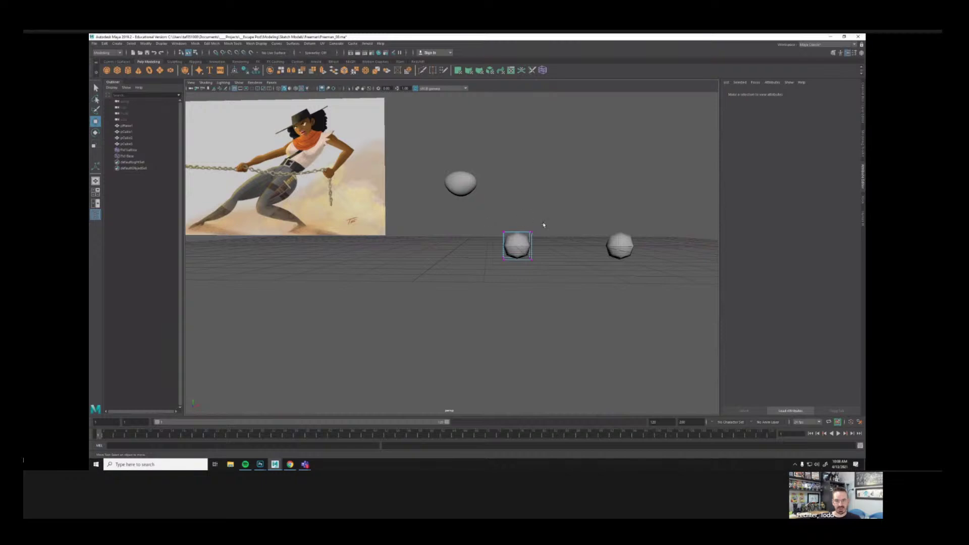
right_drag(544, 225, 541, 217)
drag(492, 214, 562, 265)
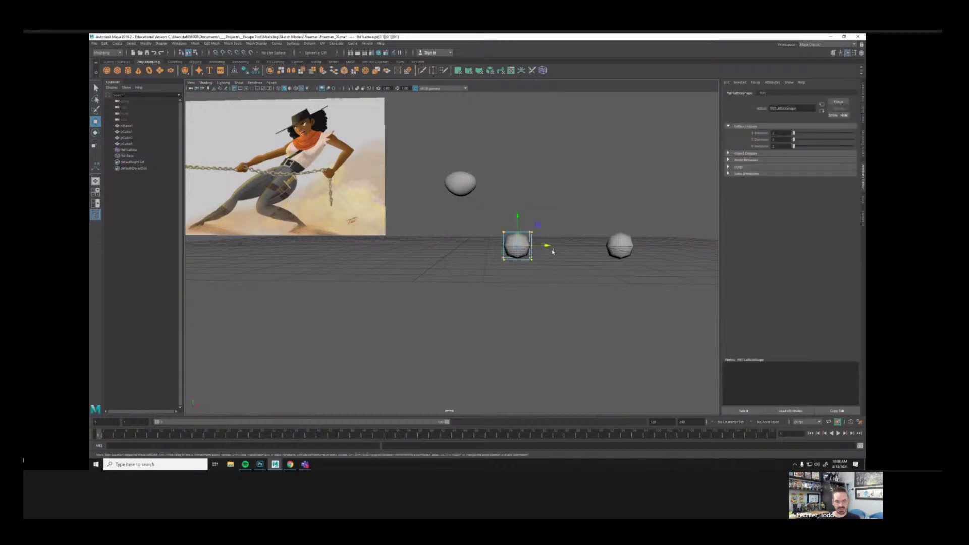
key(r)
drag(518, 217, 506, 188)
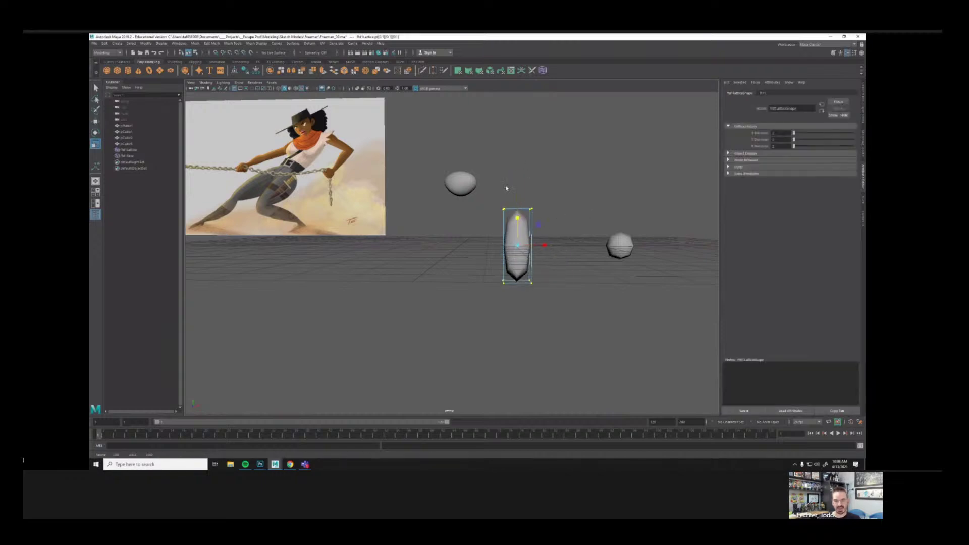
Step: Scale the top lattice points outward so the elongated form is wider at its upper end
alt+right_drag(466, 224, 536, 240)
alt+middle_drag(536, 240, 525, 250)
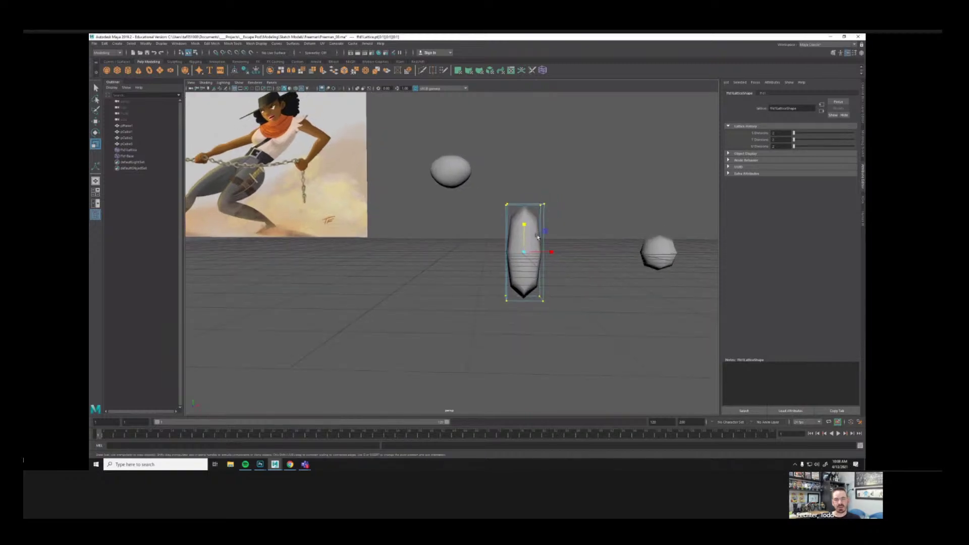
alt+drag(538, 237, 514, 225)
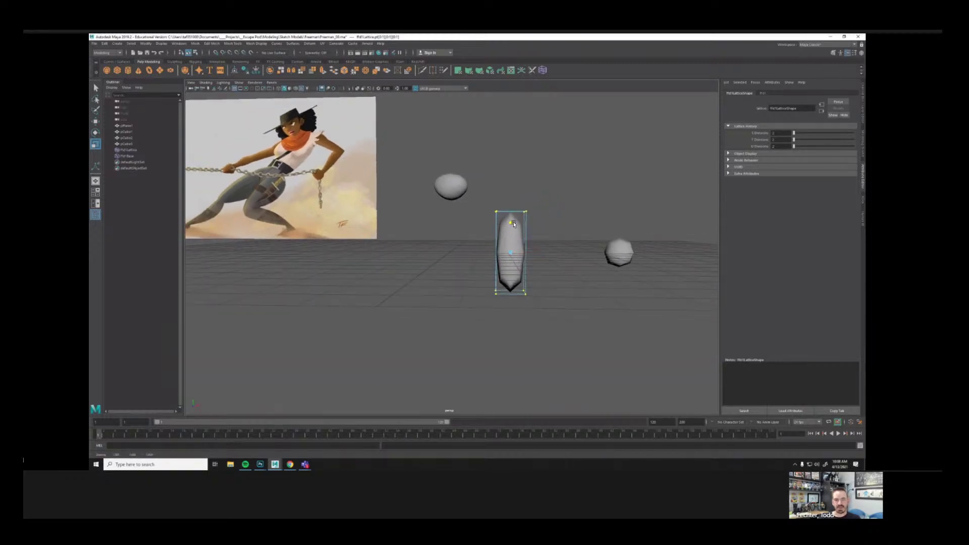
alt+right_drag(539, 245, 541, 247)
drag(567, 232, 525, 214)
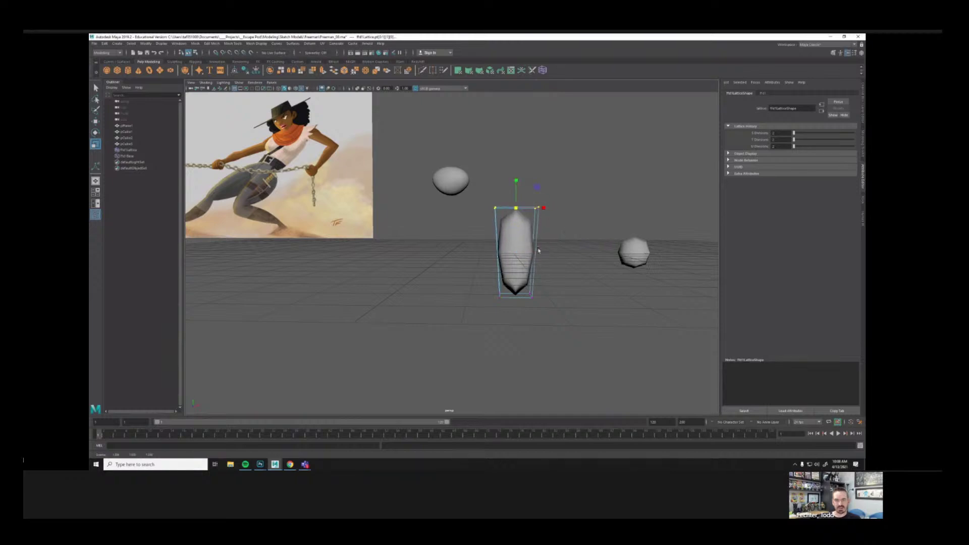
alt+middle_drag(538, 250, 515, 234)
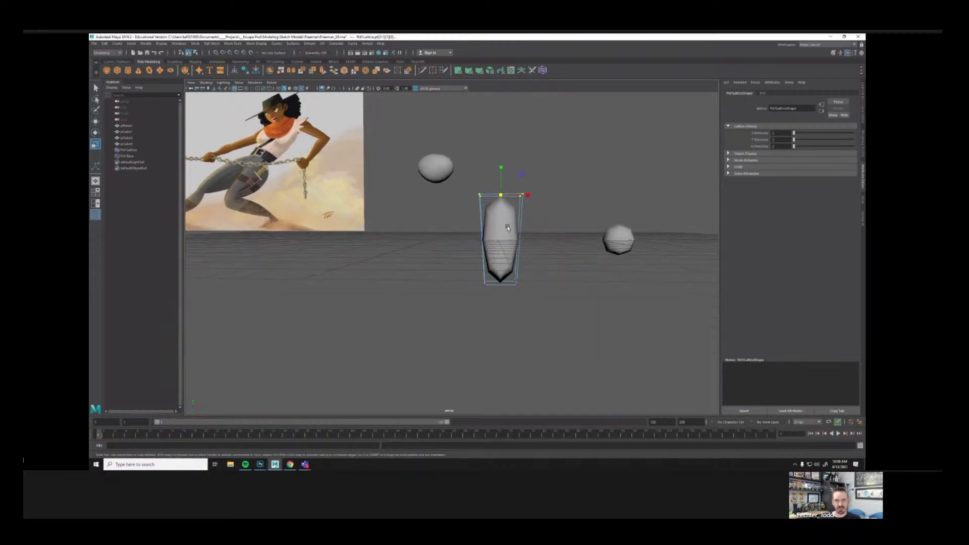
Step: Delete the elongated form's construction history to bake the lattice shape, and display the mesh smoothed
click(507, 228)
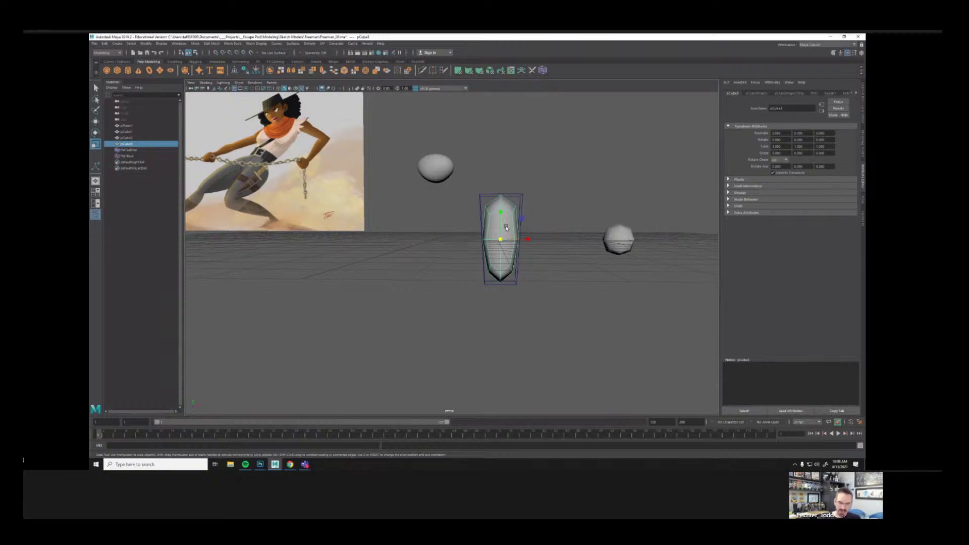
key(alt+shift+d)
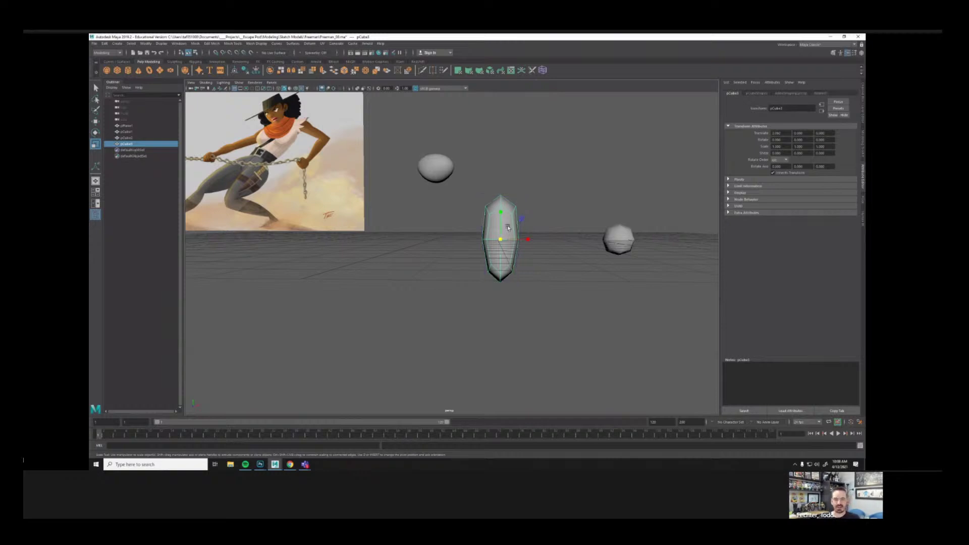
key(3)
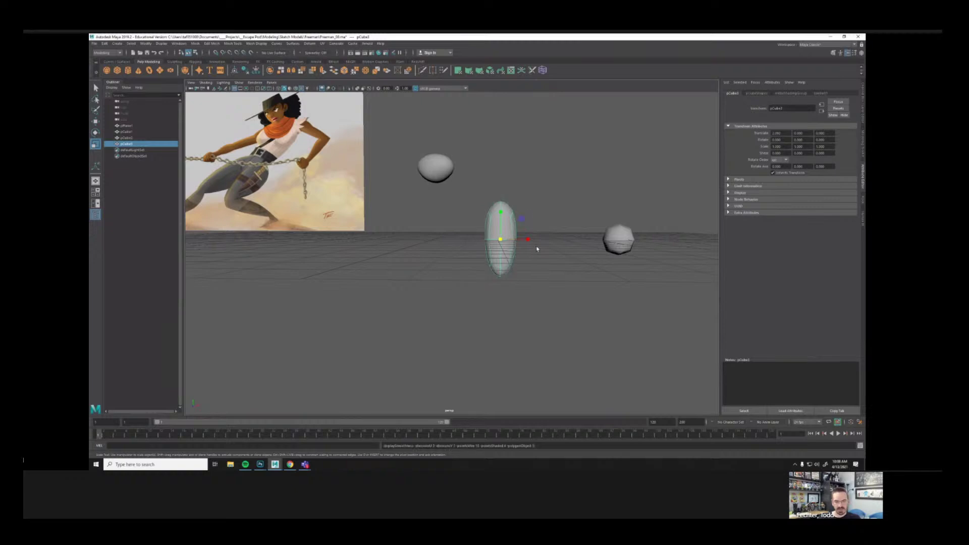
Step: Move the elongated form's pivot to its upper end and position the form against the flattened pelvis form
key(w)
drag(528, 238, 438, 238)
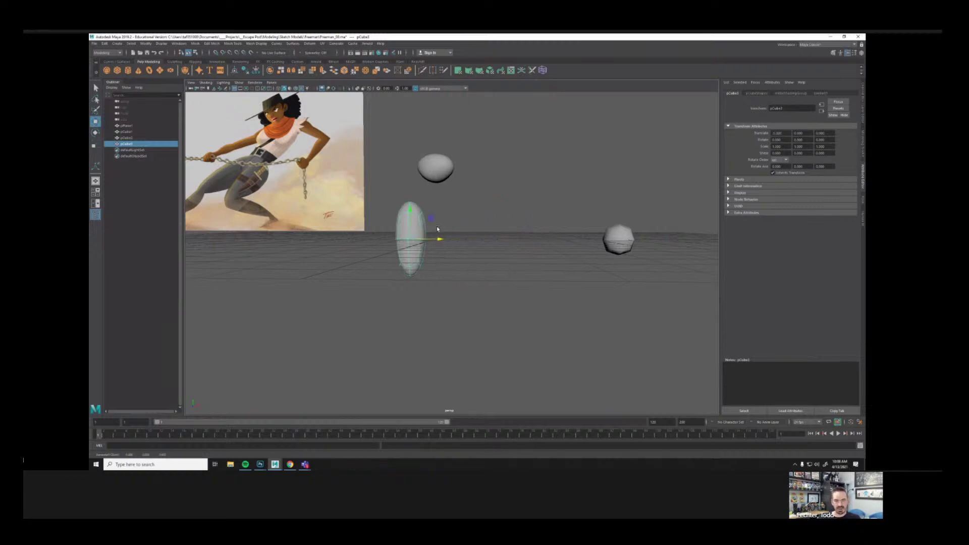
key(d)
drag(411, 209, 416, 181)
key(d)
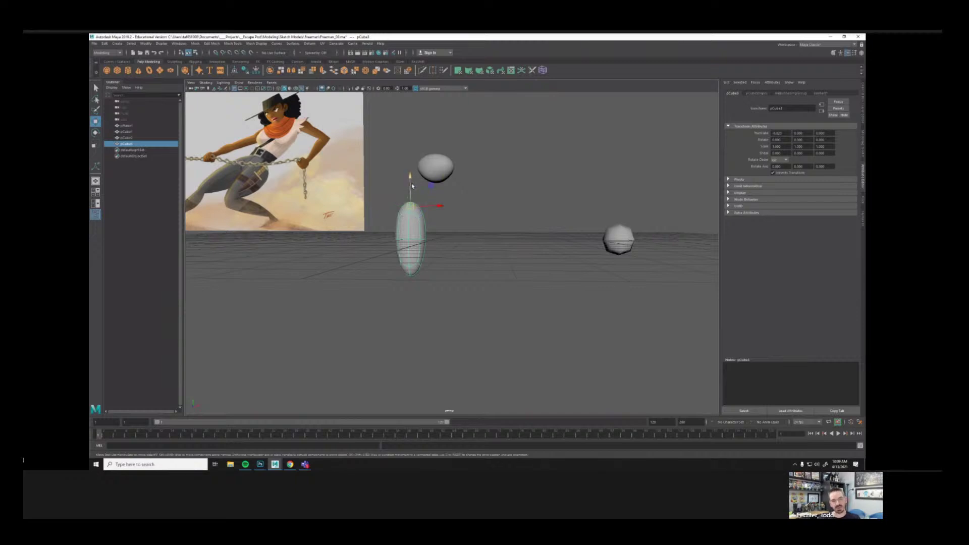
drag(412, 186, 444, 170)
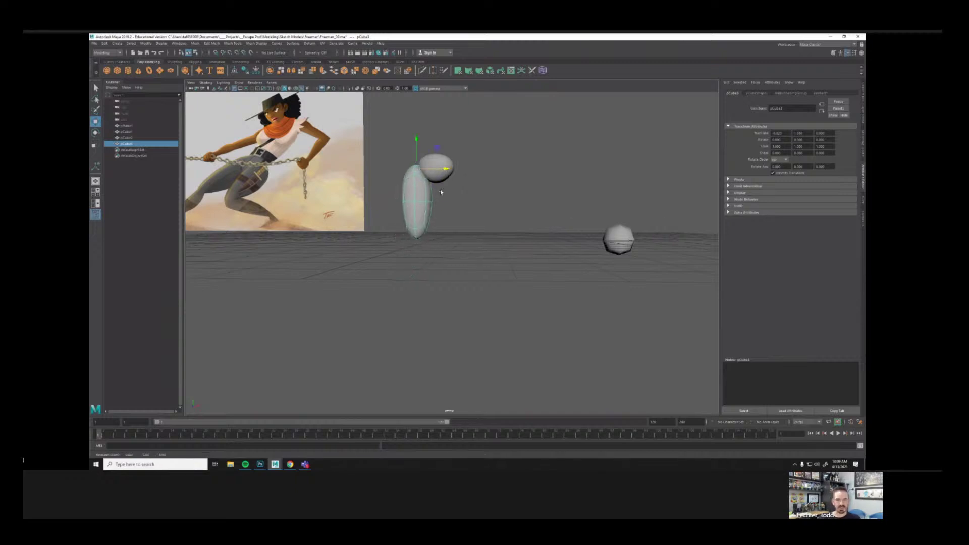
Step: Rotate and reposition the elongated form so it slants down and outward from the pelvis like the reference's upper leg
alt+middle_drag(459, 194, 495, 214)
alt+right_drag(495, 214, 540, 240)
click(476, 154)
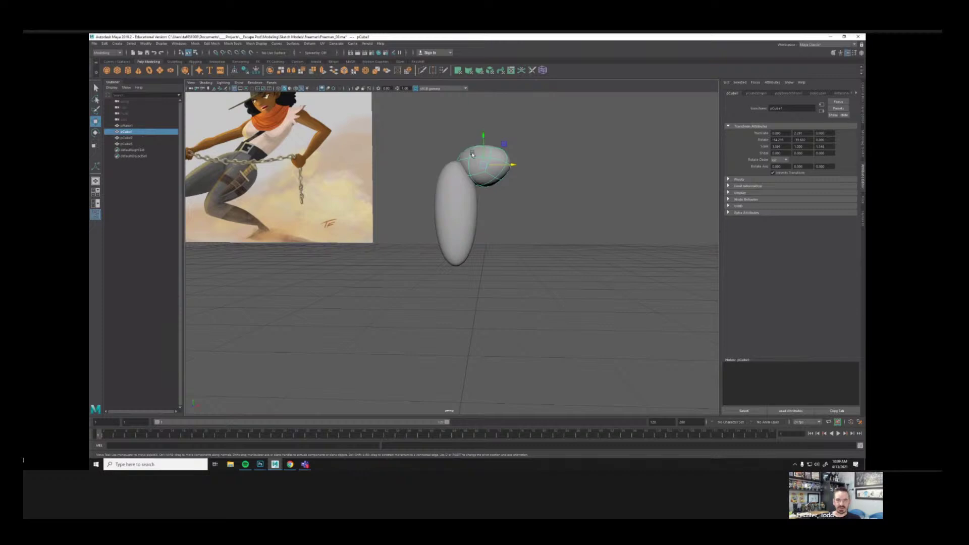
mouse_move(471, 167)
alt+mouse_down()
mouse_move(513, 210)
mouse_move(265, 154)
mouse_move(515, 241)
mouse_move(487, 249)
mouse_move(510, 252)
mouse_move(561, 234)
mouse_move(559, 259)
mouse_move(576, 271)
mouse_move(547, 282)
mouse_move(591, 258)
mouse_move(566, 249)
mouse_move(582, 275)
mouse_move(472, 223)
mouse_move(495, 239)
mouse_move(528, 224)
alt+mouse_up()
click(533, 254)
key(e)
key(w)
key(e)
alt+right_drag(528, 224, 429, 240)
alt+middle_drag(429, 239, 530, 223)
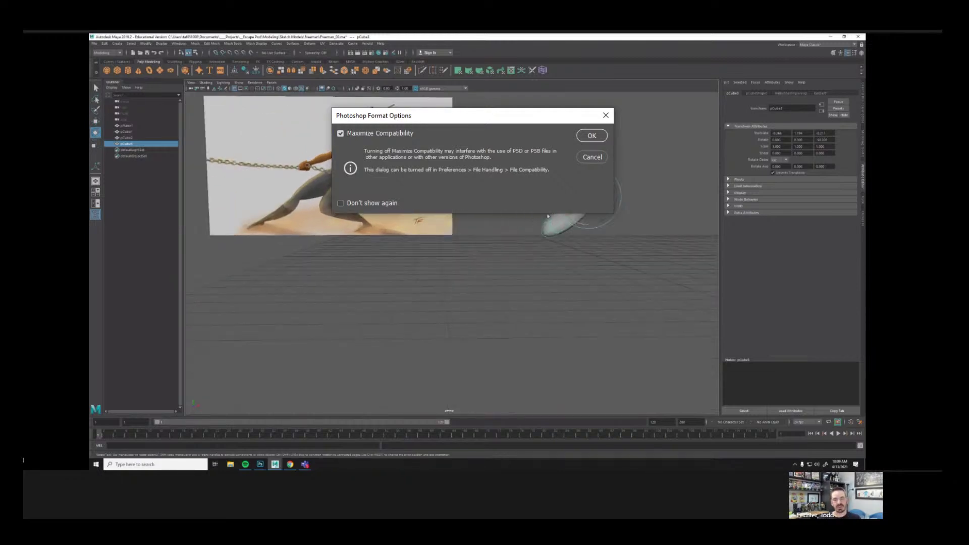
Step: Duplicate the outer ball and move the copy along X toward the grid's centre
alt+drag(548, 217, 495, 215)
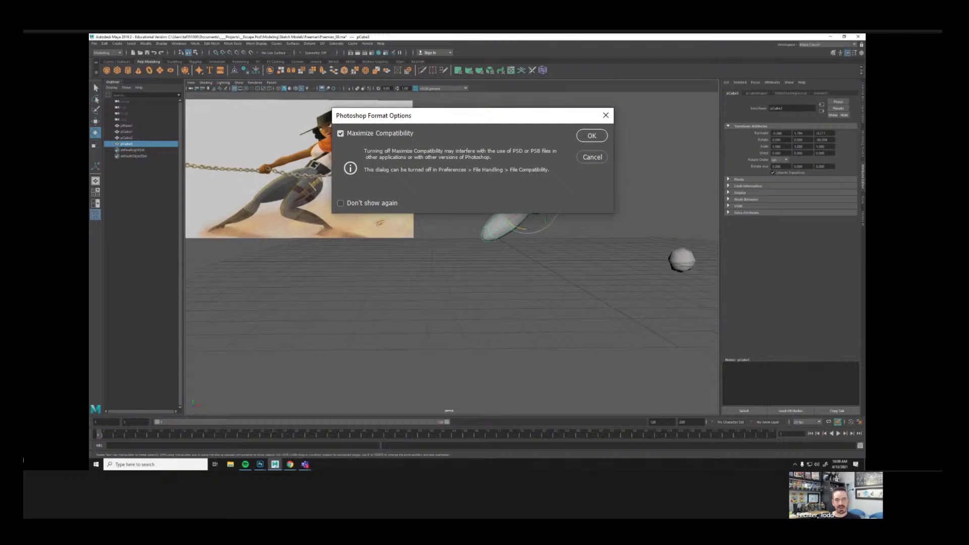
alt+middle_drag(565, 225, 472, 227)
click(586, 259)
key(ctrl+d)
key(w)
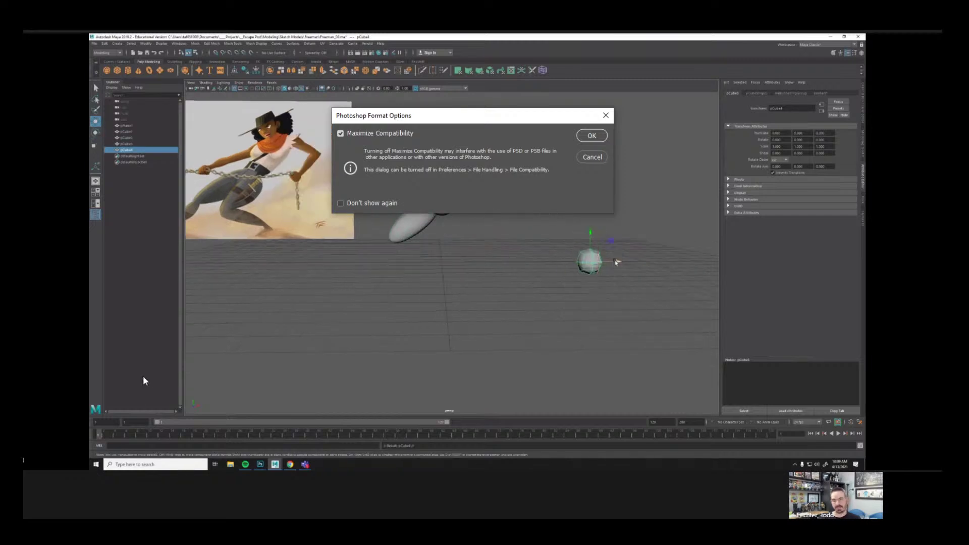
drag(617, 262, 541, 260)
Step: Move the Photoshop format dialog out of the way, and stretch the duplicated ball along Y into a smoothed, elongated form
key(r)
drag(535, 119, 0, 123)
drag(513, 234, 515, 173)
key(3)
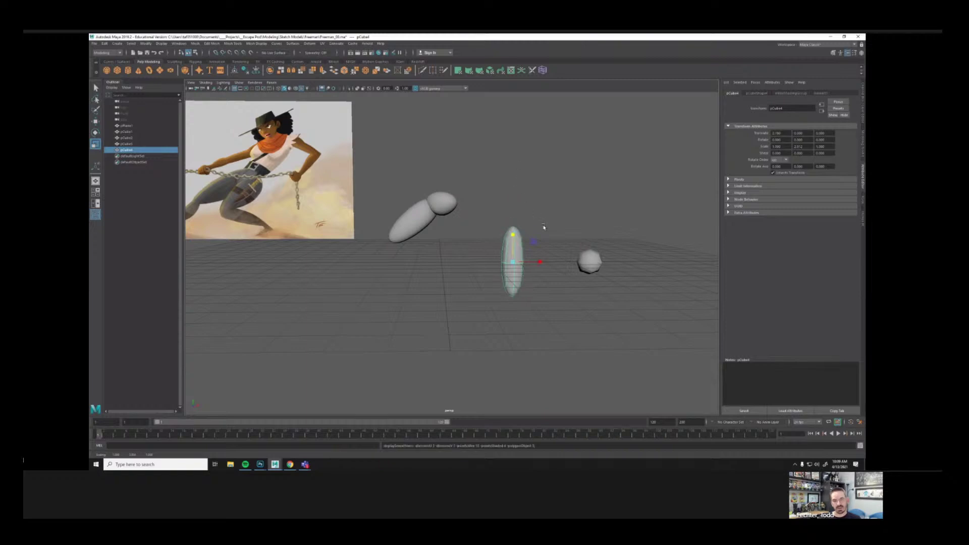
Step: Slim the new elongated form and attach it at a slant to the upper leg's lower end as the lower leg
alt+drag(544, 227, 532, 260)
key(w)
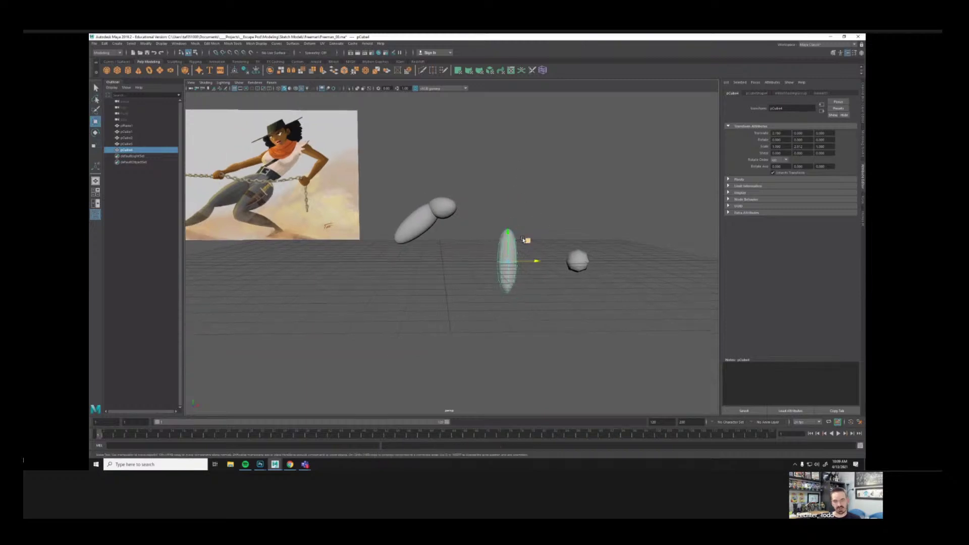
key(r)
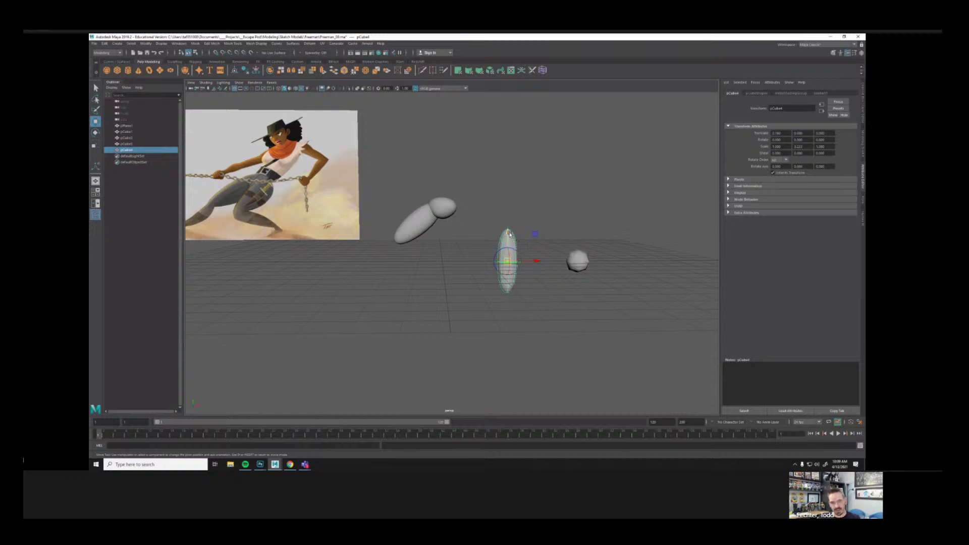
mouse_move(509, 233)
mouse_down()
mouse_move(514, 209)
mouse_move(386, 242)
mouse_move(422, 234)
mouse_move(413, 236)
mouse_move(474, 248)
mouse_move(471, 261)
mouse_move(500, 235)
mouse_up()
key(w)
key(r)
key(e)
key(r)
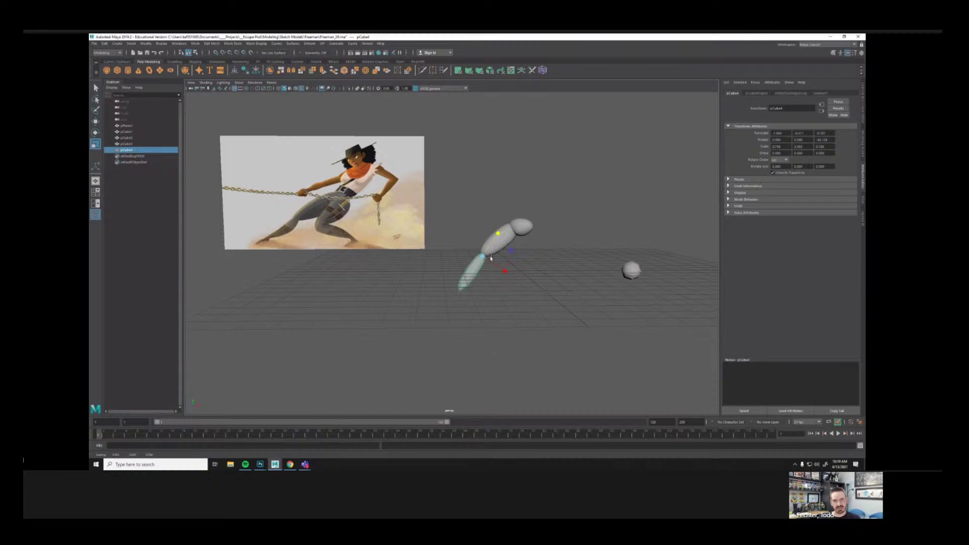
Step: Rotate the lower leg slightly about the knee so it slants further outward, and deselect it
scroll(492, 258, up, 2)
key(e)
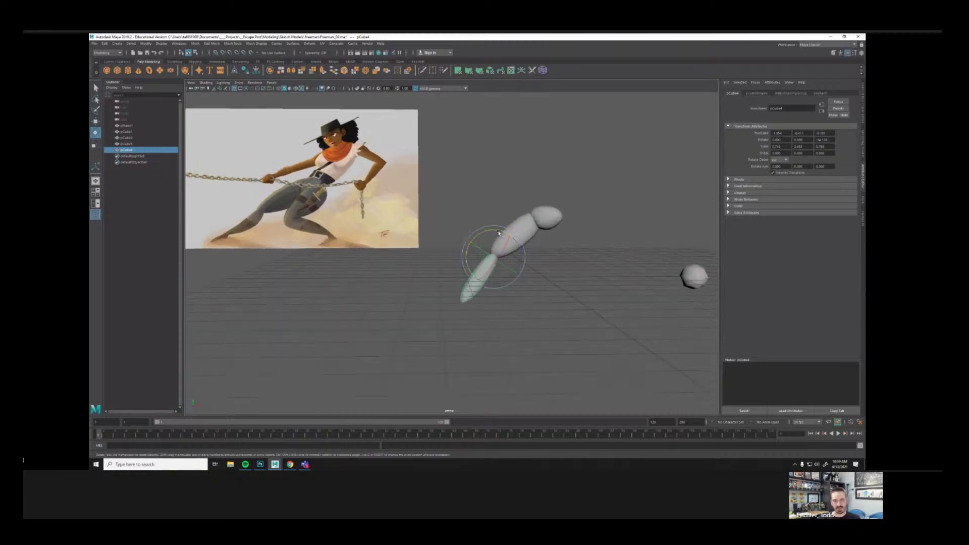
drag(499, 233, 502, 237)
click(583, 255)
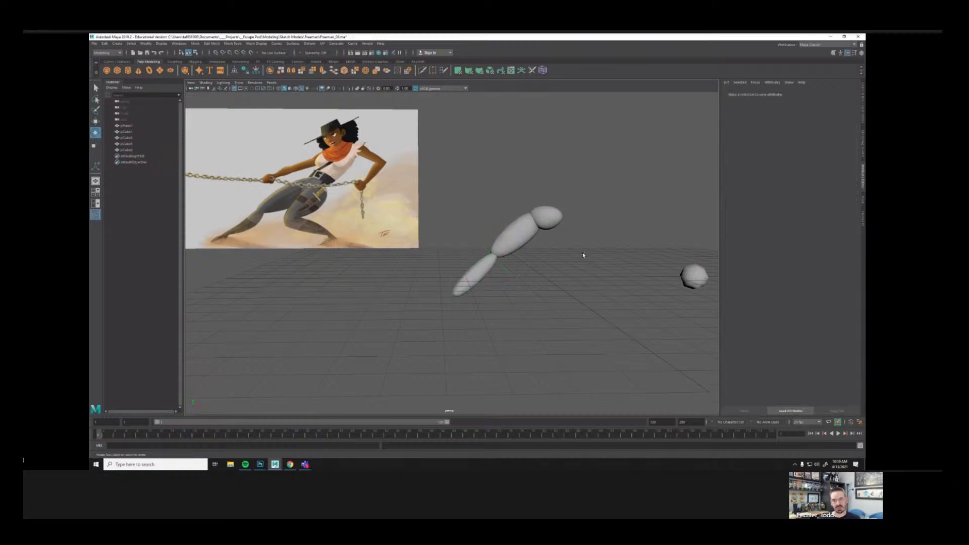
Step: Reshape the knee end of the upper leg by scaling its lower vertices, and return to object mode
alt+drag(583, 255, 492, 254)
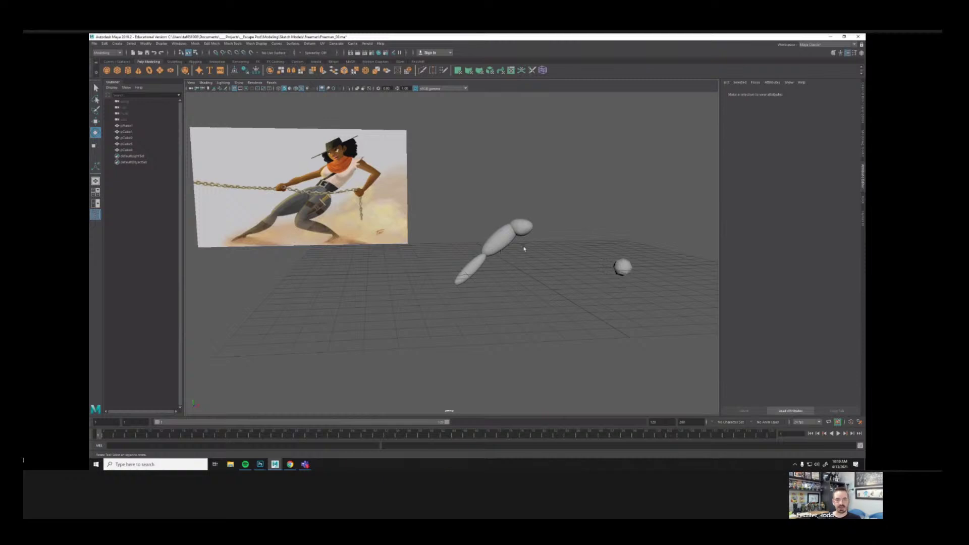
alt+middle_drag(524, 245, 481, 241)
scroll(479, 239, up, 4)
alt+drag(478, 238, 454, 249)
alt+right_drag(454, 249, 491, 266)
click(471, 234)
right_drag(470, 231, 443, 230)
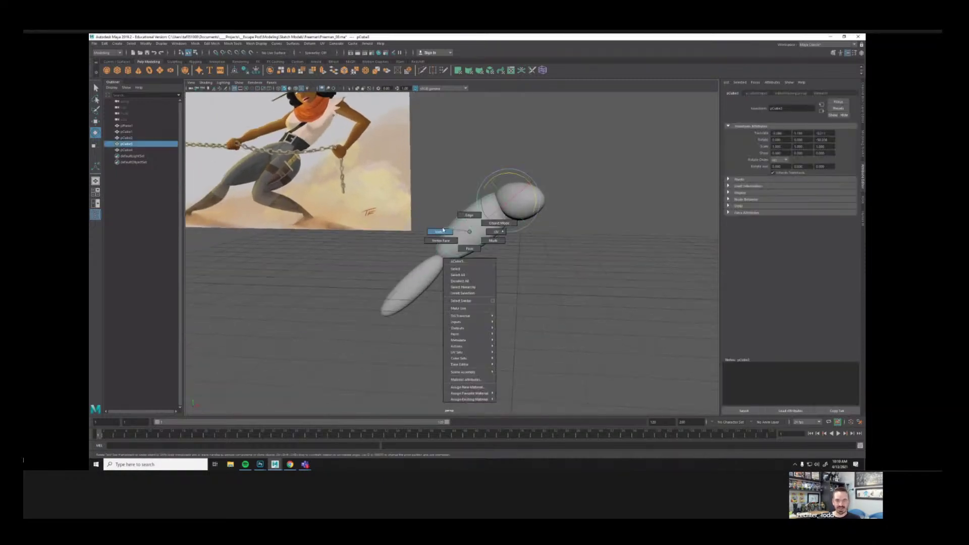
drag(409, 226, 460, 275)
key(w)
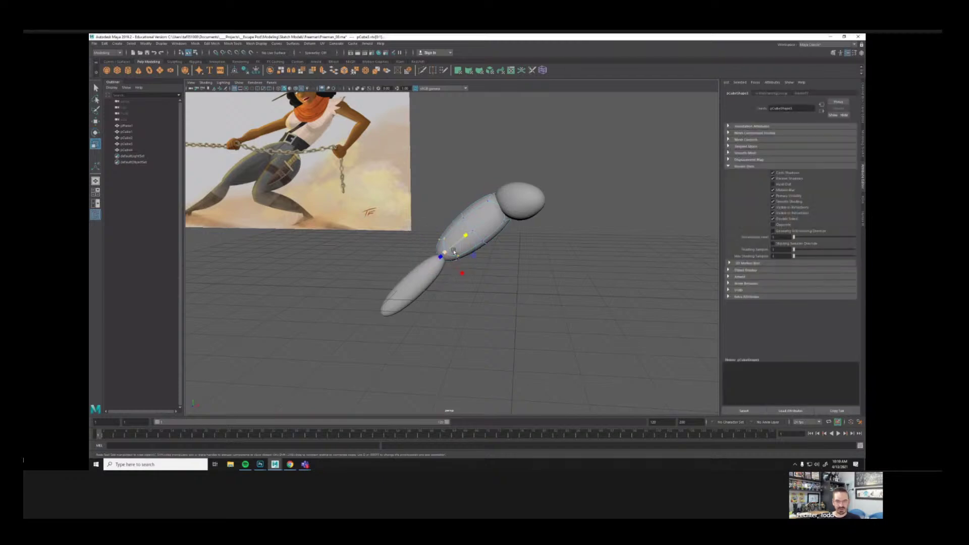
key(w)
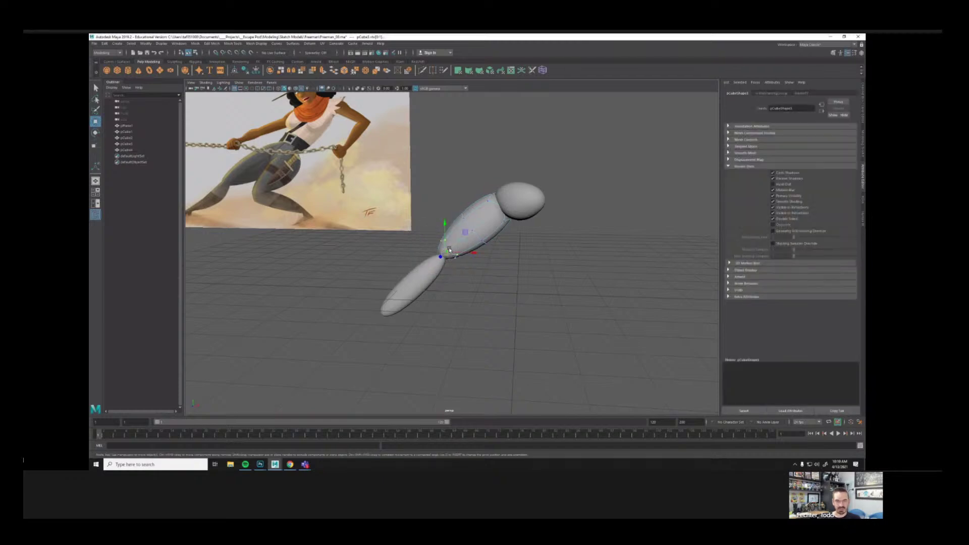
click(475, 282)
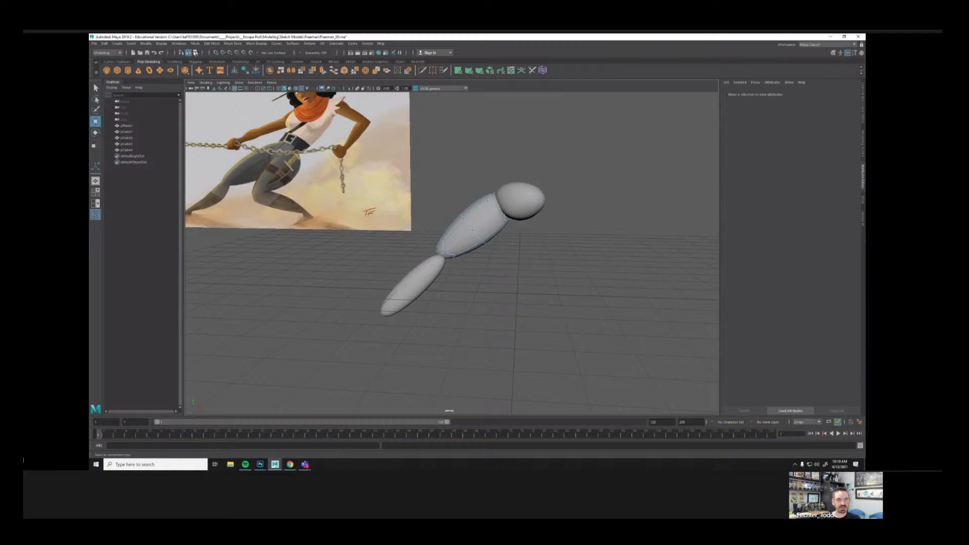
click(187, 52)
Step: Move the lower leg slightly up and inward so its top meets the upper leg's knee end
alt+middle_drag(428, 290, 479, 268)
click(475, 265)
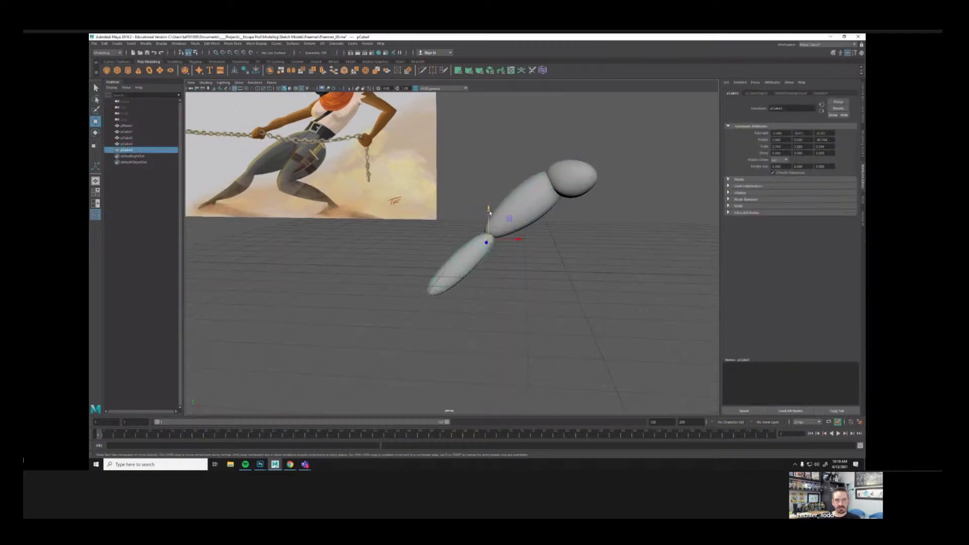
drag(489, 212, 518, 233)
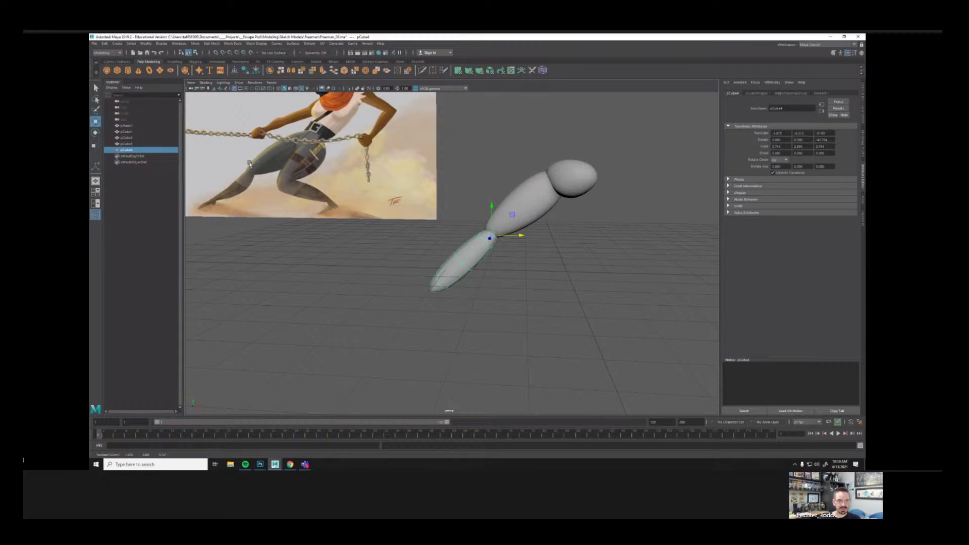
alt+drag(504, 290, 497, 235)
click(497, 255)
Step: Select the edge loop around the middle of the lower leg and adjust its scale and position to shape the calf
scroll(480, 253, up, 2)
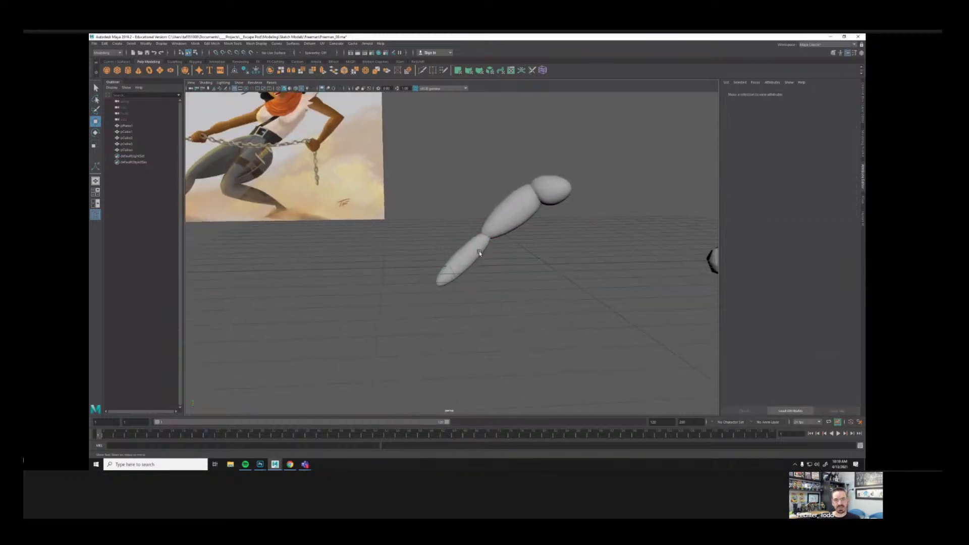
click(480, 253)
alt+middle_drag(478, 262, 521, 258)
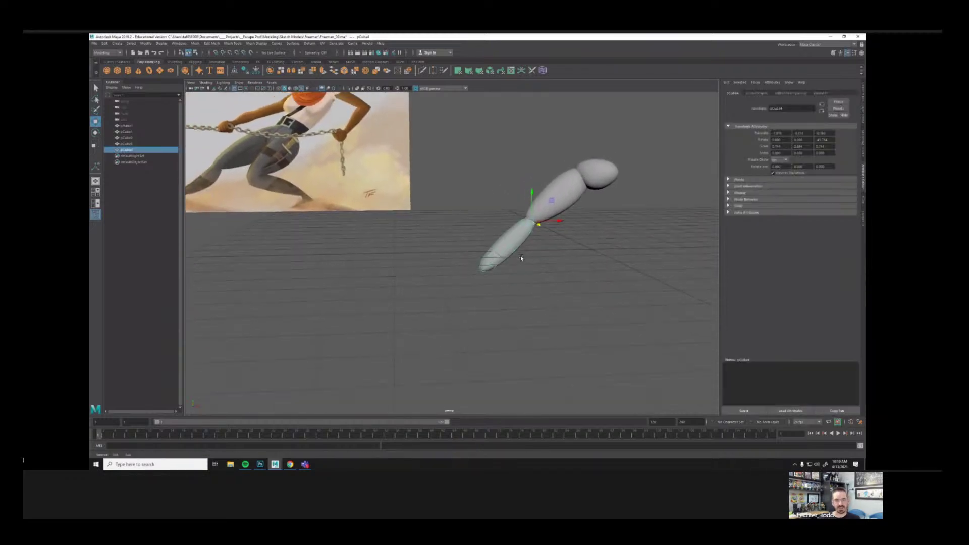
scroll(521, 253, down, 2)
alt+drag(521, 249, 507, 246)
right_drag(506, 244, 506, 226)
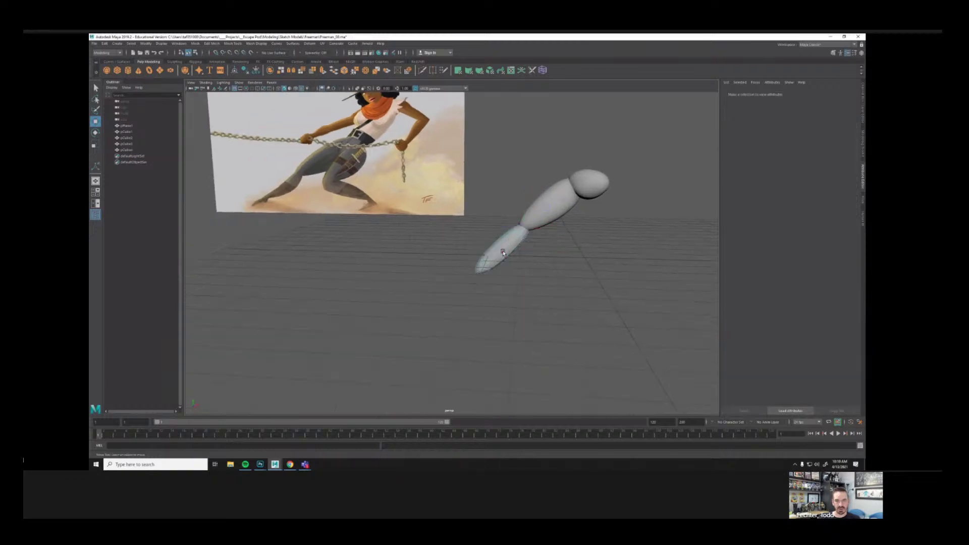
click(503, 252)
key(r)
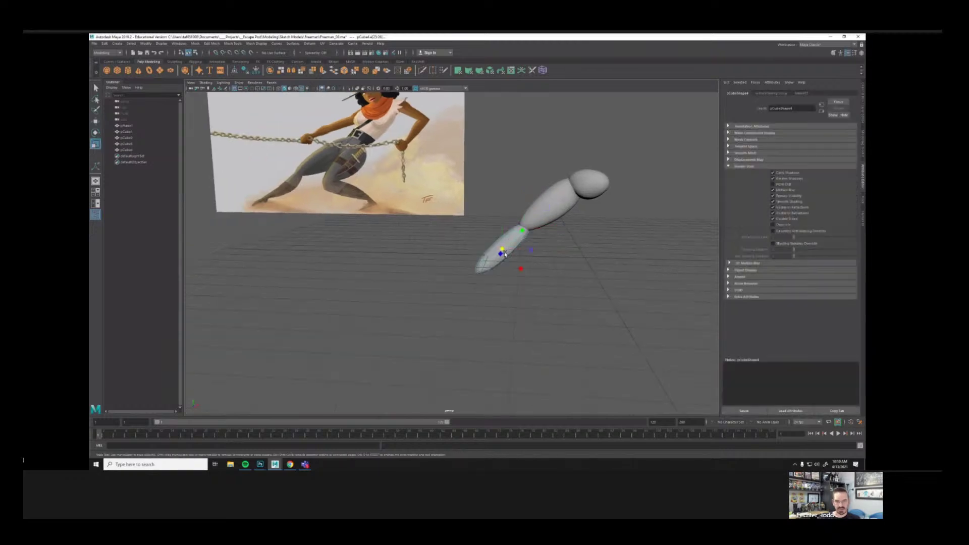
key(w)
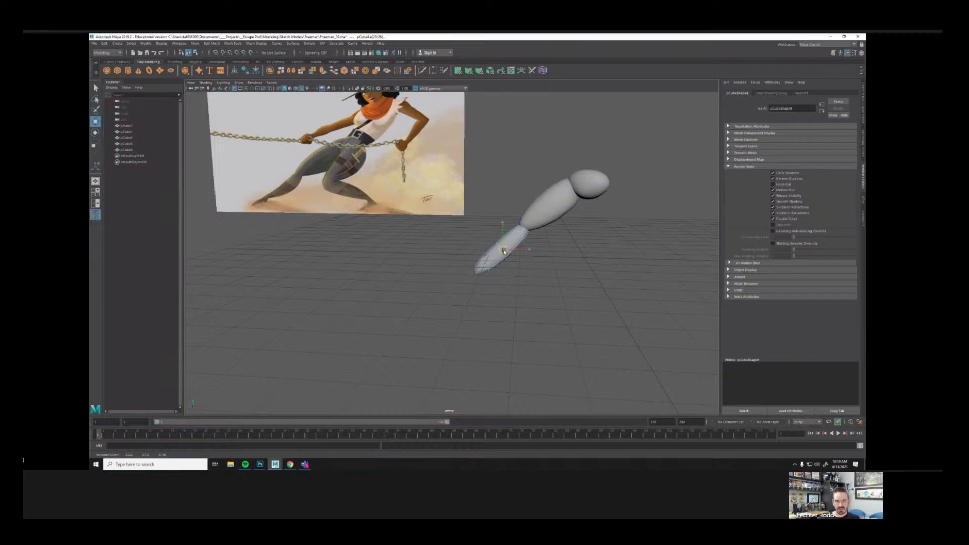
Step: Select the vertices at the ankle end of the lower leg and scale them down to taper it
right_drag(484, 264, 468, 270)
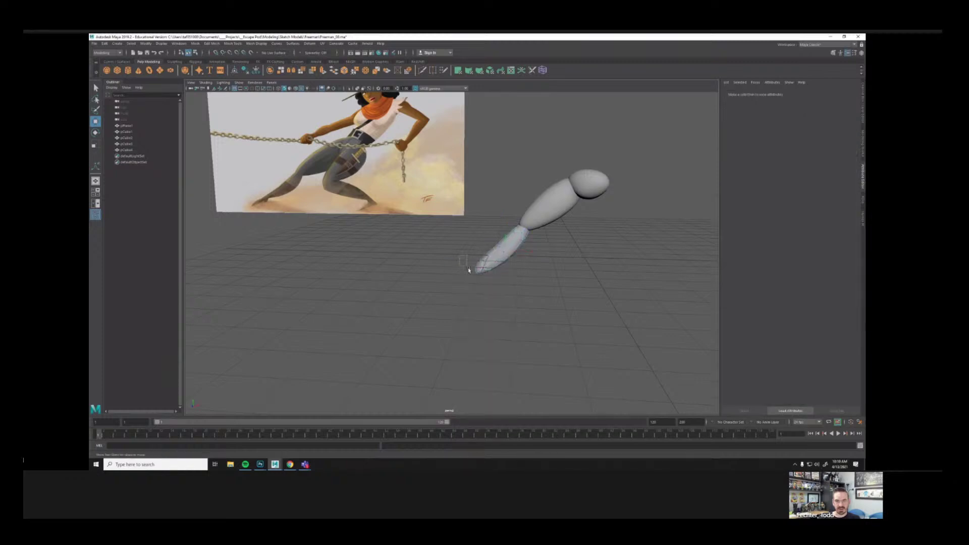
drag(498, 292, 498, 292)
key(r)
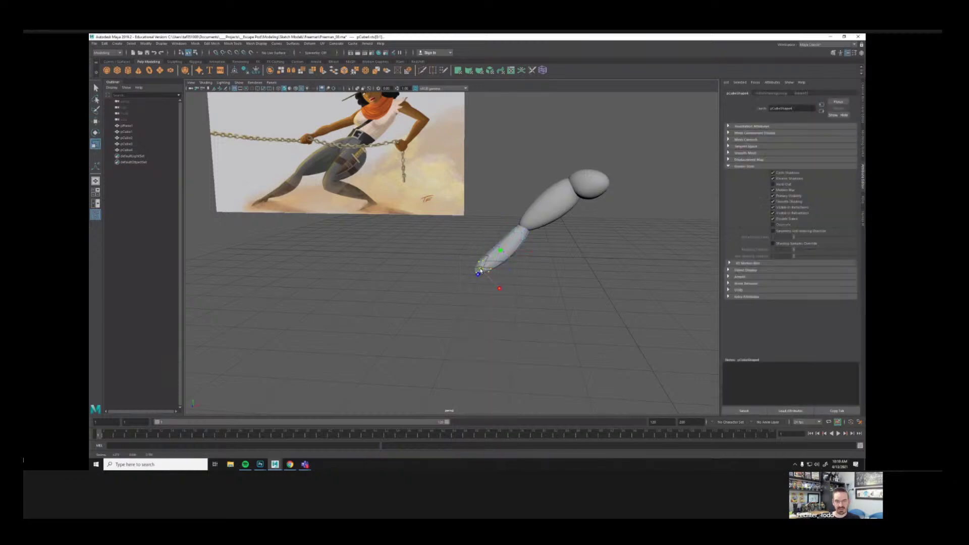
mouse_move(518, 253)
alt+mouse_down()
mouse_move(532, 252)
mouse_move(521, 246)
alt+mouse_up()
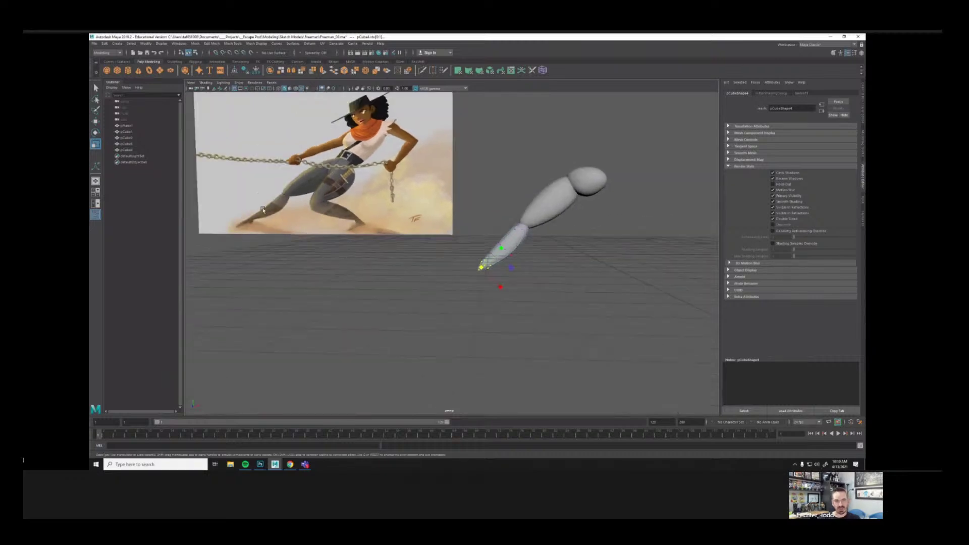
alt+right_drag(463, 258, 507, 233)
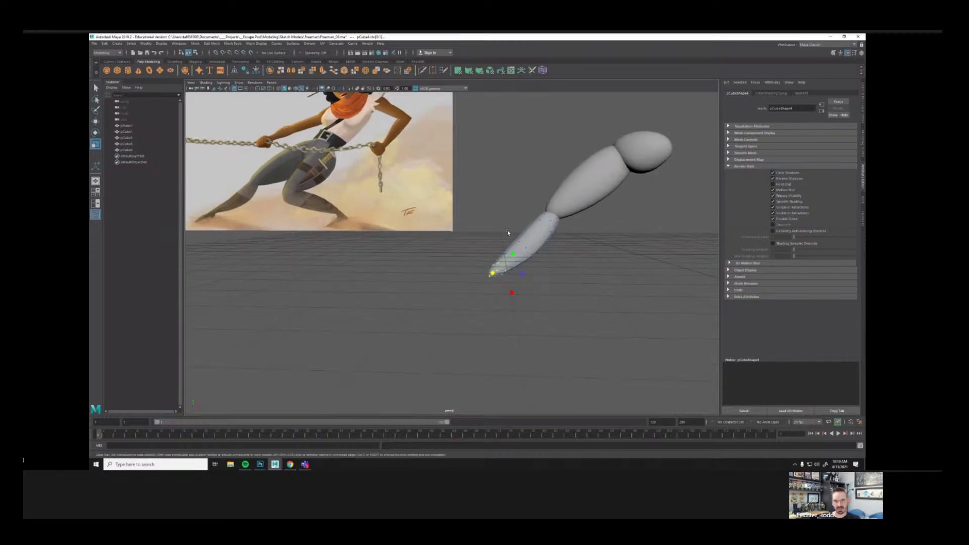
Step: Scale and shift the lower leg's middle vertices to give the calf a curved bulge, and deselect them
drag(527, 247, 527, 248)
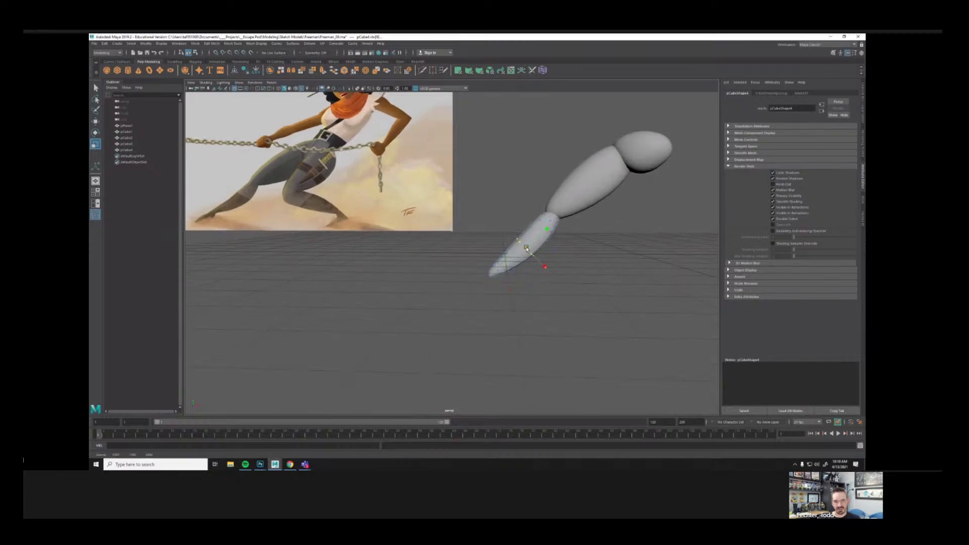
key(w)
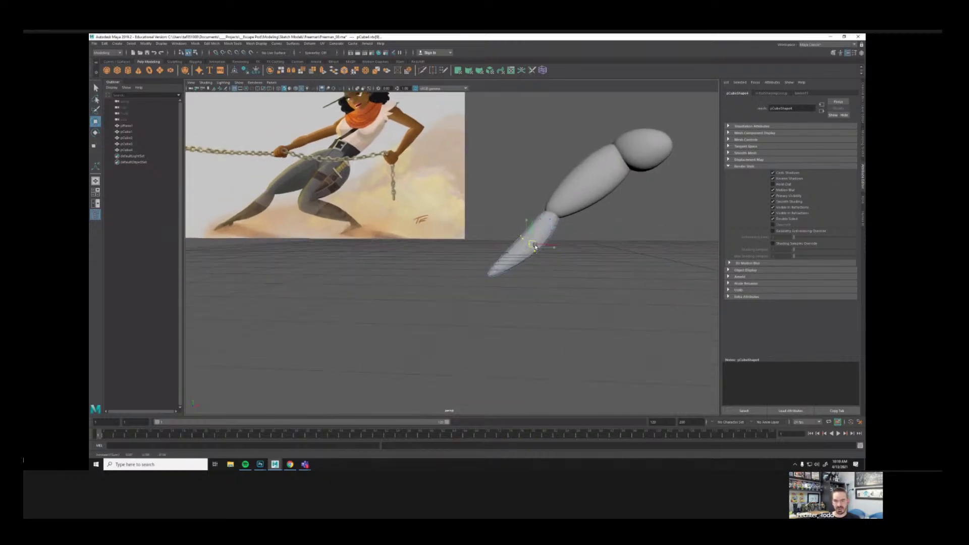
drag(534, 245, 536, 247)
click(542, 286)
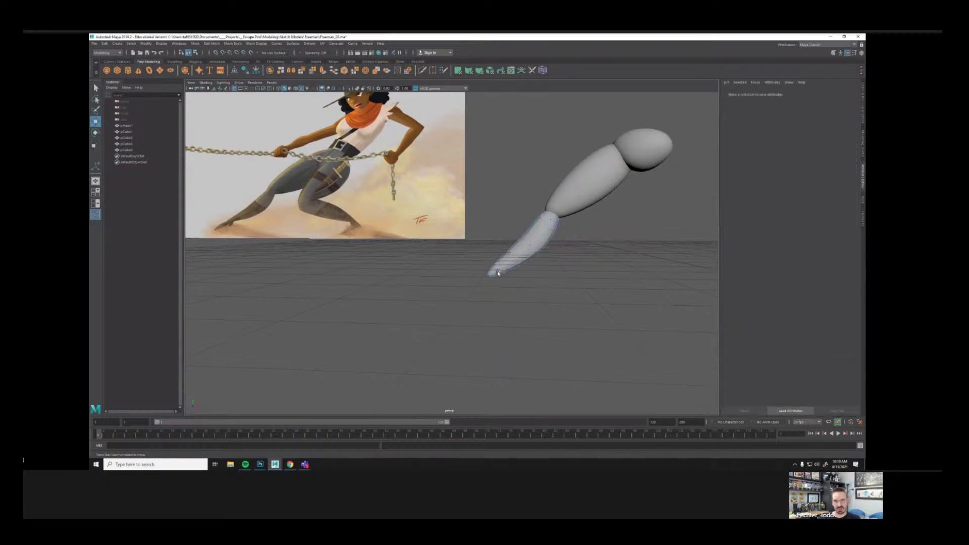
Step: Refine the lower leg's ankle end by rescaling its end vertices and moving them vertically
drag(471, 258, 493, 274)
key(r)
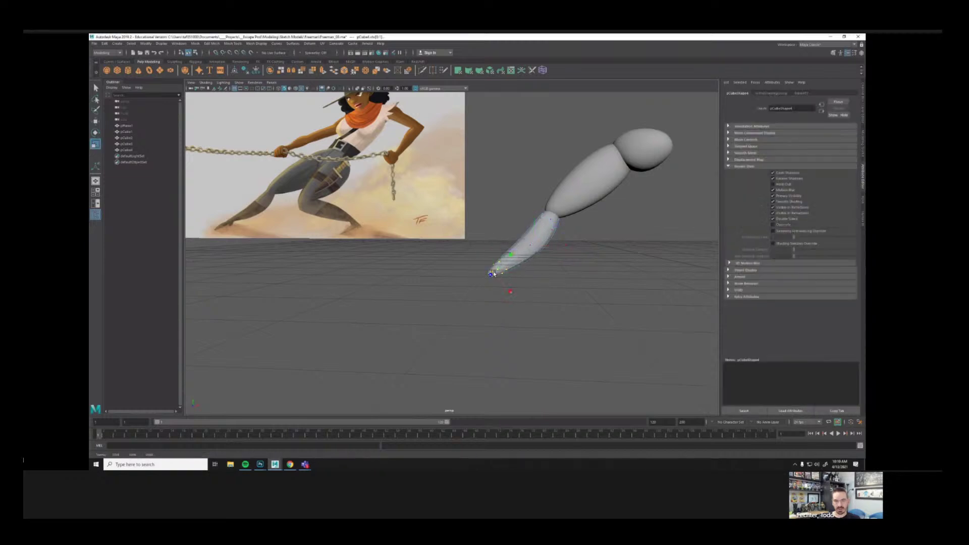
key(w)
click(569, 254)
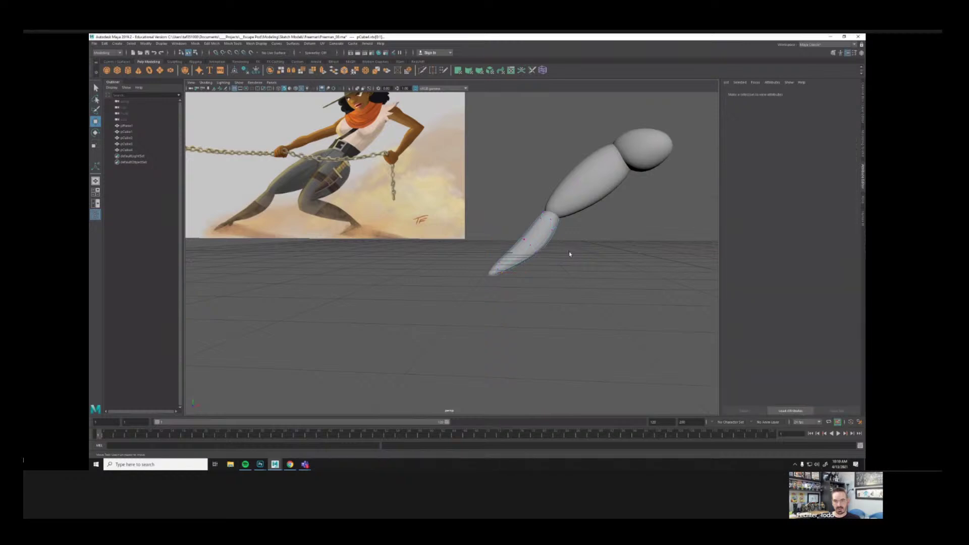
alt+right_drag(577, 254, 553, 257)
mouse_move(482, 249)
mouse_down()
mouse_move(509, 296)
mouse_move(490, 241)
mouse_up()
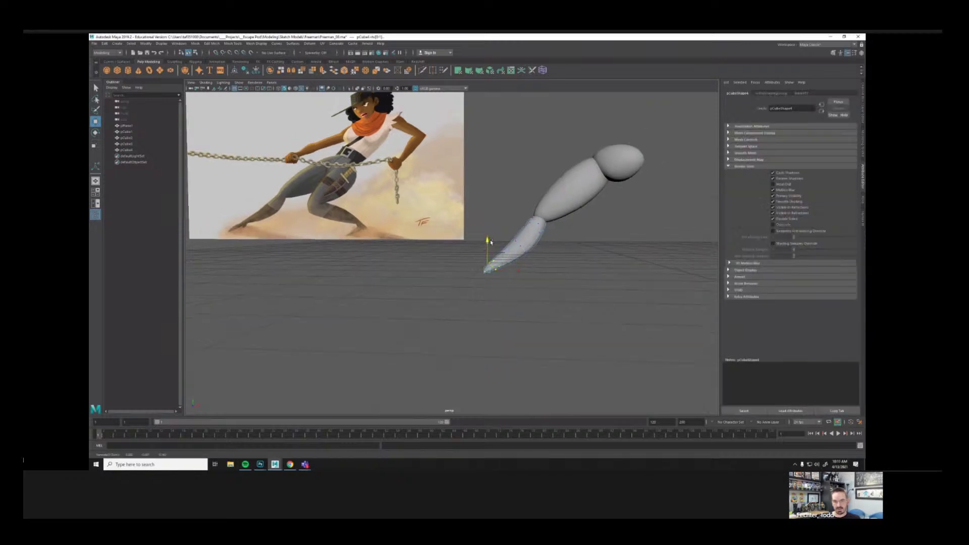
Step: Return to object selection mode and deselect the lower leg
alt+right_drag(590, 237, 582, 232)
alt+middle_drag(582, 232, 502, 235)
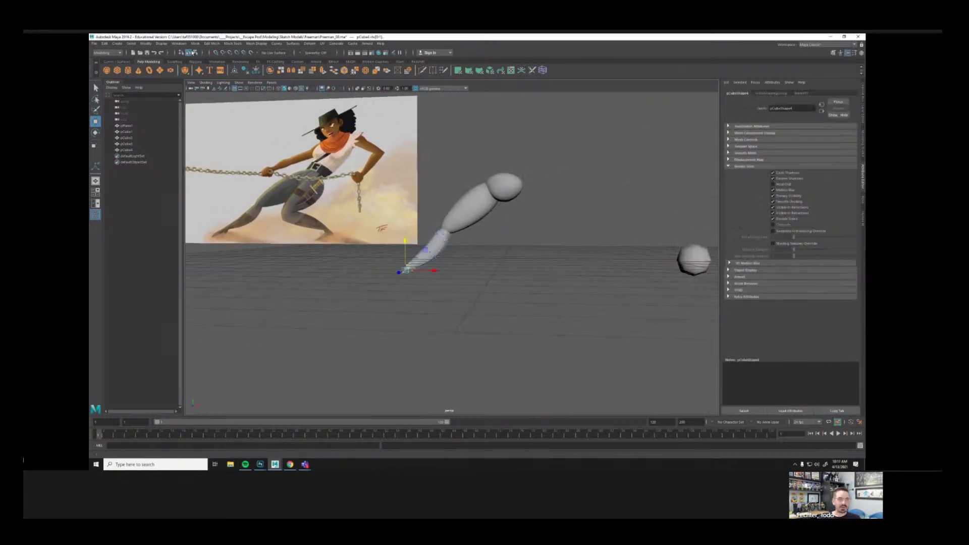
click(194, 53)
click(188, 53)
click(96, 88)
click(510, 145)
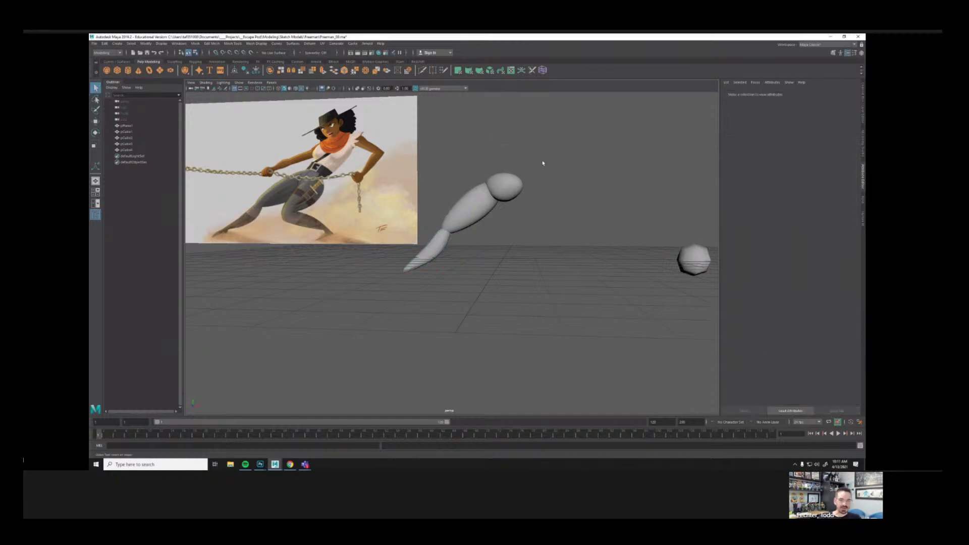
Step: Parent the lower leg to the upper leg and select the upper leg
alt+right_drag(543, 162, 474, 168)
alt+drag(473, 167, 486, 191)
alt+drag(434, 212, 474, 248)
click(462, 246)
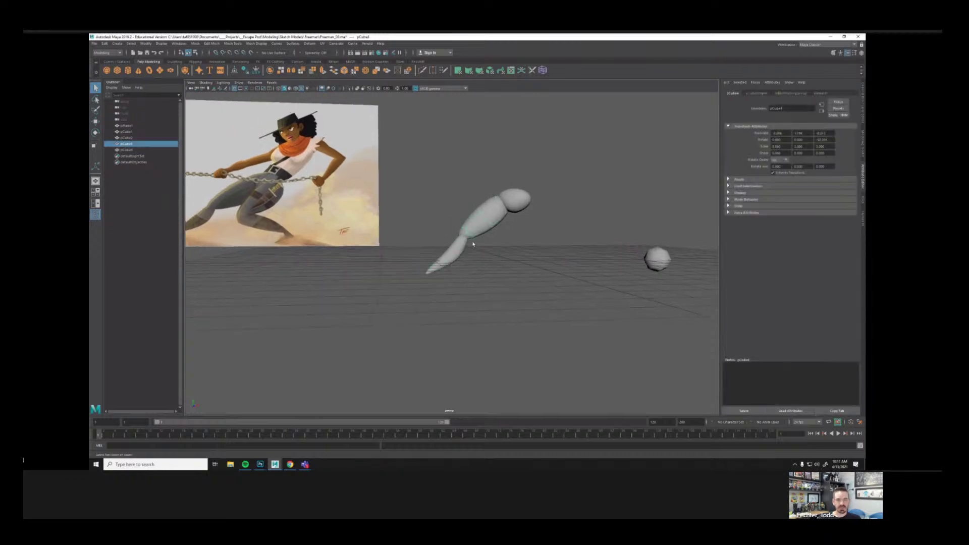
shift+click(487, 223)
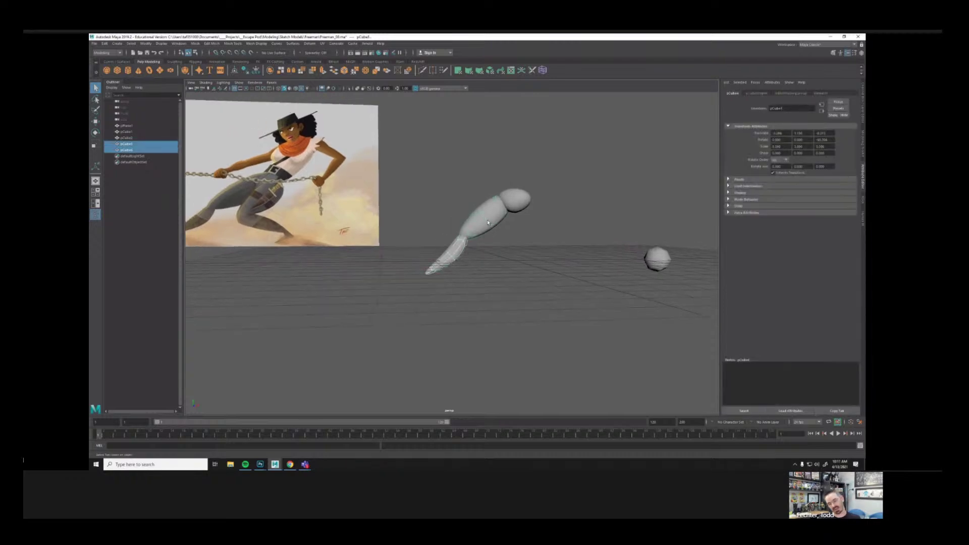
key(p)
click(488, 225)
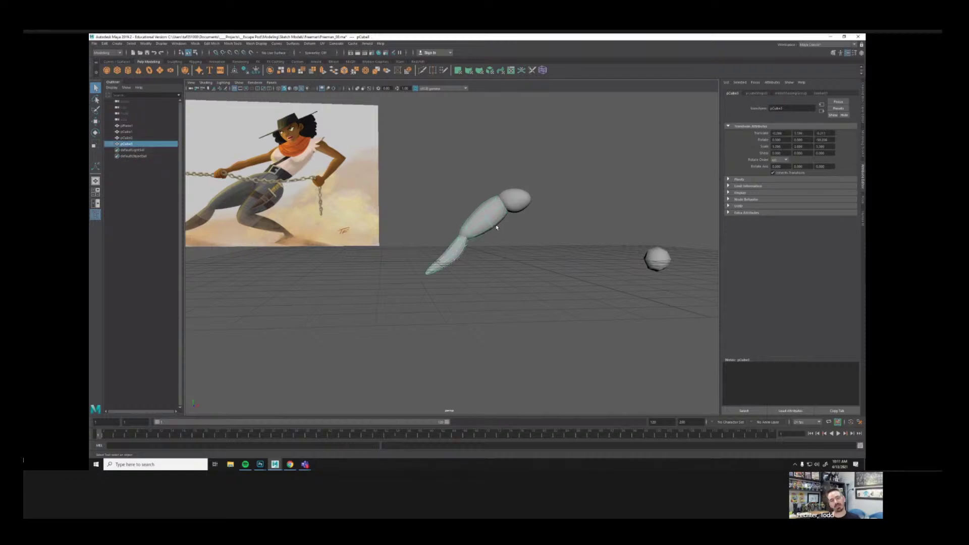
Step: Duplicate the whole leg, place the copy on the pelvis's other side and rotate it outward at the hip
click(509, 226)
click(496, 218)
alt+drag(488, 221, 524, 276)
key(ctrl+d)
key(w)
key(e)
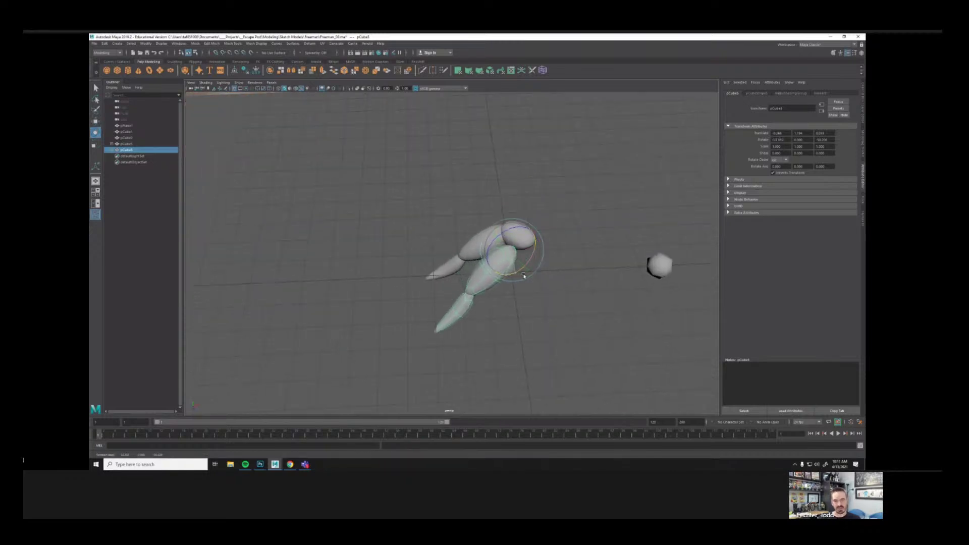
alt+drag(560, 241, 453, 223)
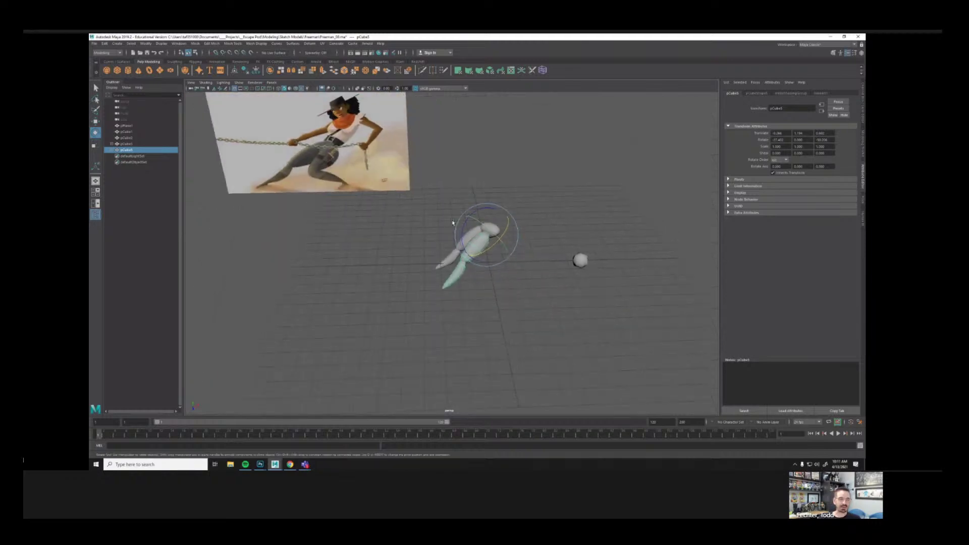
Step: Move the duplicated leg to fit against the pelvis and adjust its angle to follow the reference pose
key(w)
alt+right_drag(453, 222, 559, 225)
drag(557, 225, 558, 226)
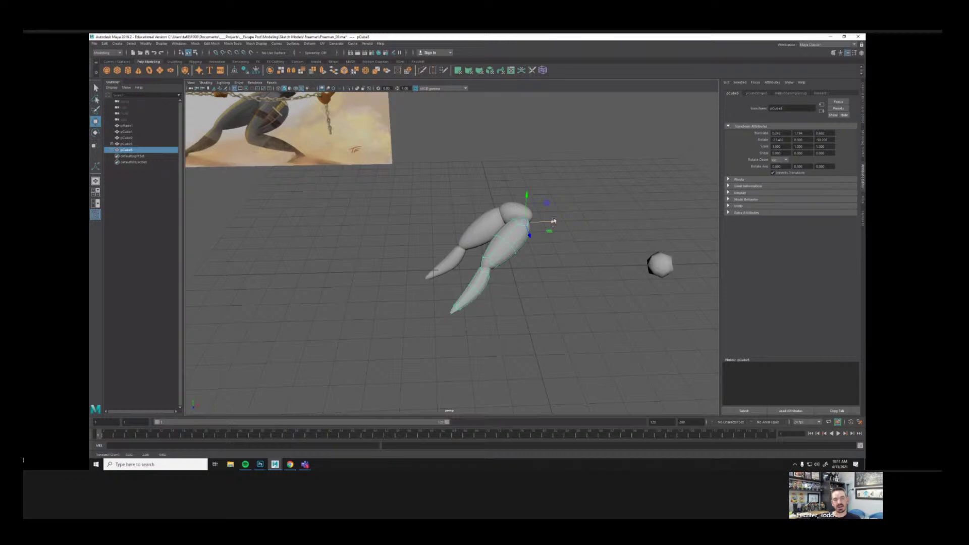
alt+drag(554, 221, 339, 193)
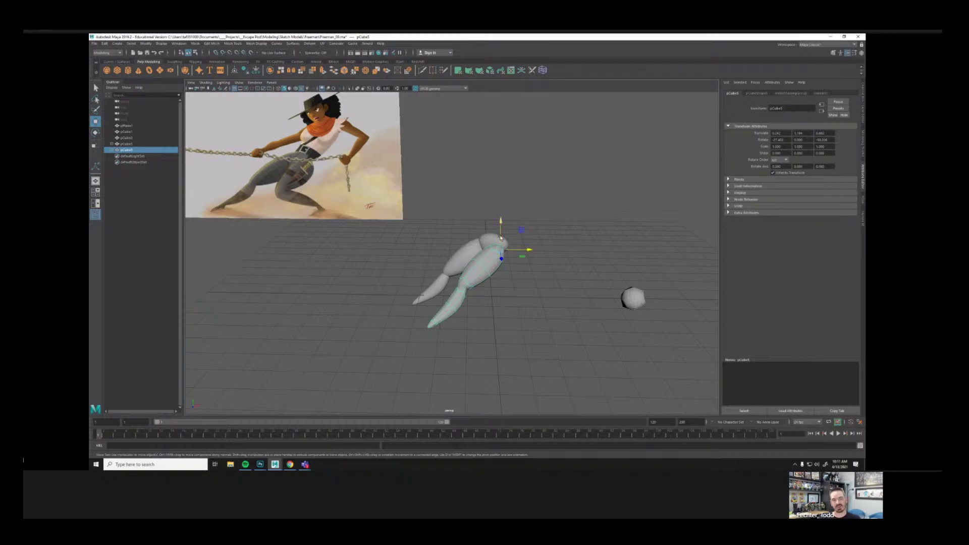
alt+drag(506, 225, 282, 216)
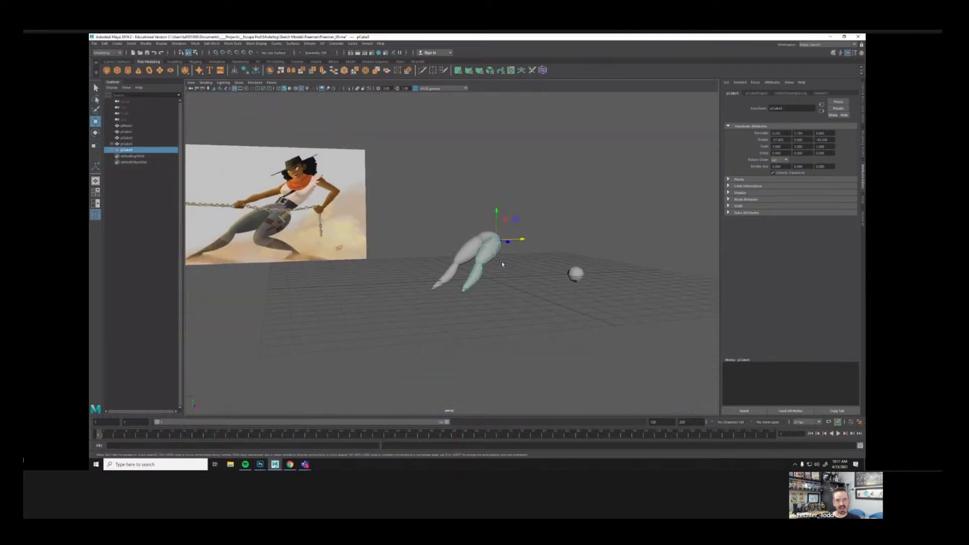
alt+drag(502, 264, 491, 253)
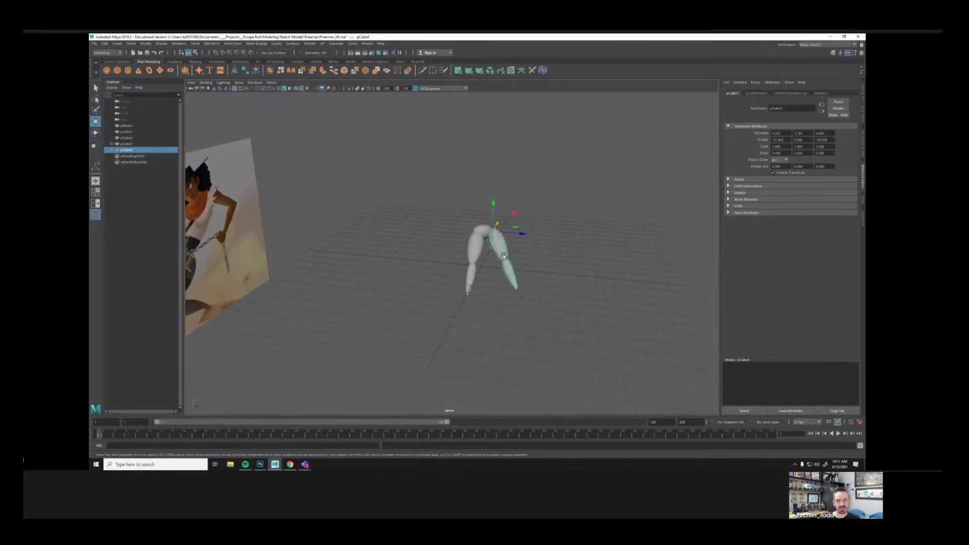
alt+drag(531, 273, 492, 270)
key(e)
key(w)
Step: Rotate the second leg's lower part about the knee to match the bent leg in the reference, and deselect it
click(615, 292)
click(453, 286)
key(e)
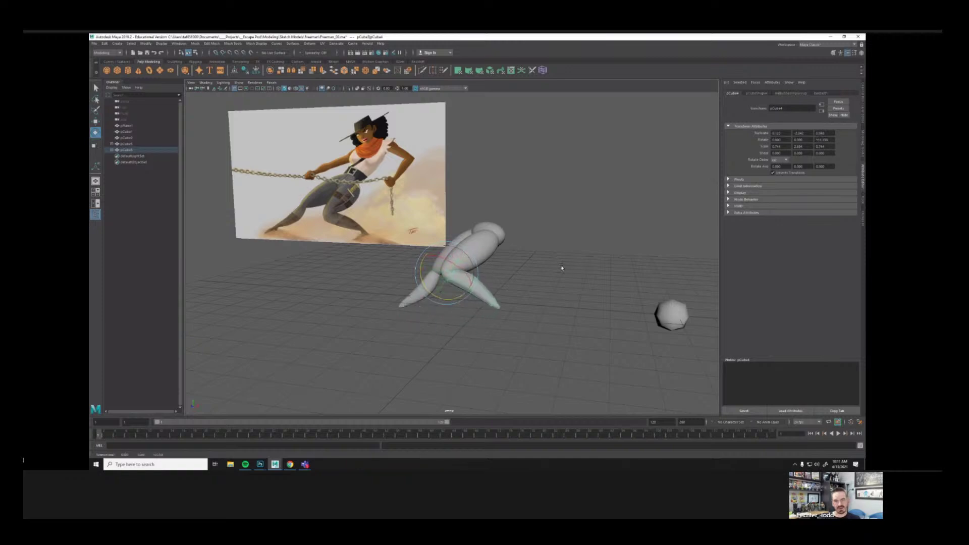
alt+right_drag(562, 268, 535, 303)
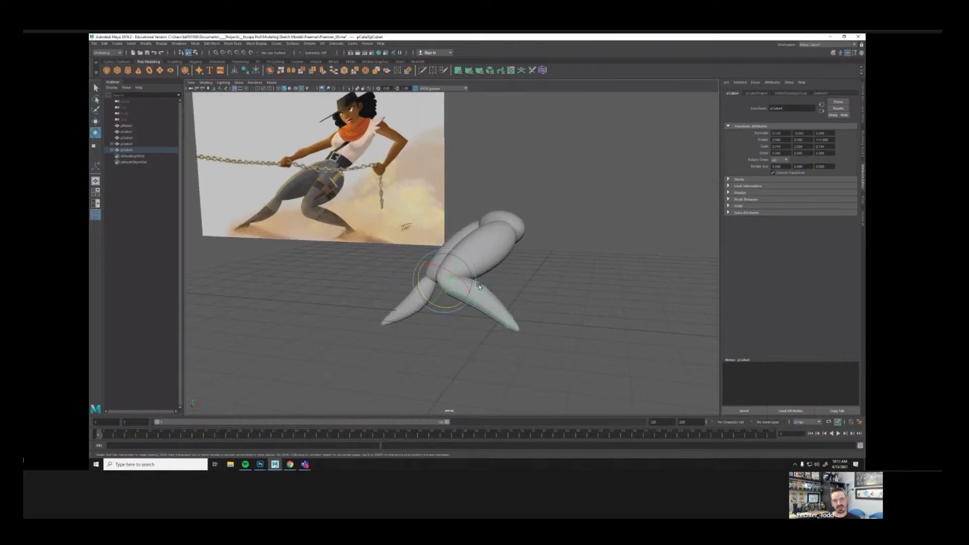
alt+drag(480, 288, 500, 305)
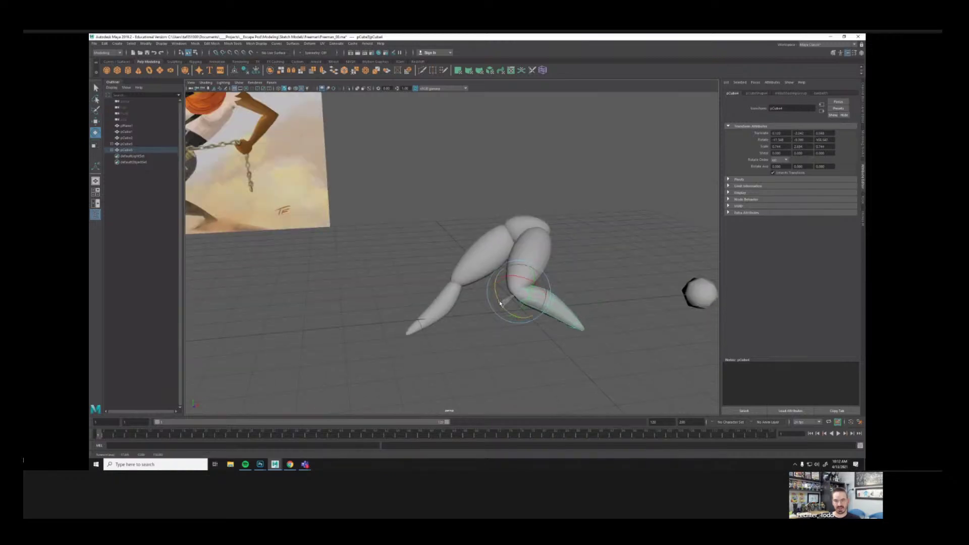
click(599, 227)
alt+right_drag(600, 227, 430, 239)
mouse_move(430, 239)
alt+mouse_down()
mouse_move(384, 212)
mouse_move(444, 242)
alt+mouse_up()
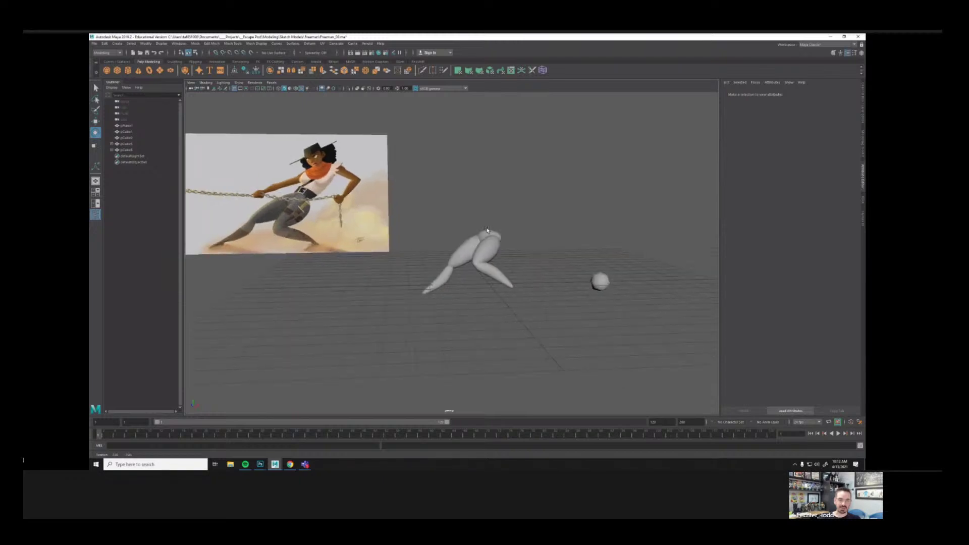
Step: Select the edge loop around the second lower leg's middle, shift it to reshape the calf, and deselect it
alt+right_drag(444, 243, 565, 287)
click(539, 295)
alt+drag(532, 275, 497, 284)
right_drag(496, 283, 493, 270)
click(478, 295)
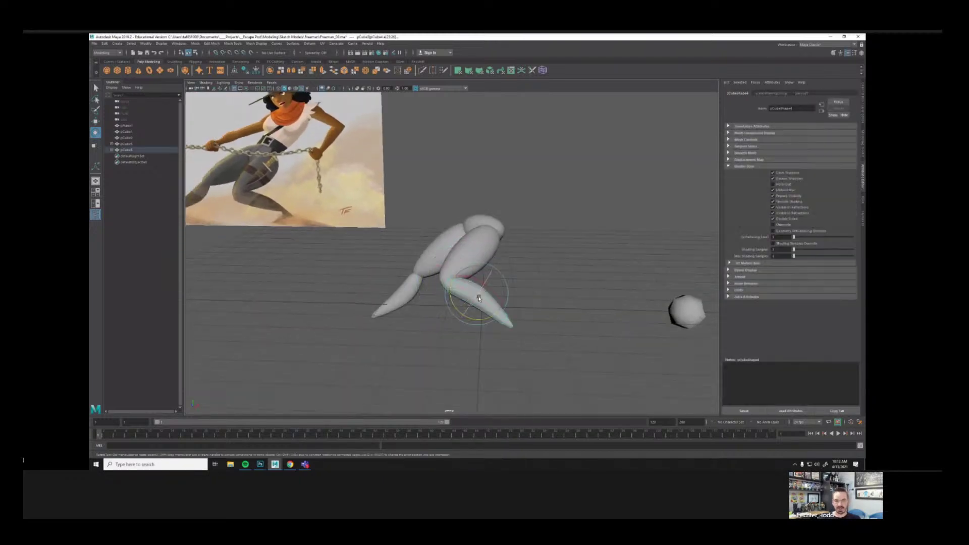
click(499, 298)
click(480, 301)
key(w)
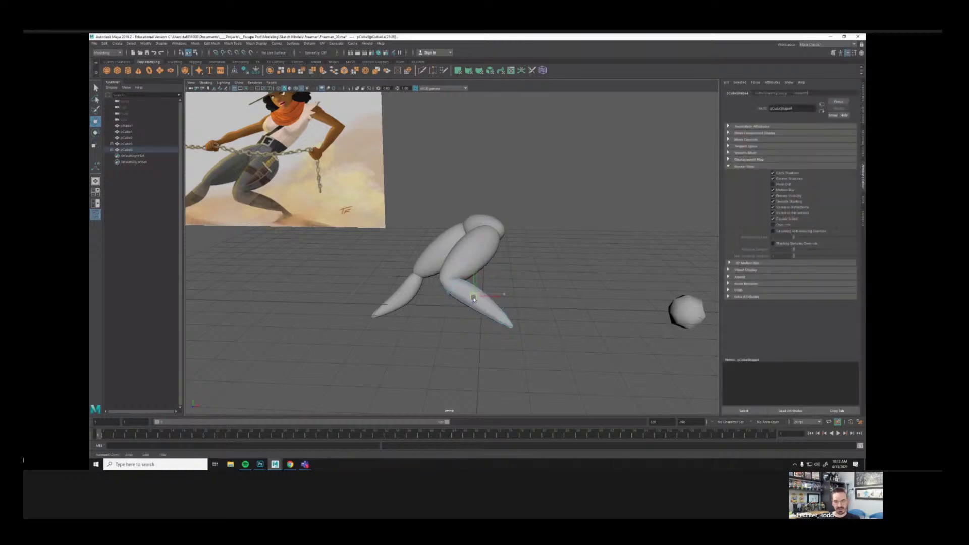
click(546, 257)
Step: Select the vertices at the ankle end of the second lower leg and adjust the tapered tip
alt+drag(563, 249, 498, 281)
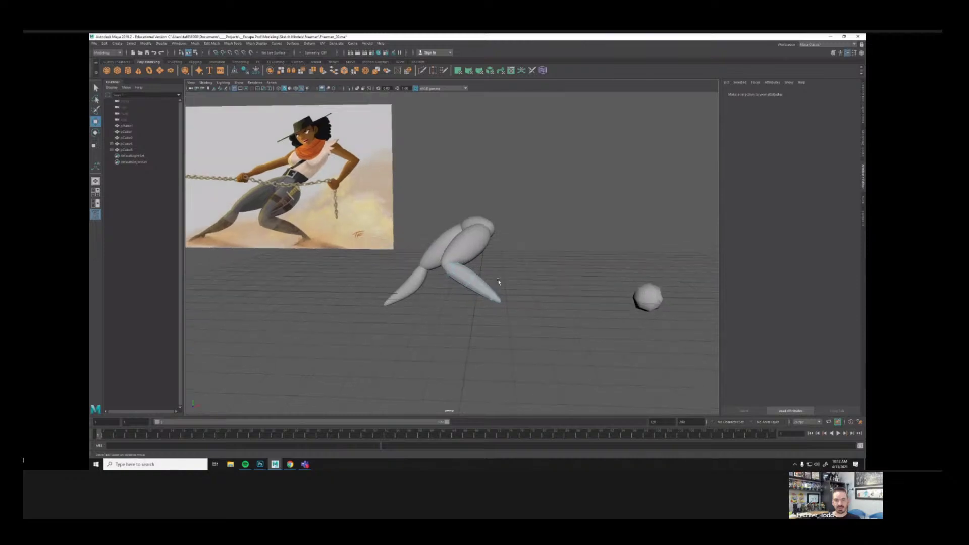
scroll(470, 282, up, 3)
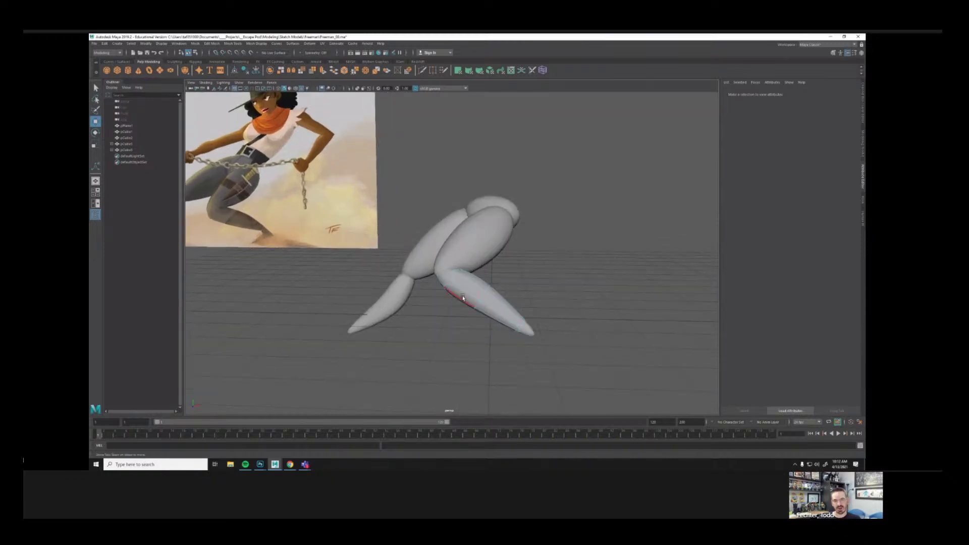
right_drag(463, 298, 450, 281)
click(530, 330)
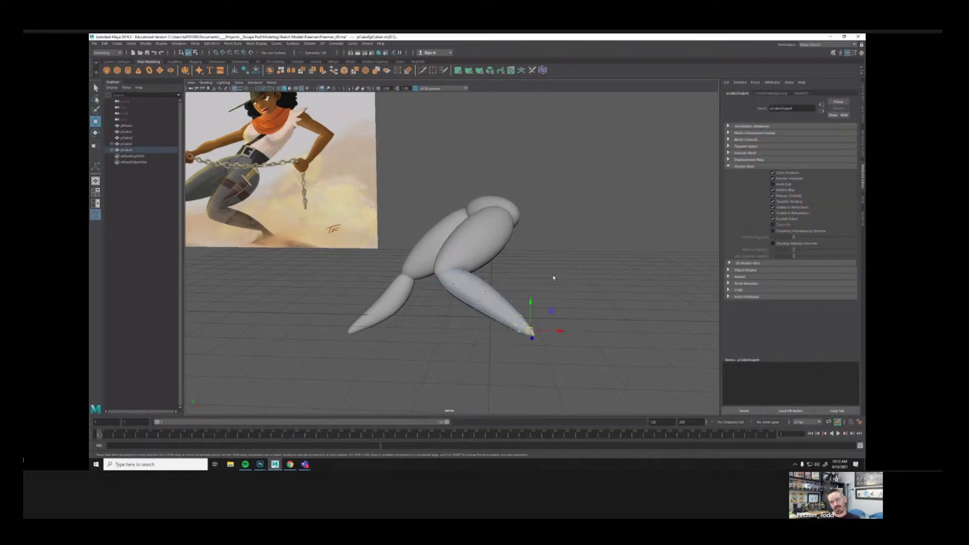
alt+middle_drag(553, 278, 452, 224)
key(1)
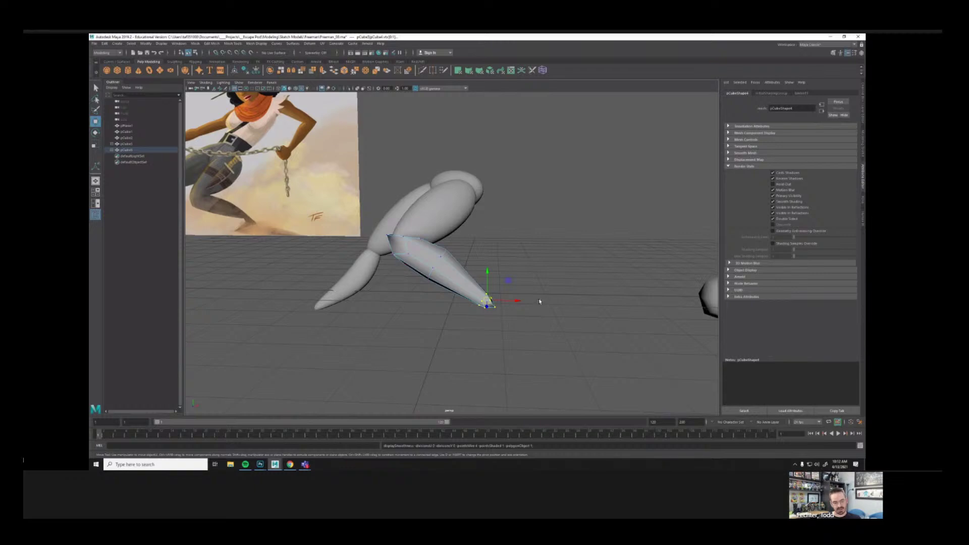
key(3)
alt+drag(501, 260, 426, 266)
Step: Select the edge loop around the second lower leg's middle, adjust it to refine the calf's profile, and deselect it
right_drag(507, 298, 479, 298)
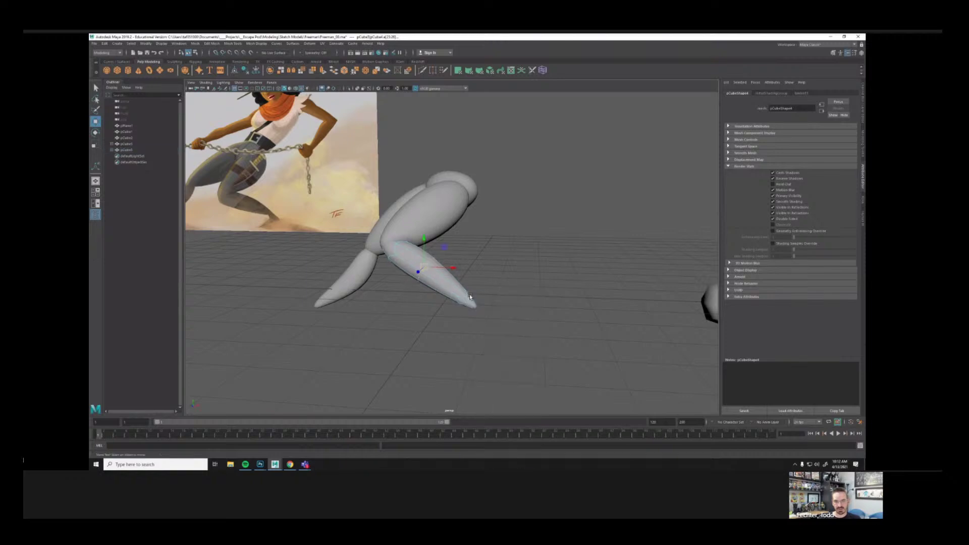
mouse_move(444, 281)
mouse_down()
mouse_move(514, 334)
mouse_move(494, 313)
mouse_move(513, 273)
mouse_move(508, 297)
mouse_move(635, 267)
mouse_move(543, 249)
mouse_move(525, 262)
mouse_up()
key(e)
key(w)
key(e)
key(w)
click(525, 263)
Step: Shift the edge loop at the middle of the second lower leg outward to curve the calf, and deselect it
alt+right_drag(325, 264, 373, 267)
alt+middle_drag(374, 268, 428, 271)
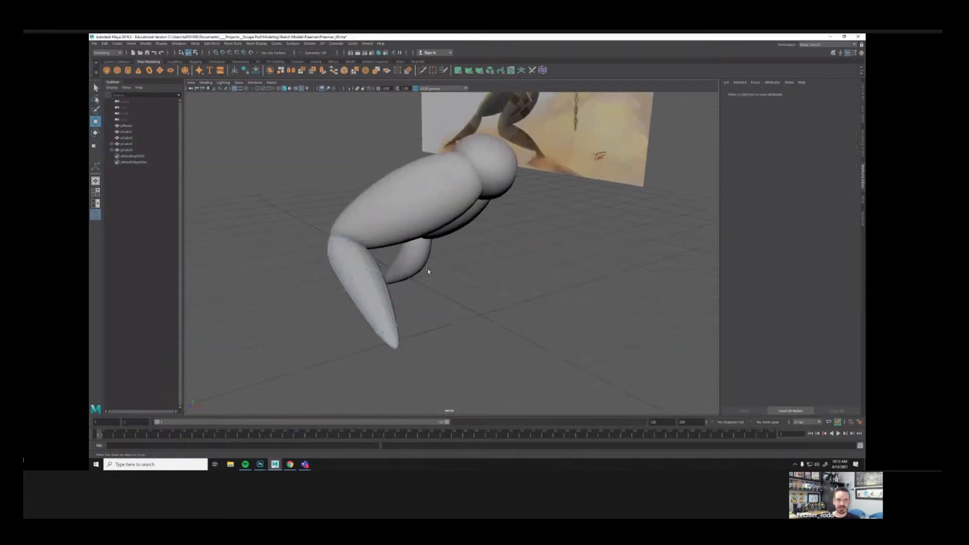
alt+drag(428, 271, 306, 272)
right_drag(307, 271, 307, 256)
double_click(320, 283)
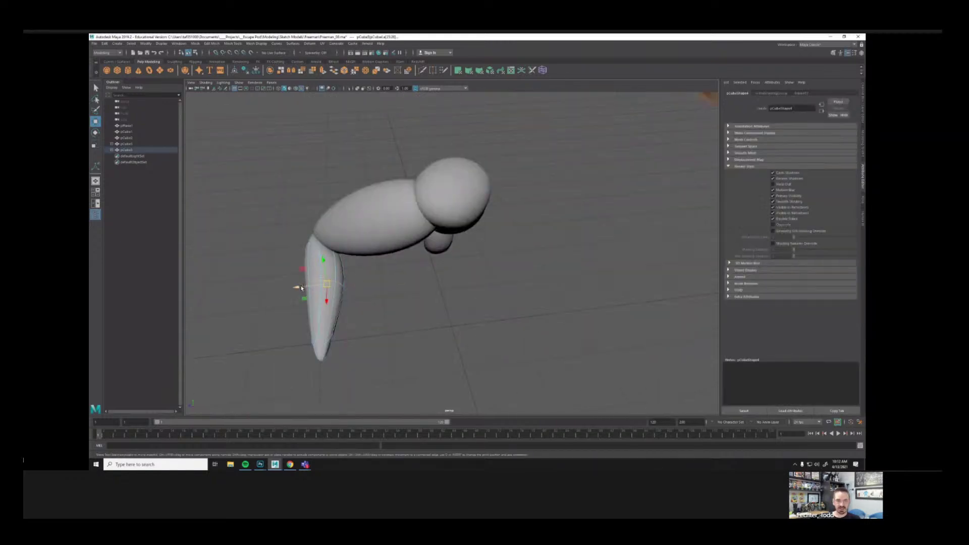
drag(301, 288, 291, 288)
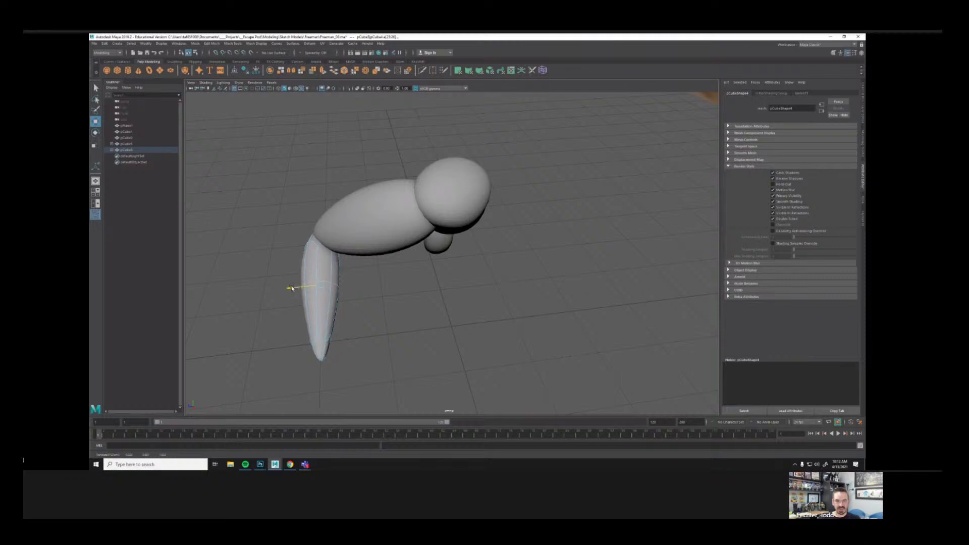
click(468, 289)
alt+drag(468, 289, 424, 271)
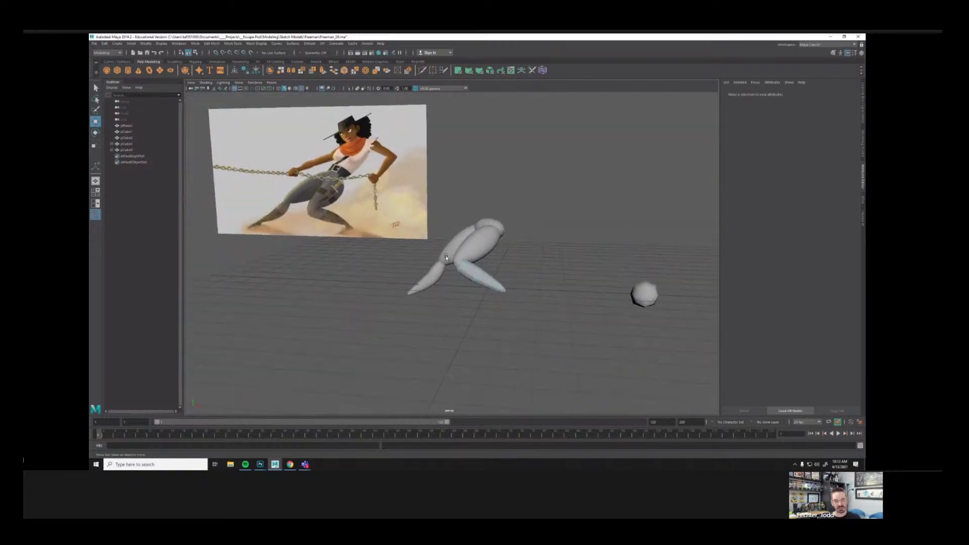
Step: Return to object selection and rotate the second lower leg about the knee to follow the reference, then deselect it
click(188, 53)
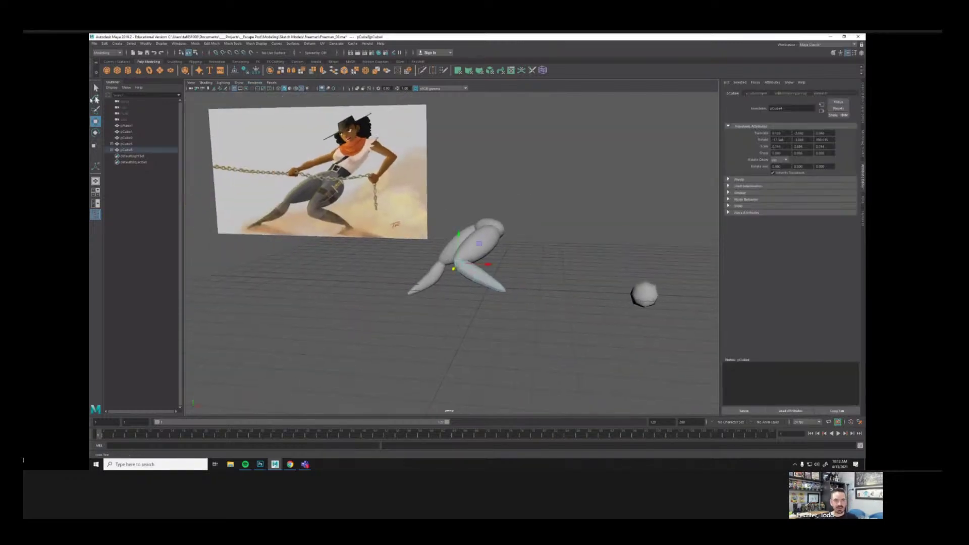
click(95, 88)
click(95, 121)
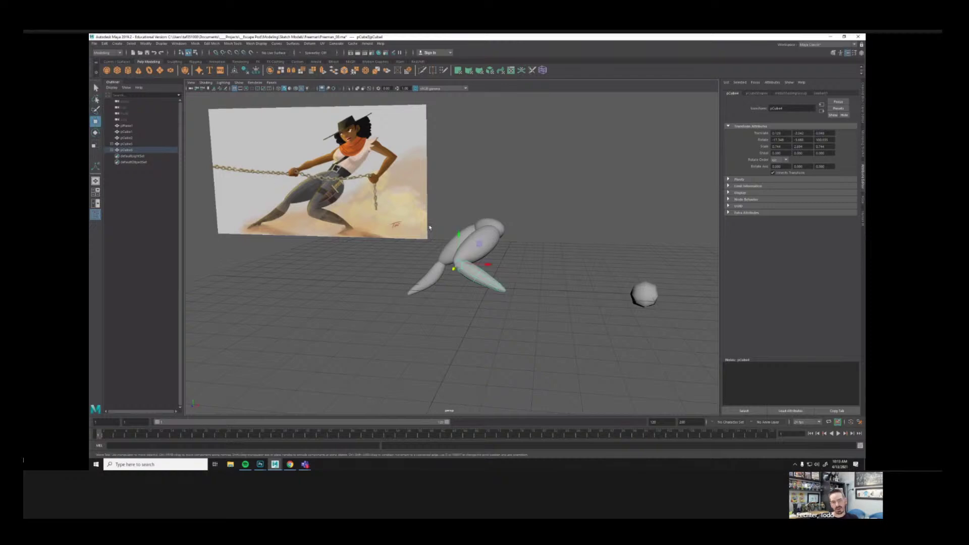
alt+right_drag(430, 228, 498, 268)
drag(493, 270, 525, 260)
key(e)
click(600, 243)
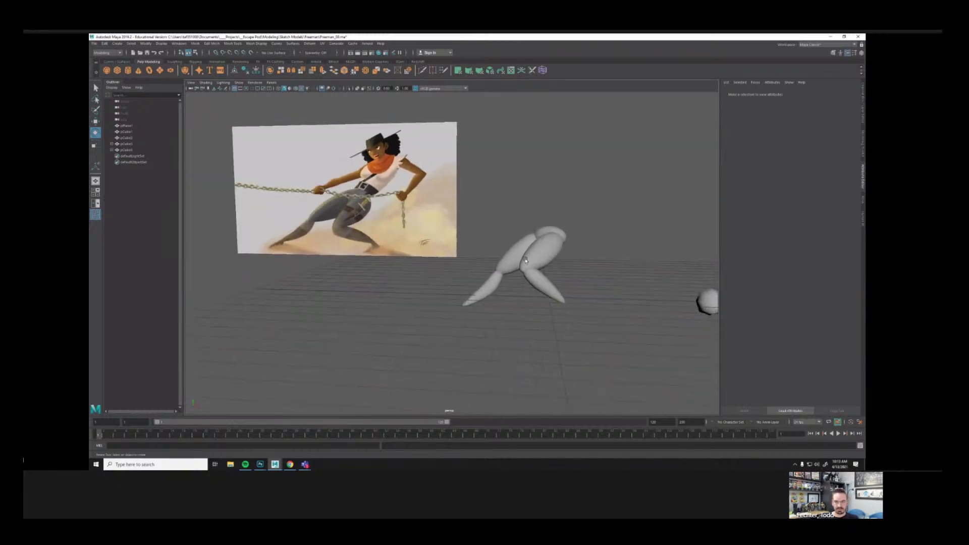
Step: Rotate the whole extended first leg at the hip to match the reference stance, and deselect it
click(529, 254)
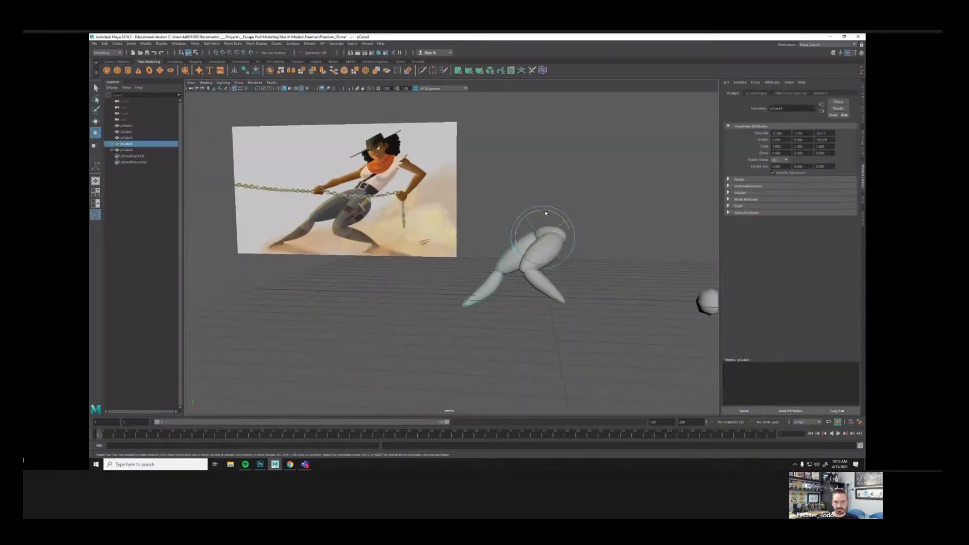
drag(546, 211, 598, 269)
click(634, 229)
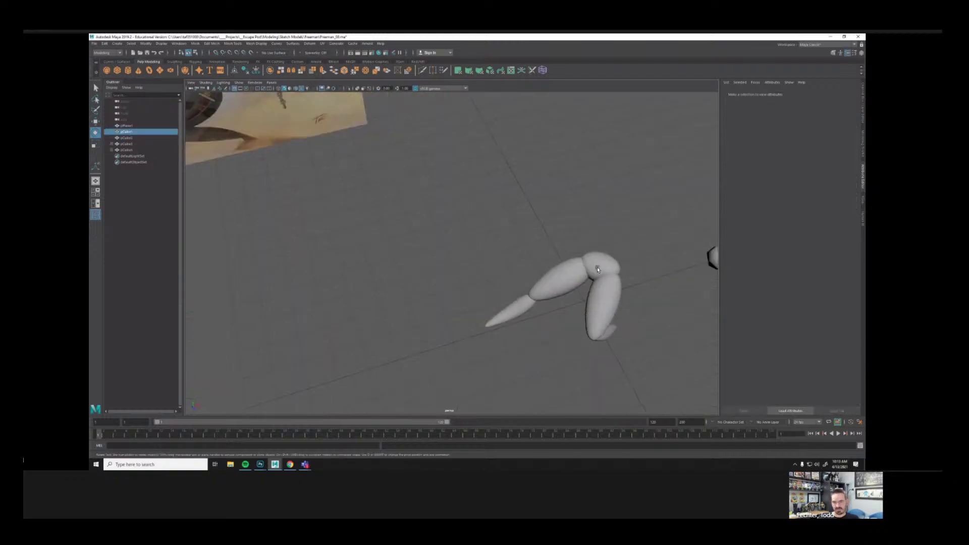
Step: Rotate the pelvis so that it sits between the two thighs, and deselect it
click(598, 269)
alt+middle_drag(597, 270, 589, 271)
drag(585, 280, 560, 262)
click(480, 238)
Step: Scale the pelvis up slightly to fill the hip area between the thighs
alt+right_drag(560, 262, 446, 268)
alt+drag(446, 268, 453, 260)
alt+right_drag(452, 260, 573, 212)
click(574, 212)
key(r)
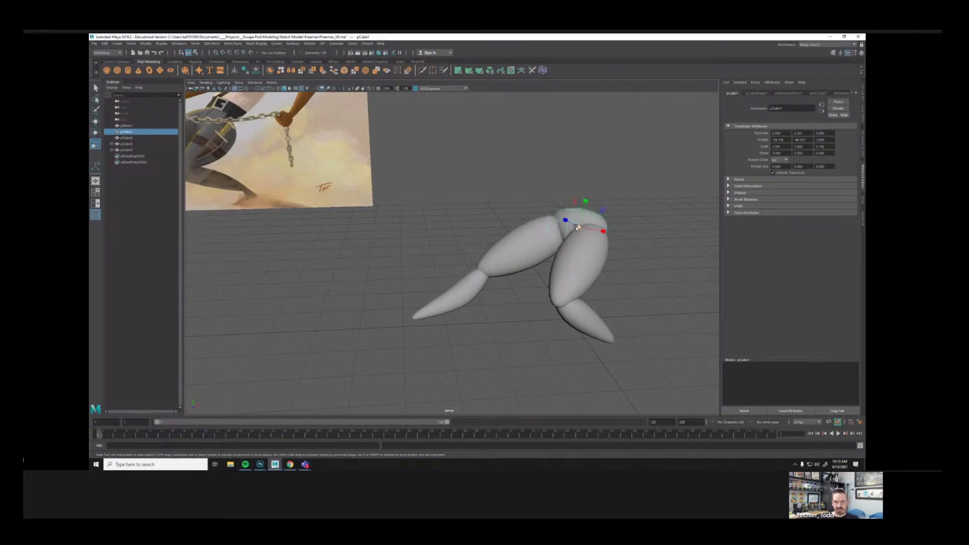
key(w)
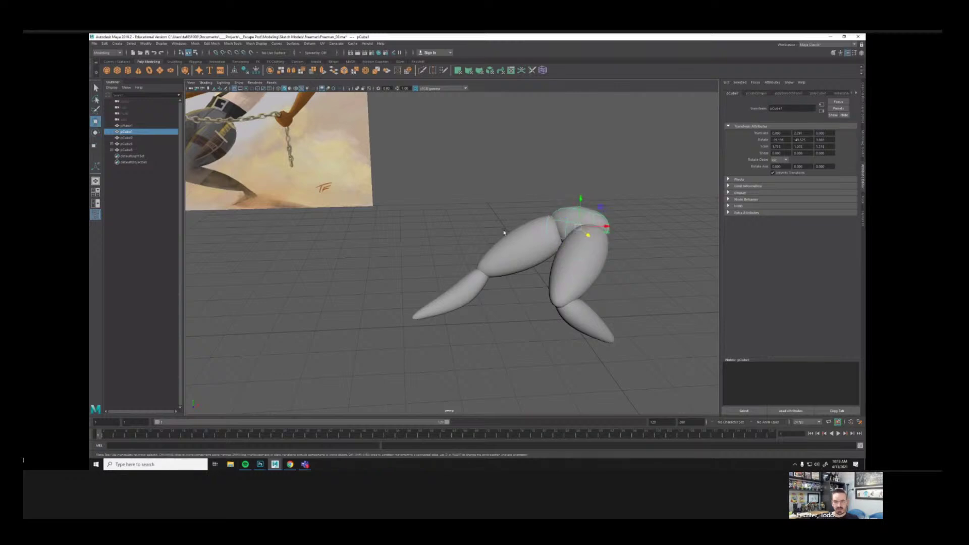
Step: Adjust the pelvis's height against the tops of the thighs using the reference, and deselect it
alt+right_drag(491, 232, 318, 197)
alt+middle_drag(318, 197, 370, 226)
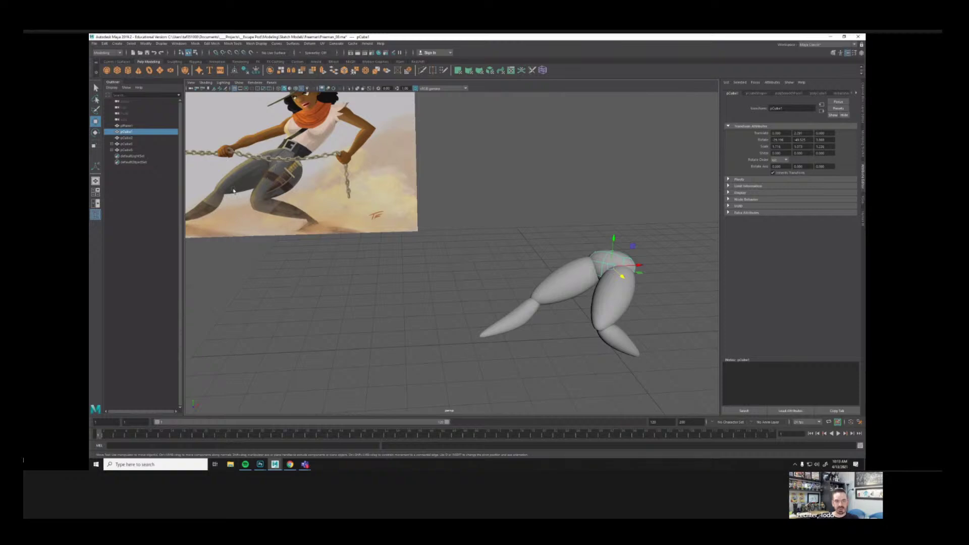
mouse_move(613, 243)
mouse_down()
mouse_move(602, 263)
mouse_move(601, 253)
mouse_up()
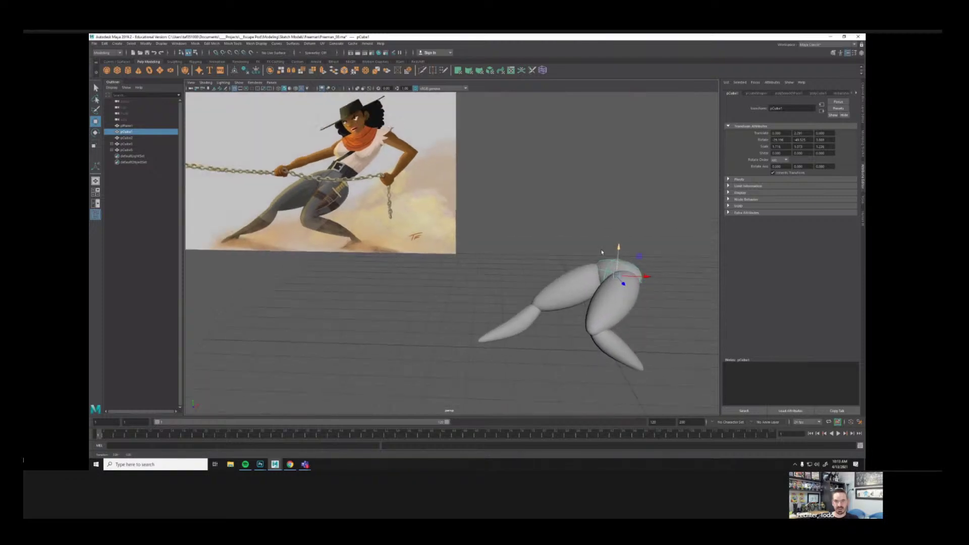
click(567, 225)
Step: Tilt the pelvis to match the reference hips and fine-tune its placement over the thighs, then deselect it
alt+middle_drag(567, 225, 511, 216)
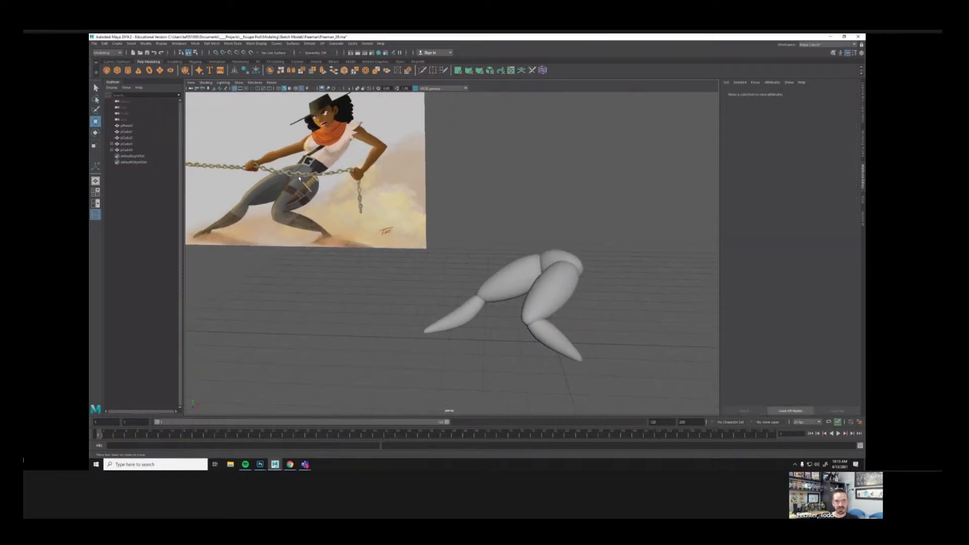
click(561, 258)
key(e)
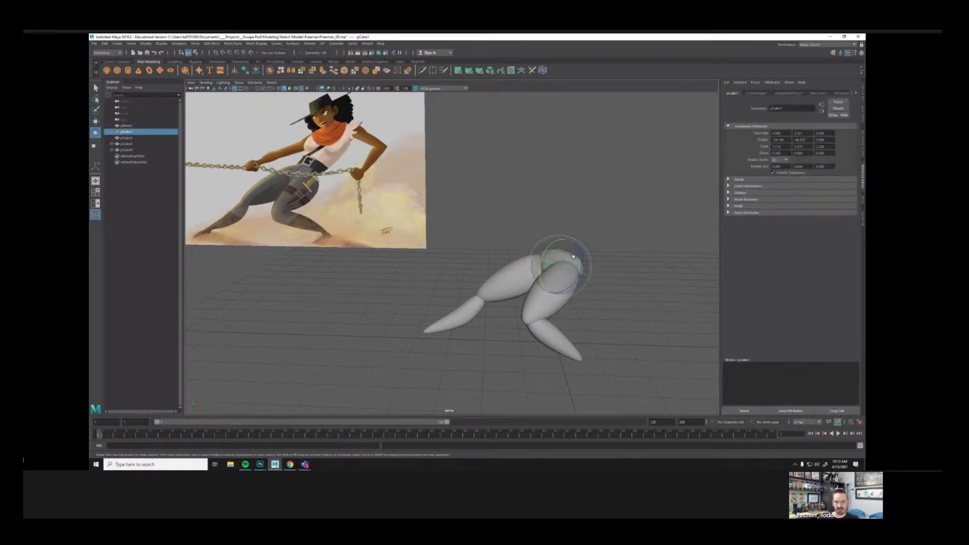
key(ctrl+z)
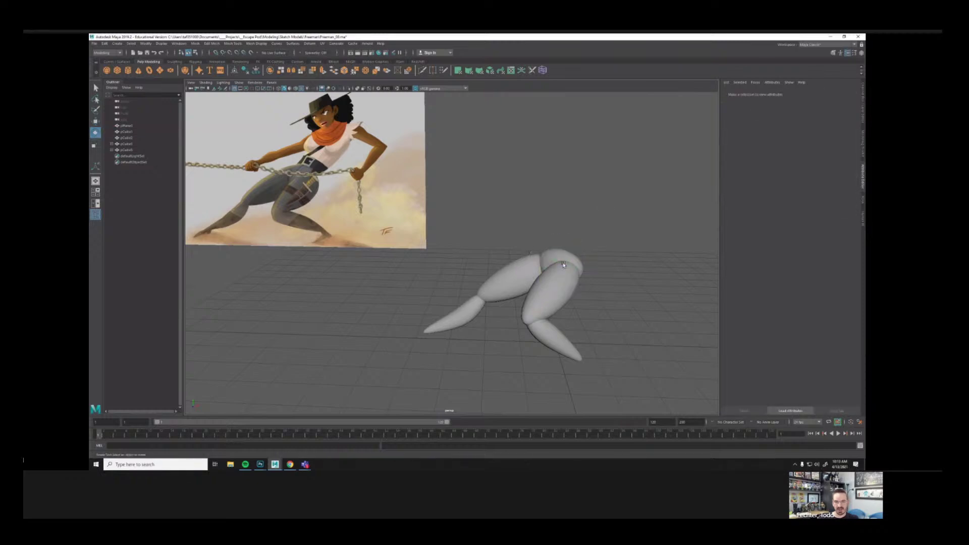
key(w)
click(562, 254)
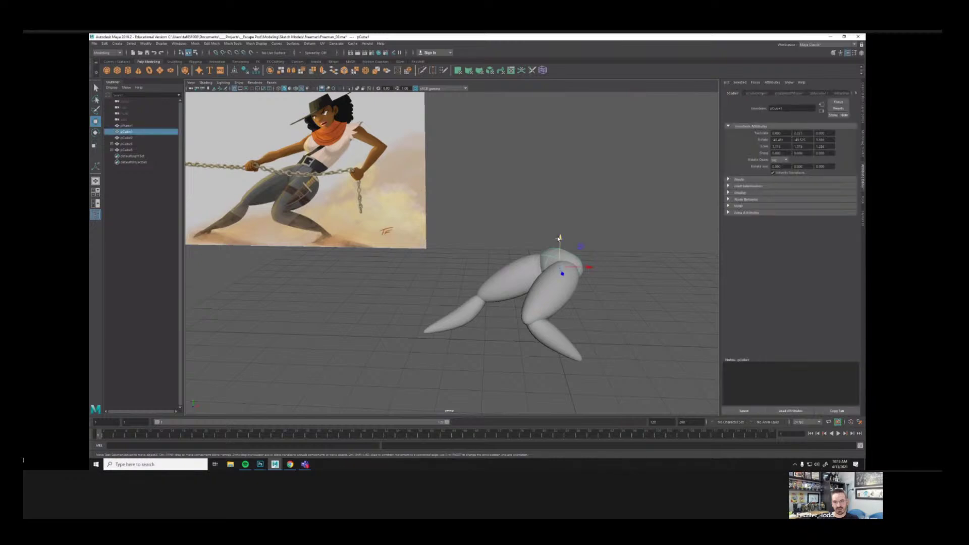
alt+drag(561, 242, 571, 277)
click(529, 252)
Step: Return to object selection and unparent both lower legs from their thighs
alt+drag(488, 295, 476, 296)
mouse_move(476, 296)
alt+right_down()
mouse_move(500, 296)
mouse_move(482, 296)
alt+right_up()
click(497, 293)
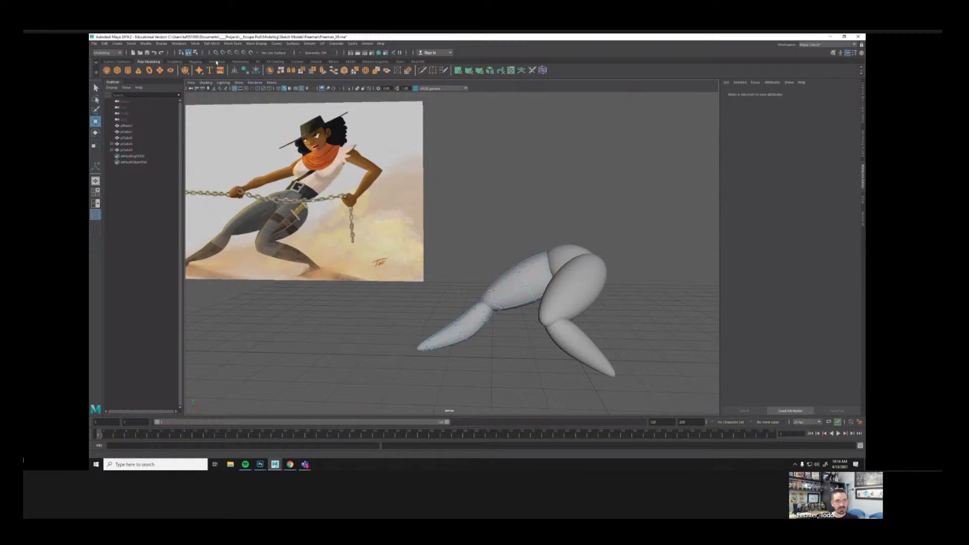
click(188, 52)
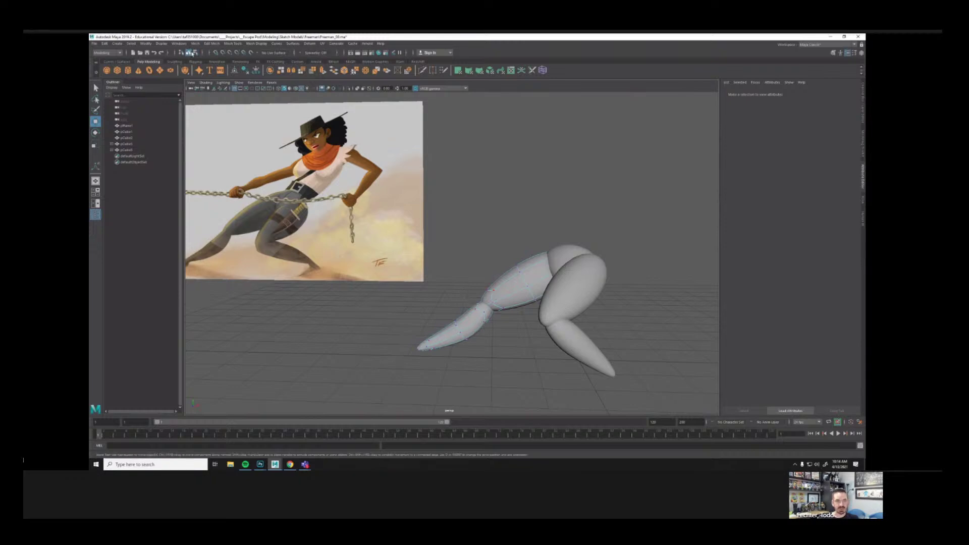
click(476, 322)
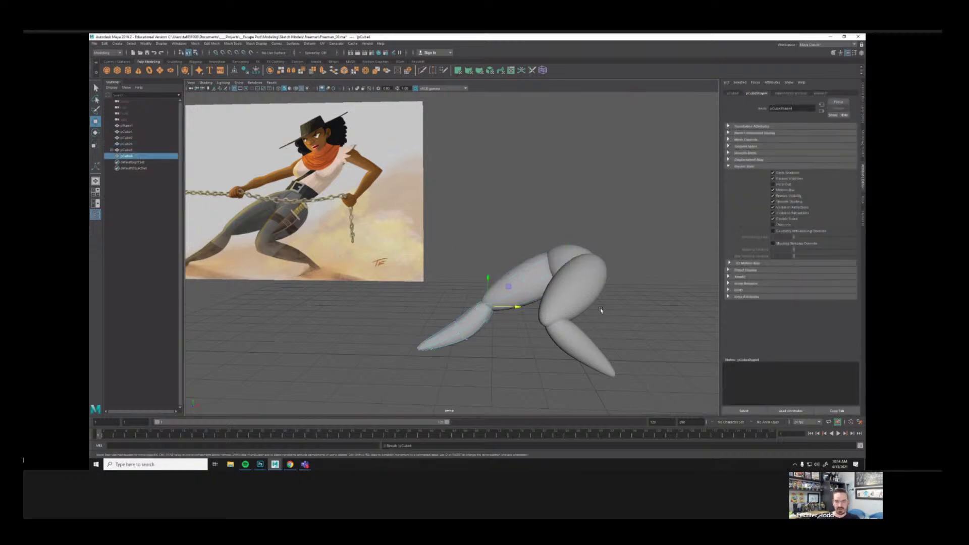
click(588, 339)
key(ctrl+d)
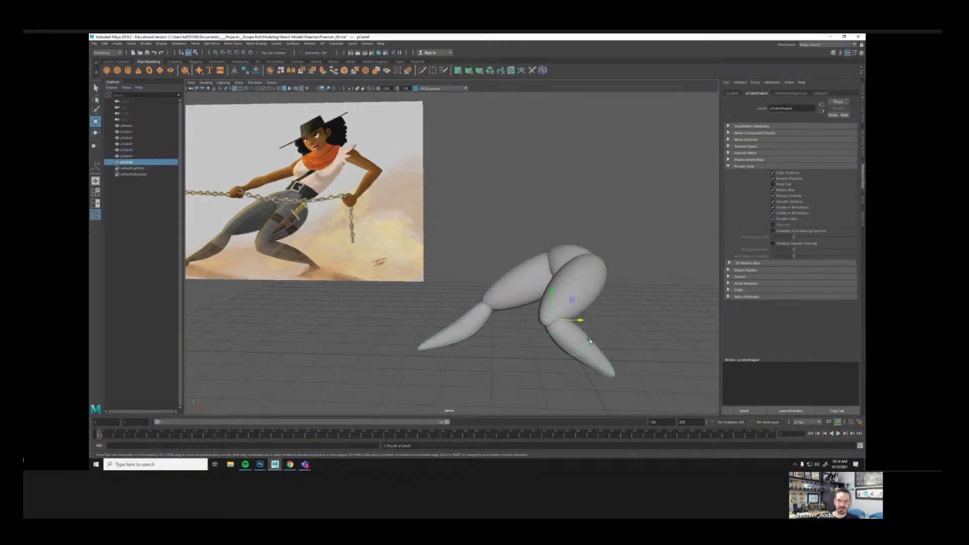
Step: Select the knee-end vertices of the first thigh, scale and move them to reshape the knee, and deselect them
click(517, 283)
alt+drag(571, 279, 551, 269)
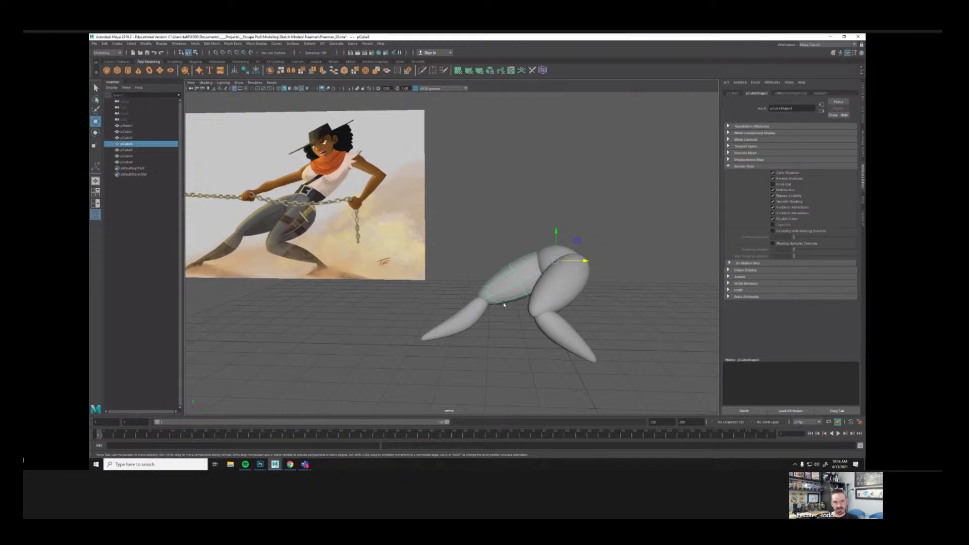
right_drag(507, 302, 450, 274)
drag(450, 275, 480, 300)
key(r)
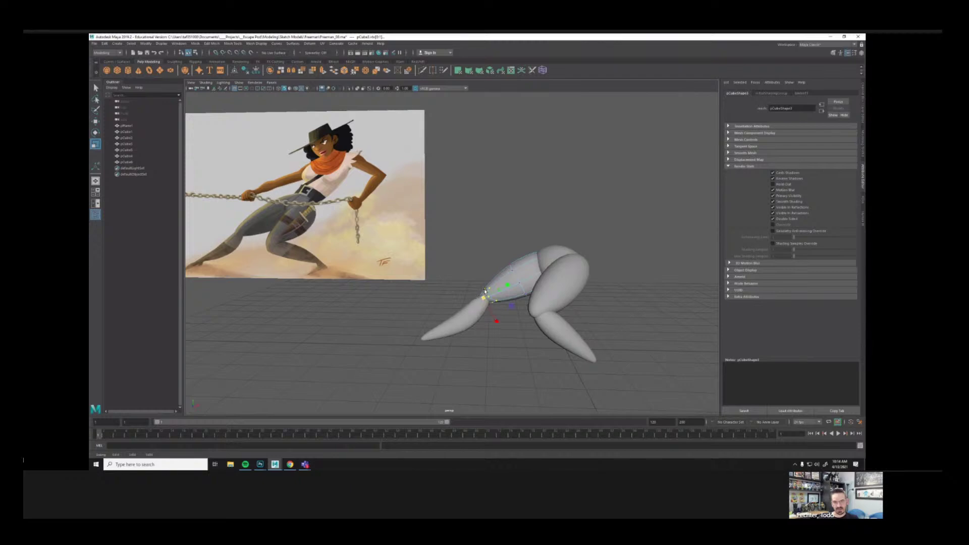
key(w)
click(539, 238)
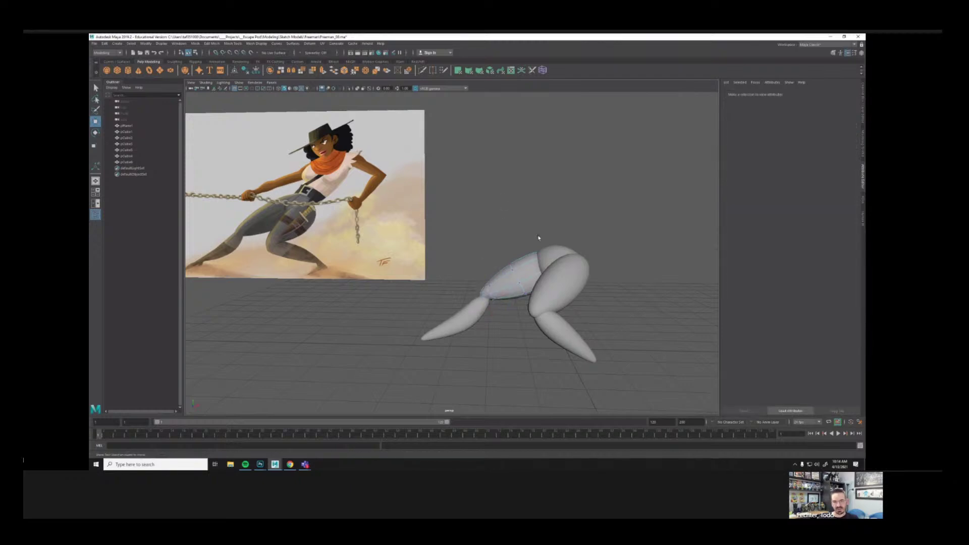
alt+middle_drag(523, 275, 538, 237)
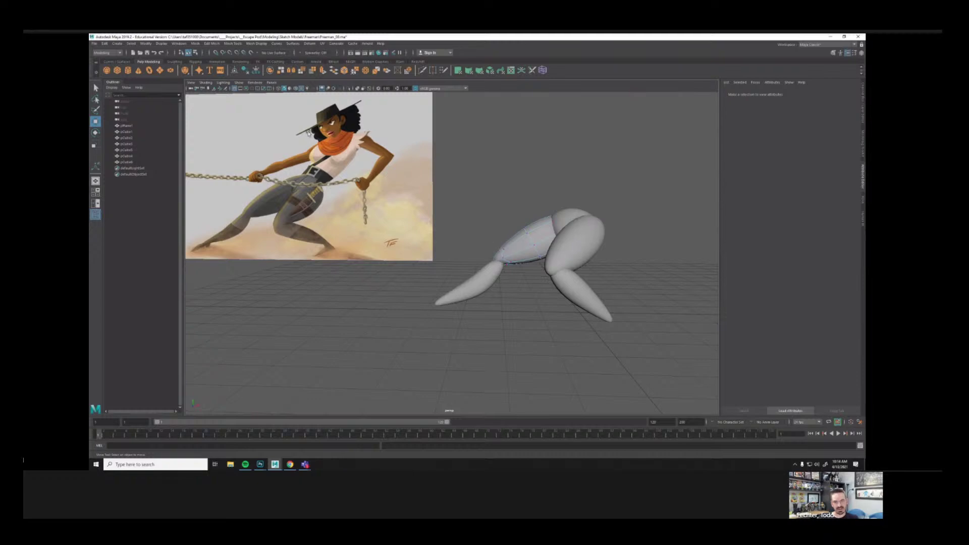
Step: Return to object selection and rotate the first thigh inward at the hip
click(190, 53)
alt+drag(540, 299, 616, 307)
click(470, 271)
alt+drag(528, 270, 510, 266)
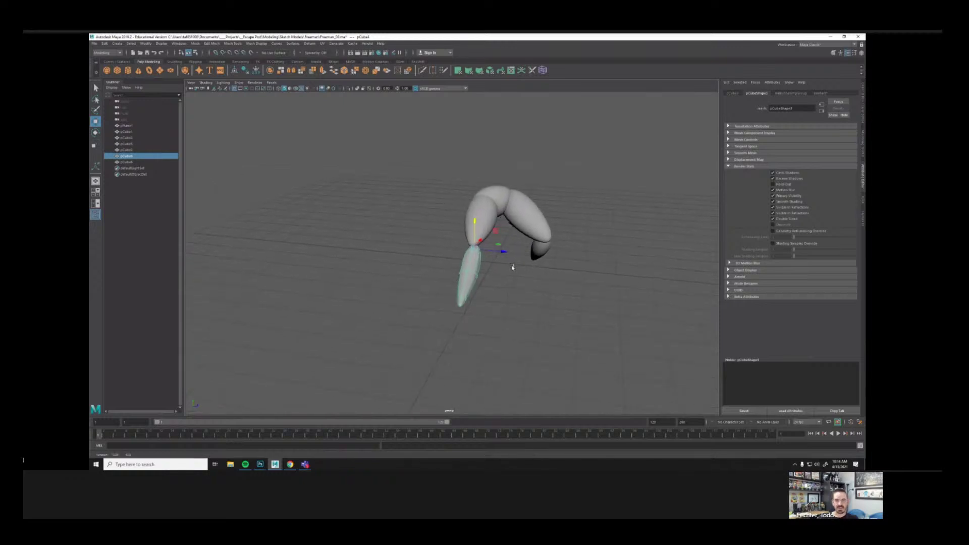
click(484, 220)
key(e)
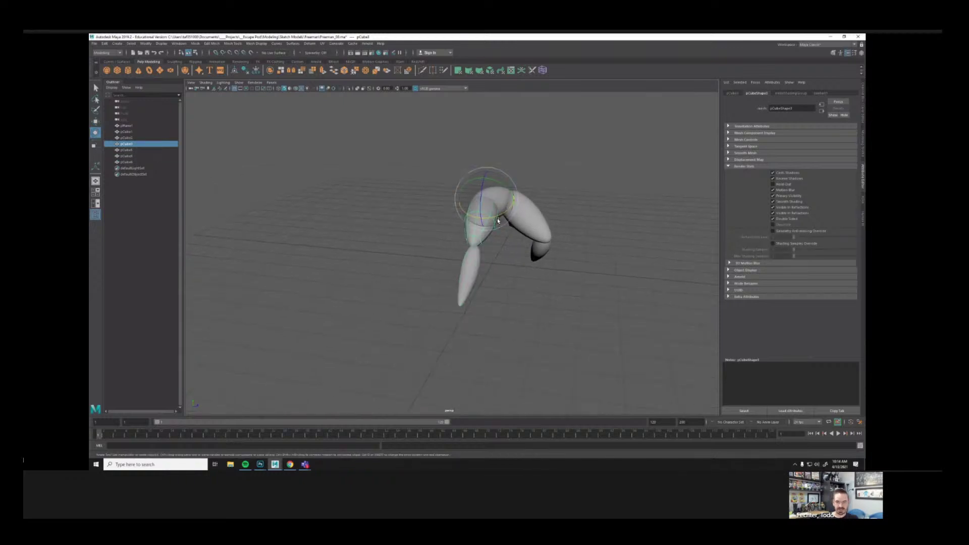
drag(503, 225, 499, 217)
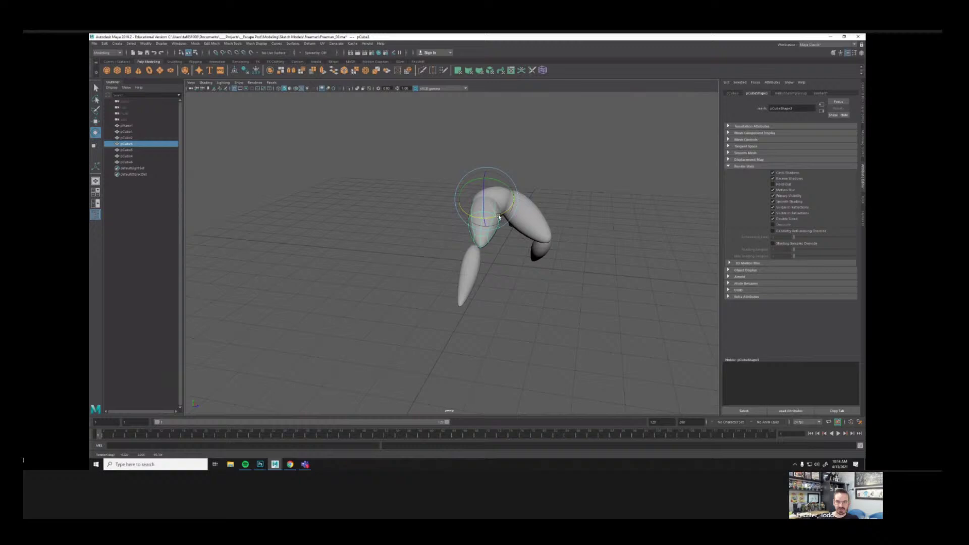
Step: Reposition and angle the first lower leg to meet its thigh at the knee, and deselect it
click(468, 267)
drag(495, 263, 510, 254)
key(w)
click(617, 295)
alt+drag(617, 295, 490, 276)
alt+middle_drag(460, 274, 474, 278)
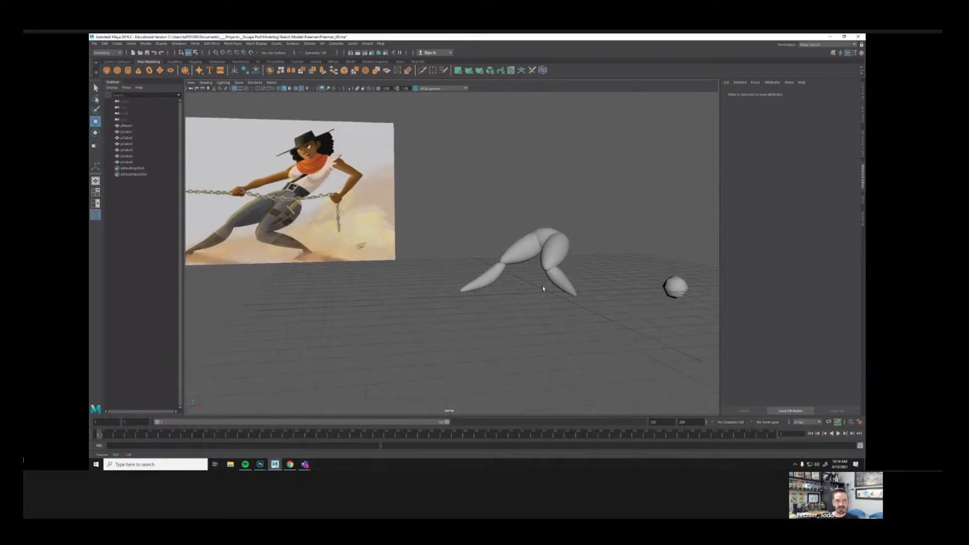
Step: Refine the proportions and angles of the leg pieces, and reposition the second lower leg to meet its thigh at the knee
alt+drag(543, 287, 531, 284)
mouse_move(477, 242)
alt+mouse_down()
mouse_move(550, 257)
mouse_move(470, 260)
mouse_move(568, 264)
mouse_move(532, 255)
mouse_move(530, 287)
mouse_move(546, 263)
mouse_move(510, 247)
mouse_move(516, 242)
mouse_move(498, 267)
mouse_move(547, 246)
mouse_move(560, 266)
mouse_move(549, 290)
mouse_move(530, 263)
mouse_move(529, 279)
mouse_move(599, 262)
mouse_move(584, 264)
mouse_move(591, 217)
mouse_move(547, 241)
mouse_move(536, 260)
mouse_move(474, 280)
mouse_move(554, 281)
mouse_move(558, 265)
mouse_move(526, 274)
mouse_move(503, 248)
alt+mouse_up()
click(533, 255)
key(r)
click(473, 185)
key(e)
key(w)
click(553, 294)
click(524, 285)
click(577, 241)
click(432, 291)
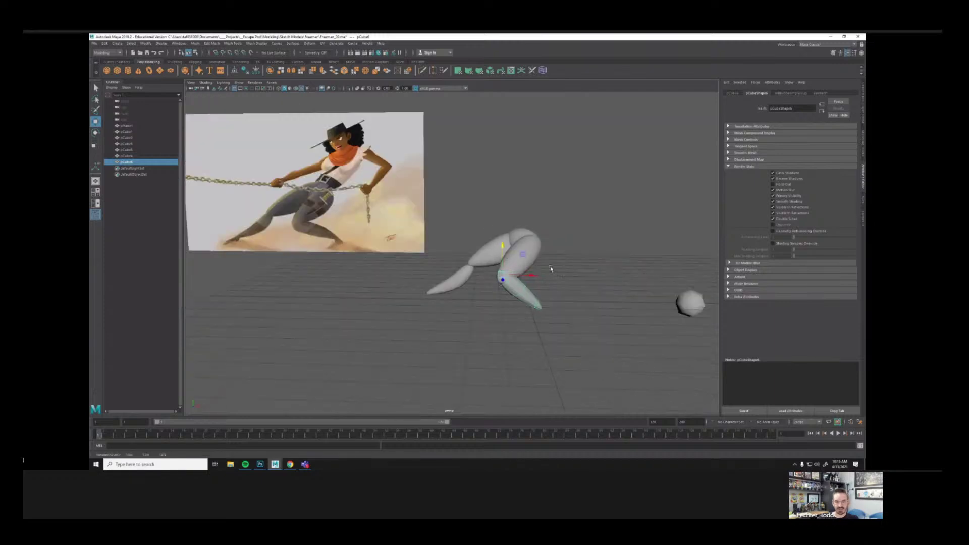
Step: Rotate the bent leg's lower piece at the knee to match the reference, and deselect it
alt+drag(551, 269, 490, 298)
key(e)
click(592, 242)
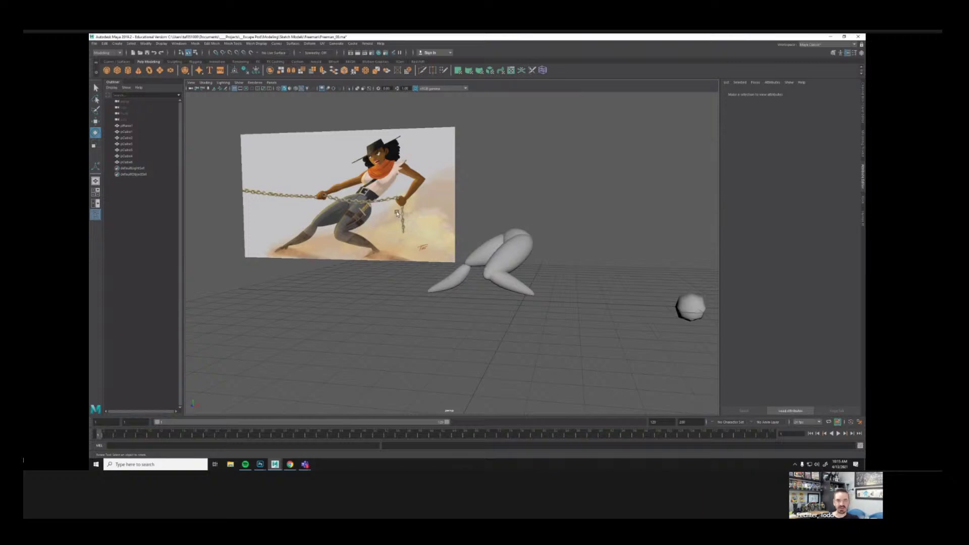
alt+right_drag(390, 242, 419, 245)
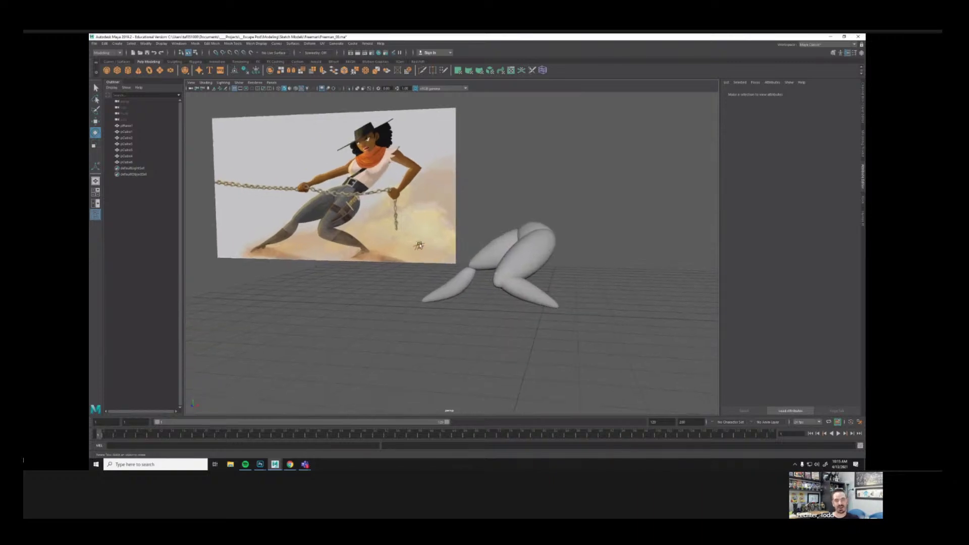
Step: Adjust the scale of the bent leg's thigh, reposition its lower leg at the knee, and clear the selection
click(545, 248)
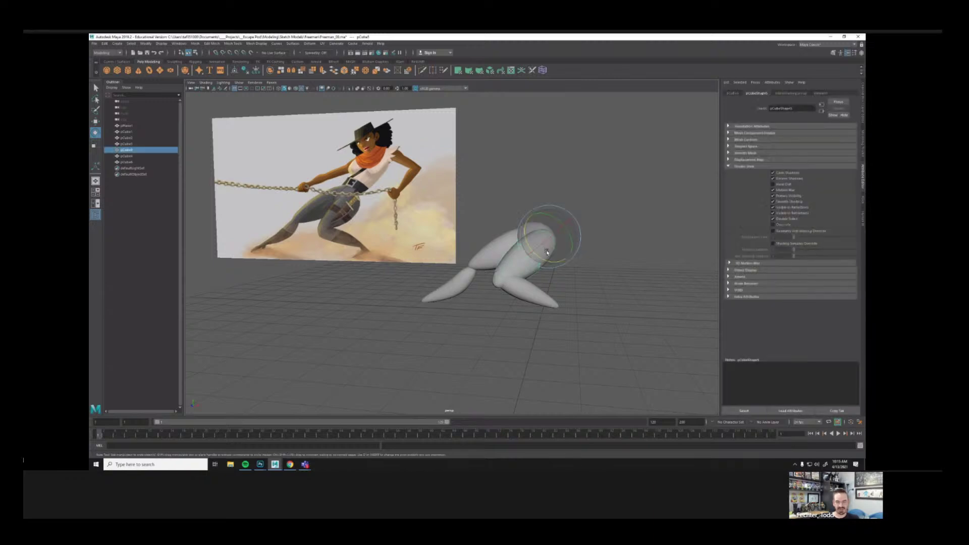
key(r)
alt+drag(577, 223, 565, 232)
click(524, 309)
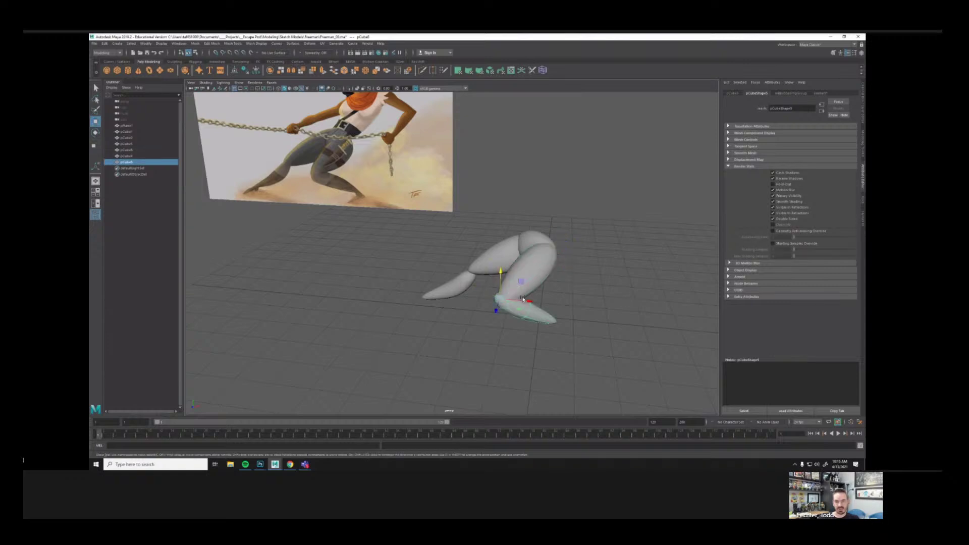
key(w)
alt+drag(513, 292, 420, 276)
alt+drag(511, 285, 553, 269)
click(649, 242)
Step: Scale the bent leg's thigh slightly along its length and move the lower leg back onto the knee, leaving nothing selected
alt+right_drag(649, 243, 550, 257)
alt+drag(549, 256, 571, 277)
click(527, 260)
key(r)
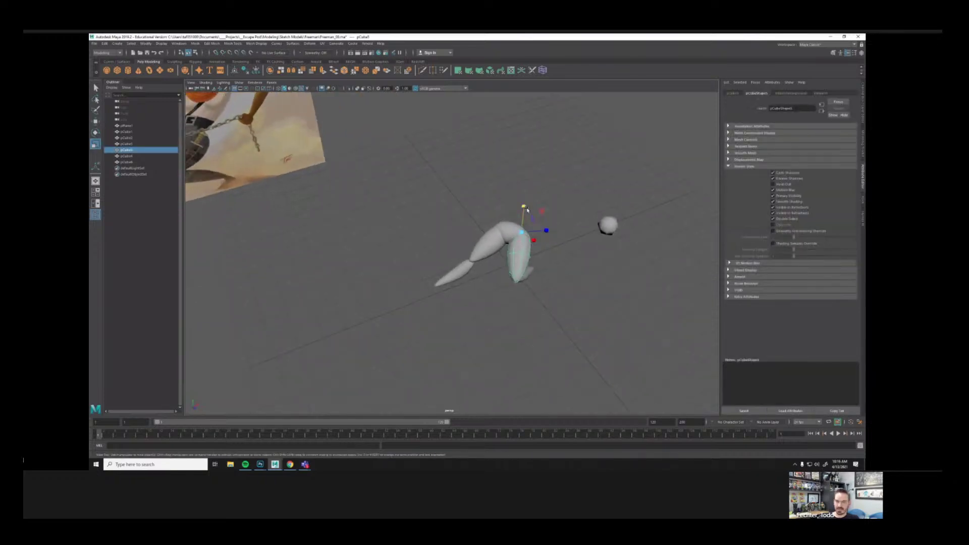
drag(527, 209, 525, 207)
click(563, 294)
alt+drag(563, 294, 532, 294)
click(492, 291)
key(w)
click(551, 309)
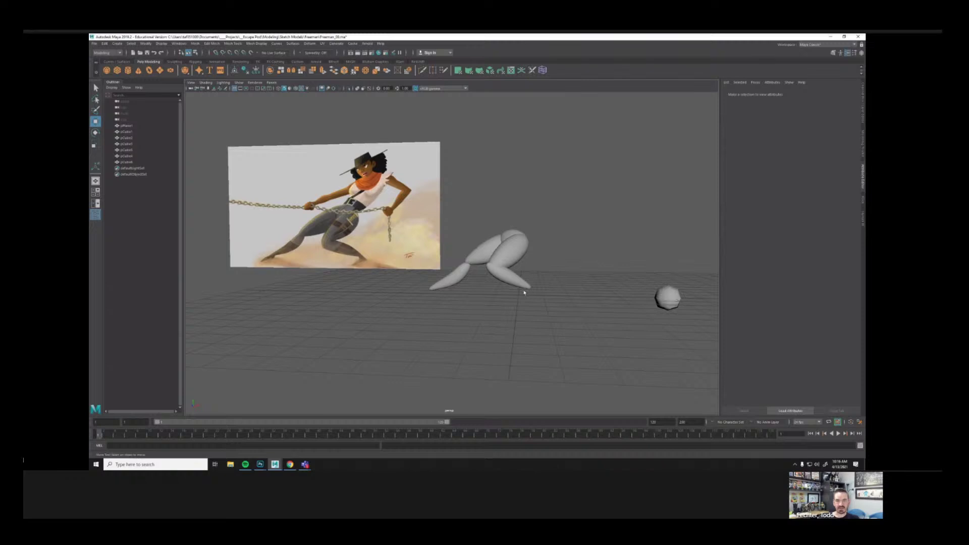
Step: Rotate the outstretched leg's thigh upward at the hip and move its lower leg to meet the knee, leaving nothing selected
alt+drag(500, 293, 462, 281)
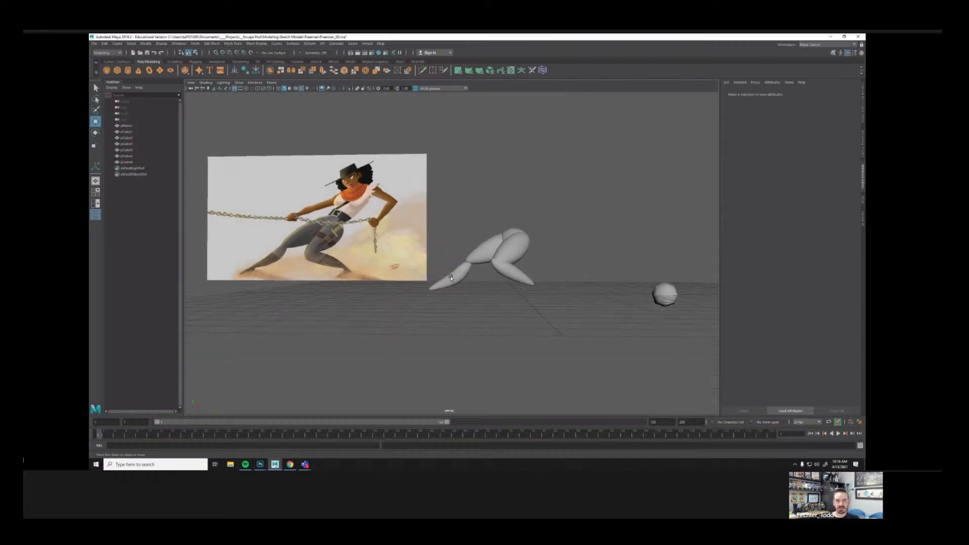
click(470, 258)
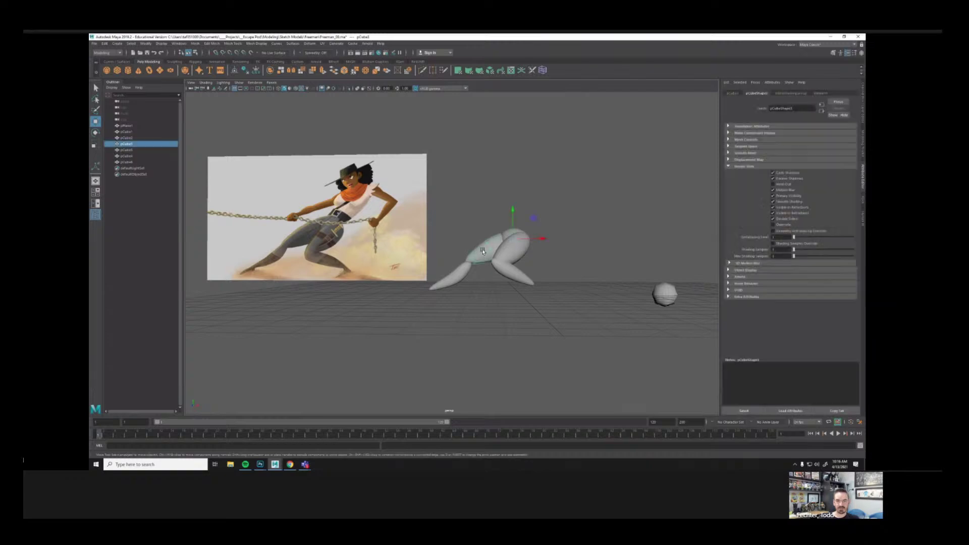
key(e)
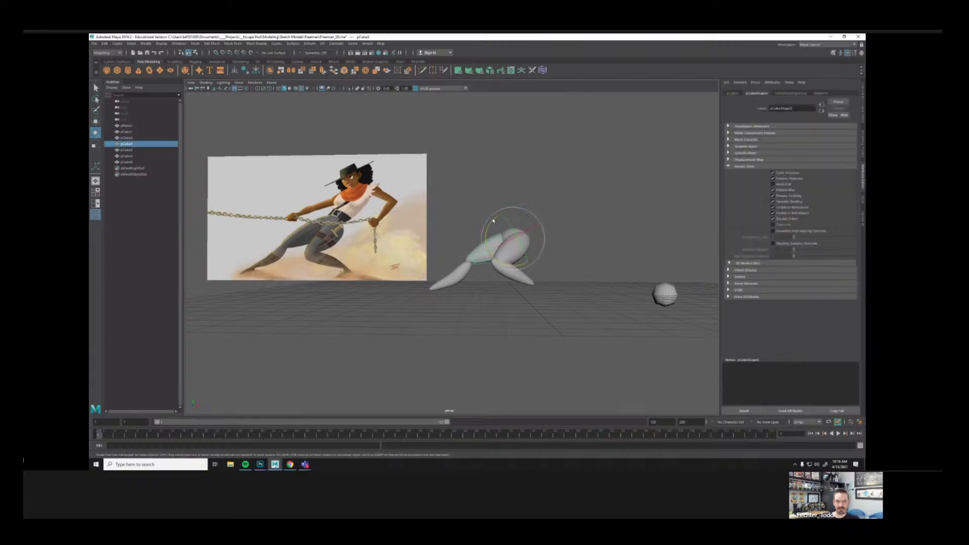
drag(494, 221, 469, 231)
key(w)
click(458, 272)
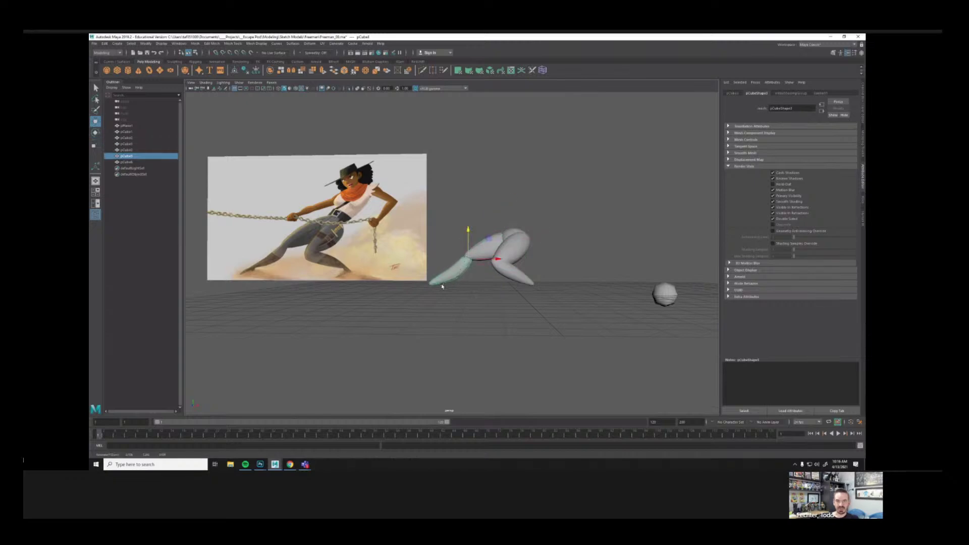
click(582, 206)
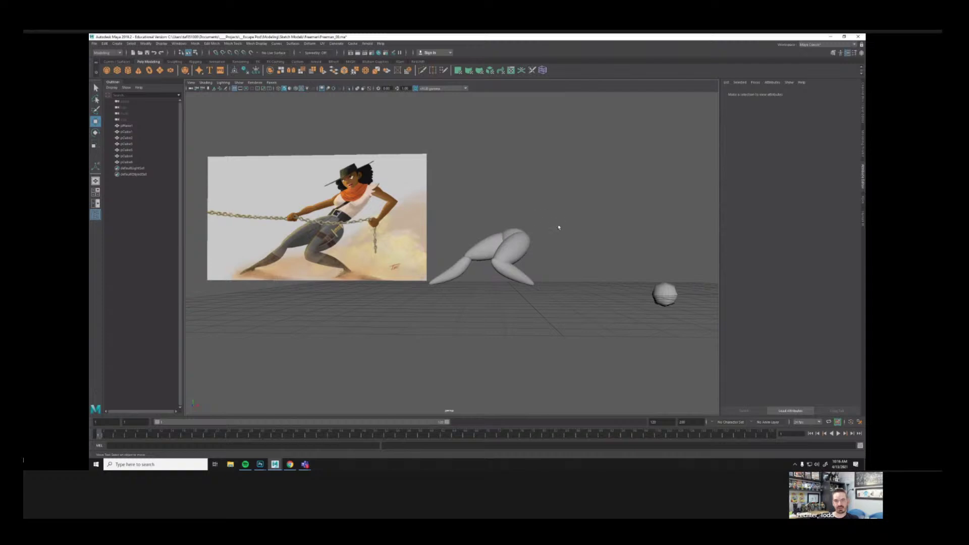
Step: Accept the JPEG options with quality 12 (Maximum) and the Progressive format
alt+drag(559, 227, 491, 249)
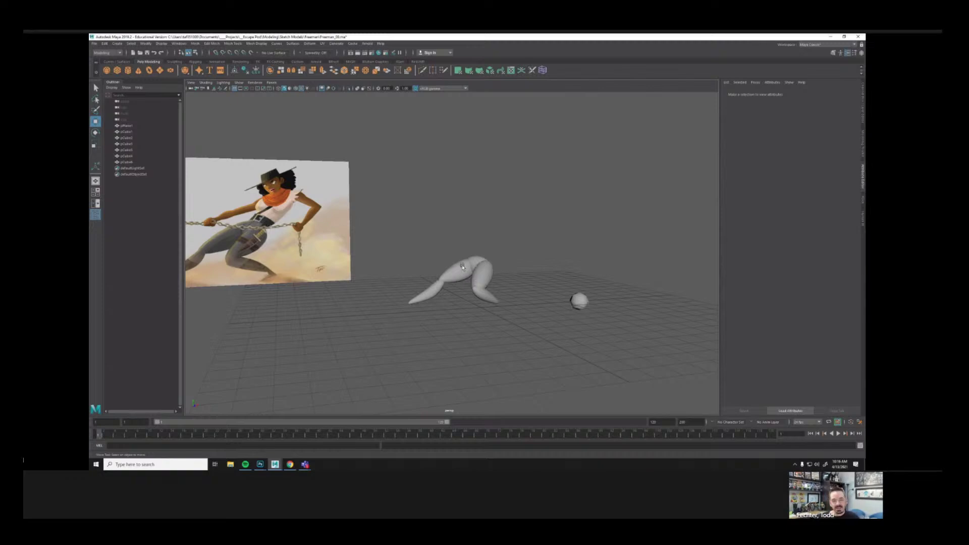
mouse_move(530, 281)
alt+mouse_down()
mouse_move(508, 287)
mouse_move(552, 301)
mouse_move(525, 286)
alt+mouse_up()
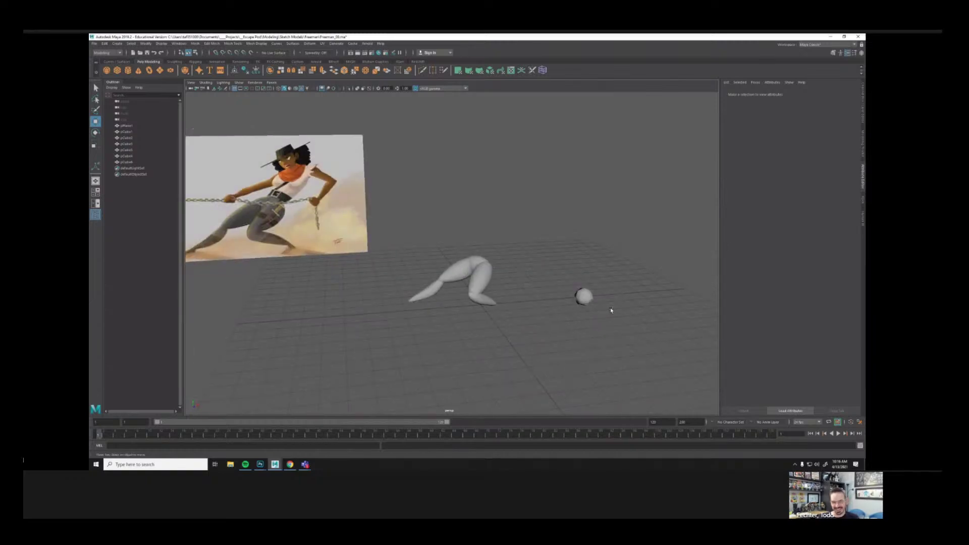
alt+drag(587, 279, 465, 255)
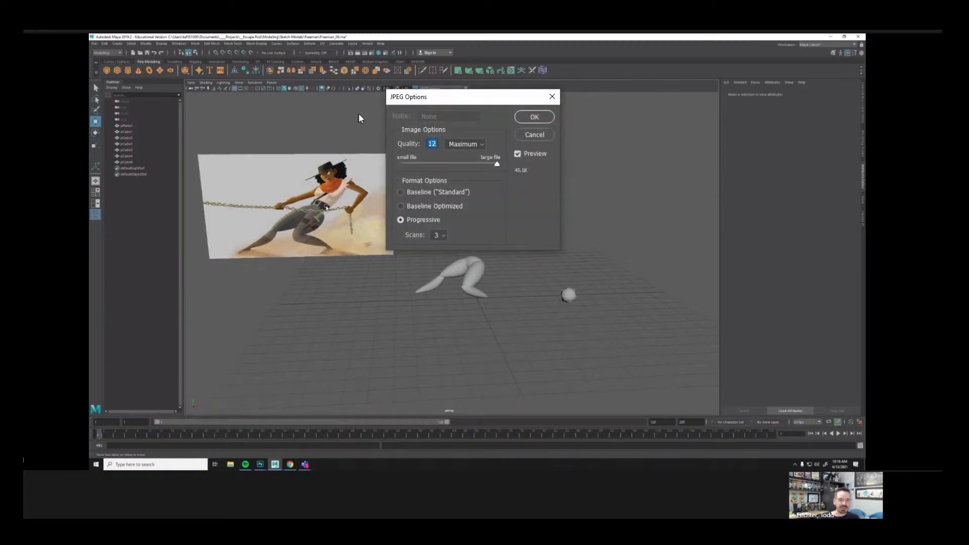
key(Return)
alt+right_drag(289, 213, 404, 237)
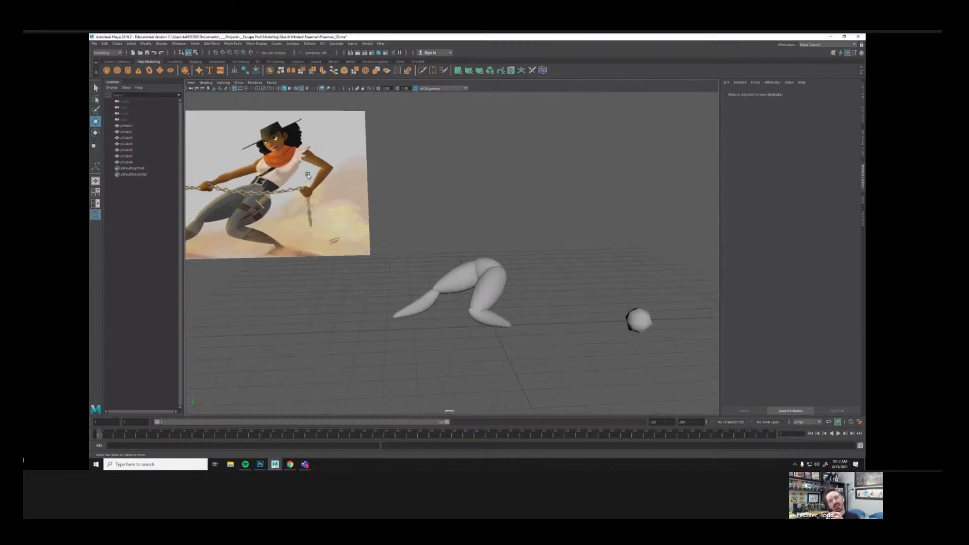
Step: Duplicate the spare smoothed cube, raise the copy beside the legs, enlarge it, and stretch it vertically into a torso shape
click(647, 326)
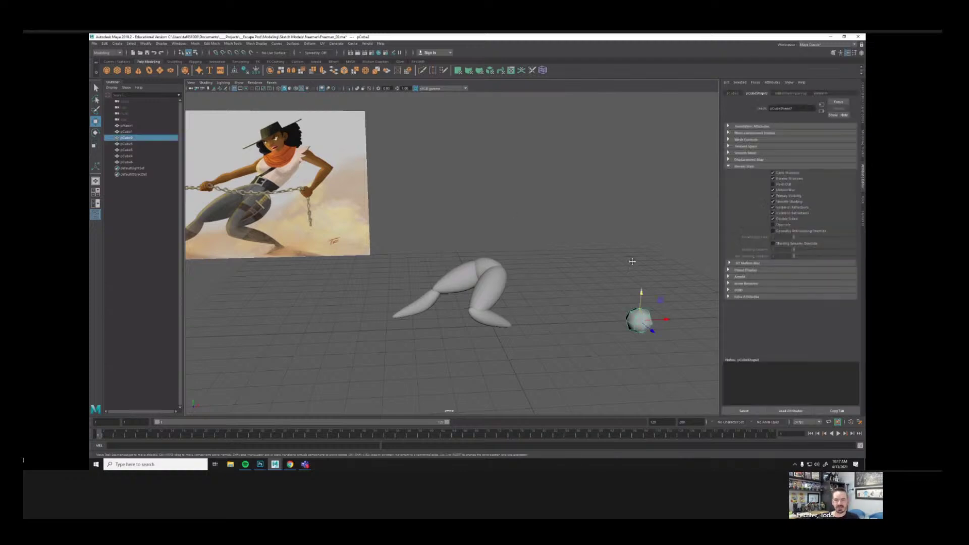
alt+middle_drag(631, 259, 599, 234)
alt+right_drag(600, 233, 525, 248)
key(ctrl+d)
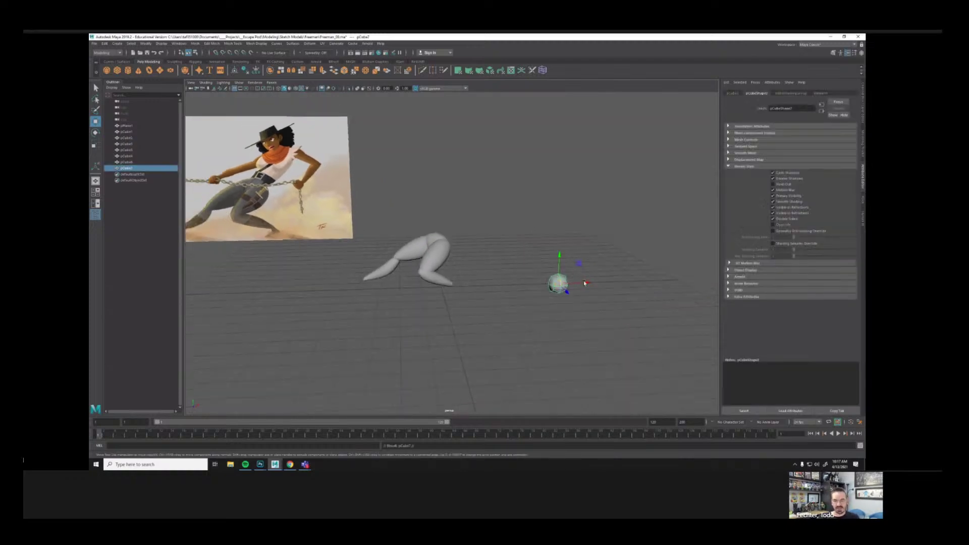
drag(585, 282, 536, 282)
drag(510, 241, 513, 181)
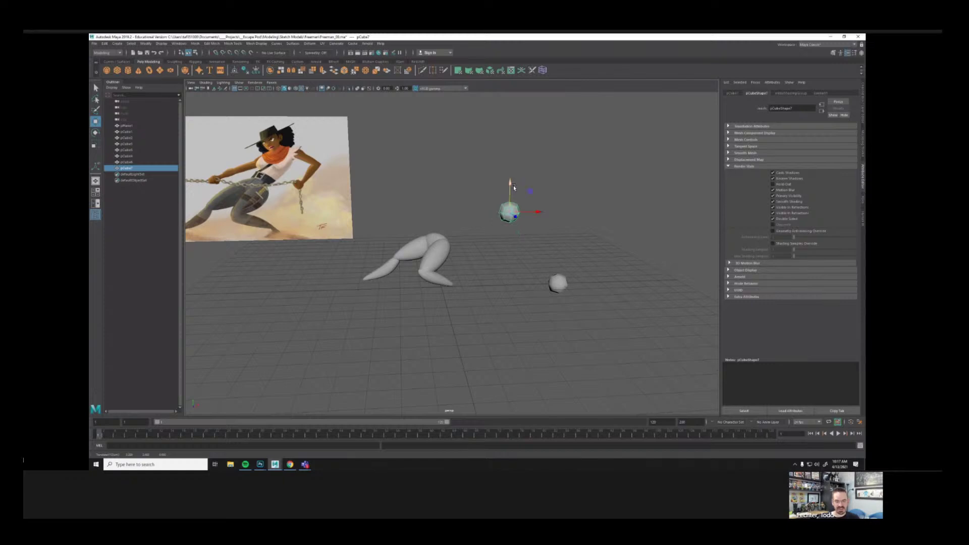
key(r)
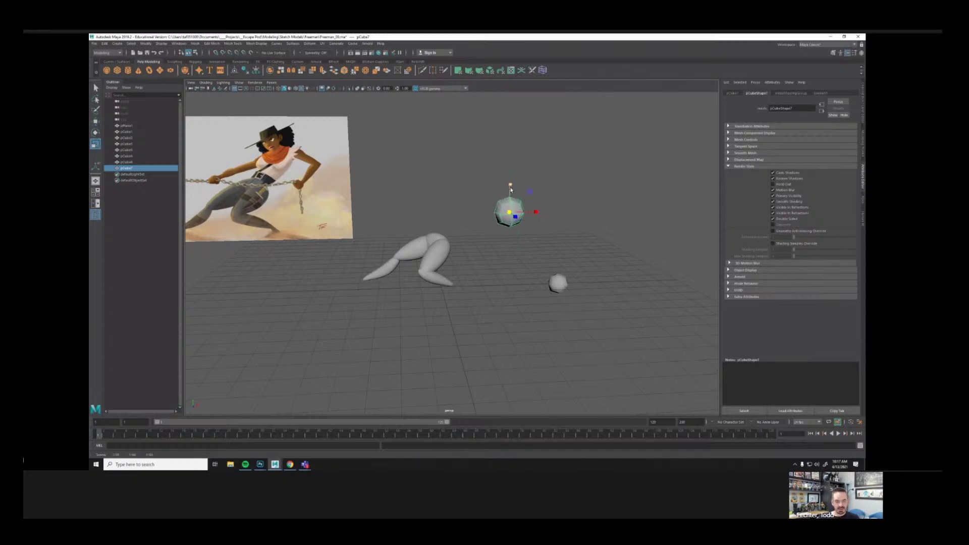
drag(510, 189, 517, 163)
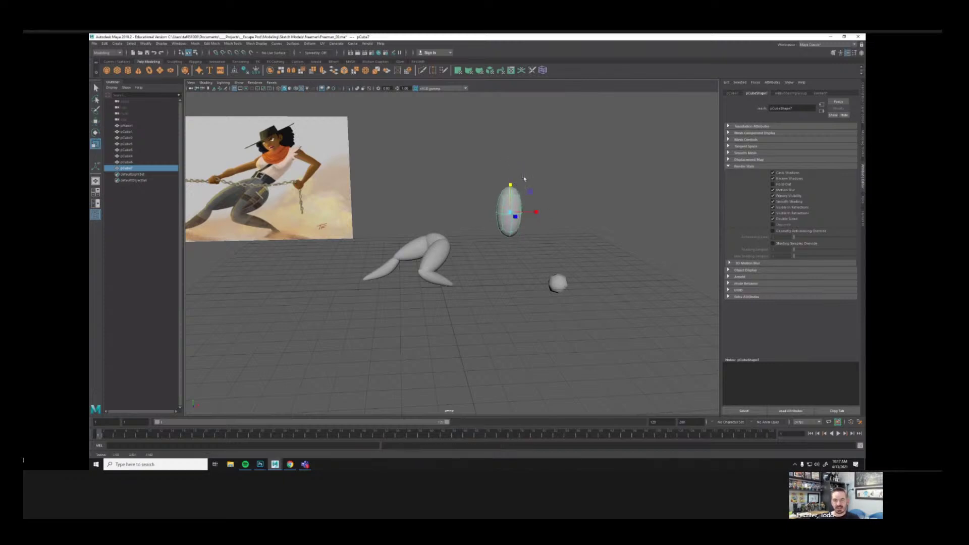
Step: Examine the torso's proportions and lean in the reference image against the blocked-out shapes
alt+drag(537, 194, 373, 206)
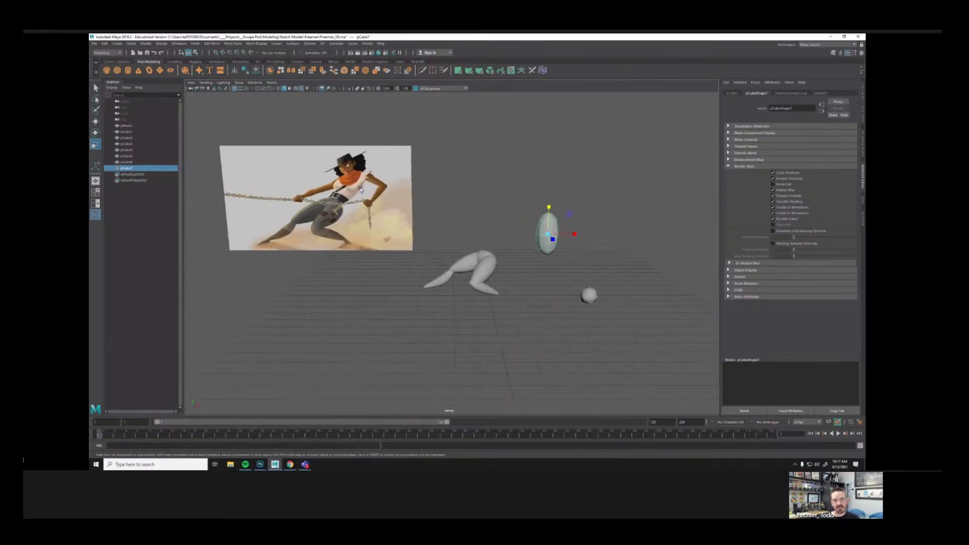
alt+right_drag(337, 191, 441, 245)
alt+middle_drag(441, 244, 543, 292)
alt+right_drag(501, 251, 408, 242)
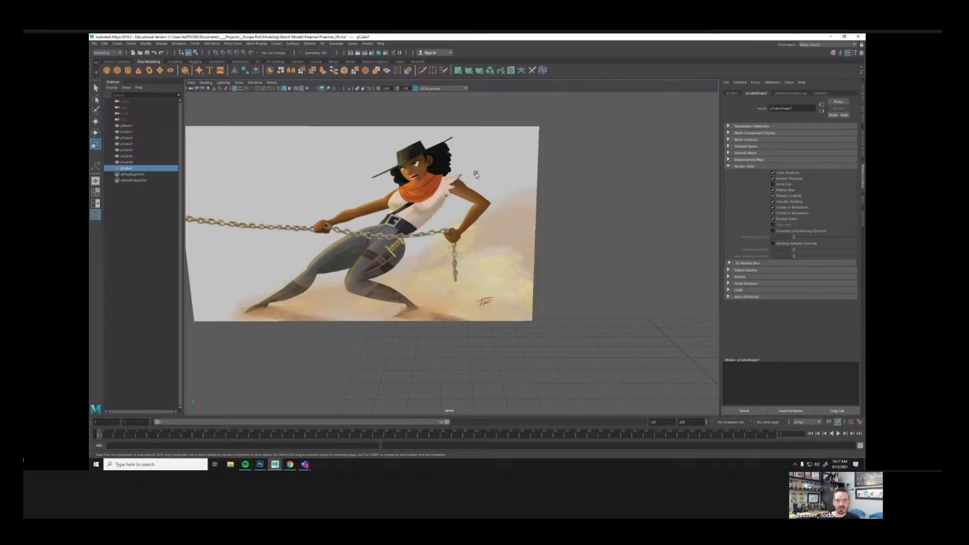
alt+right_drag(565, 177, 447, 185)
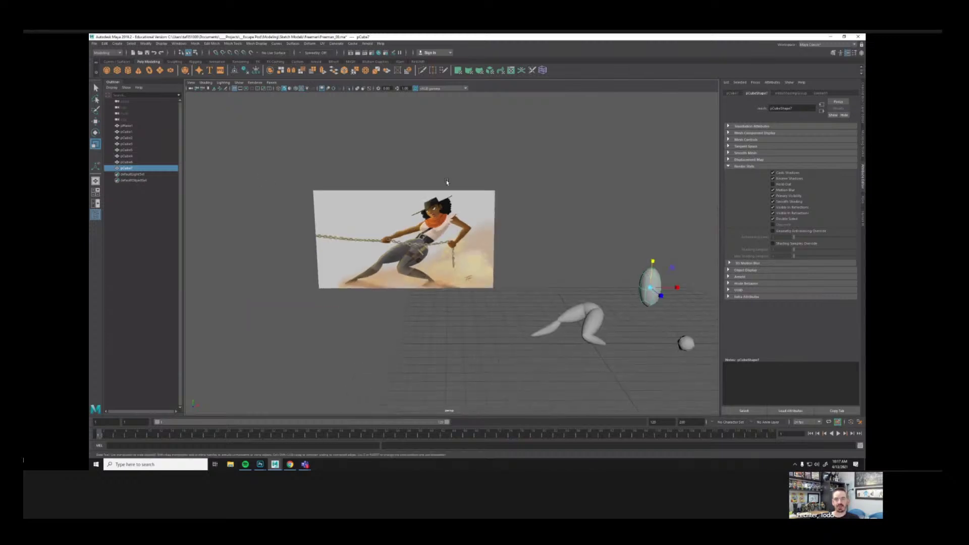
alt+middle_drag(448, 185, 395, 190)
alt+right_drag(394, 190, 495, 236)
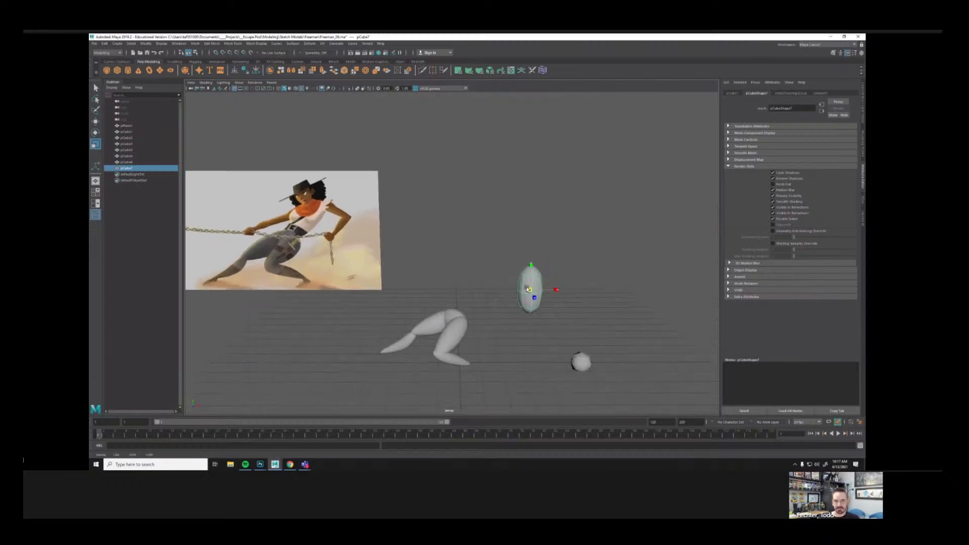
Step: Move the torso shape sideways until it sits above the pelvis
alt+middle_drag(452, 264, 484, 223)
key(w)
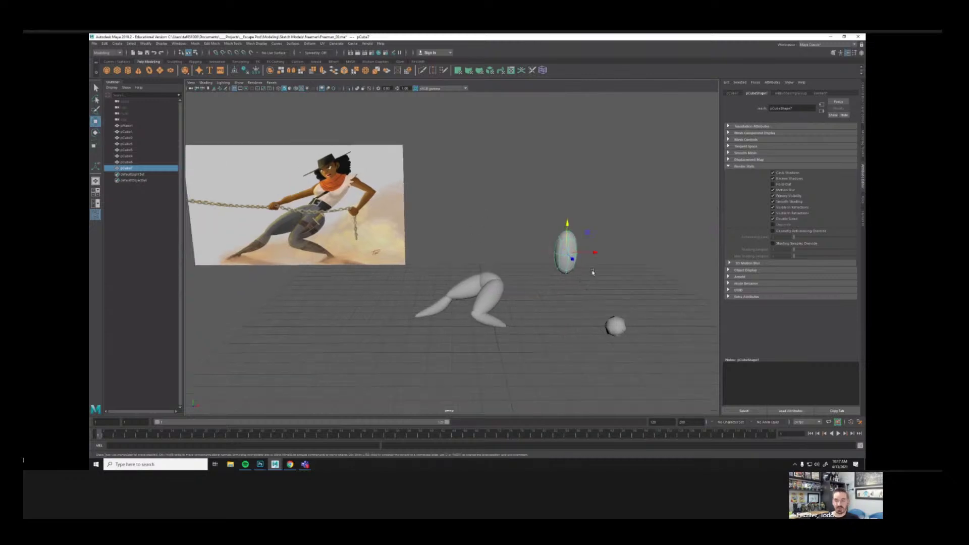
drag(594, 253, 530, 267)
alt+right_drag(530, 266, 575, 308)
Step: Move the torso's pivot down to its base and tilt the torso backward from the waist
key(e)
mouse_move(517, 248)
mouse_down()
mouse_move(536, 251)
mouse_move(533, 259)
mouse_move(559, 249)
mouse_move(518, 245)
mouse_up()
key(ctrl+z)
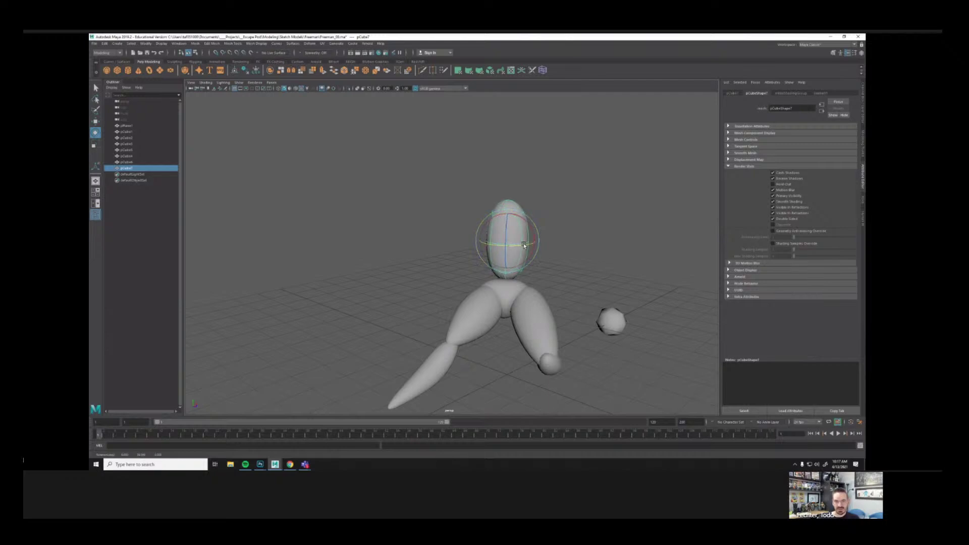
alt+drag(525, 246, 489, 256)
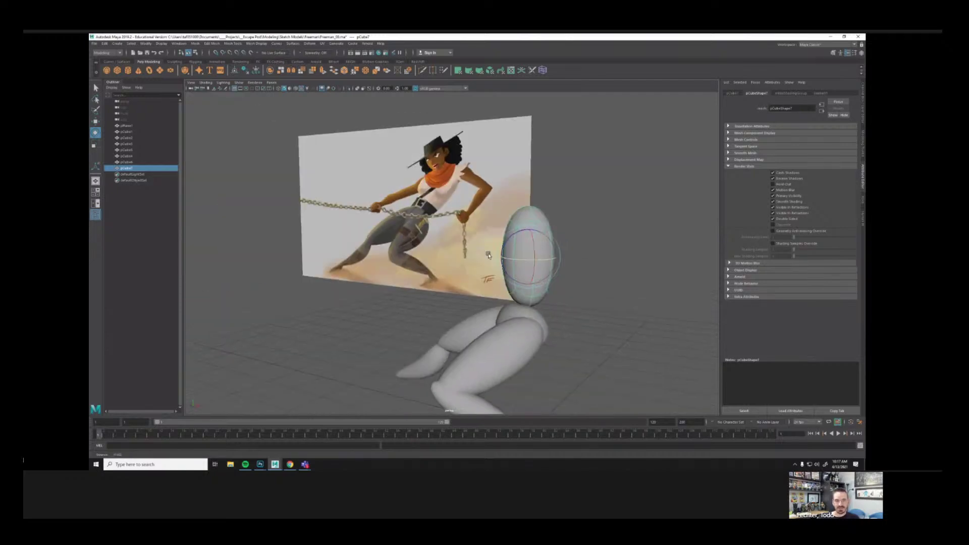
alt+right_drag(489, 256, 536, 296)
alt+middle_drag(537, 295, 498, 248)
alt+drag(499, 248, 466, 251)
key(d)
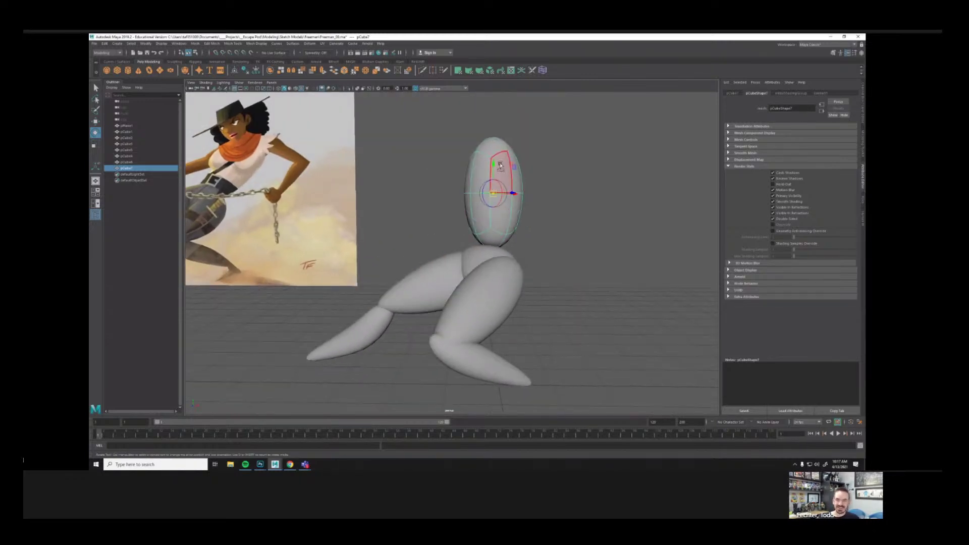
drag(496, 162, 495, 226)
key(d)
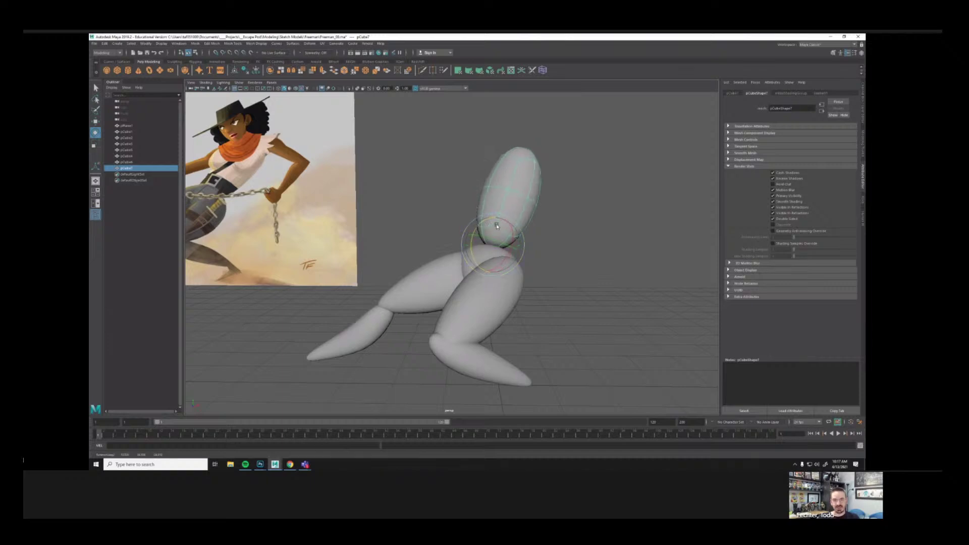
Step: Reposition the tilted torso horizontally and vertically so its base joins the pelvis as in the reference
alt+right_drag(536, 217, 382, 232)
alt+drag(382, 232, 465, 233)
key(w)
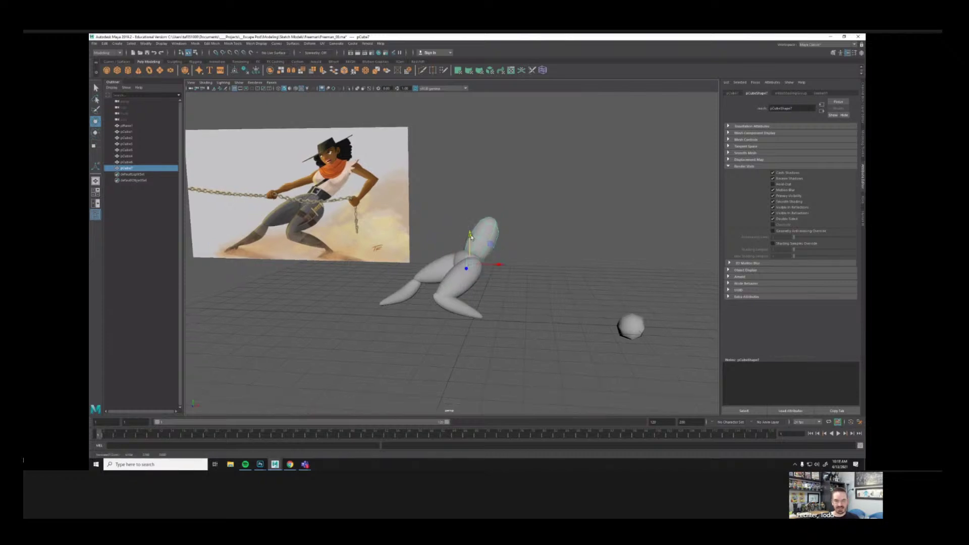
drag(497, 265, 495, 264)
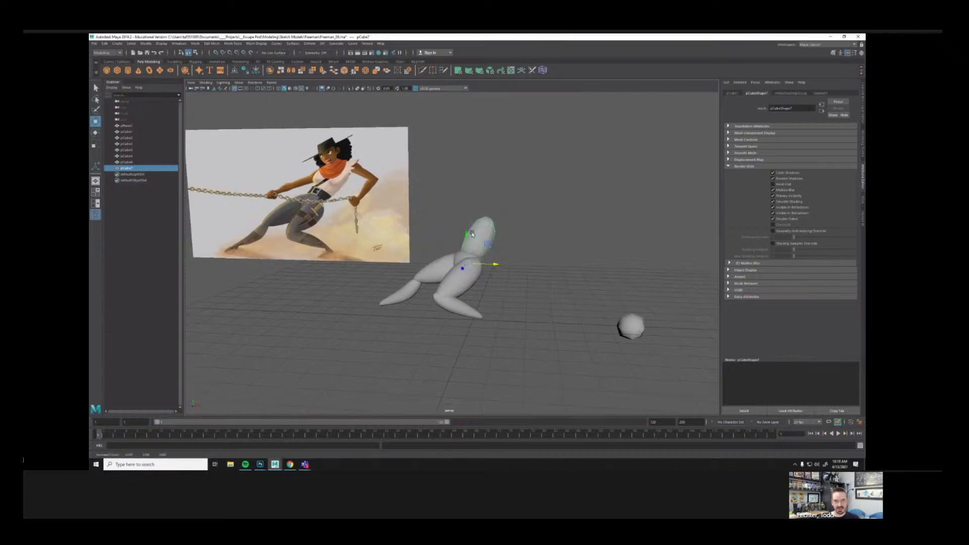
click(466, 233)
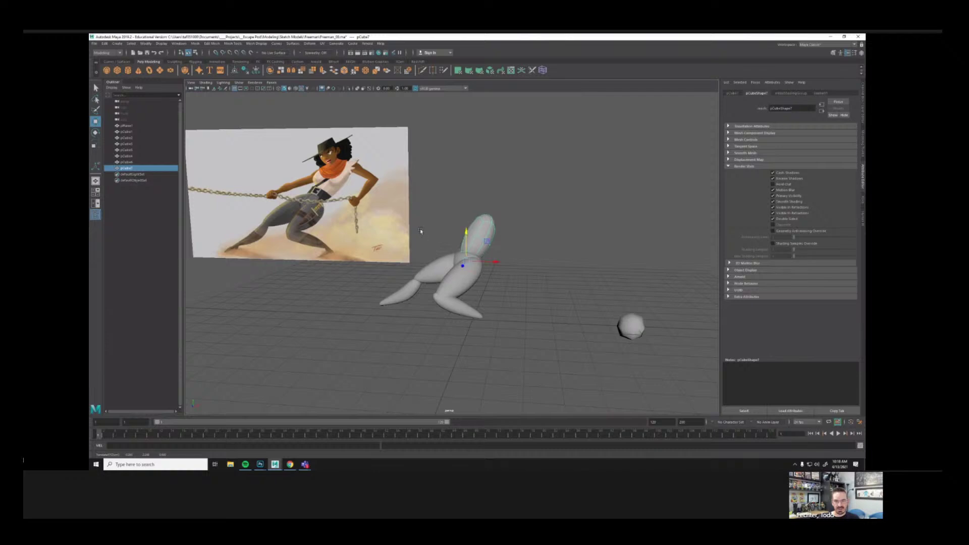
alt+right_drag(421, 230, 606, 271)
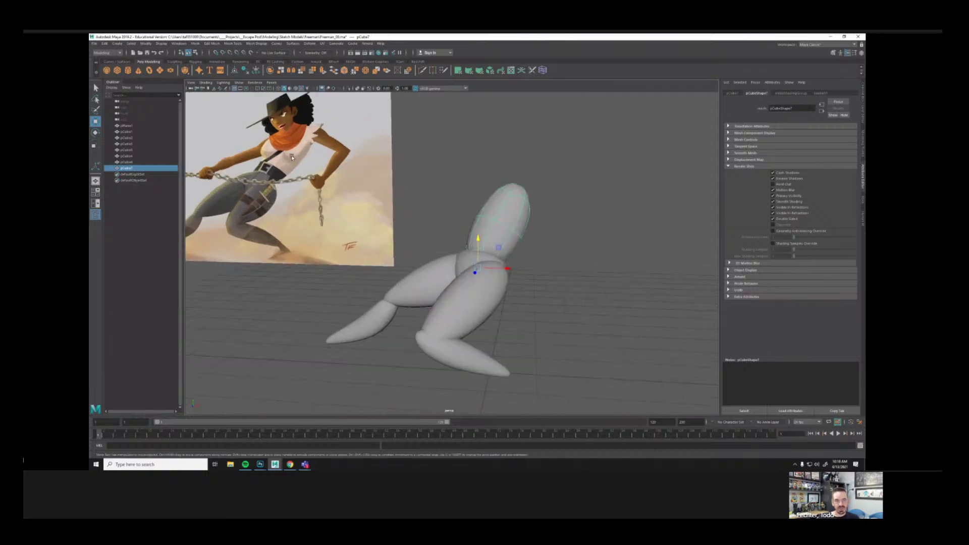
alt+drag(511, 232, 523, 241)
drag(515, 267, 517, 268)
alt+drag(538, 230, 514, 227)
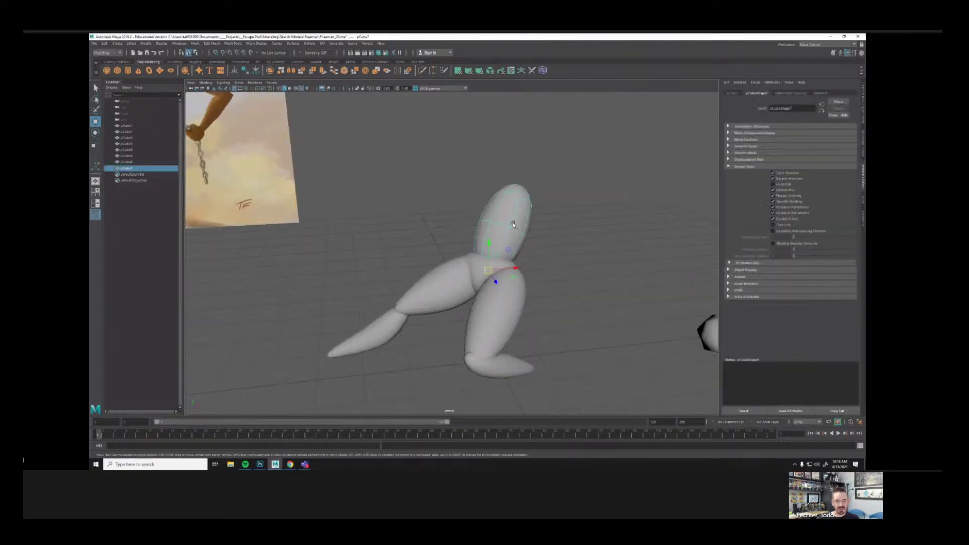
Step: Display the torso as its unsmoothed polygon mesh and return to plain selection
key(q)
key(1)
alt+right_drag(513, 224, 525, 232)
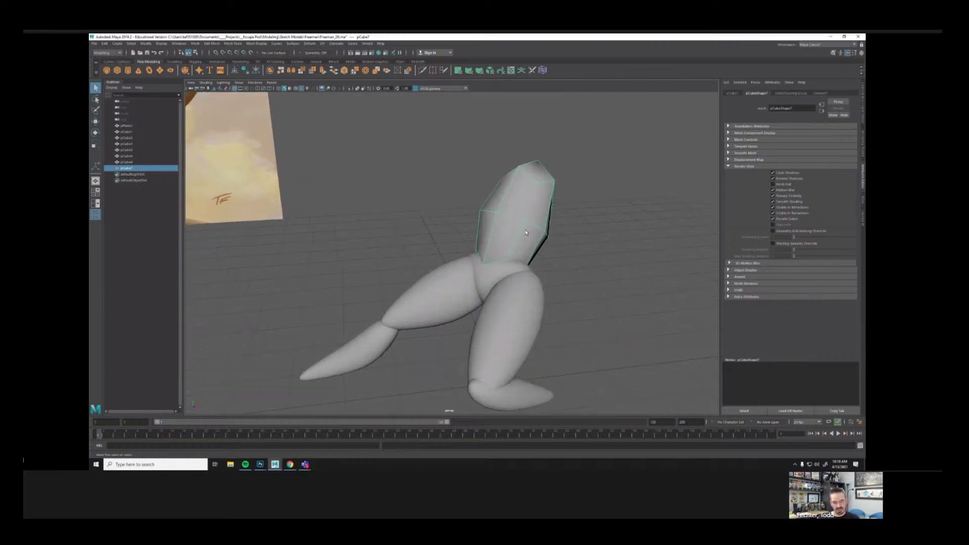
Step: Isolate the torso by hiding the other parts, and move its lower ring of vertices down to flatten the base
key(alt+h)
alt+drag(502, 247, 521, 257)
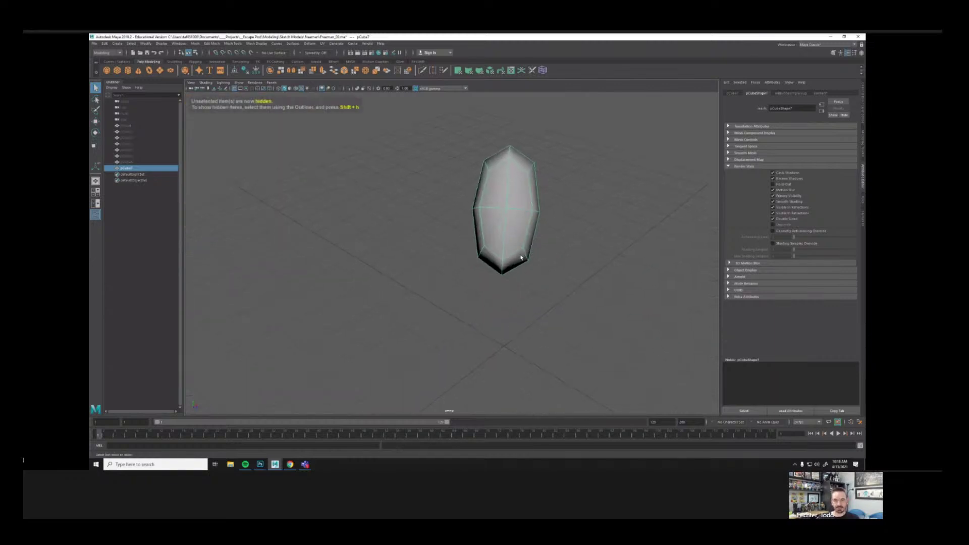
right_drag(521, 257, 486, 256)
drag(450, 229, 490, 279)
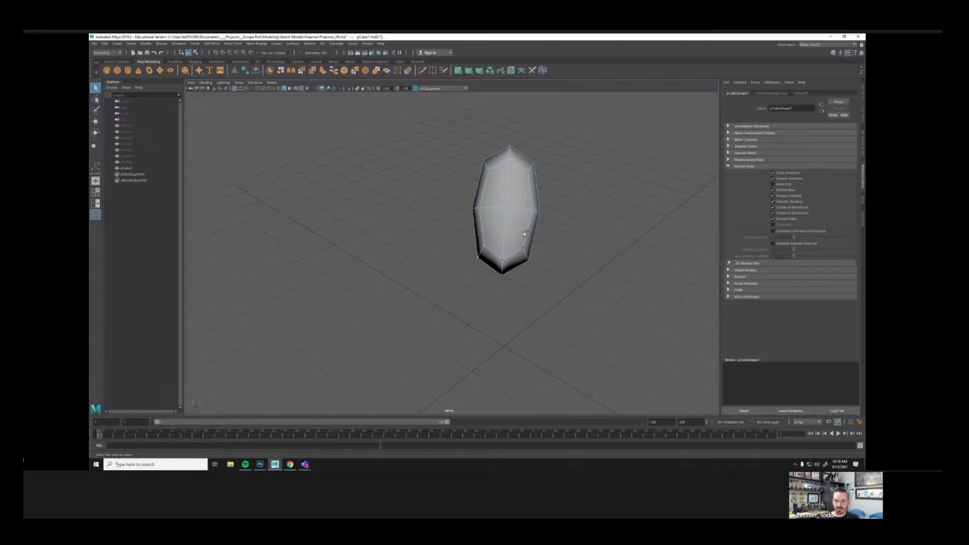
alt+drag(556, 297, 573, 273)
key(w)
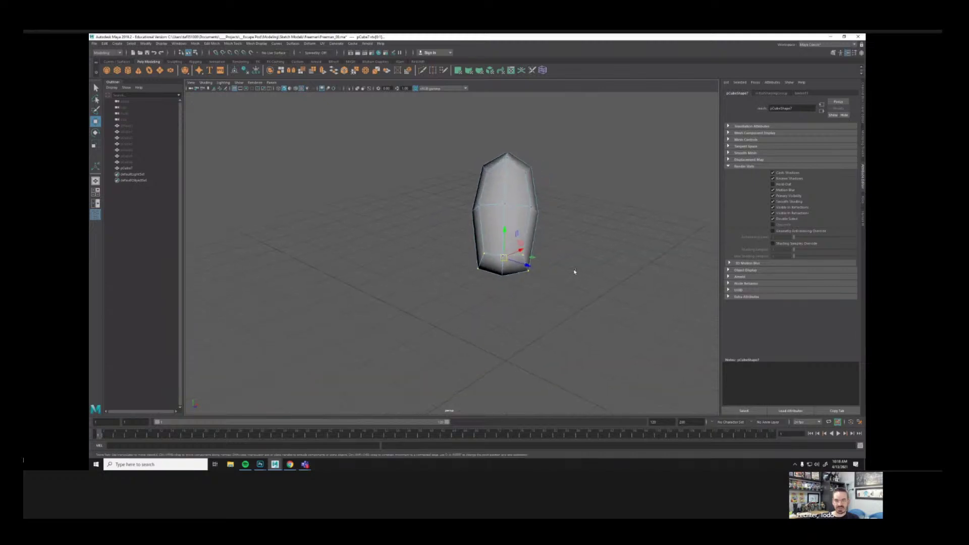
click(574, 273)
Step: Insert an edge loop near the torso's base, scale the loop sideways, and display the torso smoothed
key(g)
drag(525, 246, 526, 246)
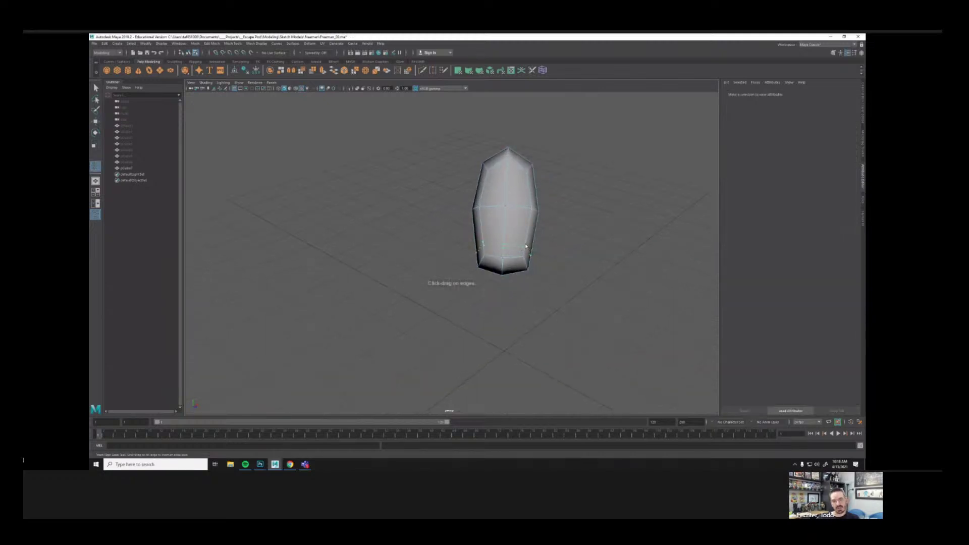
click(525, 247)
key(r)
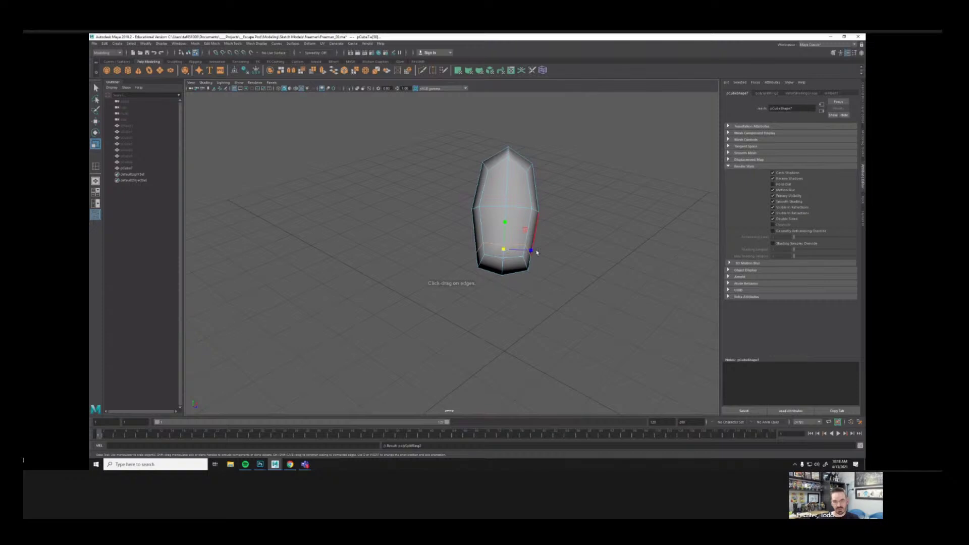
drag(532, 251, 550, 243)
click(558, 247)
key(3)
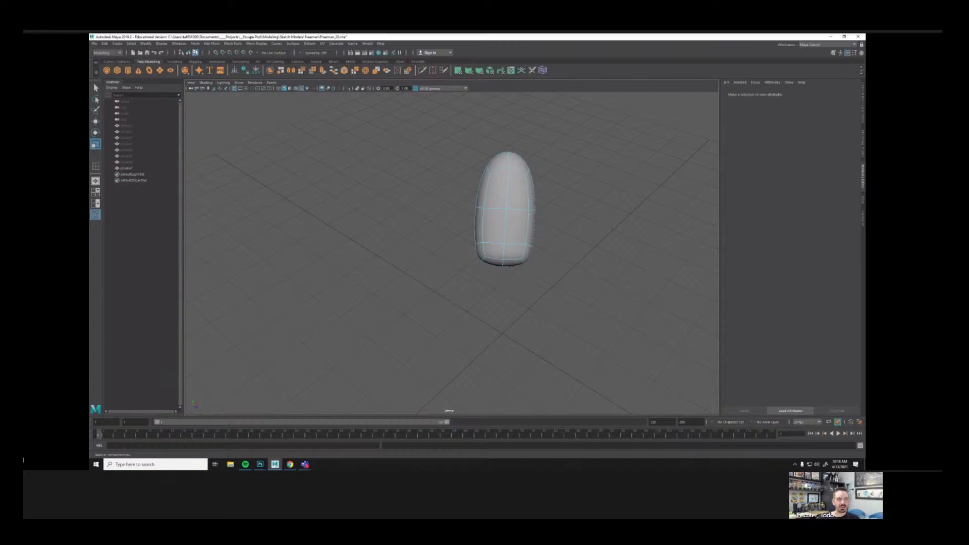
Step: Return to object selection and show the hidden legs, pelvis and reference image again
click(188, 52)
click(323, 126)
key(ctrl+shift+h)
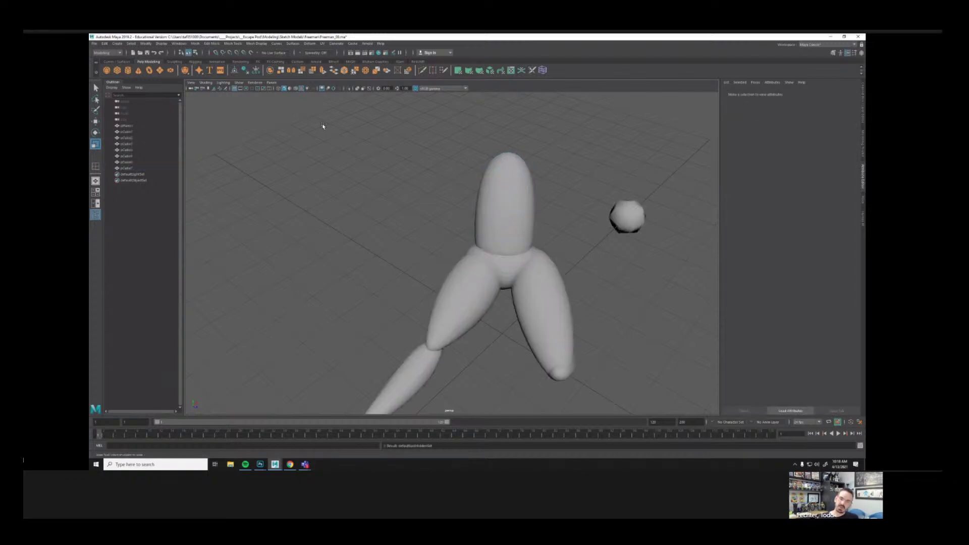
Step: Scale the torso along its side-to-side axis to adjust its width against the hips
alt+drag(584, 200, 511, 248)
click(485, 240)
key(w)
key(r)
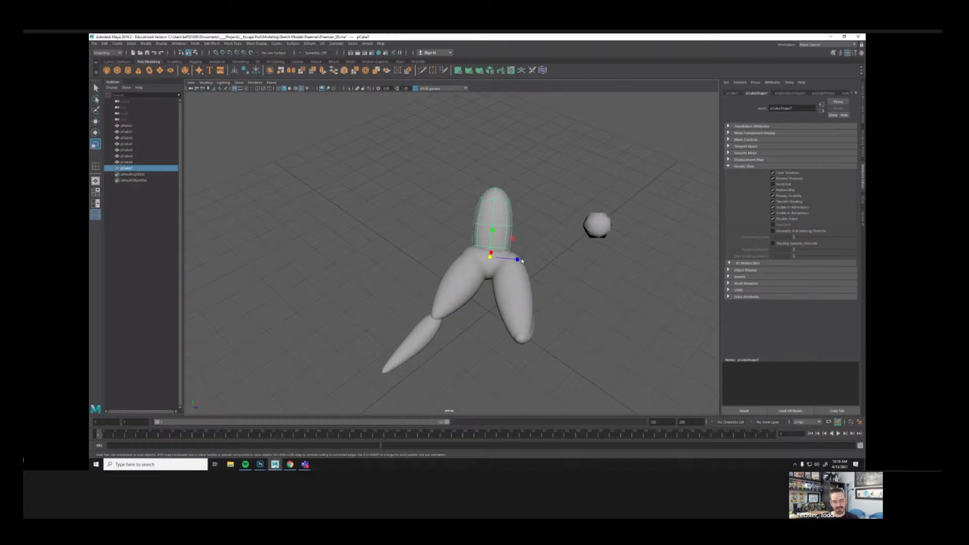
drag(516, 262, 470, 236)
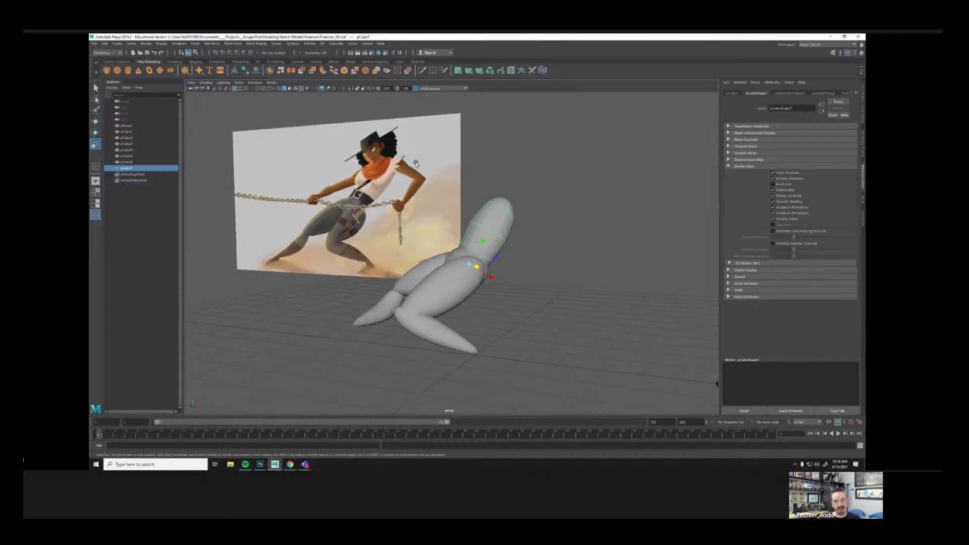
Step: Add a nonlinear Bend deformer to the torso and display the scene in wireframe
click(310, 44)
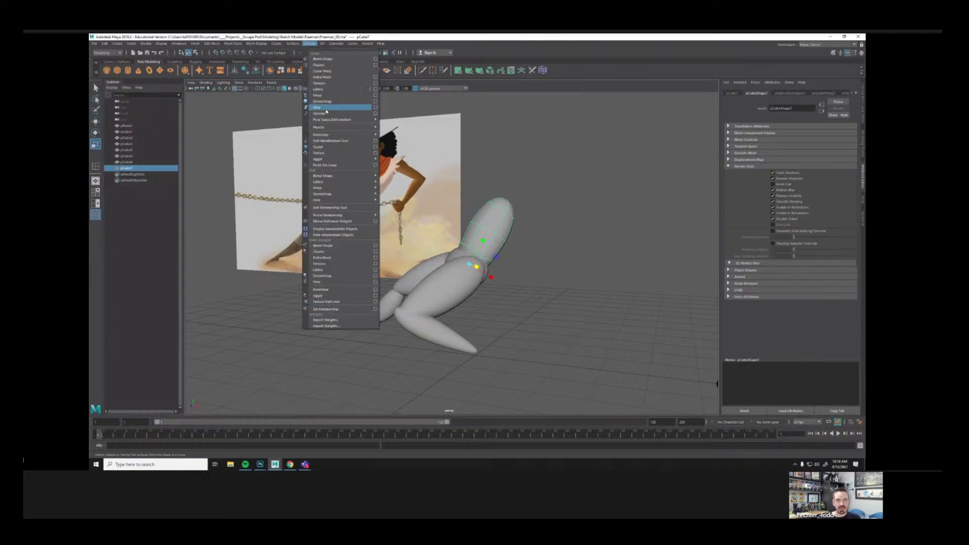
mouse_move(329, 135)
click(390, 139)
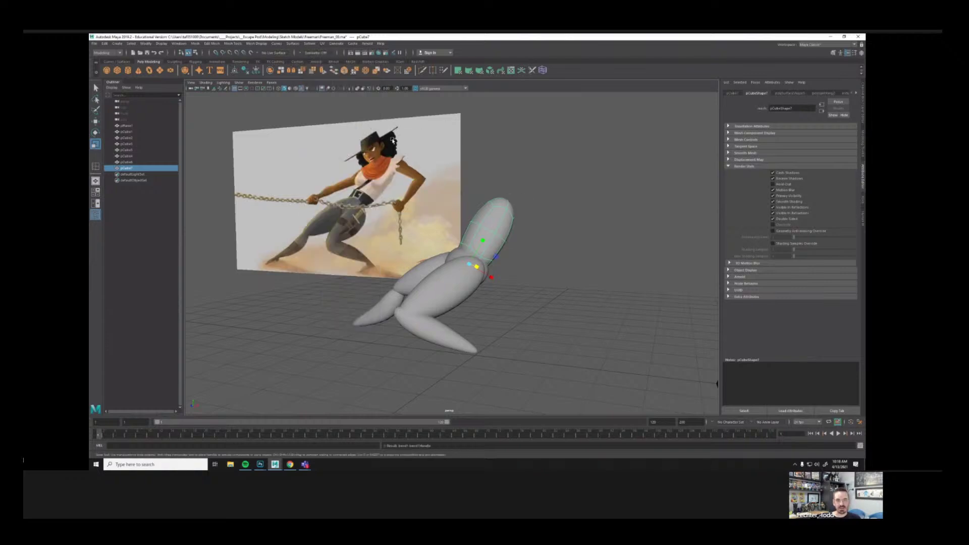
alt+right_drag(527, 218, 542, 220)
mouse_move(541, 220)
alt+mouse_down()
mouse_move(567, 219)
mouse_move(550, 215)
mouse_move(578, 204)
mouse_move(529, 201)
mouse_move(538, 224)
alt+mouse_up()
key(4)
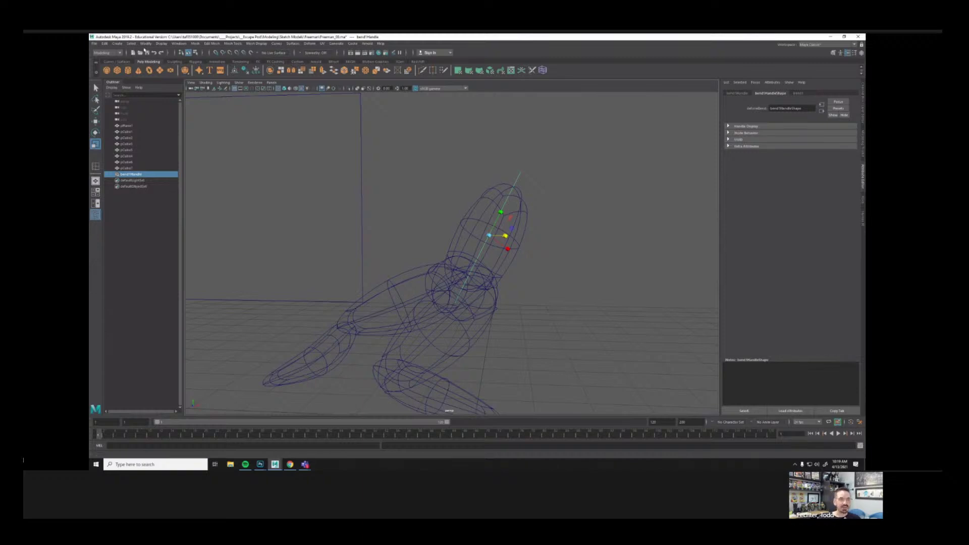
Step: Try bending the torso both ways with the Show Manipulator Tool, then undo the bends and the deformer
click(146, 43)
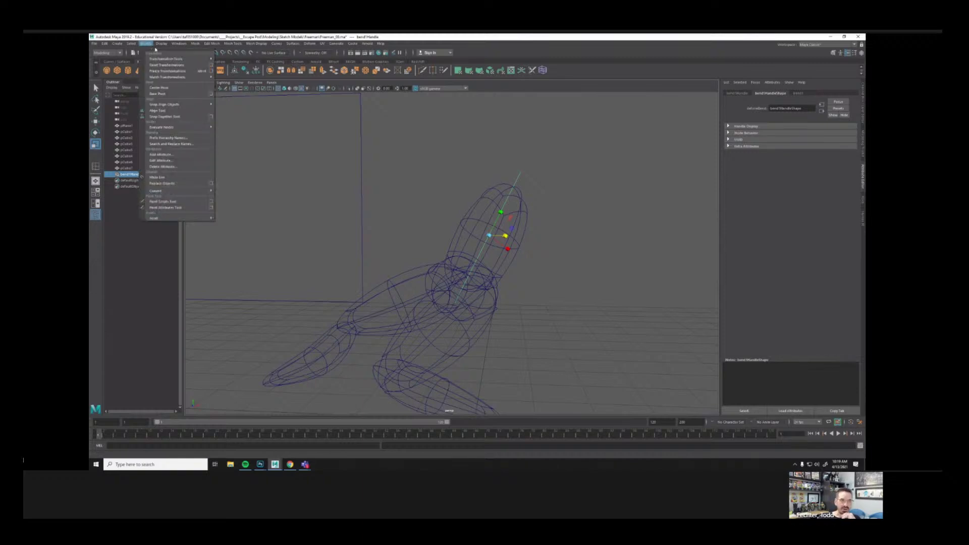
mouse_move(167, 59)
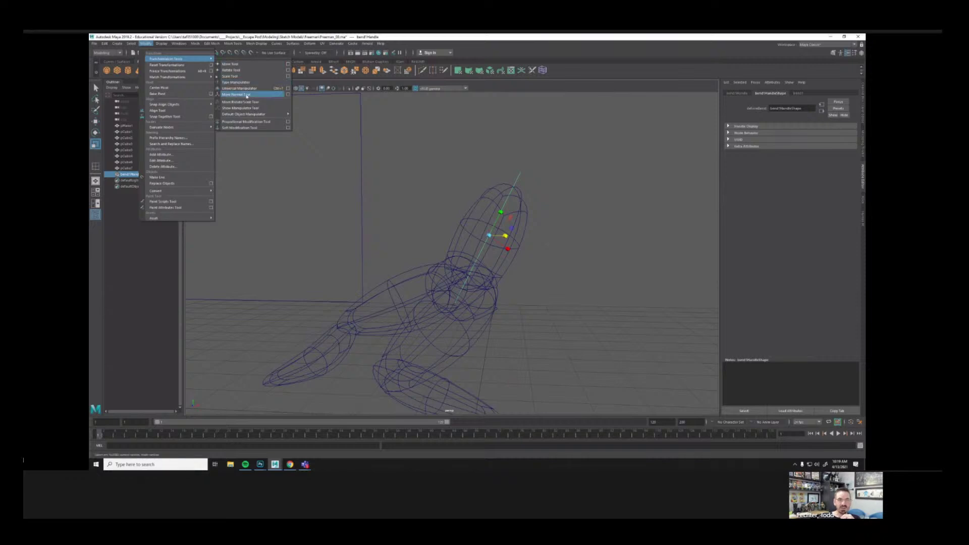
mouse_move(245, 115)
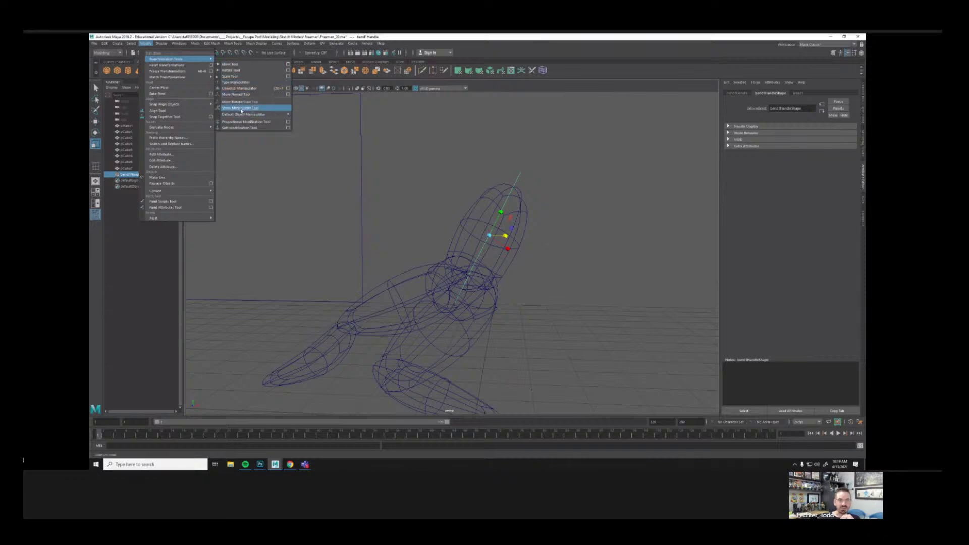
click(240, 109)
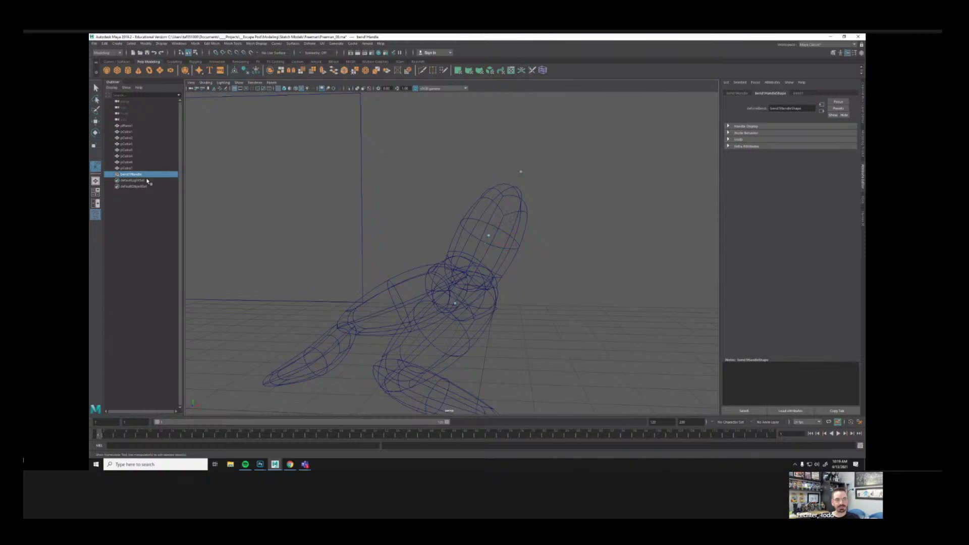
mouse_move(489, 237)
alt+mouse_down()
mouse_move(439, 227)
mouse_move(493, 243)
mouse_move(459, 223)
mouse_move(495, 244)
mouse_move(465, 228)
mouse_move(528, 245)
mouse_move(505, 224)
mouse_move(480, 226)
alt+mouse_up()
mouse_move(476, 236)
mouse_down()
mouse_move(493, 247)
mouse_move(477, 235)
mouse_move(525, 232)
mouse_move(495, 215)
mouse_move(491, 242)
mouse_up()
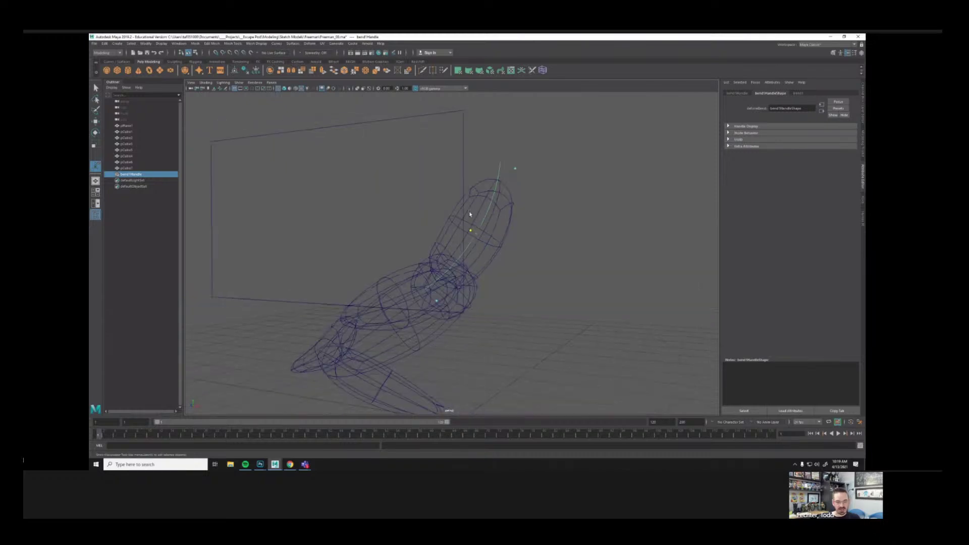
key(ctrl+z)
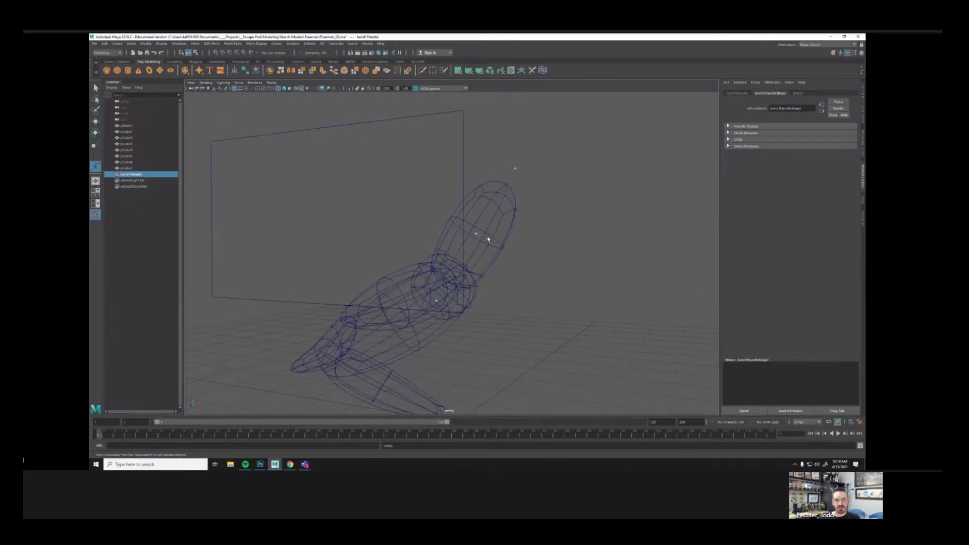
drag(477, 237, 459, 230)
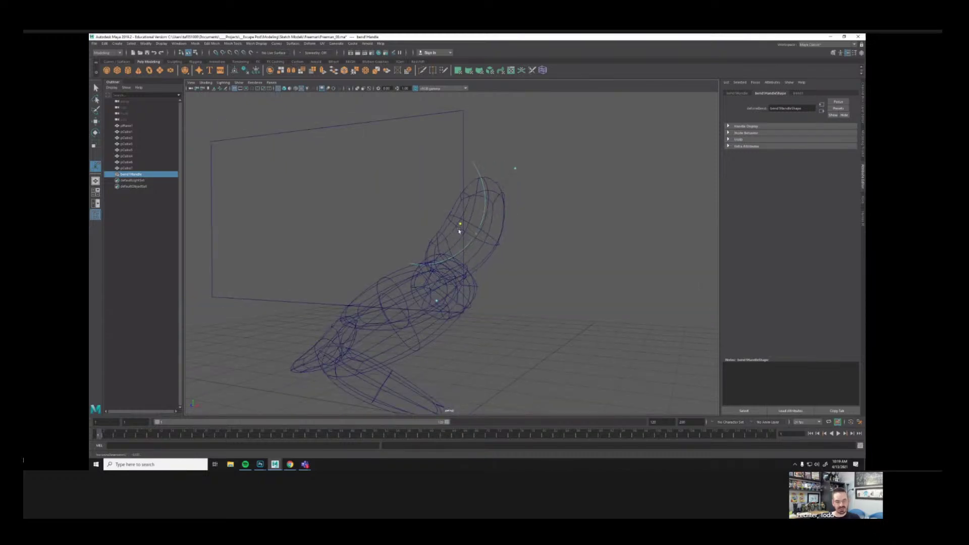
key(ctrl+z)
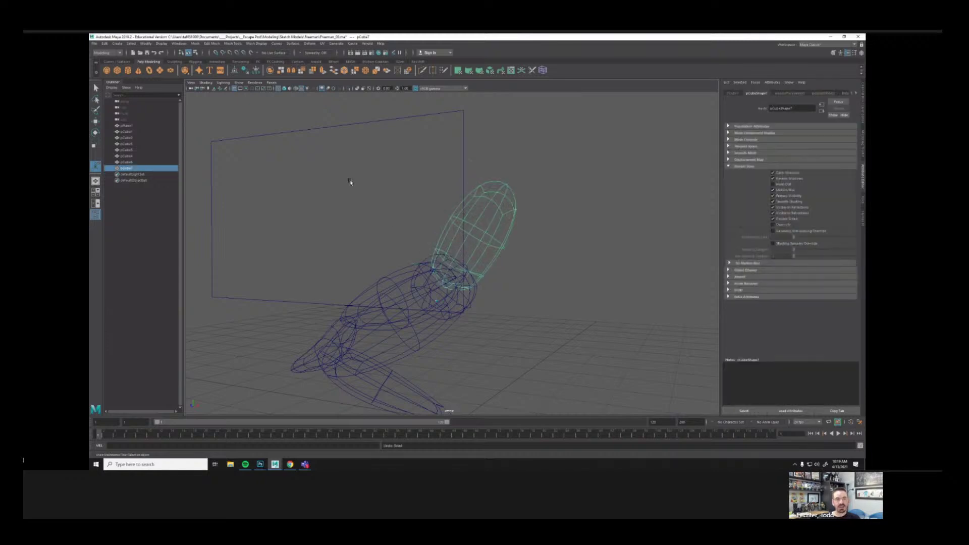
Step: Add a new nonlinear Bend deformer to the selected torso
alt+drag(471, 216, 394, 222)
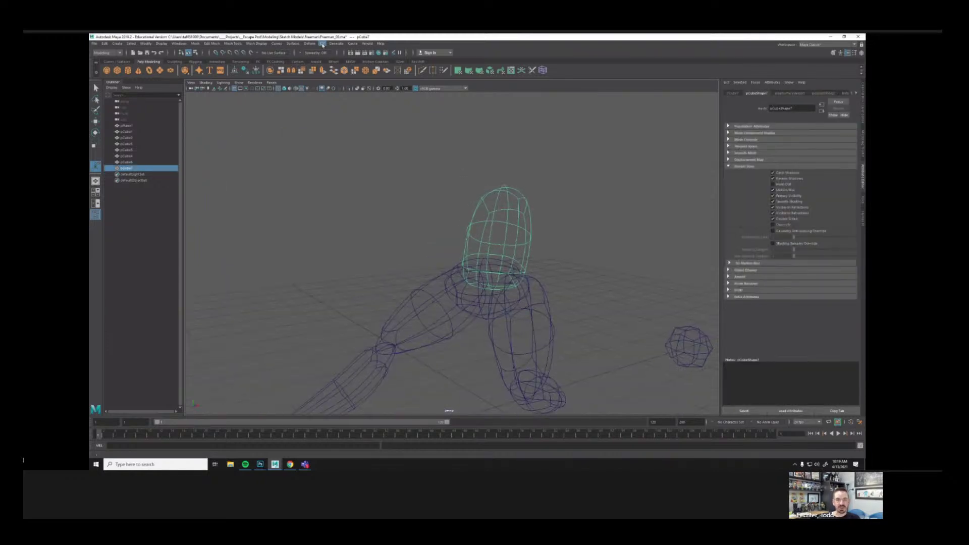
click(310, 43)
mouse_move(339, 134)
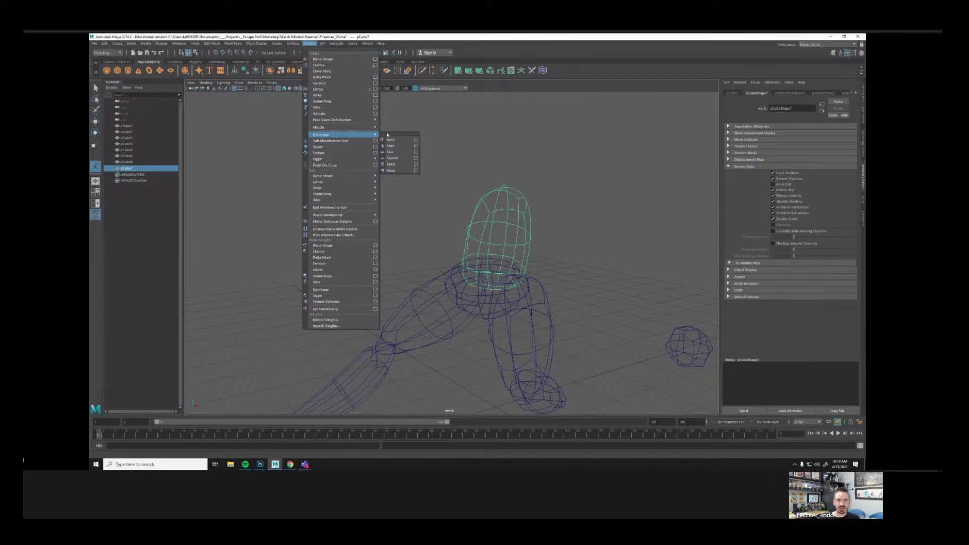
click(390, 139)
Step: Try rotating the bend handle and curving the torso from the new orientation, then undo these changes
key(e)
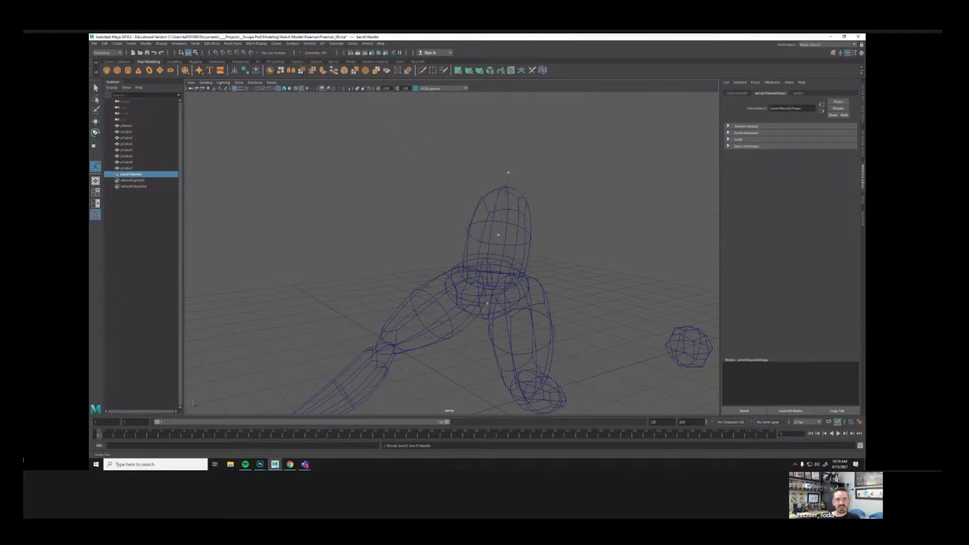
alt+drag(399, 220, 539, 242)
click(94, 167)
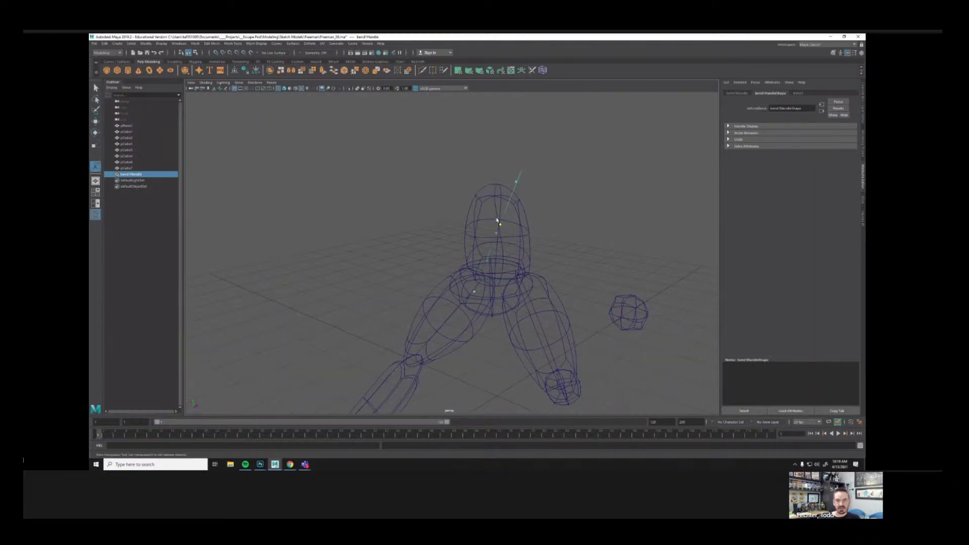
alt+drag(545, 193, 514, 201)
alt+drag(489, 233, 536, 243)
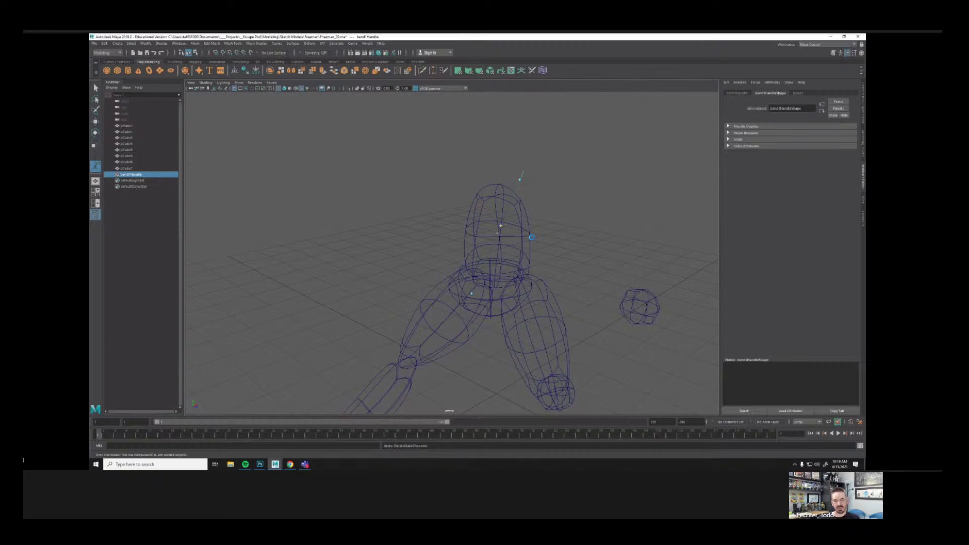
key(ctrl+z)
mouse_move(532, 235)
alt+mouse_down()
mouse_move(478, 223)
mouse_move(489, 238)
mouse_move(465, 227)
mouse_move(532, 240)
alt+mouse_up()
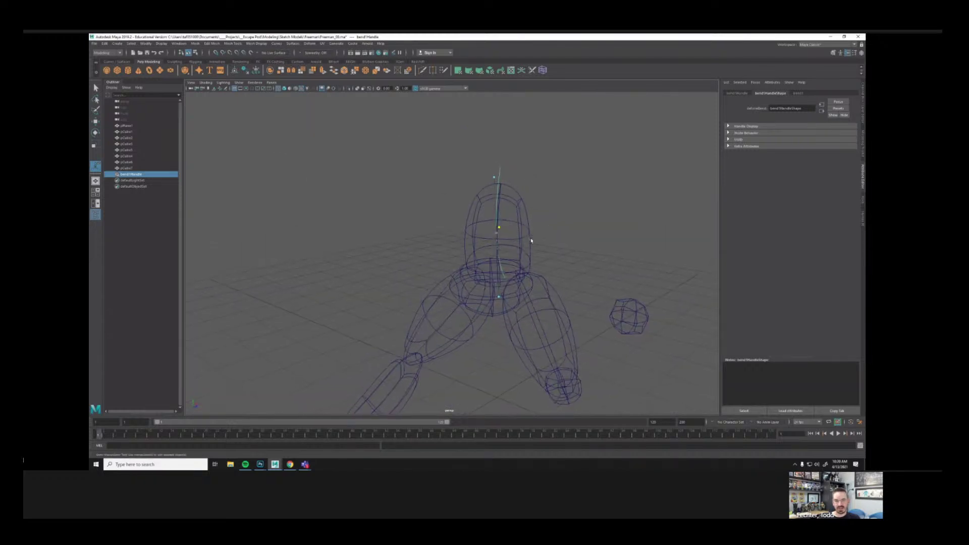
key(ctrl+z)
key(ctrl+z)
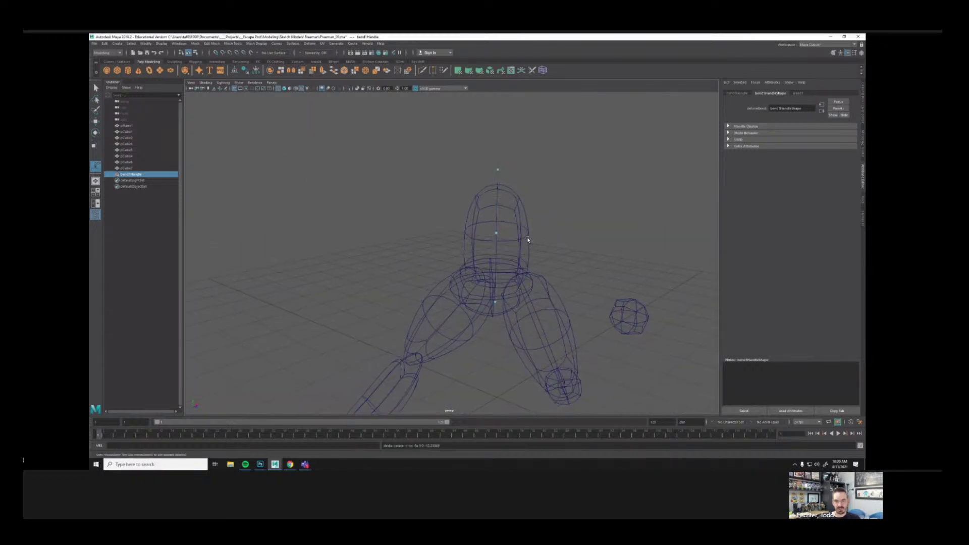
key(ctrl+z)
Step: Increase the Bend deformer's curvature until the torso arches from the waist, and return to object selection
drag(497, 233, 471, 229)
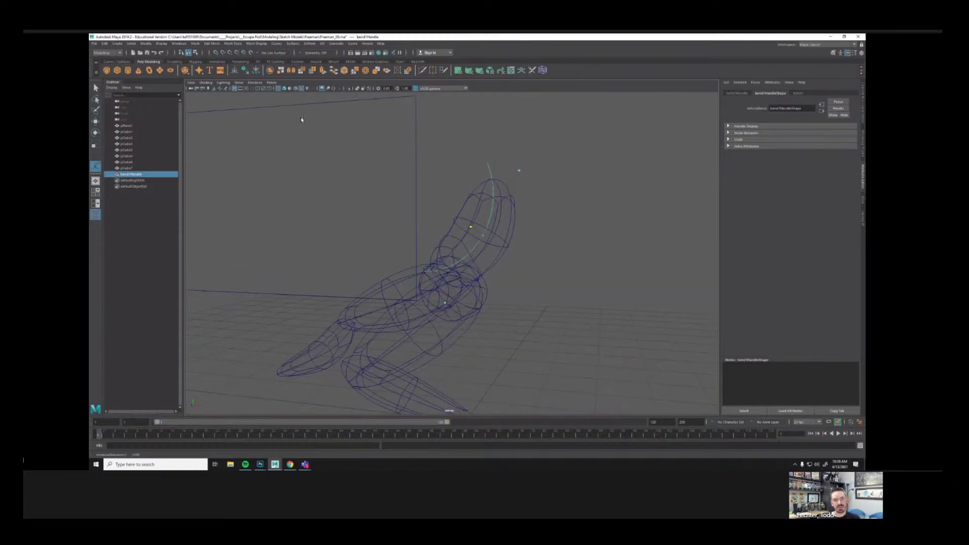
click(196, 53)
click(189, 52)
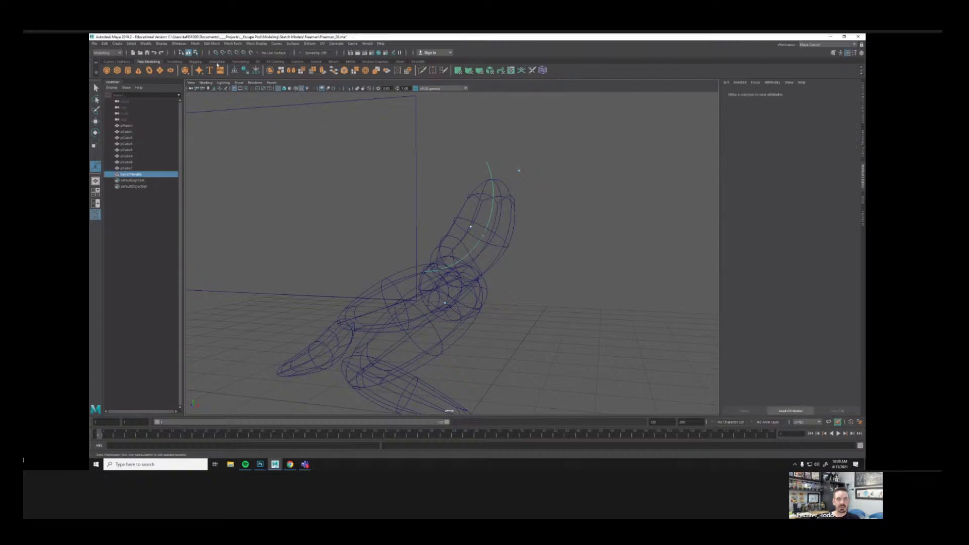
Step: Select the bent torso mesh and delete its construction history to bake in the curve
click(510, 219)
click(514, 219)
key(alt+shift+d)
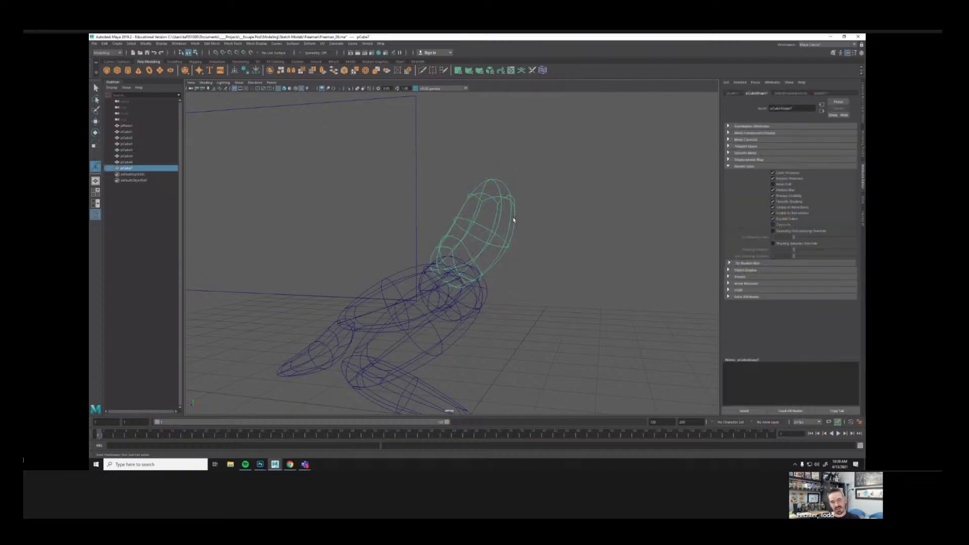
click(105, 44)
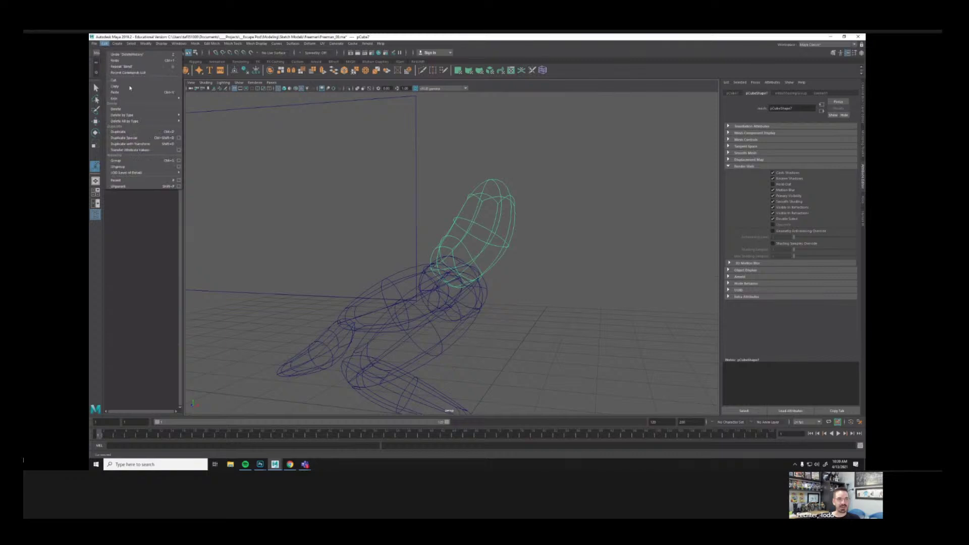
mouse_move(126, 115)
click(385, 124)
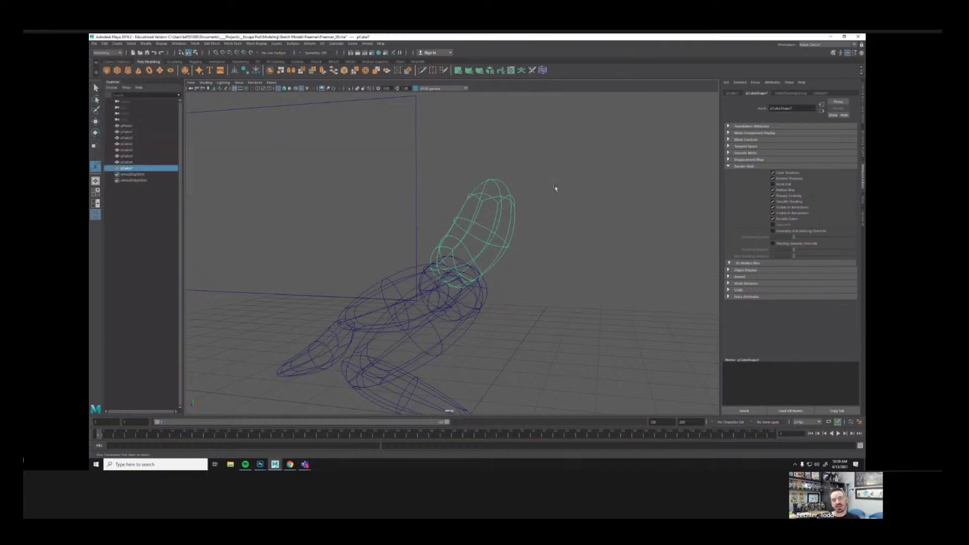
Step: Try centring the torso over the pelvis by moving it sideways and rotating it, comparing it with the textured reference
mouse_move(478, 202)
alt+mouse_down()
mouse_move(437, 174)
mouse_move(508, 198)
mouse_move(480, 199)
mouse_move(478, 211)
mouse_move(529, 227)
mouse_move(502, 239)
mouse_move(498, 228)
mouse_move(500, 246)
mouse_move(480, 234)
alt+mouse_up()
key(5)
key(6)
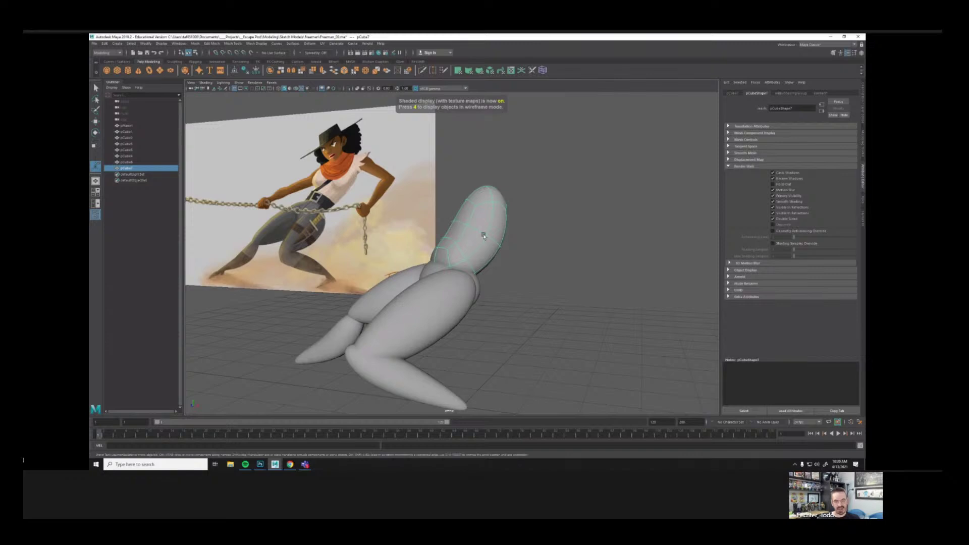
key(w)
drag(484, 279, 529, 283)
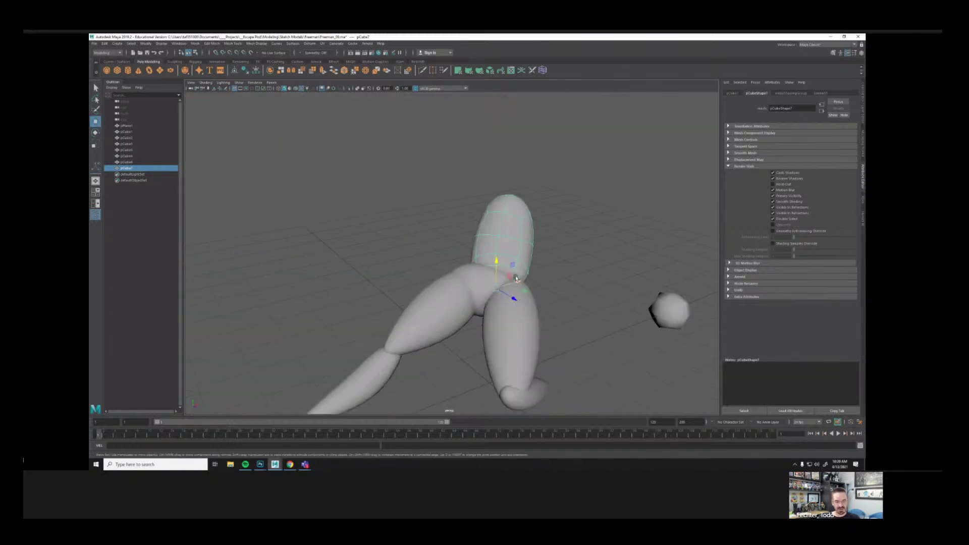
key(e)
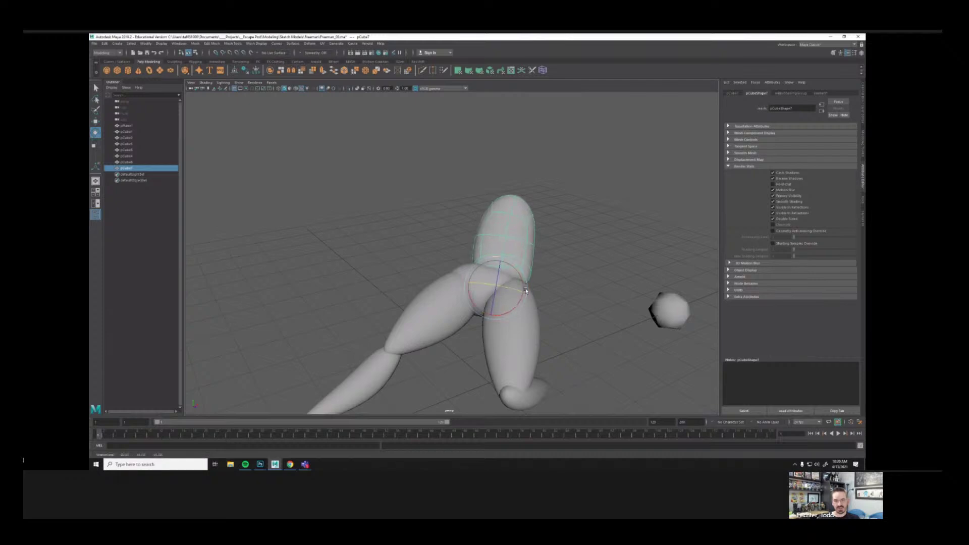
drag(526, 291, 483, 281)
key(w)
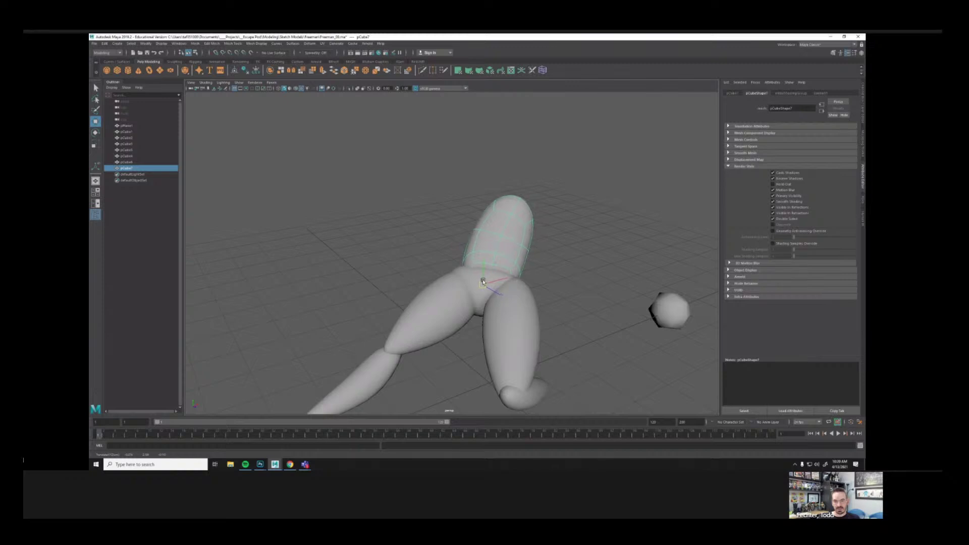
mouse_move(552, 244)
alt+mouse_down()
mouse_move(562, 242)
mouse_move(548, 236)
mouse_move(550, 244)
alt+mouse_up()
alt+middle_drag(550, 244, 518, 207)
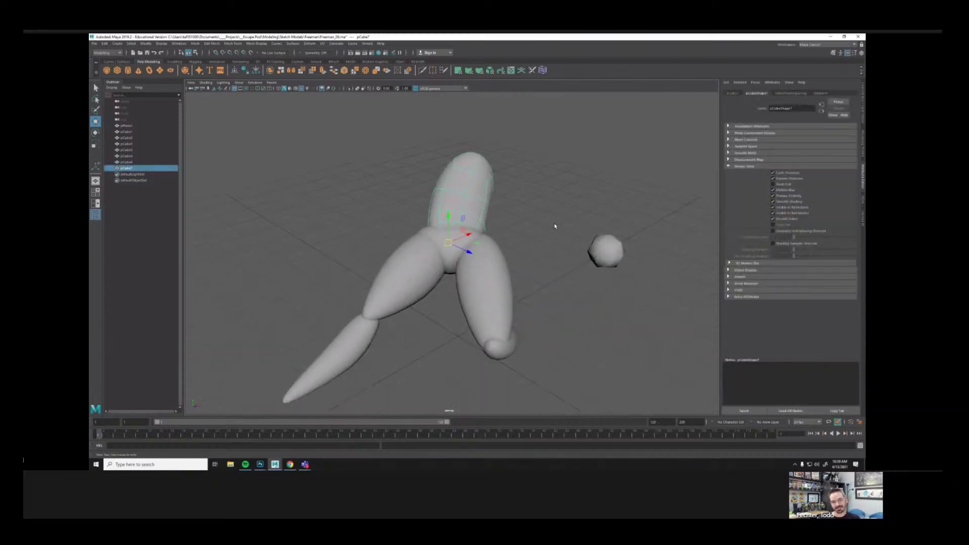
alt+right_drag(555, 225, 475, 209)
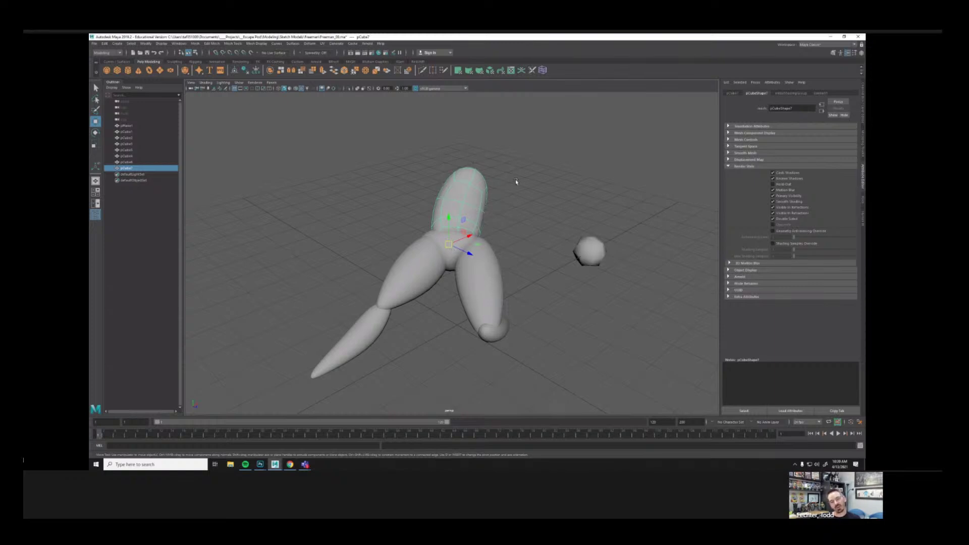
alt+drag(516, 181, 426, 180)
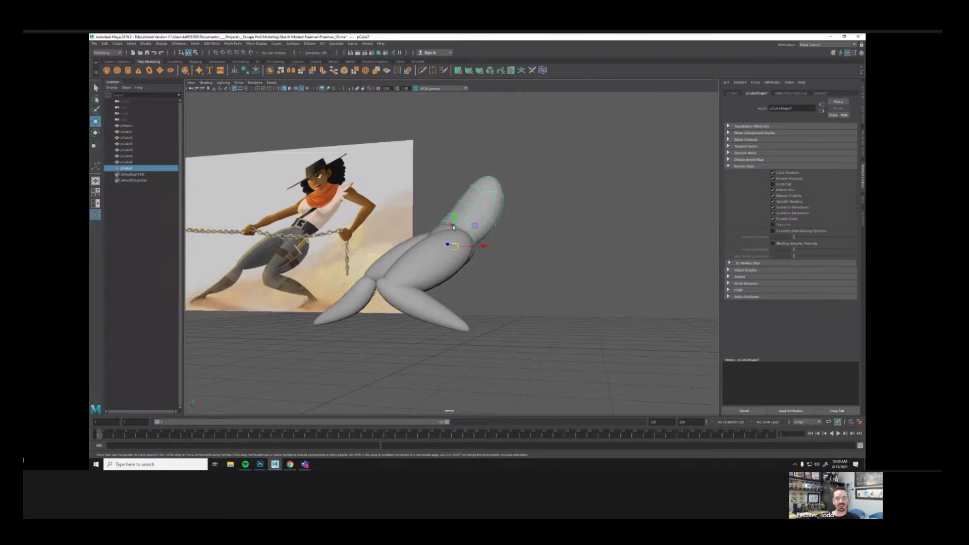
alt+drag(454, 228, 541, 227)
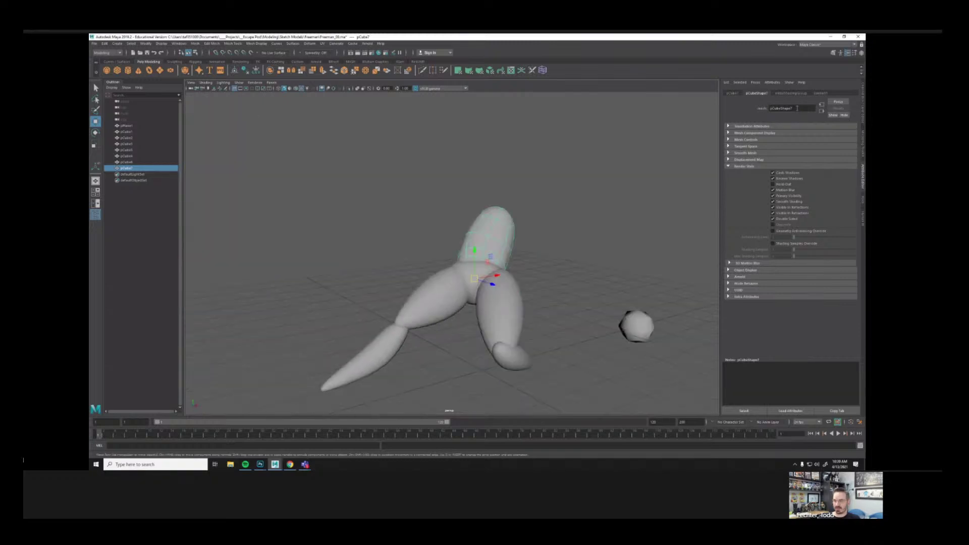
Step: Try freezing the torso's transformations and mirroring it with Scale X set to -1
click(863, 98)
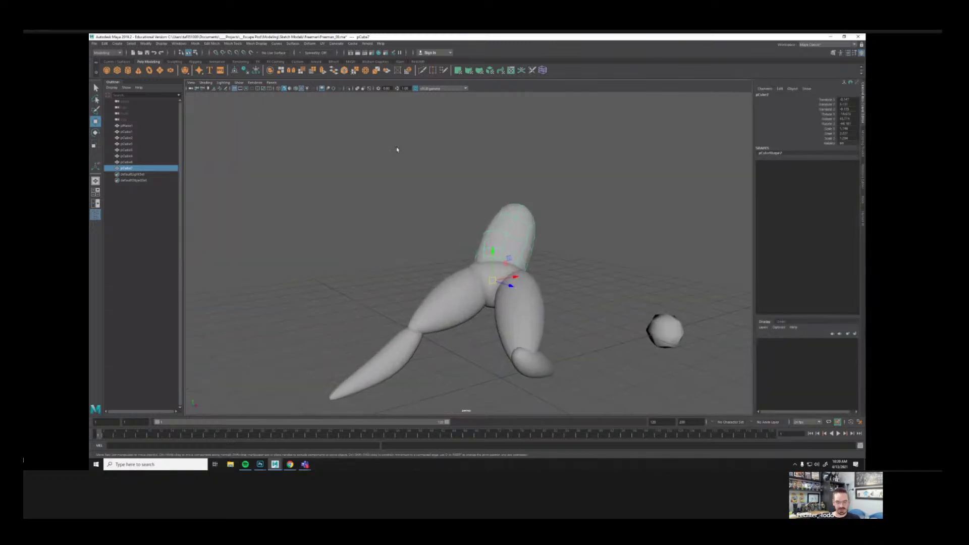
click(256, 70)
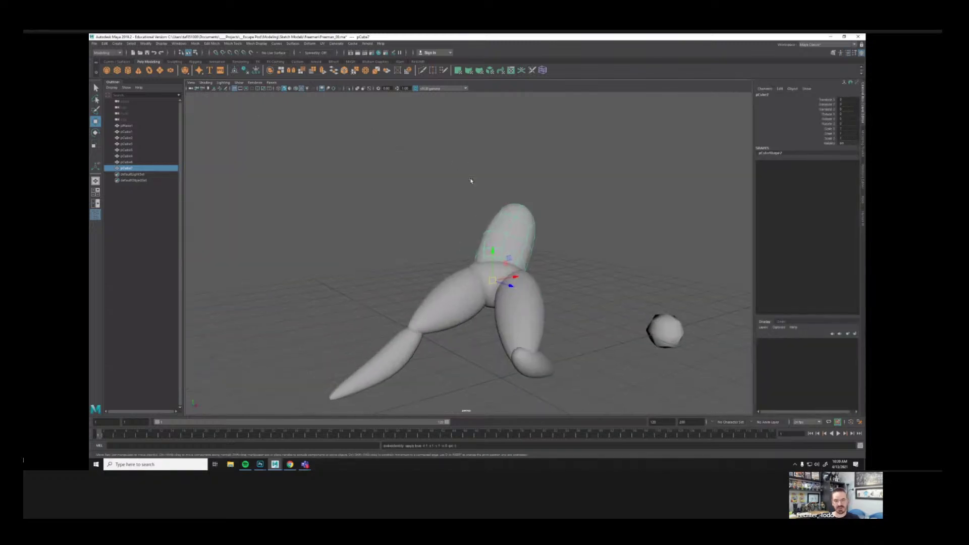
click(848, 129)
text(-1)
key(Return)
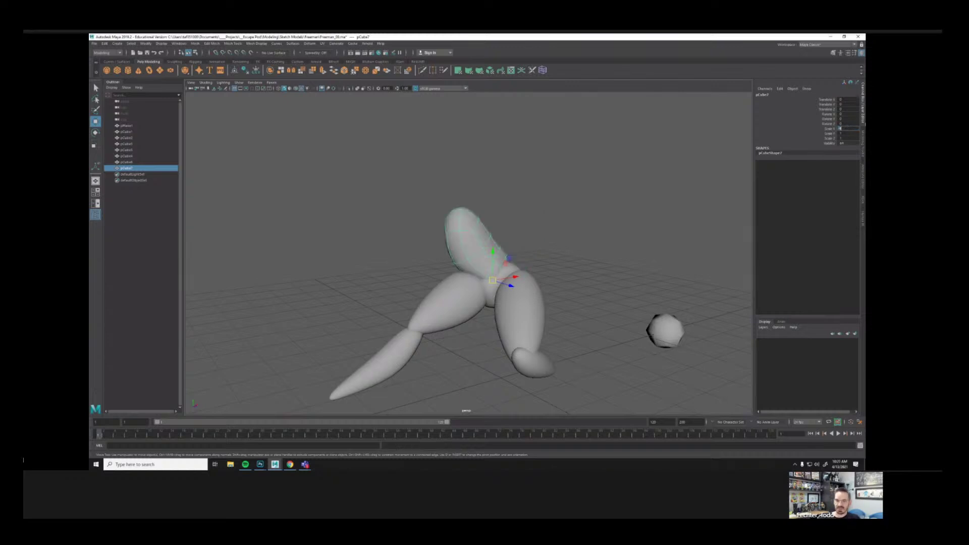
Step: Undo the Scale X mirroring of the torso and deselect it
click(573, 242)
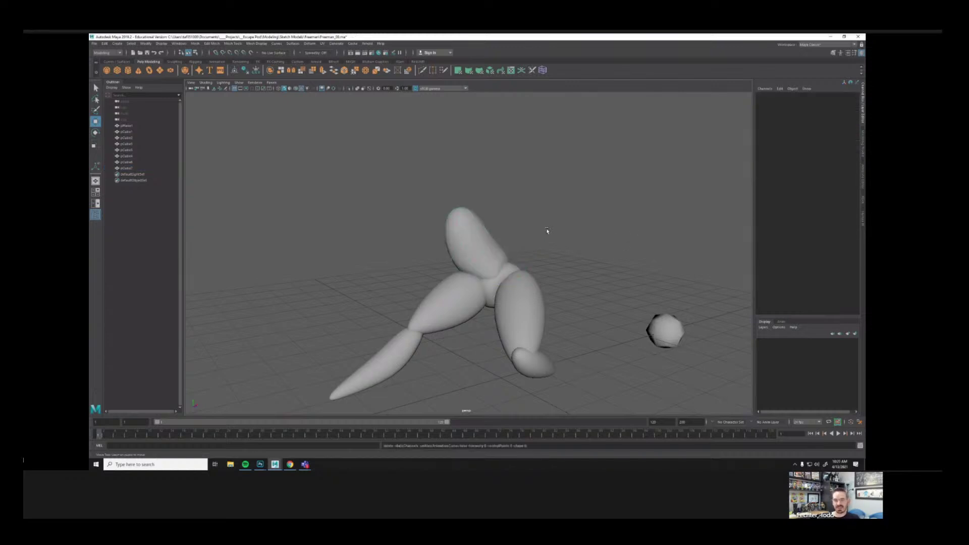
click(487, 235)
click(533, 245)
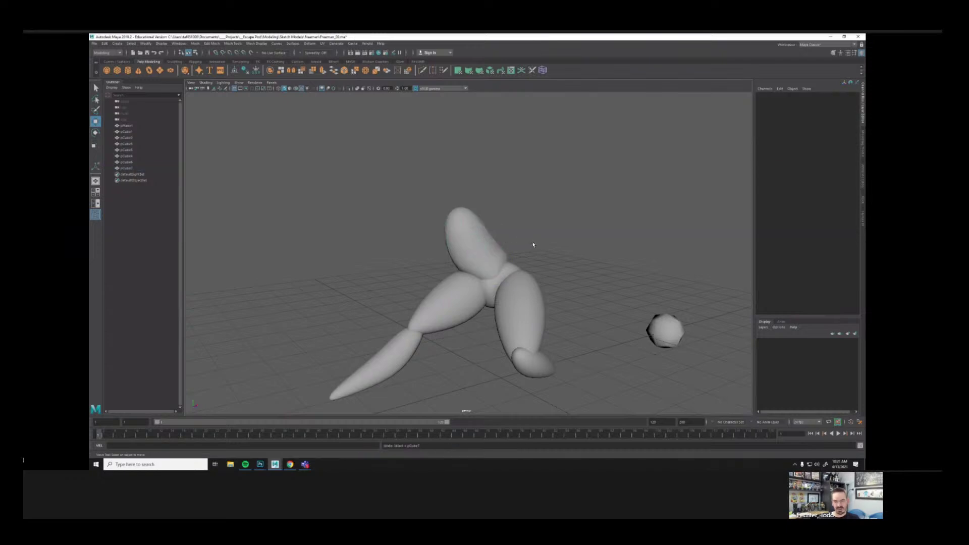
click(480, 251)
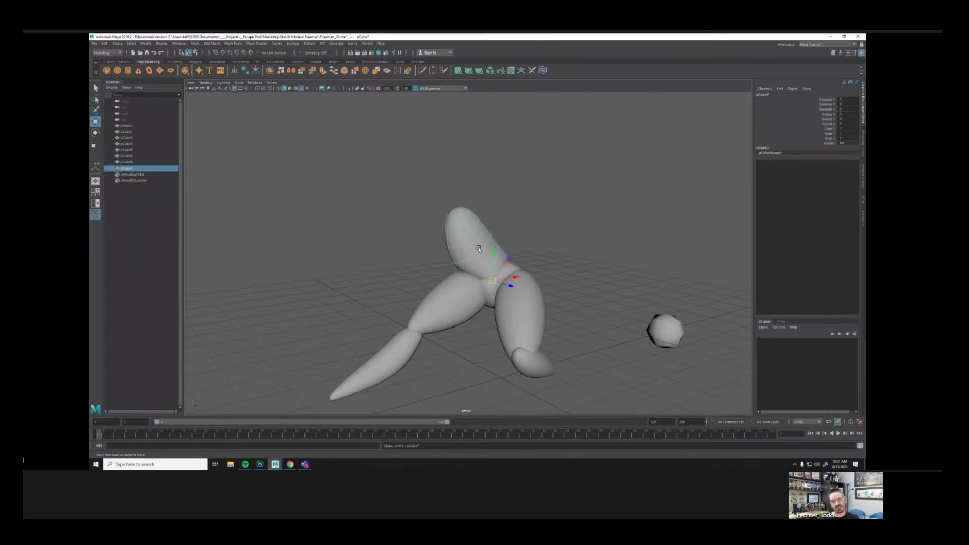
key(ctrl+z)
key(ctrl+z)
key(ctrl+z)
click(585, 243)
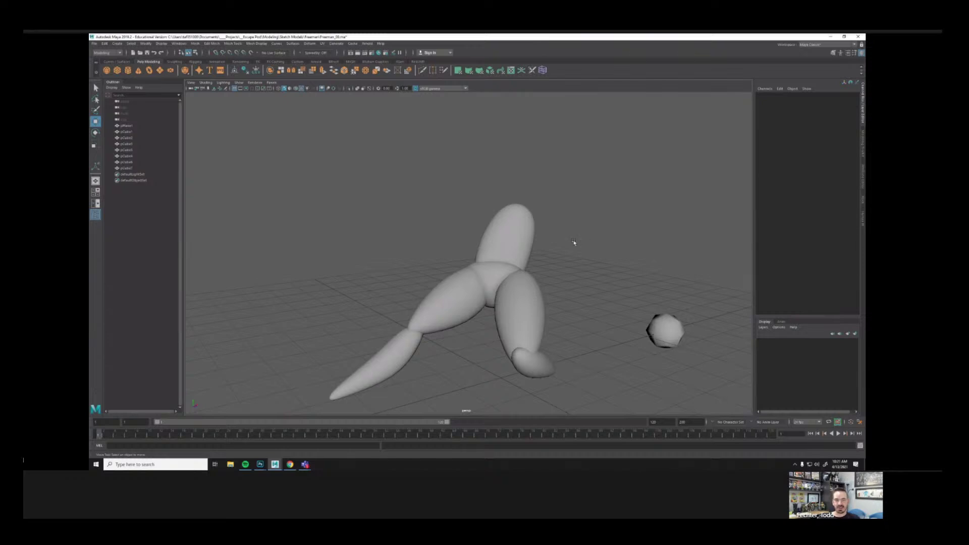
Step: Try flipping the torso by setting both Scale X and Scale Z to -1
alt+drag(551, 242, 623, 230)
click(528, 237)
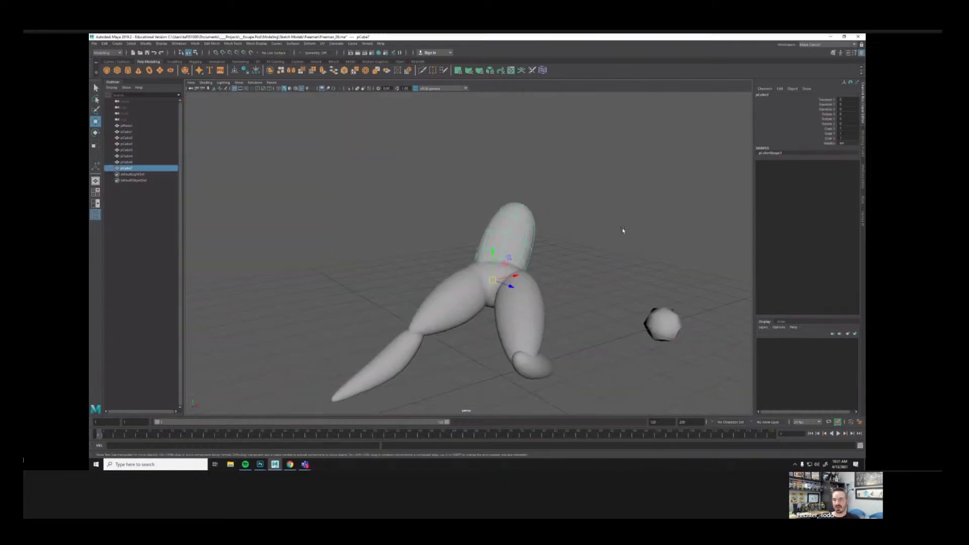
double_click(848, 139)
alt+drag(617, 197, 558, 207)
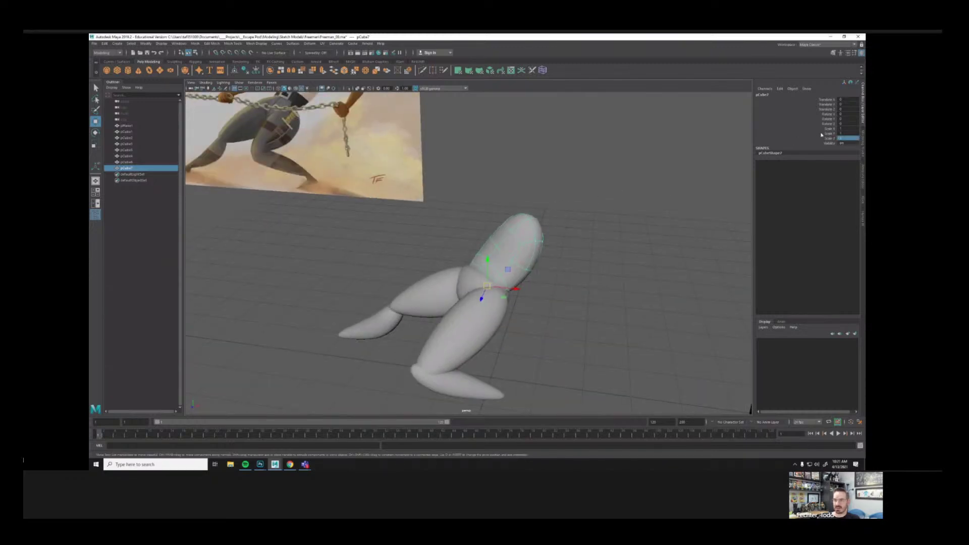
click(848, 128)
click(848, 139)
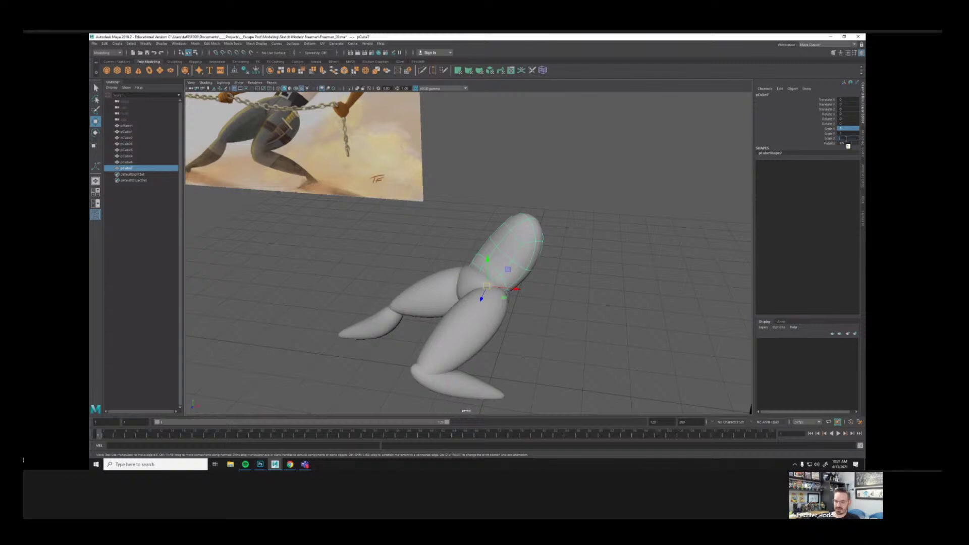
text(-1)
key(Return)
Step: Try rotating the flipped torso to align it above the hips
click(506, 244)
click(468, 248)
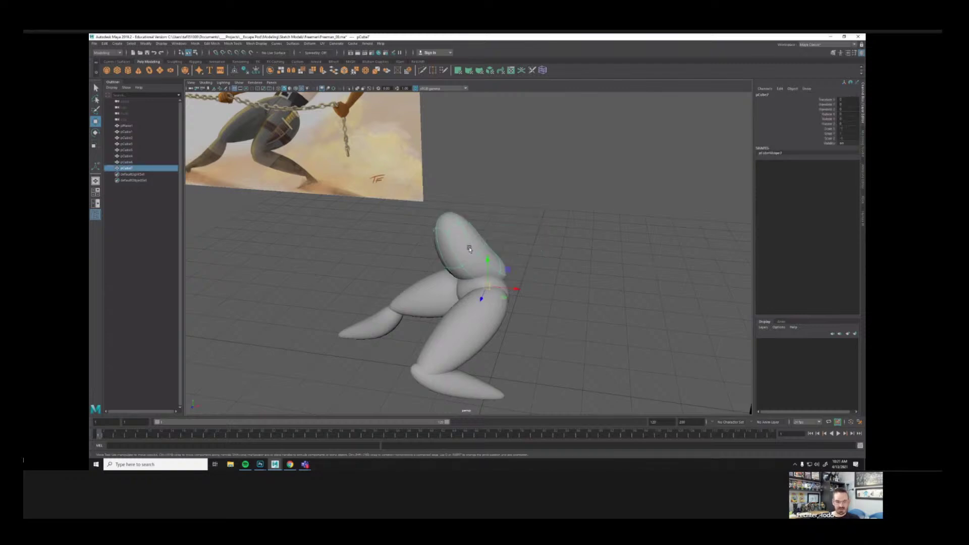
key(e)
drag(512, 292, 585, 238)
click(585, 238)
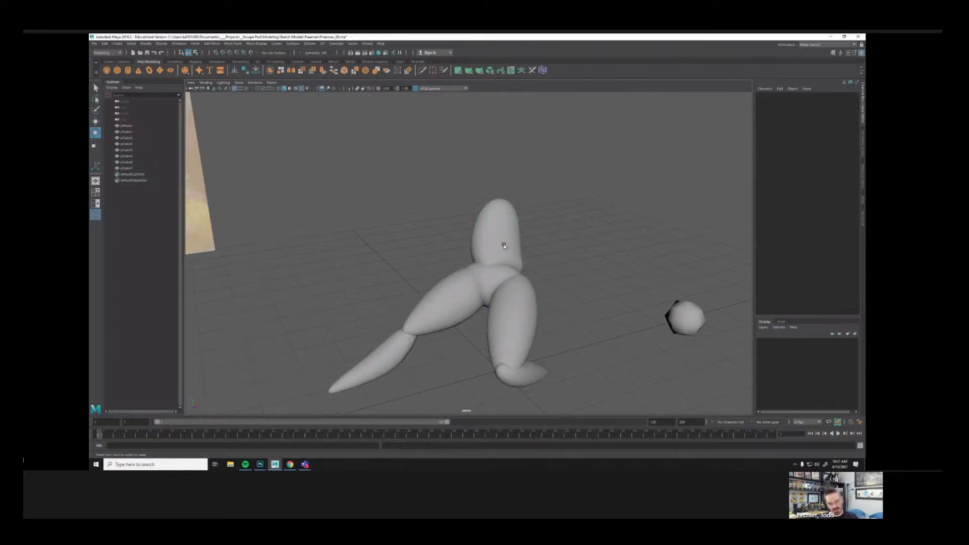
Step: Undo the torso's rotation, flip, frozen transformations, repositioning and history deletion, back to the mesh before the Bend deformer
key(ctrl+z)
key(ctrl+z)
key(ctrl+z)
key(ctrl+z)
key(ctrl+z)
key(ctrl+z)
key(ctrl+z)
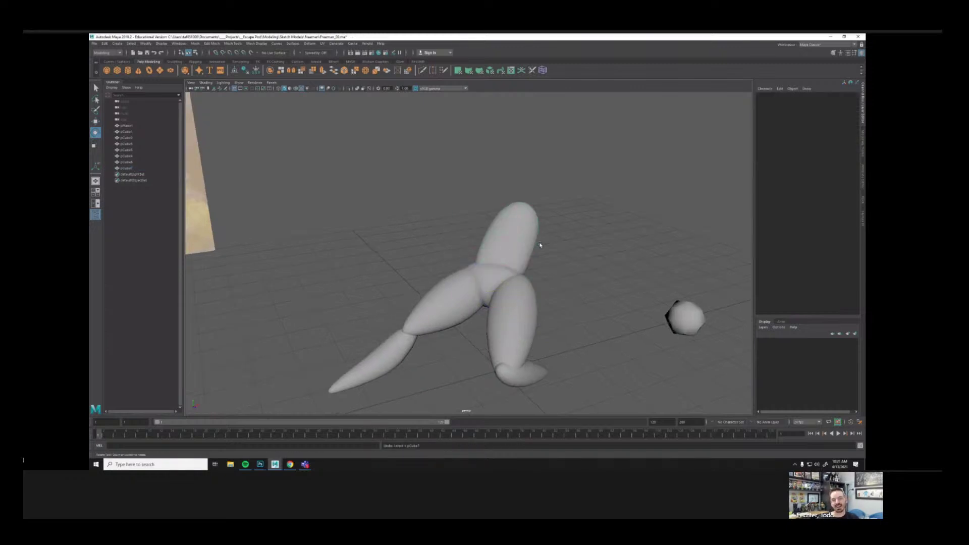
key(ctrl+z)
key(ctrl+z)
key(ctrl+z)
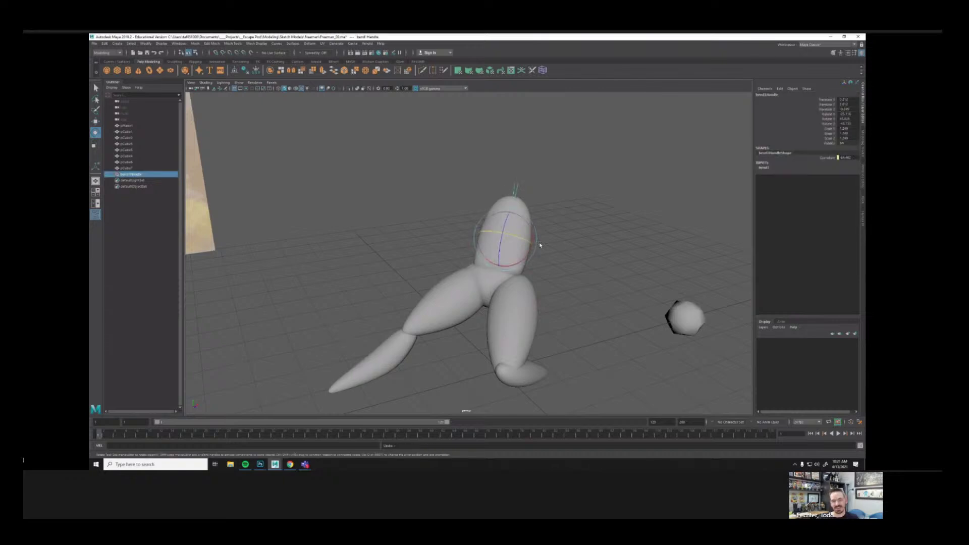
alt+drag(540, 245, 558, 228)
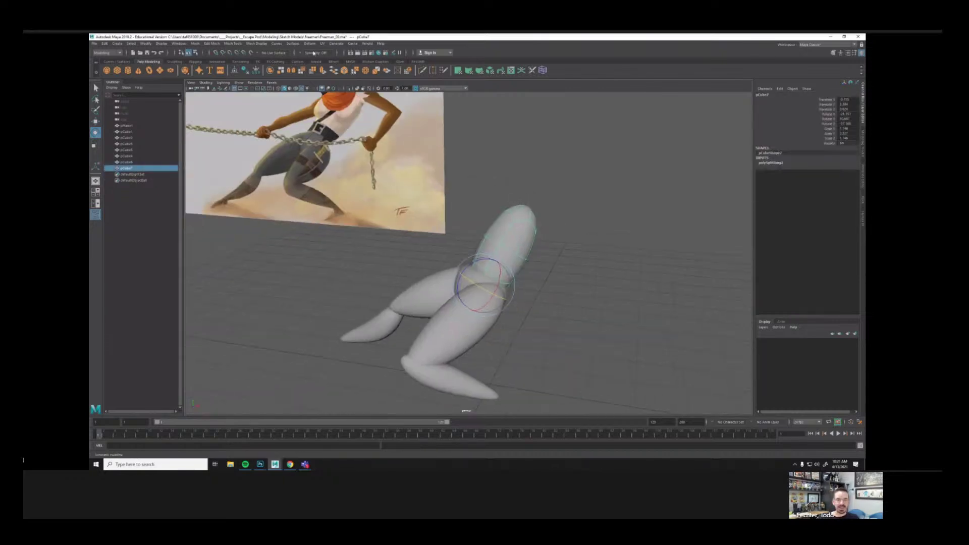
Step: Add a nonlinear Bend deformer to the torso, increase its curvature to arch the torso, and switch to wireframe display
click(310, 43)
mouse_move(353, 134)
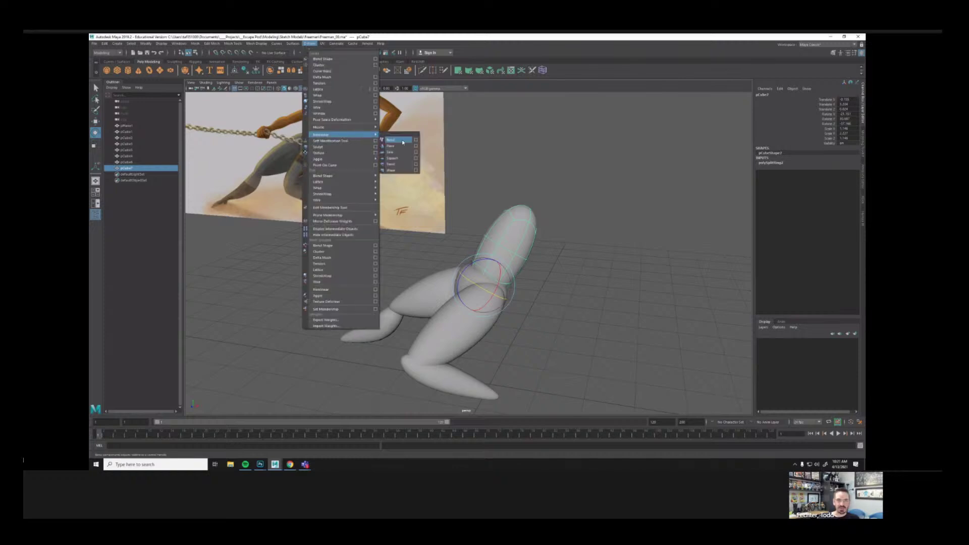
click(386, 136)
alt+drag(513, 237, 447, 237)
click(95, 167)
alt+right_drag(450, 272, 520, 289)
drag(505, 250, 484, 243)
key(4)
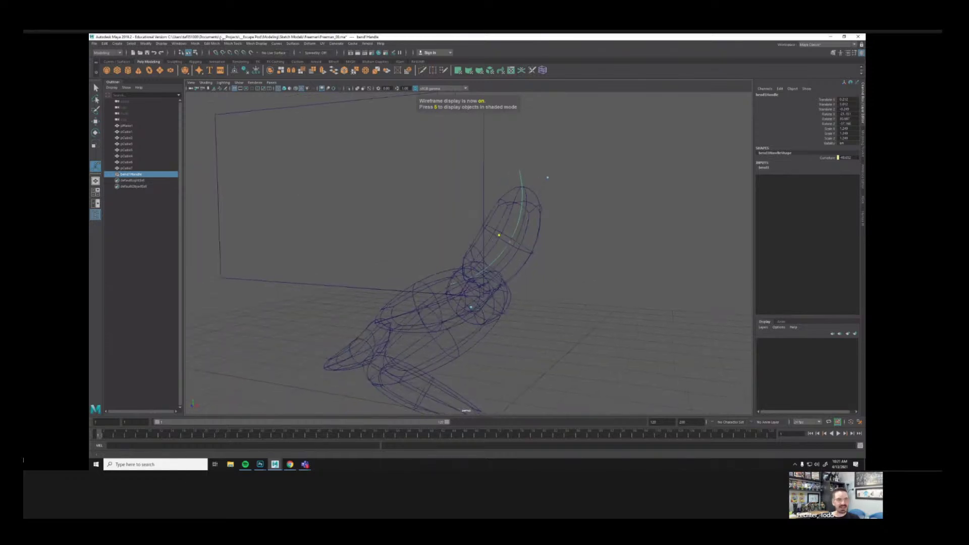
Step: Select the bent torso mesh, delete its construction history to bake in the curve, and return to shaded display
click(536, 235)
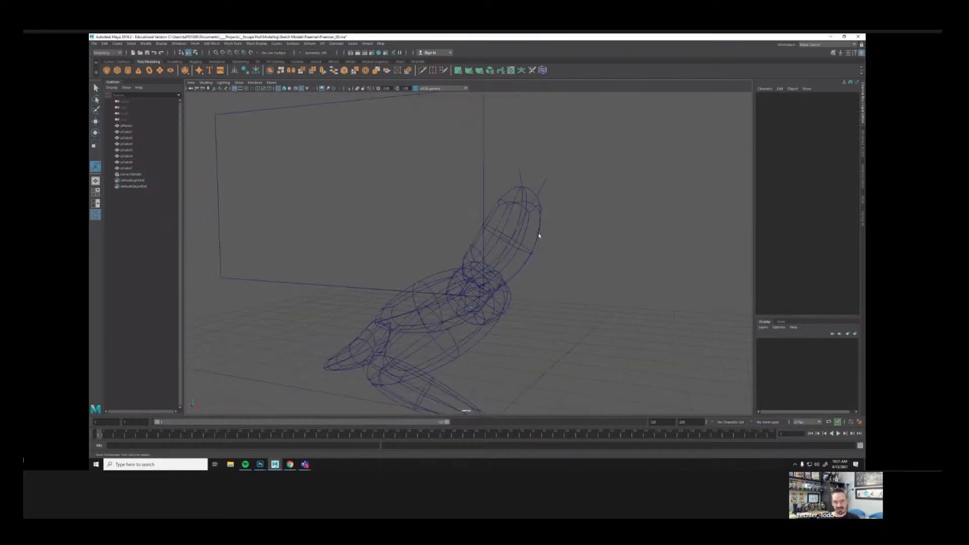
click(539, 236)
key(alt+shift+d)
key(5)
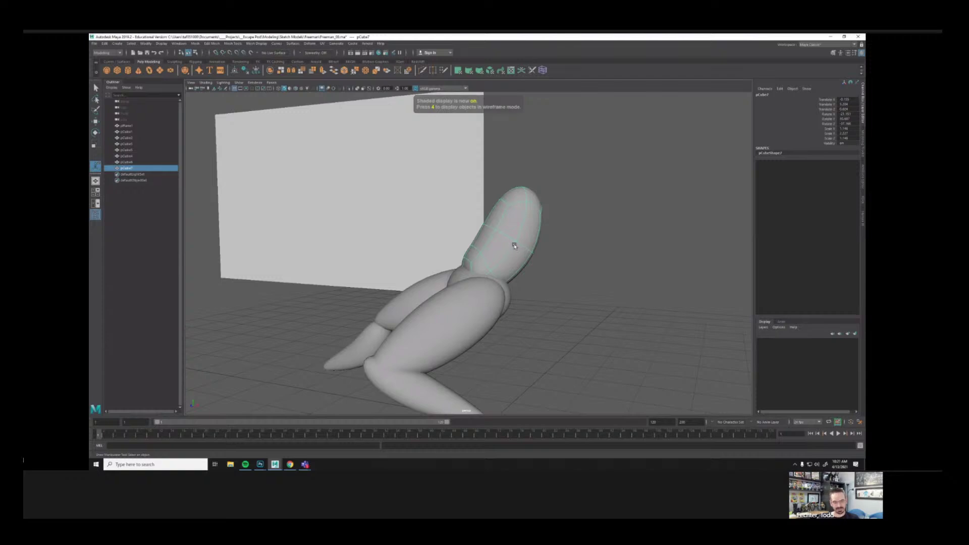
Step: Move the torso sideways and down to seat it centrally on the pelvis, and display the textured reference
key(w)
drag(510, 290, 525, 283)
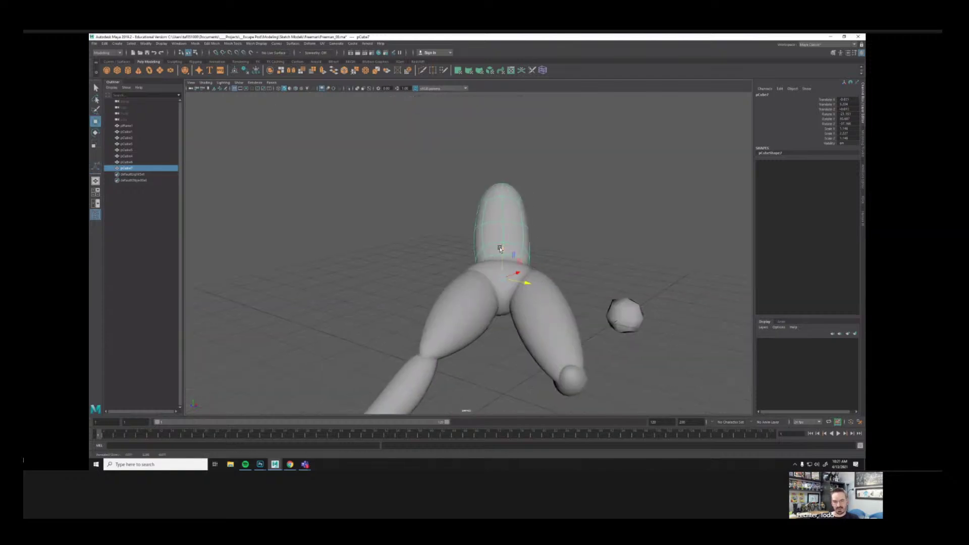
drag(499, 248, 481, 264)
click(684, 286)
alt+drag(653, 264, 493, 243)
click(507, 232)
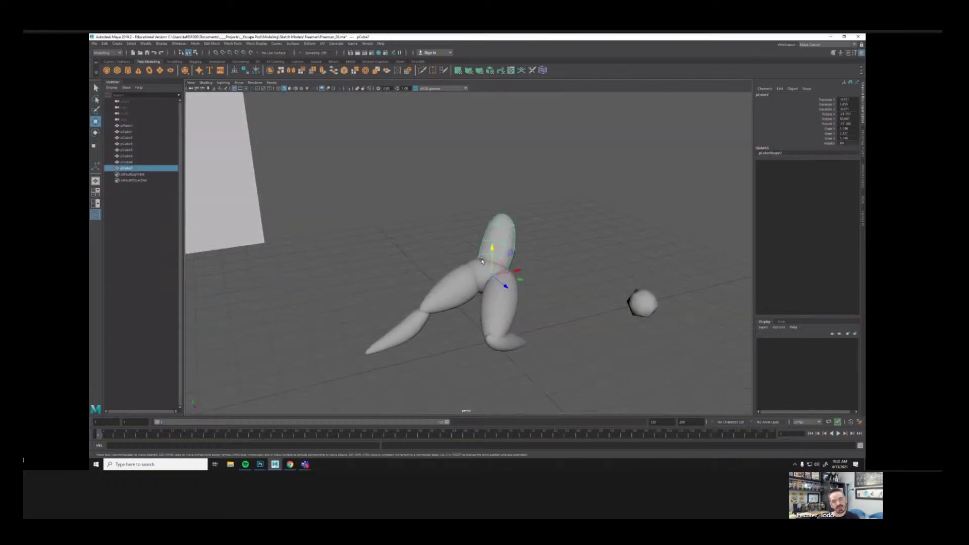
key(6)
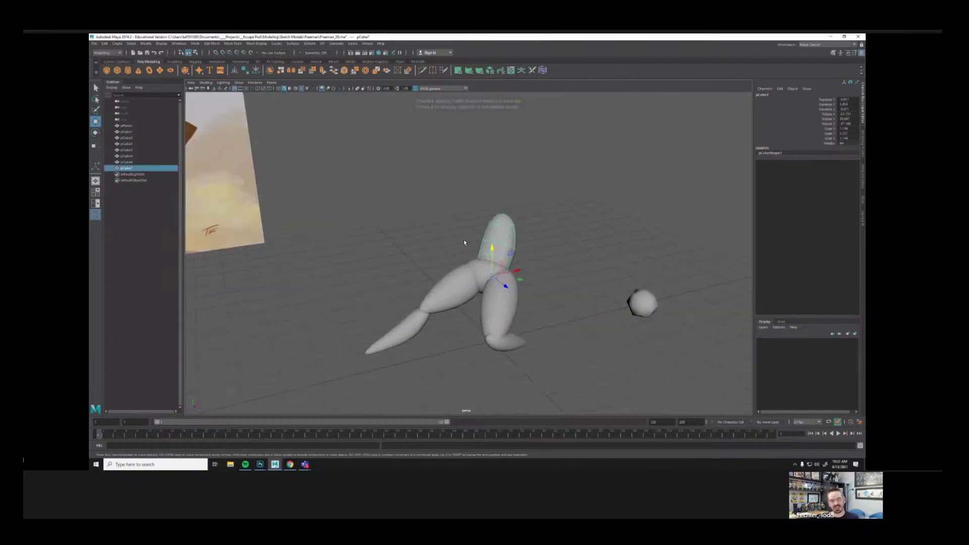
Step: Select the torso's uppermost vertices and scale them wider to form the shoulders
mouse_move(462, 242)
alt+mouse_down()
mouse_move(422, 238)
mouse_move(525, 263)
mouse_move(557, 260)
alt+mouse_up()
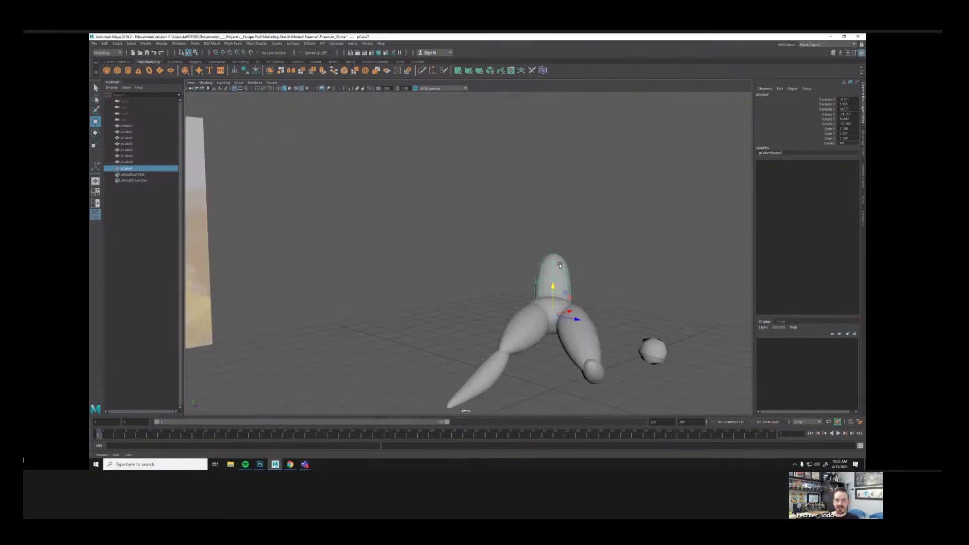
right_drag(555, 259, 526, 255)
drag(493, 225, 617, 271)
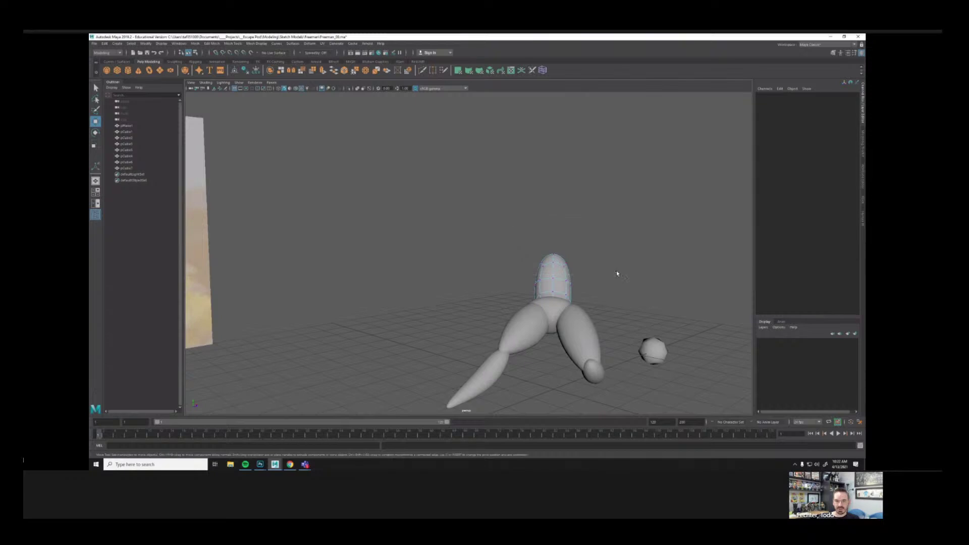
key(r)
alt+drag(567, 249, 626, 259)
alt+drag(590, 285, 376, 180)
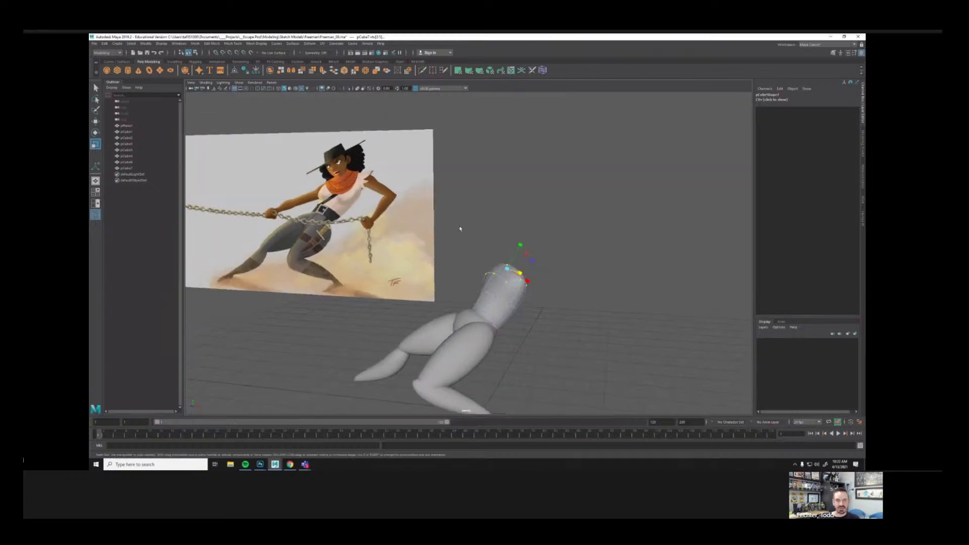
alt+drag(460, 229, 560, 276)
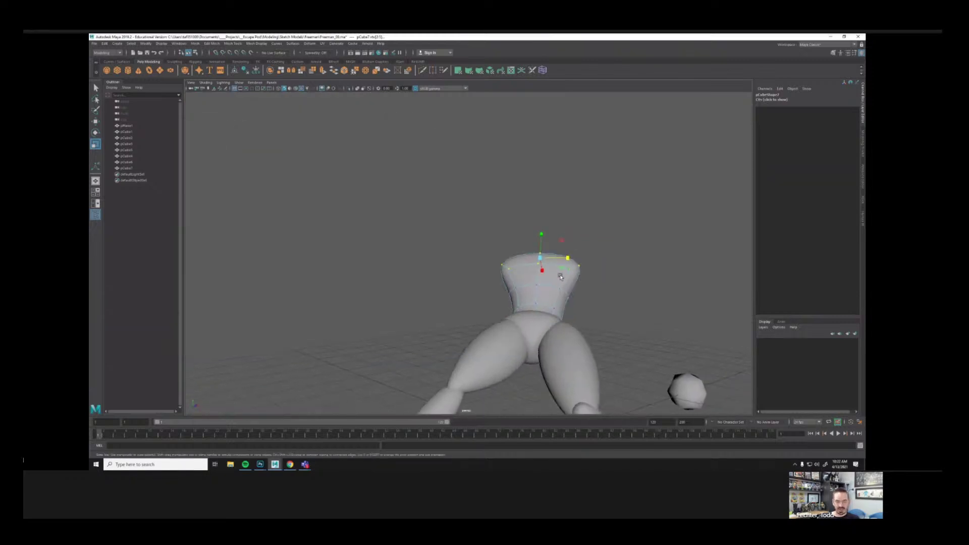
Step: Rotate the torso's top vertices to tilt the shoulder line and fine-tune their scale
key(e)
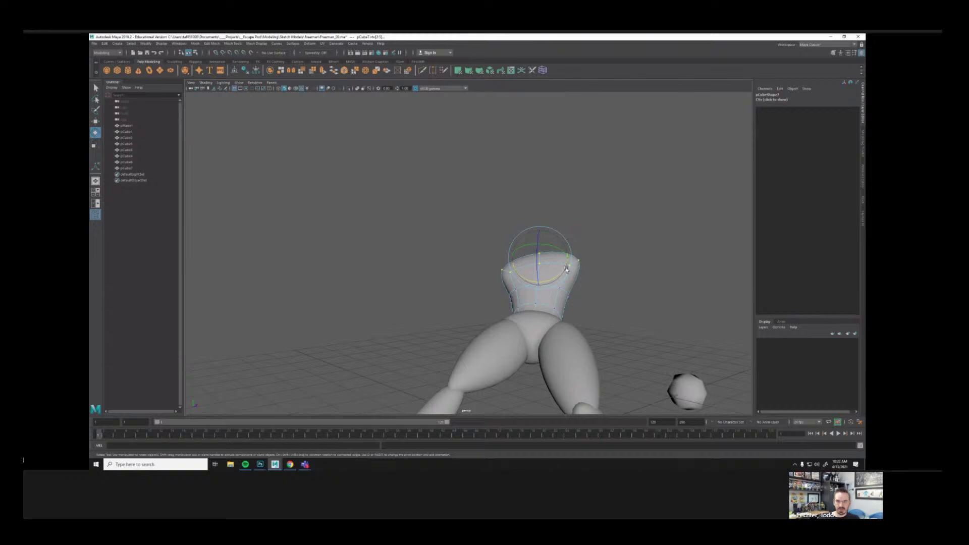
key(w)
key(r)
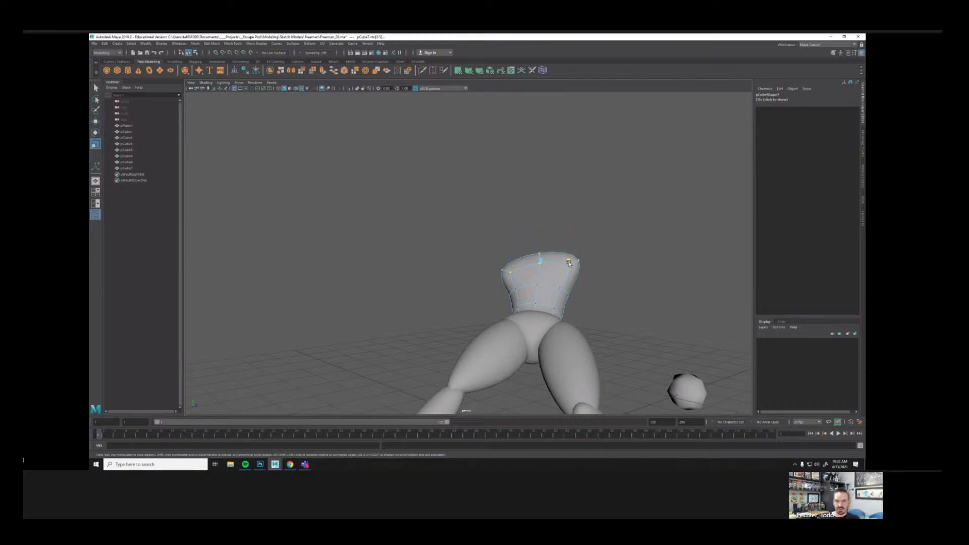
drag(569, 263, 326, 228)
alt+drag(517, 256, 572, 262)
alt+middle_drag(572, 262, 528, 262)
Step: Try rotating the two upper rows of torso vertices to twist the chest, and undo the rotation
drag(397, 204, 568, 291)
key(e)
drag(489, 270, 490, 272)
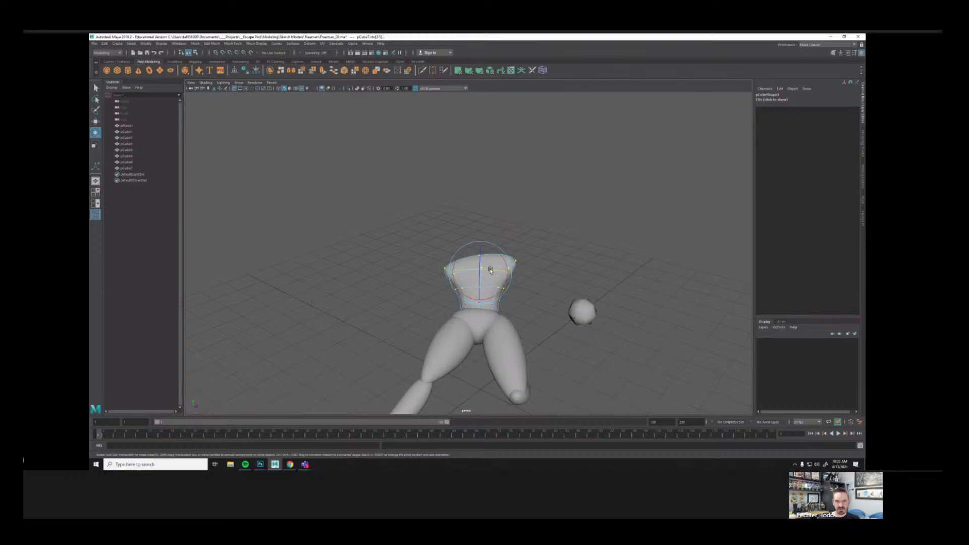
alt+drag(580, 244, 456, 260)
key(ctrl+z)
key(ctrl+z)
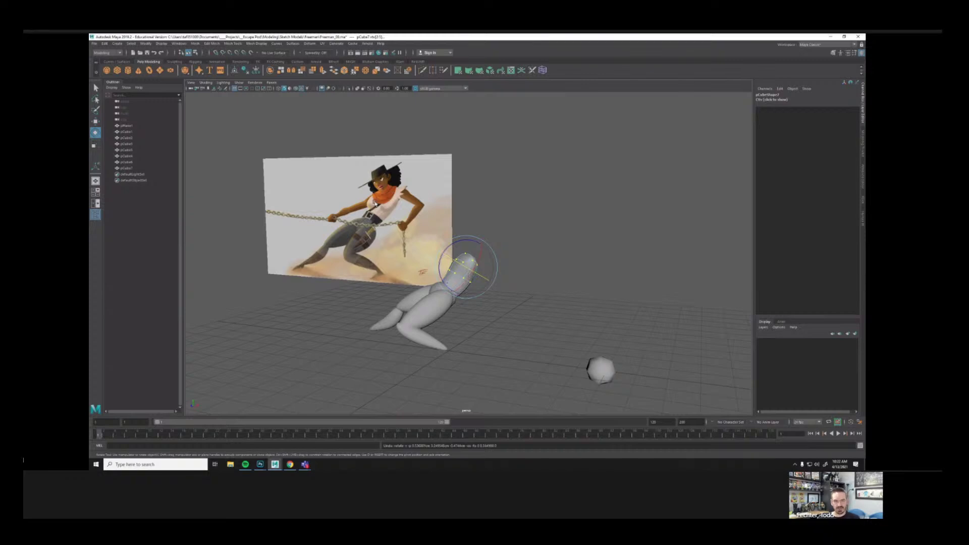
Step: Adjust the angle of the torso's top vertices and reposition the corner vertices at both shoulders
alt+drag(392, 230, 459, 241)
alt+right_drag(458, 241, 528, 266)
alt+drag(528, 266, 489, 266)
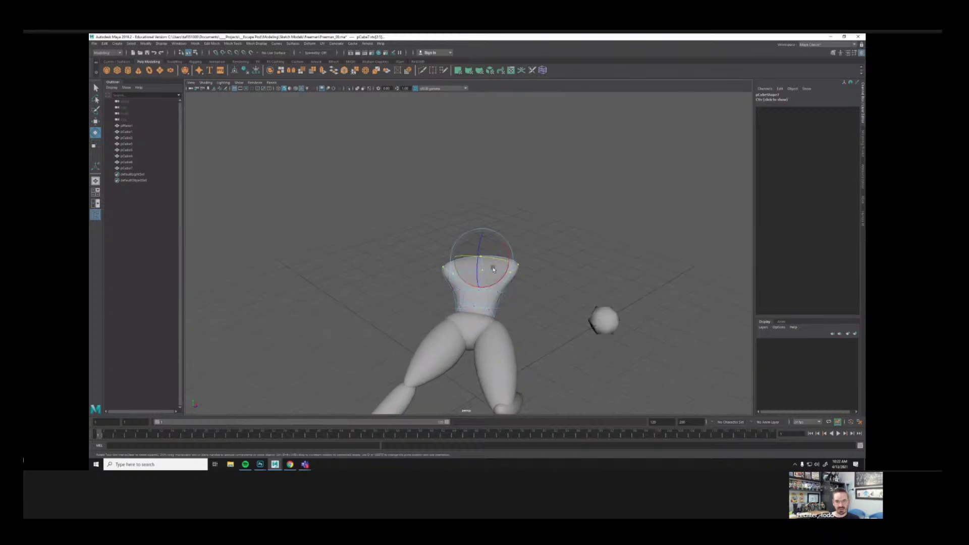
click(556, 251)
alt+drag(507, 260, 507, 247)
drag(403, 220, 572, 281)
drag(406, 228, 460, 273)
key(w)
click(536, 248)
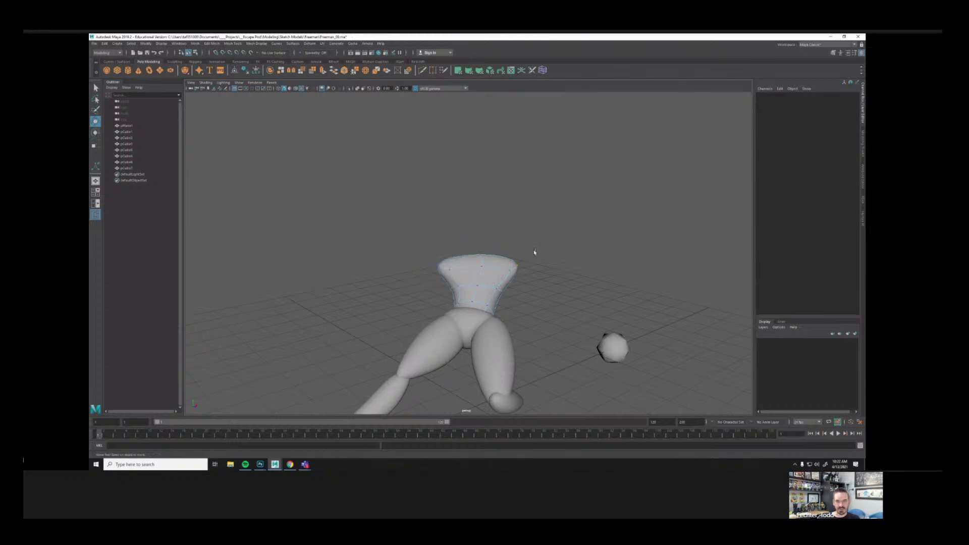
drag(501, 237, 540, 283)
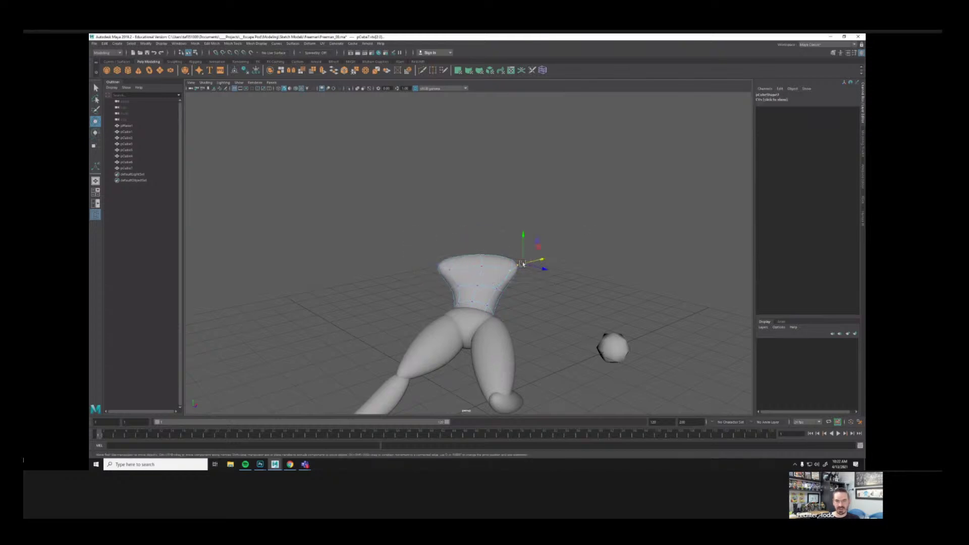
click(558, 220)
Step: Move the corner vertices of the torso's shoulder nearest the reference image to refine its outline
alt+drag(558, 220, 449, 213)
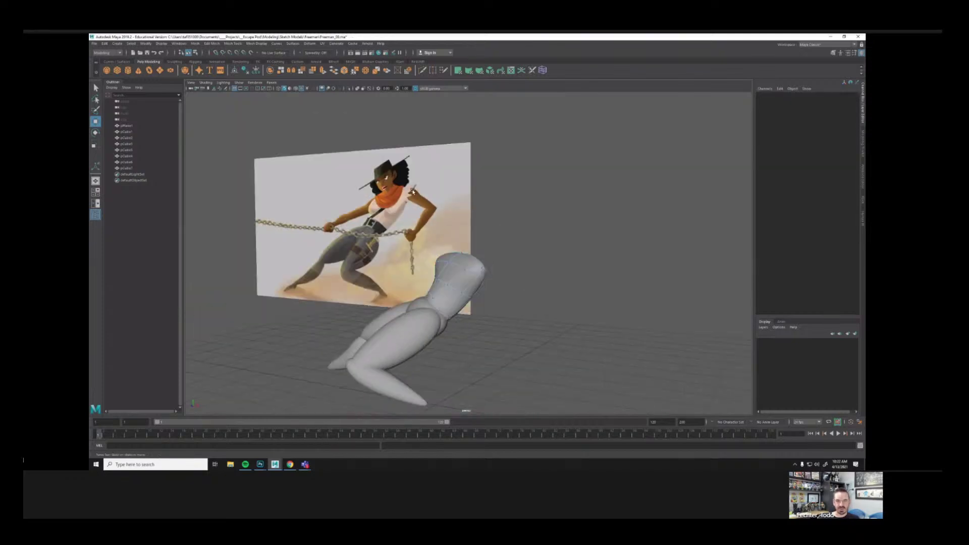
alt+drag(517, 229, 353, 232)
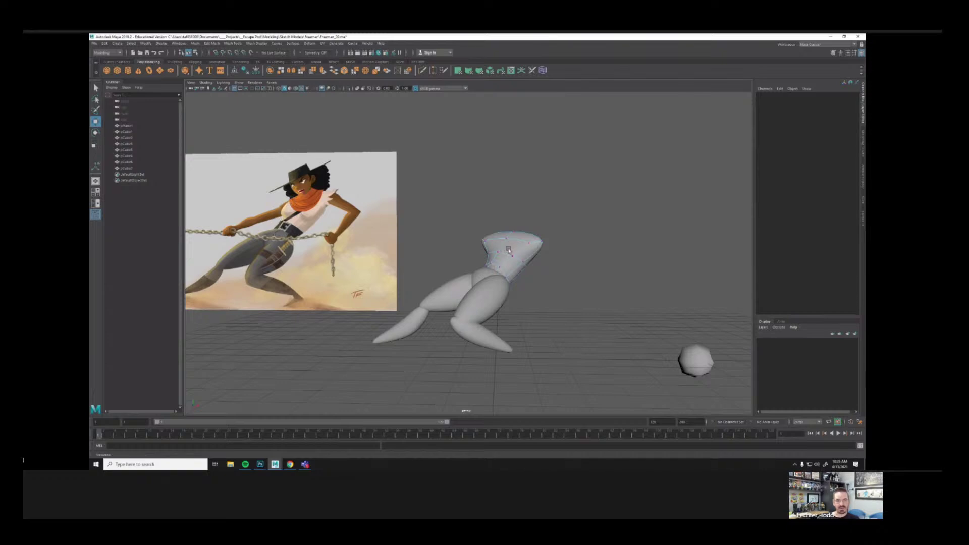
alt+drag(466, 234, 494, 262)
drag(465, 222, 482, 236)
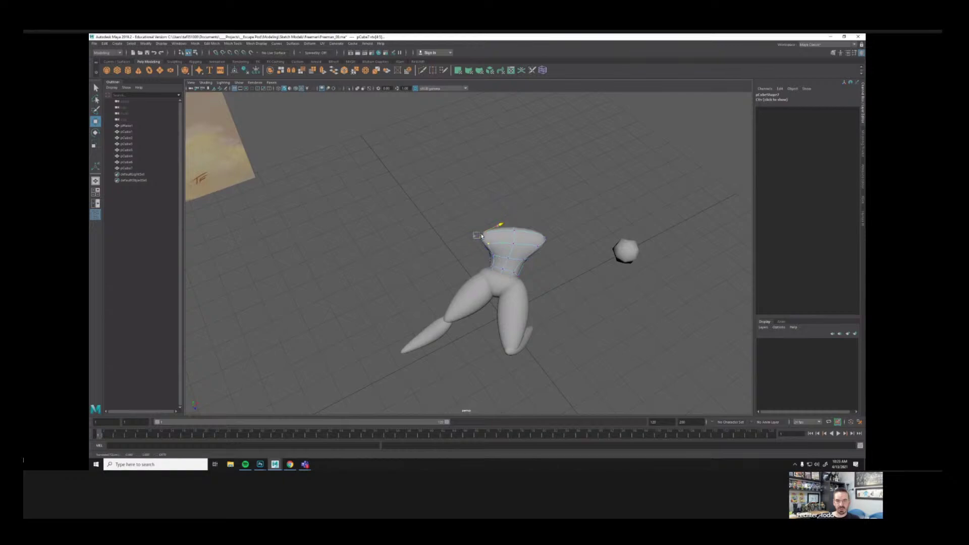
click(490, 199)
alt+drag(528, 277, 576, 241)
alt+right_drag(576, 240, 526, 242)
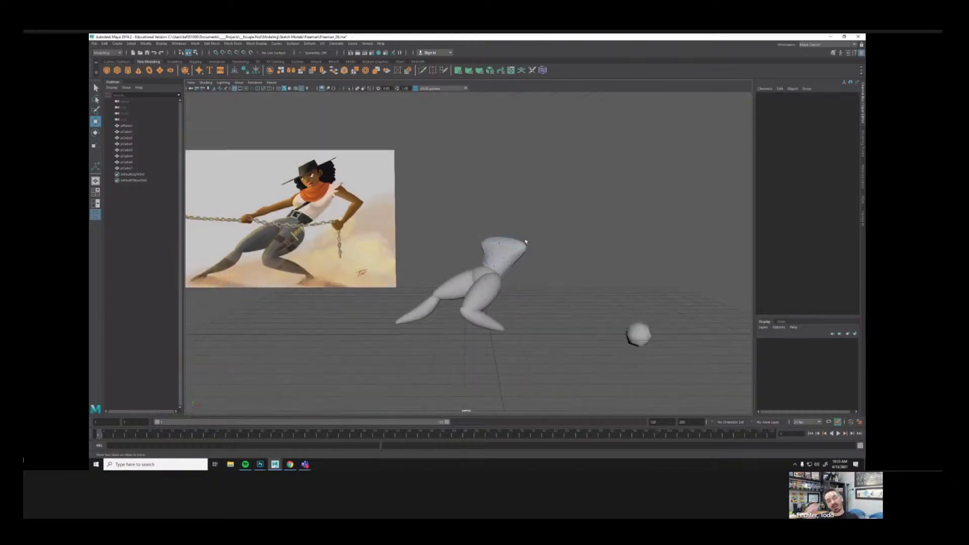
Step: Select the edges around the torso's waist just above the pelvis and scale them to refine the waist
alt+drag(522, 239, 437, 248)
right_drag(451, 249, 452, 234)
click(472, 251)
shift+click(455, 261)
mouse_move(486, 263)
alt+mouse_down()
mouse_move(560, 236)
mouse_move(512, 229)
mouse_move(504, 249)
mouse_move(471, 266)
mouse_move(549, 259)
mouse_move(518, 257)
mouse_move(500, 270)
alt+mouse_up()
click(472, 289)
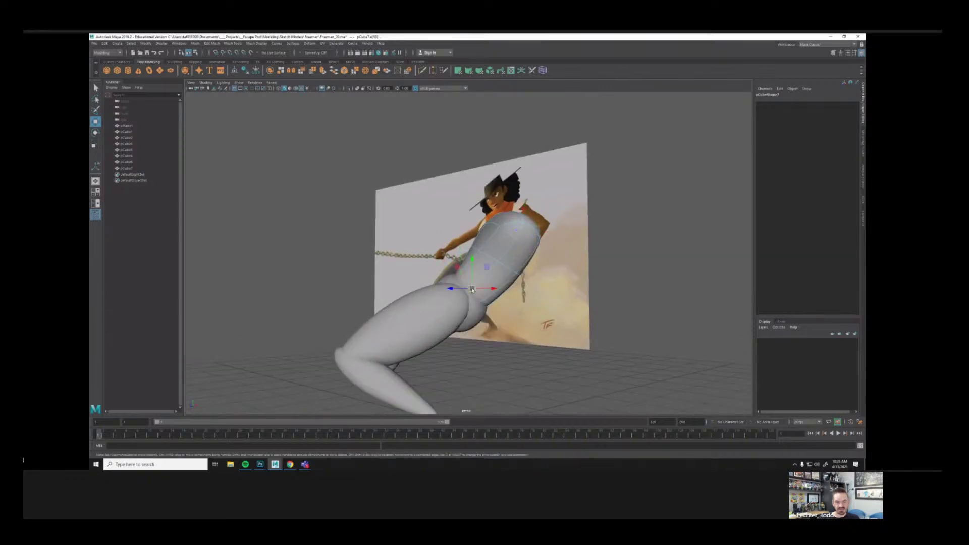
key(r)
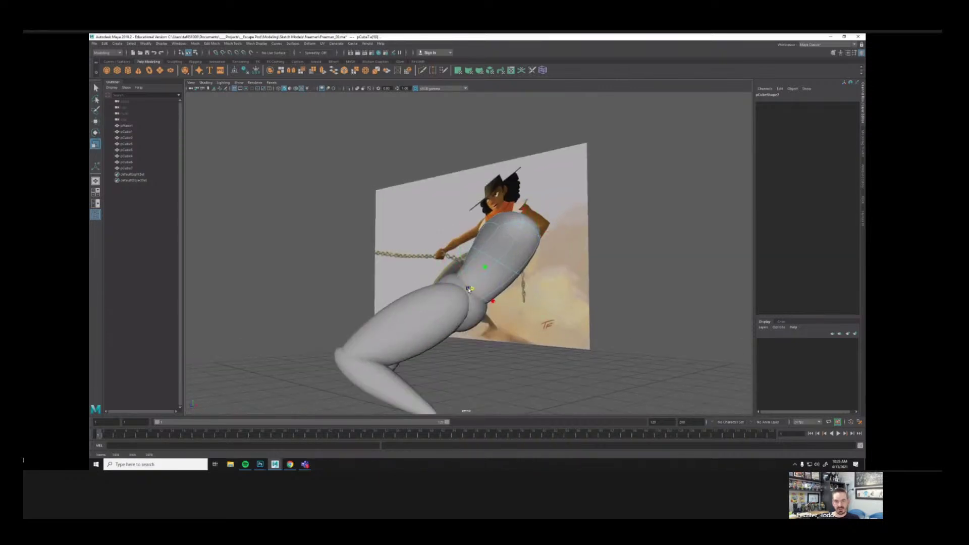
click(667, 266)
alt+drag(669, 264, 485, 289)
Step: Return to object selection, duplicate the spare rounded cube on the floor, and raise the copy above it
click(188, 53)
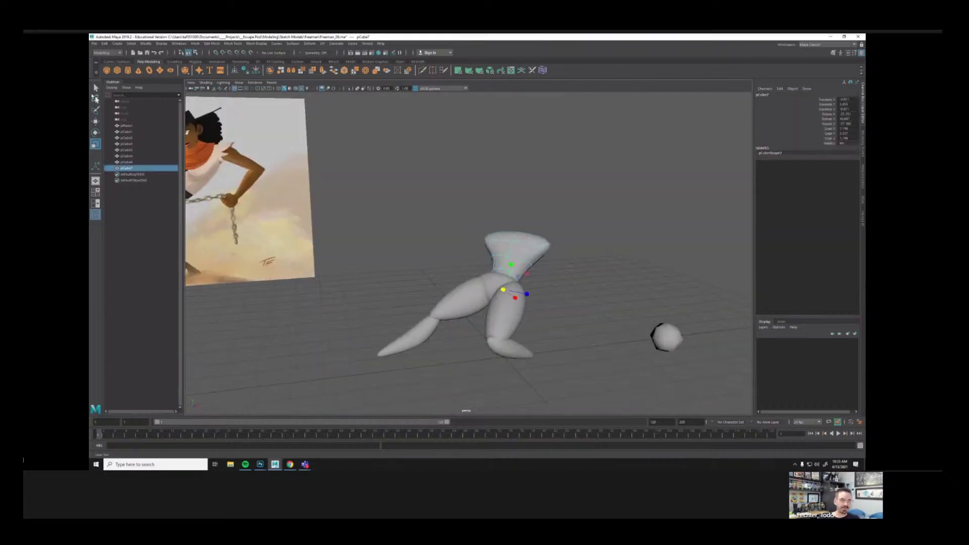
click(96, 88)
click(500, 137)
alt+right_drag(631, 251, 616, 278)
alt+drag(616, 278, 602, 265)
click(609, 317)
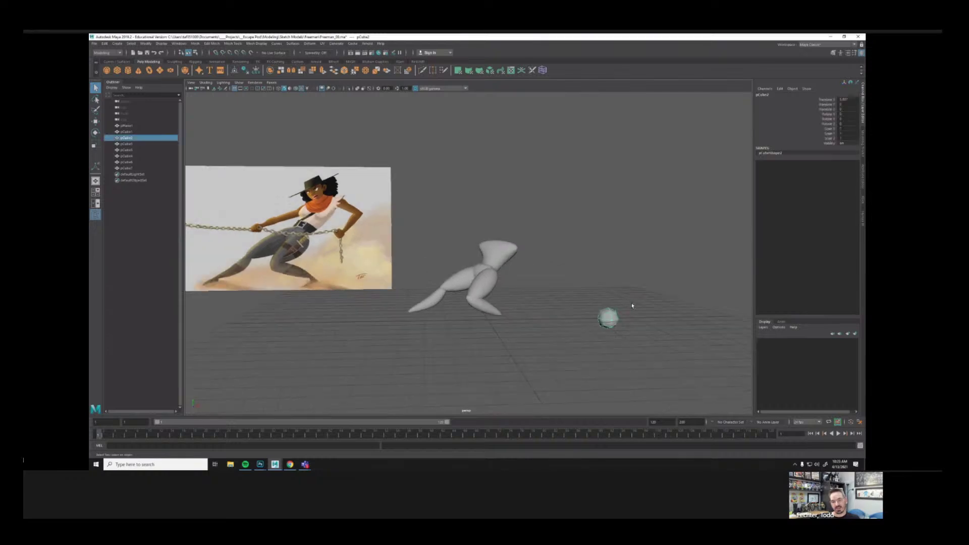
key(ctrl+d)
key(w)
drag(608, 302, 562, 269)
Step: Stretch the duplicated shape vertically, shrink it into a slender arm segment, and turn on its smooth preview
key(r)
drag(543, 228, 544, 158)
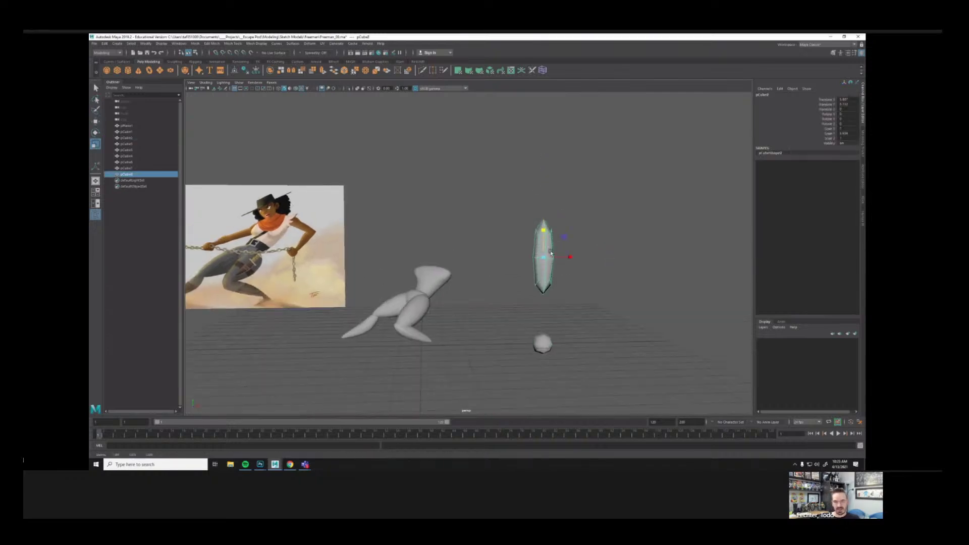
drag(543, 258, 536, 260)
key(3)
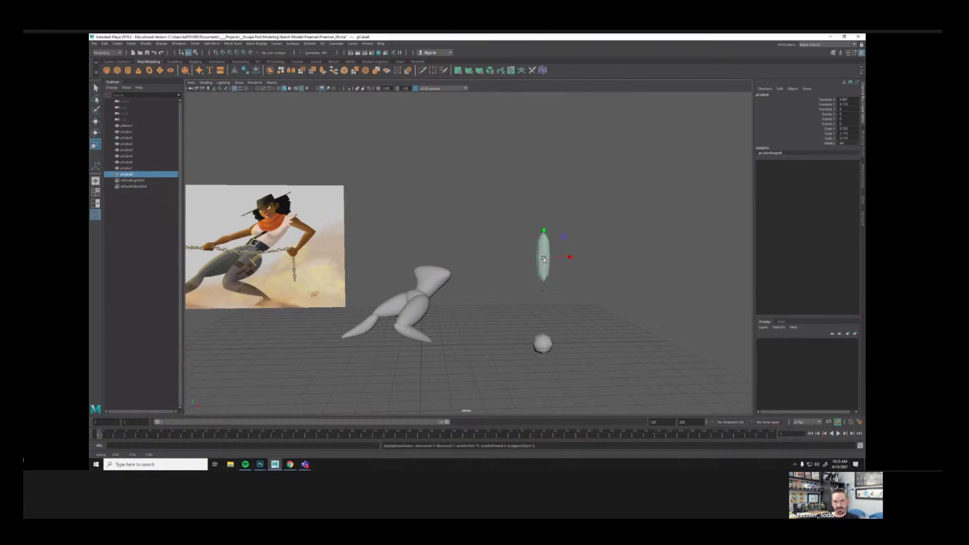
scroll(498, 262, up, 3)
Step: Move the arm segment's pivot to its upper end
key(d)
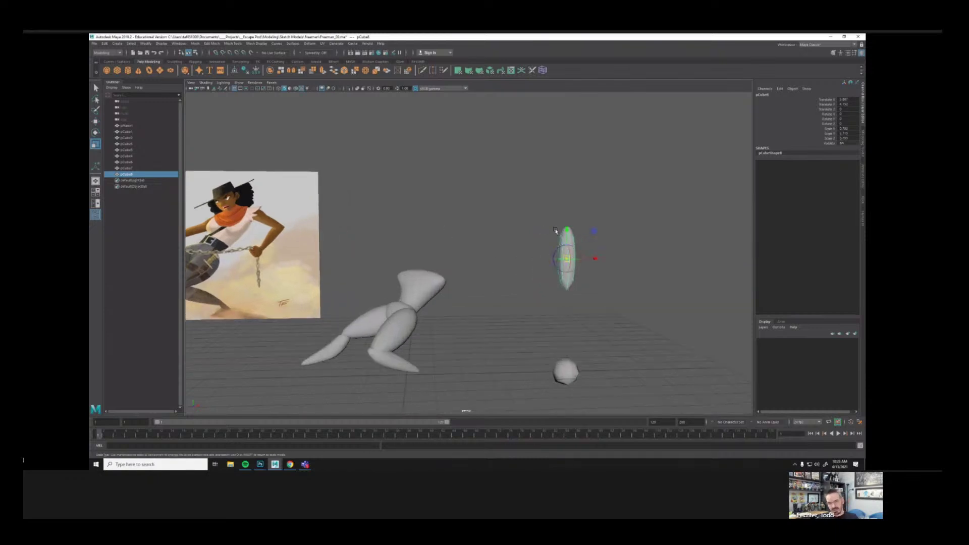
drag(569, 226, 581, 198)
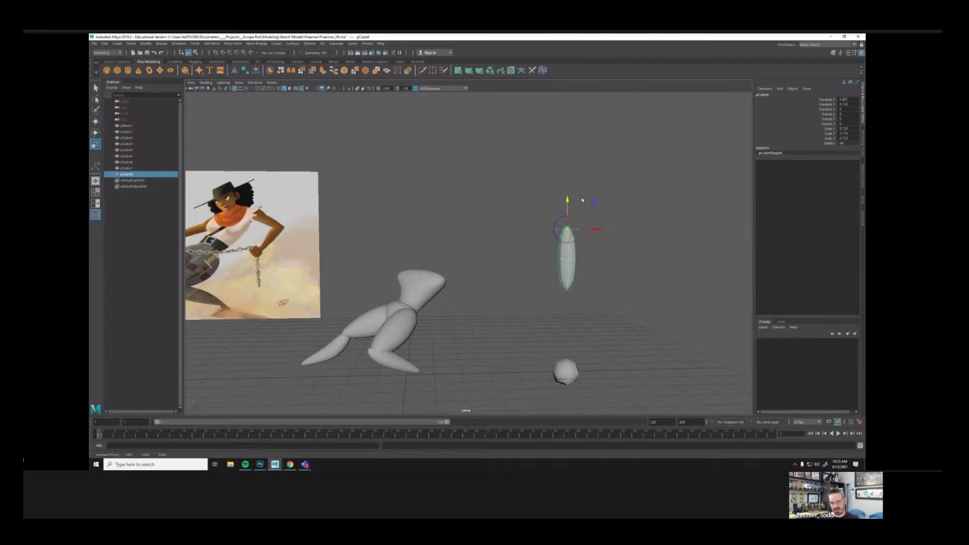
key(d)
Step: Move the arm segment to the torso's outer shoulder, aligning it in depth with wireframe and shaded views
key(w)
mouse_move(567, 229)
mouse_down()
mouse_move(472, 269)
mouse_move(509, 278)
mouse_move(479, 279)
mouse_move(495, 286)
mouse_move(450, 286)
mouse_up()
key(4)
alt+middle_drag(449, 286, 507, 244)
alt+right_drag(507, 244, 536, 262)
key(5)
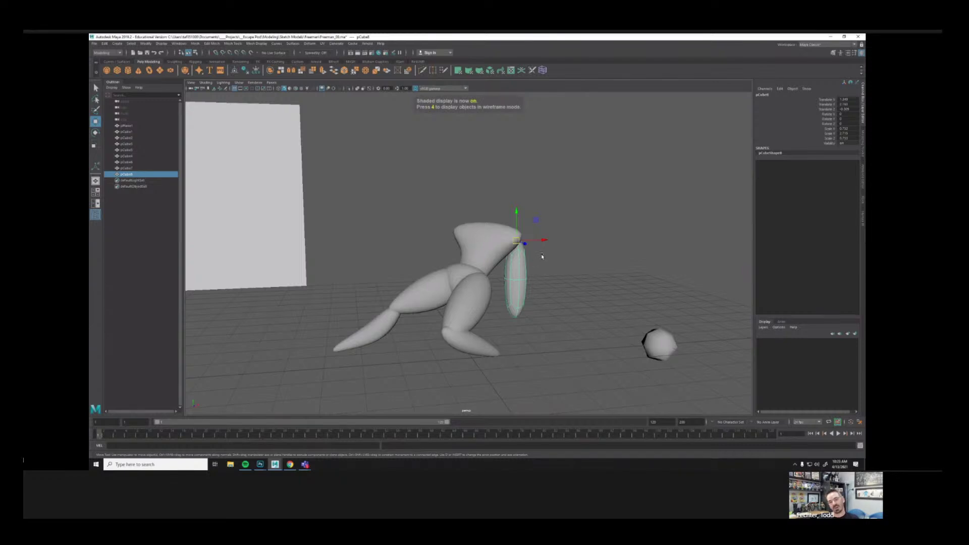
mouse_move(542, 257)
alt+mouse_down()
mouse_move(545, 244)
mouse_move(520, 227)
mouse_move(511, 266)
mouse_move(426, 298)
mouse_move(537, 272)
mouse_move(530, 258)
mouse_move(569, 258)
alt+mouse_up()
Step: Show the textured reference and scale the arm's top vertices vertically to blunt its upper end
key(6)
key(1)
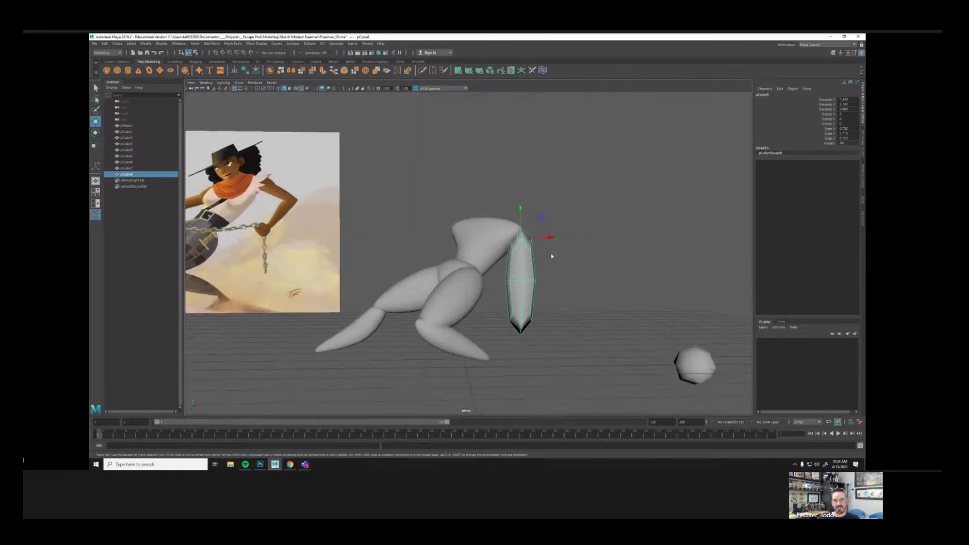
drag(489, 205, 545, 243)
key(r)
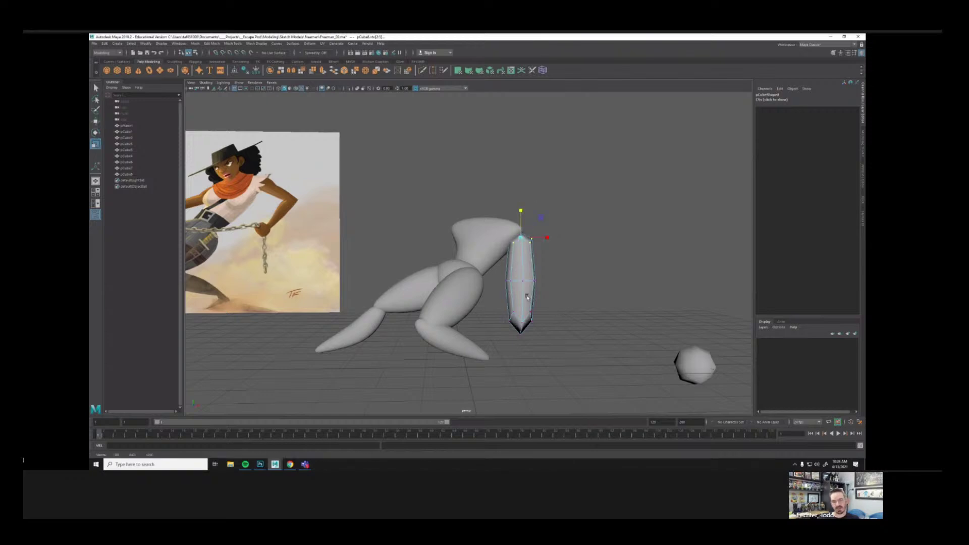
key(3)
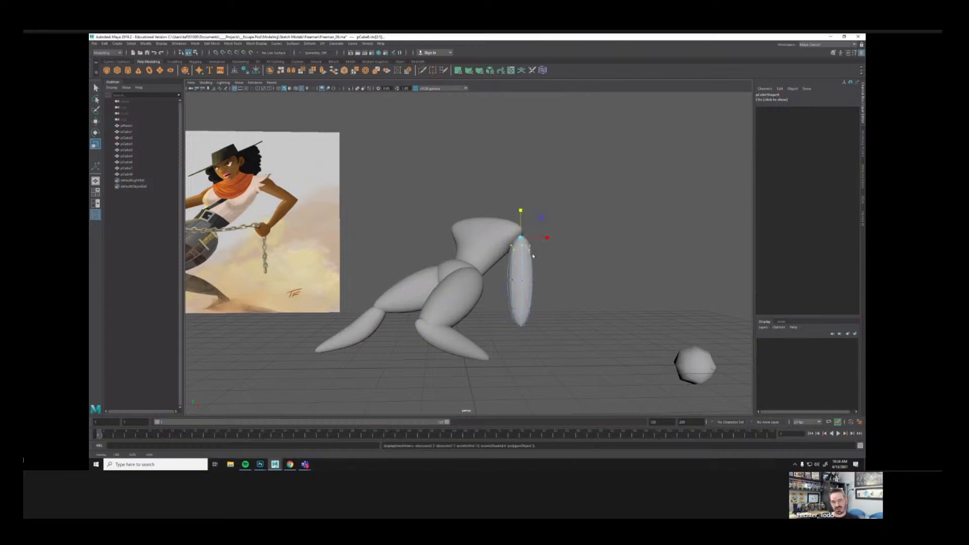
Step: Slim the arm's middle by scaling its vertices and taper the lower end
drag(494, 269, 556, 292)
alt+middle_drag(547, 282, 548, 271)
drag(521, 272, 515, 275)
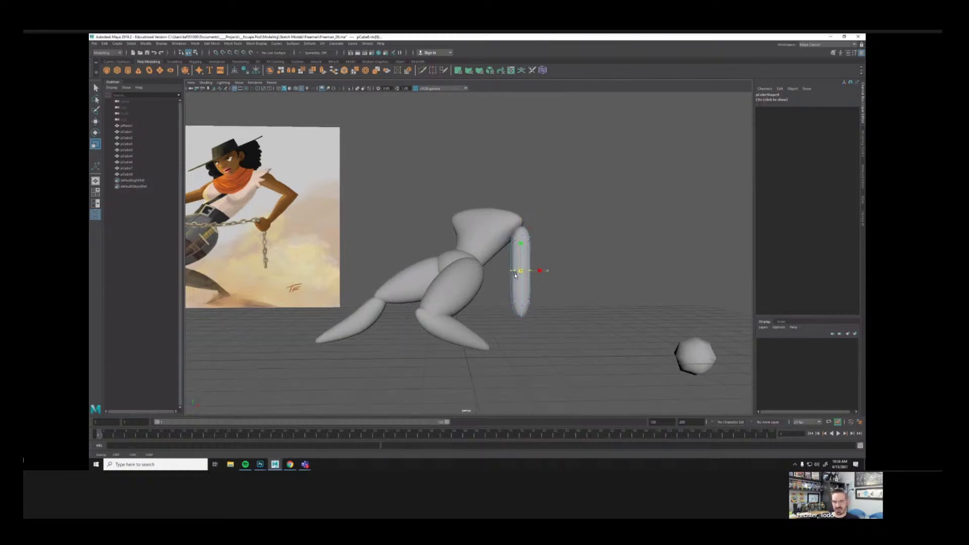
drag(525, 313, 518, 315)
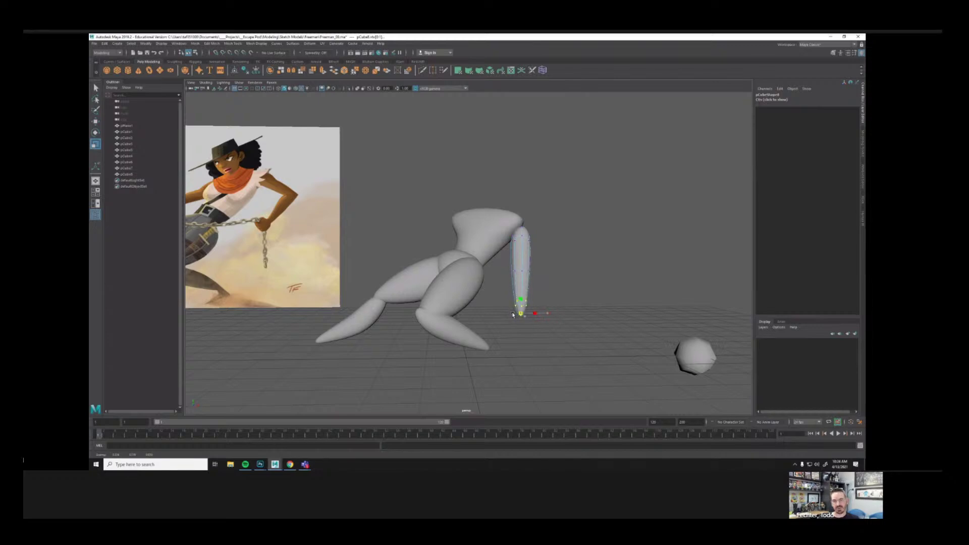
alt+drag(518, 219, 508, 222)
drag(480, 204, 519, 274)
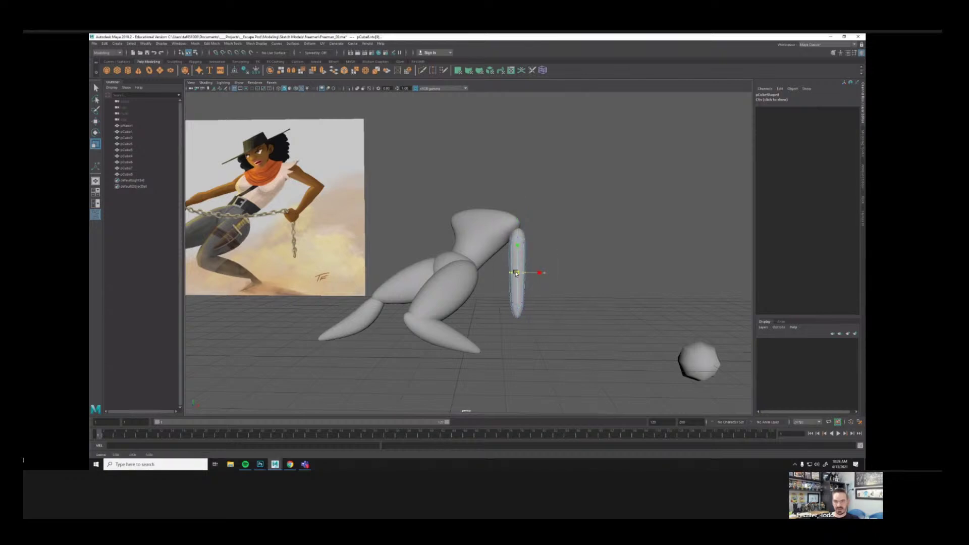
Step: Return to object selection and rotate the arm outward from the shoulder to match the reference's raised upper arm
click(532, 266)
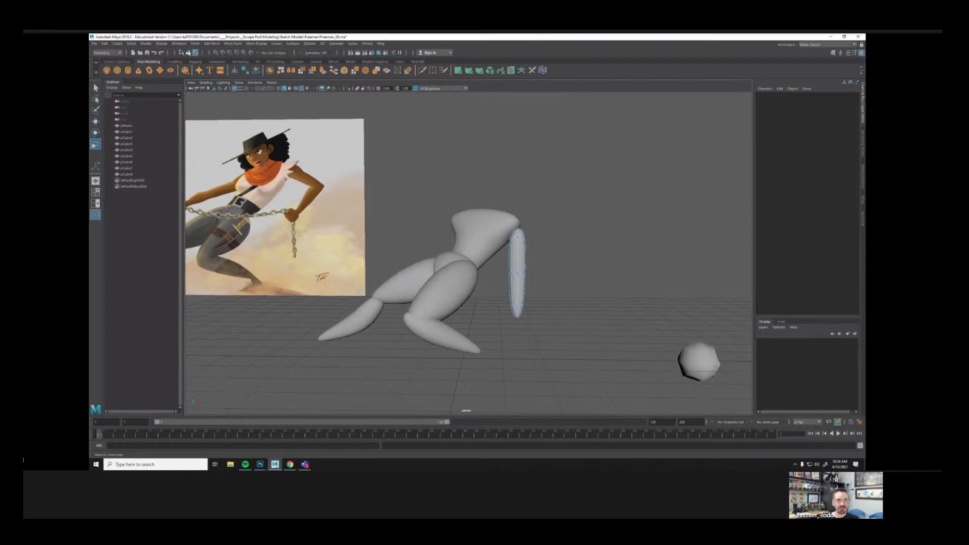
click(188, 53)
click(511, 233)
key(e)
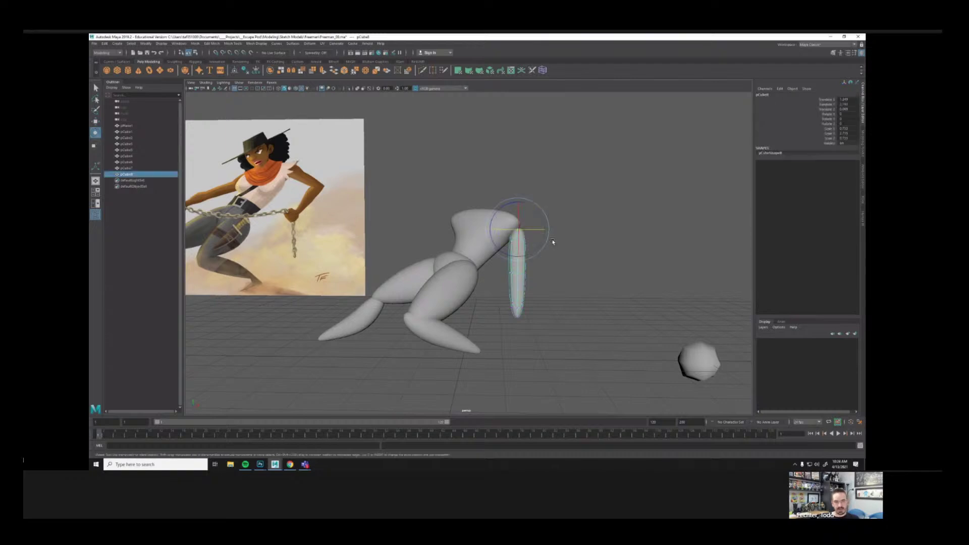
drag(516, 199, 530, 238)
alt+right_drag(600, 236, 588, 227)
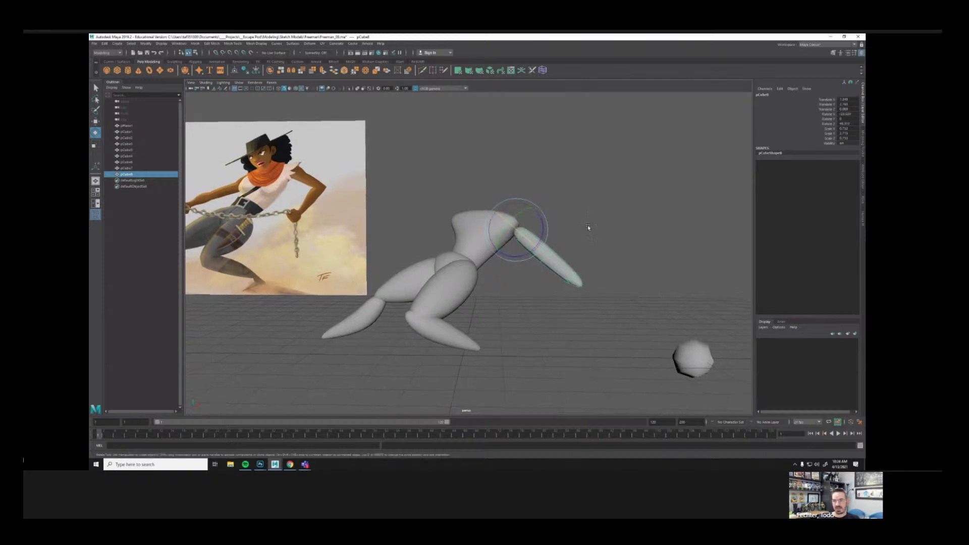
Step: Move the rotated arm slightly up and inward so it seats against the shoulder
key(w)
drag(520, 230, 518, 225)
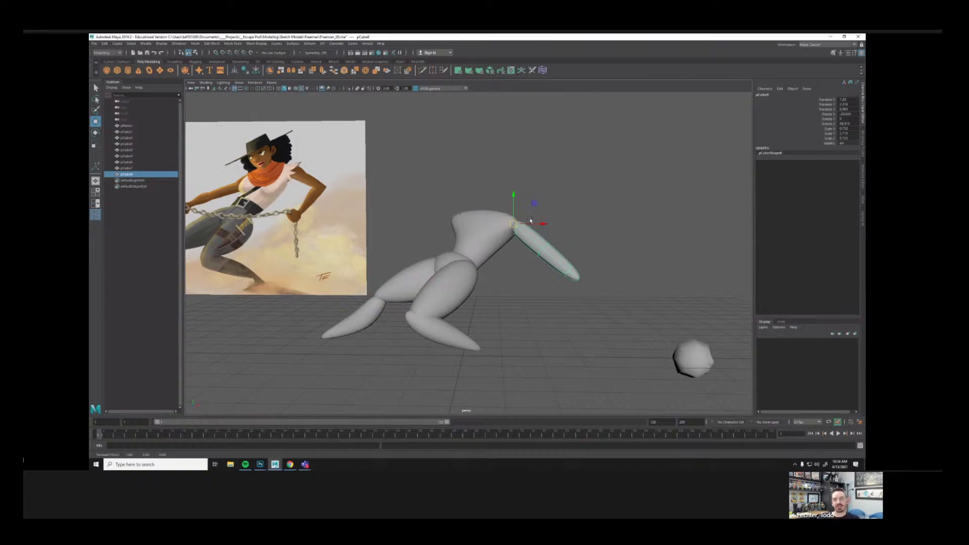
alt+drag(602, 220, 604, 219)
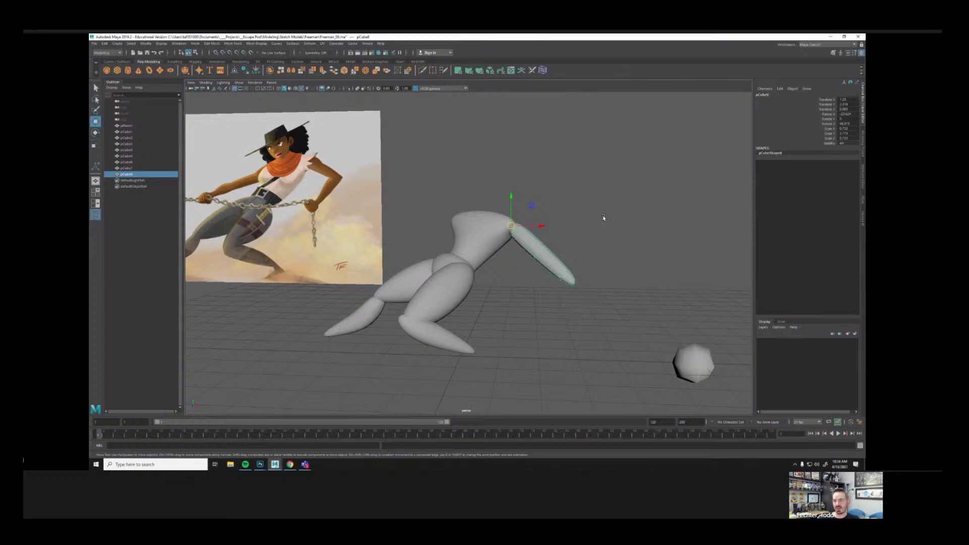
Step: Scale the upper arm down, shortening and slimming it to match the reference's proportions
alt+drag(505, 238, 511, 242)
alt+right_drag(512, 241, 550, 257)
key(r)
drag(511, 208, 513, 206)
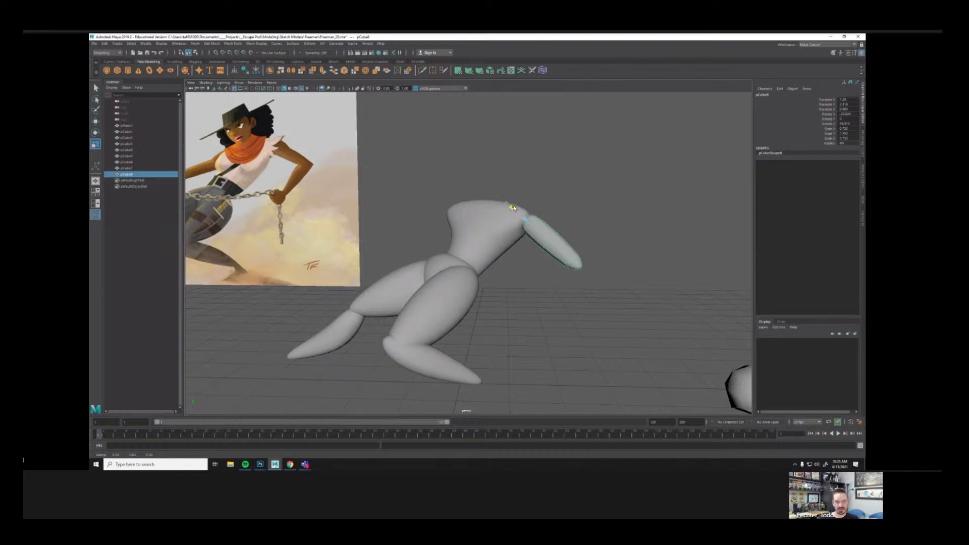
mouse_move(526, 221)
mouse_down()
mouse_move(504, 226)
mouse_move(500, 199)
mouse_move(530, 221)
mouse_move(512, 209)
mouse_up()
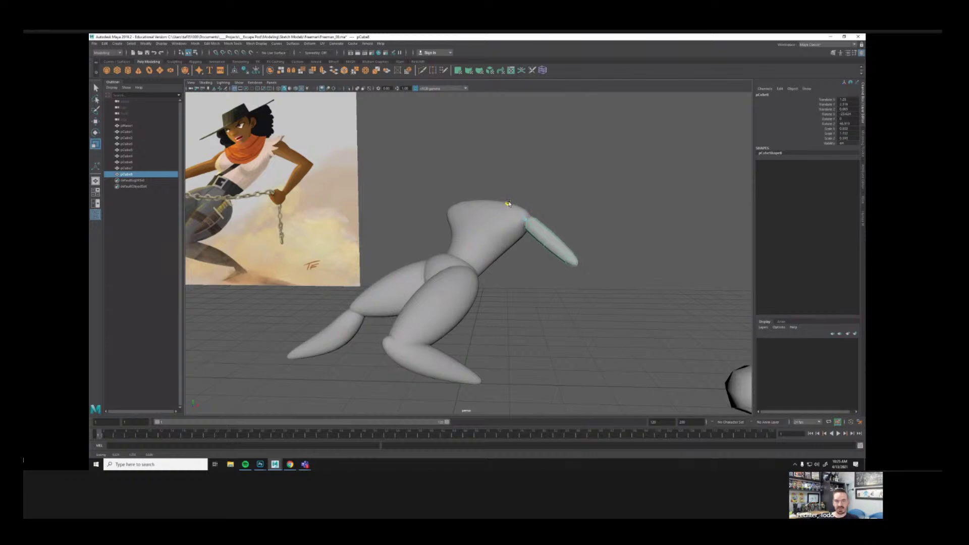
Step: Duplicate the upper arm and move the copy to the elbow end as the forearm
alt+right_drag(624, 237, 567, 248)
key(ctrl+d)
key(w)
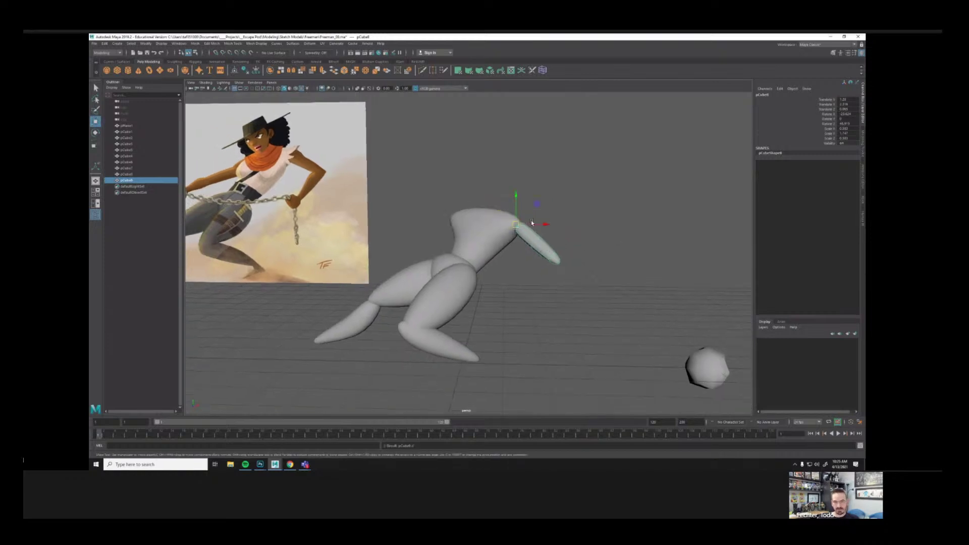
drag(518, 226, 560, 263)
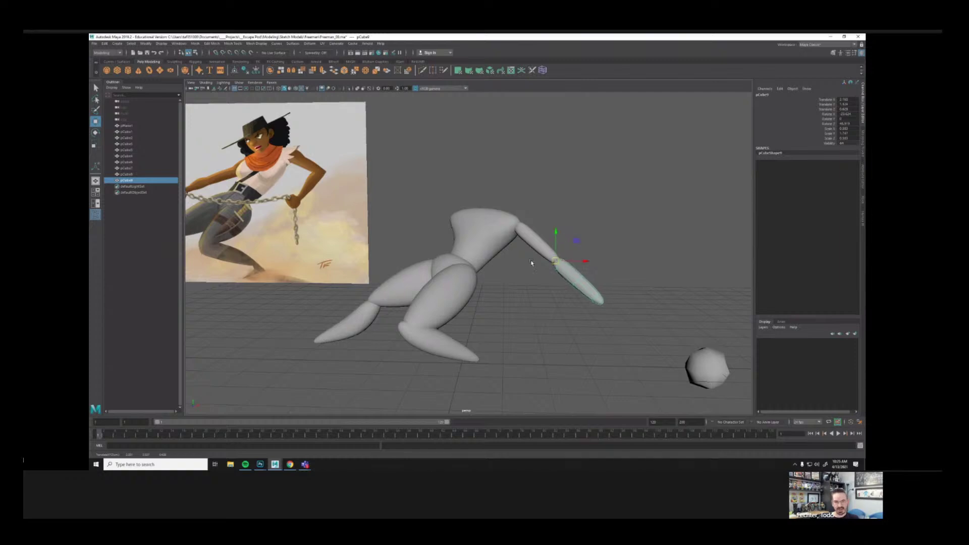
Step: Rotate the forearm at the elbow so it bends down and back toward the body like the reference
alt+right_drag(533, 264, 560, 264)
alt+drag(727, 260, 442, 294)
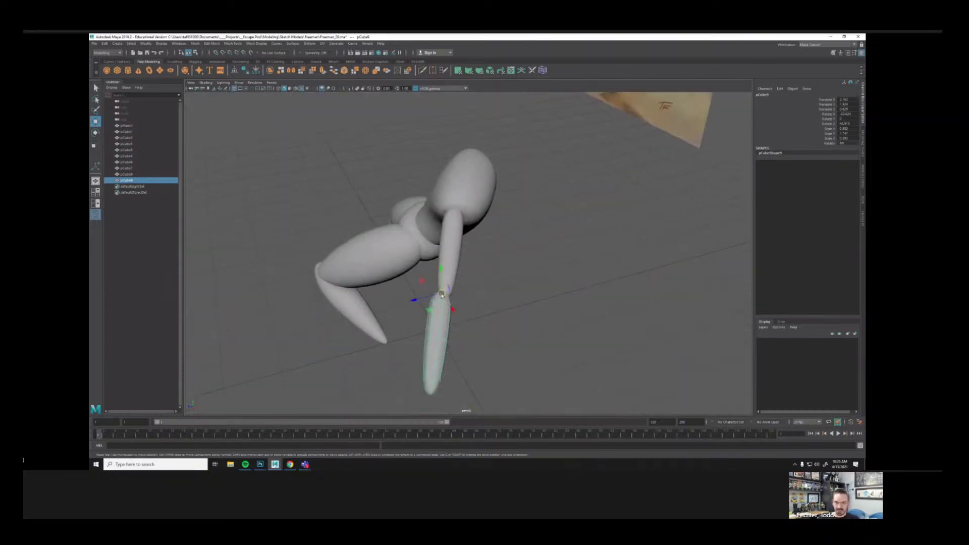
key(e)
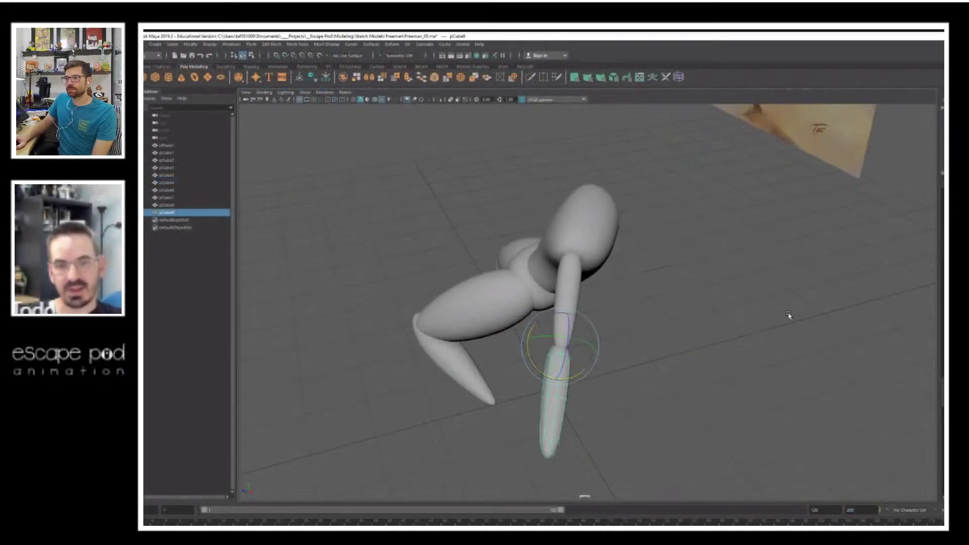
alt+right_drag(788, 315, 537, 338)
alt+drag(537, 338, 616, 305)
alt+right_drag(616, 305, 694, 270)
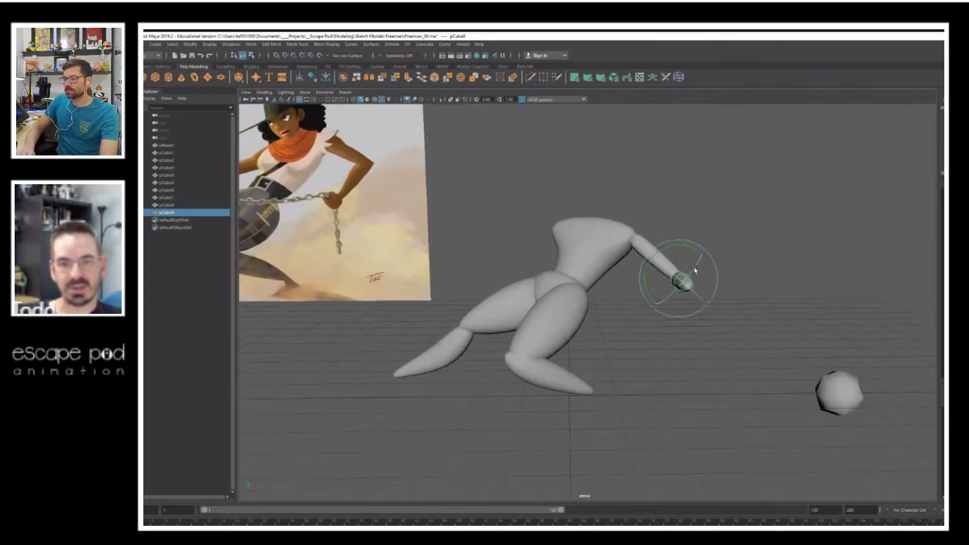
drag(695, 271, 672, 293)
Step: Shorten the forearm, adjust its bend and move it slightly so it meets the elbow
key(d)
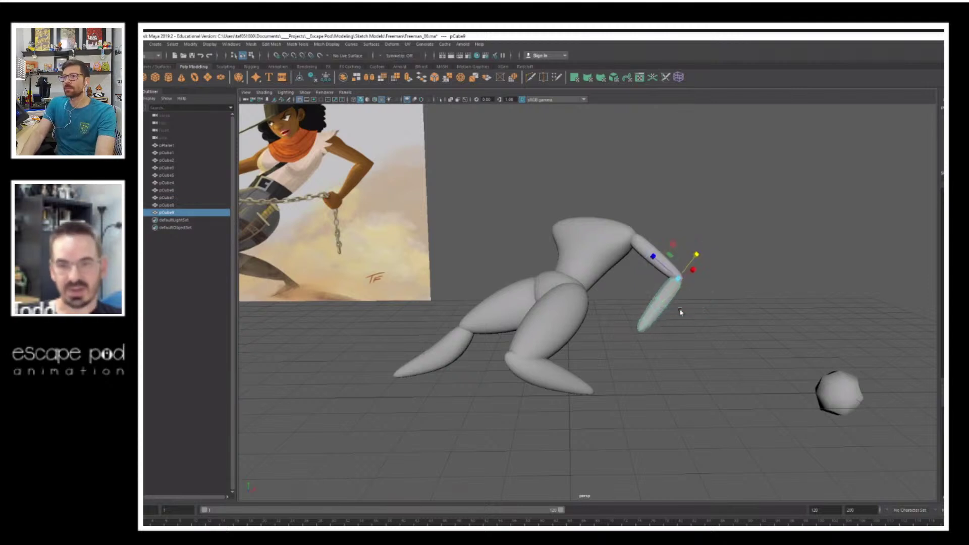
drag(694, 251, 682, 281)
key(e)
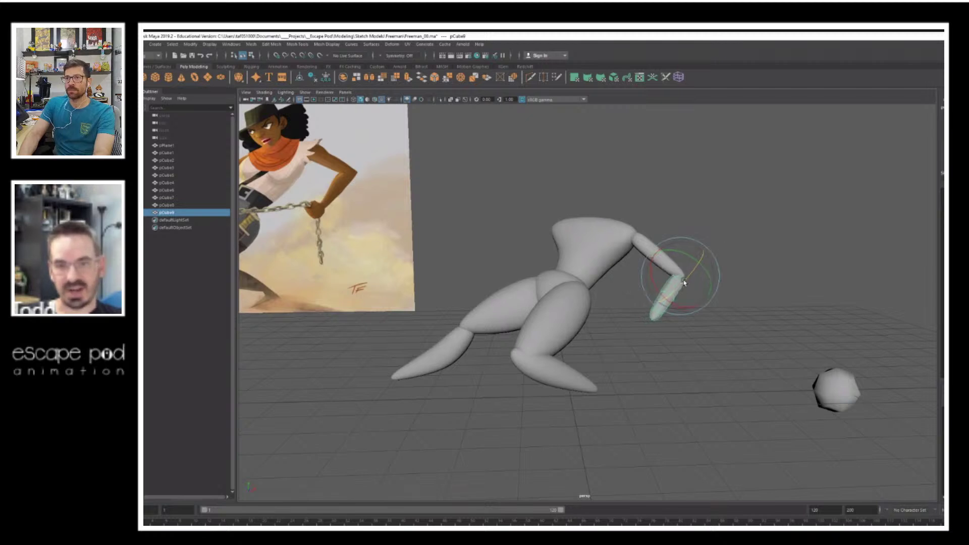
alt+drag(687, 342, 724, 246)
key(w)
drag(703, 309, 705, 303)
click(793, 261)
Step: Align the forearm's upper end with the upper arm's end as seen from the side
alt+drag(783, 279, 656, 288)
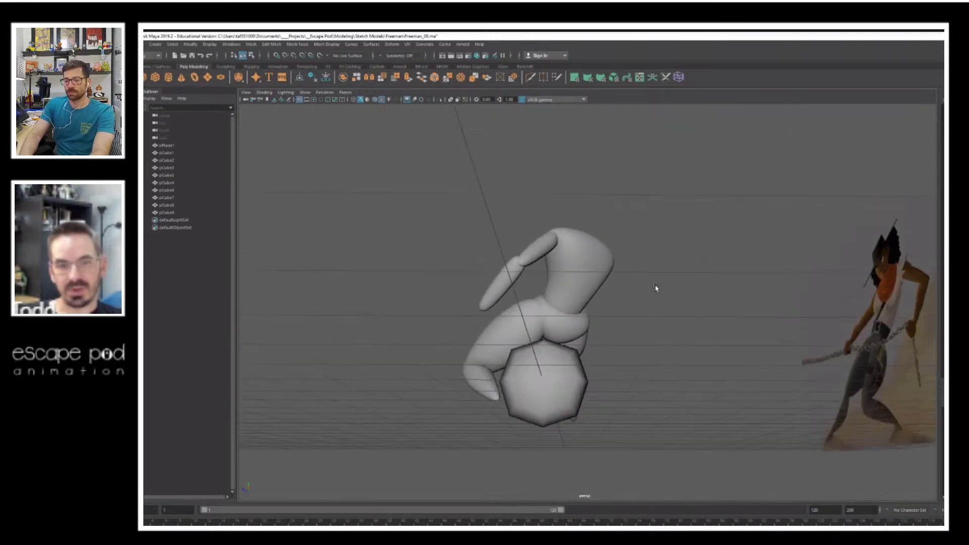
click(506, 273)
drag(521, 258, 601, 274)
alt+right_drag(602, 275, 651, 275)
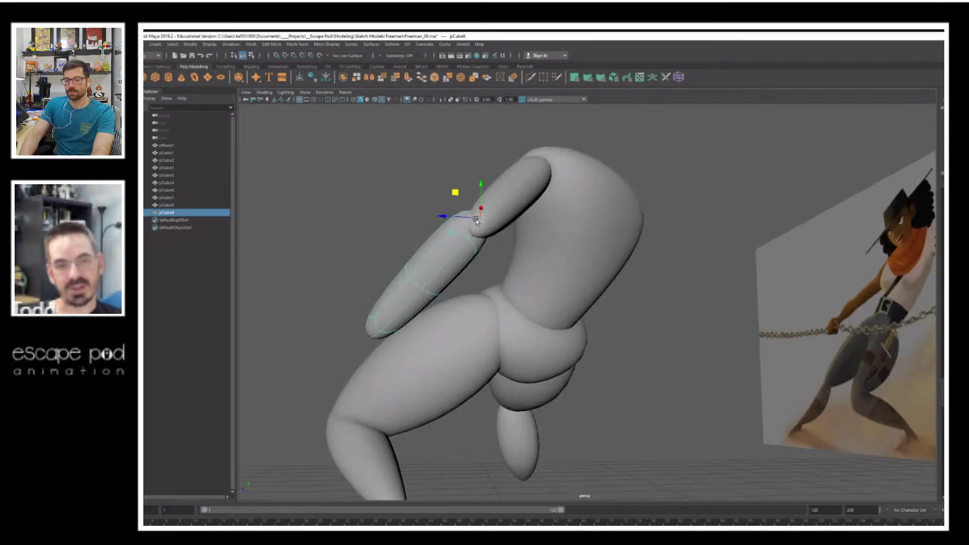
drag(477, 219, 479, 222)
click(429, 175)
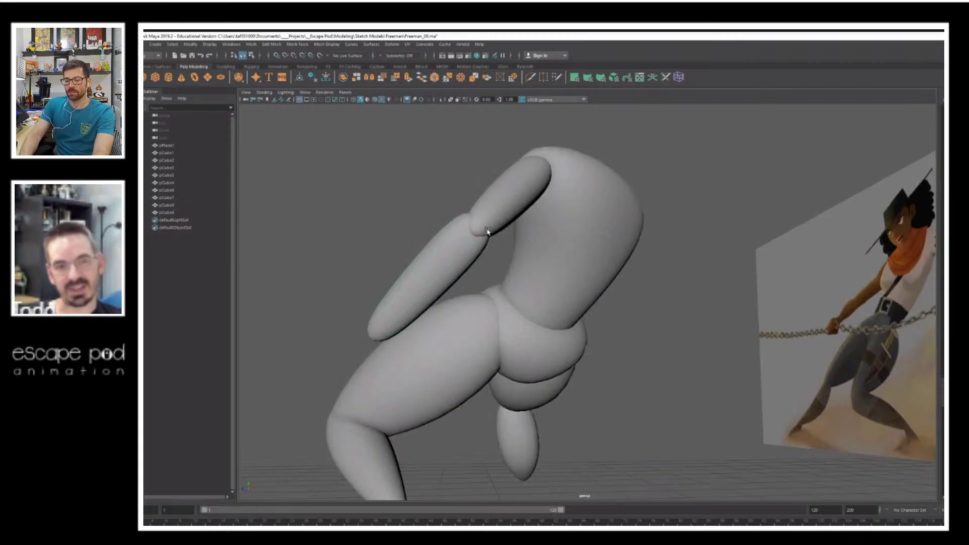
Step: Scale the upper arm's vertices at the shoulder end and return to object selection
alt+drag(628, 237, 778, 327)
alt+right_drag(778, 326, 583, 311)
alt+drag(583, 311, 595, 301)
alt+middle_drag(537, 283, 591, 296)
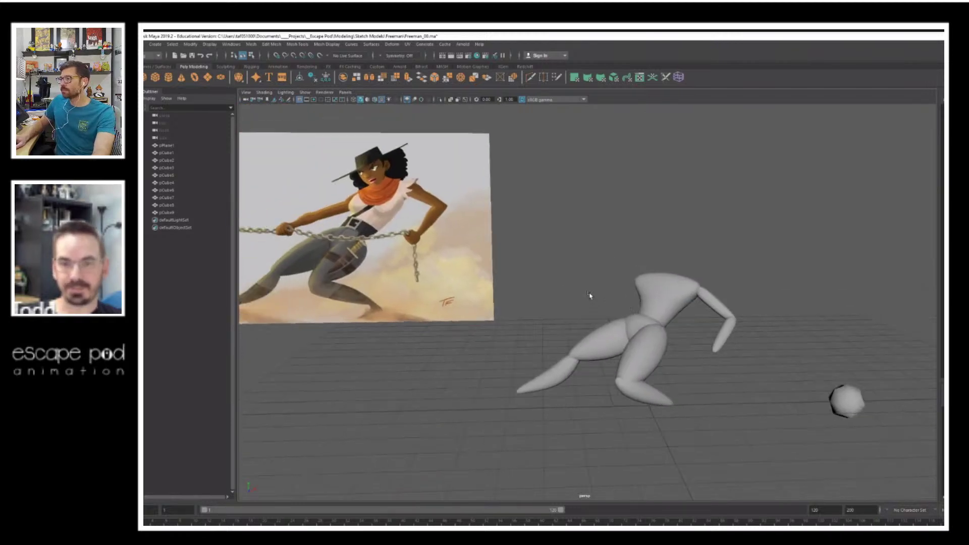
alt+right_drag(591, 296, 764, 291)
click(764, 291)
alt+middle_drag(764, 292, 684, 292)
right_drag(716, 294, 681, 291)
drag(644, 253, 689, 291)
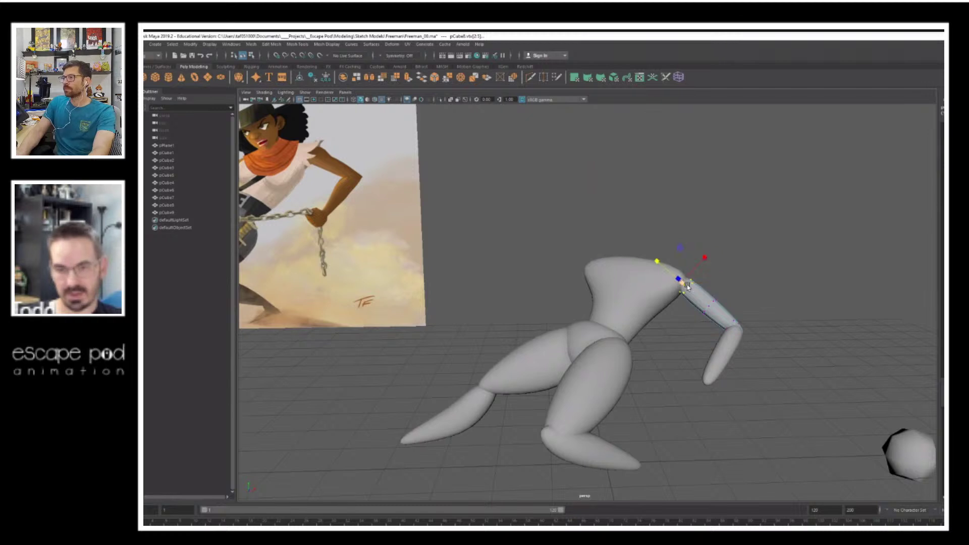
click(745, 285)
mouse_move(762, 307)
alt+mouse_down()
mouse_move(703, 311)
mouse_move(776, 323)
mouse_move(748, 302)
alt+mouse_up()
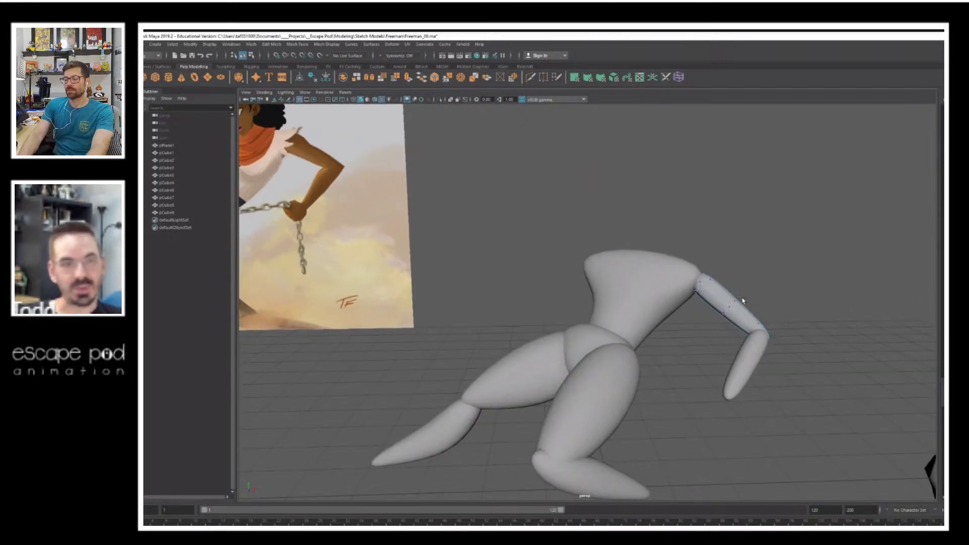
click(252, 55)
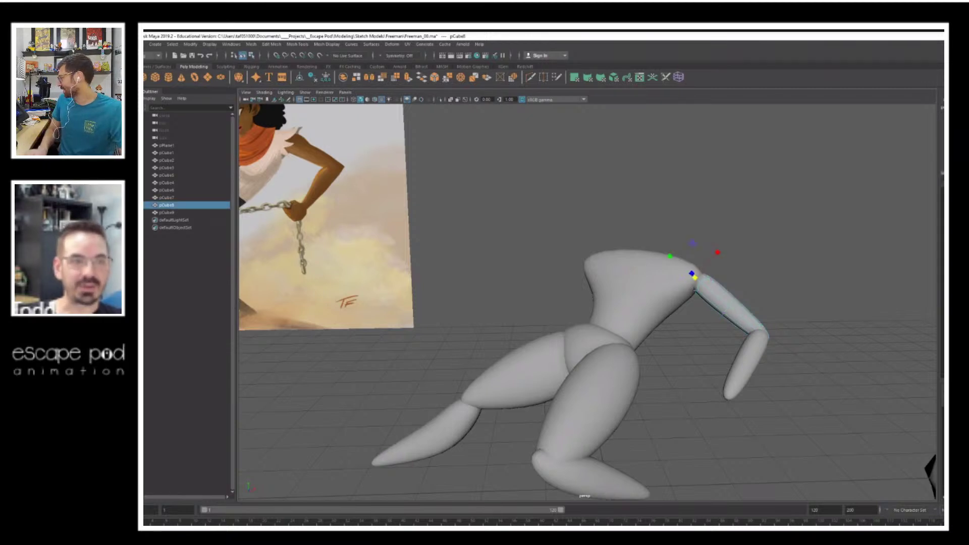
Step: Duplicate the spare ball on the floor, move the copy up beside the shoulder and display it smoothed
click(678, 166)
alt+drag(825, 259, 780, 281)
alt+middle_drag(747, 253, 684, 268)
click(880, 394)
alt+drag(848, 302, 773, 299)
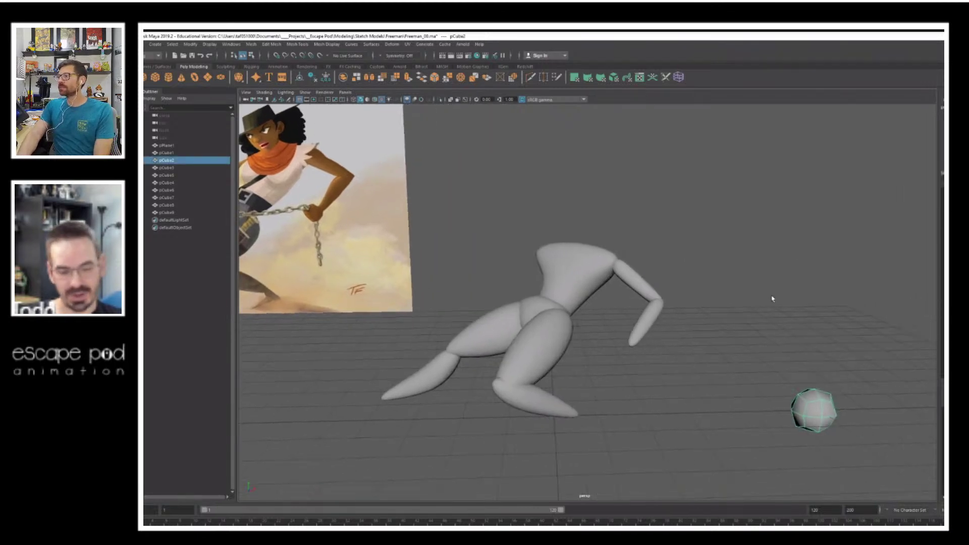
key(ctrl+d)
key(w)
drag(820, 409, 653, 263)
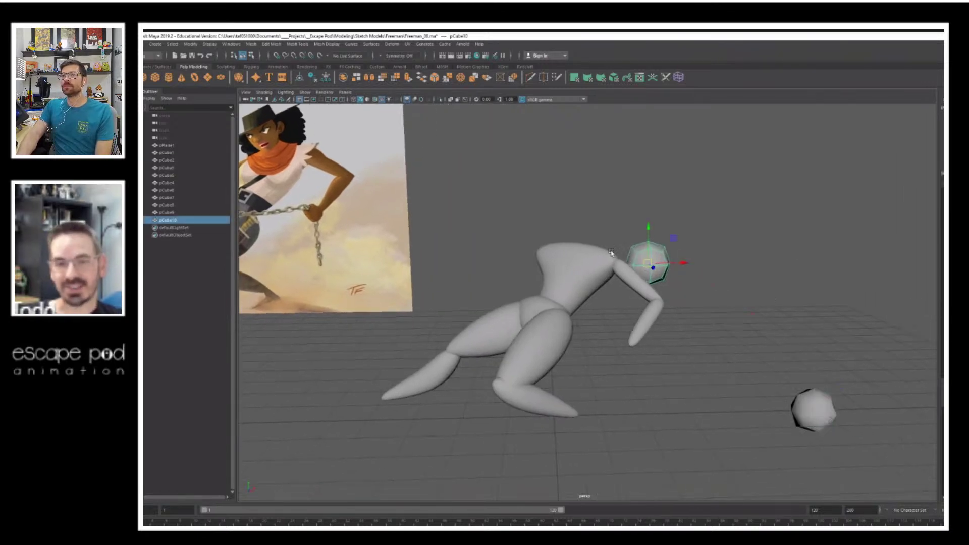
scroll(787, 308, up, 5)
key(3)
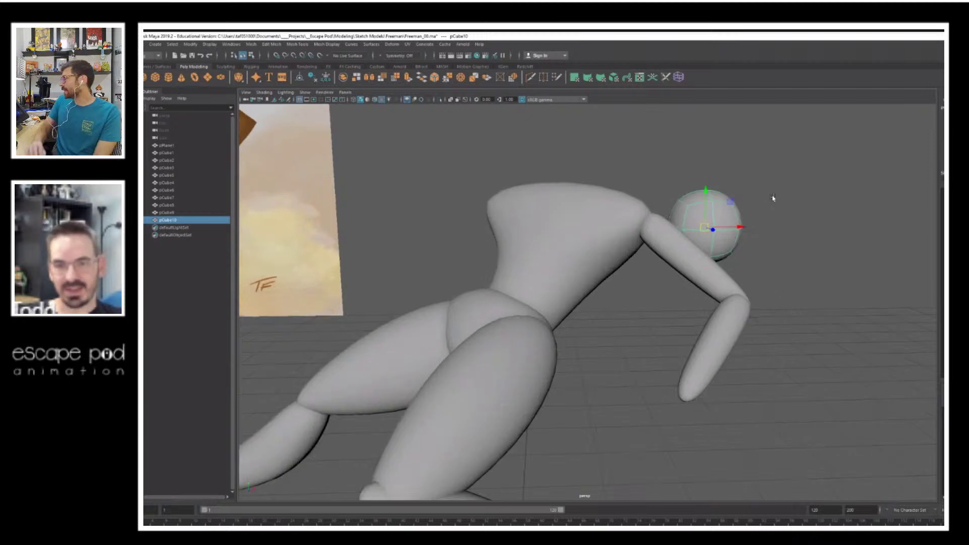
Step: Scale the new ball down into a small upright oval and move it onto the front of the torso
alt+drag(773, 198, 626, 239)
alt+right_drag(659, 238, 637, 239)
alt+middle_drag(637, 239, 639, 257)
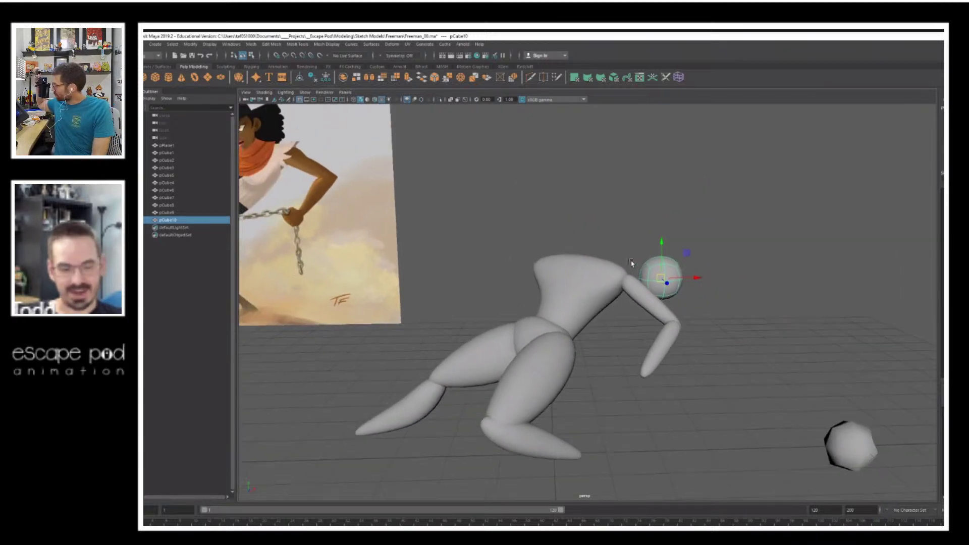
alt+right_drag(630, 260, 661, 271)
key(r)
alt+drag(685, 267, 680, 235)
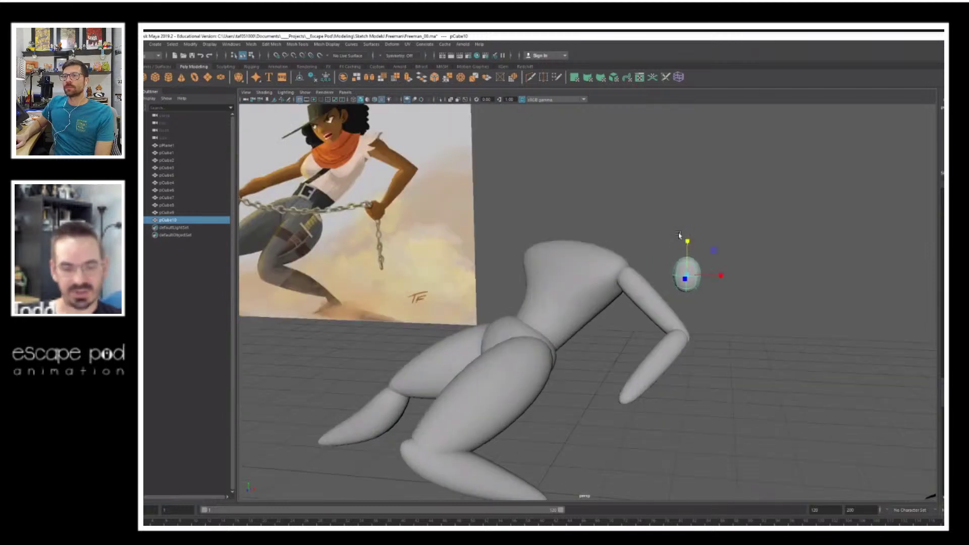
drag(687, 277, 614, 272)
key(e)
key(w)
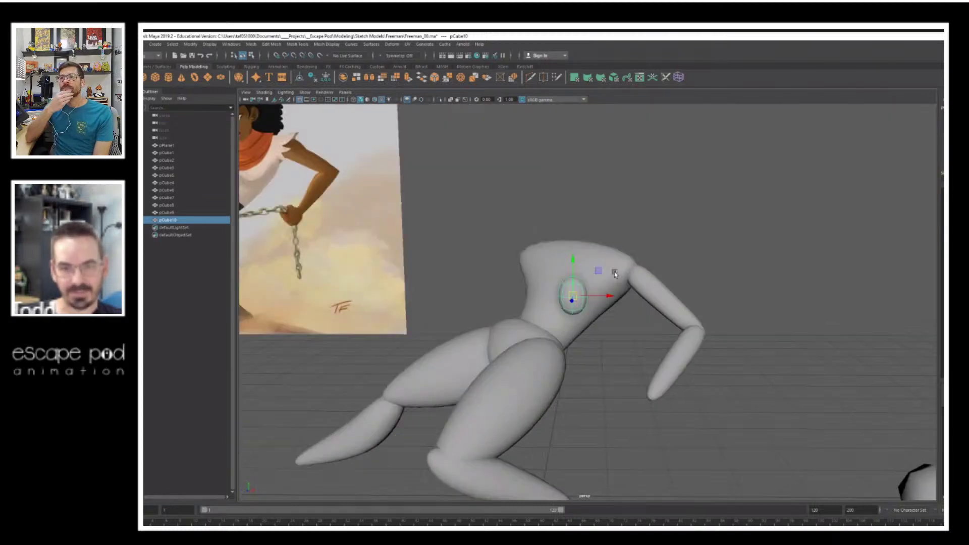
Step: Turn on Wireframe on Shaded for the viewport
scroll(578, 273, up, 4)
click(264, 92)
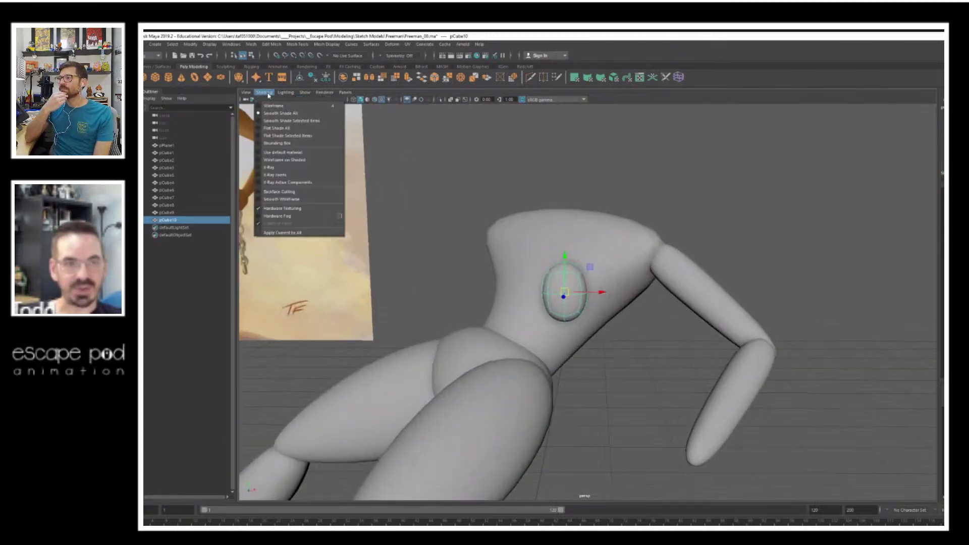
click(297, 163)
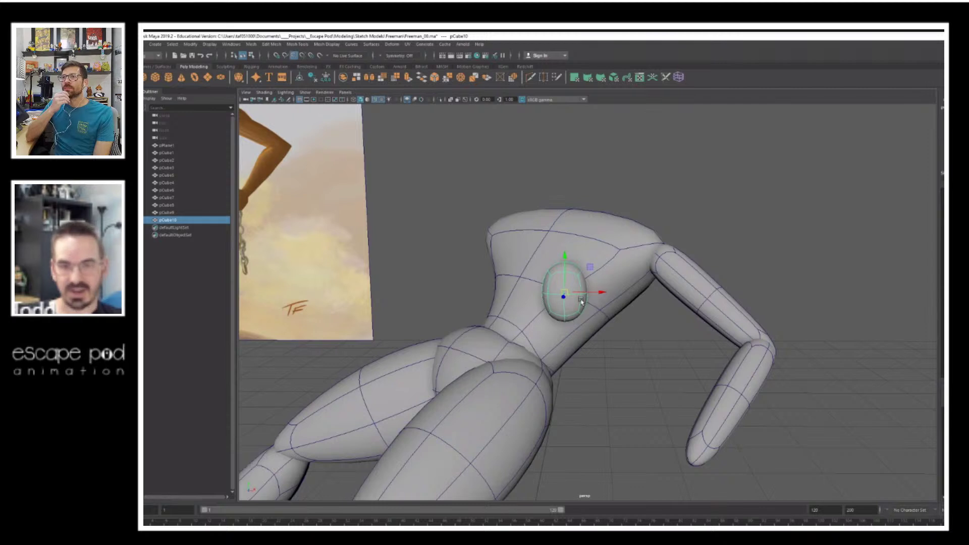
Step: Move the oval onto the shoulder, then scale and rotate it to cap the top of the upper arm
mouse_move(567, 294)
mouse_down()
mouse_move(677, 253)
mouse_move(688, 222)
mouse_move(678, 261)
mouse_move(701, 244)
mouse_move(715, 256)
mouse_move(696, 266)
mouse_move(606, 258)
mouse_up()
key(e)
alt+right_drag(606, 258, 658, 269)
key(r)
drag(597, 232, 591, 233)
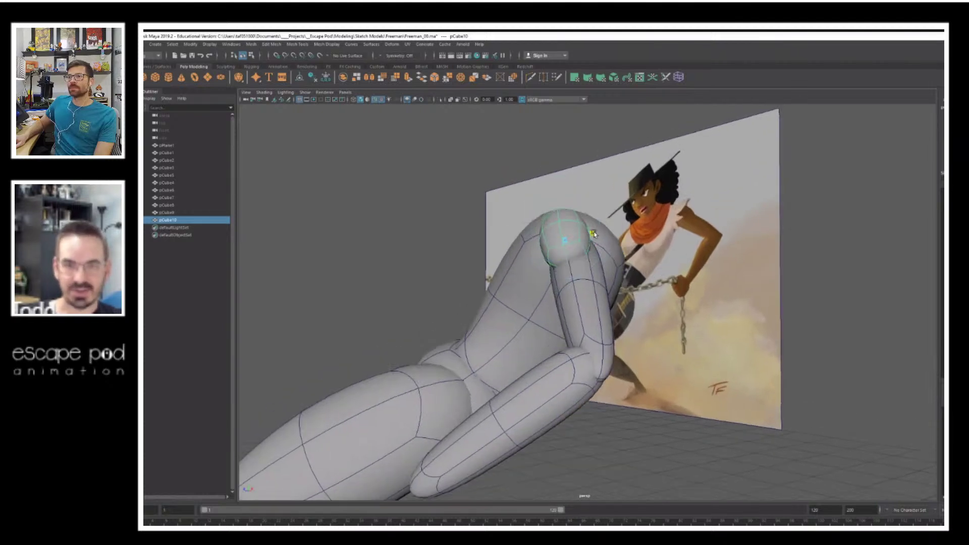
alt+drag(529, 224, 727, 236)
key(e)
key(w)
alt+drag(760, 247, 607, 296)
Step: Widen the top of the shoulder cap by scaling its upper vertices outward
click(828, 288)
mouse_move(811, 287)
alt+mouse_down()
mouse_move(612, 290)
mouse_move(721, 279)
mouse_move(673, 283)
mouse_move(662, 303)
alt+mouse_up()
scroll(689, 279, down, 3)
scroll(608, 363, up, 5)
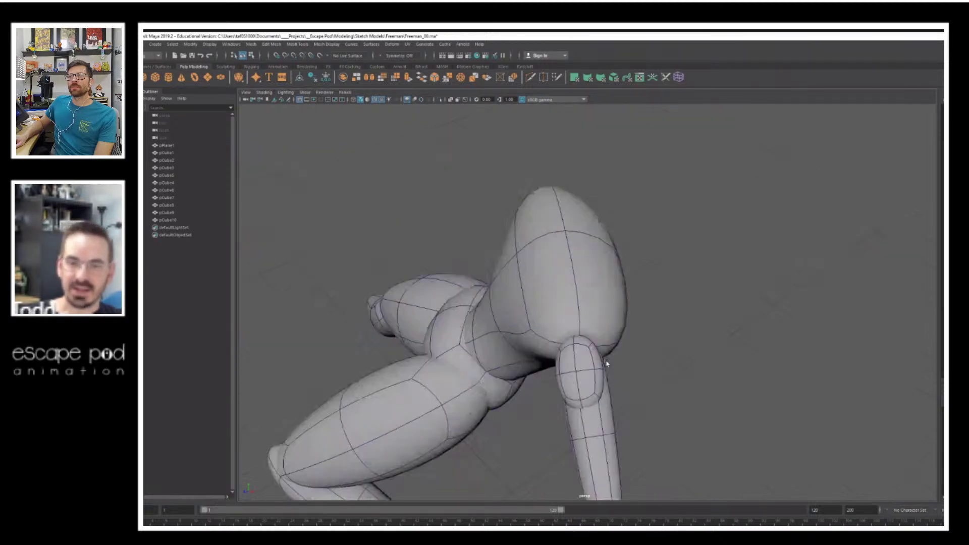
alt+middle_drag(608, 364, 705, 302)
scroll(705, 302, up, 4)
click(705, 302)
right_drag(712, 246, 690, 247)
drag(603, 186, 798, 277)
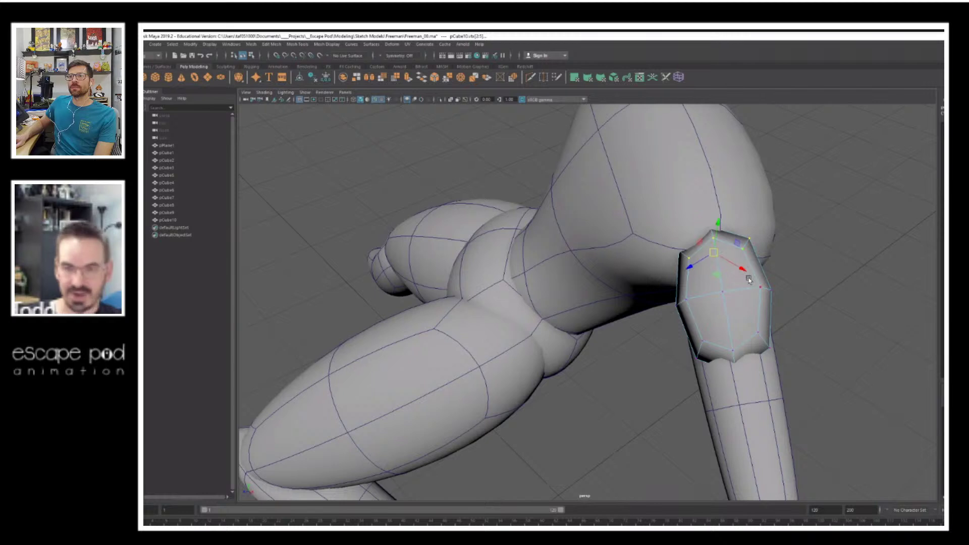
key(r)
drag(747, 247, 756, 247)
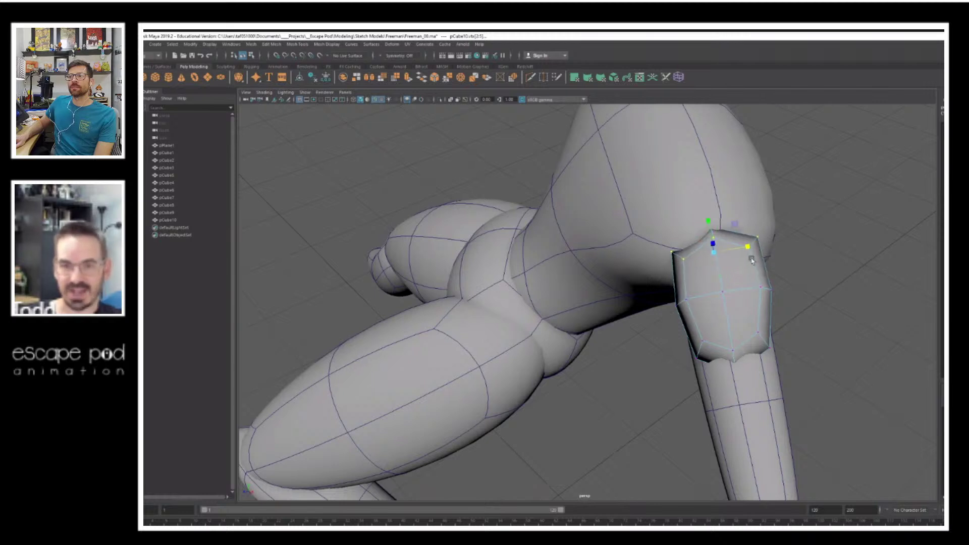
Step: Narrow the shoulder cap's lower end by scaling its bottom vertices inward
drag(673, 324, 871, 414)
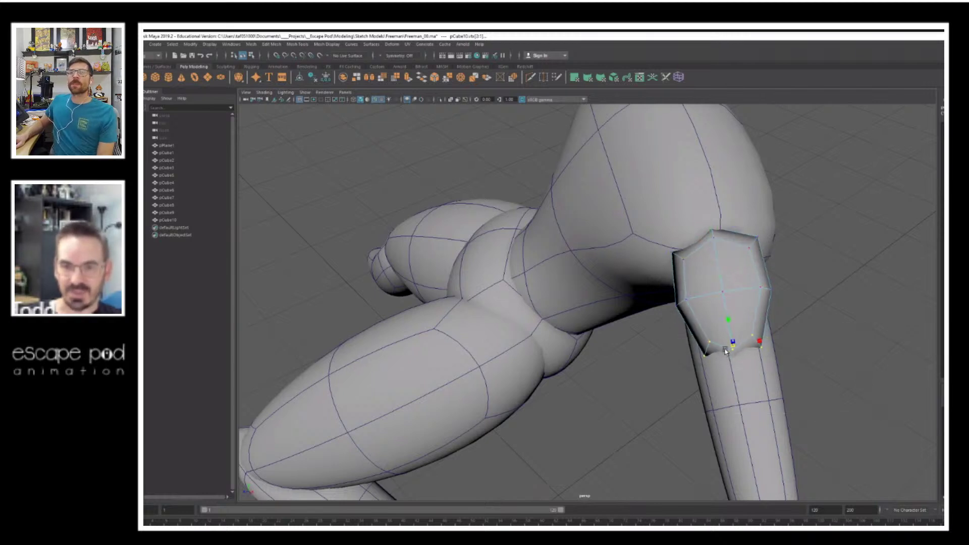
alt+drag(736, 347, 715, 244)
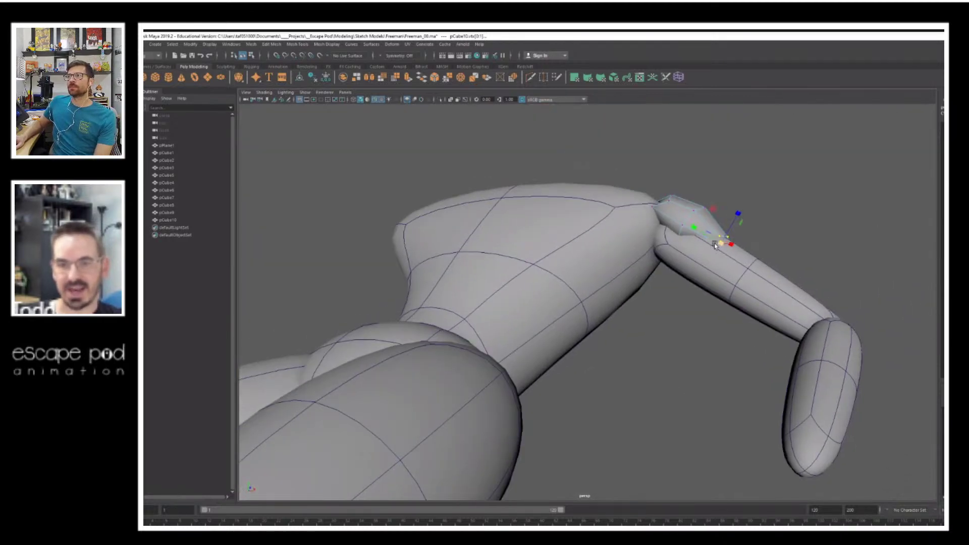
click(816, 210)
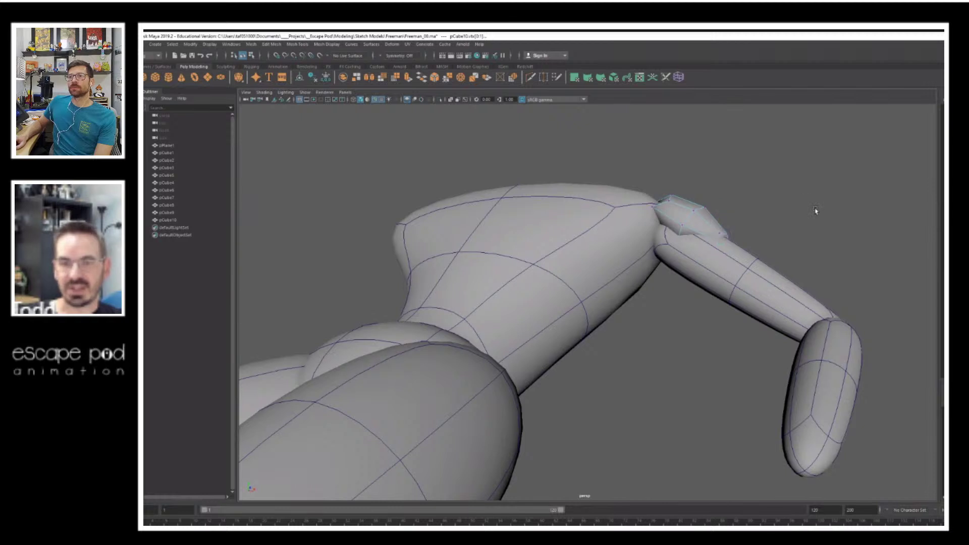
Step: Convert a side vertex selection on the shoulder cap to its middle edge loop and scale the loop narrower
alt+drag(815, 210, 755, 259)
drag(590, 286, 630, 318)
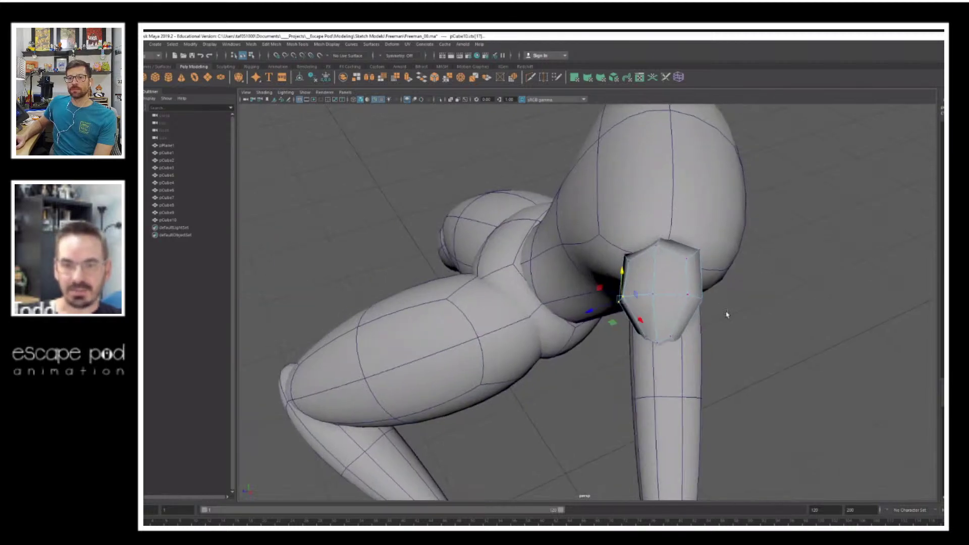
ctrl+right_drag(637, 289, 671, 294)
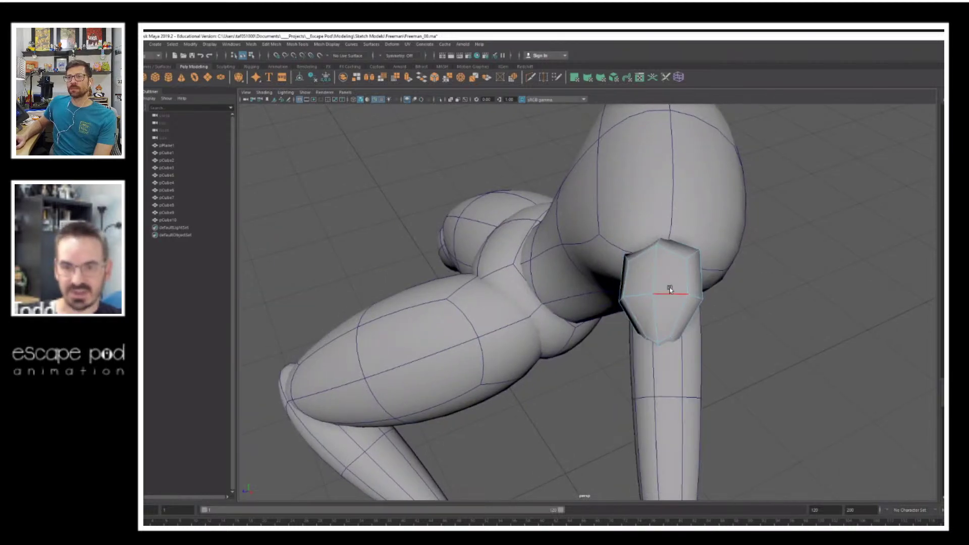
key(r)
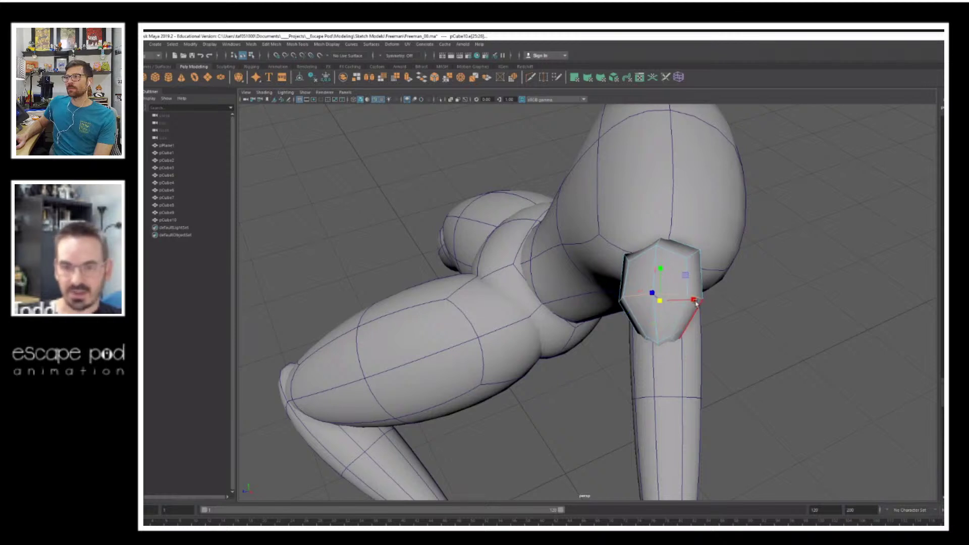
drag(694, 300, 665, 266)
key(w)
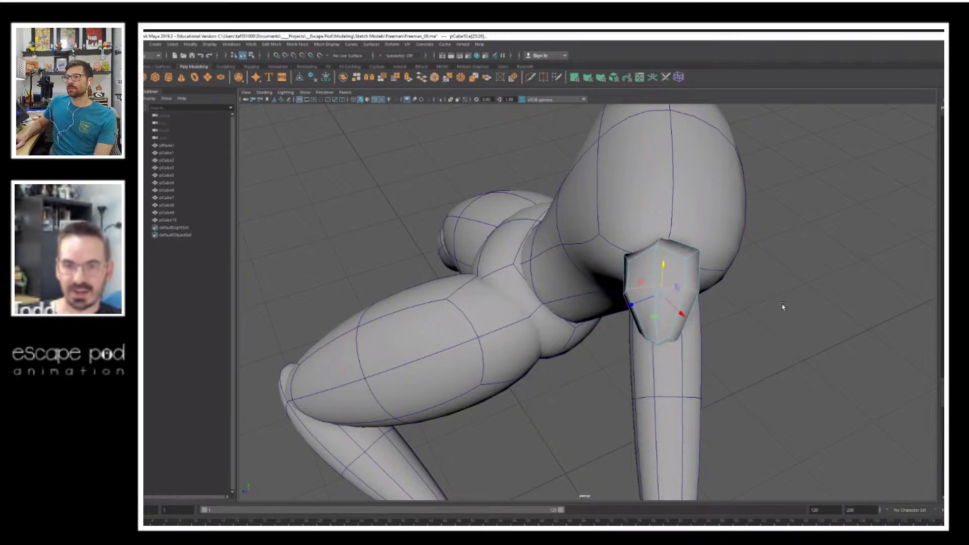
Step: Return the shoulder cap to object mode and switch it back to the smoothed display
click(781, 307)
alt+drag(710, 335, 710, 255)
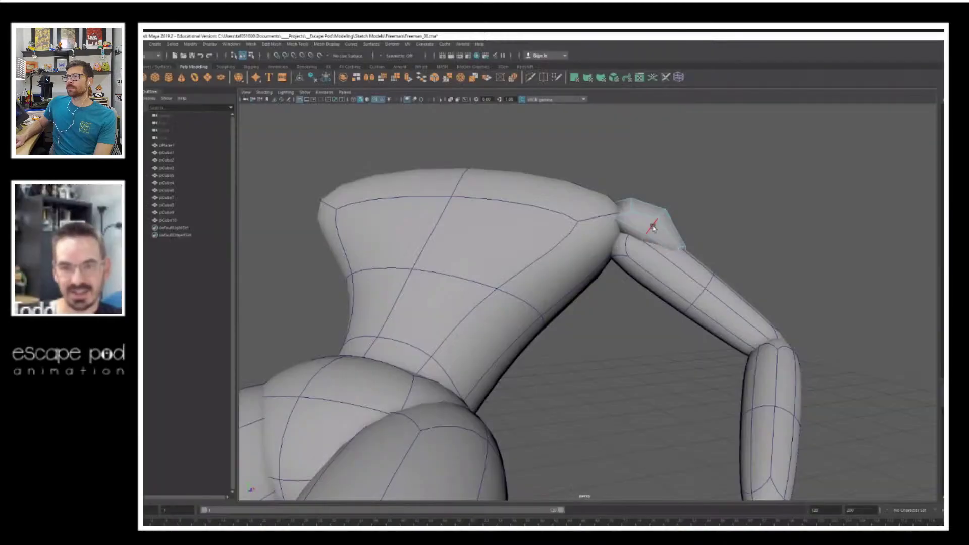
key(F8)
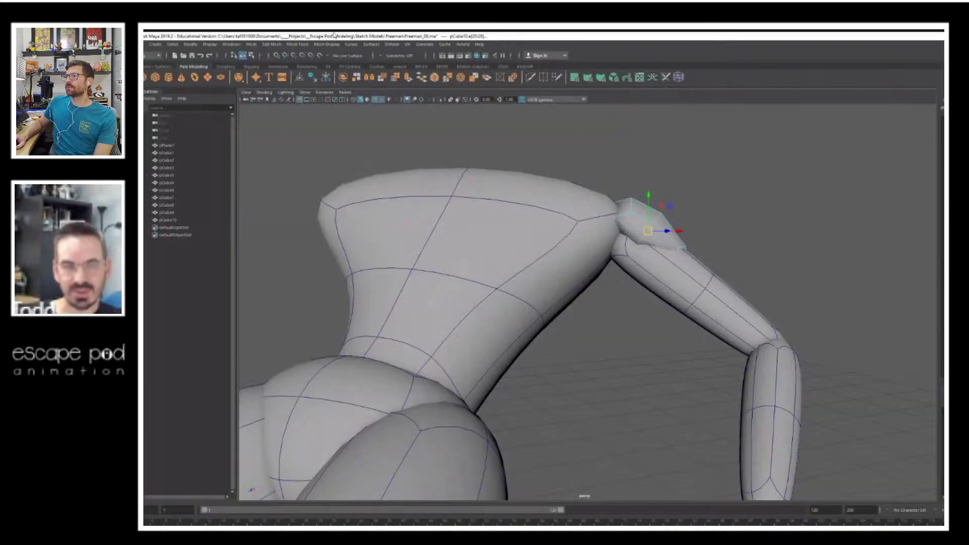
key(3)
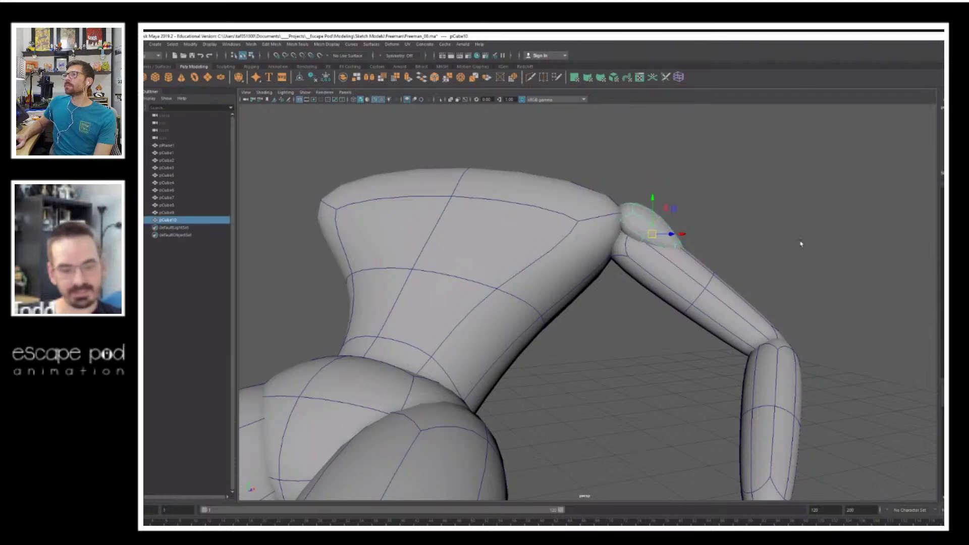
Step: Rotate the shoulder cap slightly so it sits over the top of the upper arm
click(793, 247)
alt+right_drag(781, 245, 551, 260)
alt+drag(702, 252, 598, 259)
click(609, 275)
alt+drag(560, 285, 636, 275)
alt+right_drag(636, 274, 651, 258)
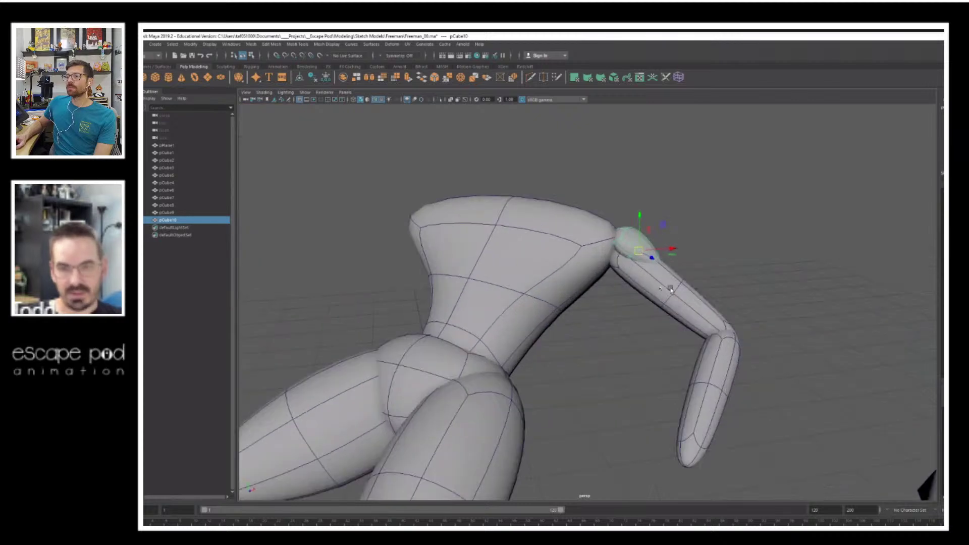
key(e)
drag(655, 225, 644, 222)
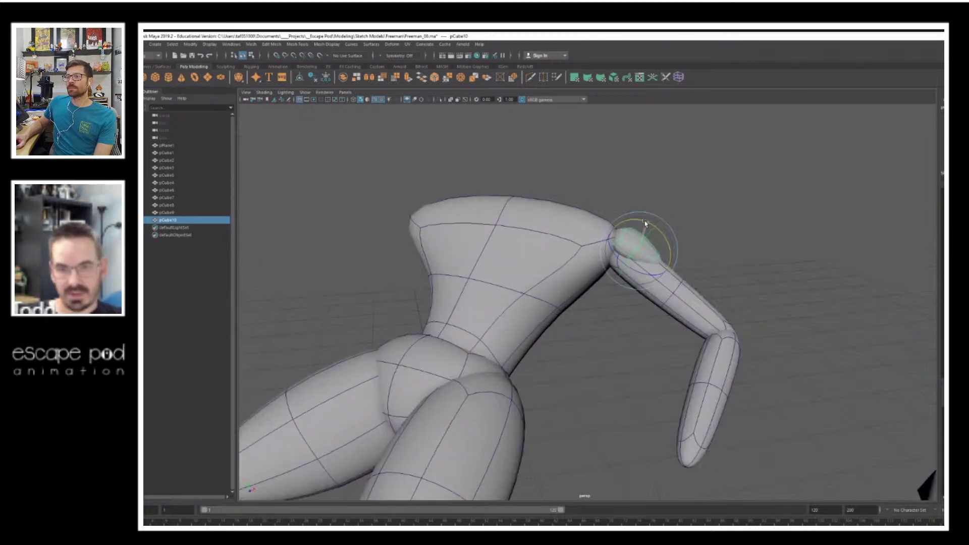
click(775, 231)
Step: Compare the sketch body's pose with the reference image, checking the front thigh from above and from the side
scroll(652, 256, down, 6)
alt+drag(655, 238, 503, 272)
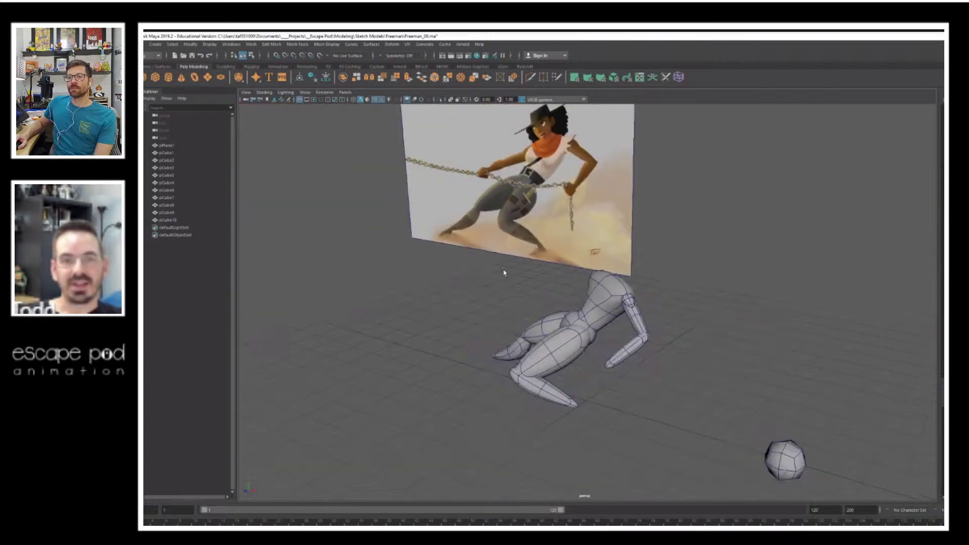
alt+right_drag(504, 273, 500, 266)
alt+drag(500, 266, 531, 259)
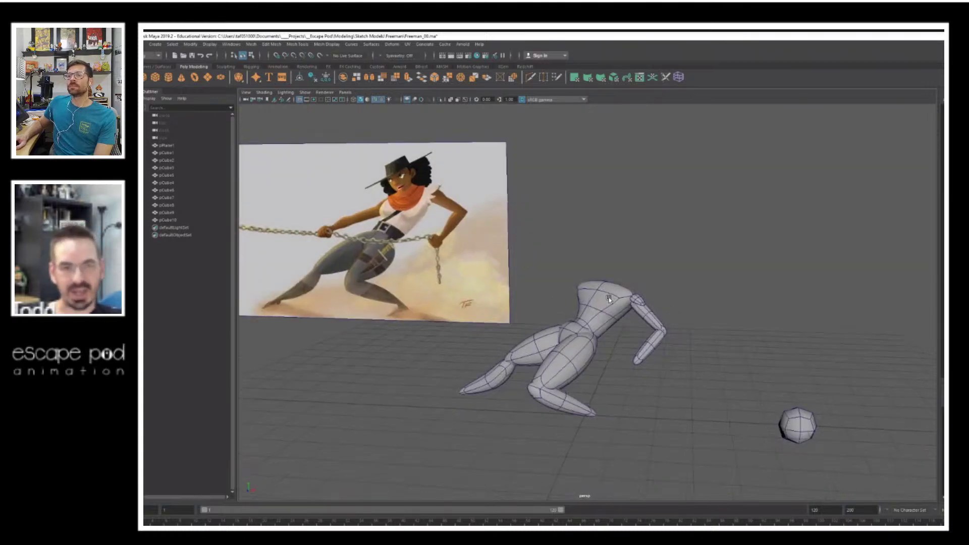
alt+right_drag(530, 284, 603, 296)
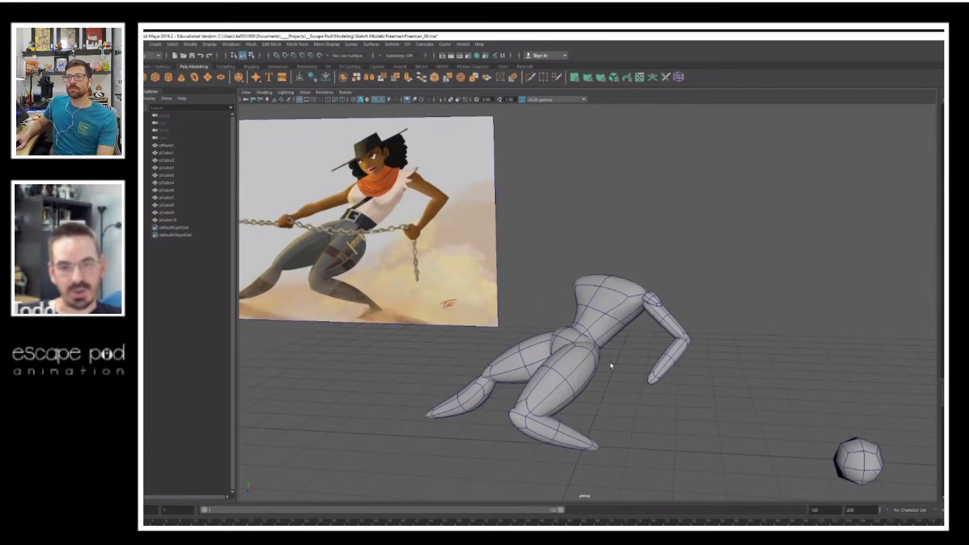
alt+drag(611, 365, 649, 266)
click(553, 365)
click(625, 303)
key(e)
key(w)
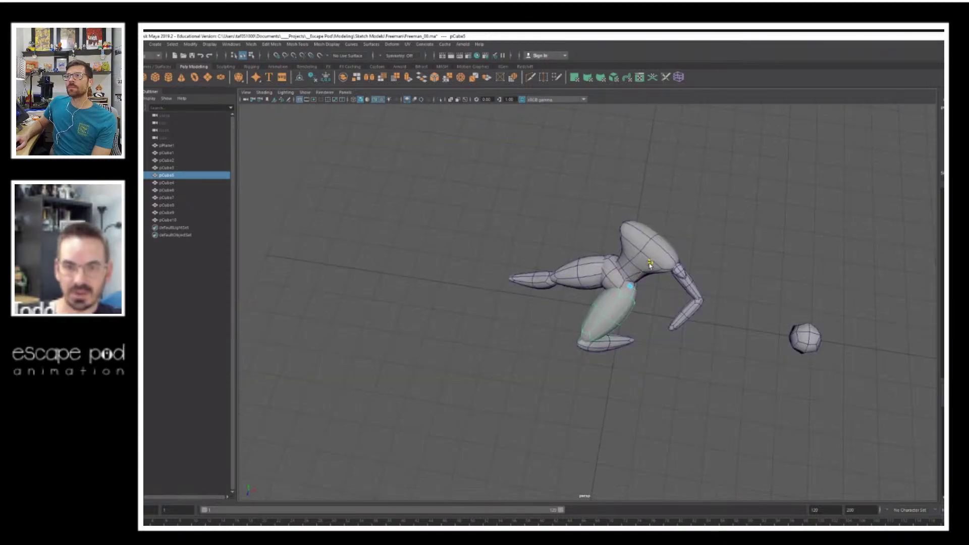
alt+drag(621, 295, 631, 260)
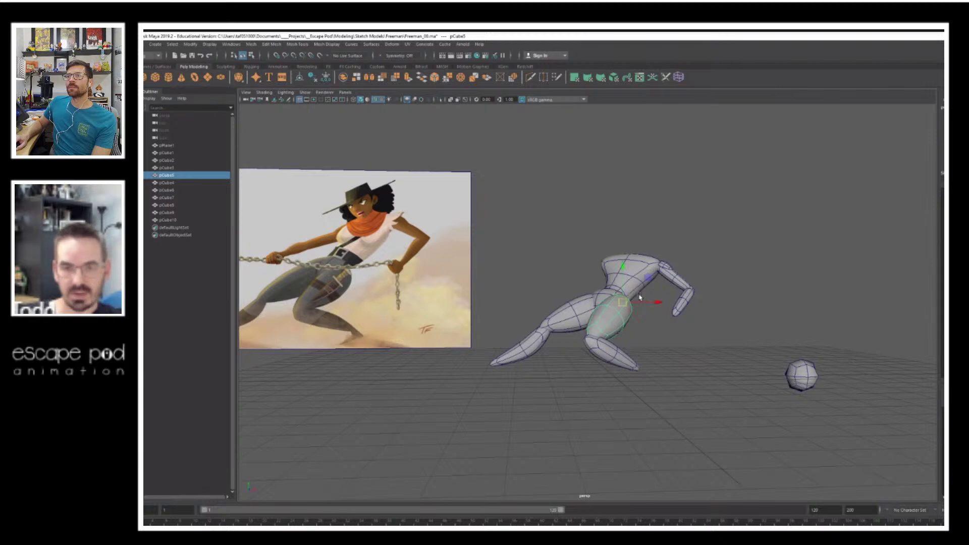
key(e)
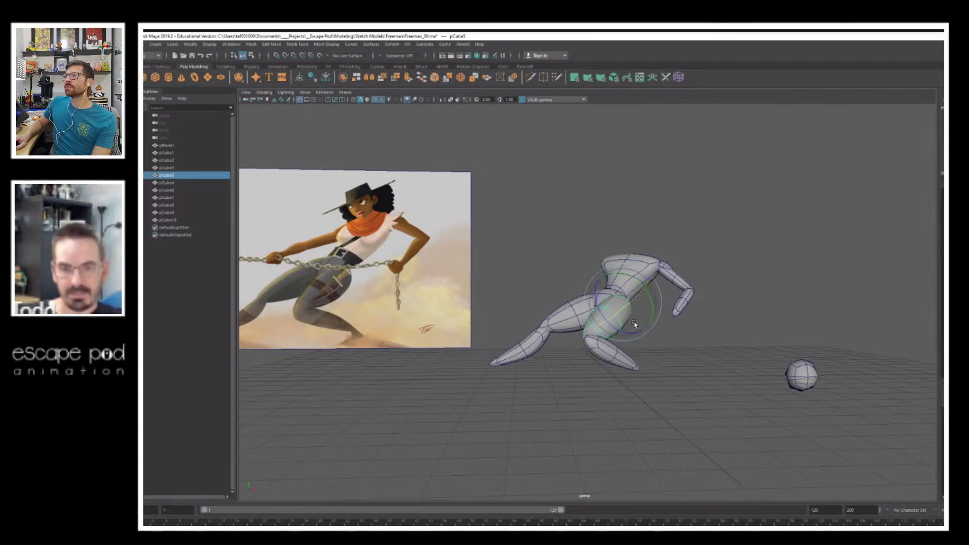
Step: Examine the bent front shin and the whole figure from several angles against the reference image
click(605, 356)
alt+drag(659, 368, 638, 339)
key(w)
key(e)
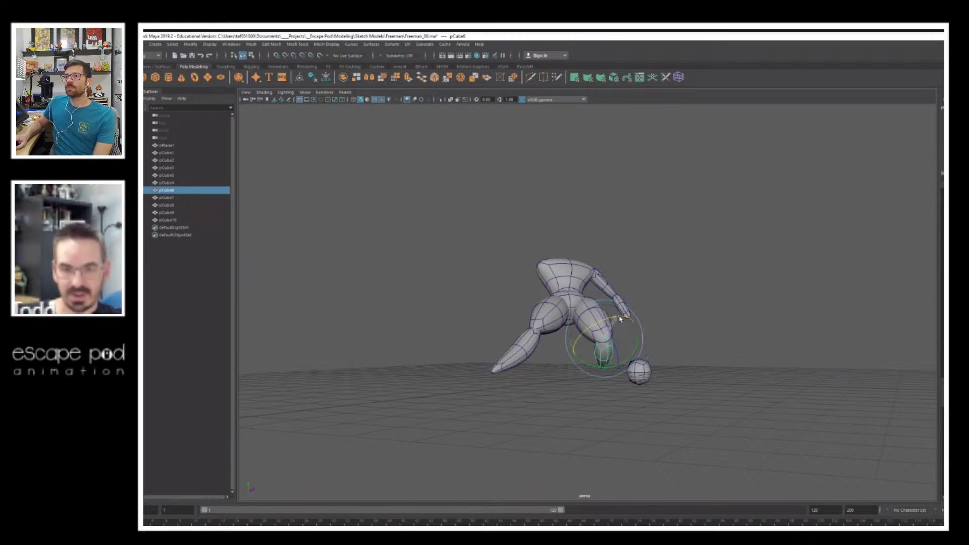
mouse_move(603, 312)
alt+mouse_down()
mouse_move(621, 313)
mouse_move(547, 315)
mouse_move(594, 325)
alt+mouse_up()
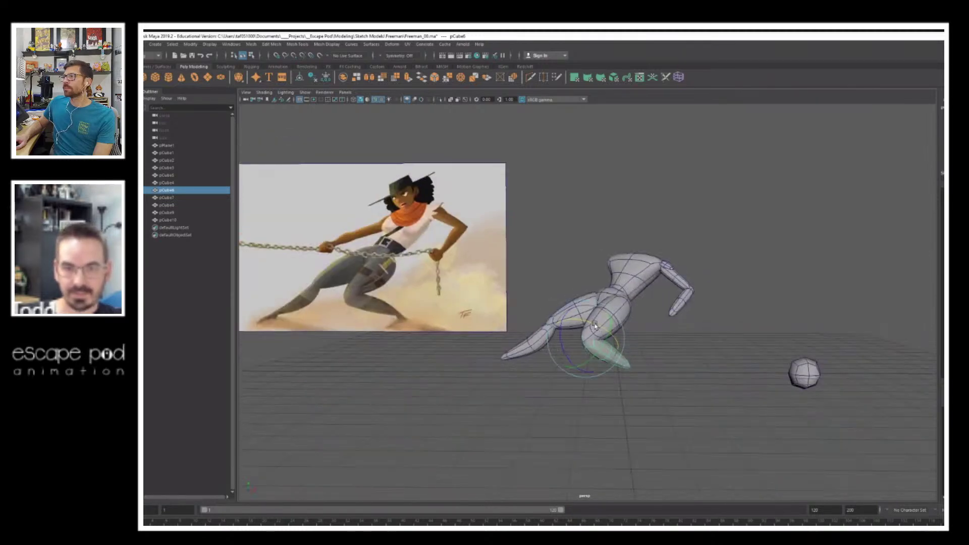
key(r)
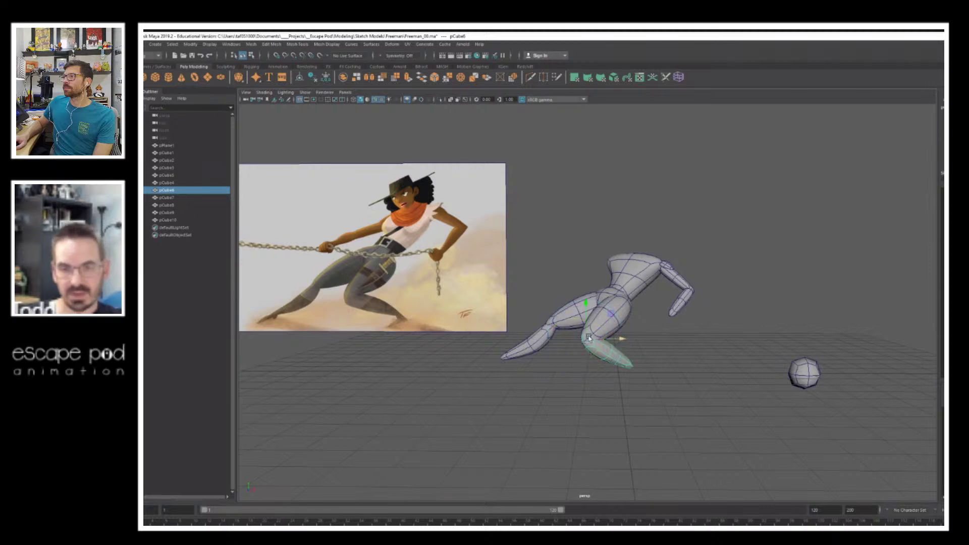
click(784, 222)
alt+right_drag(579, 252, 738, 274)
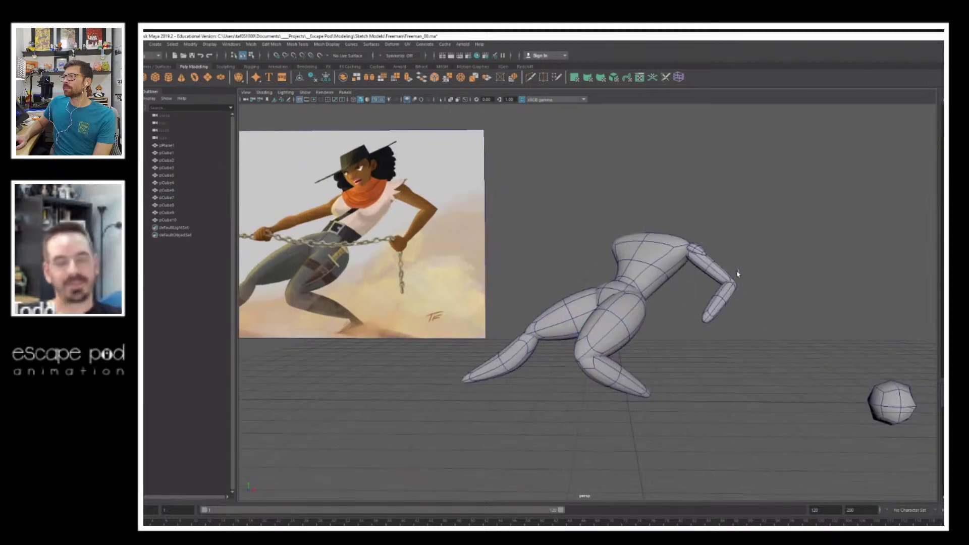
alt+middle_drag(738, 274, 630, 293)
alt+drag(562, 252, 613, 259)
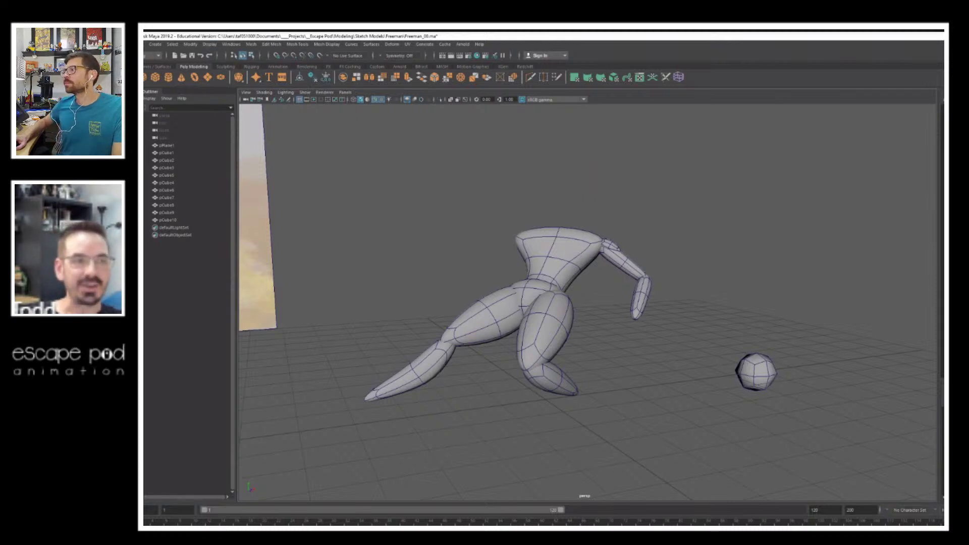
Step: Inspect the torso's edges and its middle edge loop, then return it to object mode and deselect it
alt+drag(573, 216, 581, 238)
click(516, 252)
alt+right_drag(495, 255, 536, 232)
click(524, 273)
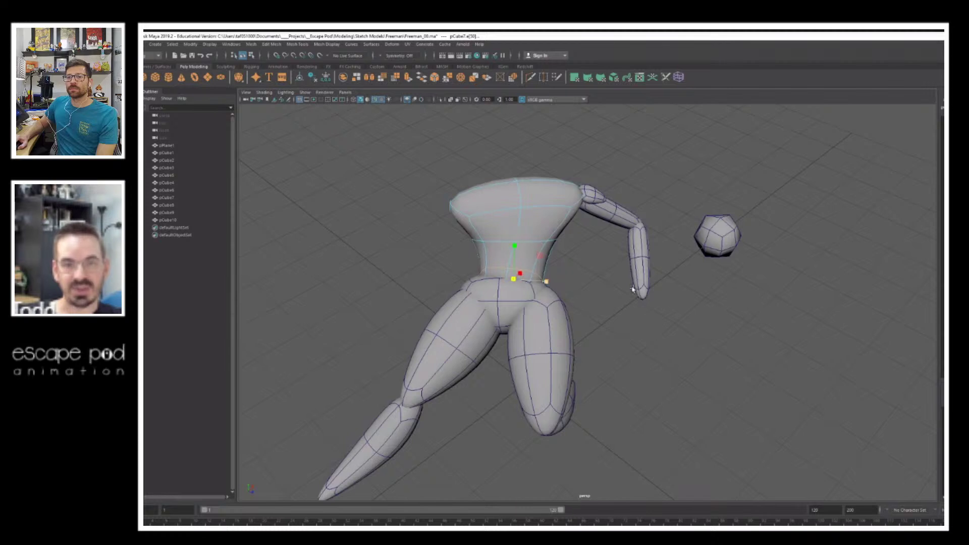
click(649, 288)
double_click(538, 241)
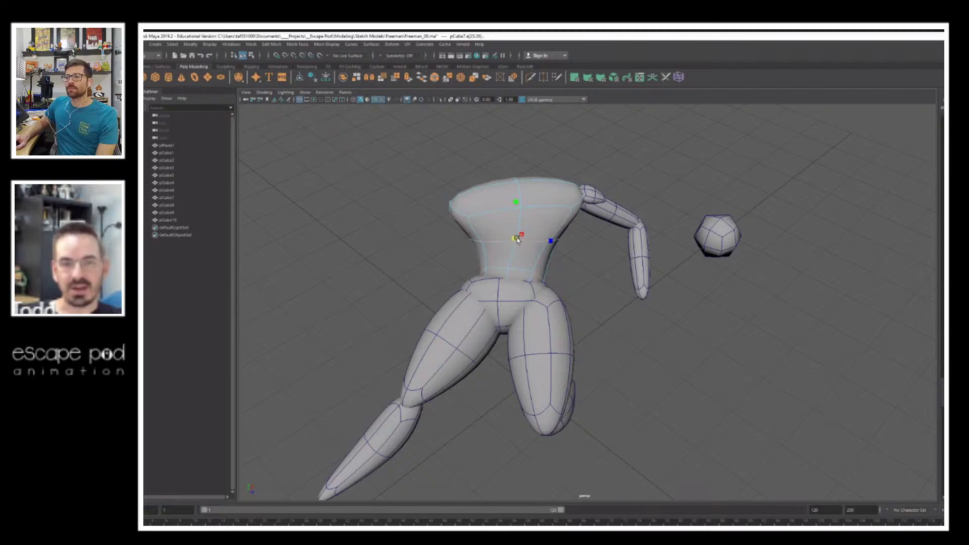
click(581, 265)
click(243, 55)
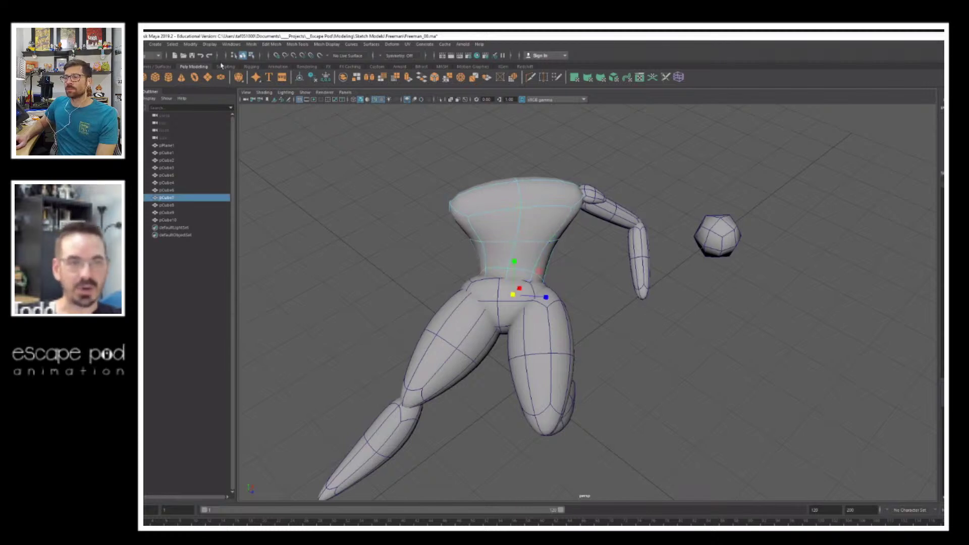
click(669, 269)
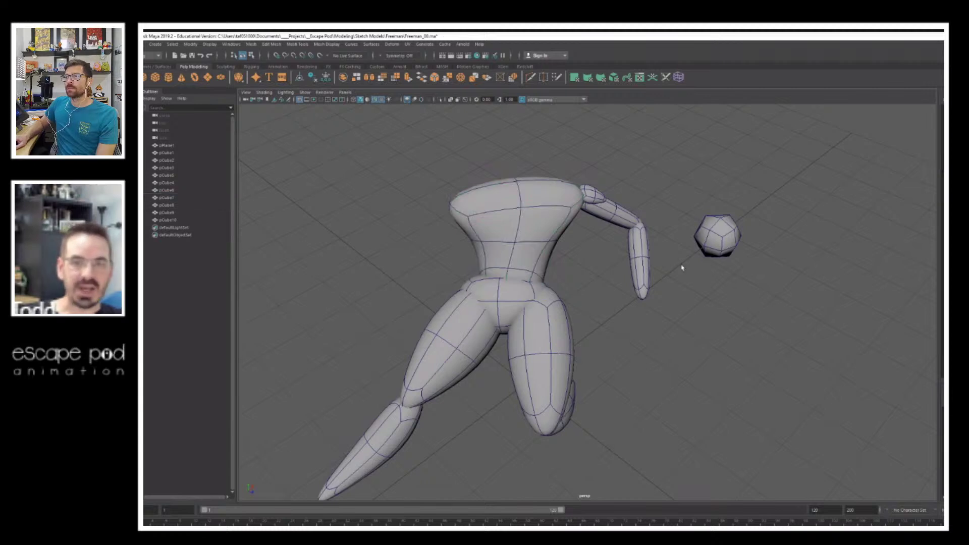
Step: Duplicate the spare smoothed cube beside the figure and raise the copy straight above it
alt+drag(681, 267, 935, 460)
alt+drag(618, 234, 633, 234)
alt+right_drag(633, 233, 601, 264)
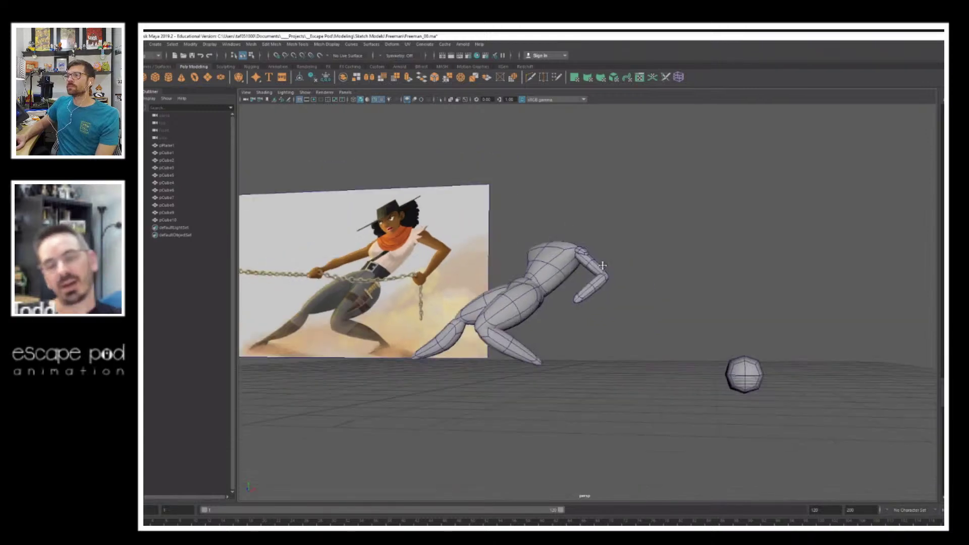
alt+middle_drag(741, 362, 686, 359)
click(688, 360)
key(ctrl+d)
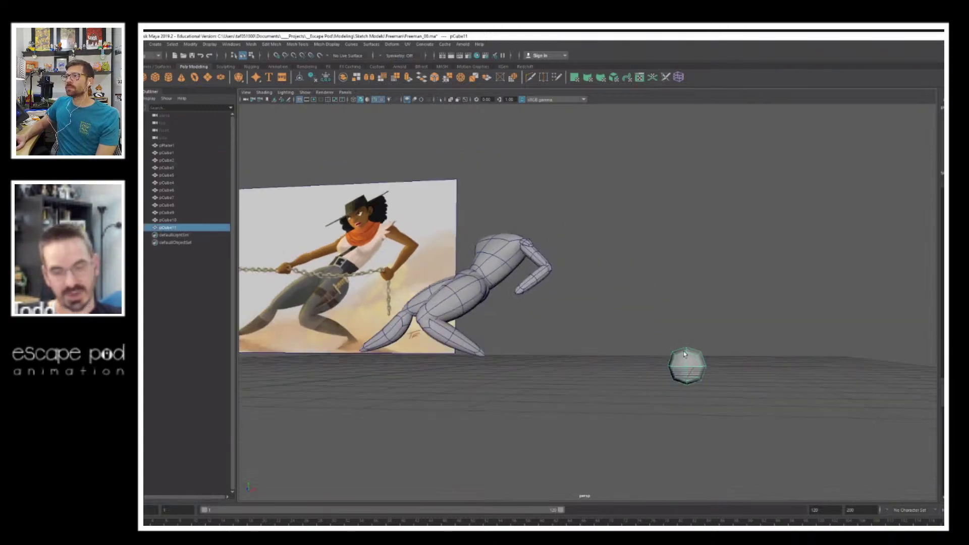
drag(687, 335, 687, 217)
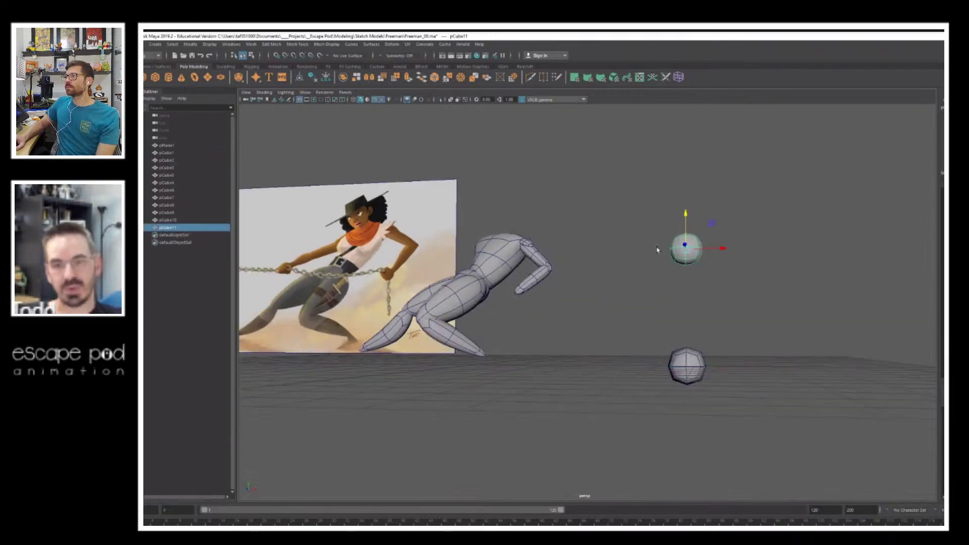
Step: Assign a new Lambert material to the raised ball and colour it yellow-green
alt+right_drag(651, 237, 842, 295)
alt+middle_drag(823, 218, 608, 294)
alt+right_drag(607, 295, 793, 325)
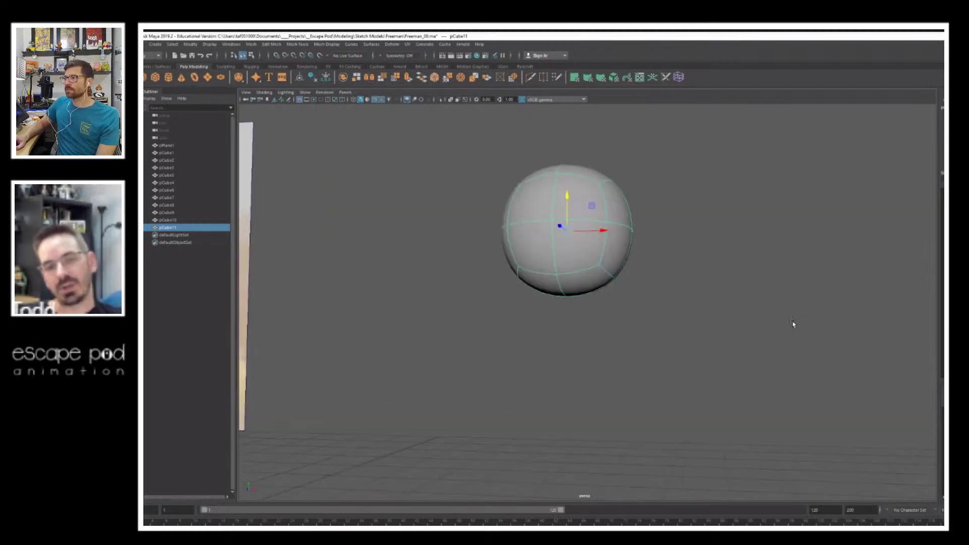
alt+drag(560, 211, 621, 239)
key(q)
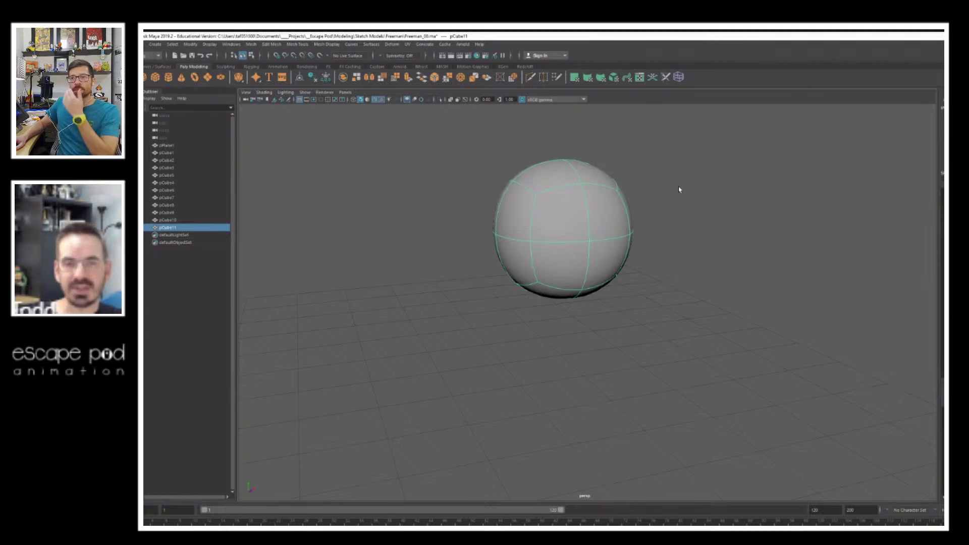
alt+right_drag(697, 192, 681, 211)
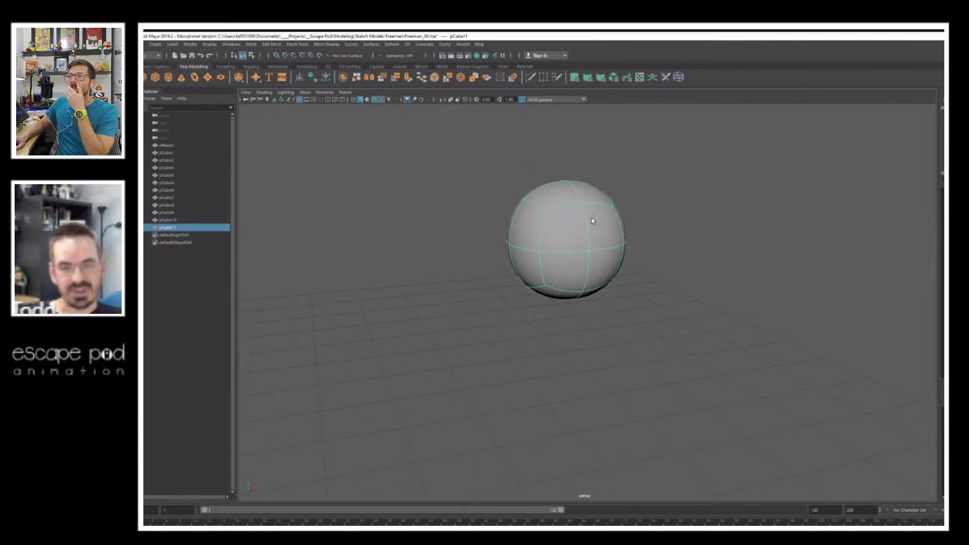
right_drag(592, 218, 601, 410)
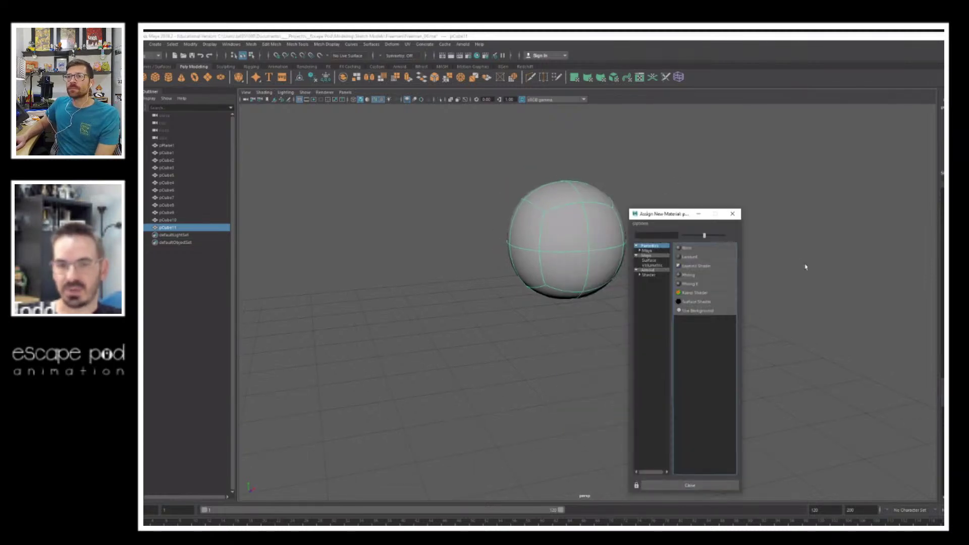
click(695, 258)
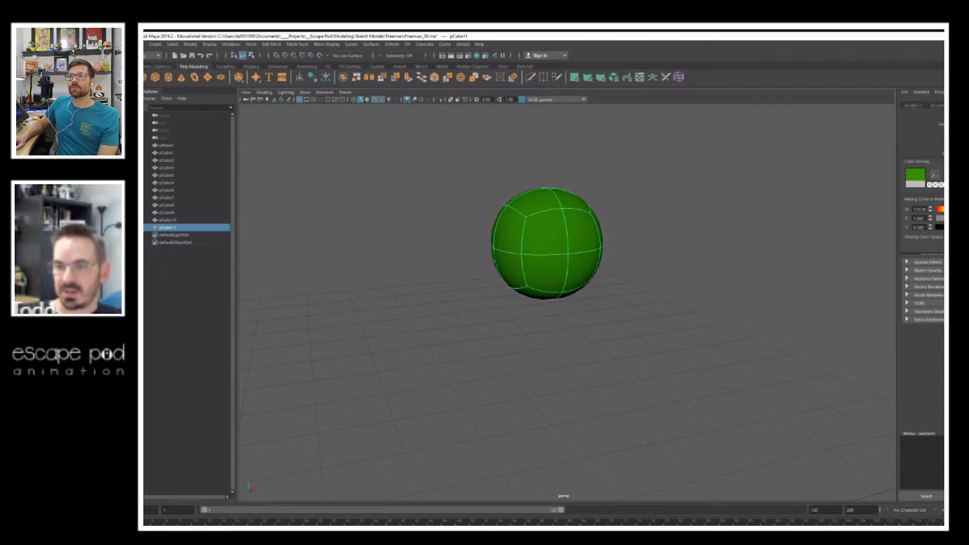
click(723, 207)
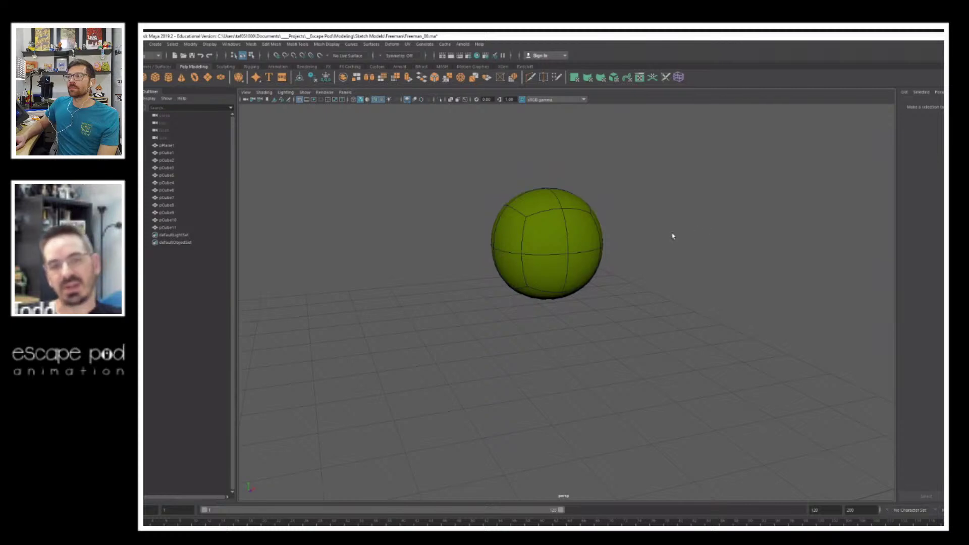
Step: Turn off Wireframe on Shaded in the viewport and select the green ball
alt+drag(673, 236, 642, 221)
click(275, 101)
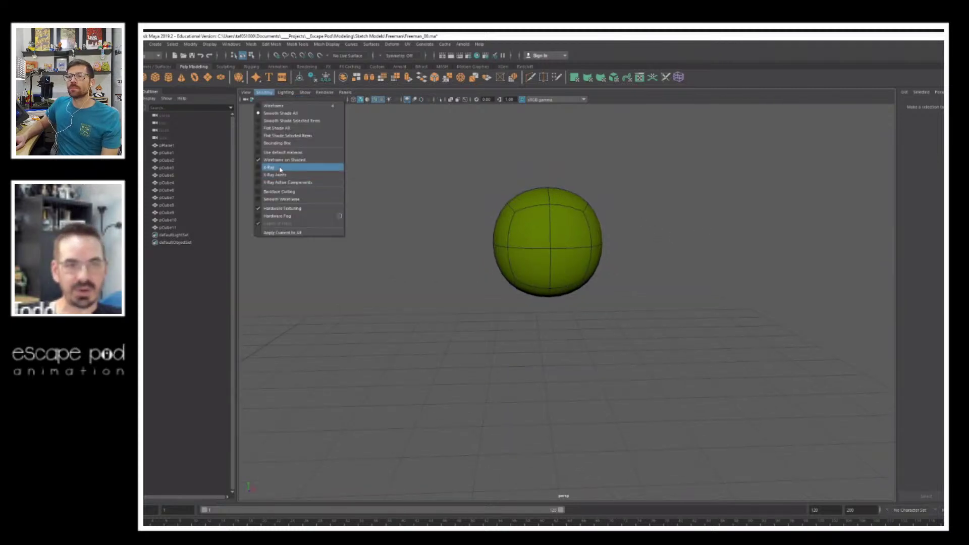
click(279, 160)
alt+right_drag(366, 209, 524, 231)
alt+middle_drag(523, 232, 551, 277)
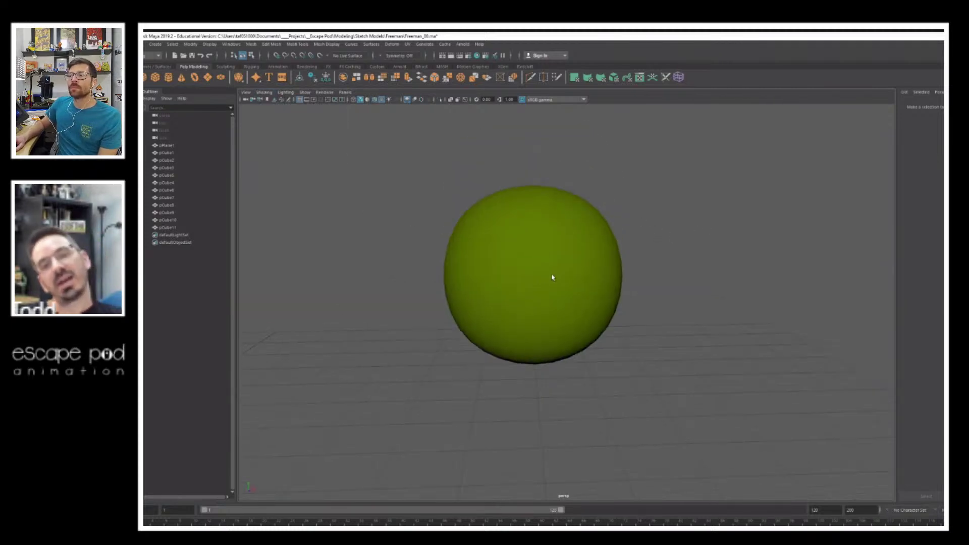
click(560, 209)
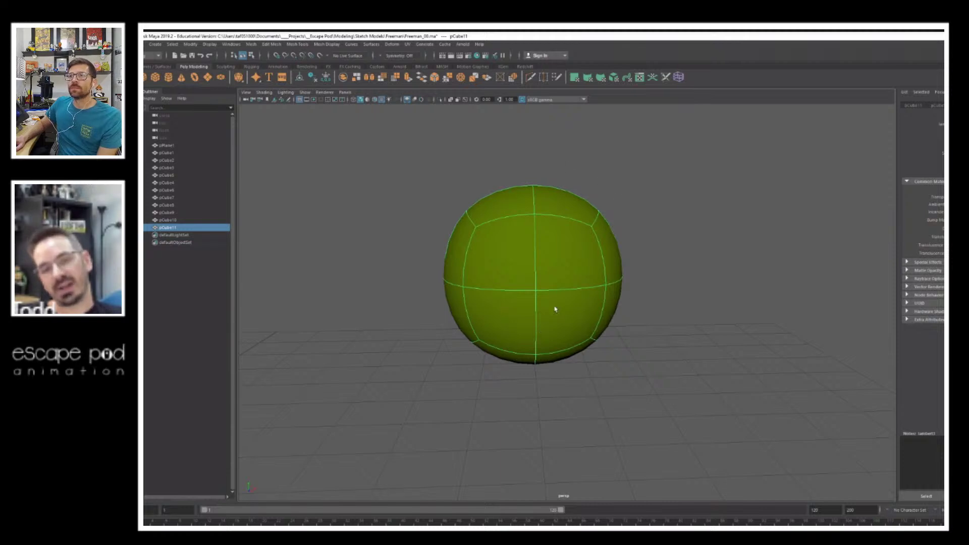
Step: Duplicate the green ball, scale the copy down slightly and offset it so it bulges out of the original's front side
alt+right_drag(765, 181, 554, 246)
alt+drag(553, 247, 596, 227)
alt+right_drag(530, 251, 590, 250)
alt+drag(565, 250, 595, 241)
key(ctrl+d)
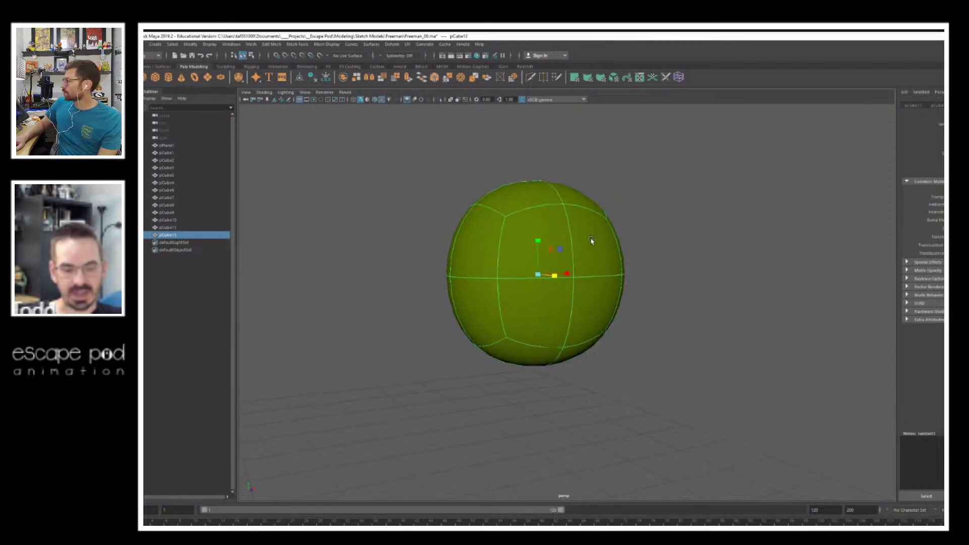
drag(538, 274, 528, 279)
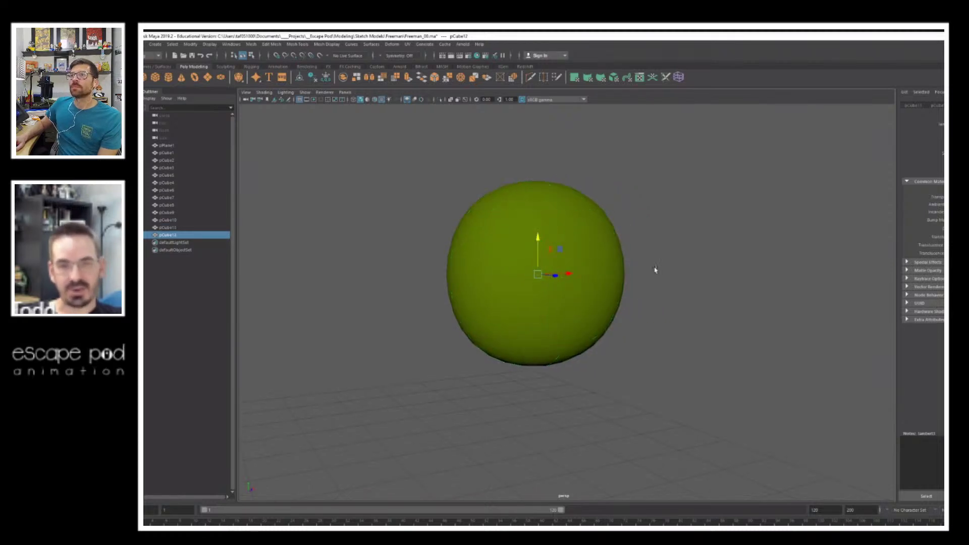
alt+drag(591, 257, 560, 277)
key(e)
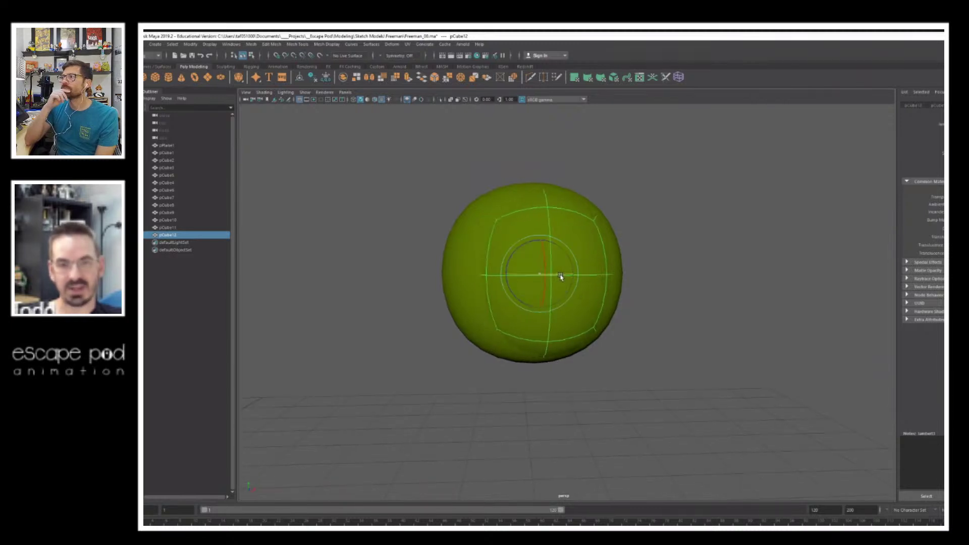
Step: Duplicate the green ball's Lambert material in Hypershade and brighten the duplicate's green colour
right_click(582, 223)
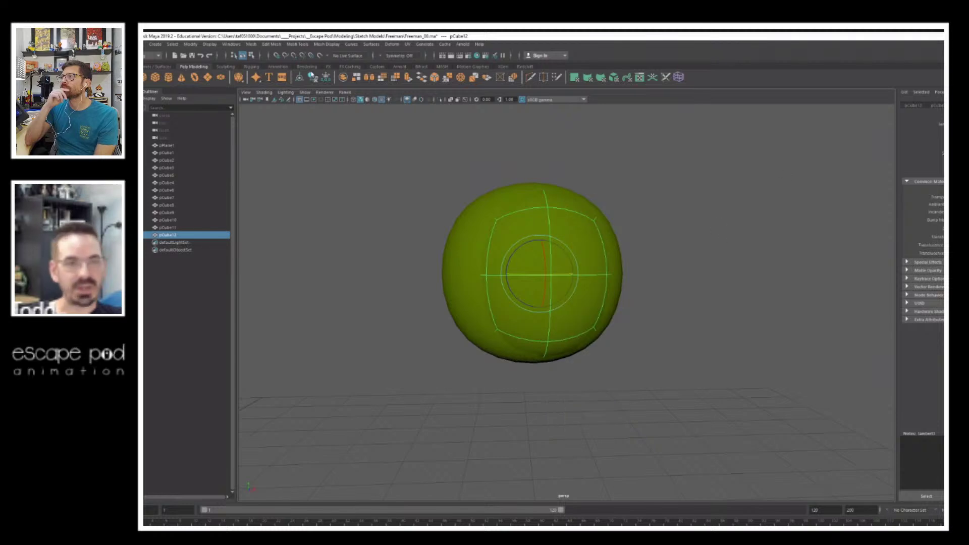
click(247, 45)
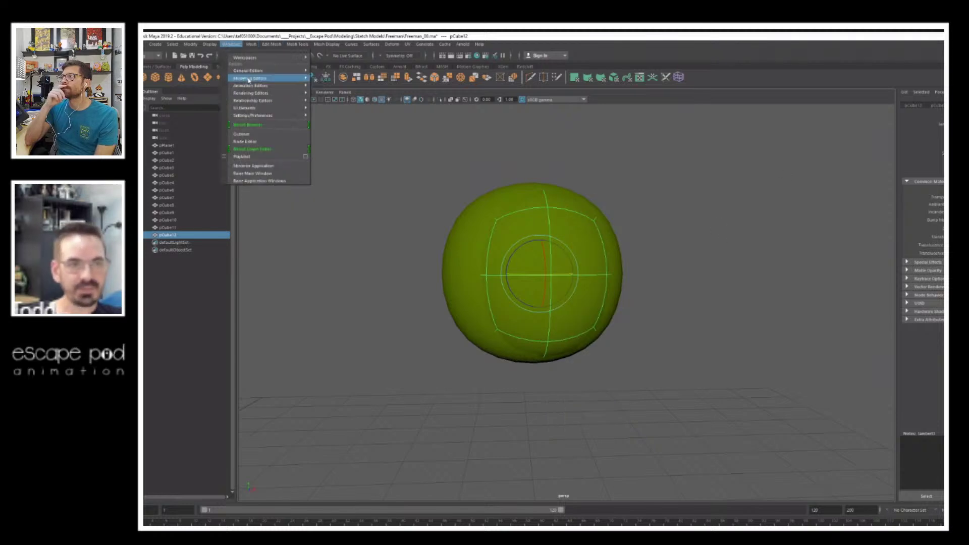
mouse_move(253, 87)
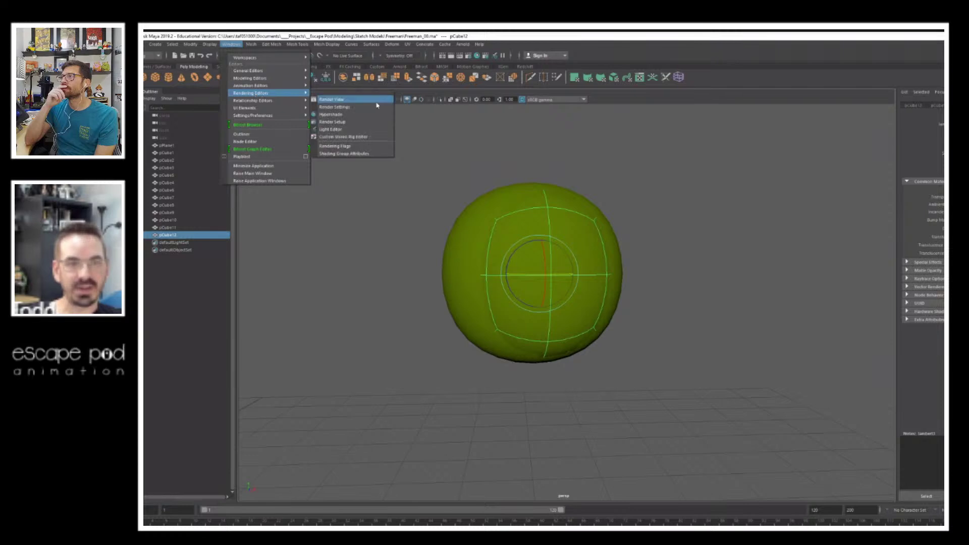
click(331, 112)
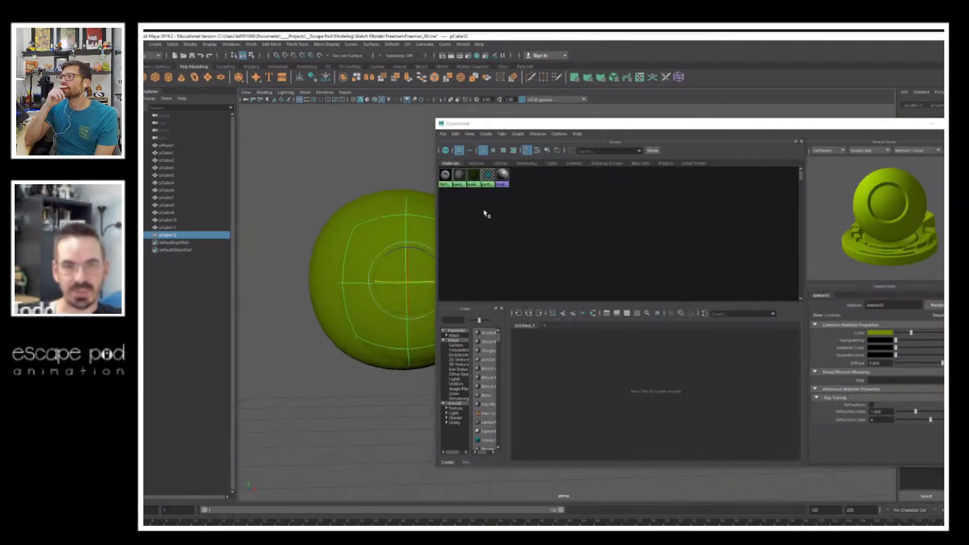
click(474, 177)
key(ctrl+d)
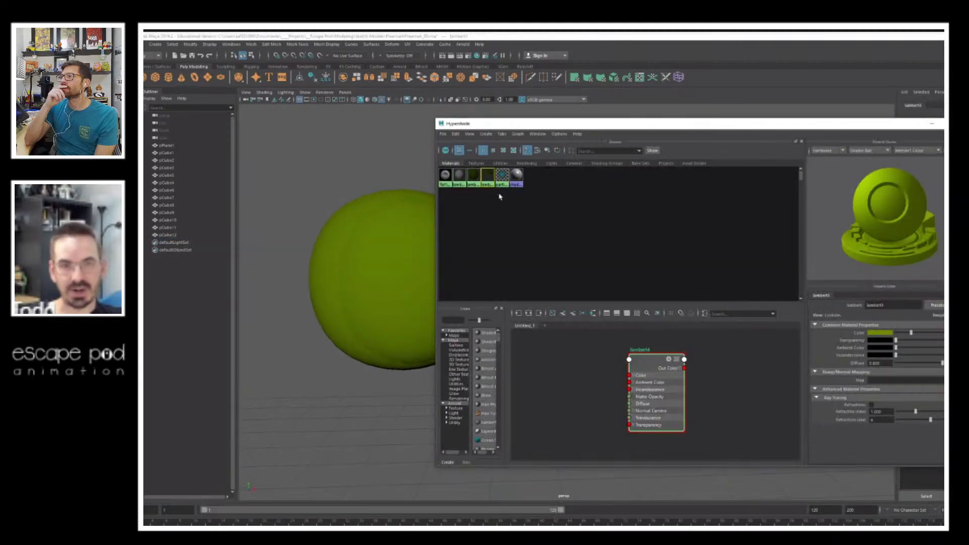
click(879, 332)
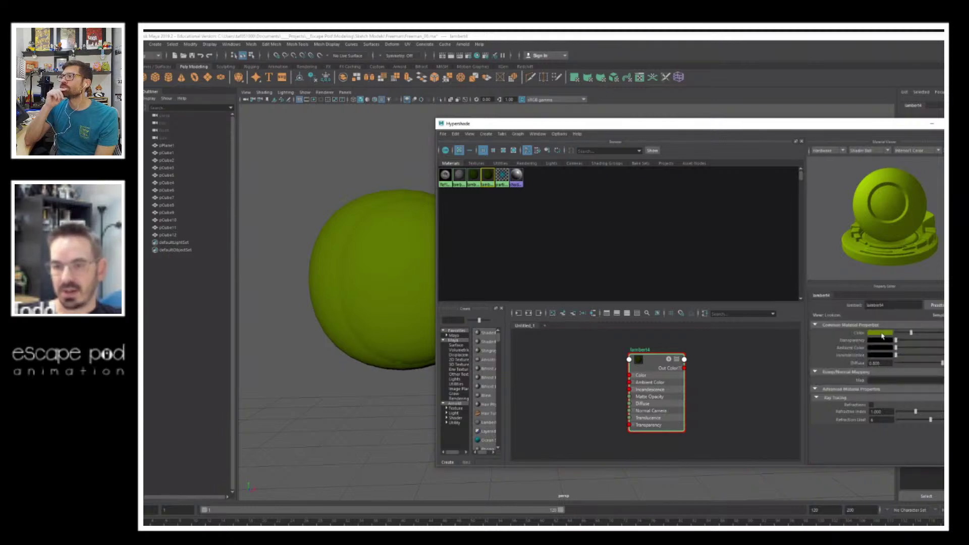
click(882, 334)
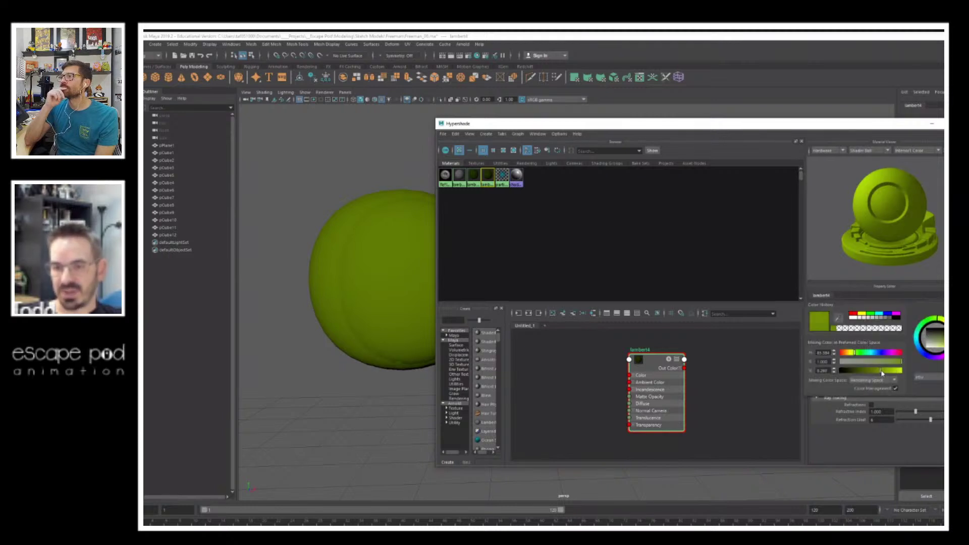
Step: Assign the brighter green material to the smaller ball, close Hypershade and deselect the ball
click(387, 256)
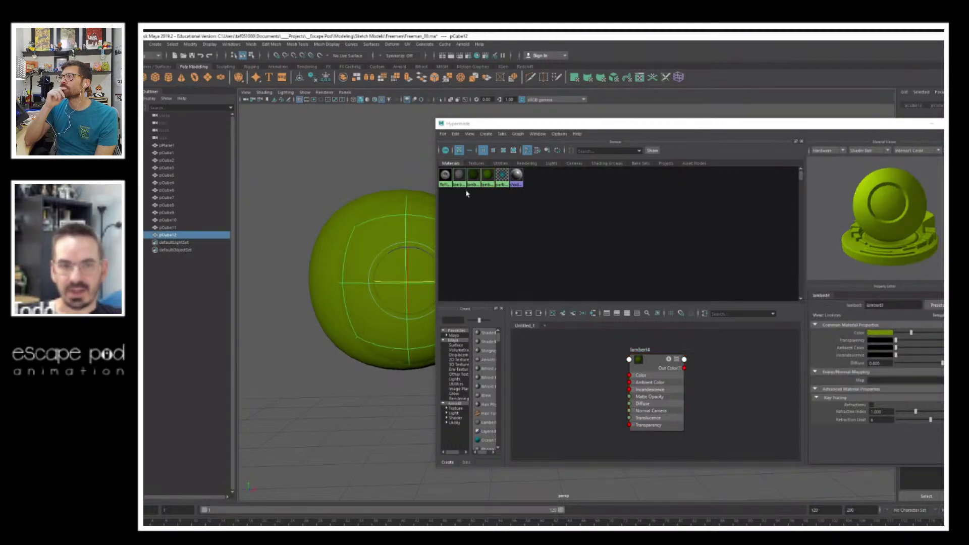
right_drag(488, 175, 490, 153)
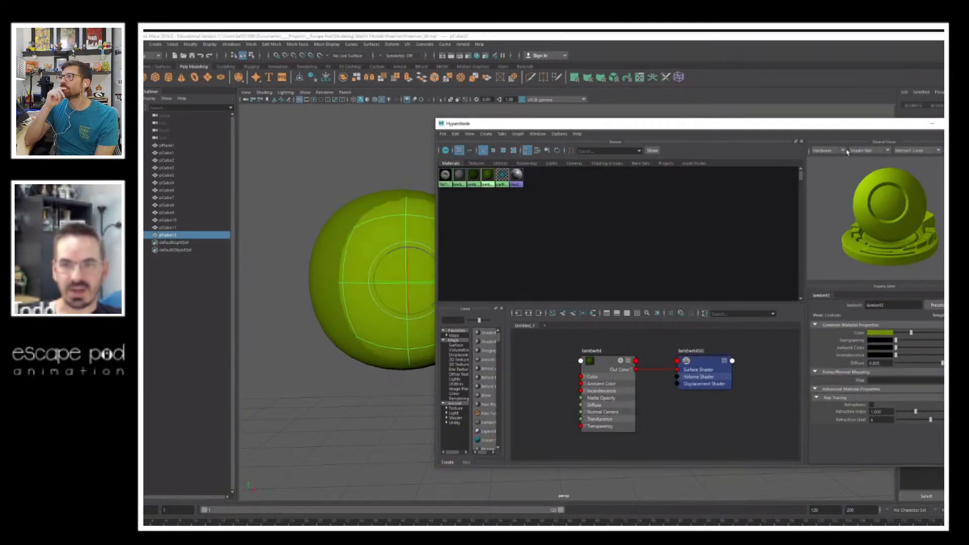
click(928, 125)
click(502, 229)
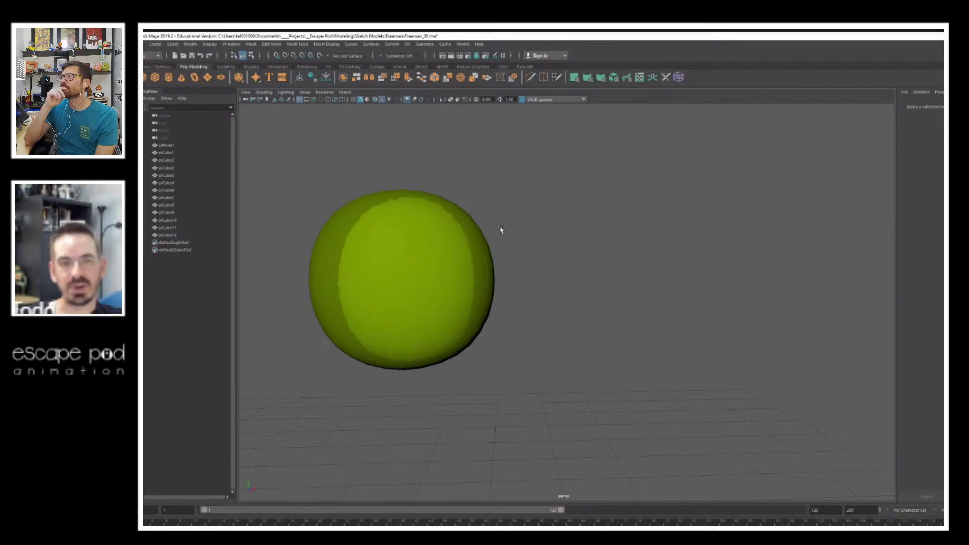
Step: Examine the seam between the two overlapping green balls from several angles, selecting each ball in turn
alt+drag(501, 230, 449, 220)
alt+right_drag(449, 220, 702, 302)
alt+middle_drag(421, 164, 459, 193)
click(470, 202)
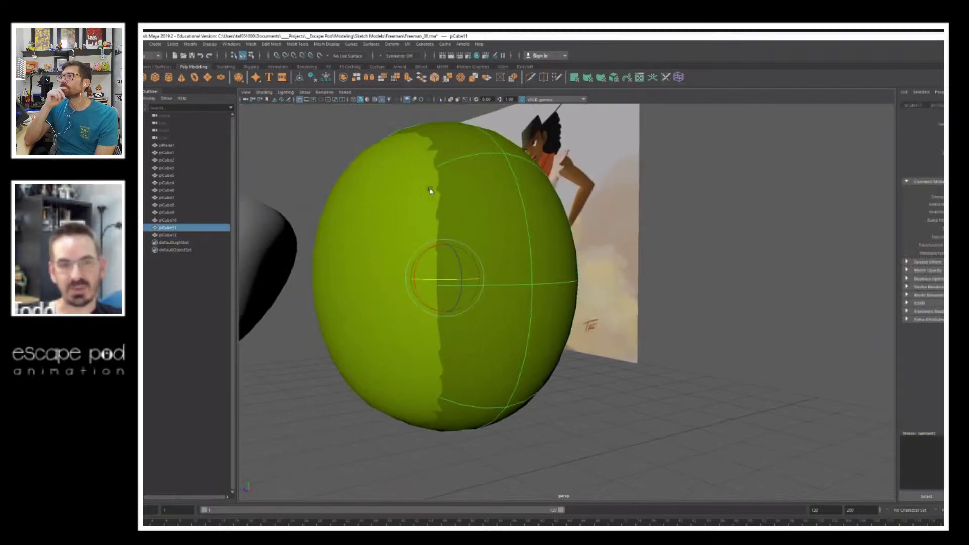
click(403, 182)
alt+right_drag(606, 208, 253, 222)
alt+drag(318, 218, 424, 214)
click(480, 214)
click(467, 255)
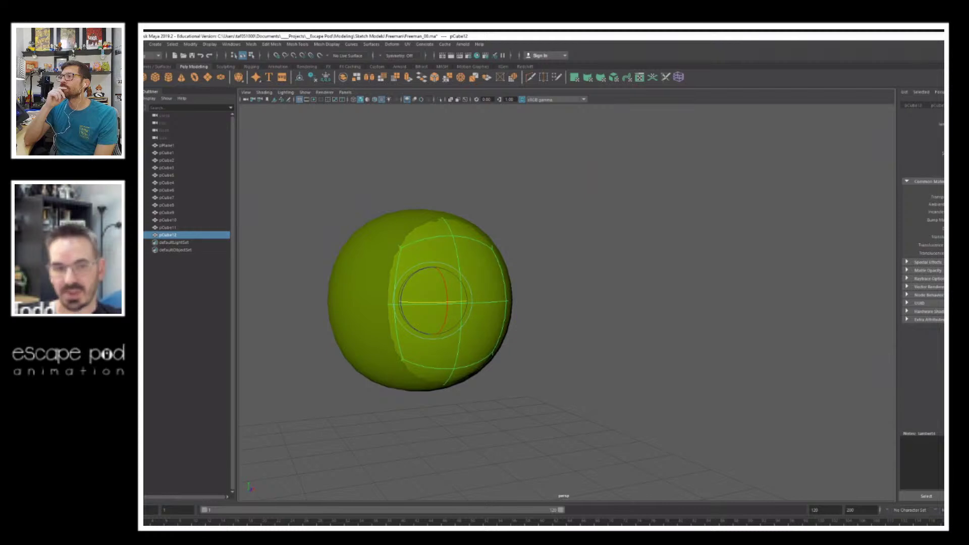
Step: Examine the overlapping balls beside the figure, then return to a front view with neither ball selected
click(619, 246)
alt+drag(598, 262, 504, 274)
alt+right_drag(476, 278, 540, 295)
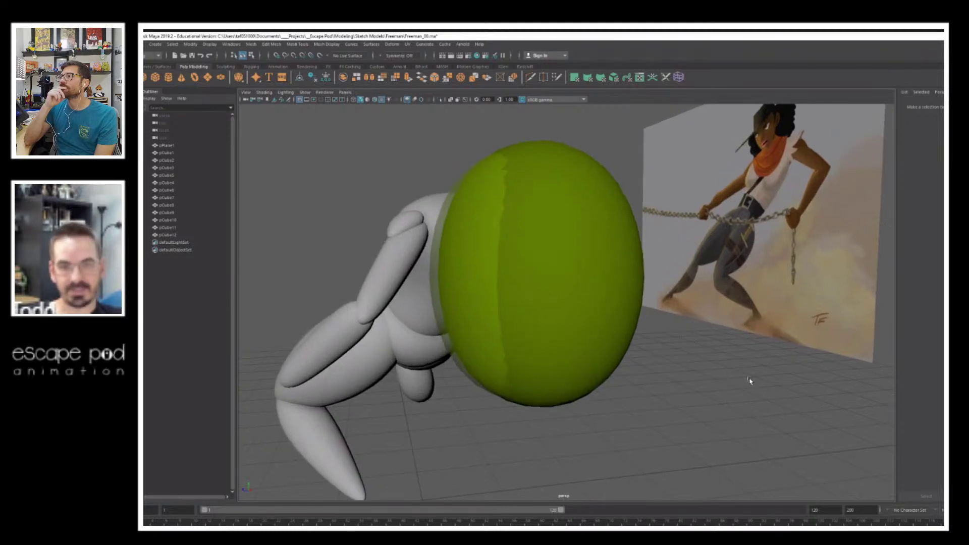
key(ctrl+z)
alt+drag(454, 286, 552, 266)
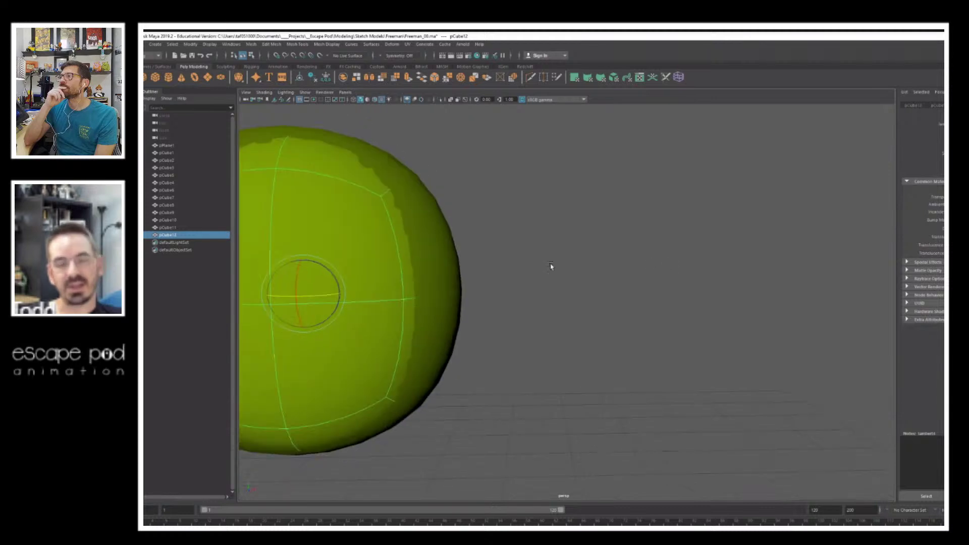
alt+right_drag(552, 266, 503, 260)
alt+middle_drag(504, 261, 654, 260)
key(q)
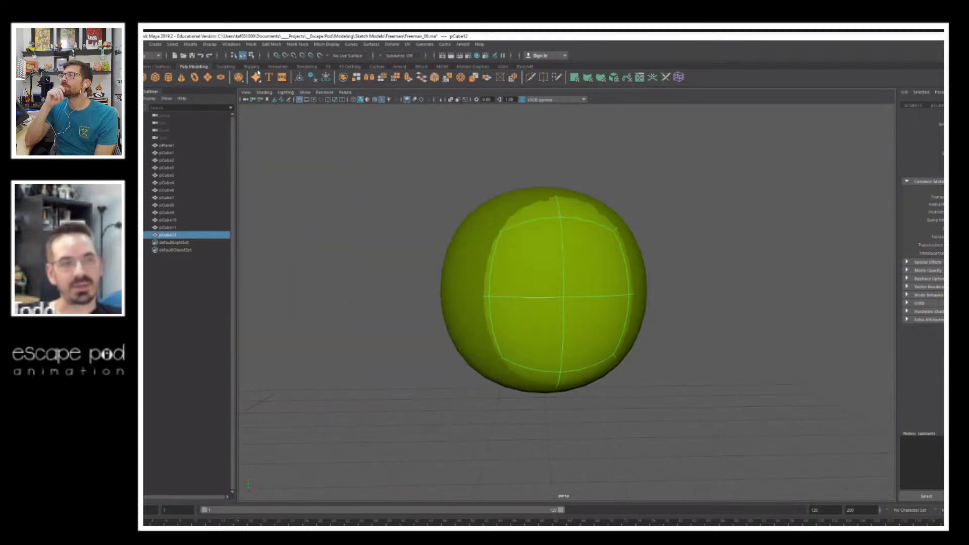
key(ctrl+z)
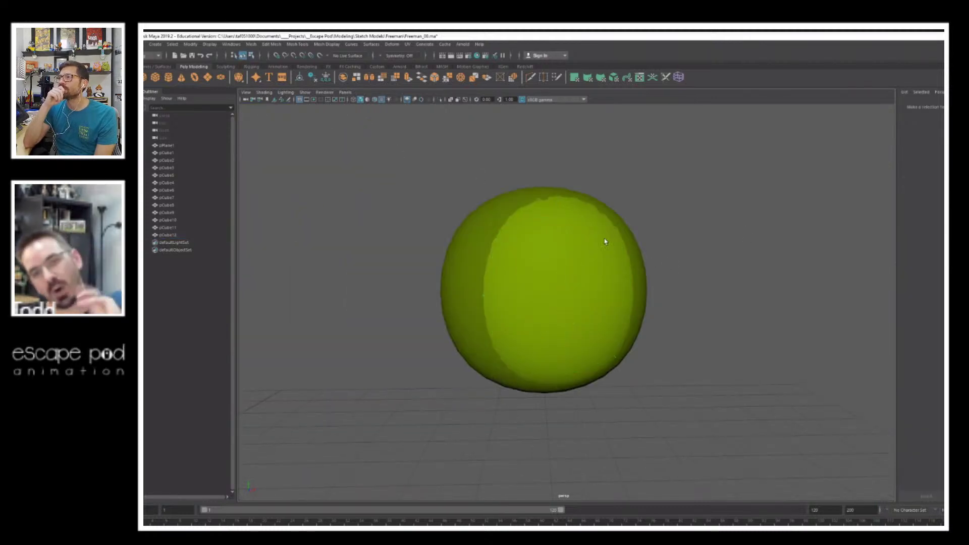
Step: Duplicate the darker green ball and scale the copy up slightly so it surrounds the original
click(476, 221)
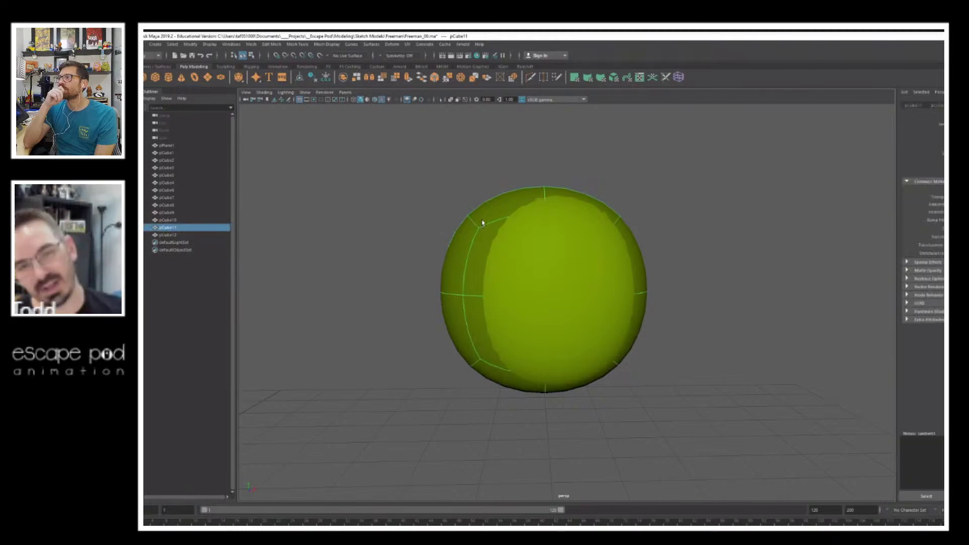
alt+right_drag(482, 253, 540, 264)
key(ctrl+d)
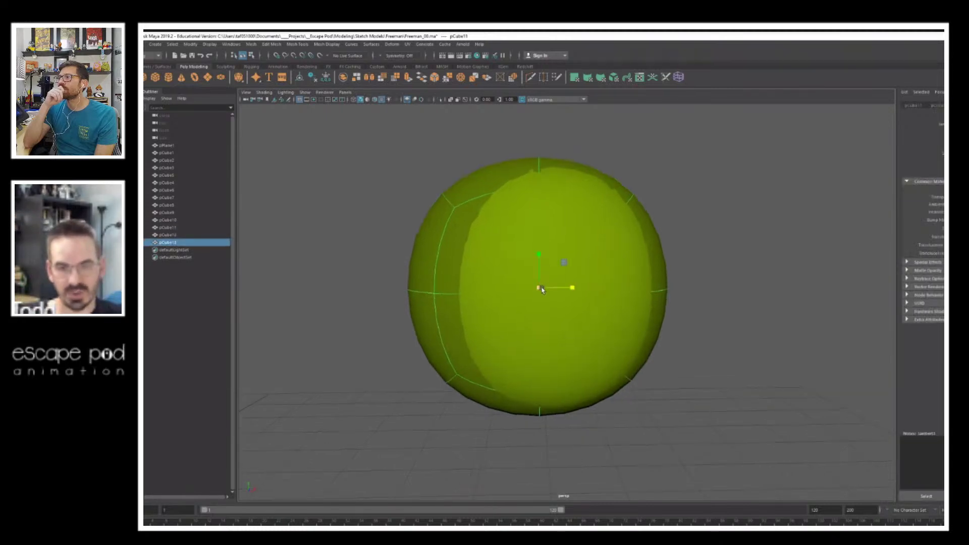
drag(538, 288, 550, 293)
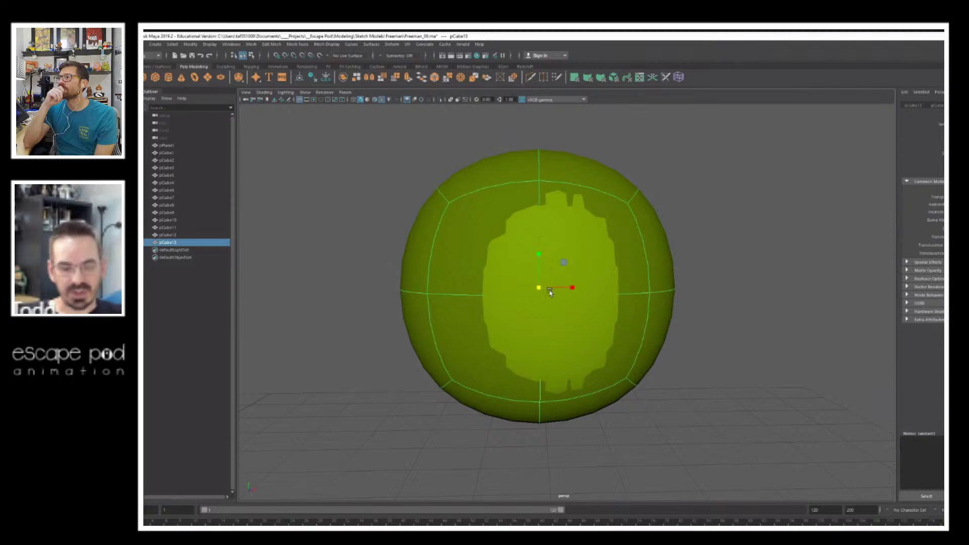
alt+drag(557, 237, 597, 232)
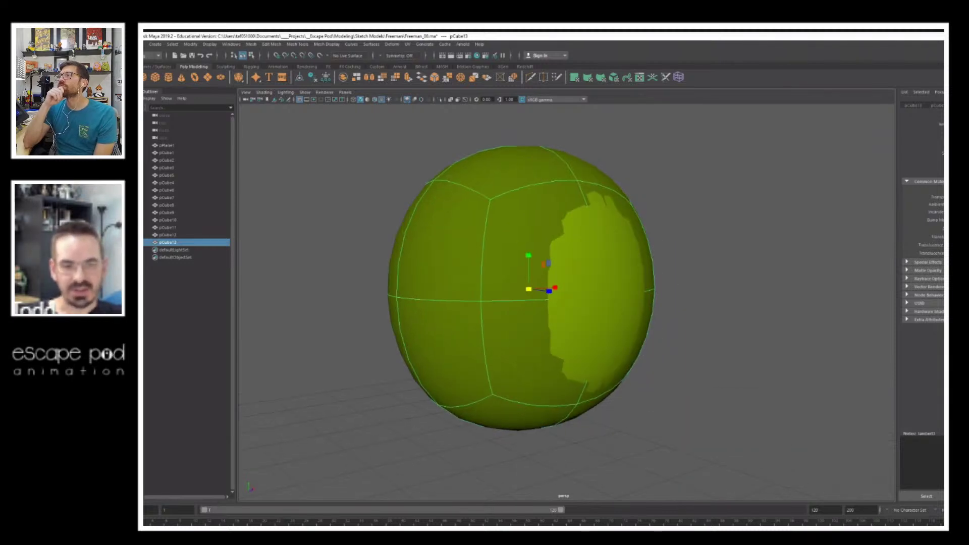
Step: Assign a new Lambert material to the enlarged ball and colour it black
right_click(523, 162)
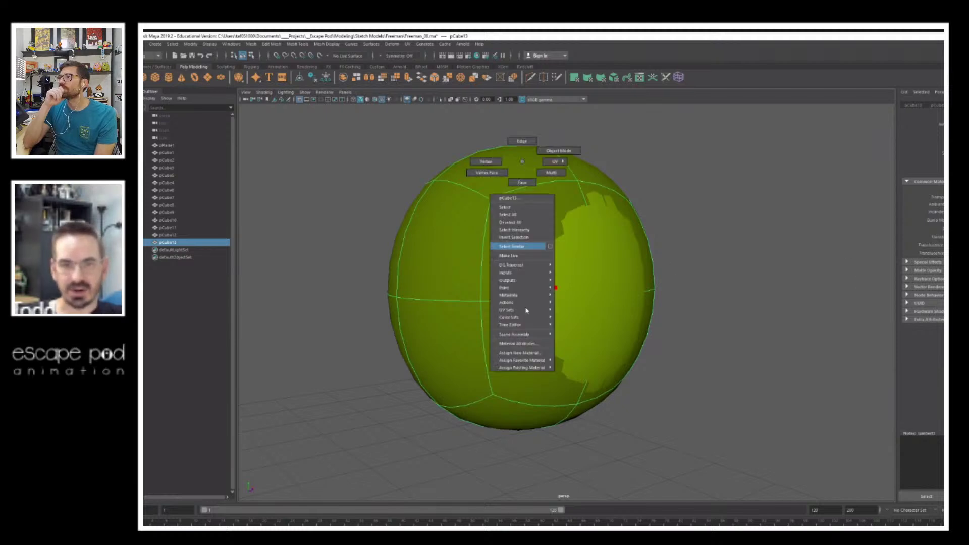
click(528, 354)
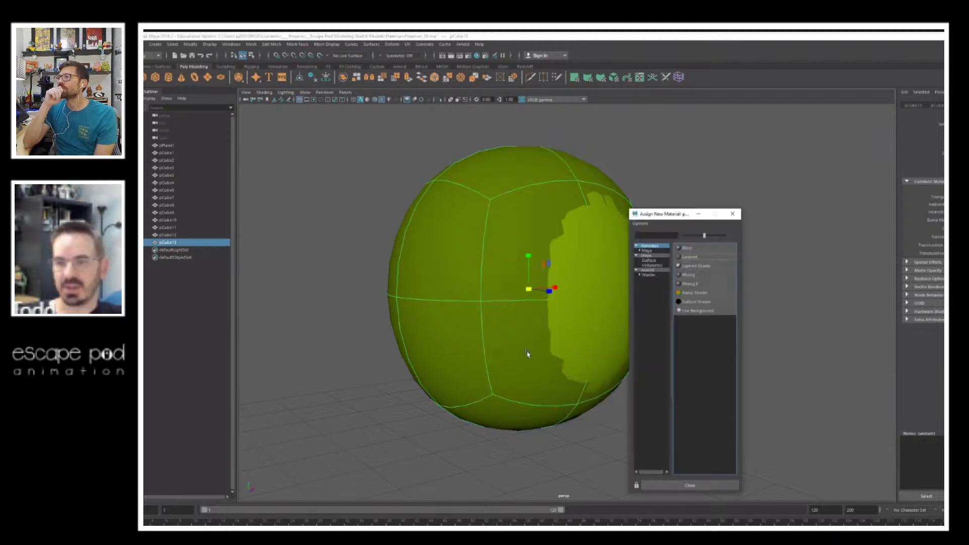
click(694, 257)
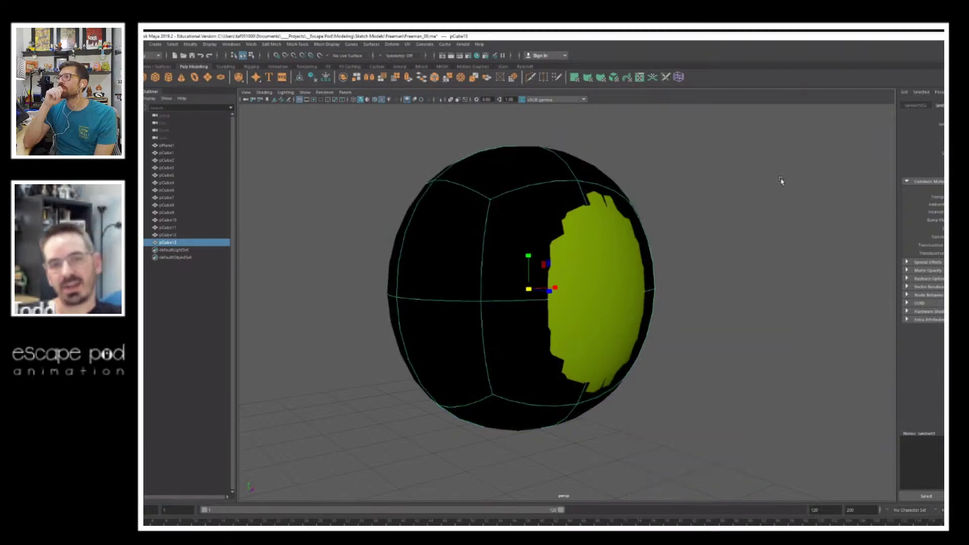
click(744, 185)
Step: Flatten the black ball along Z in wireframe display into a narrow band around the green forms, then restore shaded display
click(557, 173)
mouse_move(559, 173)
alt+mouse_down()
mouse_move(677, 180)
mouse_move(664, 182)
alt+mouse_up()
key(4)
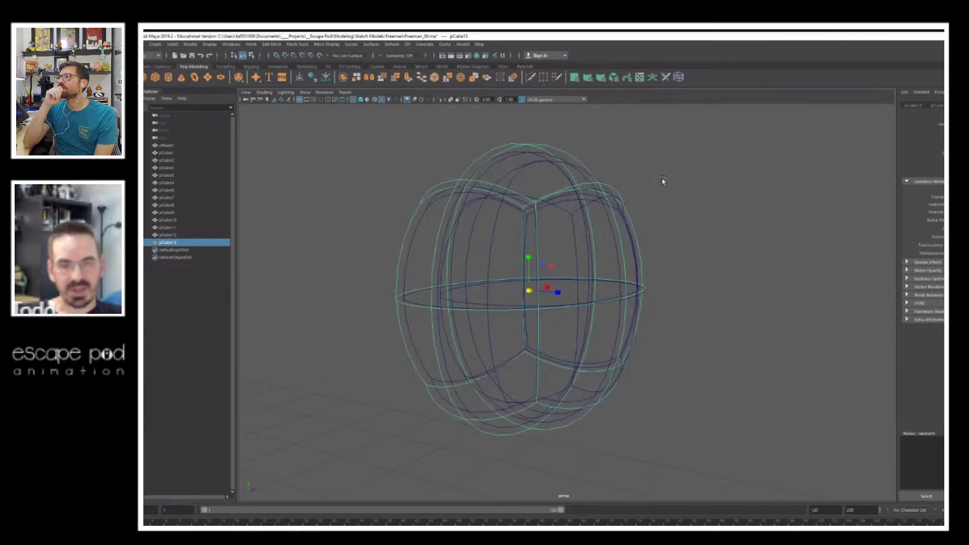
alt+drag(611, 197, 596, 182)
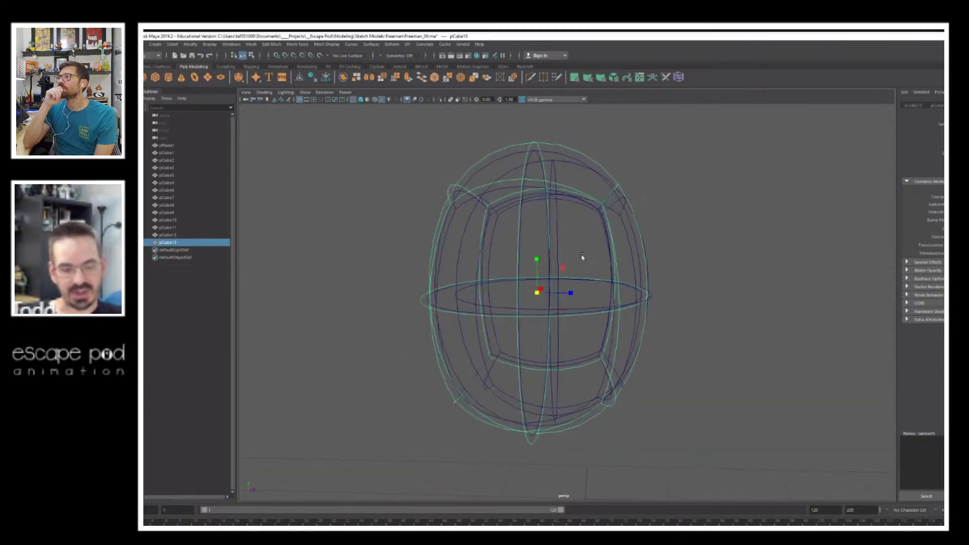
drag(573, 294, 560, 295)
alt+drag(623, 244, 556, 239)
key(5)
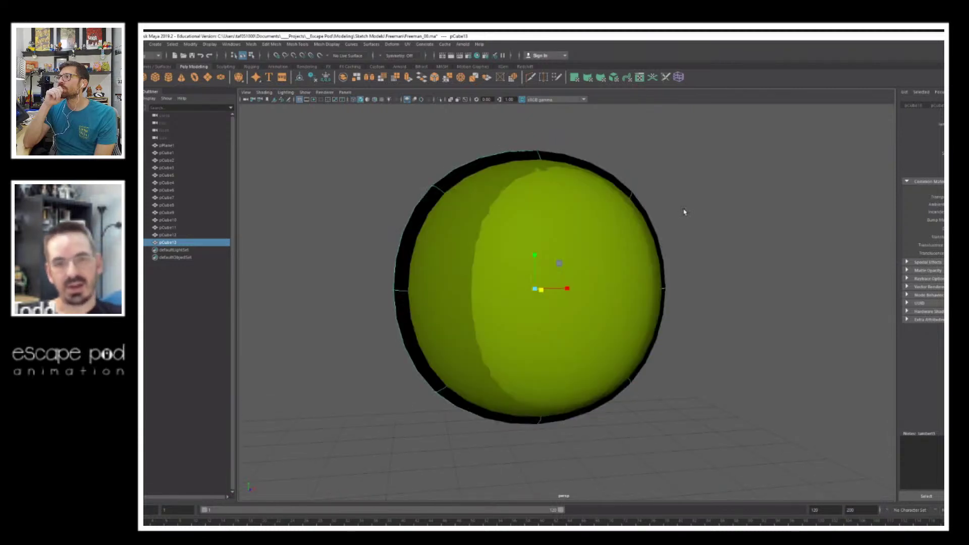
alt+drag(684, 212, 745, 214)
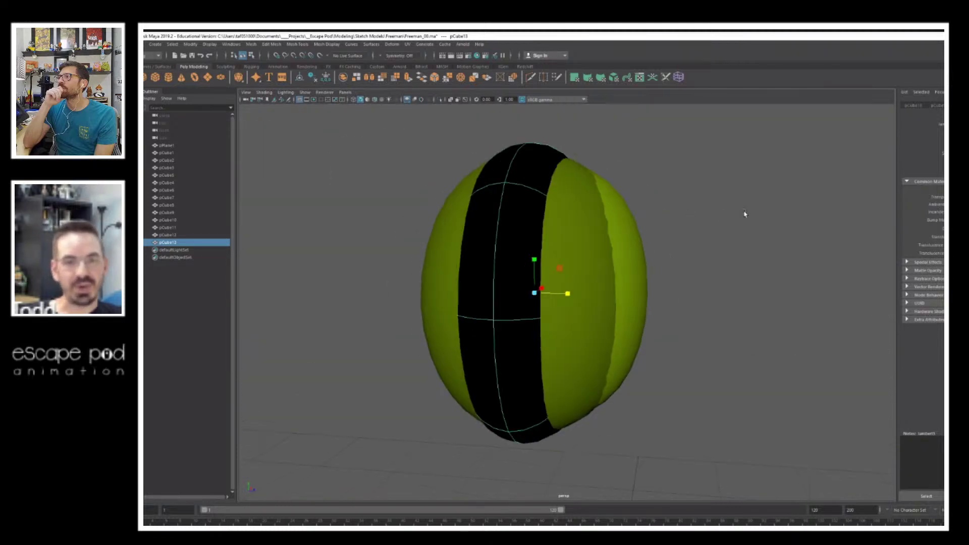
mouse_move(555, 190)
alt+mouse_down()
mouse_move(605, 198)
mouse_move(538, 200)
mouse_move(567, 197)
alt+mouse_up()
scroll(559, 210, up, 5)
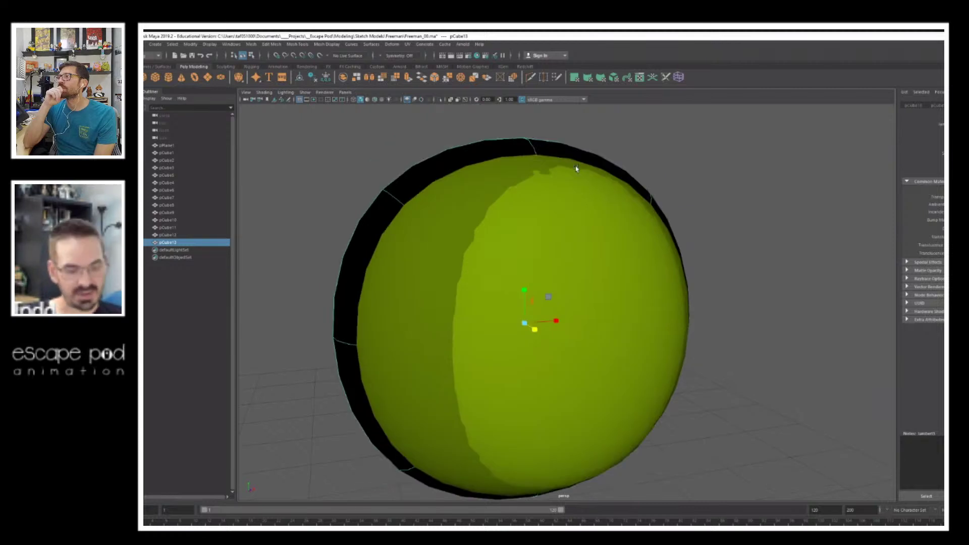
key(ctrl+a)
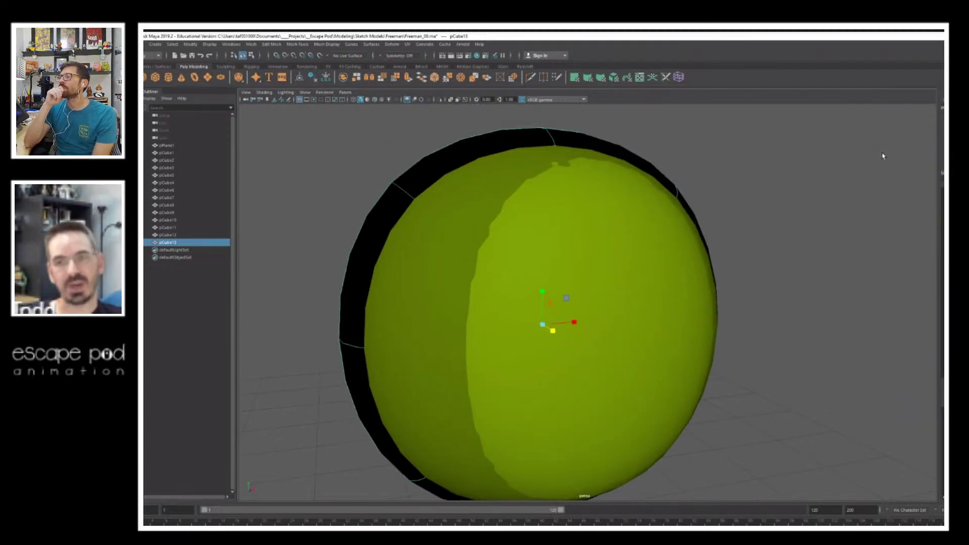
key(ctrl+a)
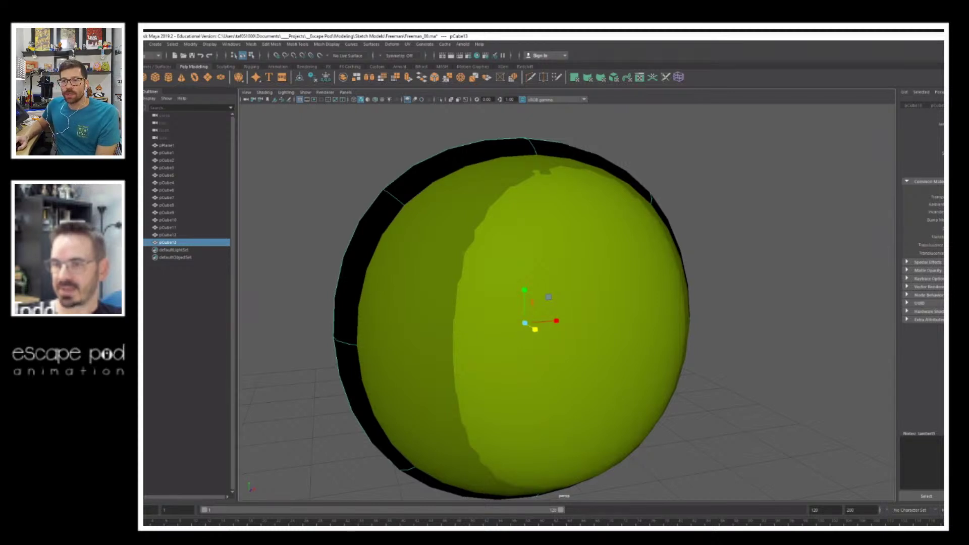
key(ctrl+a)
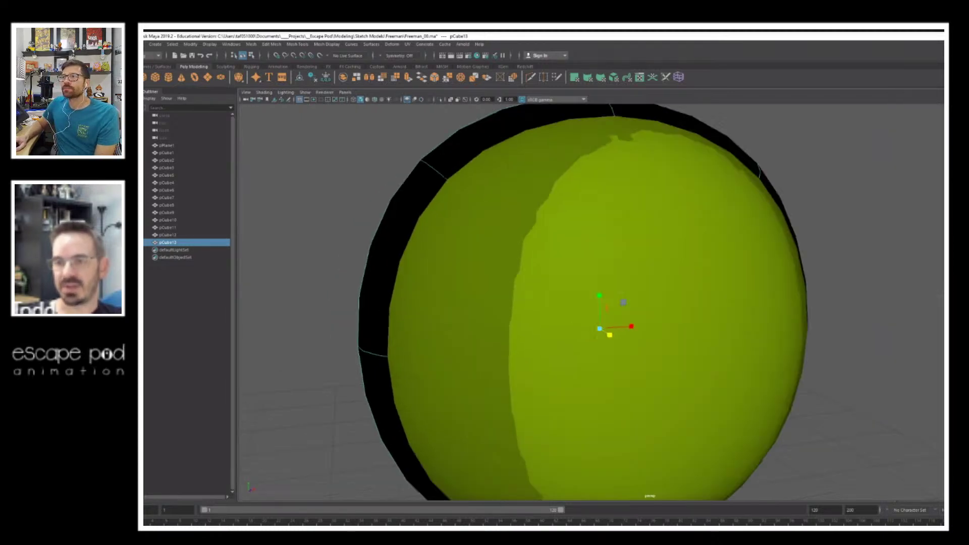
key(ctrl+a)
key(ctrl+a)
key(ctrl+a)
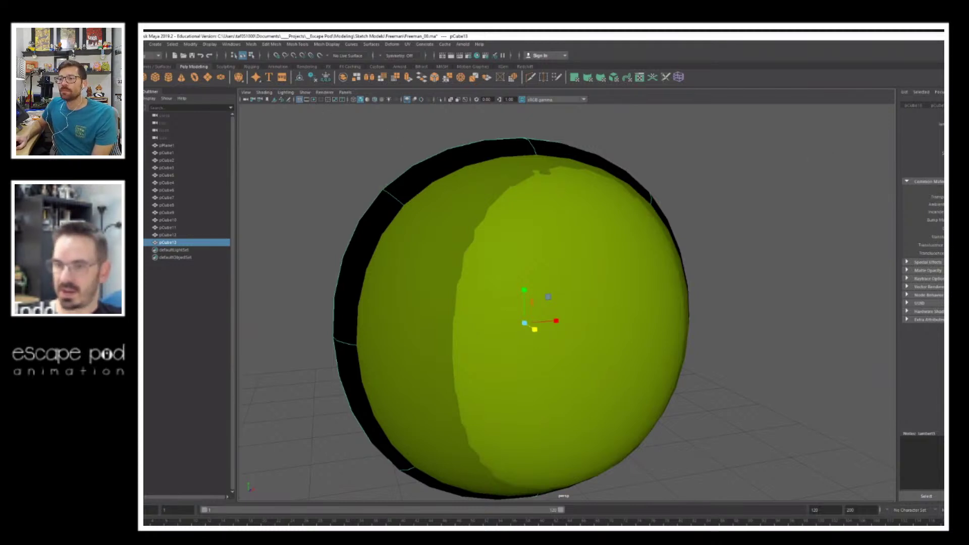
Step: Open the Attribute Editor beside the black ball and display the ball's shape node attributes
key(ctrl+a)
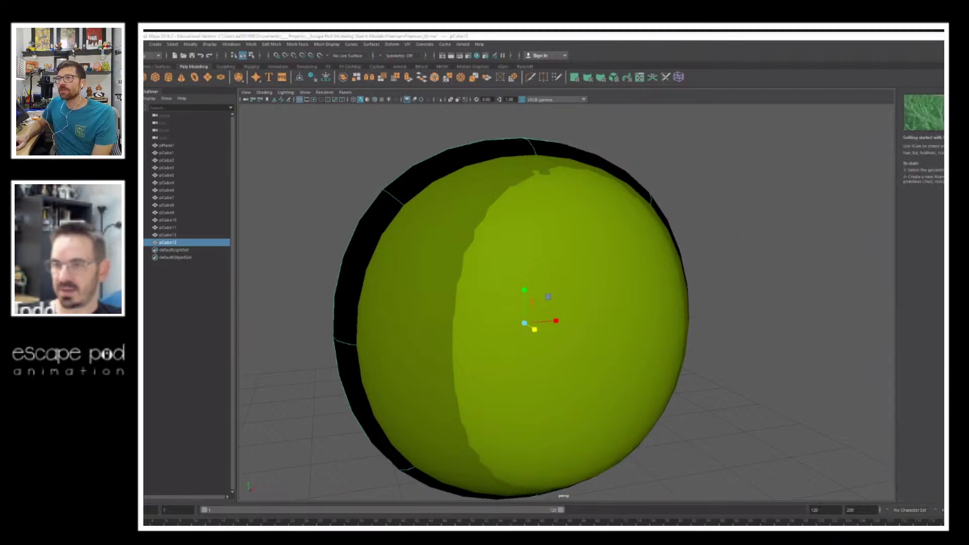
drag(943, 166, 731, 115)
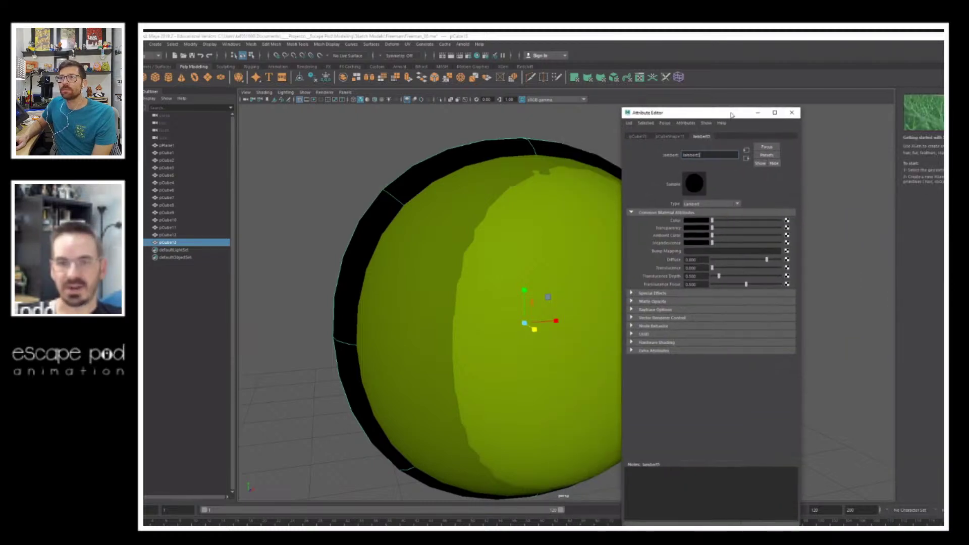
alt+drag(474, 268, 556, 354)
alt+drag(548, 297, 601, 310)
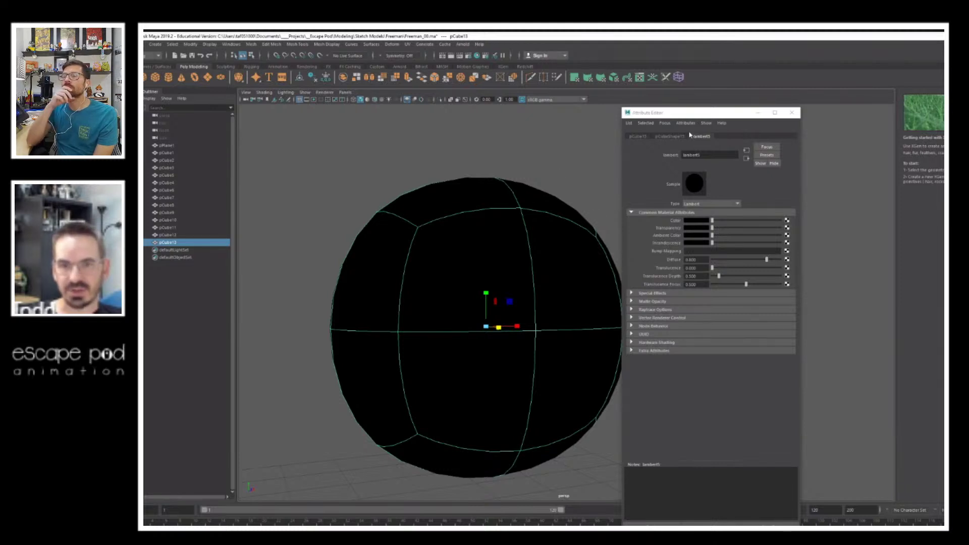
click(669, 136)
click(638, 136)
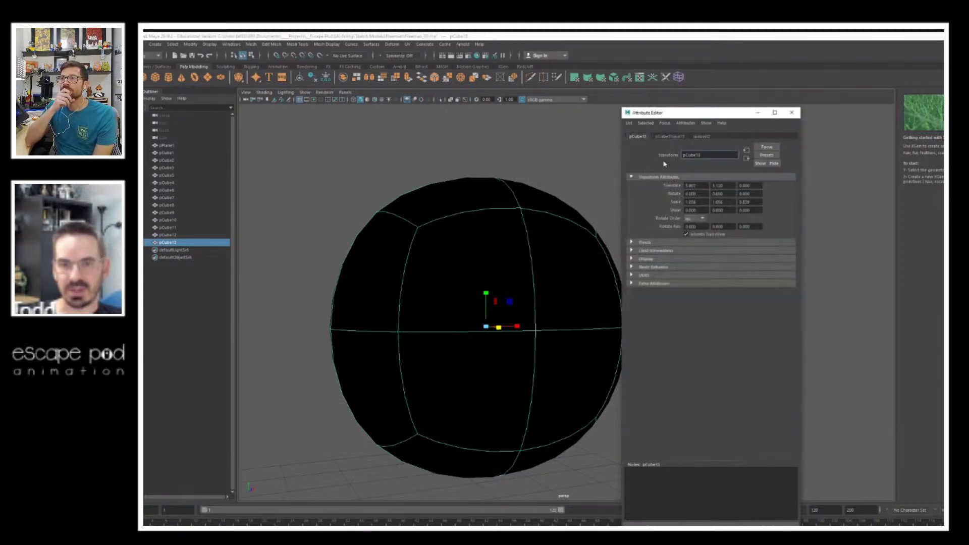
click(669, 136)
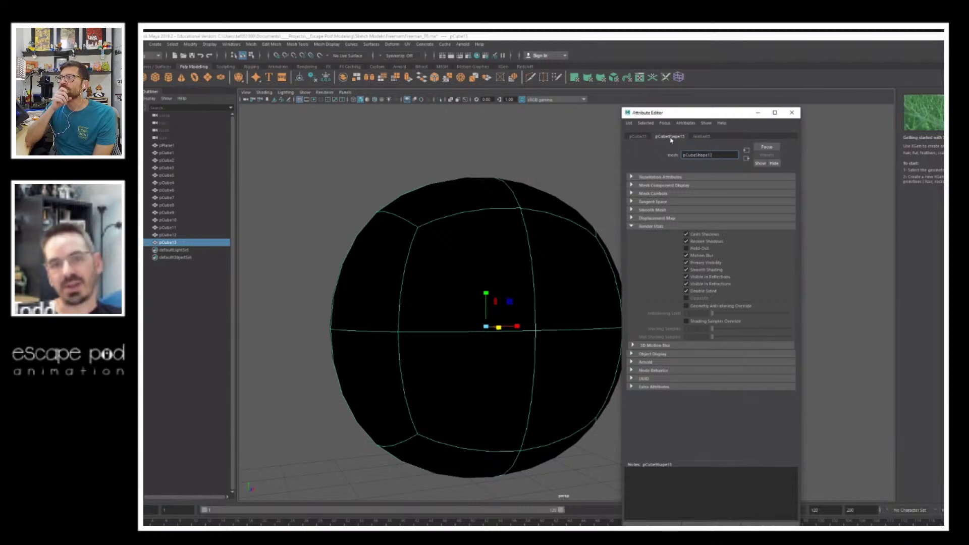
Step: Turn off Double Sided in the Render Stats of the black ball's shape, keeping the ball selected
click(632, 227)
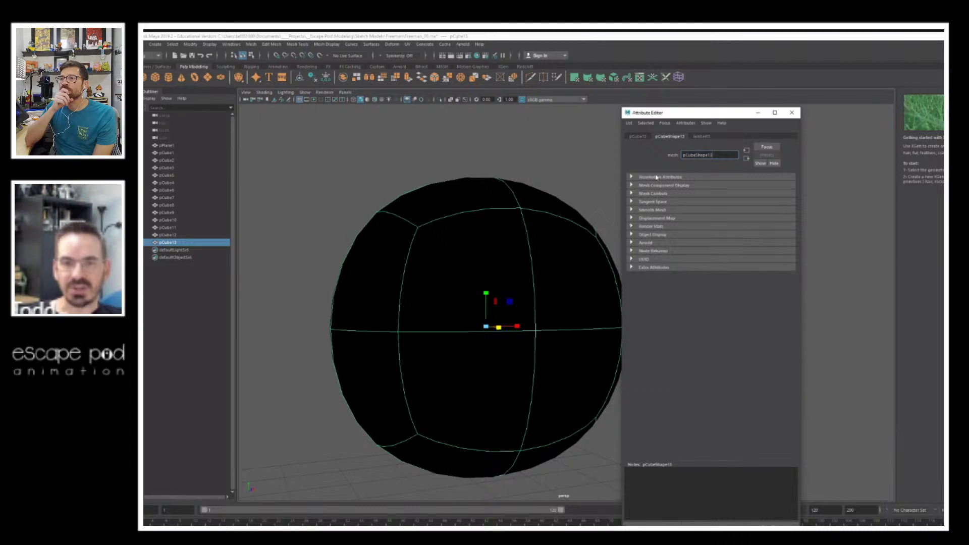
click(631, 235)
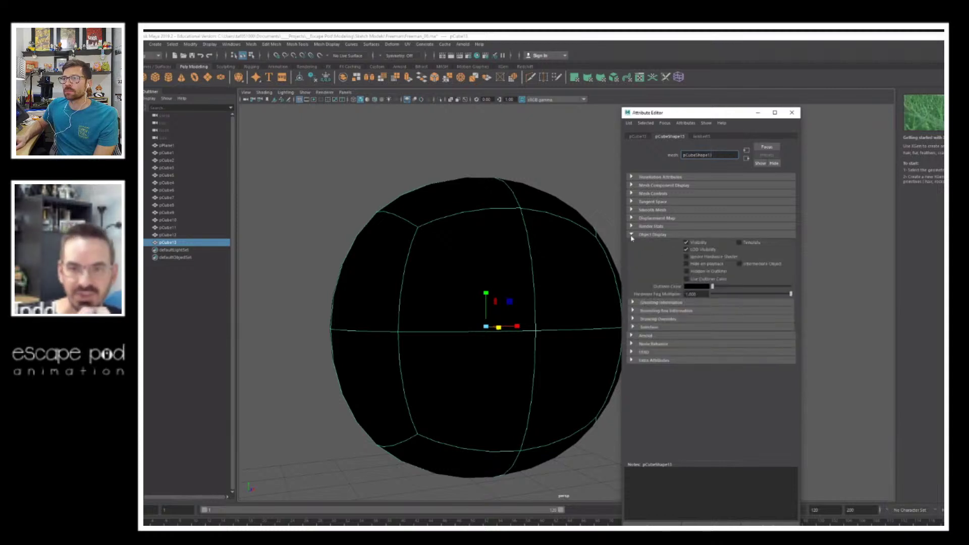
click(632, 236)
click(631, 226)
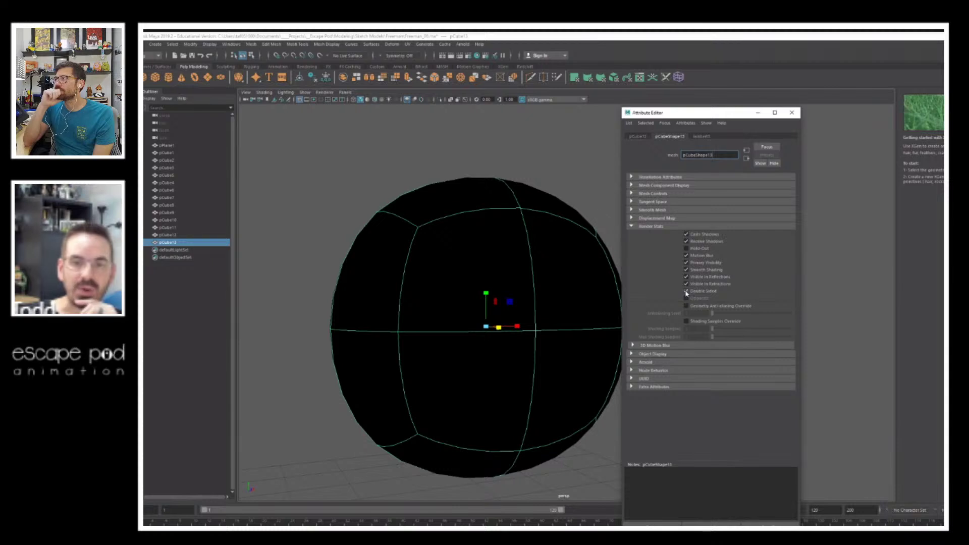
click(511, 153)
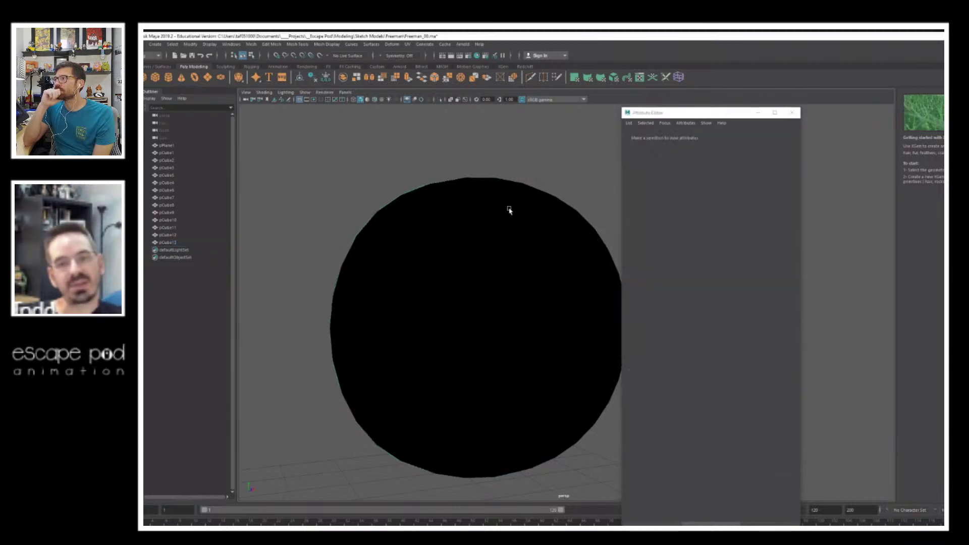
click(509, 209)
alt+middle_drag(523, 196, 464, 189)
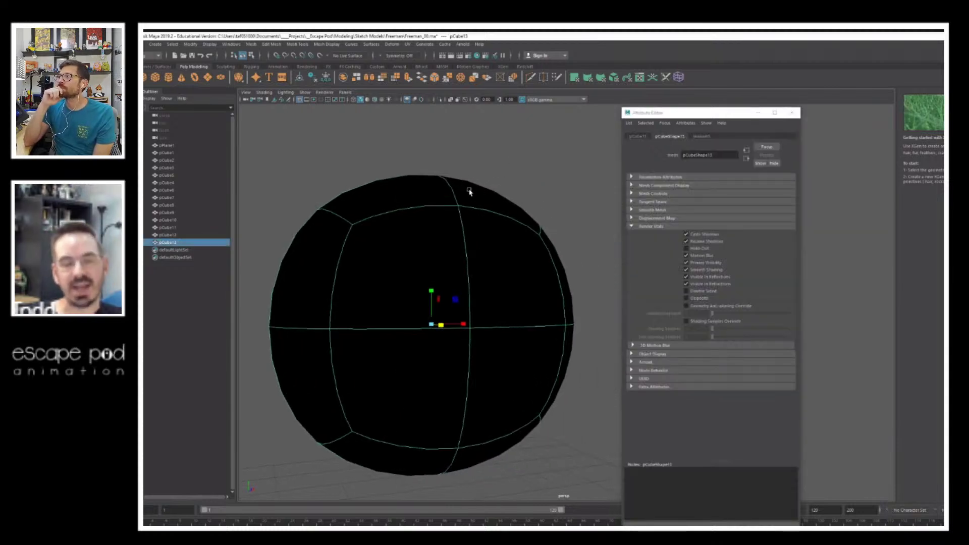
alt+right_drag(520, 184, 446, 190)
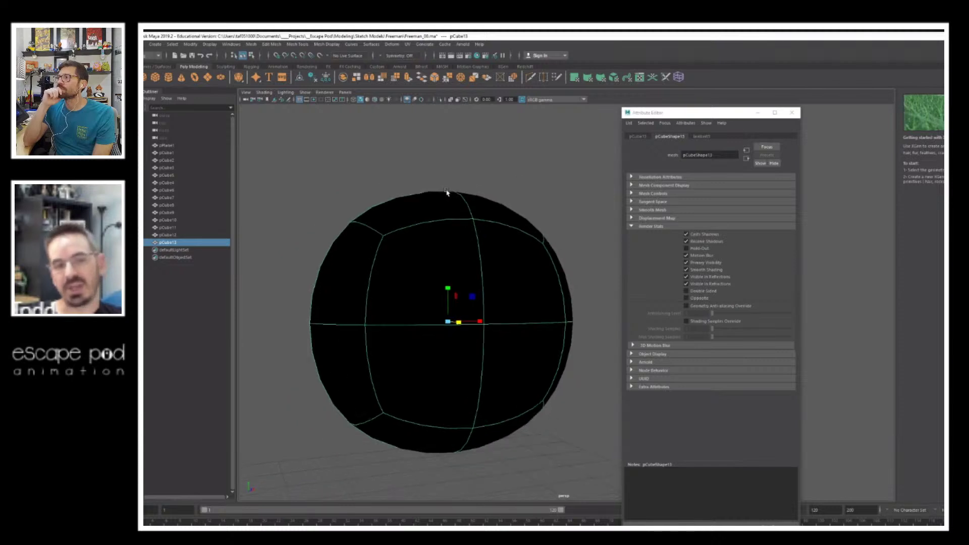
click(286, 93)
click(504, 162)
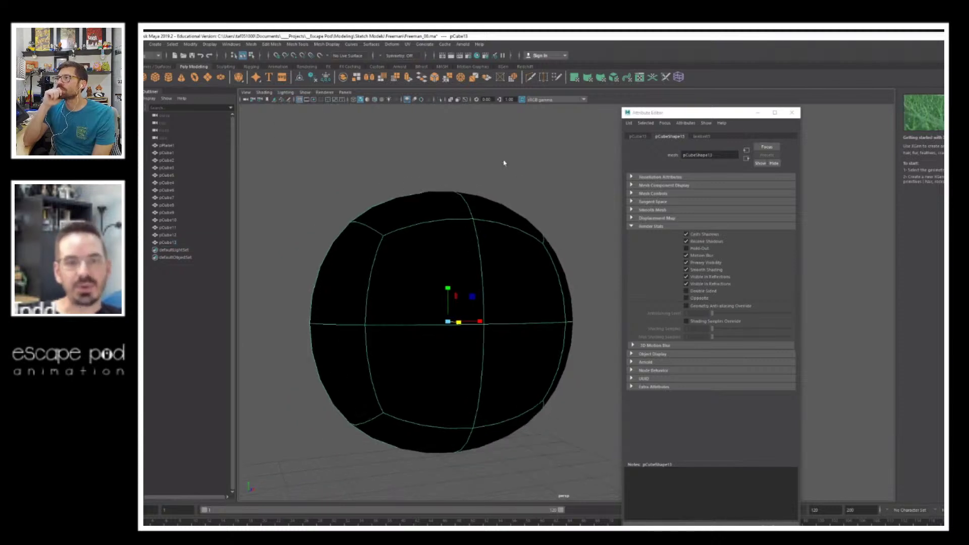
click(443, 205)
click(283, 94)
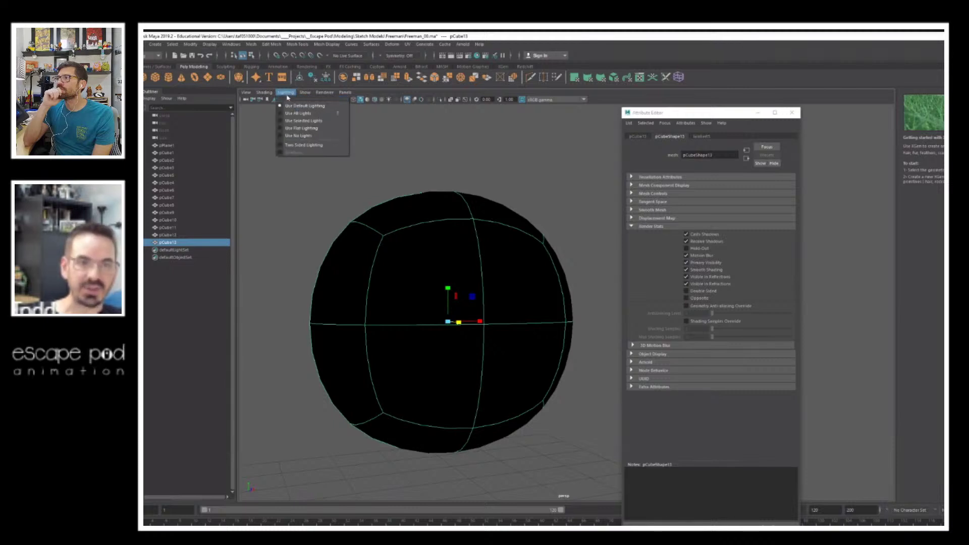
click(289, 95)
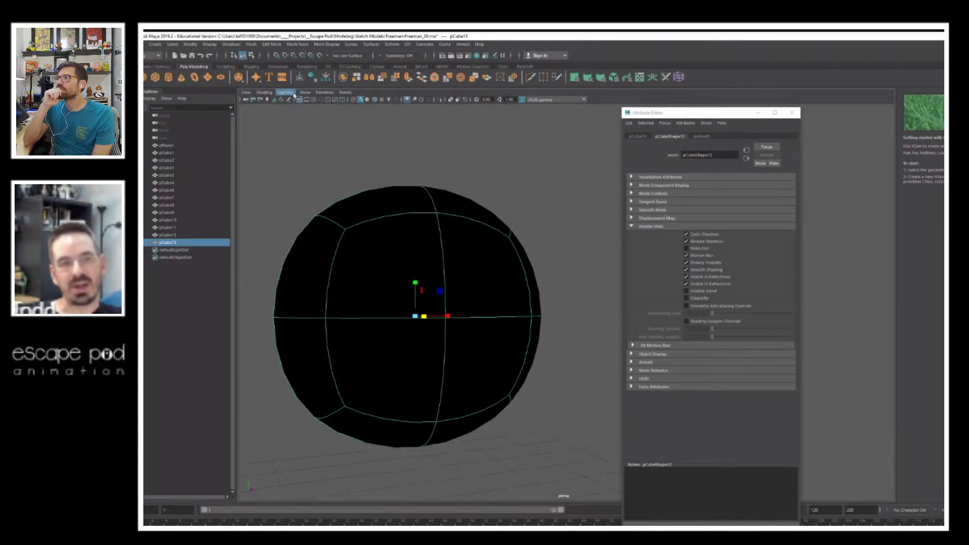
click(285, 92)
click(500, 152)
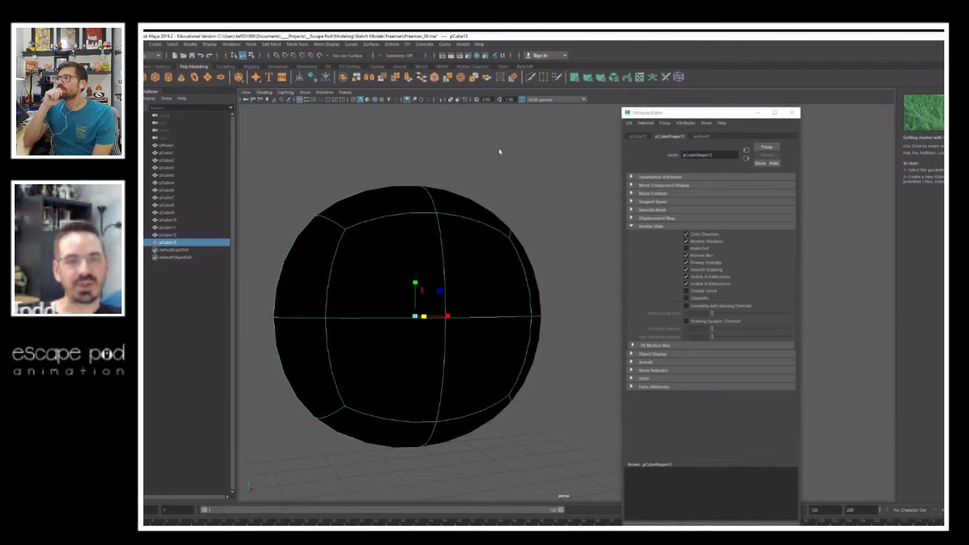
Step: Reverse the black ball's normals so it acts as an outline shell around the green forms, and close the Attribute Editor
click(371, 44)
click(357, 48)
mouse_move(333, 49)
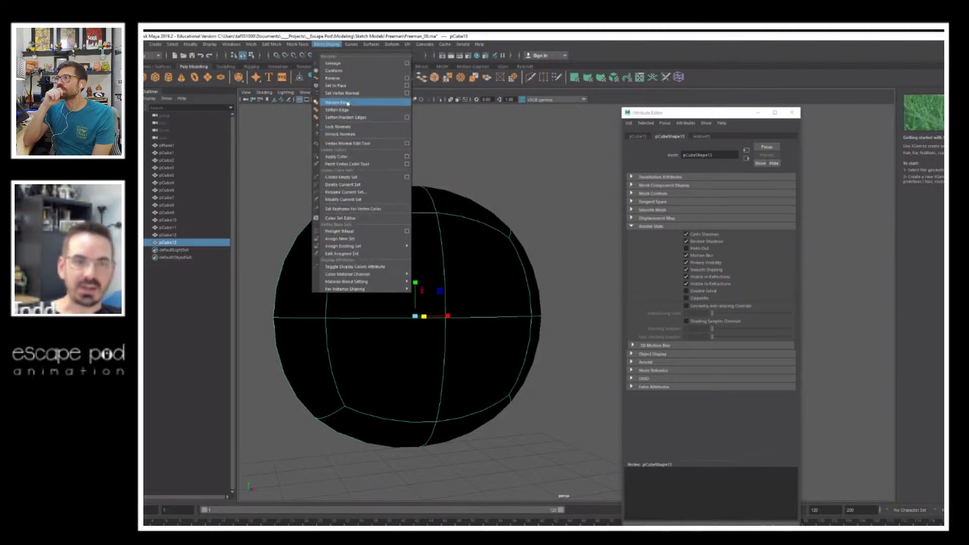
click(343, 80)
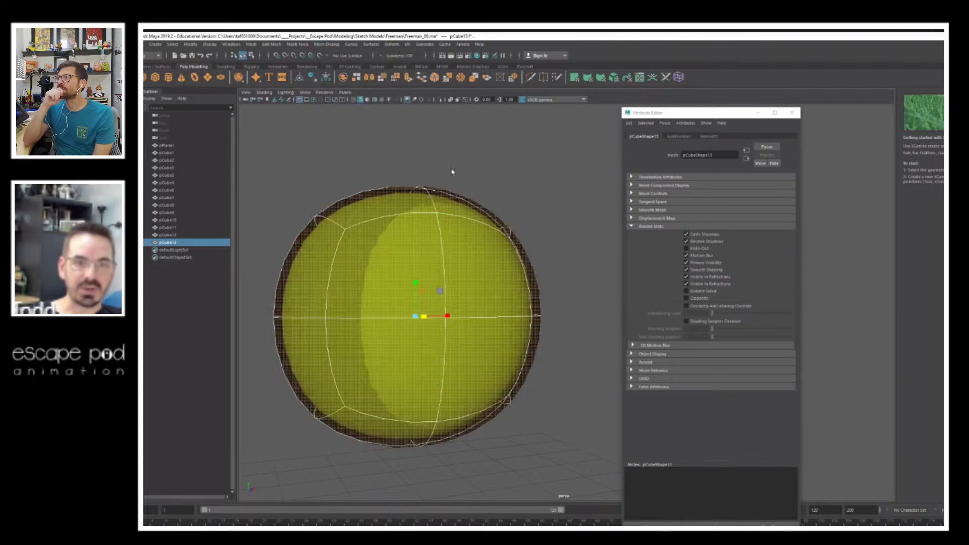
click(517, 166)
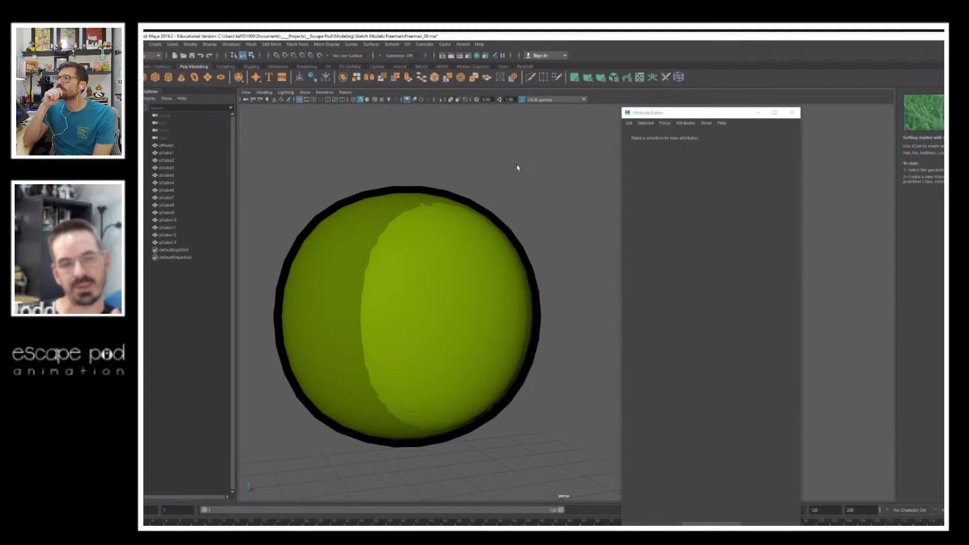
click(476, 336)
key(f)
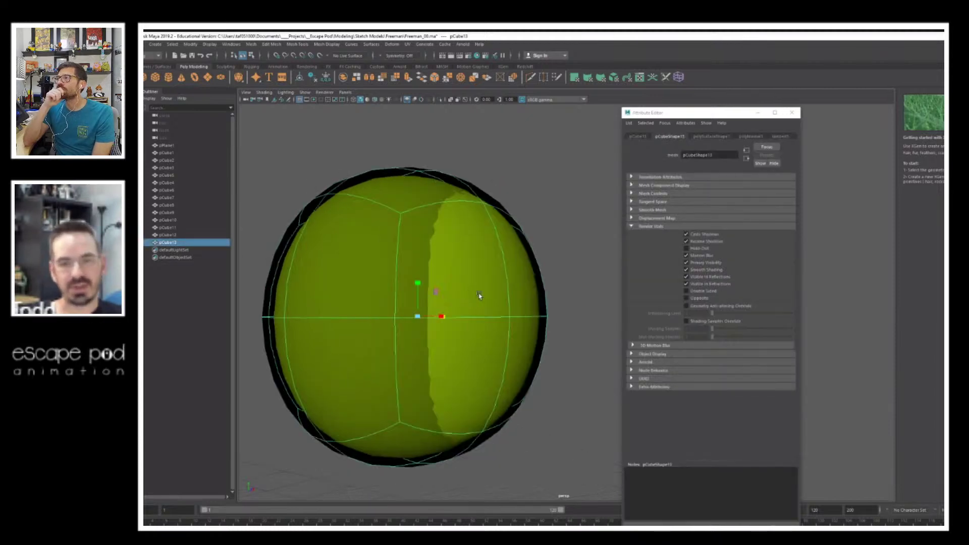
click(792, 112)
Step: Duplicate the grey ball below the outlined green ball and move the copy up beside the green one
scroll(504, 225, down, 3)
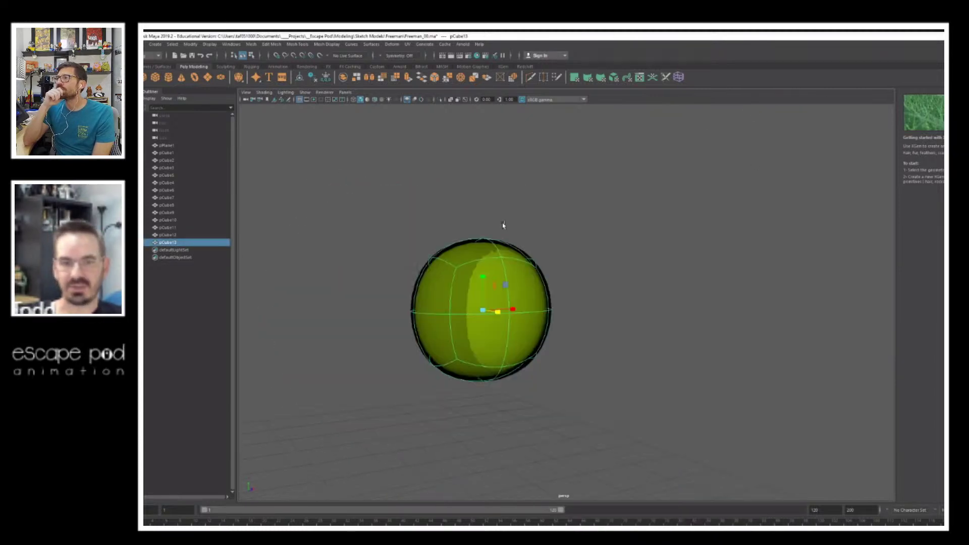
alt+drag(504, 225, 755, 279)
alt+right_drag(755, 280, 474, 365)
click(499, 388)
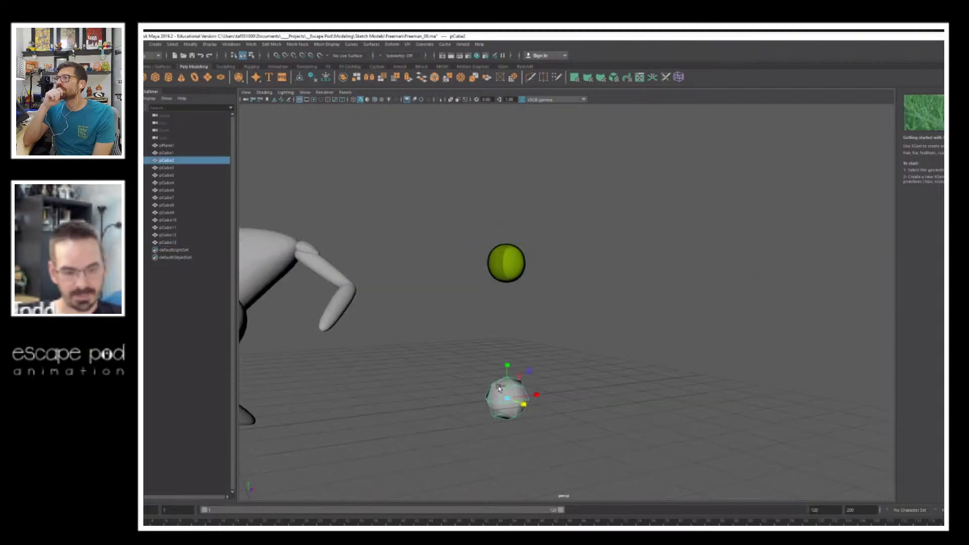
key(ctrl+d)
key(w)
drag(508, 398, 561, 260)
alt+right_drag(561, 260, 596, 296)
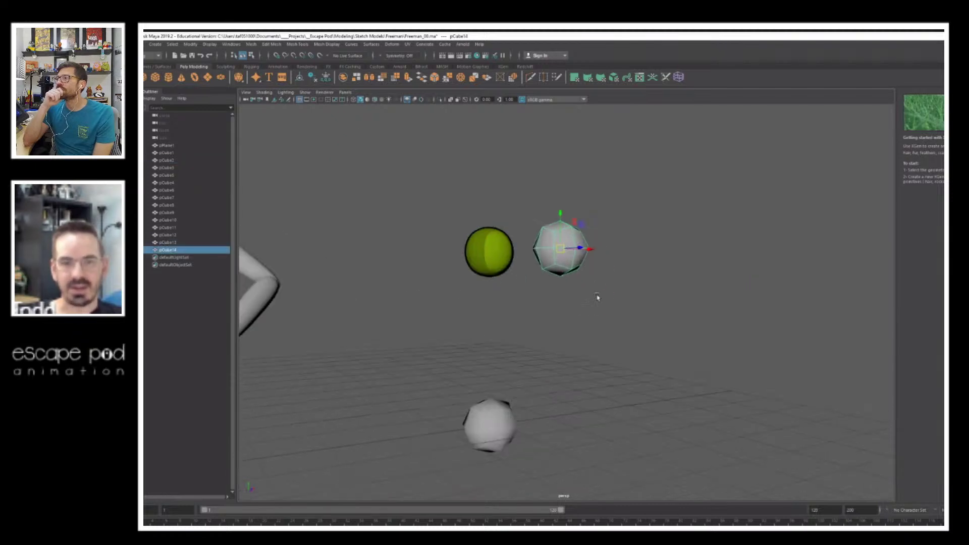
Step: Show the grey copy in smooth mesh preview, and restore its unsmoothed display
scroll(597, 298, up, 4)
key(3)
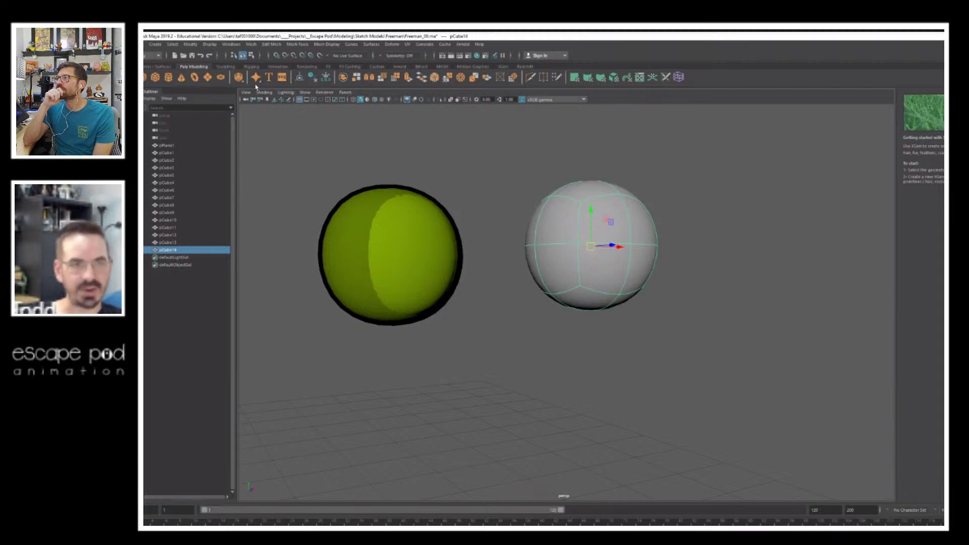
click(652, 158)
click(600, 210)
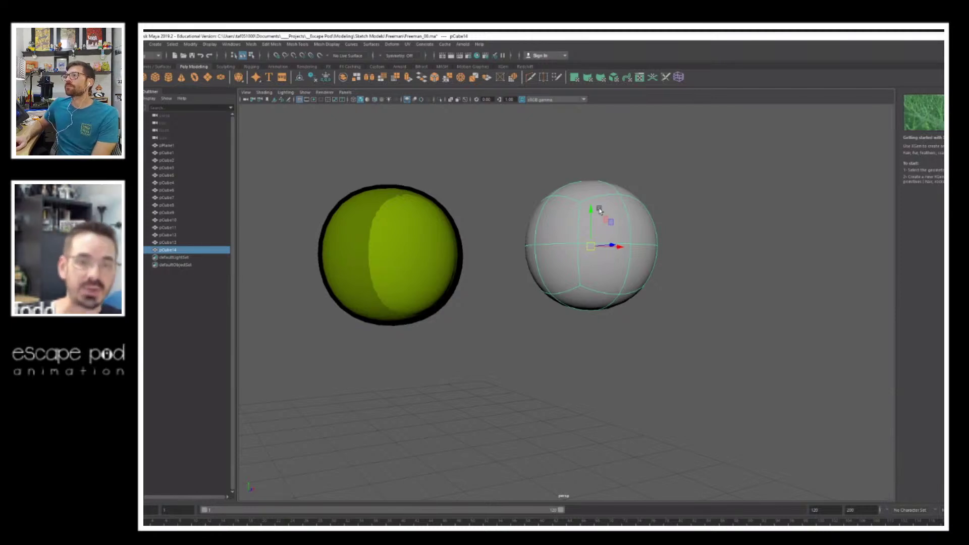
key(1)
alt+drag(611, 201, 635, 218)
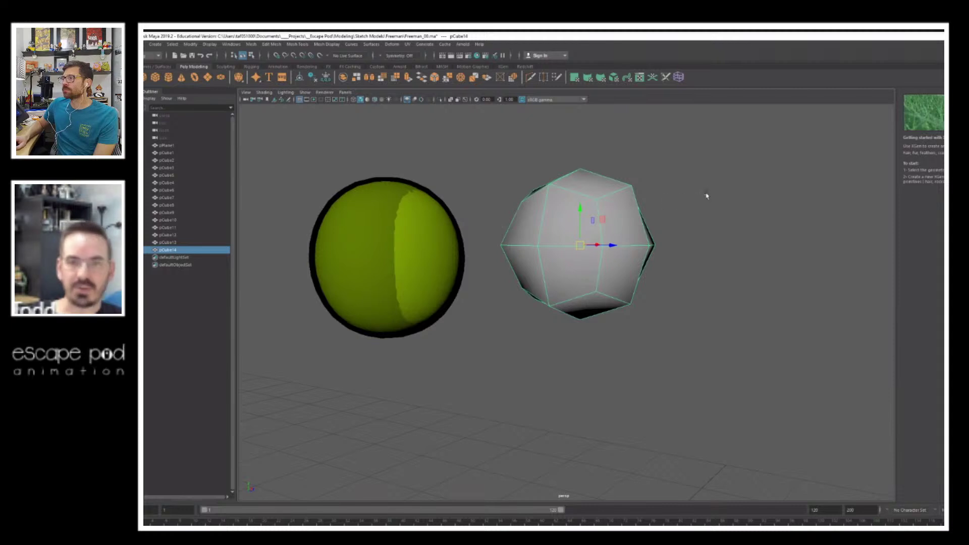
Step: Turn on Two Sided Lighting in the viewport and inspect the inside of the faceted grey sphere
alt+middle_drag(581, 197, 570, 230)
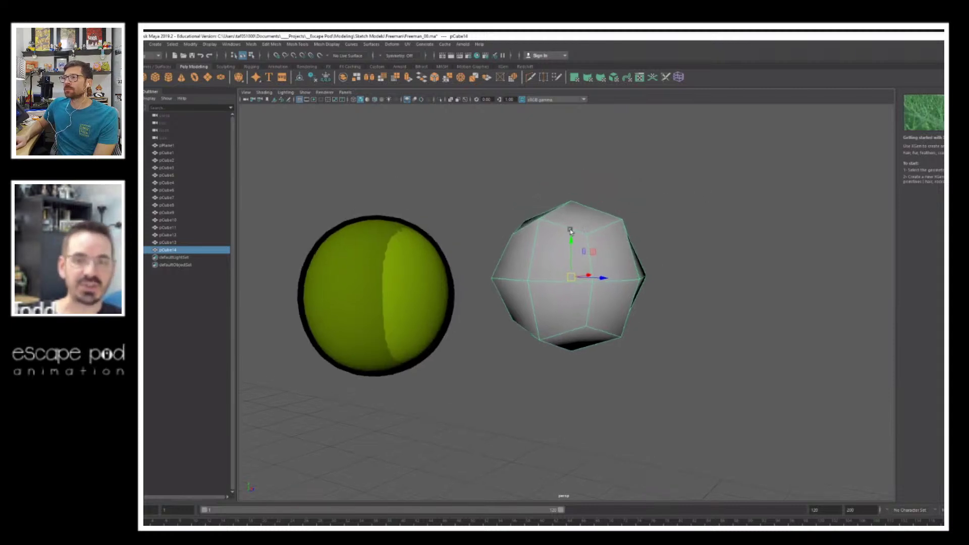
alt+right_drag(532, 233, 607, 267)
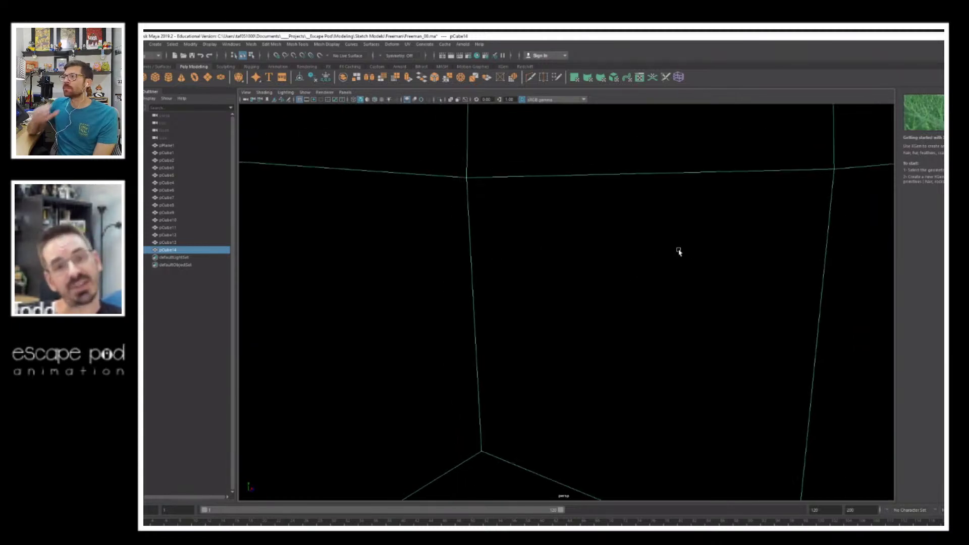
alt+right_drag(696, 255, 356, 249)
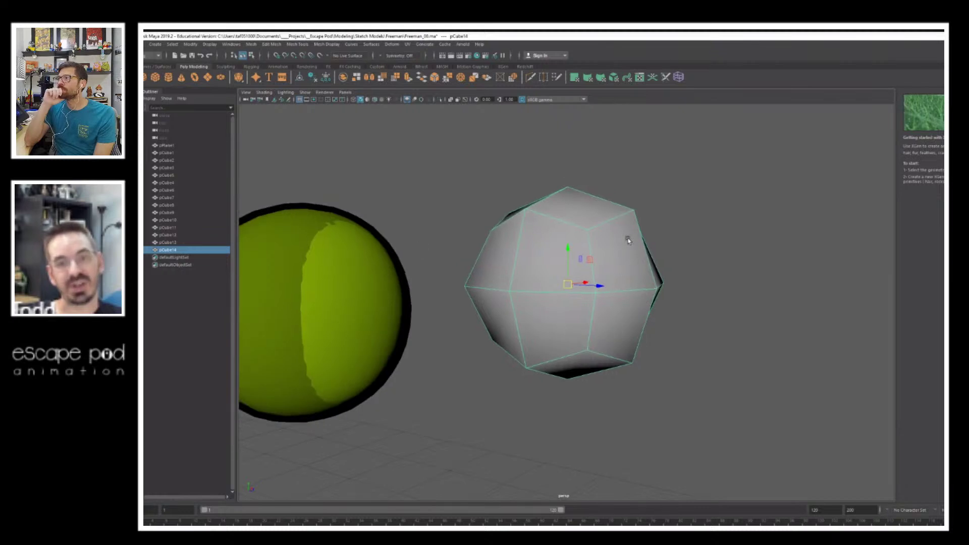
click(286, 93)
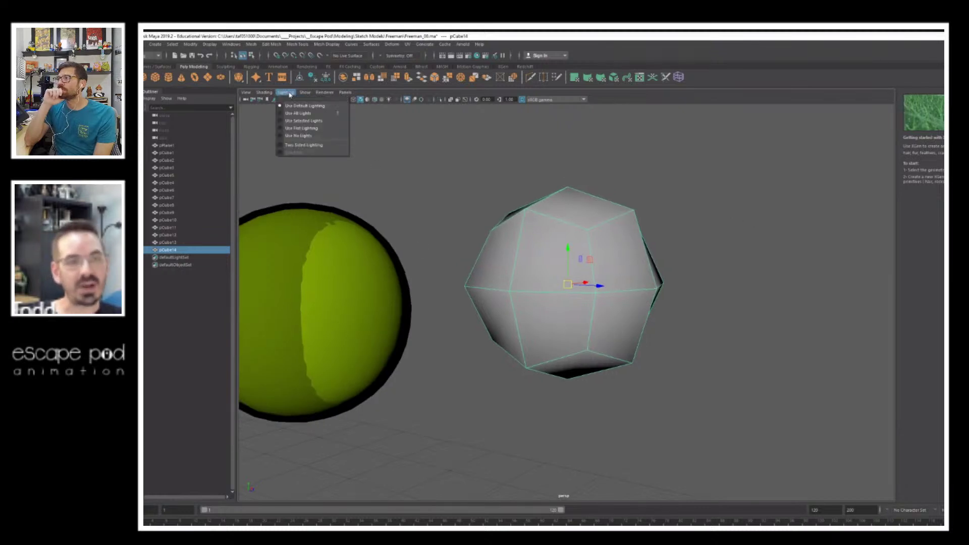
click(298, 145)
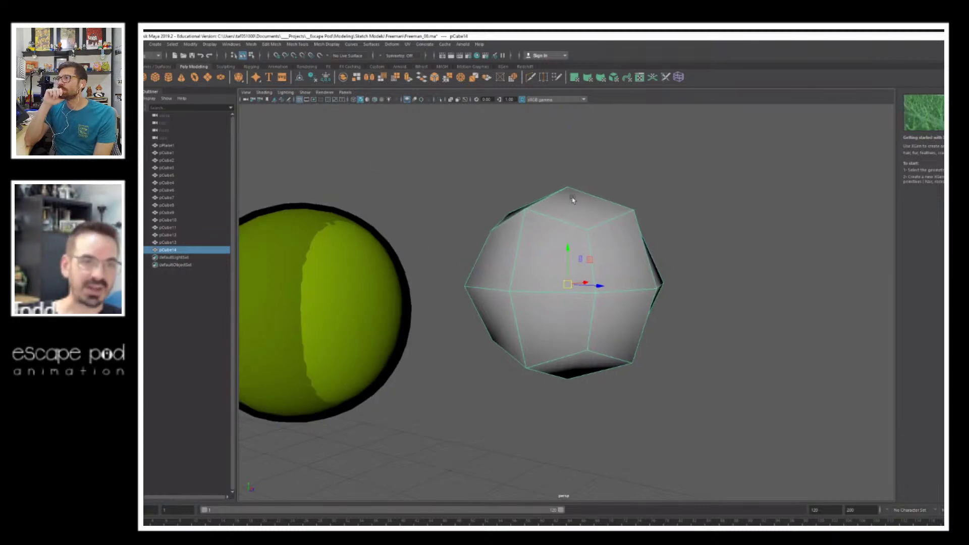
scroll(519, 243, up, 10)
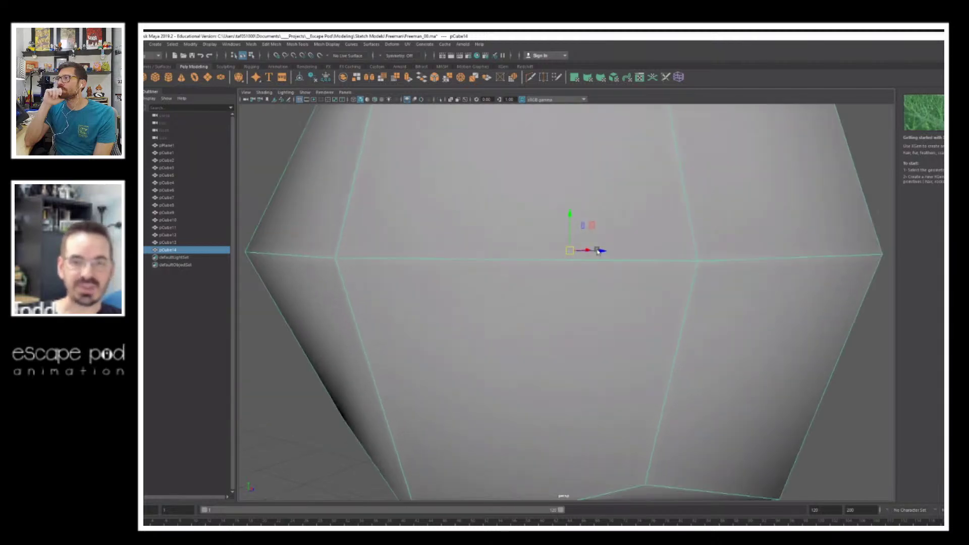
alt+right_drag(597, 251, 767, 253)
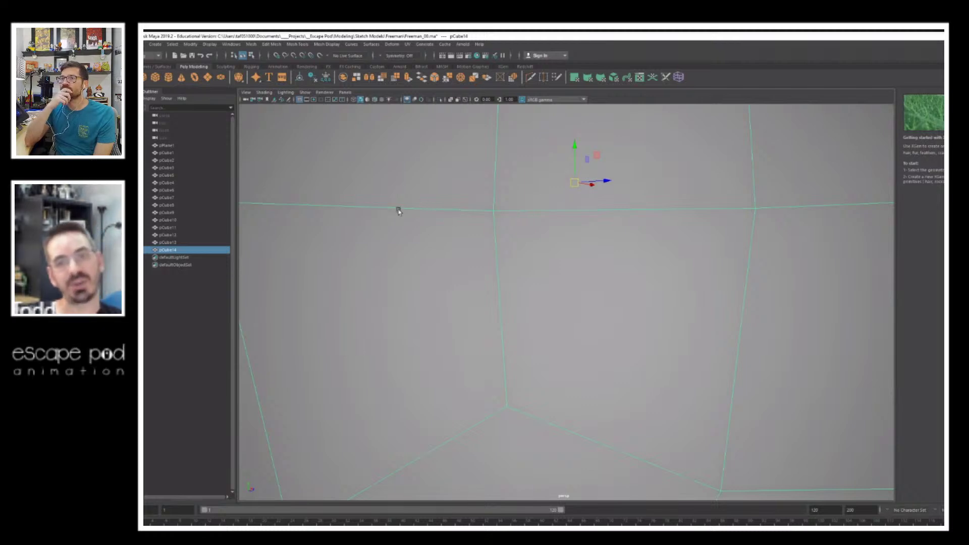
Step: Turn Two Sided Lighting off again and bring the whole faceted sphere back into view
click(287, 101)
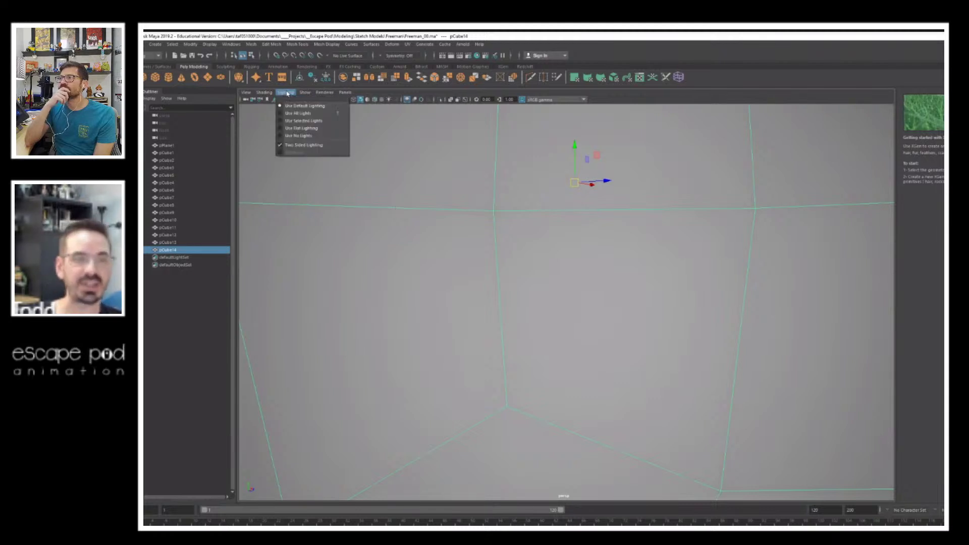
click(293, 144)
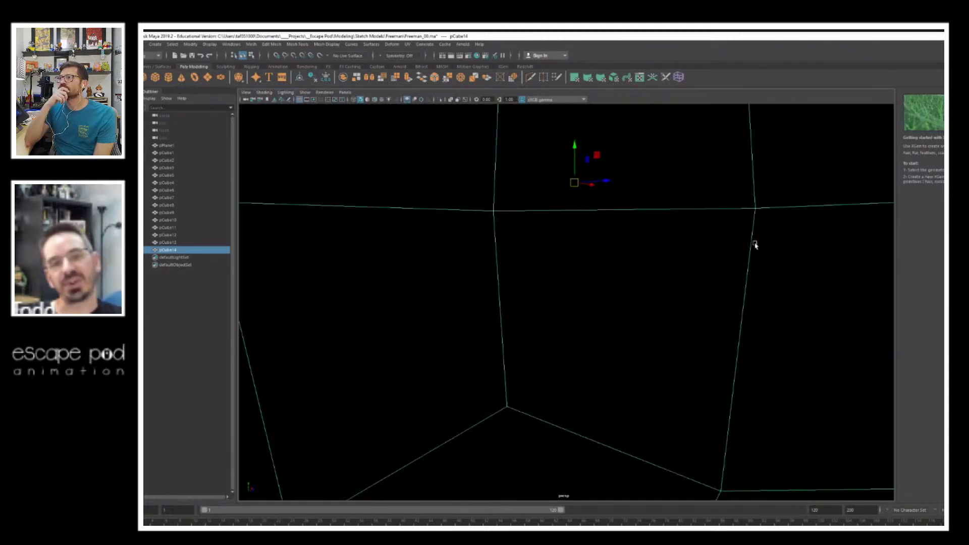
alt+right_drag(755, 245, 399, 246)
alt+right_drag(518, 230, 658, 221)
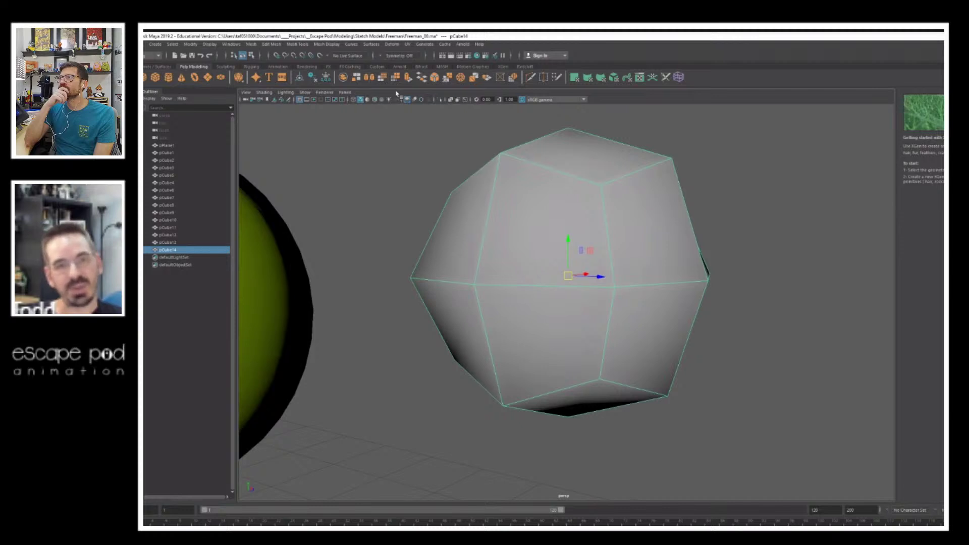
Step: Reverse the normals of the faceted grey sphere and check its shading from outside
click(371, 45)
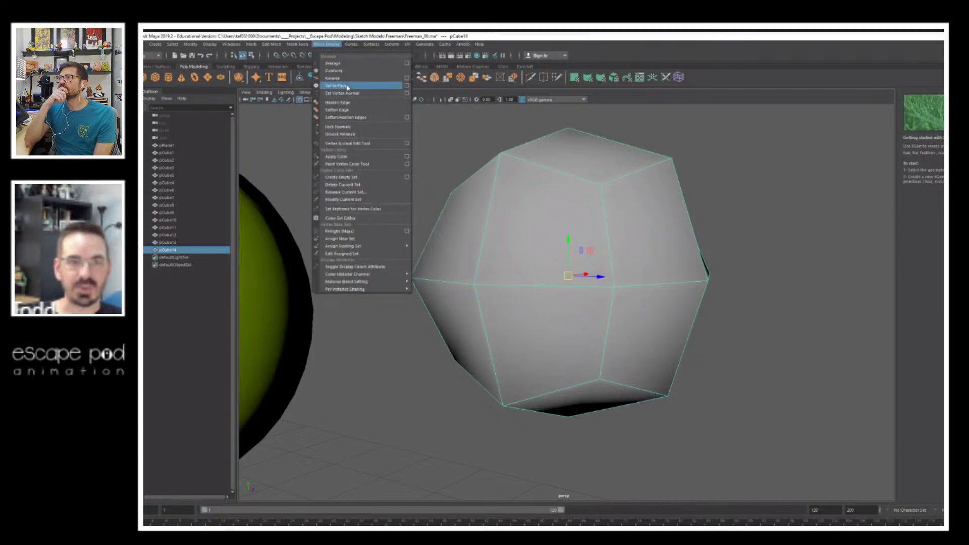
click(335, 78)
click(766, 235)
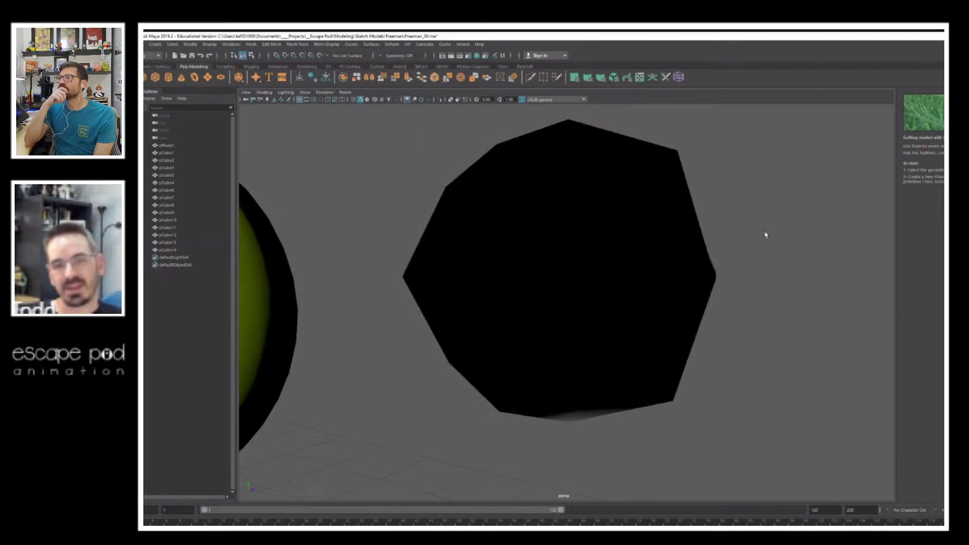
alt+right_drag(773, 239, 669, 236)
alt+drag(669, 235, 618, 237)
Step: Delete the faceted sphere with reversed normals that sits beside the outlined green sphere
click(618, 235)
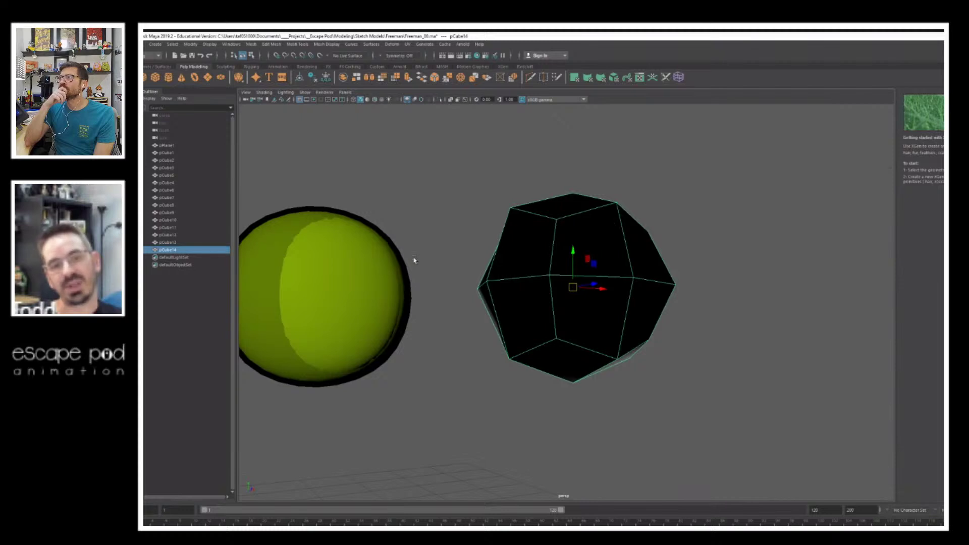
alt+middle_drag(414, 260, 553, 260)
alt+drag(670, 253, 694, 248)
key(Delete)
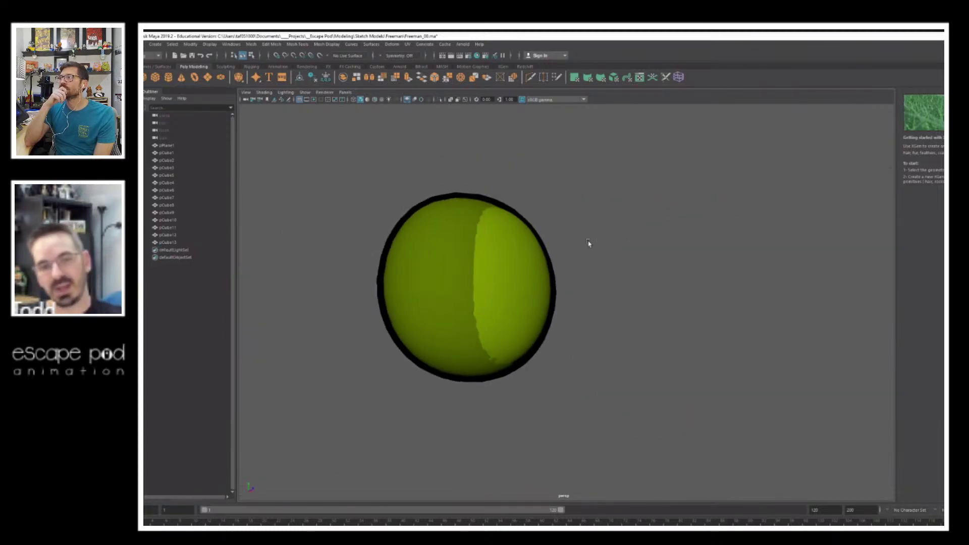
Step: Select the black outline shell around the green sphere and examine its Render Stats, including the Double Sided option
click(554, 274)
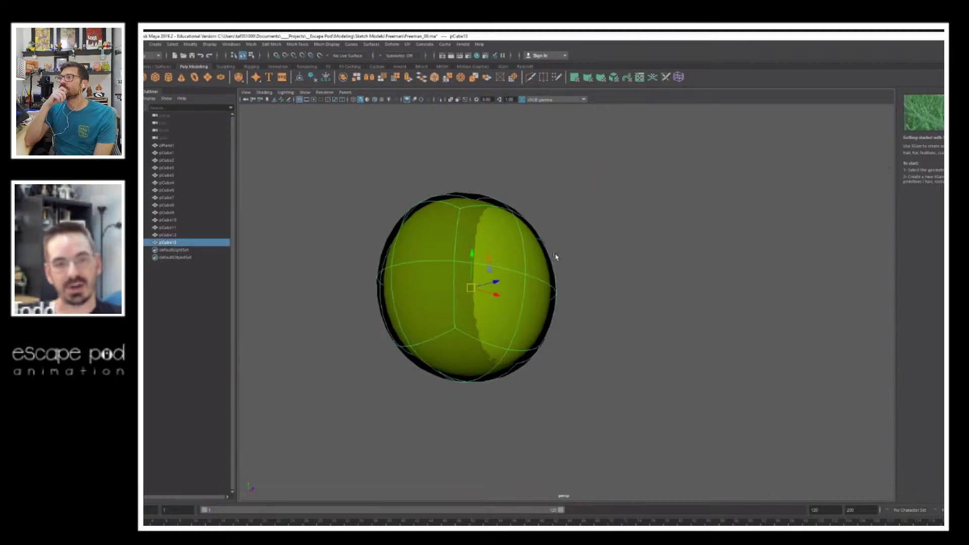
alt+drag(556, 255, 454, 247)
alt+right_drag(454, 247, 627, 272)
key(f)
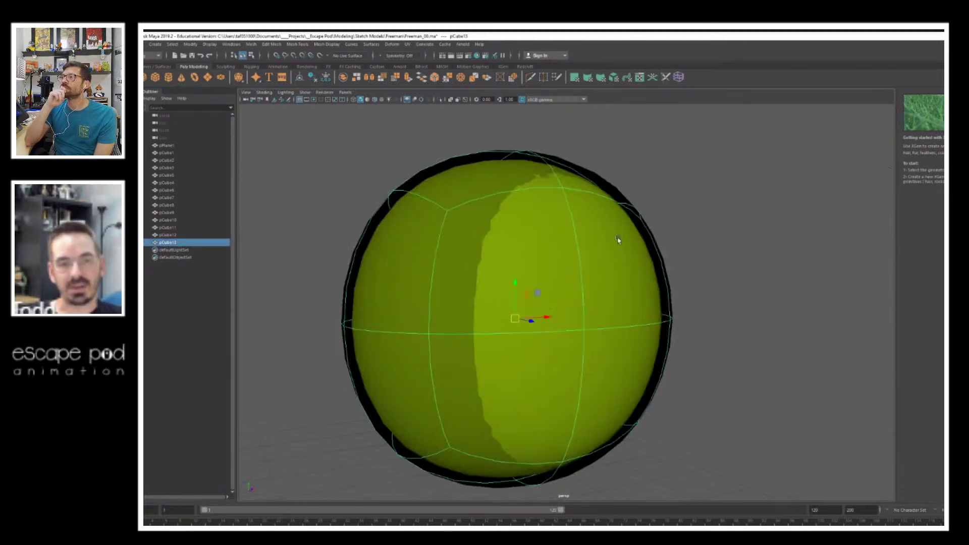
key(ctrl+a)
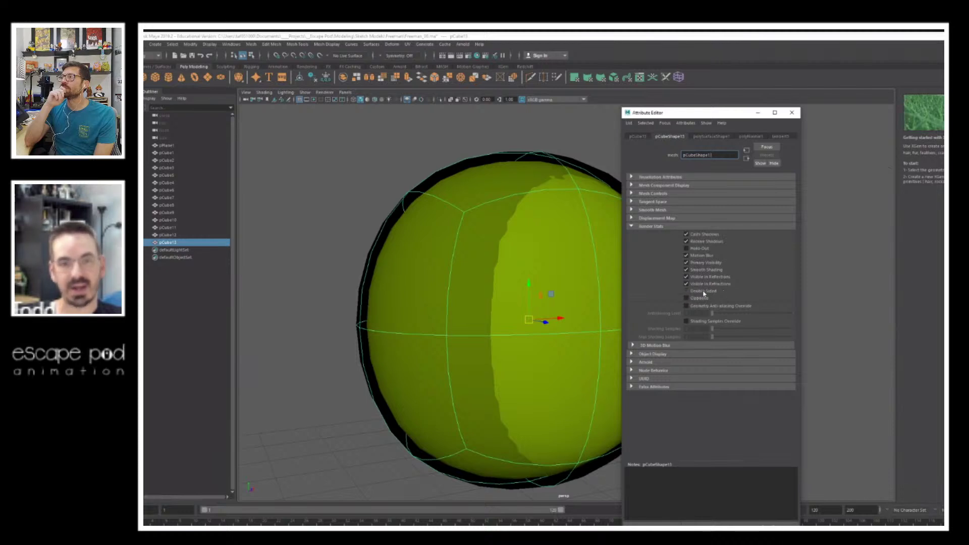
click(792, 112)
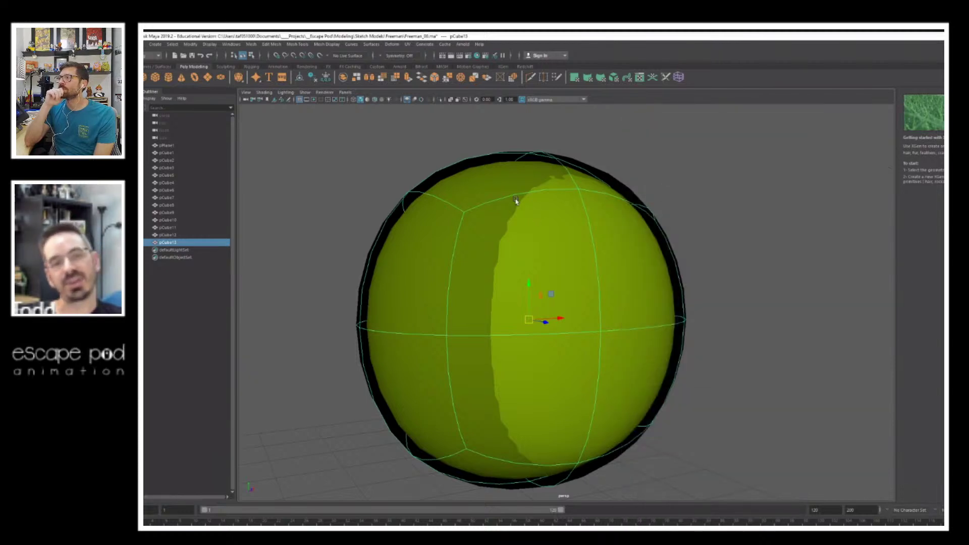
Step: Set the color of the outline shell's Lambert material to yellow
alt+drag(515, 201, 423, 168)
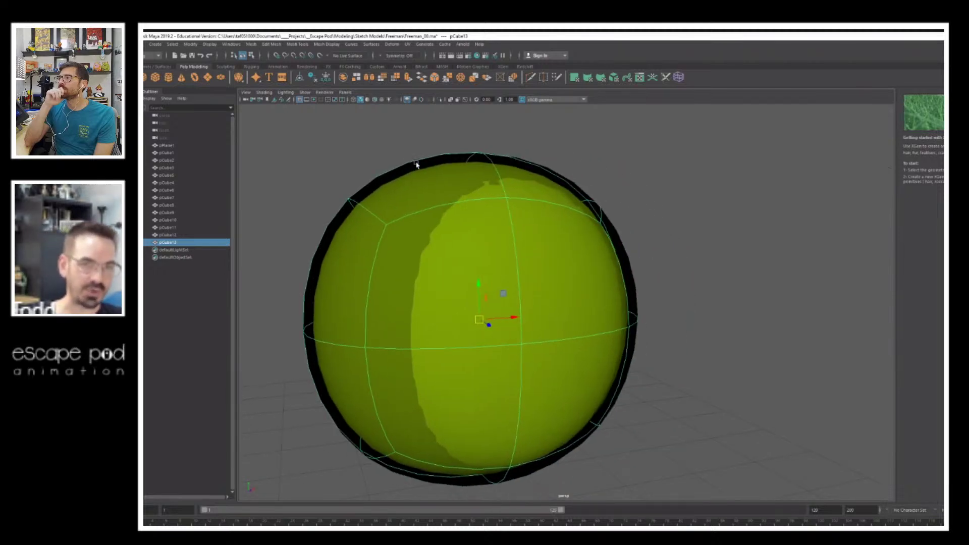
right_drag(417, 165, 419, 345)
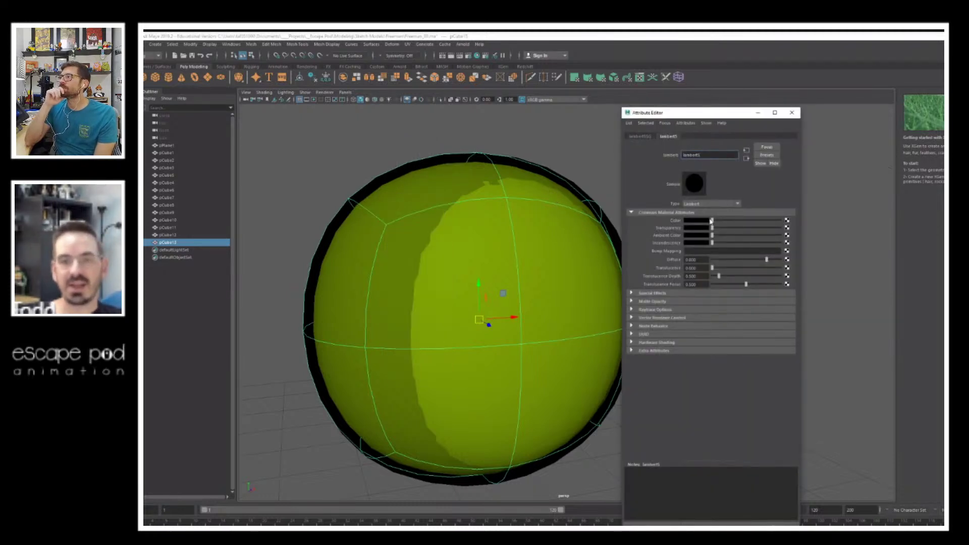
click(700, 221)
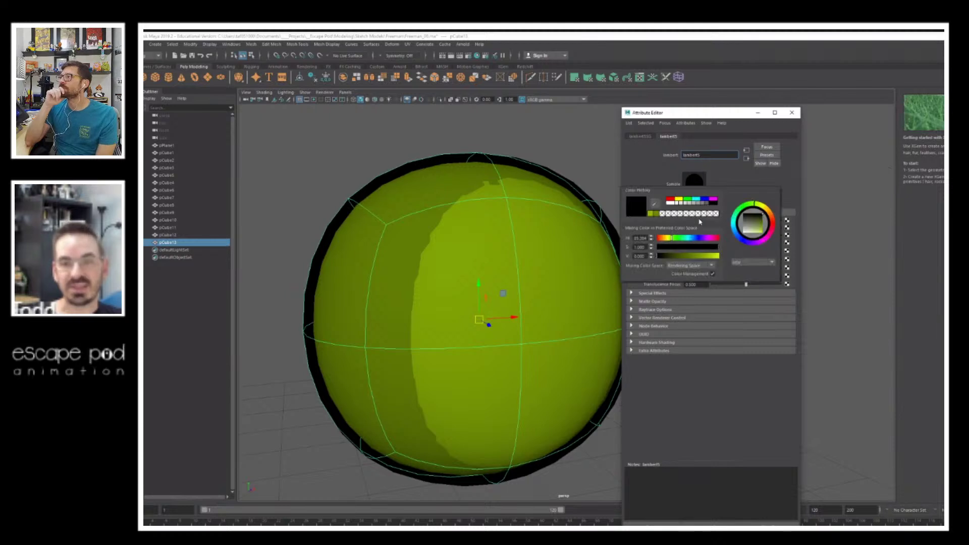
click(679, 200)
mouse_move(487, 285)
alt+mouse_down()
mouse_move(483, 259)
mouse_move(447, 275)
mouse_move(481, 284)
mouse_move(510, 273)
mouse_move(472, 268)
mouse_move(480, 283)
alt+mouse_up()
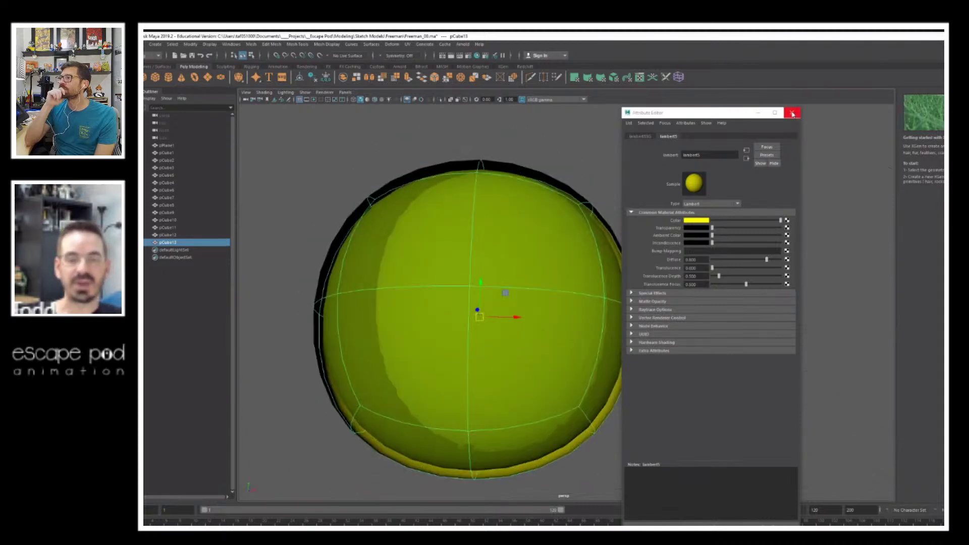
click(792, 114)
Step: Examine the yellow outline shell around the green sphere from several angles and review its Render Stats
mouse_move(553, 278)
alt+mouse_down()
mouse_move(506, 167)
mouse_move(515, 199)
mouse_move(608, 262)
alt+mouse_up()
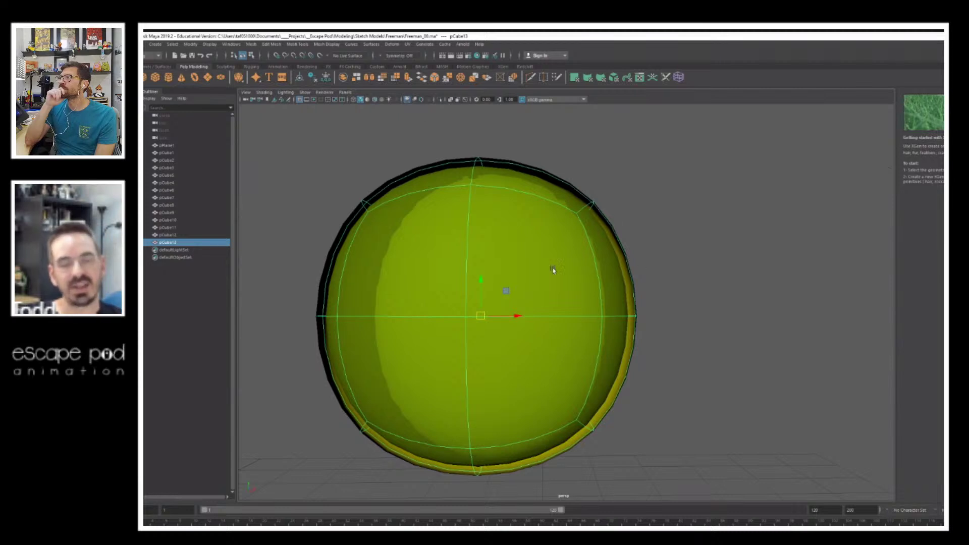
alt+drag(518, 245, 528, 169)
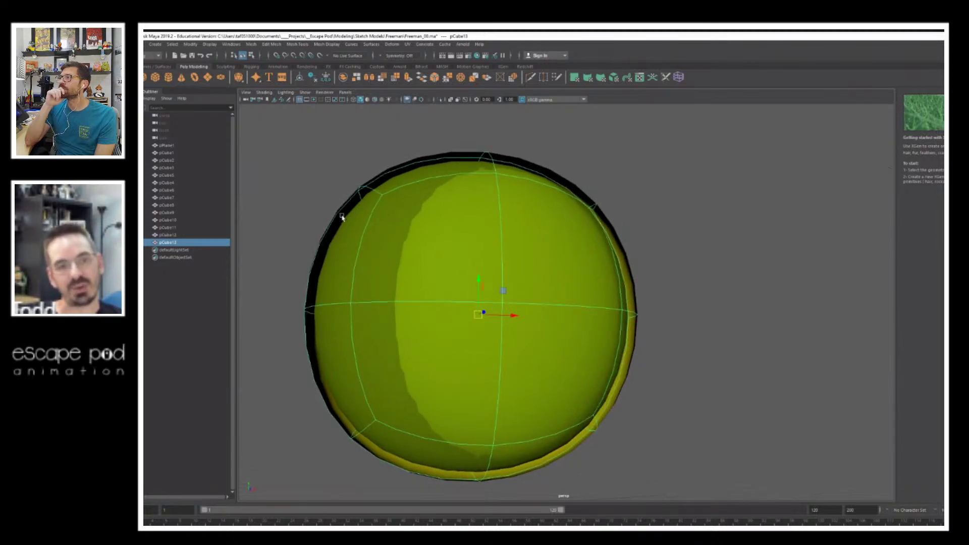
alt+drag(622, 350, 548, 430)
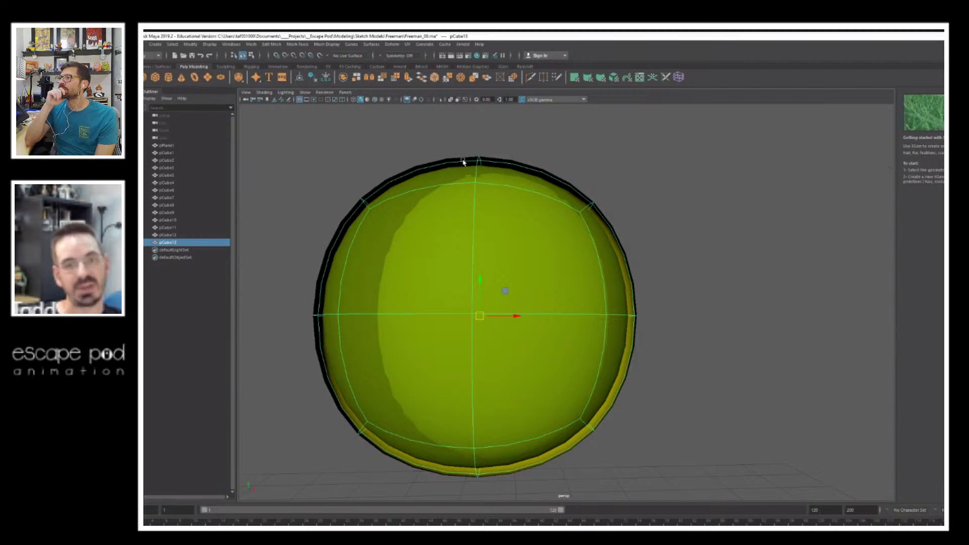
key(ctrl+a)
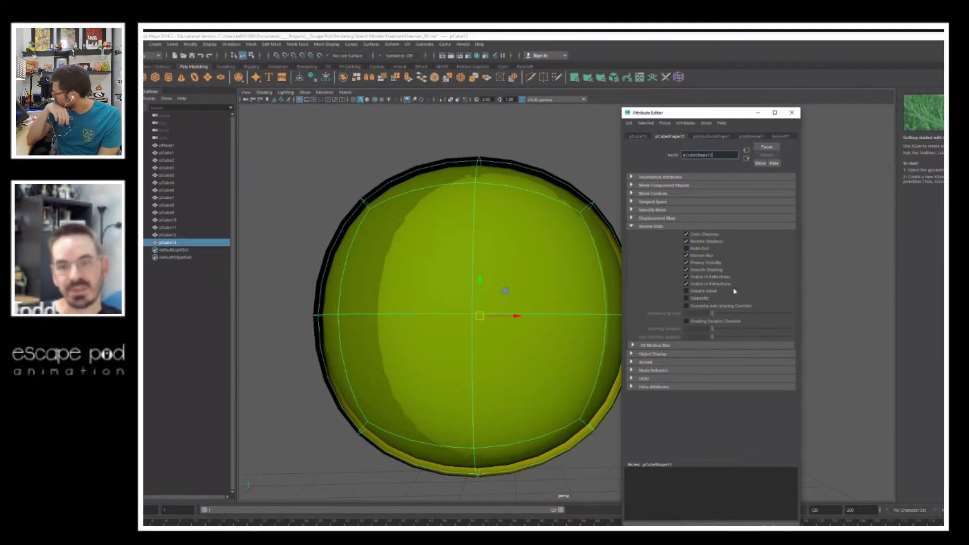
click(791, 112)
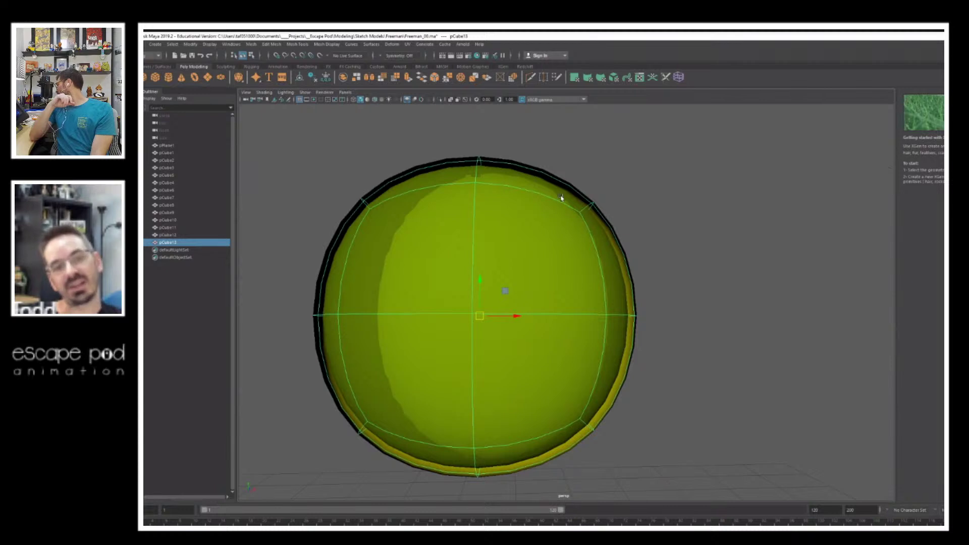
click(740, 210)
alt+drag(462, 235, 568, 238)
alt+right_drag(569, 237, 514, 238)
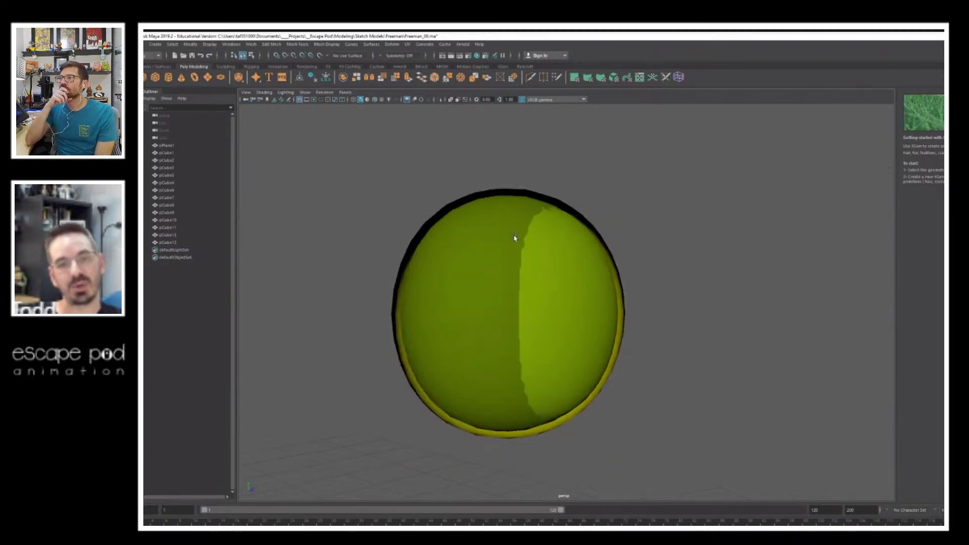
alt+drag(515, 238, 445, 239)
Step: Delete the green sphere together with its outline shell
alt+middle_drag(488, 275, 495, 212)
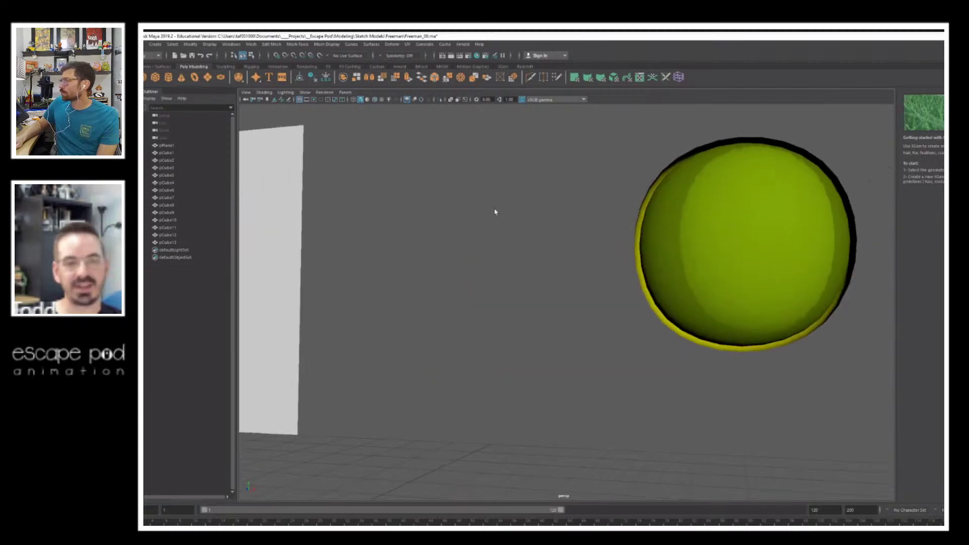
alt+right_drag(496, 212, 455, 233)
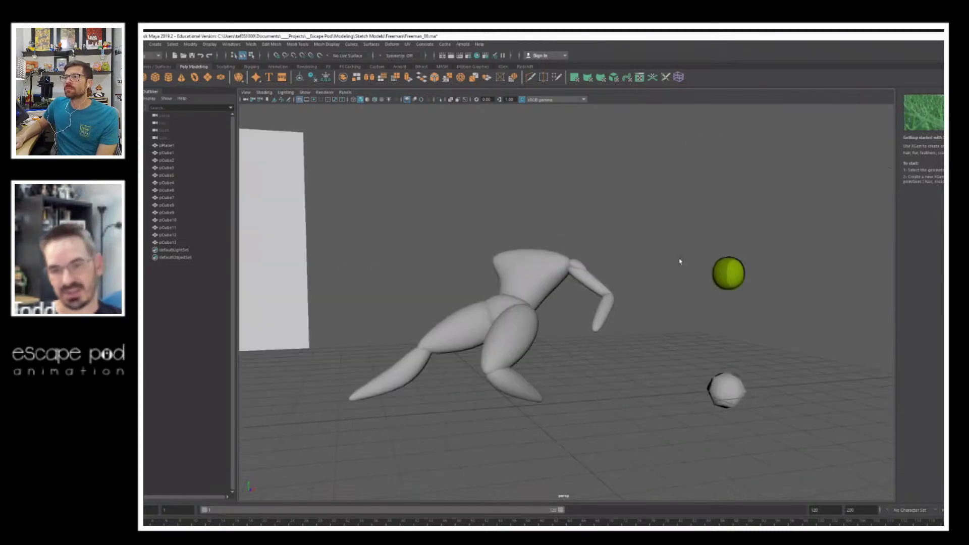
drag(682, 264, 827, 330)
key(Delete)
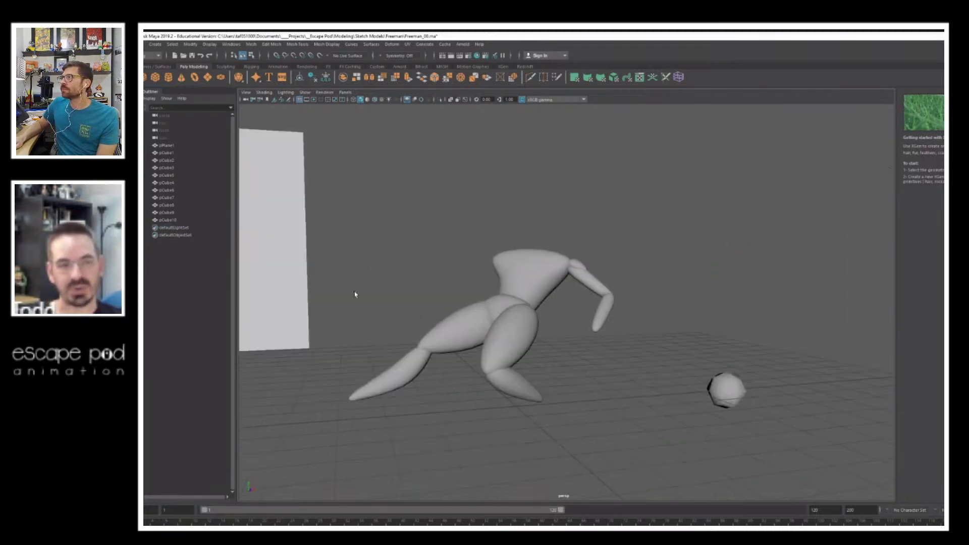
Step: Turn on textured display so the reference illustration shows, and frame it beside the grey figure
alt+middle_drag(355, 294, 444, 292)
key(6)
scroll(644, 267, down, 3)
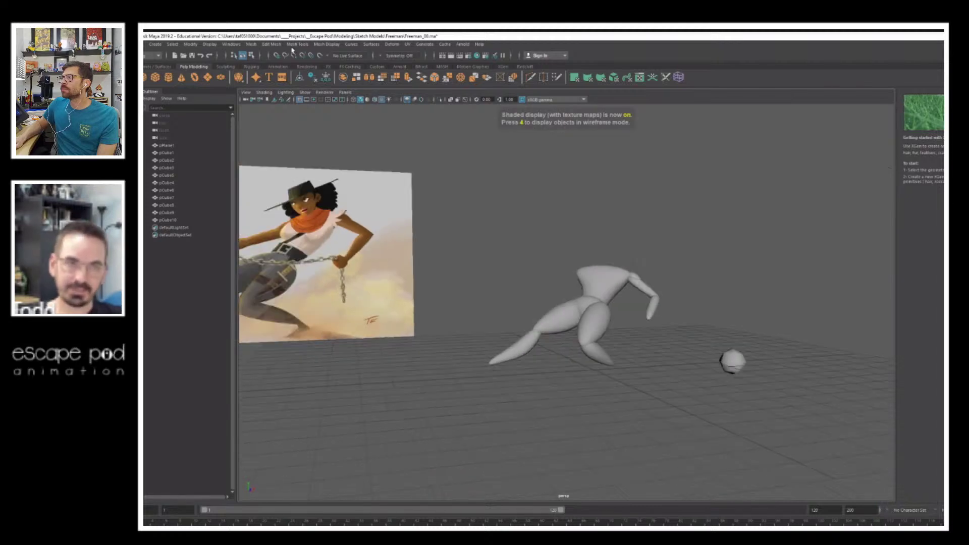
alt+drag(523, 307, 790, 342)
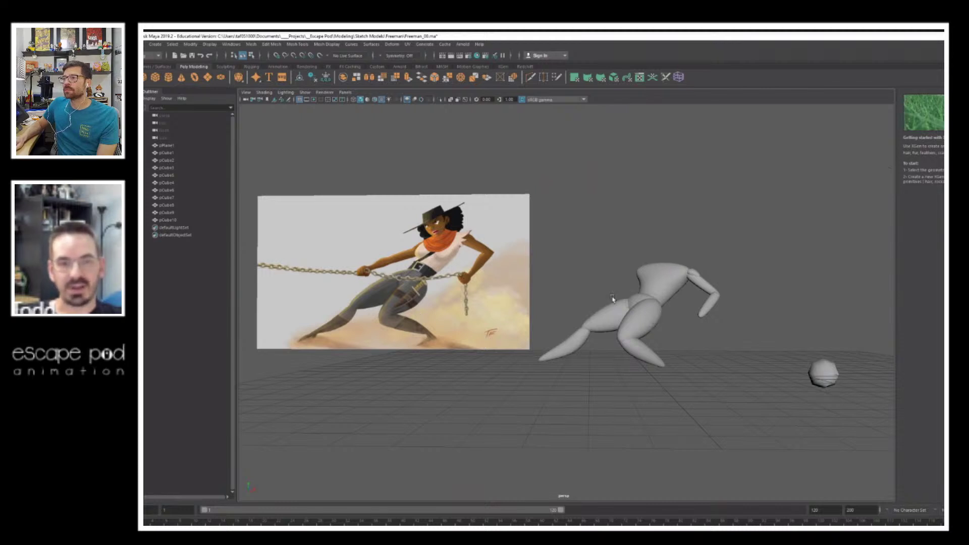
alt+right_drag(612, 298, 740, 288)
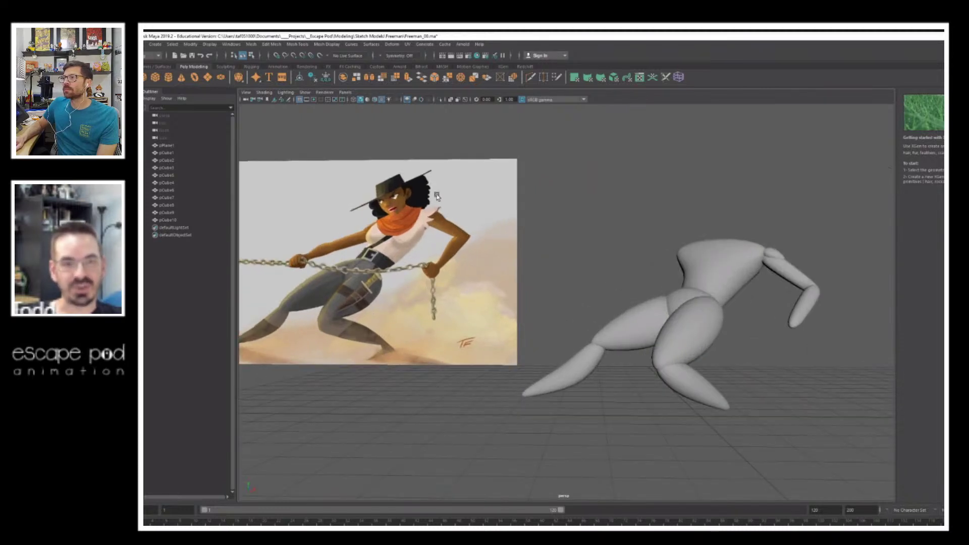
Step: Select the edge loop around the middle of the torso and shift it slightly down toward the waist
click(707, 268)
alt+drag(707, 268, 582, 276)
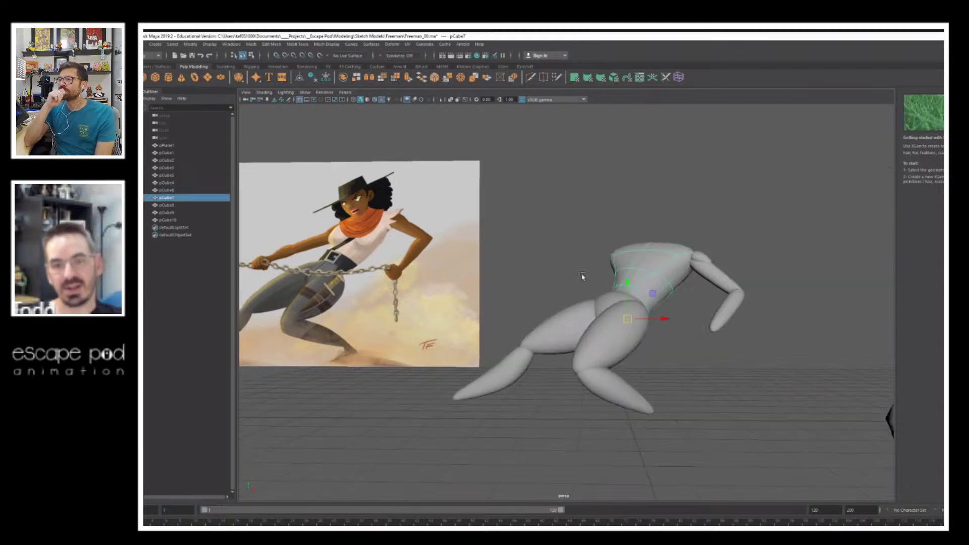
alt+middle_drag(582, 276, 482, 281)
alt+right_drag(482, 281, 652, 303)
right_drag(553, 254, 551, 240)
double_click(524, 263)
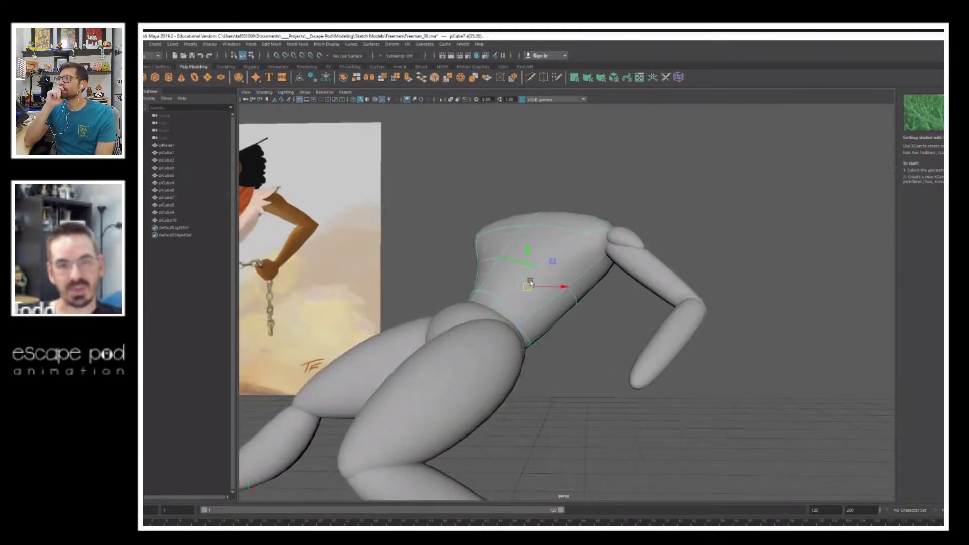
drag(528, 287, 534, 293)
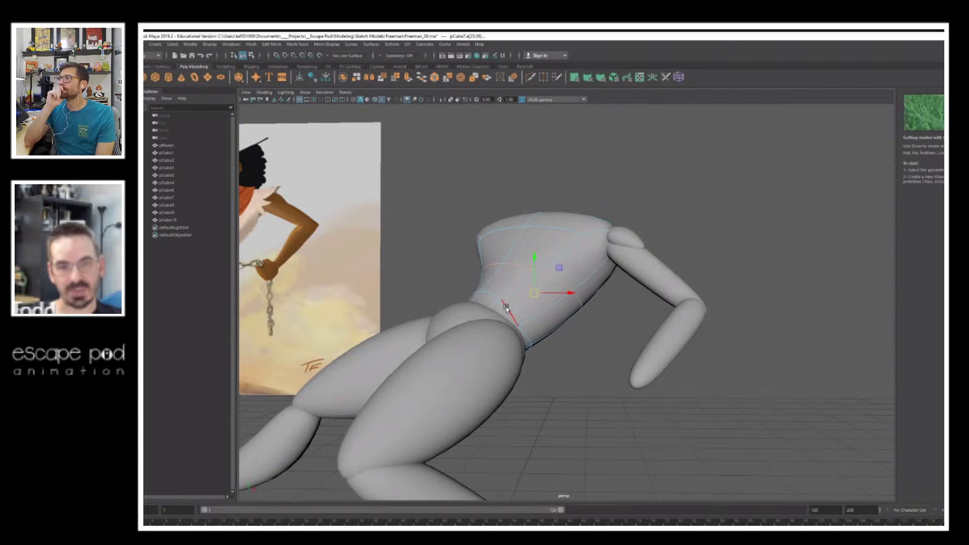
Step: Lower the edges at the base of the torso so the waist sinks into the pelvis
click(507, 313)
click(507, 318)
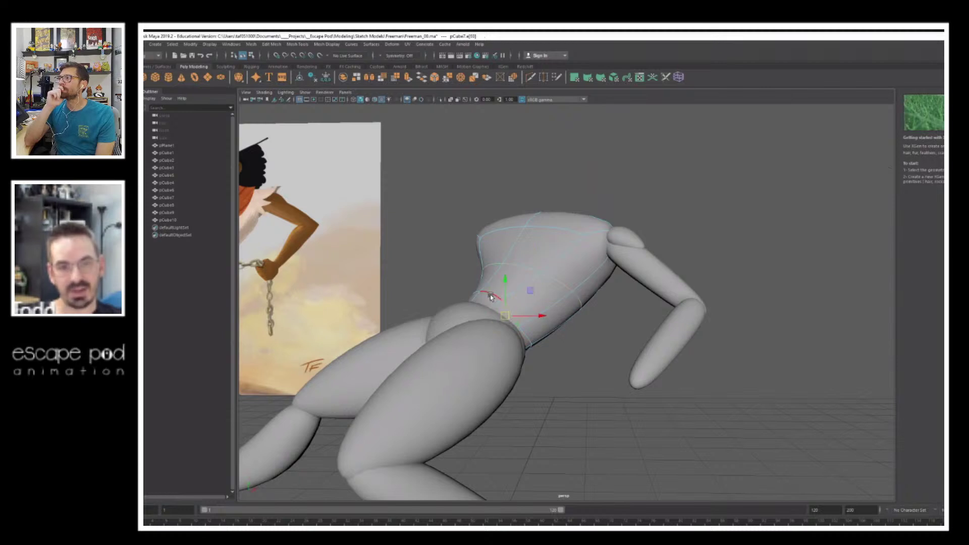
click(492, 297)
click(506, 327)
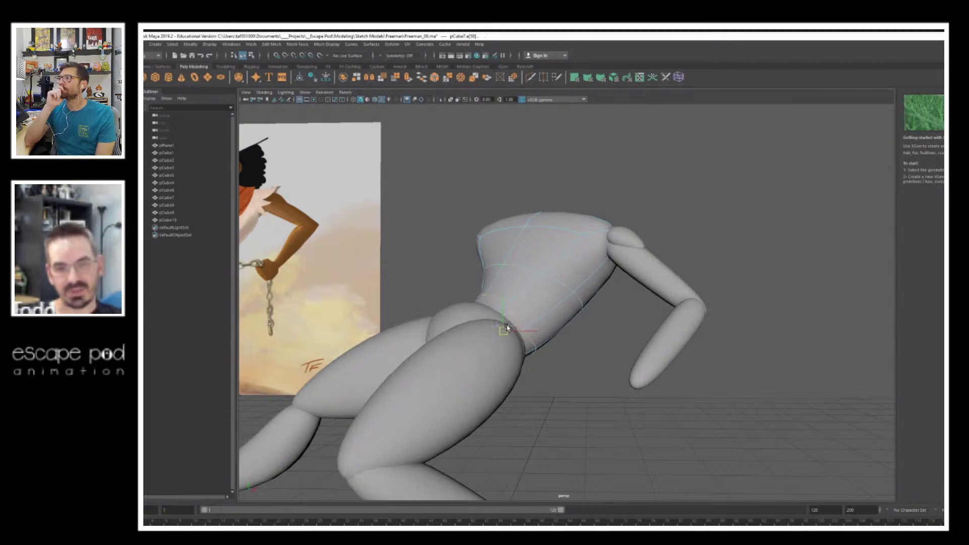
click(664, 194)
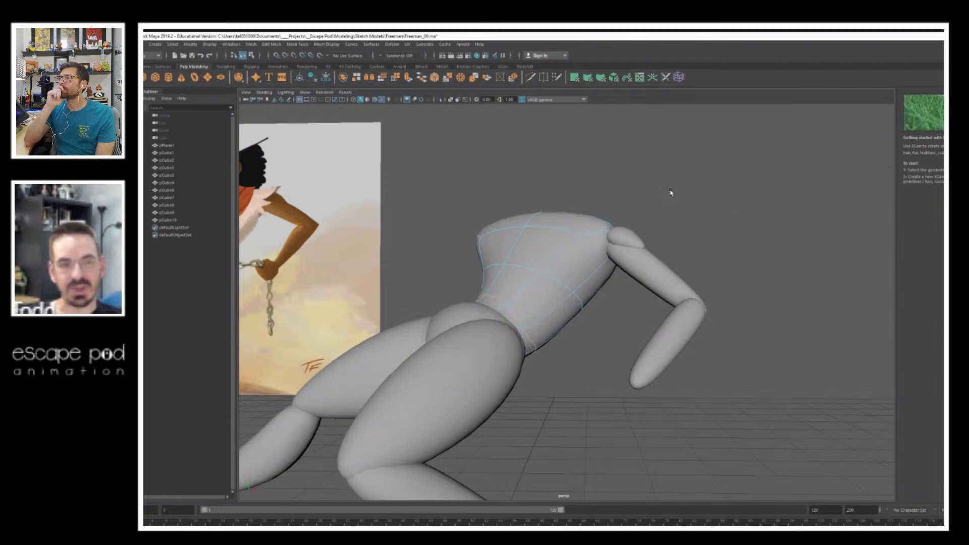
Step: Duplicate the spare sphere beside the figure, lift the copy above it, and turn on wireframe over the shaded models
scroll(670, 192, down, 5)
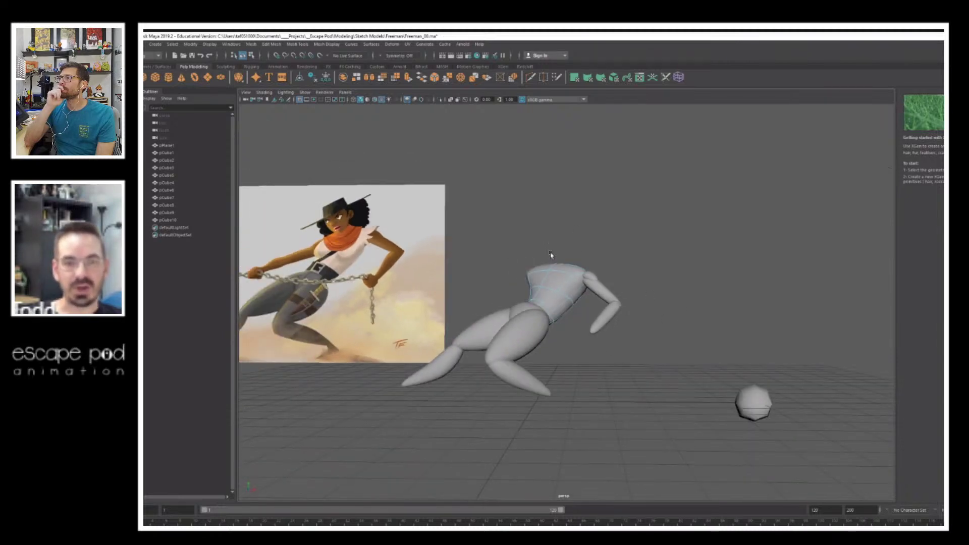
click(758, 385)
key(ctrl+d)
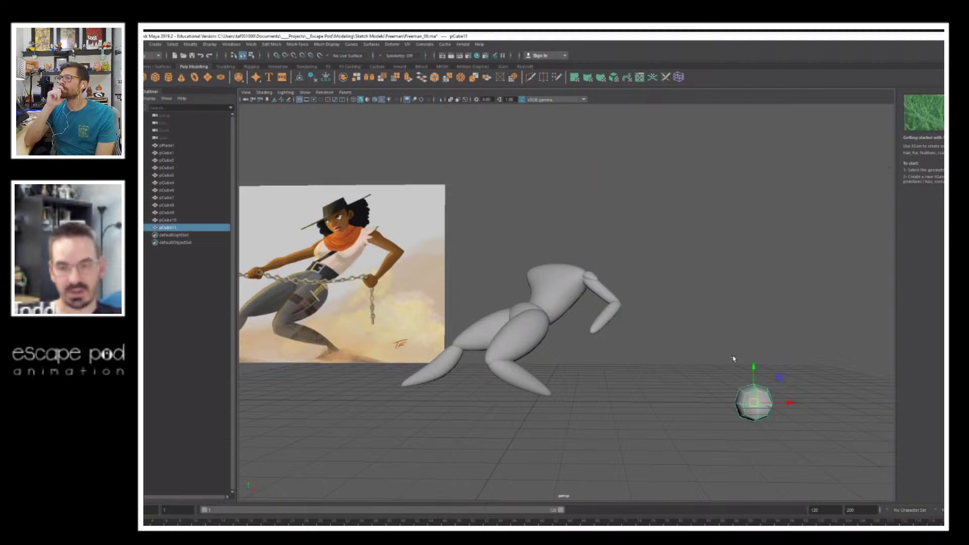
mouse_move(748, 367)
mouse_down()
mouse_move(748, 231)
mouse_move(802, 276)
mouse_up()
click(264, 92)
click(293, 160)
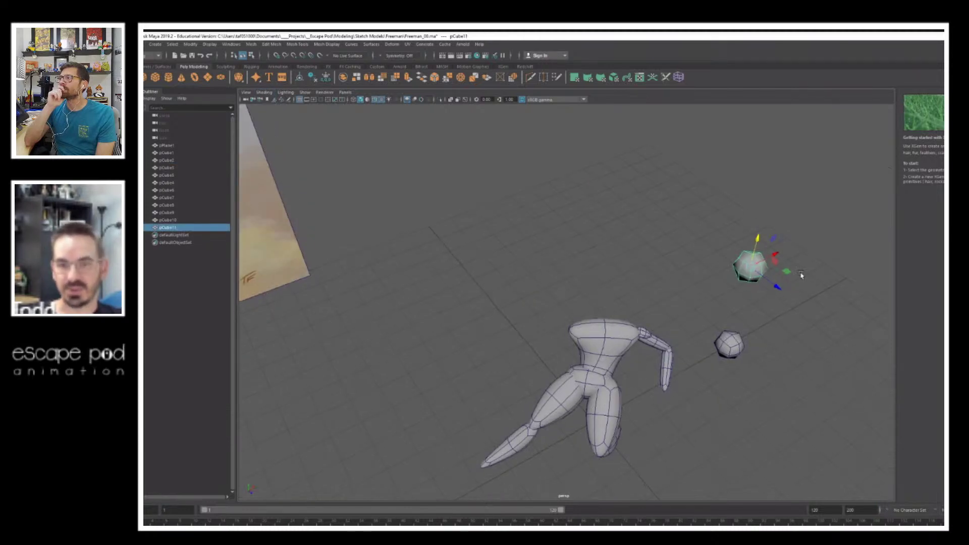
Step: Move the duplicated sphere onto the top of the torso, centred between the shoulders
alt+right_drag(673, 254, 785, 274)
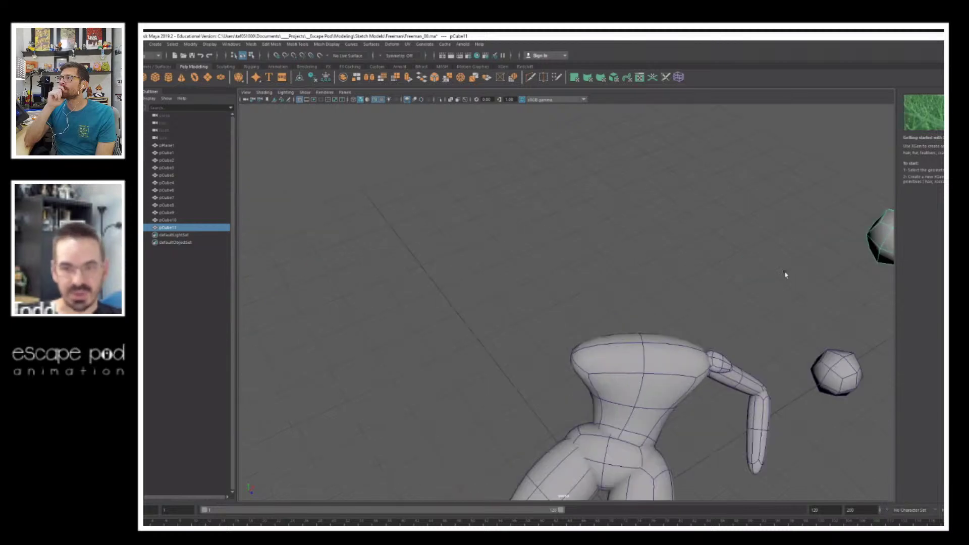
alt+middle_drag(799, 258, 691, 270)
drag(791, 252, 535, 313)
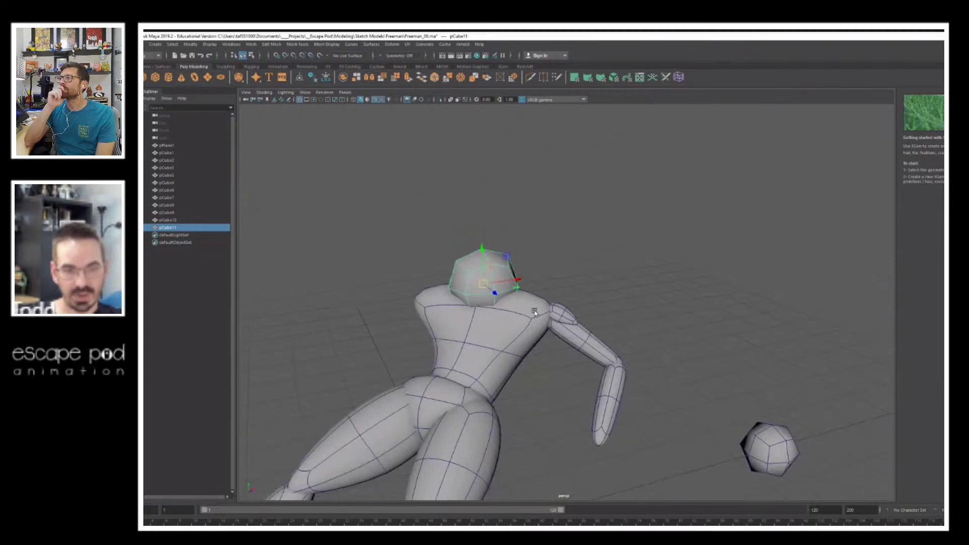
Step: Scale the sphere on the shoulders down and stretch it vertically into a narrow neck
key(e)
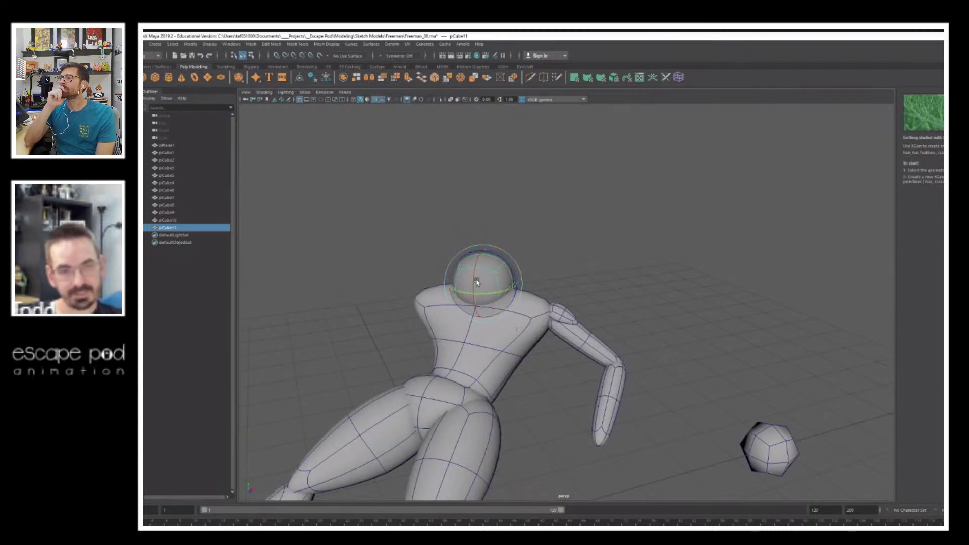
key(w)
key(r)
drag(478, 286, 454, 289)
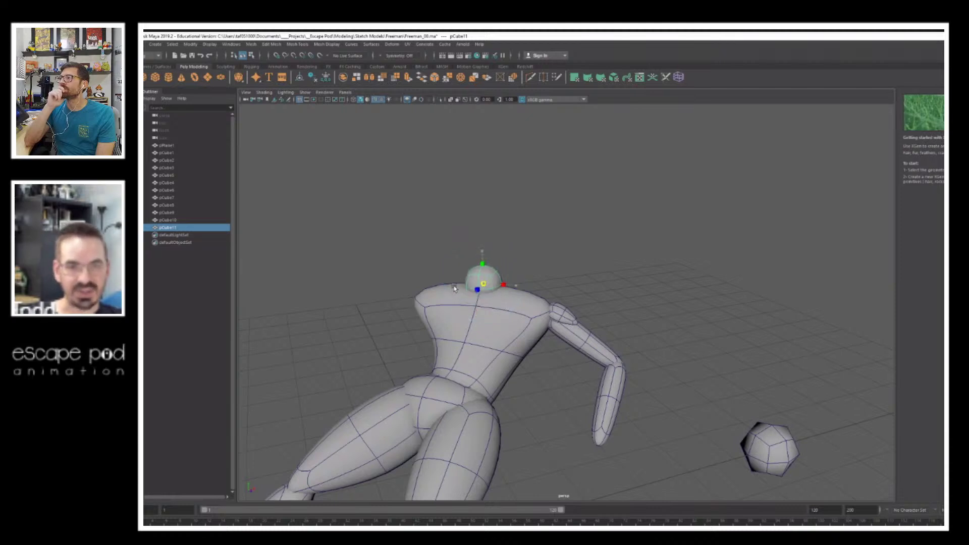
drag(475, 257, 483, 219)
click(621, 252)
Step: Compare the neck and upper body with the reference illustration from the side, three-quarter and front views
alt+drag(679, 275, 432, 262)
alt+middle_drag(431, 262, 505, 308)
alt+right_drag(505, 308, 573, 320)
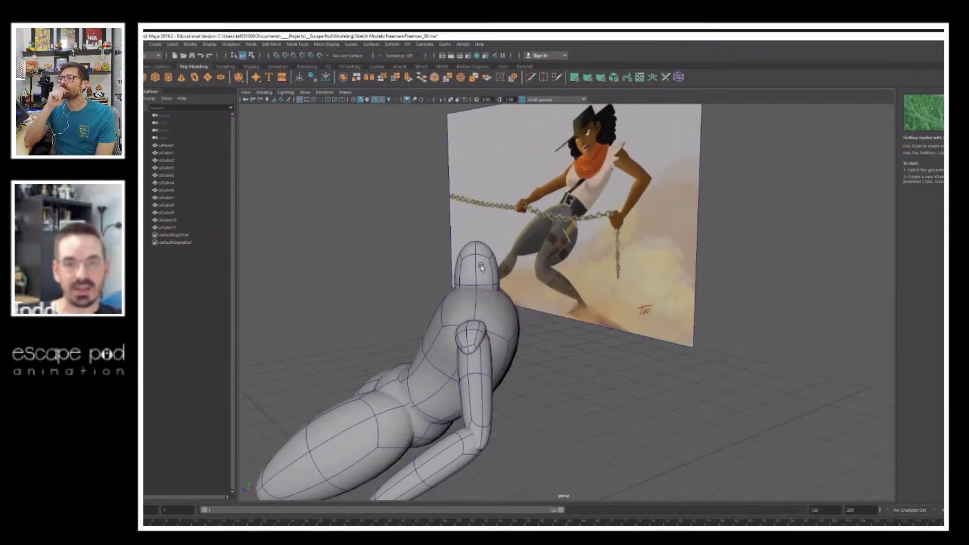
click(476, 268)
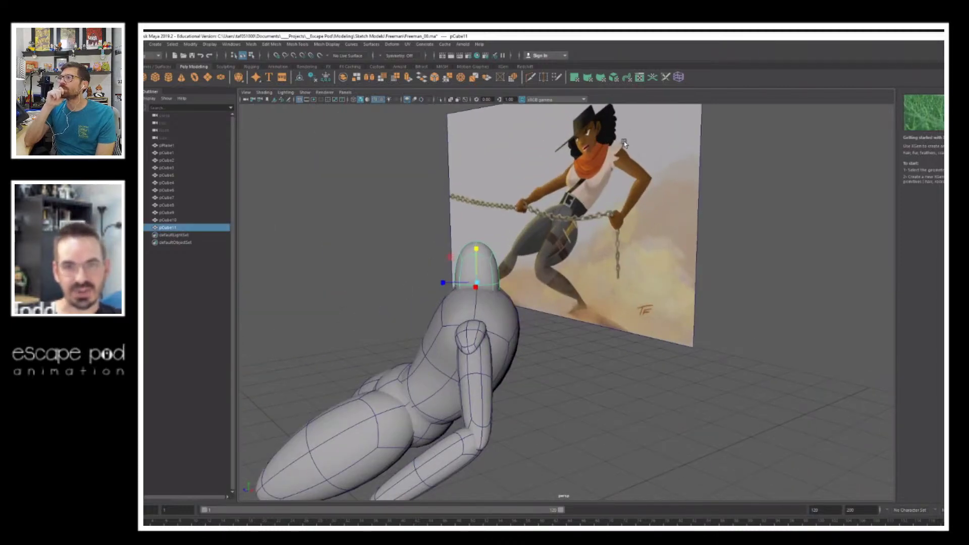
alt+drag(541, 187, 586, 182)
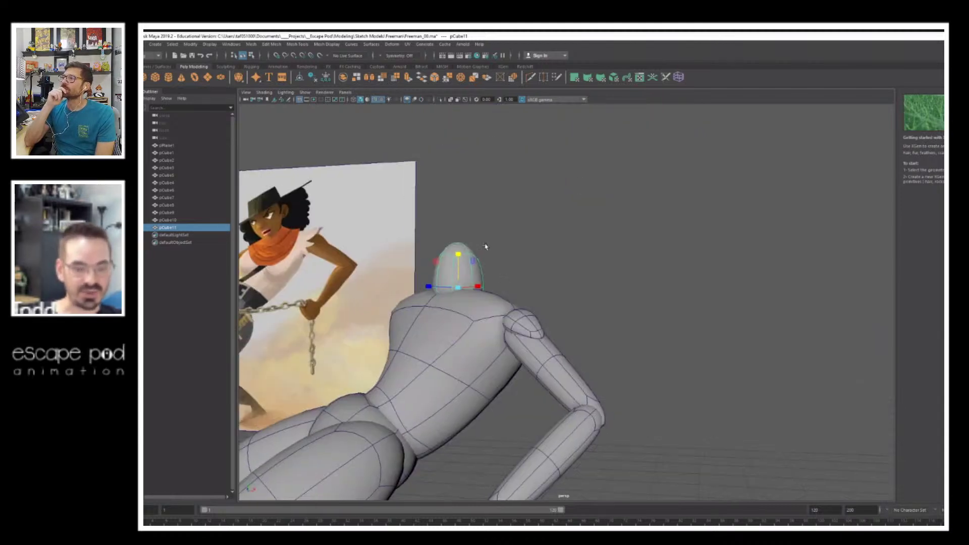
key(w)
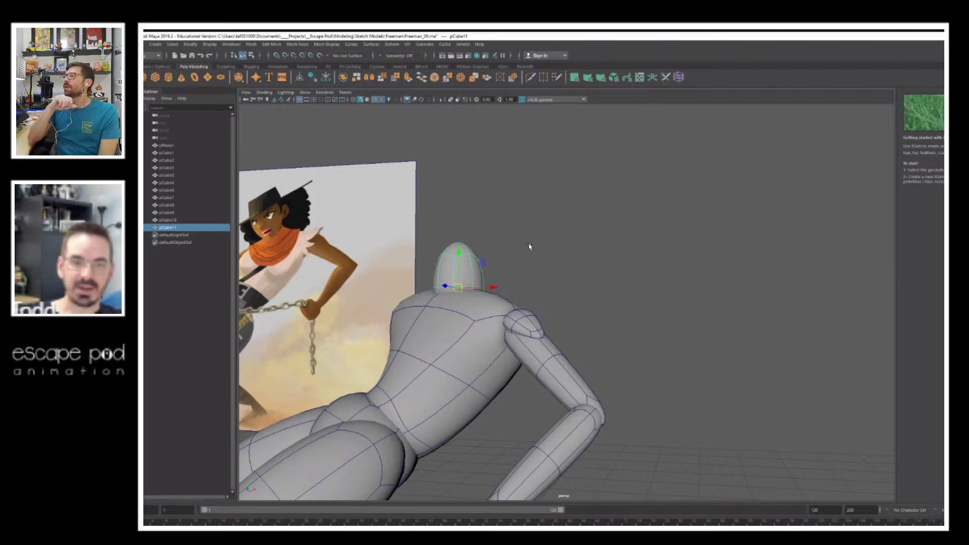
mouse_move(522, 242)
alt+mouse_down()
mouse_move(487, 255)
mouse_move(502, 262)
mouse_move(482, 249)
mouse_move(514, 251)
alt+mouse_up()
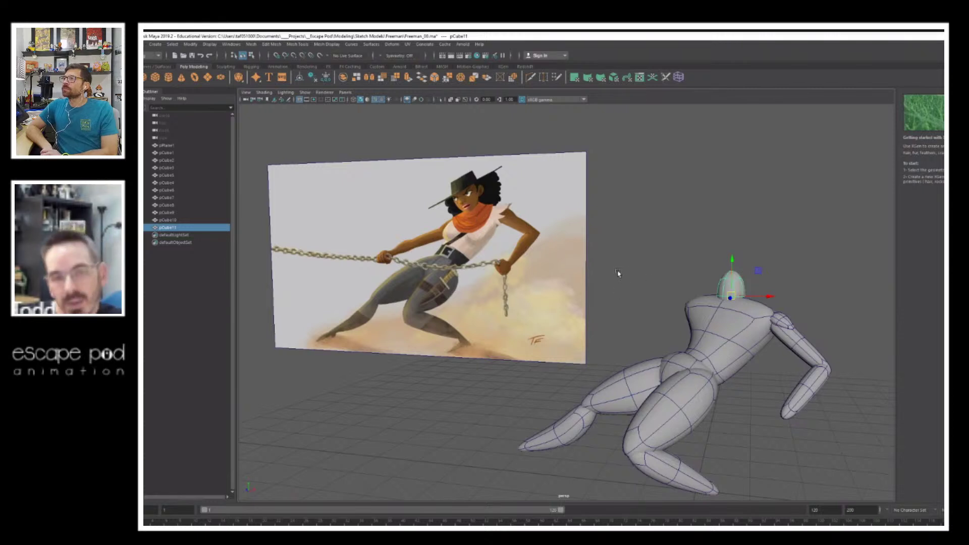
alt+middle_drag(725, 279, 648, 289)
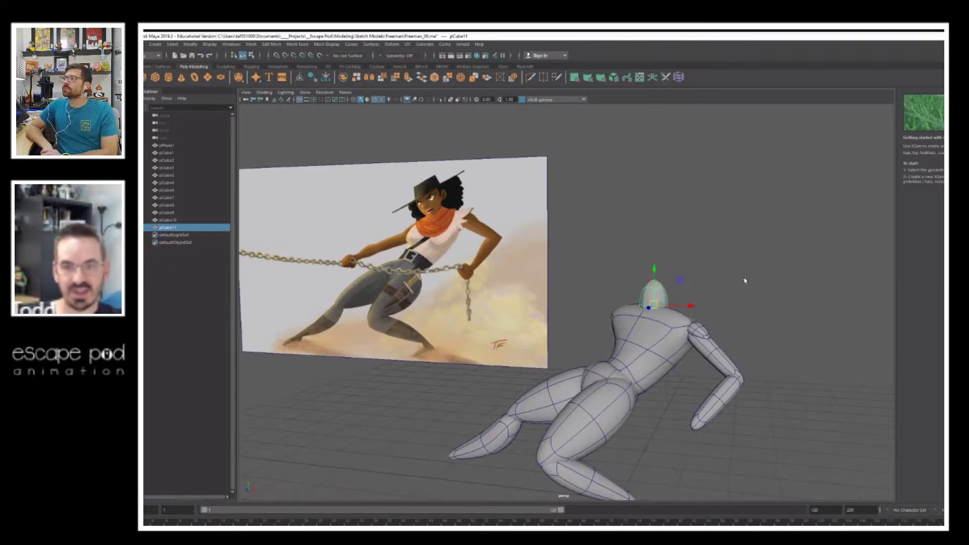
alt+drag(745, 281, 596, 318)
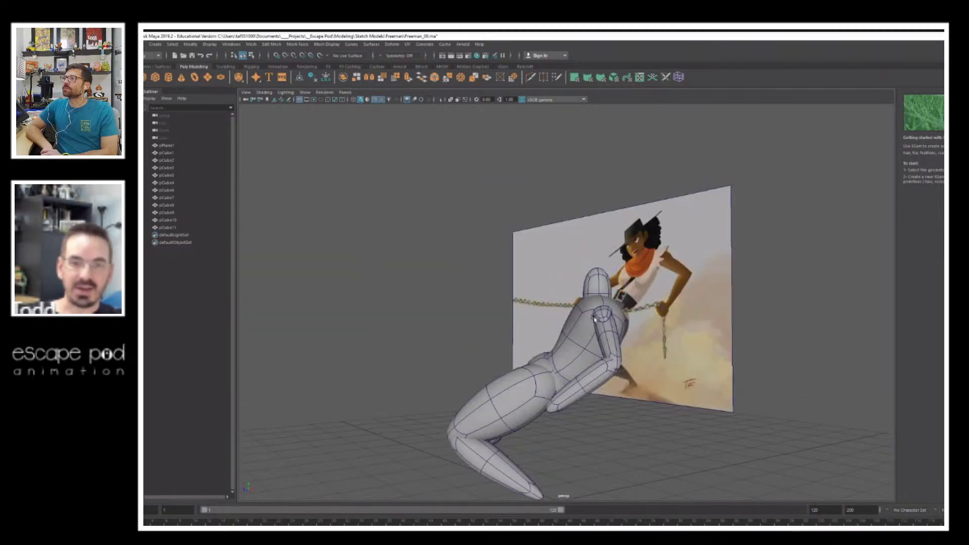
Step: Select the upper faces of the torso, then rotate and shift them to adjust the lean of the chest
click(579, 310)
right_drag(579, 312, 584, 290)
drag(686, 334, 686, 335)
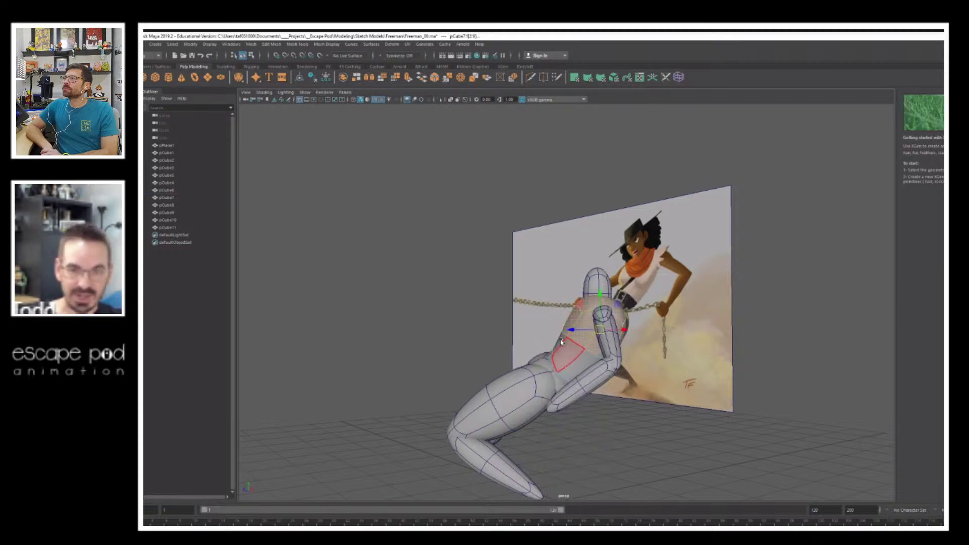
ctrl+drag(603, 367, 620, 284)
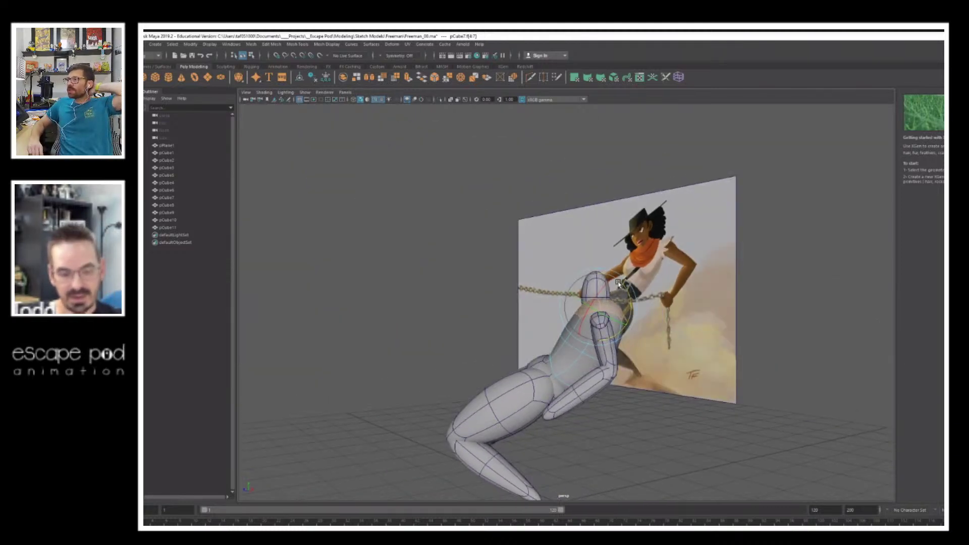
key(w)
drag(575, 305, 679, 309)
click(801, 291)
Step: Tilt the neck forward in side view and shift it toward the front of the shoulders
click(671, 295)
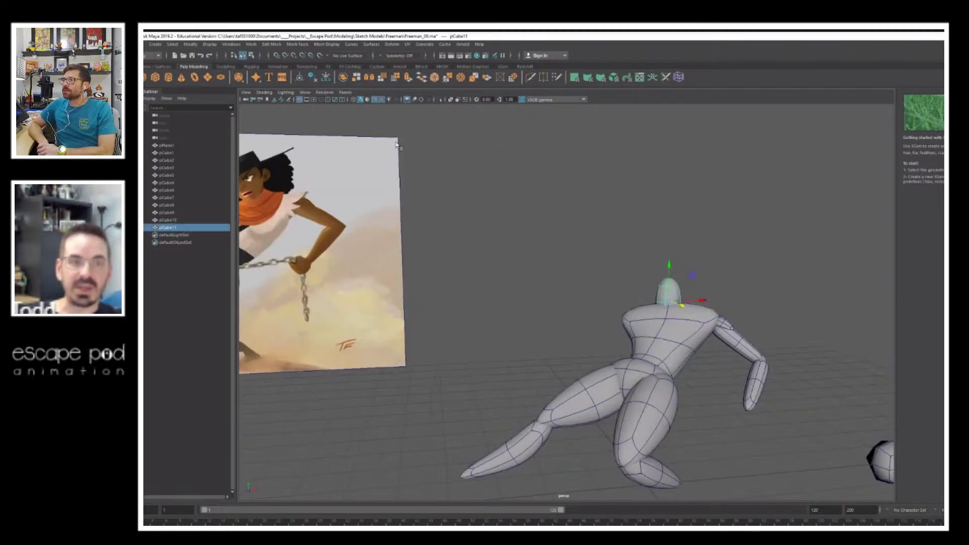
click(754, 302)
alt+drag(723, 293, 633, 299)
click(623, 298)
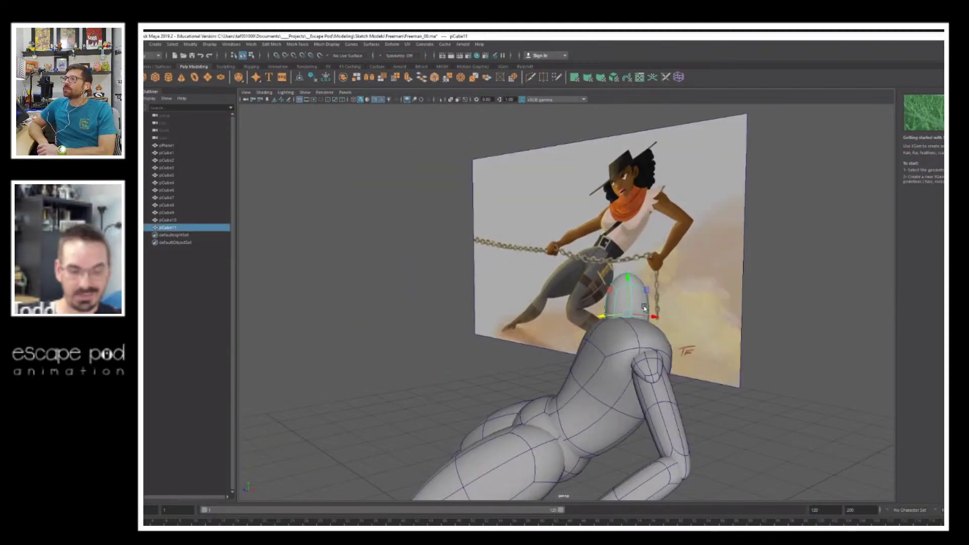
key(e)
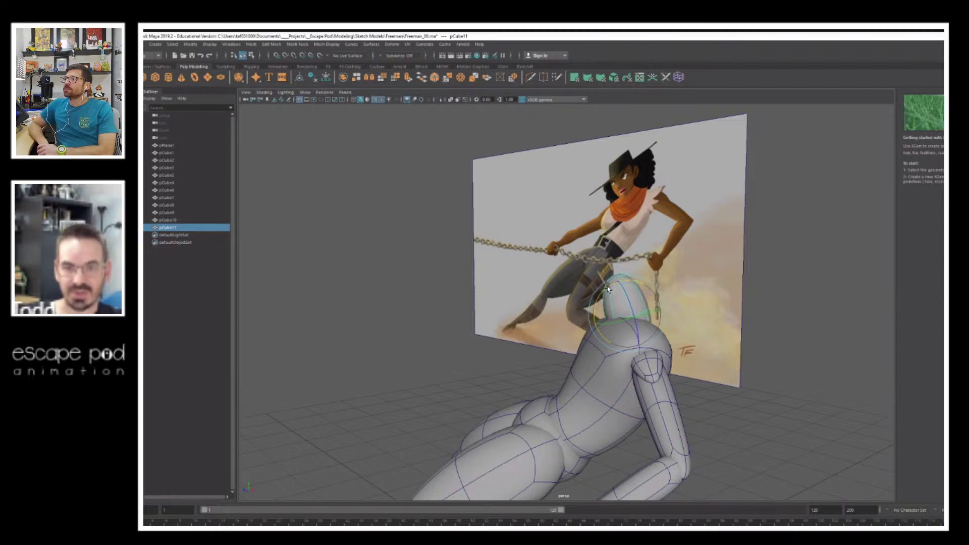
key(w)
drag(601, 317, 591, 317)
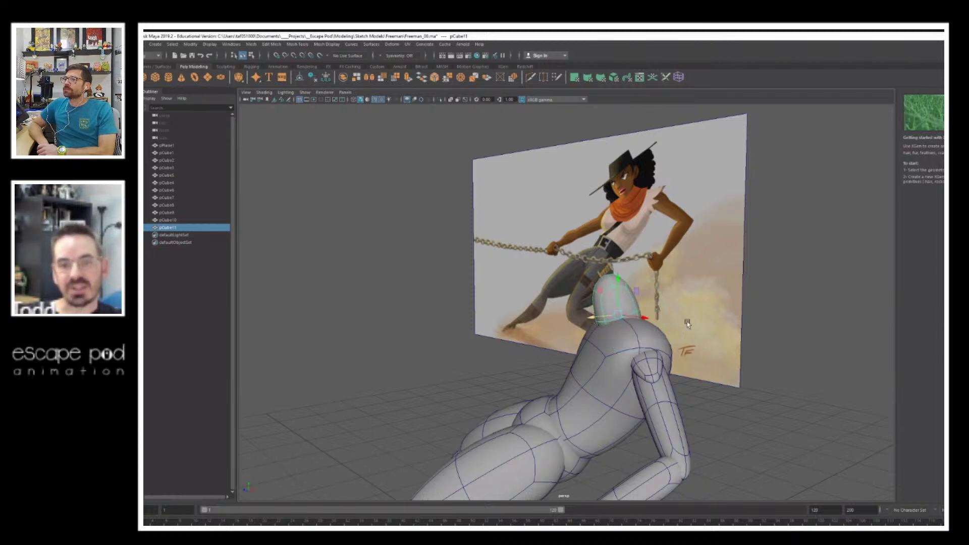
click(806, 324)
Step: Tilt the neck slightly sideways from the front and nudge it across the shoulder line
alt+drag(601, 226, 634, 263)
alt+middle_drag(635, 263, 592, 285)
alt+right_drag(592, 285, 679, 313)
click(681, 316)
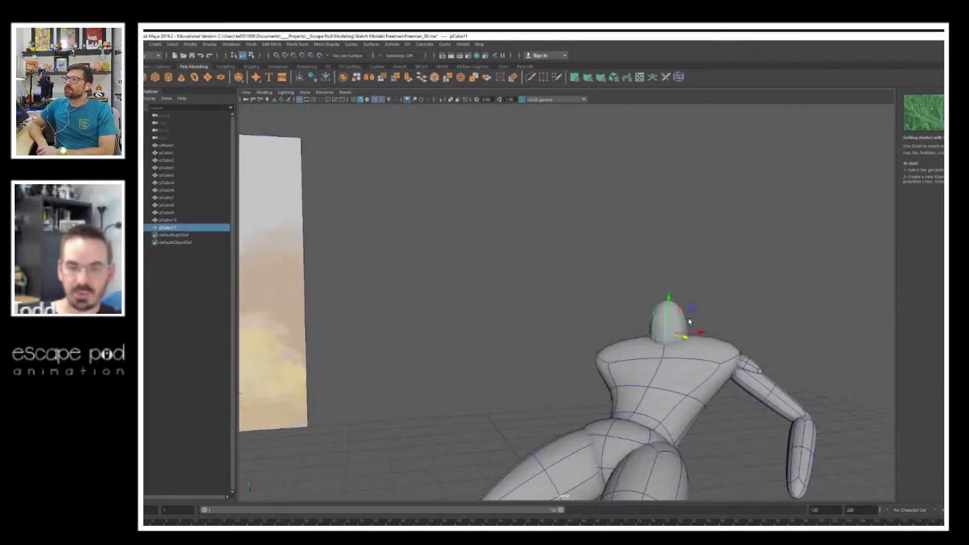
key(e)
drag(689, 308, 682, 305)
key(w)
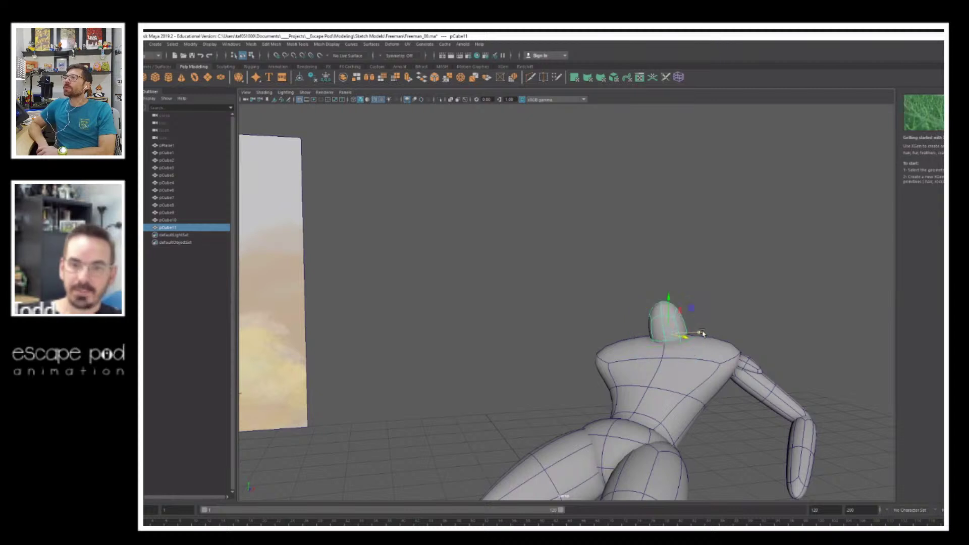
click(725, 287)
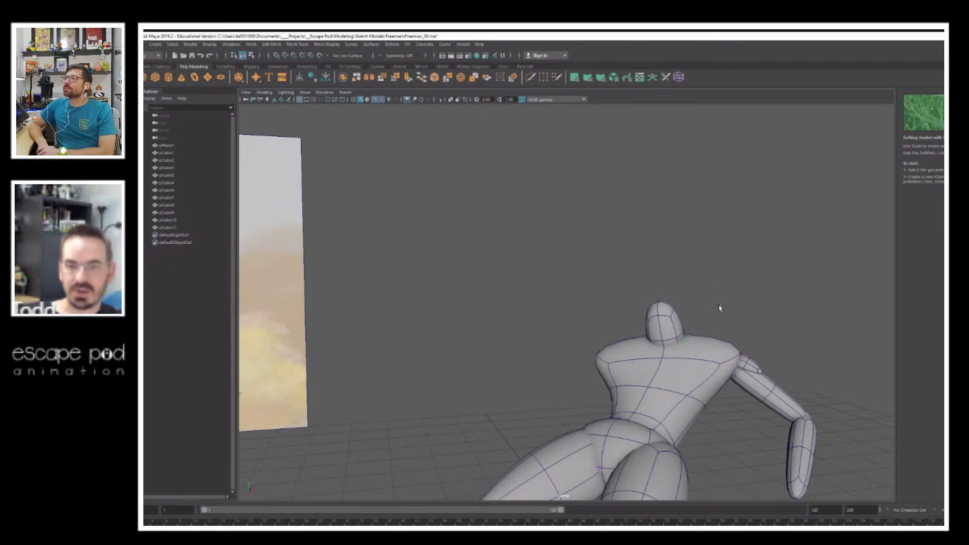
Step: Duplicate the spare sphere again for the head and move the copy up beside the figure's shoulders
alt+drag(720, 308, 705, 389)
click(707, 392)
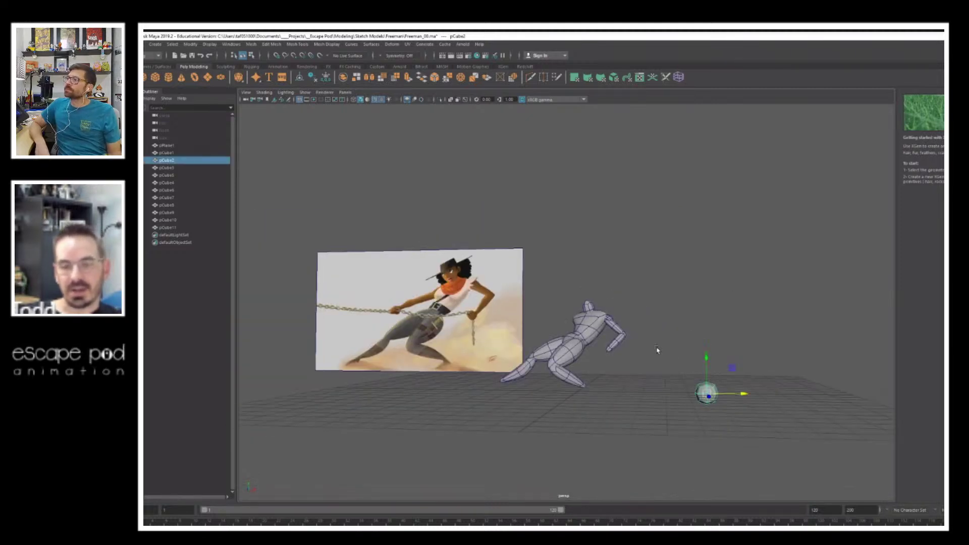
scroll(657, 349, up, 5)
key(ctrl+d)
drag(720, 391, 702, 275)
drag(746, 306, 606, 306)
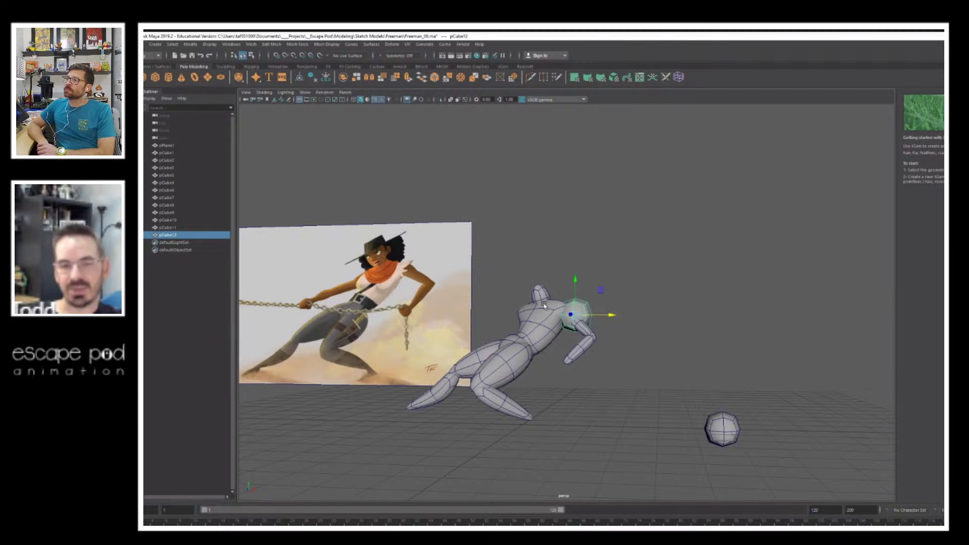
Step: Position the head sphere on top of the neck in side and front views, with its smooth preview turned off
alt+drag(544, 306, 597, 314)
key(v)
key(e)
alt+right_drag(597, 313, 665, 334)
alt+middle_drag(665, 335, 707, 376)
key(w)
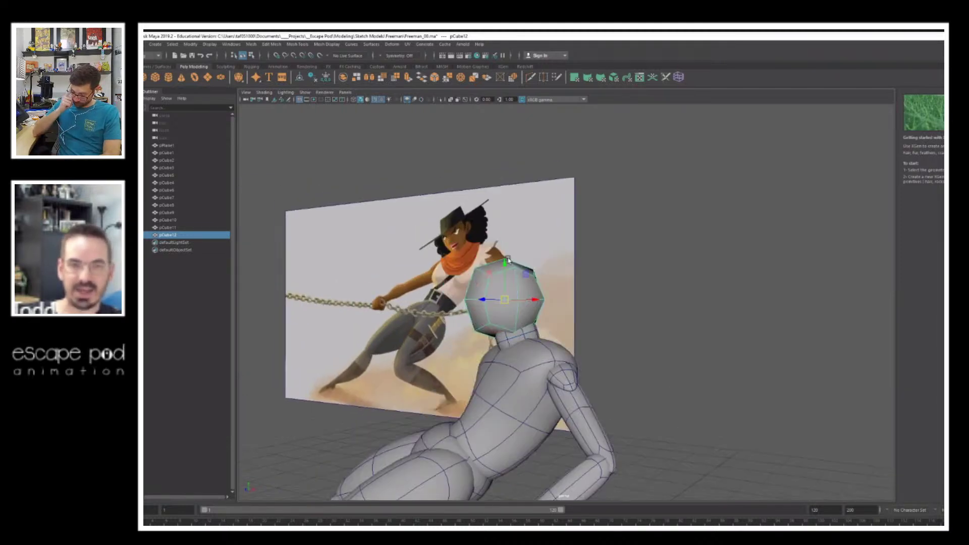
key(1)
drag(507, 264, 508, 246)
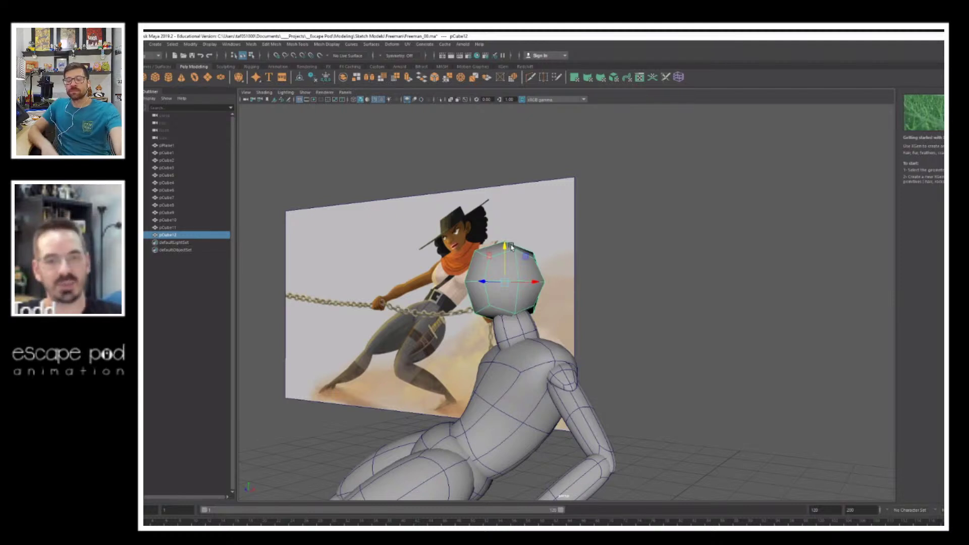
alt+drag(491, 275, 590, 285)
drag(594, 285, 626, 279)
Step: Pull the edge at the lower front of the head down to form a chin
right_drag(739, 279, 737, 260)
click(562, 323)
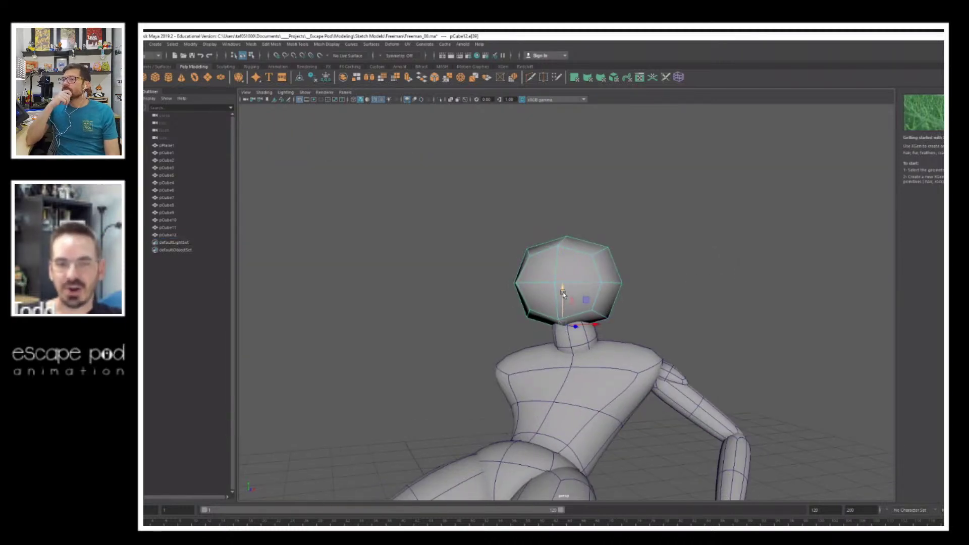
drag(562, 297, 564, 312)
Step: Narrow the head's lower side edges toward the jaw and turn its smooth preview back on
click(599, 317)
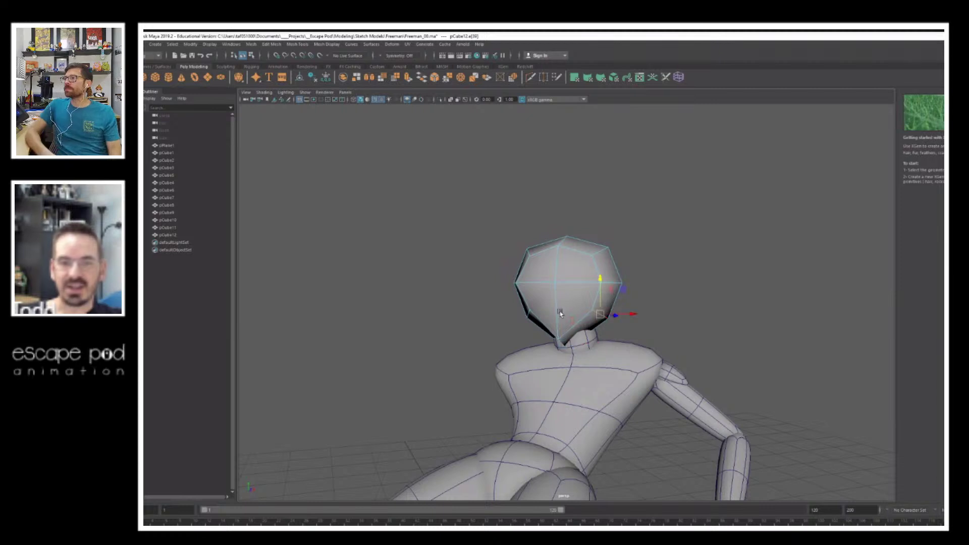
shift+click(530, 316)
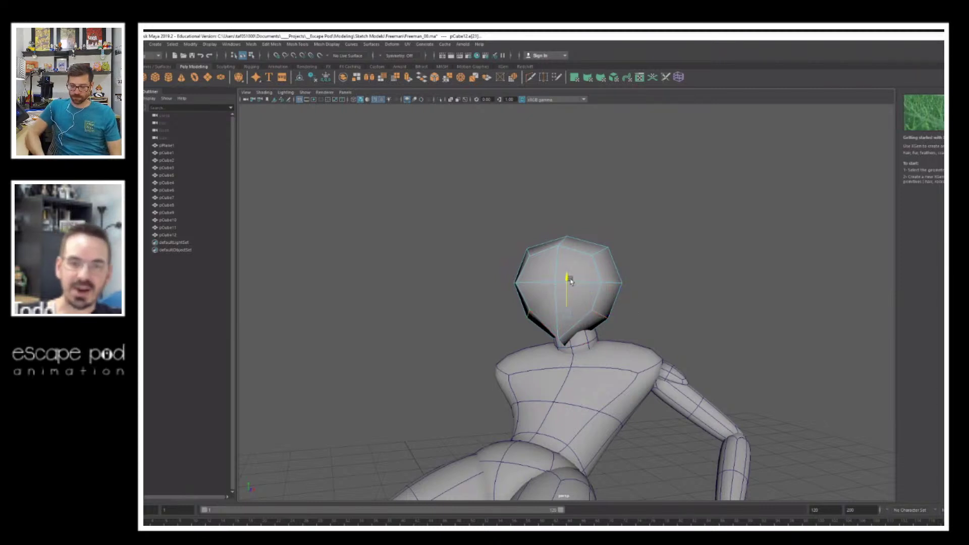
drag(569, 280, 611, 322)
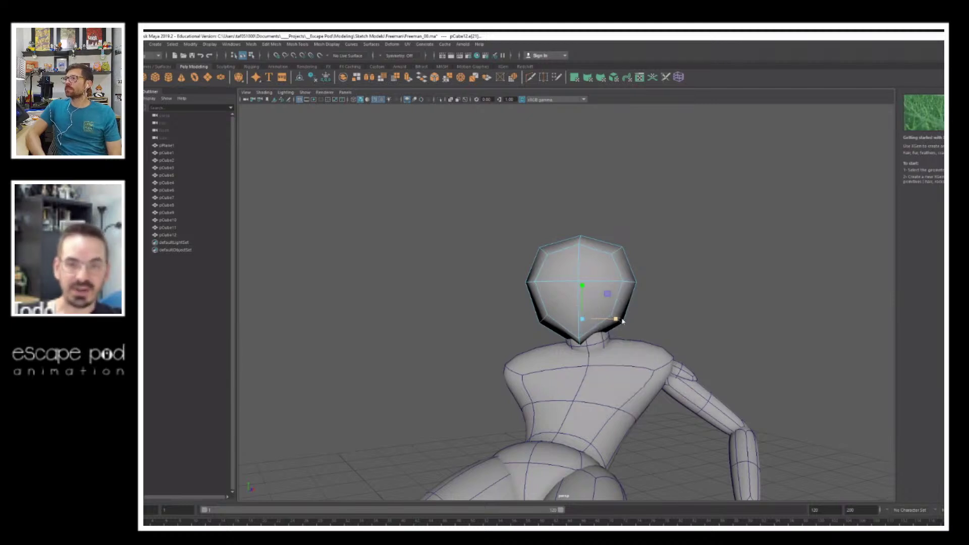
alt+drag(592, 327, 535, 310)
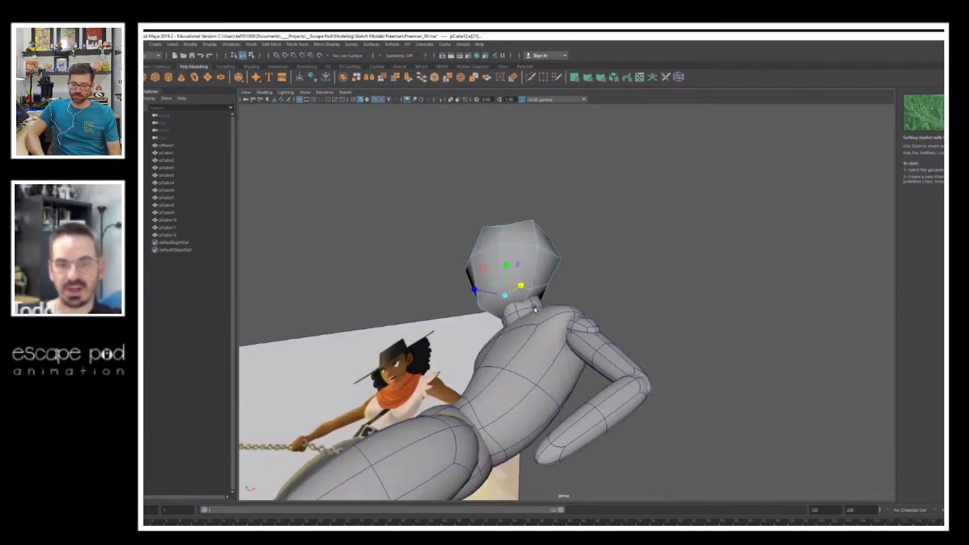
alt+drag(556, 277, 572, 288)
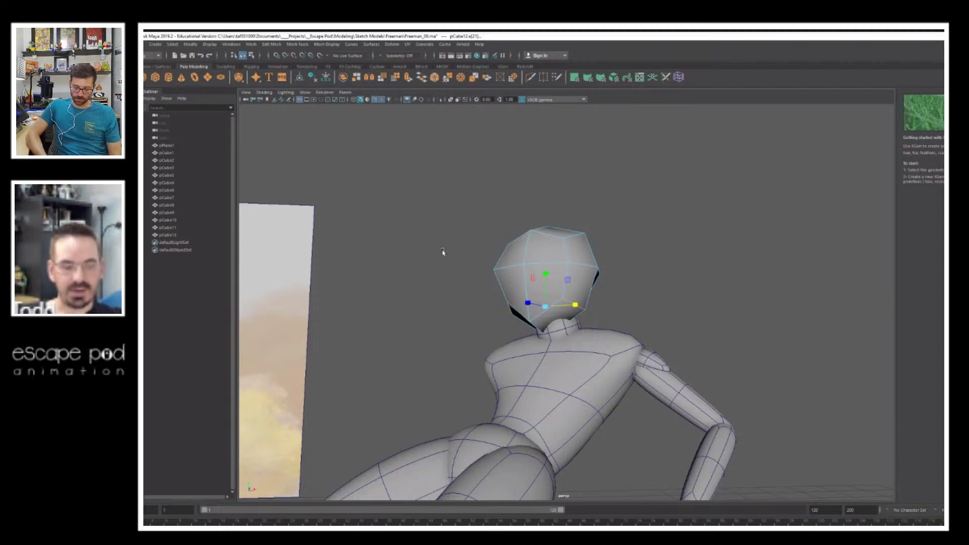
key(q)
key(3)
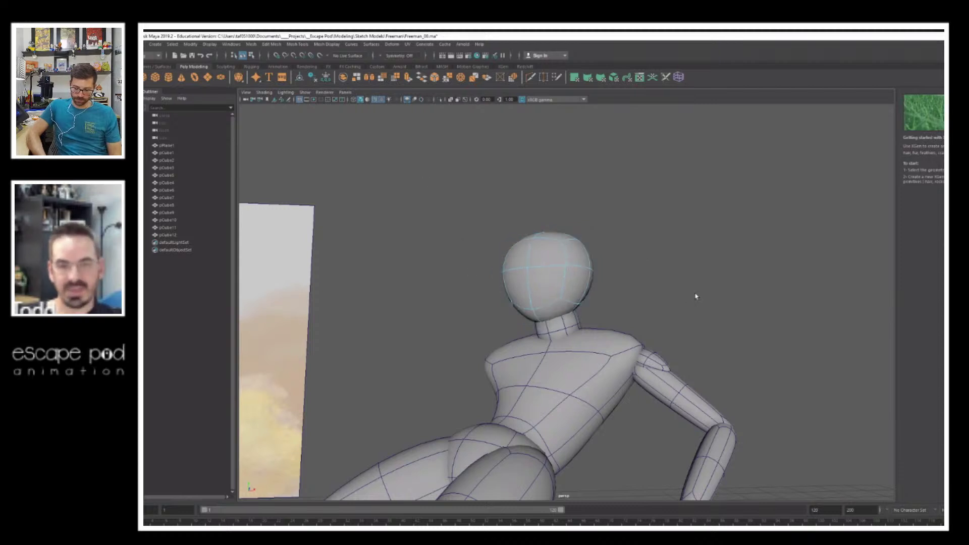
Step: Select the whole head and shift it slightly forward over the neck
alt+drag(706, 281, 540, 270)
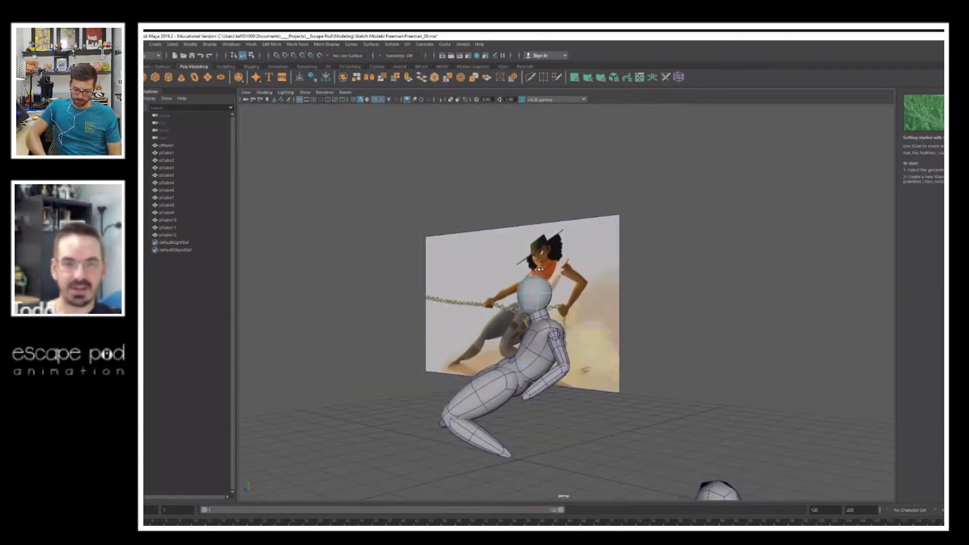
alt+right_drag(467, 269, 510, 269)
click(251, 55)
click(243, 56)
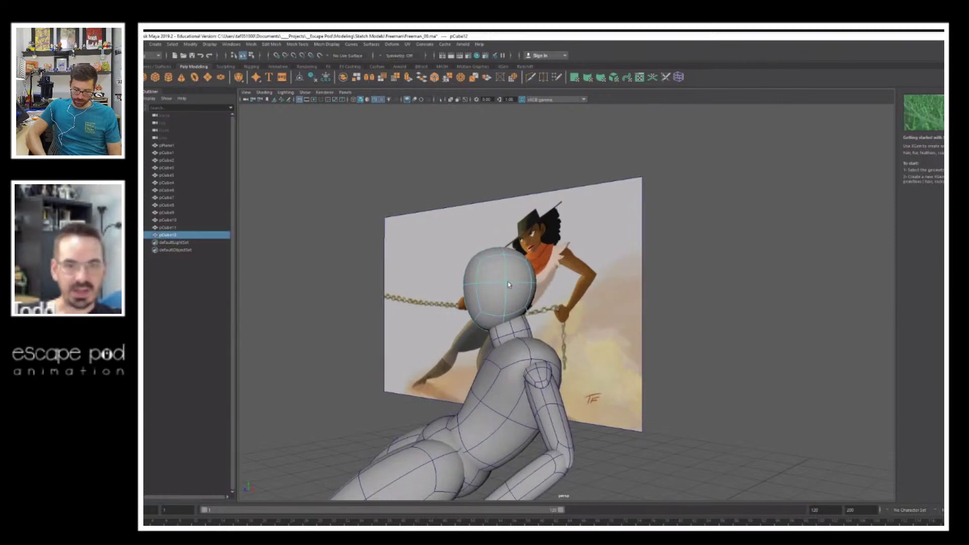
drag(477, 283, 468, 284)
mouse_move(548, 284)
alt+mouse_down()
mouse_move(523, 287)
mouse_move(548, 301)
alt+mouse_up()
scroll(547, 301, up, 3)
Step: Adjust the back of the skull by moving its rear vertex and upper back faces
right_drag(482, 257, 454, 256)
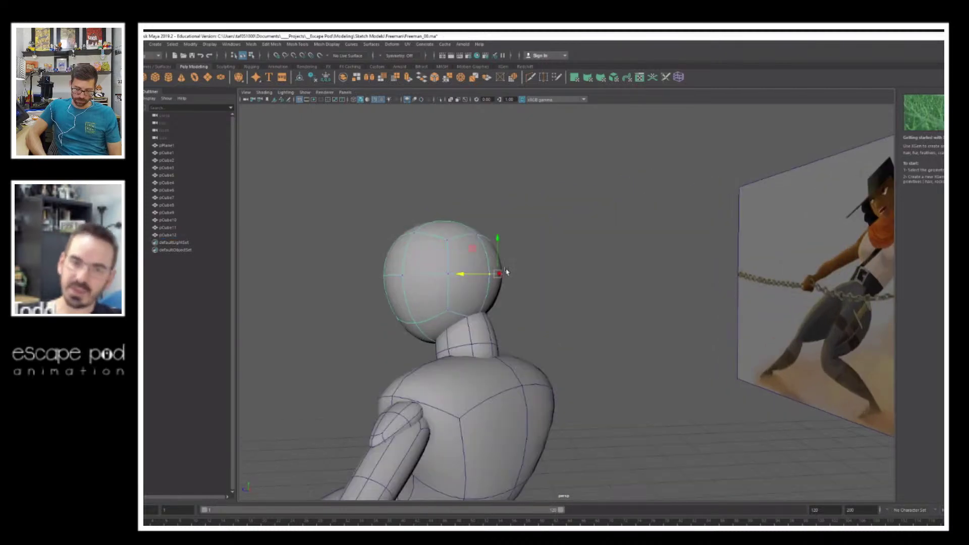
alt+drag(488, 262, 481, 254)
right_drag(479, 254, 479, 267)
click(479, 267)
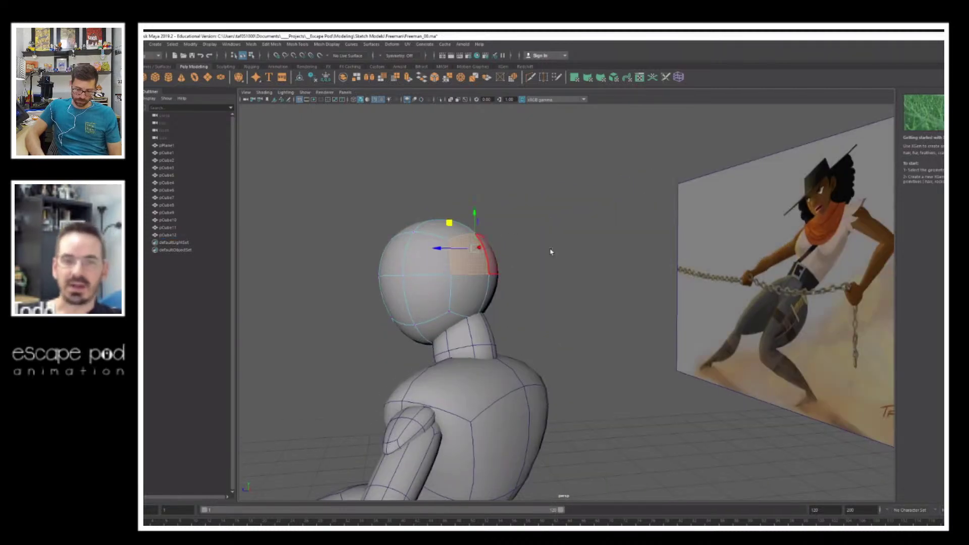
alt+drag(551, 252, 568, 336)
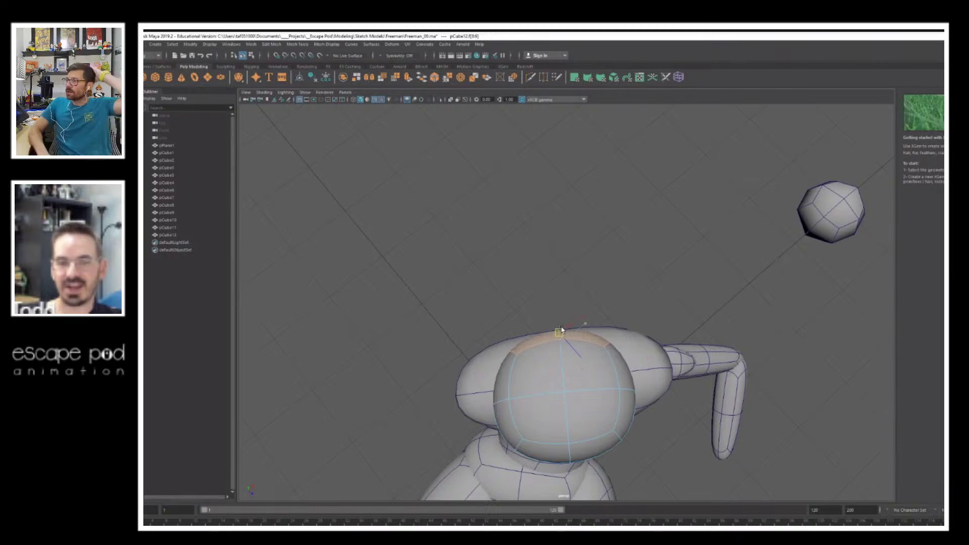
click(606, 234)
alt+drag(597, 320, 439, 222)
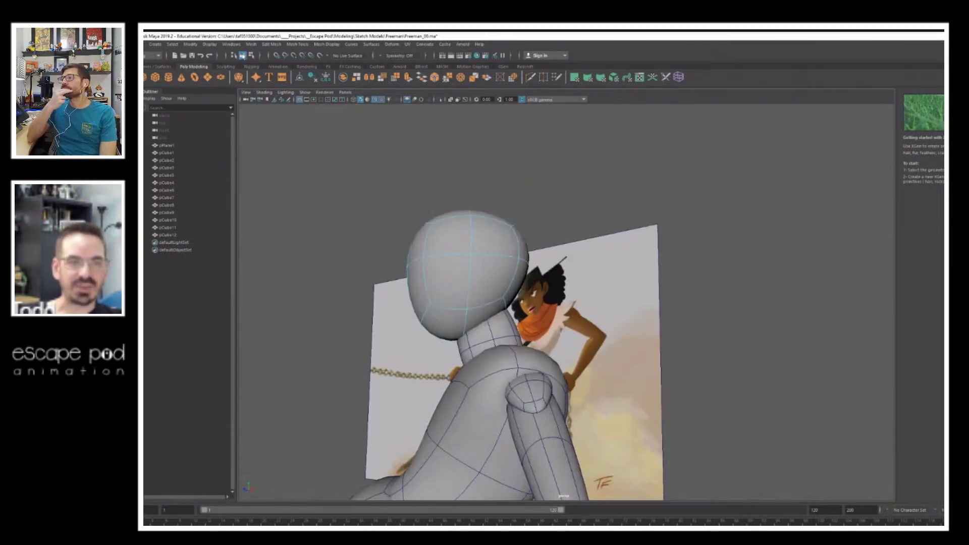
click(445, 232)
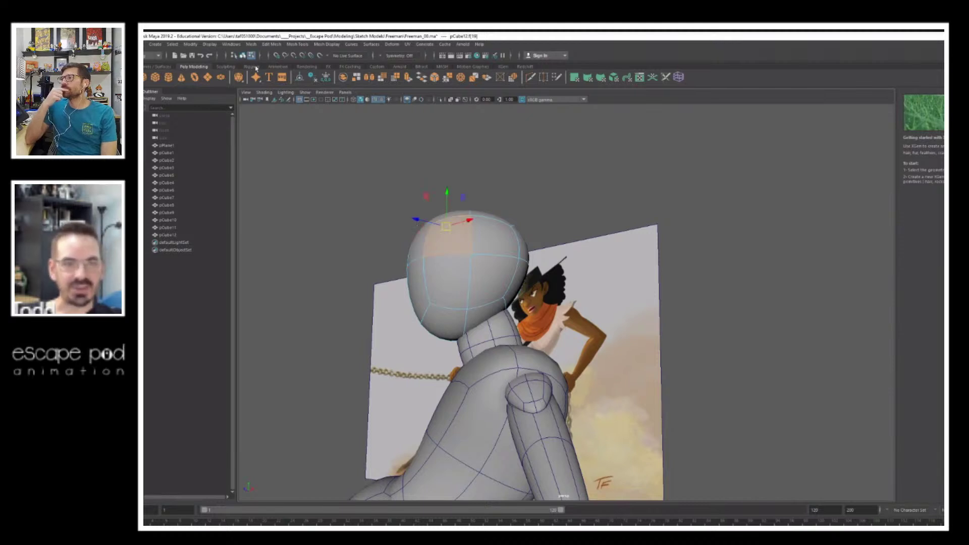
click(495, 289)
key(alt+h)
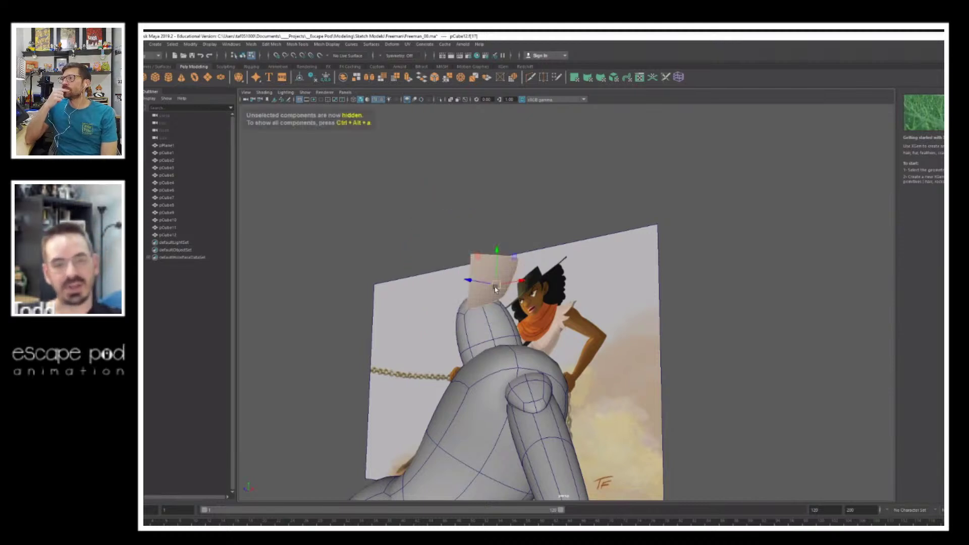
key(ctrl+z)
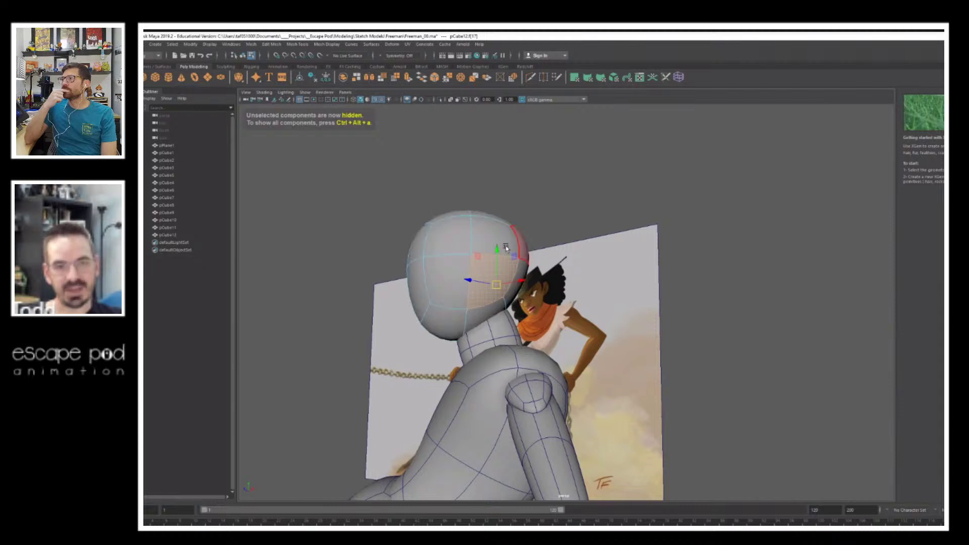
Step: Select the whole head and hide all other objects
click(242, 55)
click(457, 177)
click(496, 259)
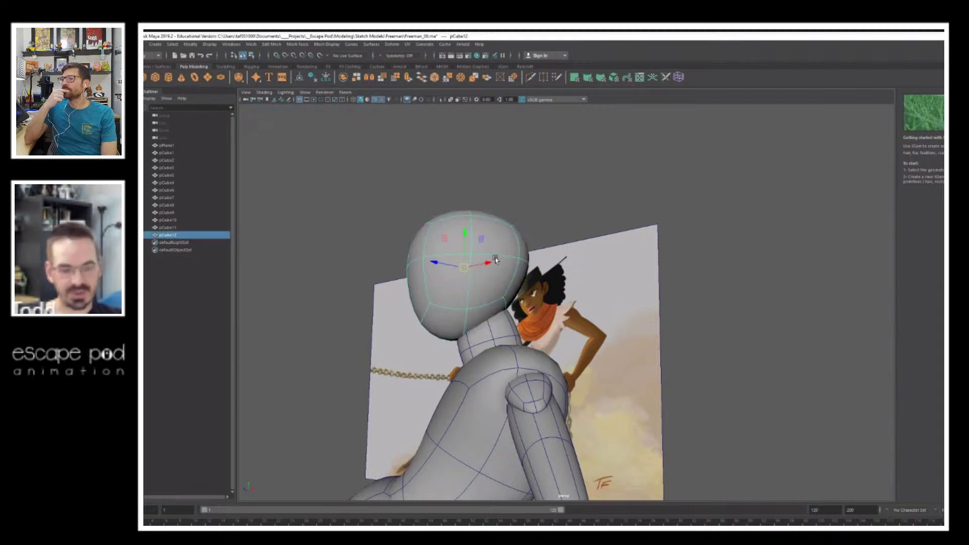
key(alt+h)
Step: Move the chin vertex of the isolated head forward and bring the hidden objects back
right_click(504, 305)
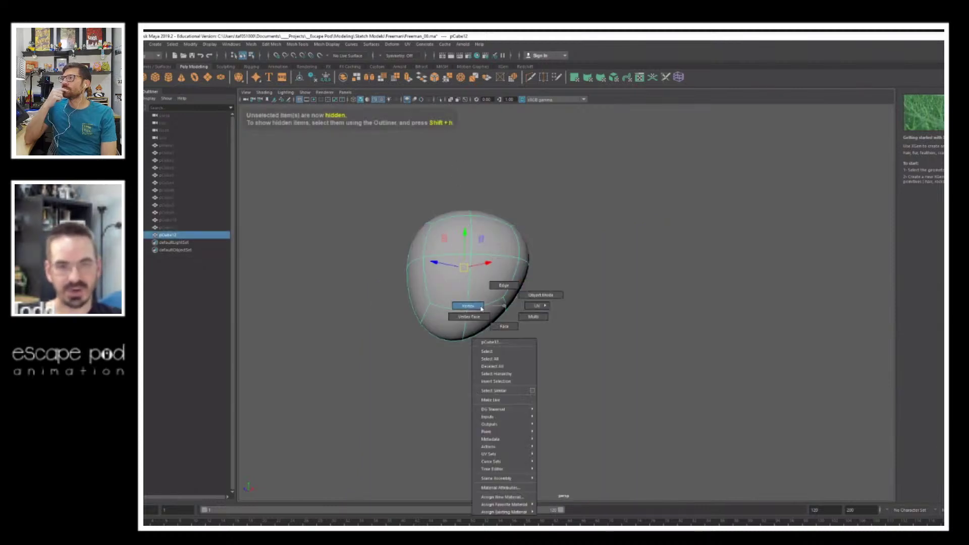
click(481, 307)
click(475, 357)
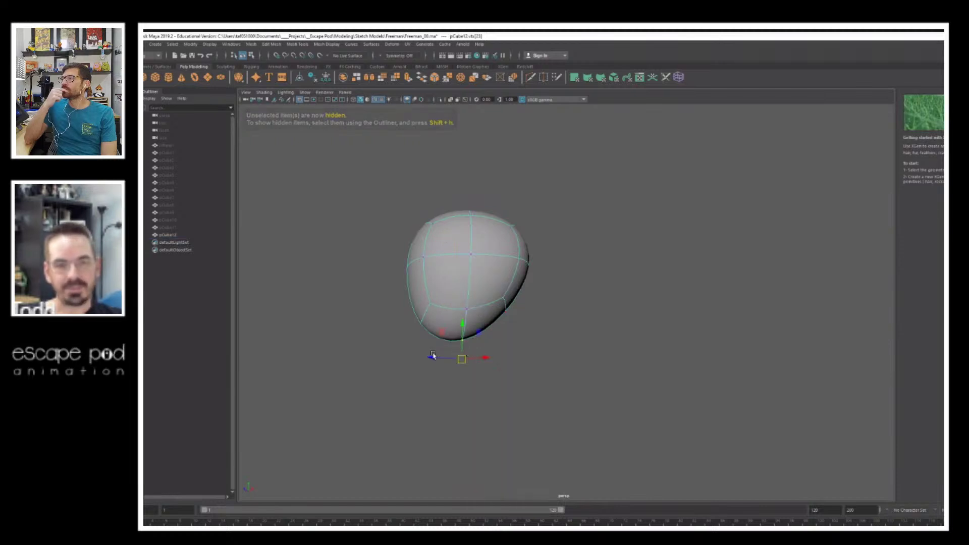
alt+drag(504, 337, 442, 299)
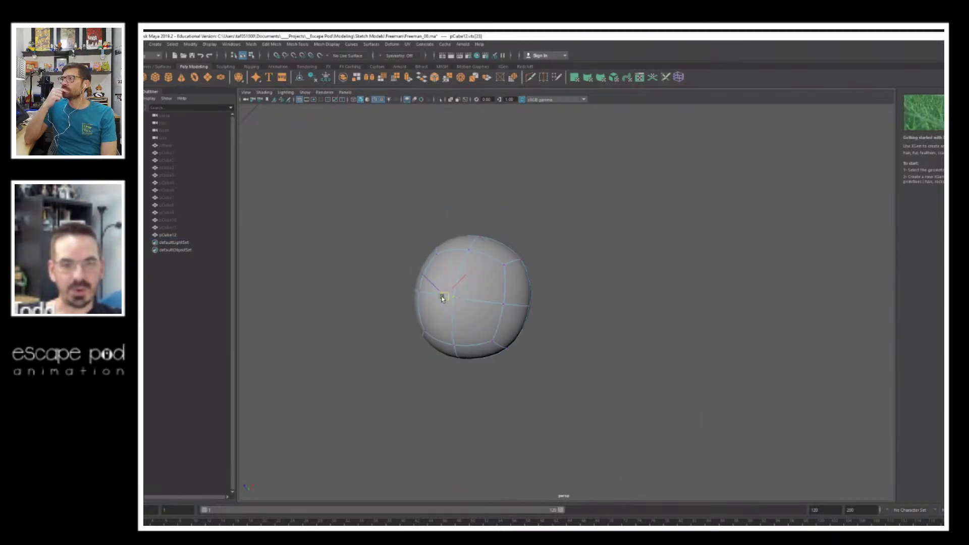
alt+drag(535, 292, 654, 323)
click(654, 323)
key(ctrl+shift+h)
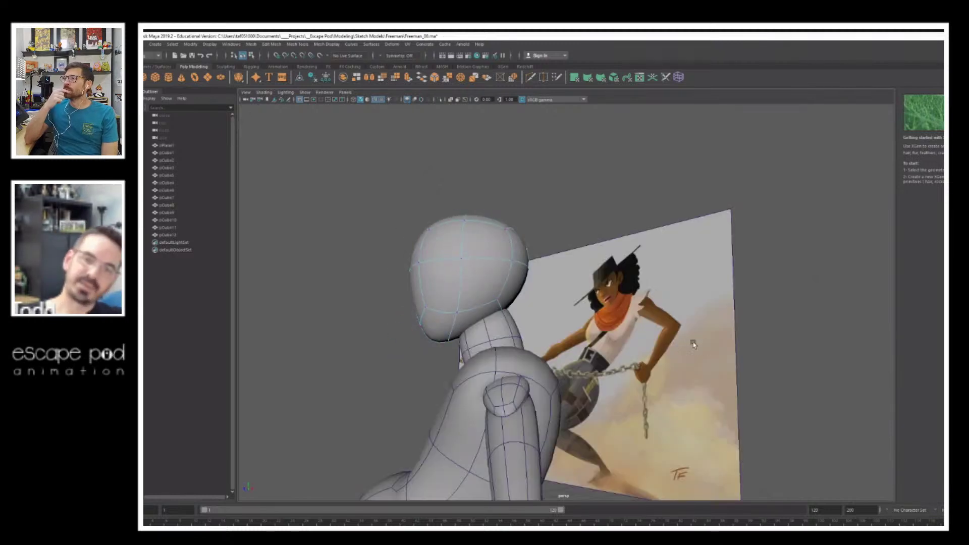
Step: Select the neck as a whole object and hide everything else in the scene
click(252, 54)
click(243, 55)
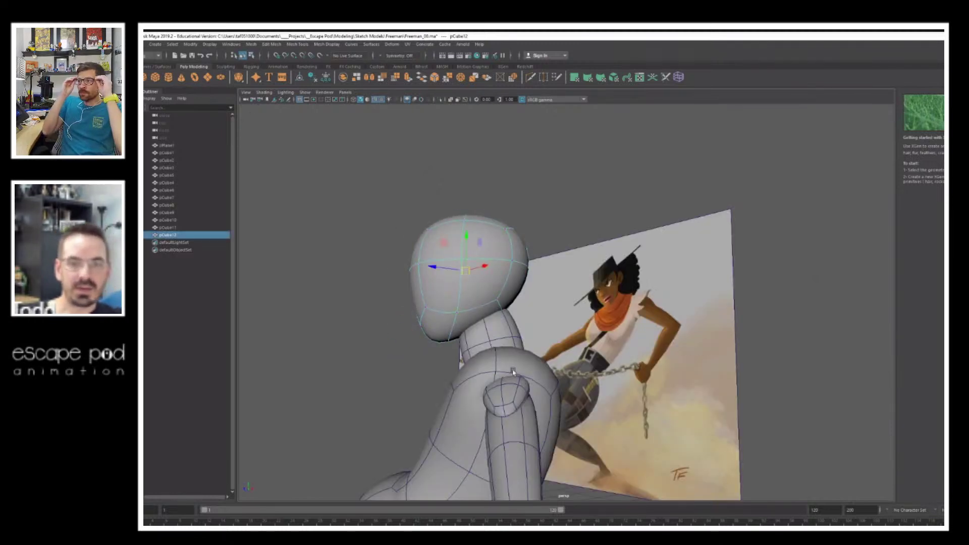
click(499, 323)
right_drag(500, 324, 502, 306)
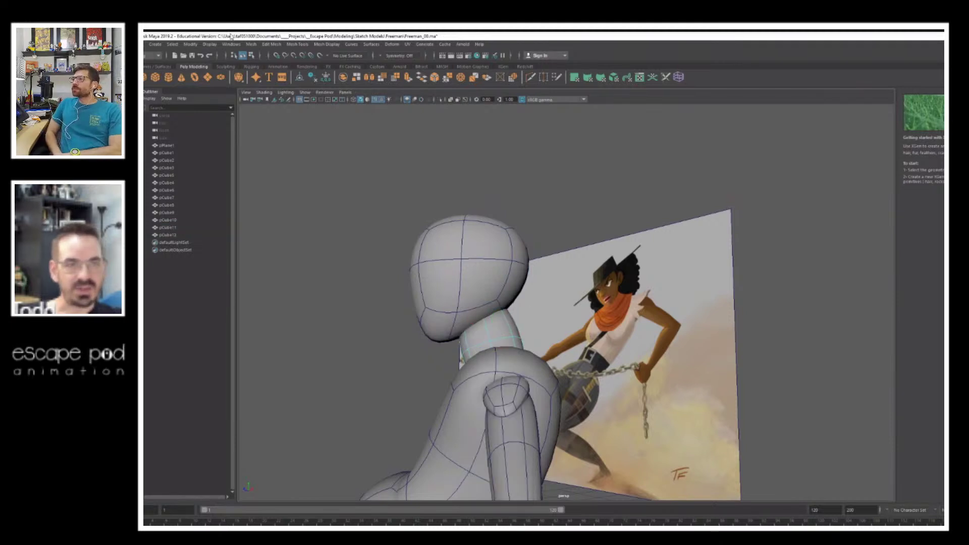
click(251, 55)
click(243, 55)
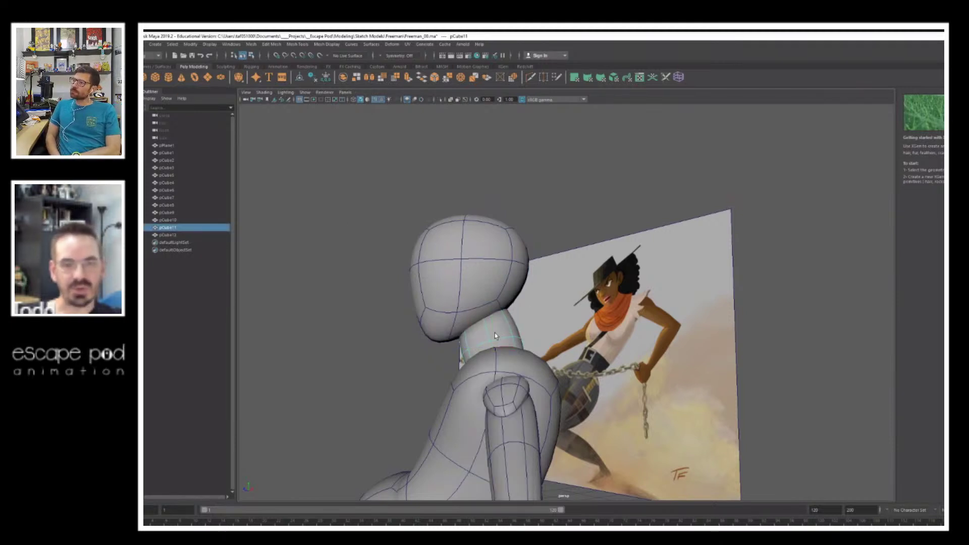
key(alt+h)
Step: Select the vertices around the top of the neck and scale them outward to widen it
right_drag(497, 306, 454, 305)
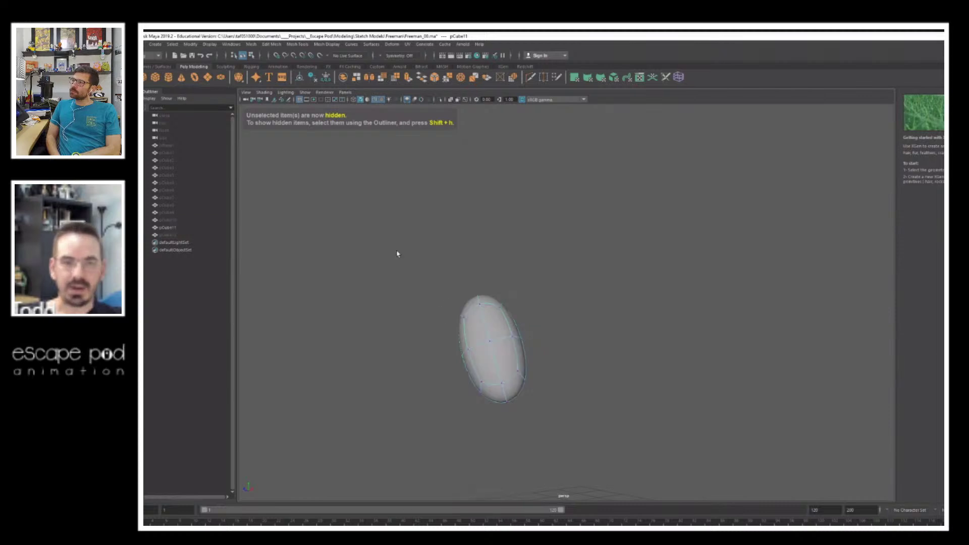
drag(397, 252, 533, 323)
alt+drag(470, 323, 563, 309)
drag(517, 258, 629, 329)
alt+drag(616, 305, 602, 286)
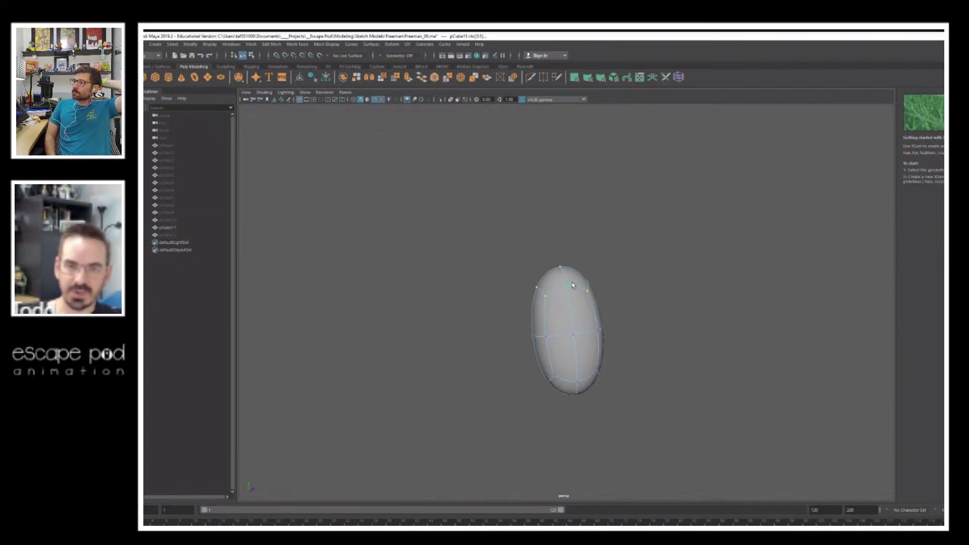
alt+drag(568, 237, 503, 263)
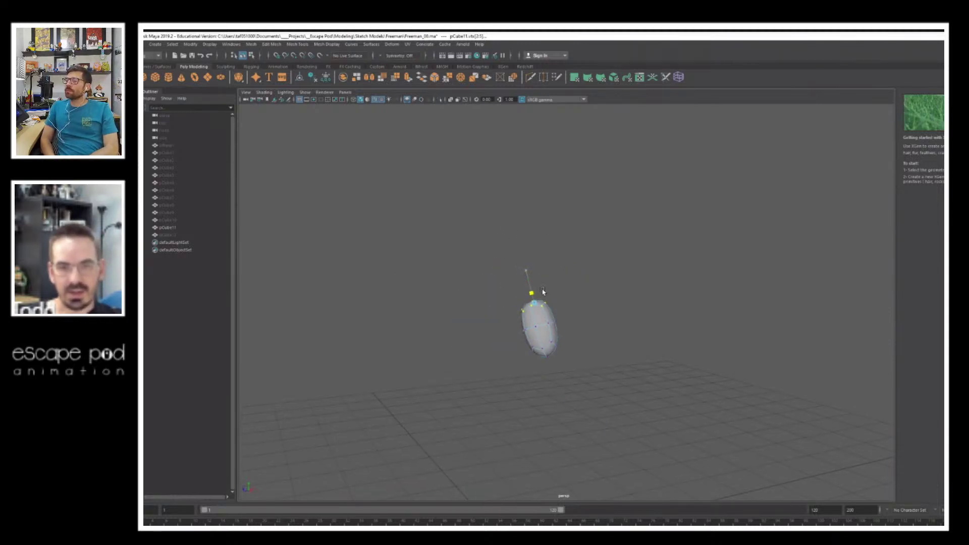
alt+right_drag(477, 297, 514, 333)
Step: Insert an edge loop near the top of the neck and bring the hidden objects back
key(g)
drag(517, 331, 514, 321)
click(242, 55)
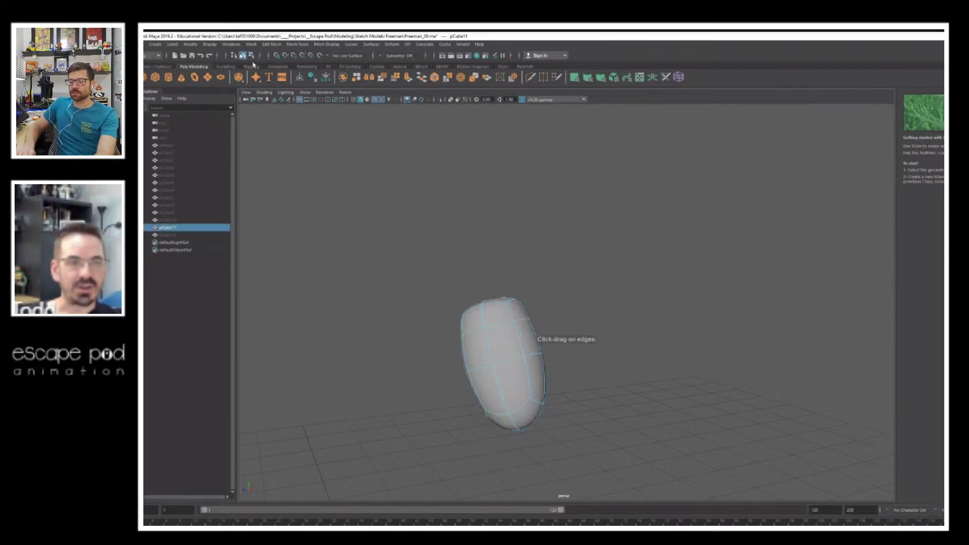
click(631, 327)
alt+drag(631, 326, 565, 312)
key(ctrl+shift+h)
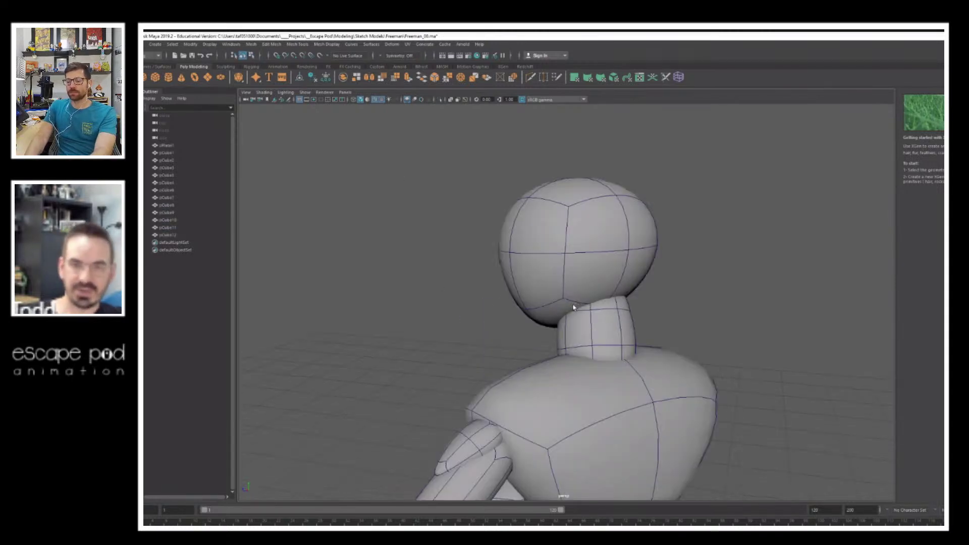
Step: Select an edge loop around the neck and shift it slightly forward
alt+drag(675, 318, 606, 304)
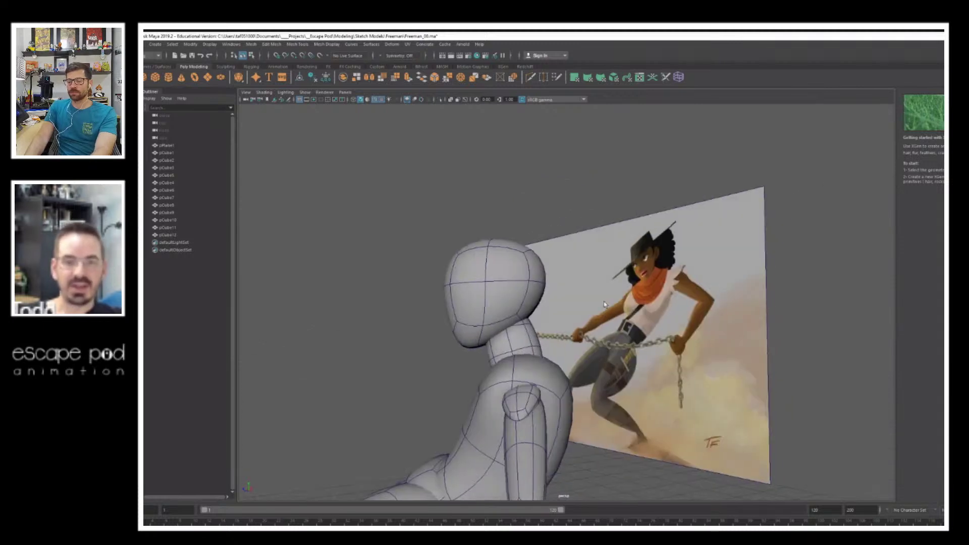
mouse_move(526, 339)
right_down()
mouse_move(525, 330)
mouse_move(523, 340)
right_up()
click(521, 344)
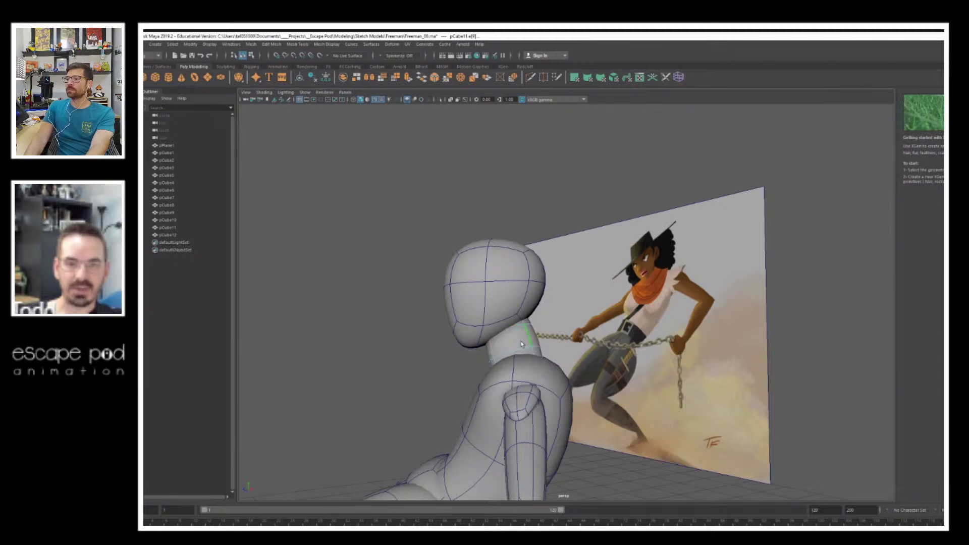
key(w)
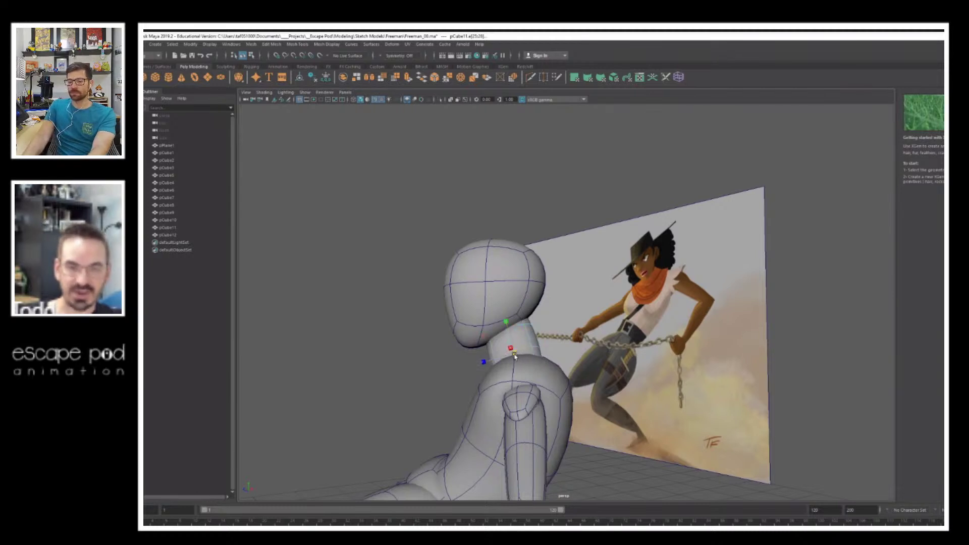
drag(498, 354, 492, 356)
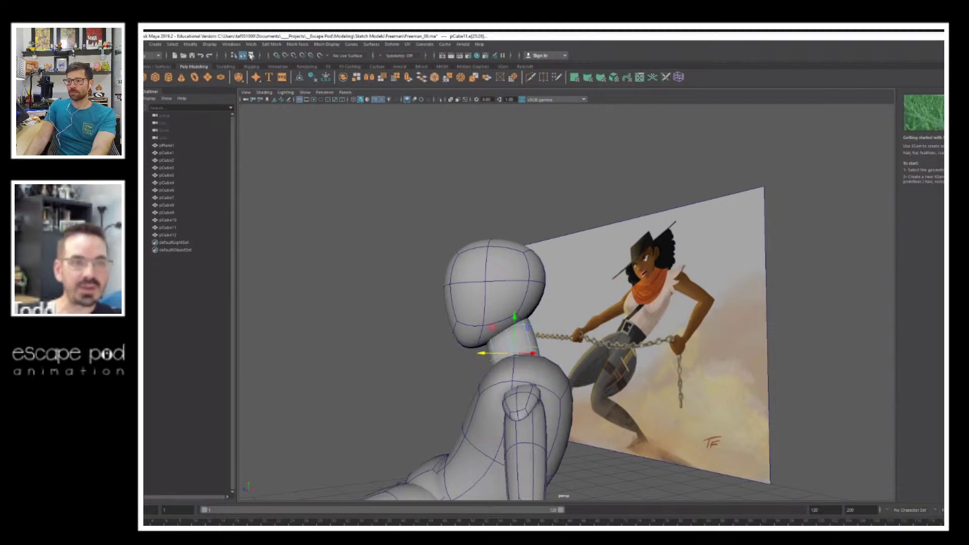
Step: Raise the whole neck slightly into the base of the head with the scene in wireframe display
click(251, 55)
alt+drag(542, 306, 491, 323)
key(4)
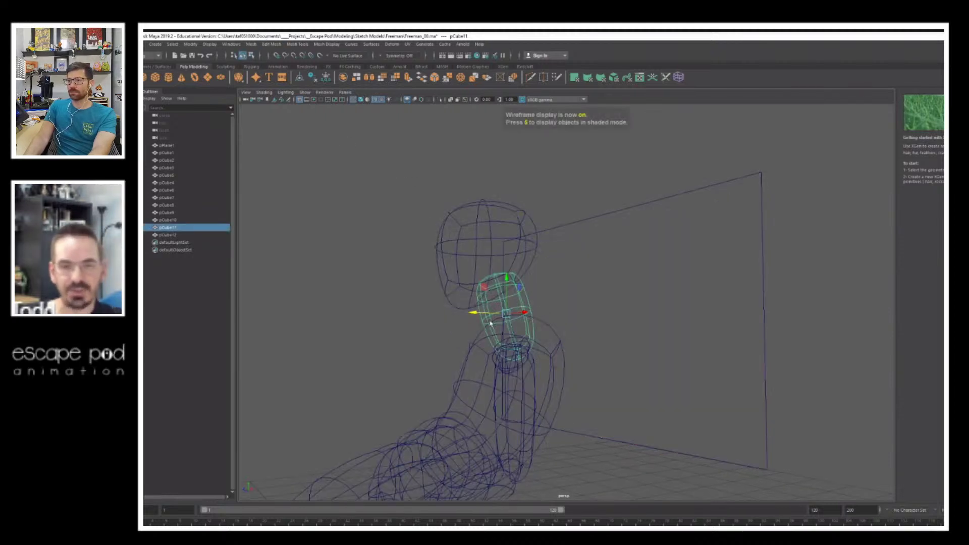
alt+right_drag(464, 310, 479, 310)
drag(501, 278, 502, 268)
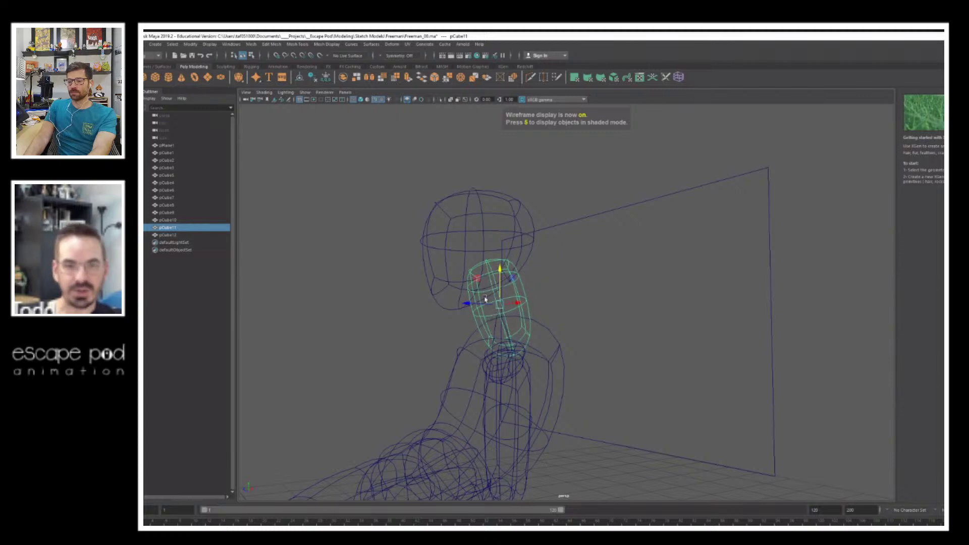
Step: Nudge the whole neck slightly and tilt it so it leans from the shoulders into the base of the head
drag(473, 303, 475, 303)
key(e)
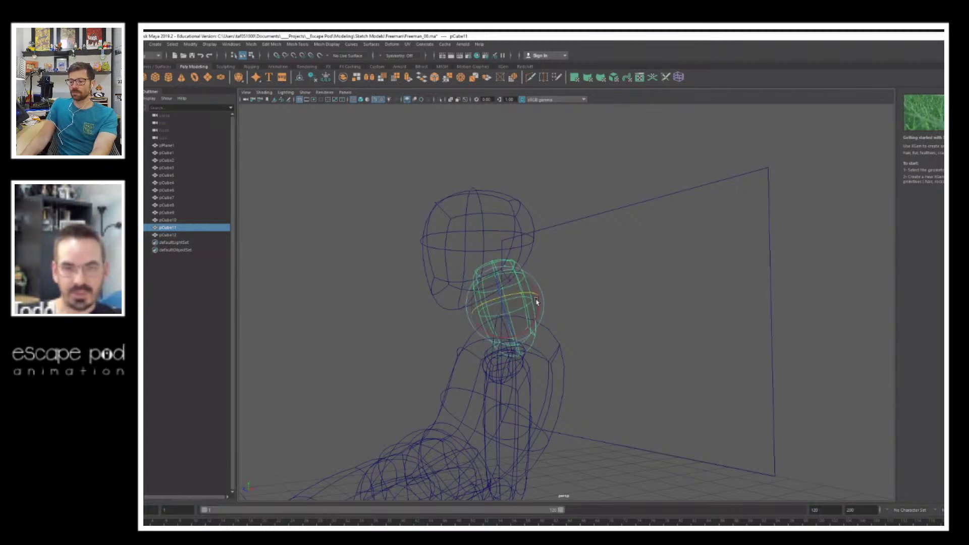
drag(539, 306, 539, 304)
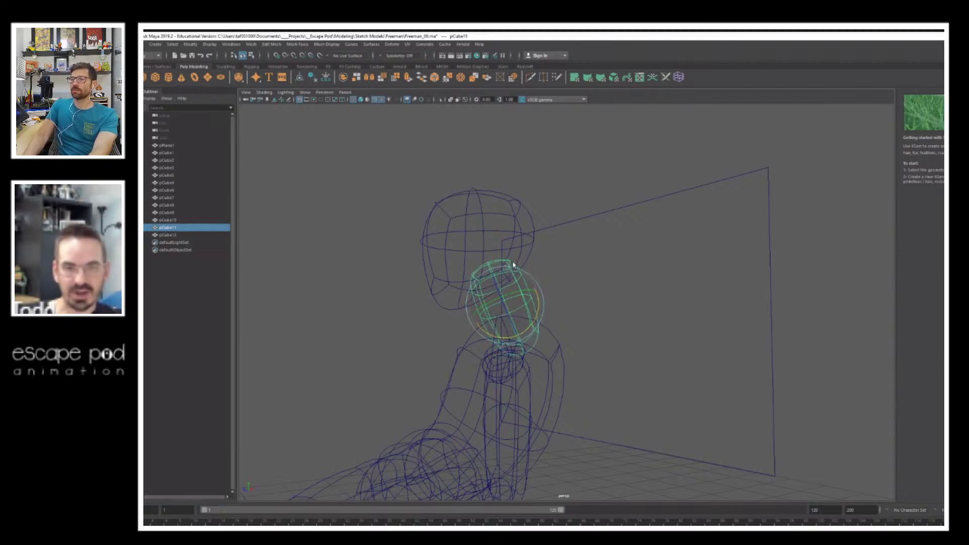
Step: Shift the middle and upper edge loops of the neck slightly to refine its profile, and return to textured shaded display
right_drag(597, 284, 536, 299)
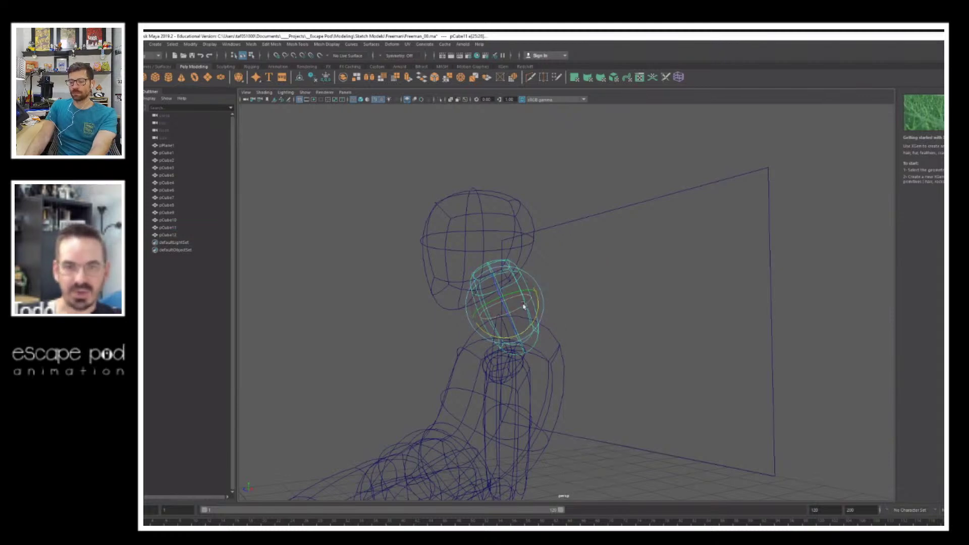
key(w)
drag(512, 306, 506, 307)
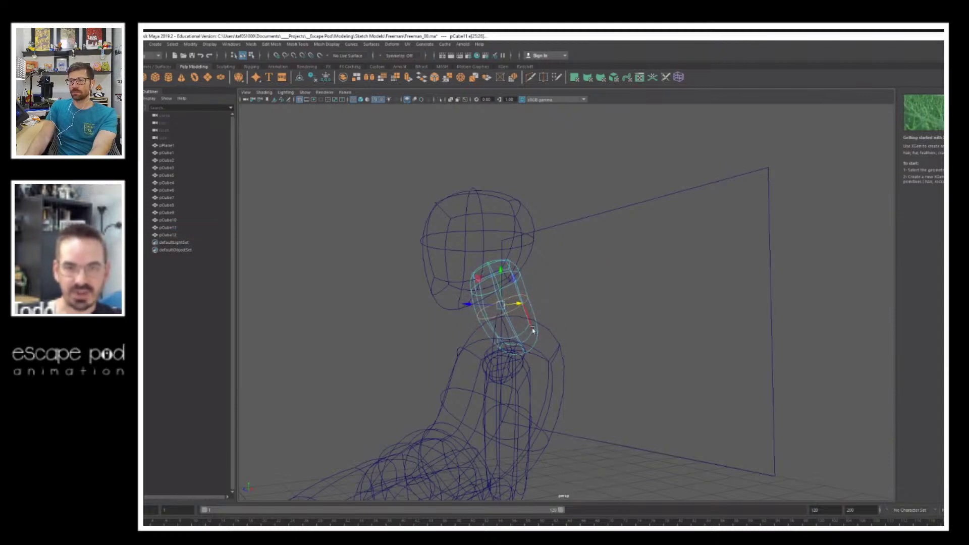
click(508, 286)
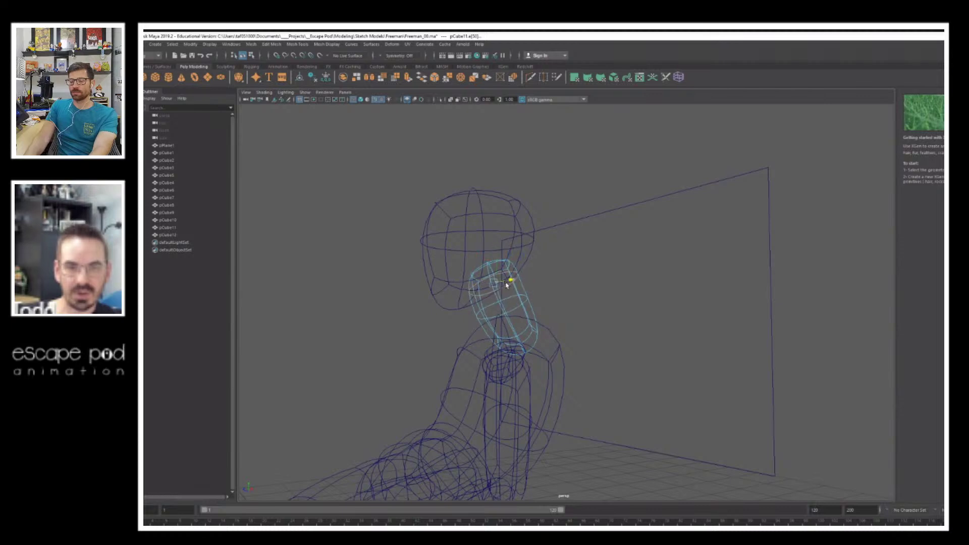
click(591, 313)
mouse_move(568, 311)
alt+mouse_down()
mouse_move(543, 297)
mouse_move(573, 296)
alt+mouse_up()
key(6)
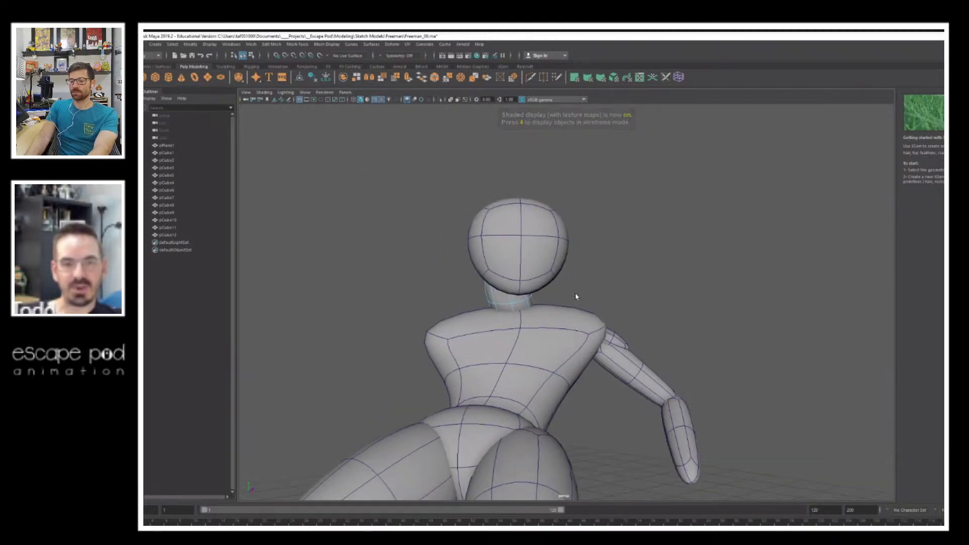
Step: Select the head and move it sideways so it sits centred over the neck
click(244, 55)
alt+middle_drag(500, 223, 508, 234)
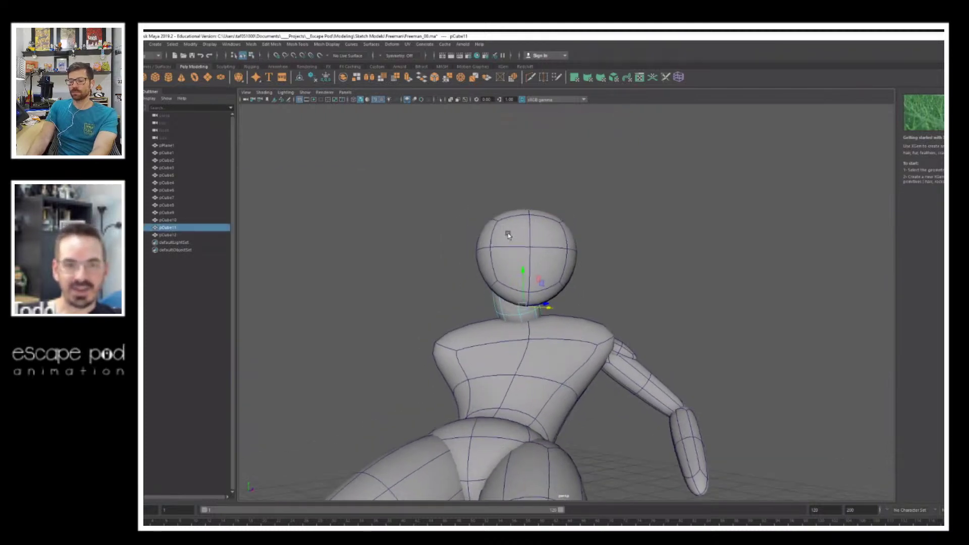
click(508, 234)
drag(542, 252, 516, 251)
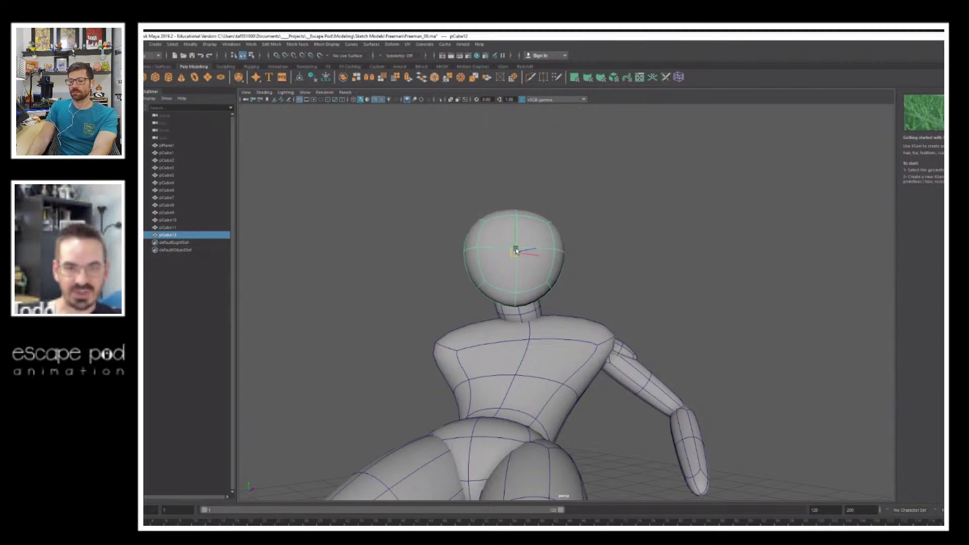
Step: Rotate the head sideways and tilt it to match the direction of the head in the reference illustration
key(e)
alt+right_drag(674, 244, 612, 253)
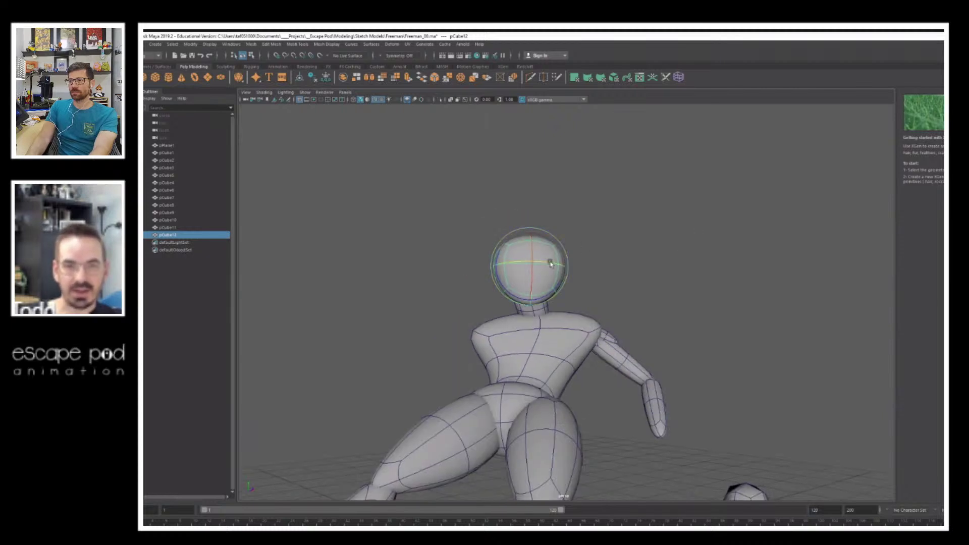
drag(550, 262, 541, 262)
alt+drag(705, 254, 649, 307)
scroll(649, 307, up, 2)
drag(465, 287, 483, 270)
key(w)
click(766, 293)
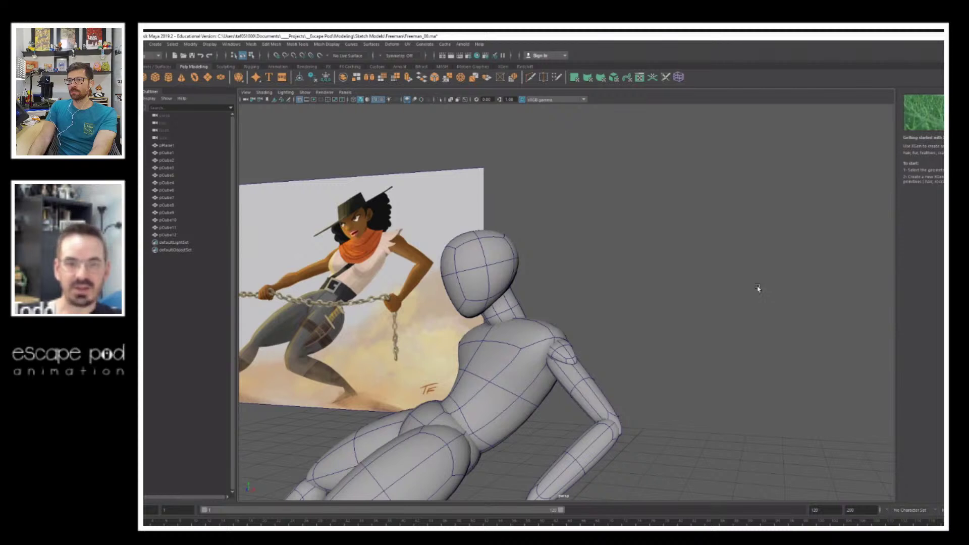
Step: Select the head again with the whole figure in view and nudge it slightly down onto the neck
alt+right_drag(758, 288, 534, 283)
mouse_move(534, 283)
alt+mouse_down()
mouse_move(609, 284)
mouse_move(540, 284)
alt+mouse_up()
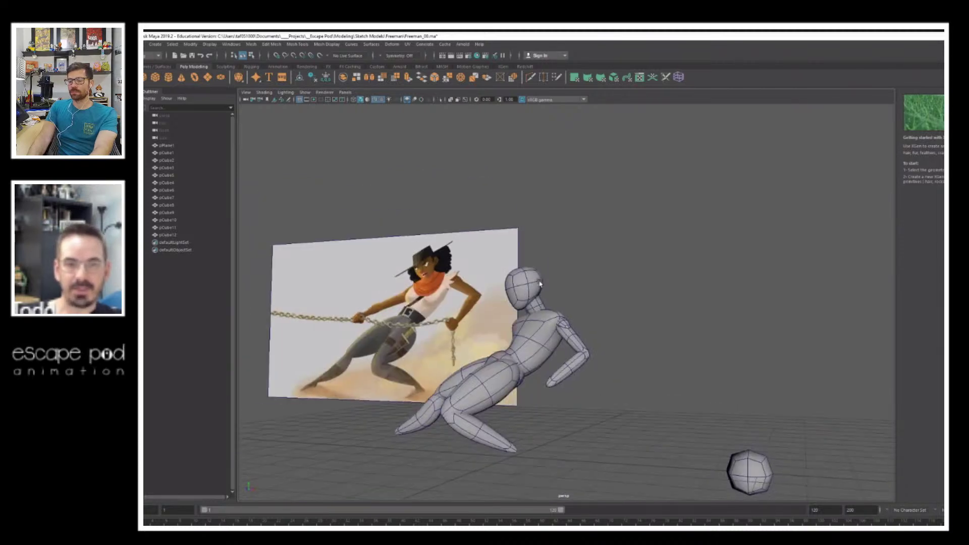
alt+middle_drag(540, 284, 602, 248)
scroll(599, 247, up, 3)
click(593, 242)
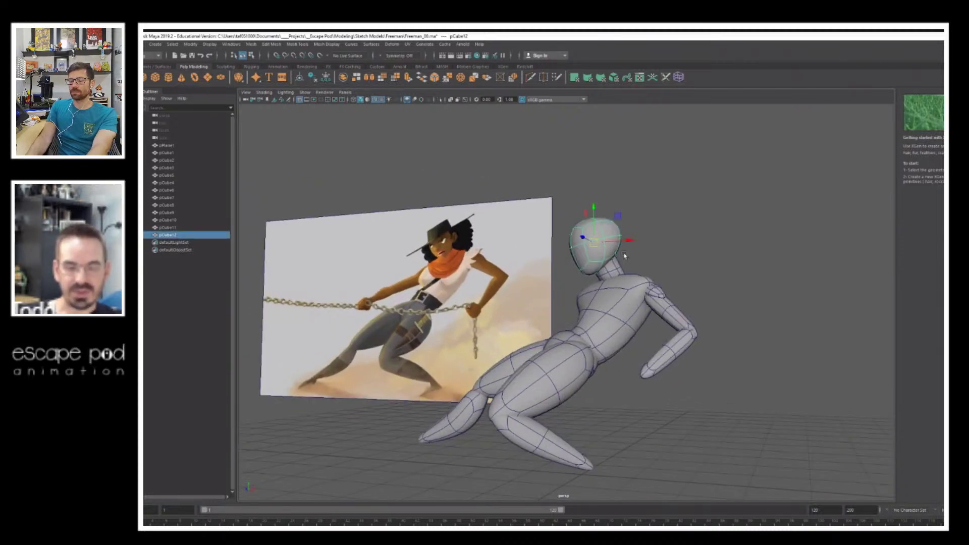
key(e)
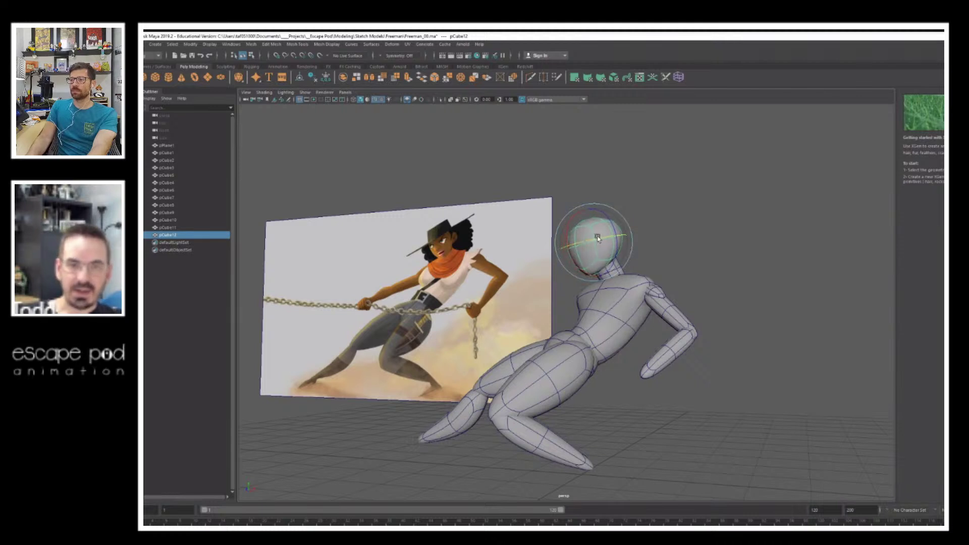
key(r)
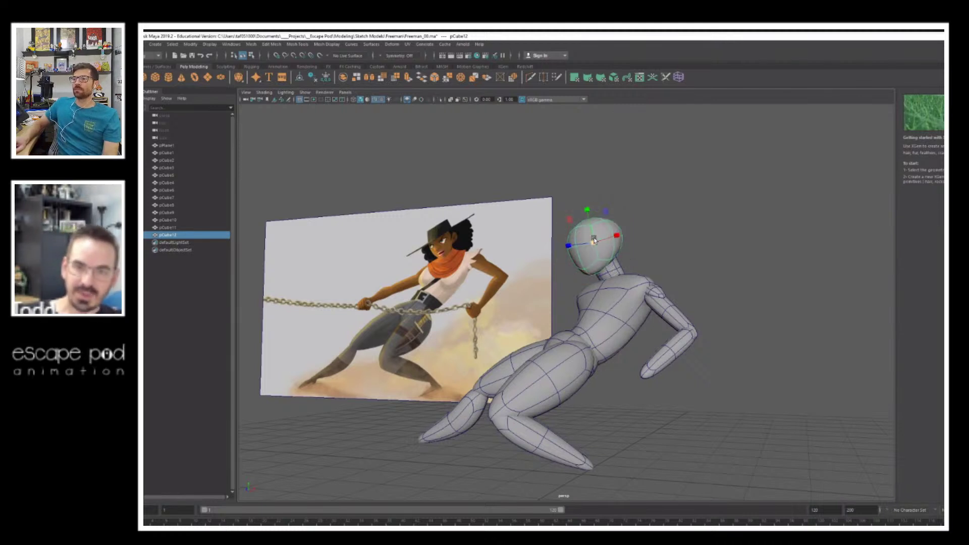
key(w)
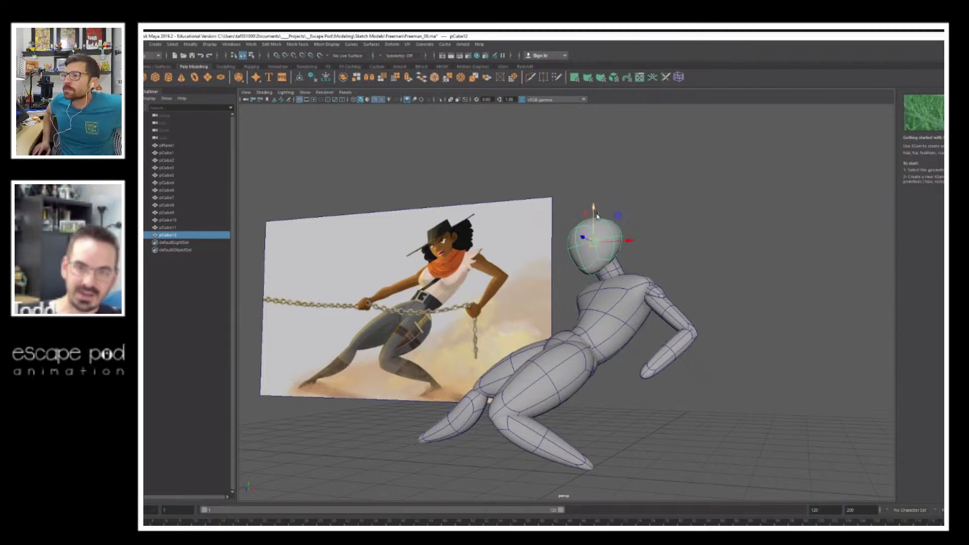
drag(594, 210, 594, 212)
Step: Compare the figure's head, neck and overall pose with the reference illustration from several angles
alt+drag(645, 247, 610, 248)
click(434, 240)
alt+drag(465, 245, 569, 263)
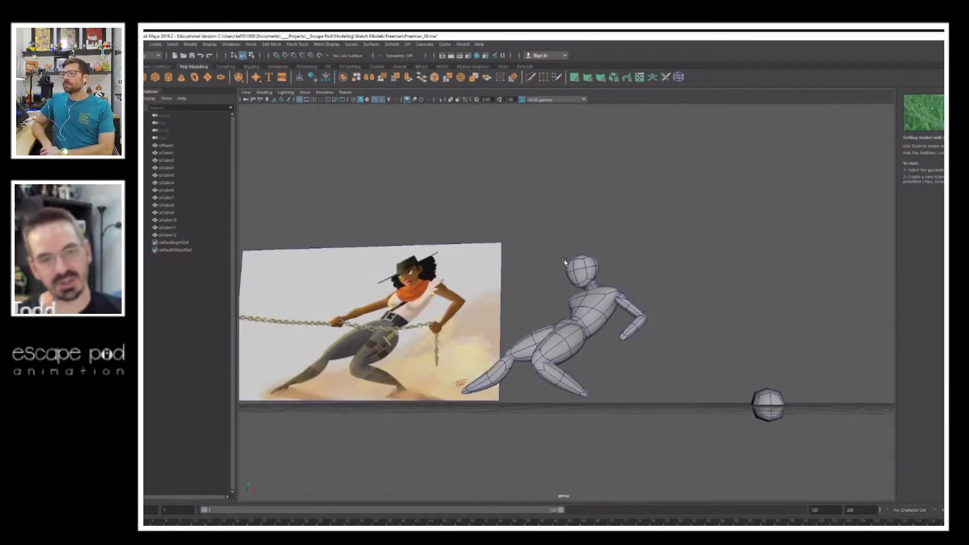
alt+drag(576, 263, 526, 254)
alt+right_drag(536, 265, 663, 311)
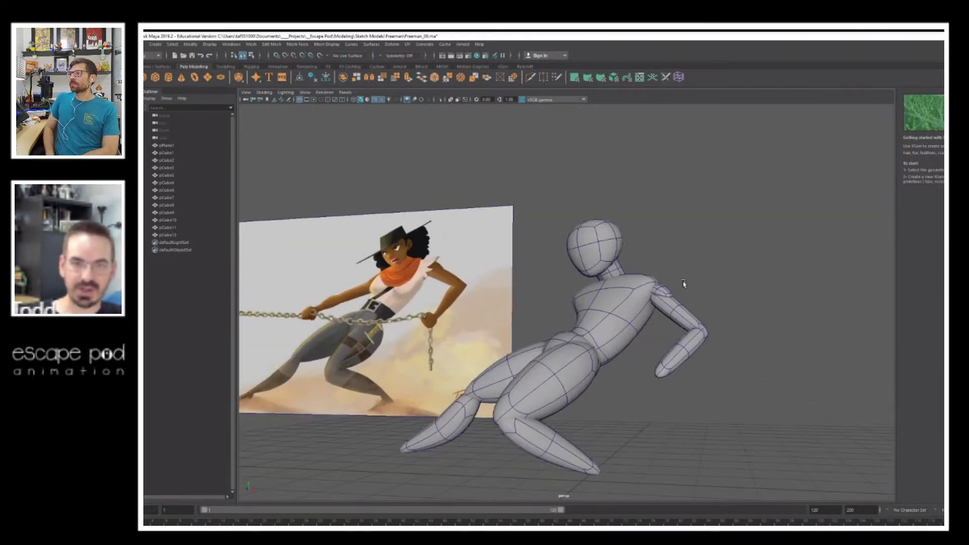
alt+right_drag(683, 280, 557, 300)
alt+drag(555, 298, 549, 300)
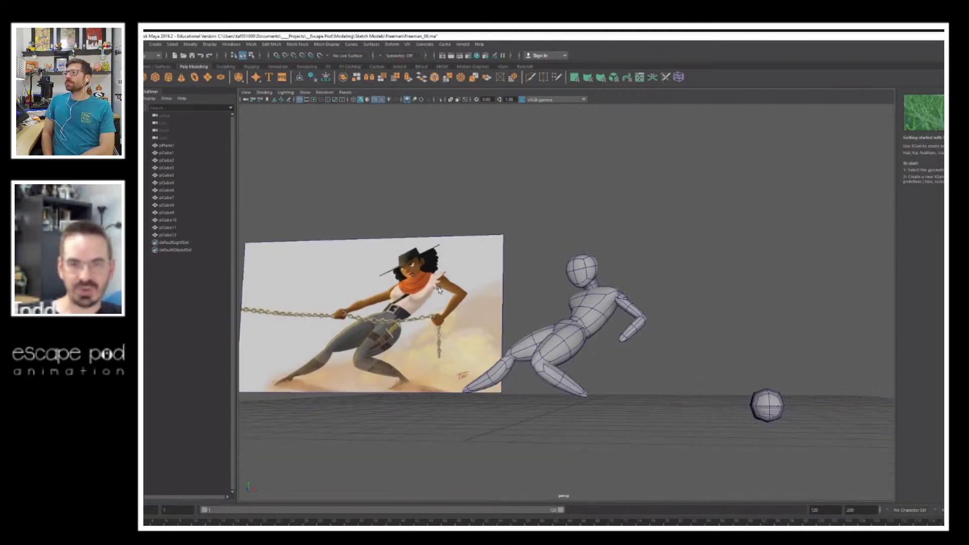
click(589, 302)
alt+drag(589, 301, 674, 329)
scroll(663, 331, up, 3)
key(3)
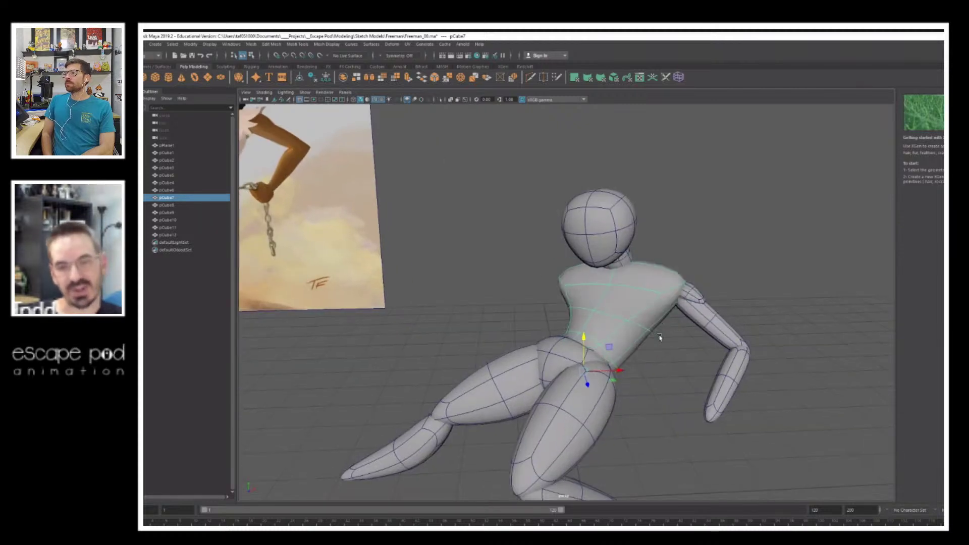
alt+drag(643, 327, 624, 309)
shift+right_drag(624, 309, 631, 327)
click(636, 327)
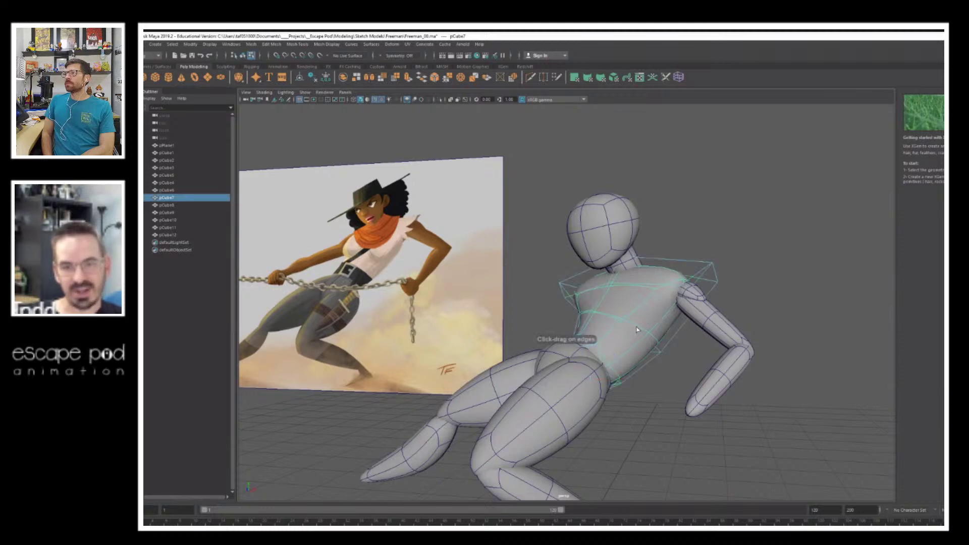
click(242, 55)
click(666, 238)
click(656, 281)
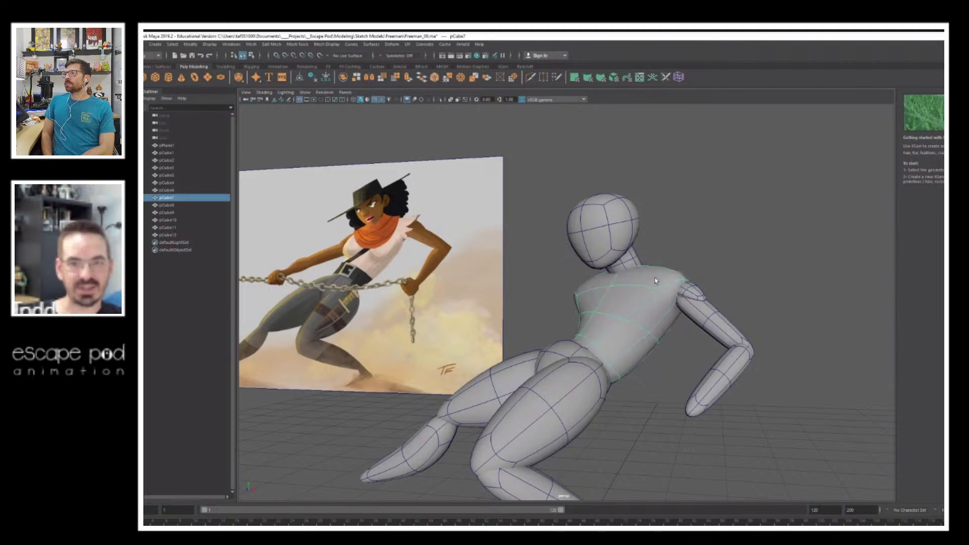
Step: Try to insert an edge loop across the torso with its unsmoothed mesh shown, and undo it
key(1)
alt+drag(654, 280, 638, 302)
key(3)
key(1)
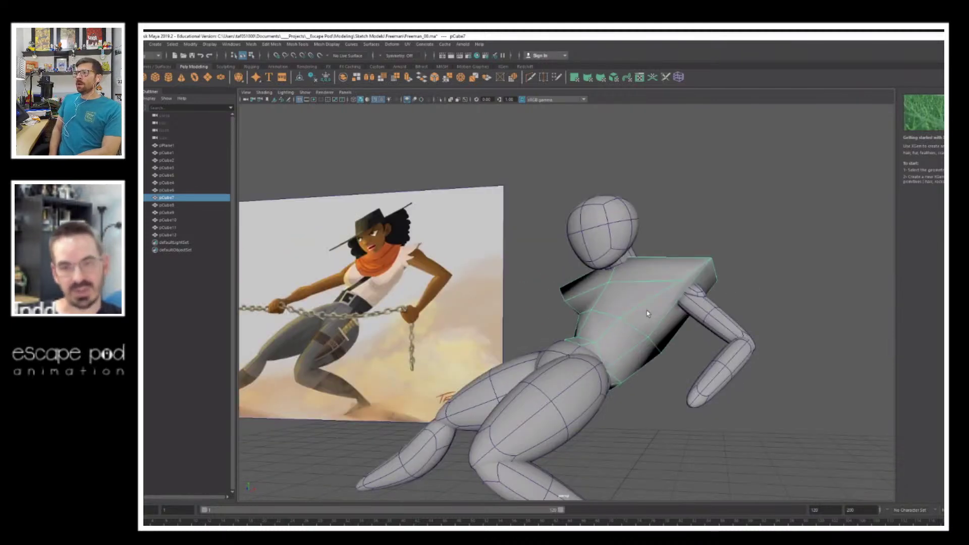
alt+right_drag(612, 305, 665, 343)
key(g)
drag(666, 343, 671, 345)
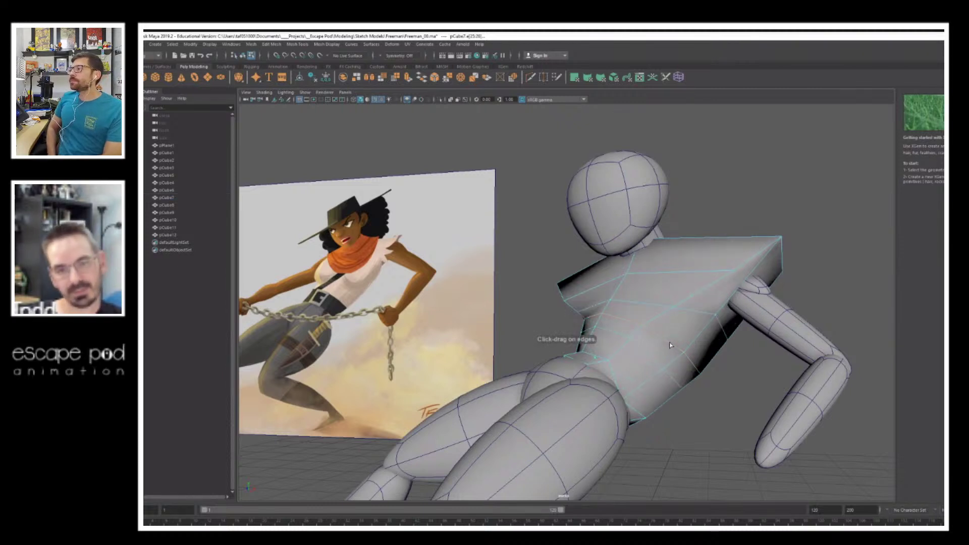
key(ctrl+z)
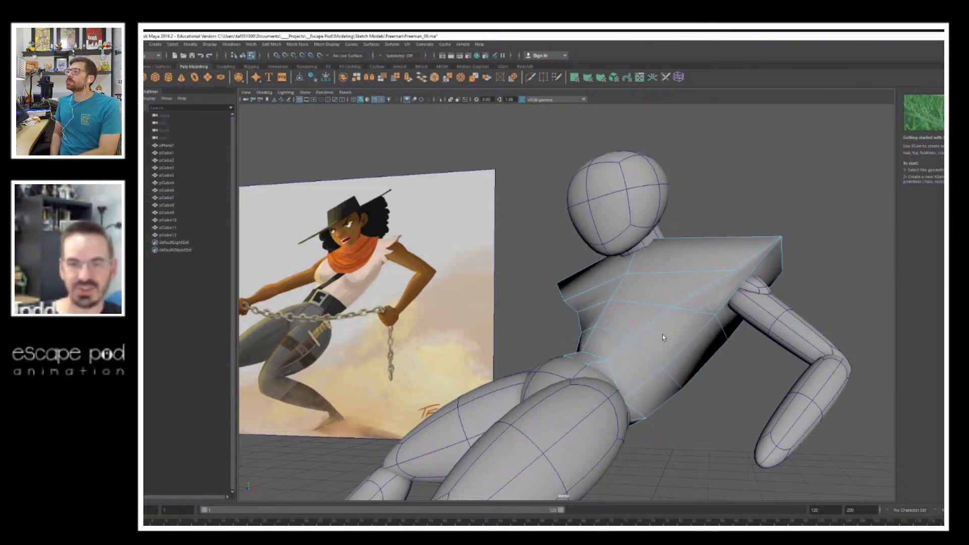
Step: Select the vertices across the top of the torso and rotate them to tilt the shoulder line
alt+drag(742, 296, 648, 221)
right_drag(649, 222, 649, 221)
alt+drag(704, 238, 696, 301)
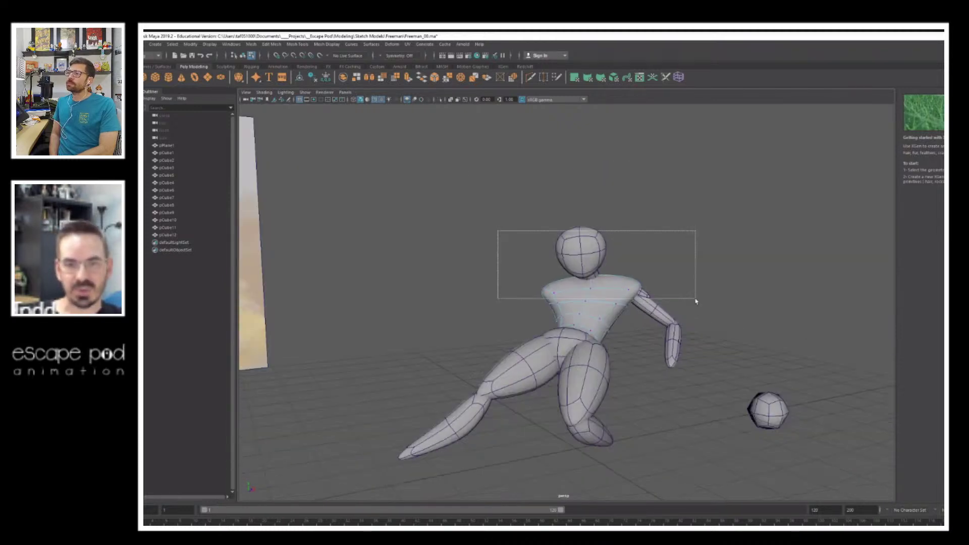
alt+drag(502, 298, 800, 283)
key(e)
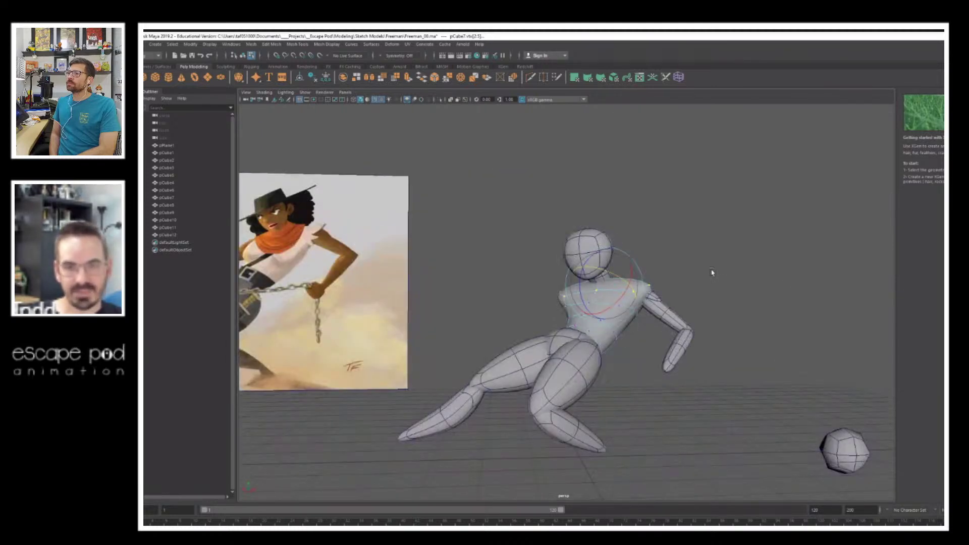
alt+drag(712, 272, 772, 340)
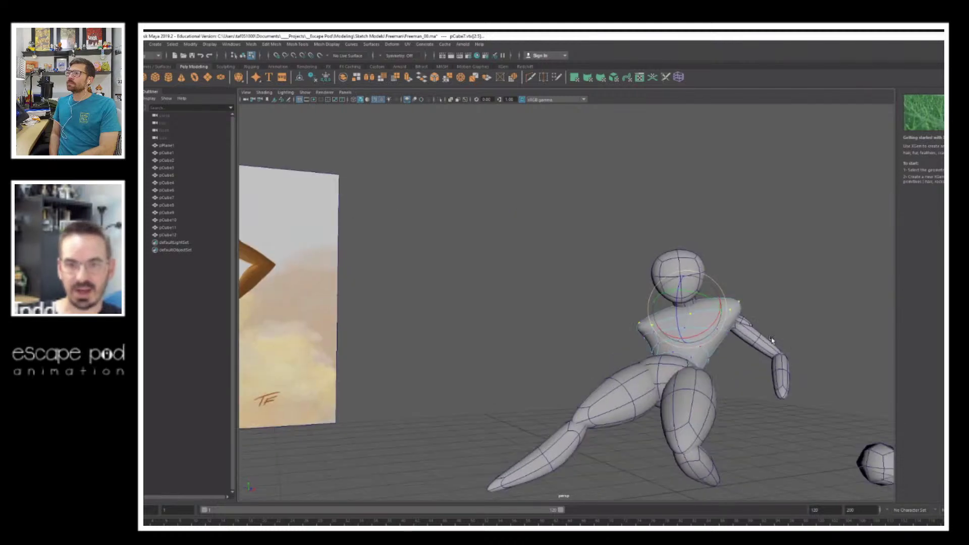
alt+middle_drag(771, 341, 679, 308)
alt+right_drag(679, 309, 632, 330)
Step: Select the corner vertices of the torso's armless shoulder and adjust them slightly
key(w)
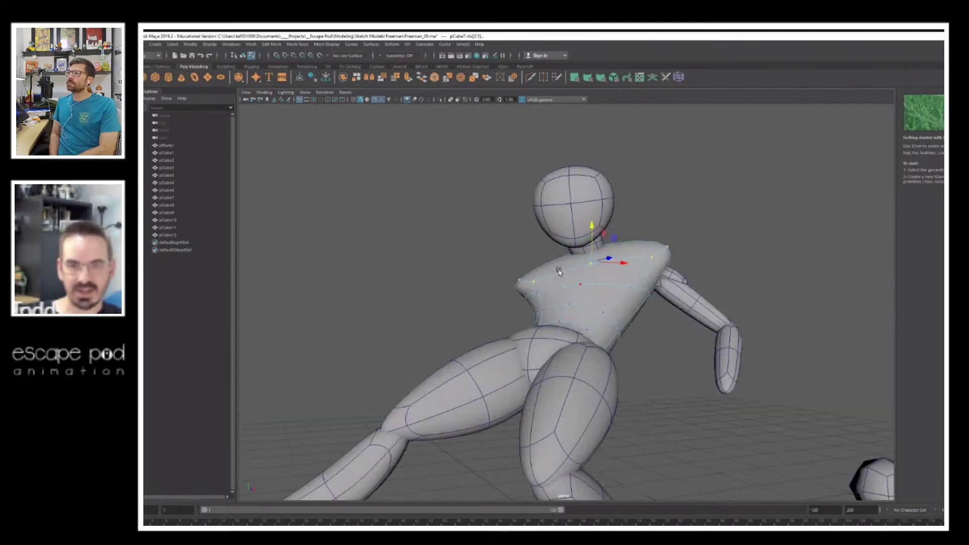
drag(494, 253, 514, 280)
click(736, 225)
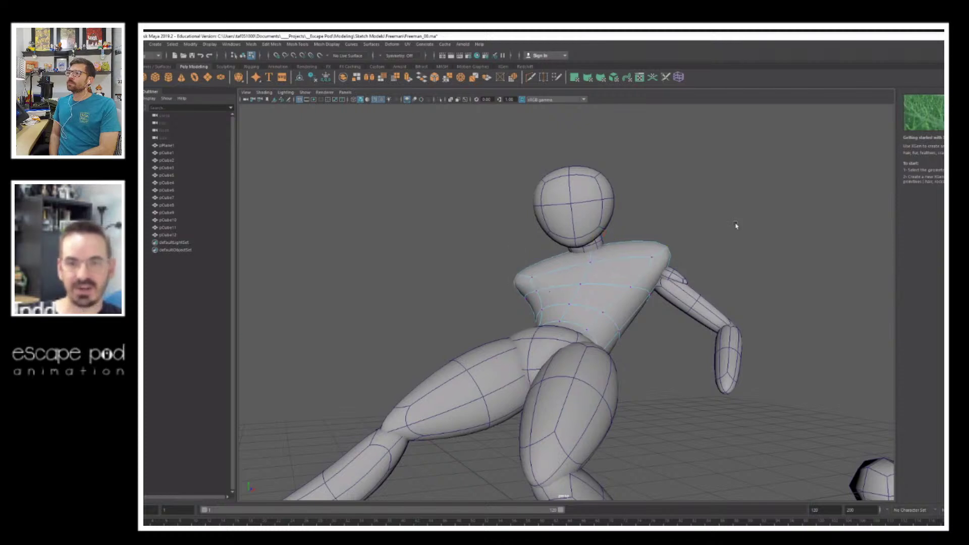
Step: Return to object selection and parent the forearm to the upper arm
alt+right_drag(735, 225, 643, 283)
click(243, 56)
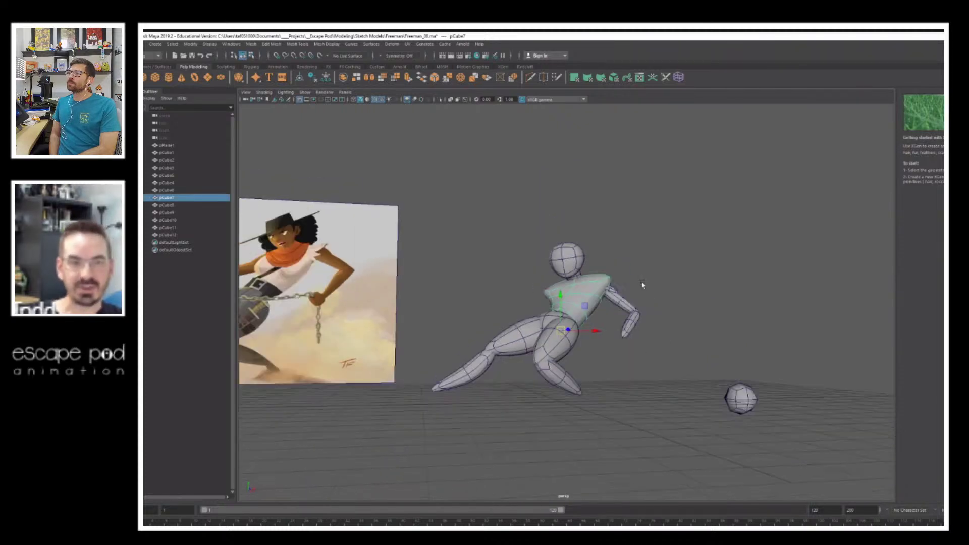
alt+drag(642, 283, 631, 283)
click(610, 292)
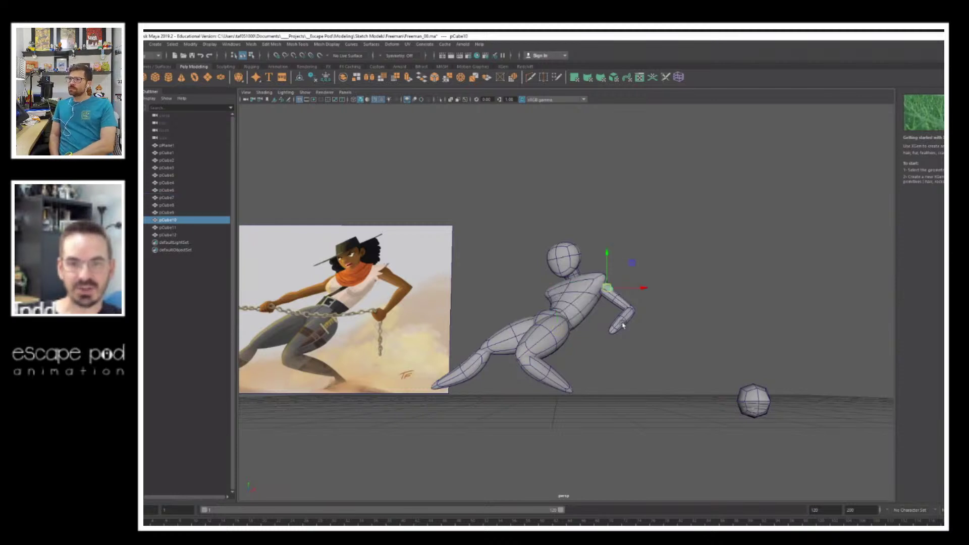
click(615, 298)
shift+click(615, 298)
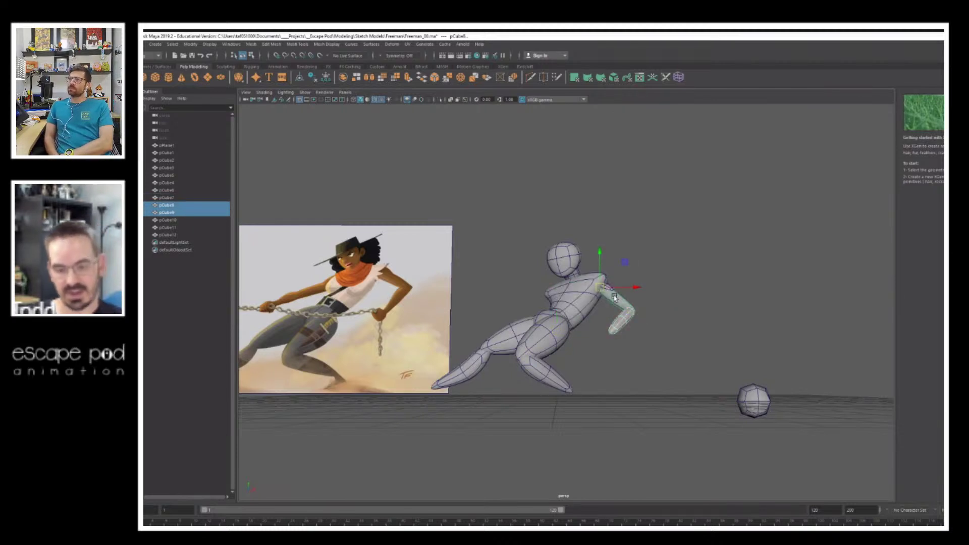
key(p)
Step: Parent the small shoulder piece to the upper arm and select it within the arm hierarchy
click(657, 294)
click(609, 288)
shift+click(619, 302)
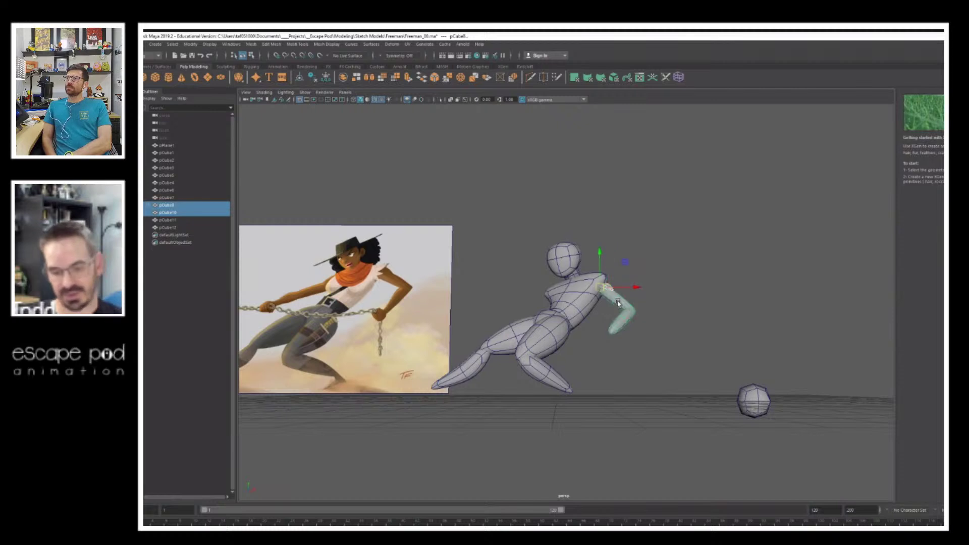
key(p)
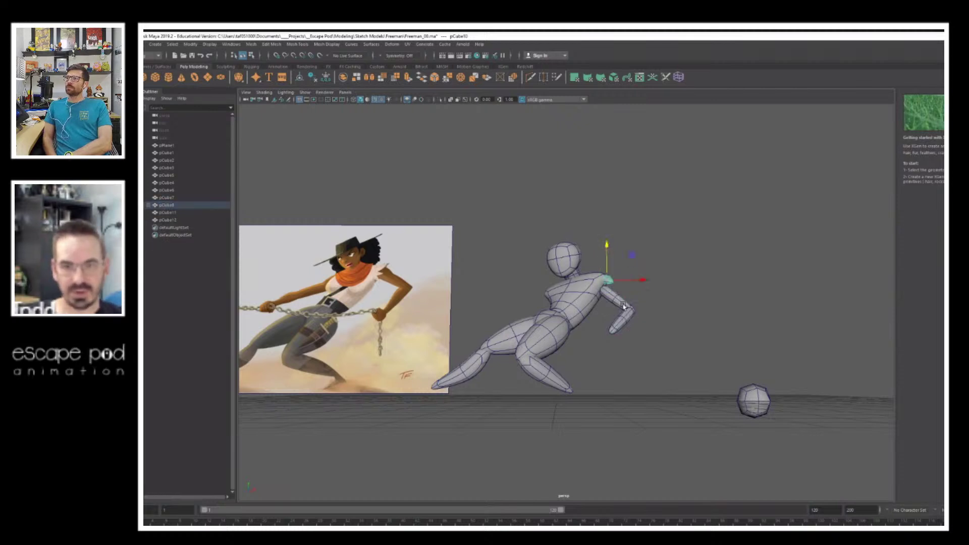
click(623, 304)
key(Down)
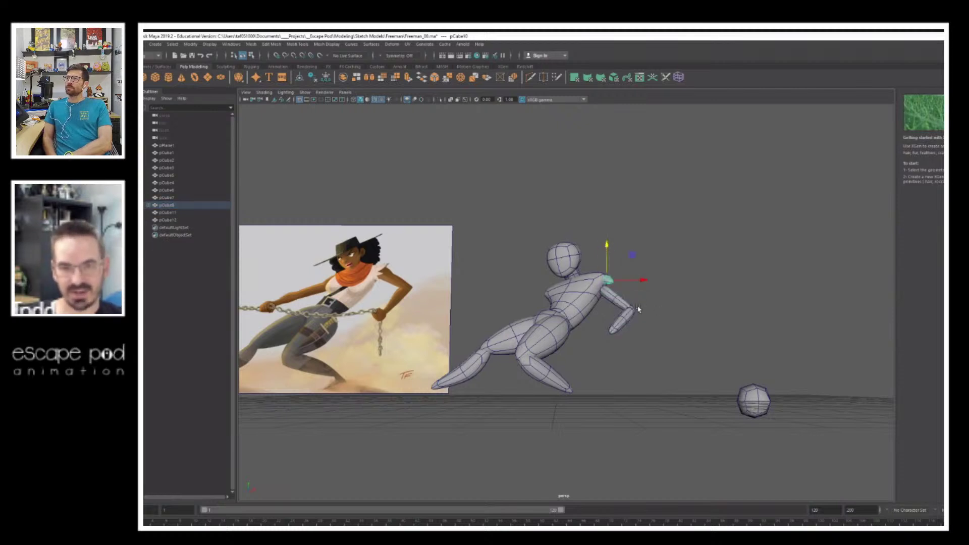
Step: Select the whole arm by its upper arm, adjust its placement at the shoulder, and duplicate it
click(620, 303)
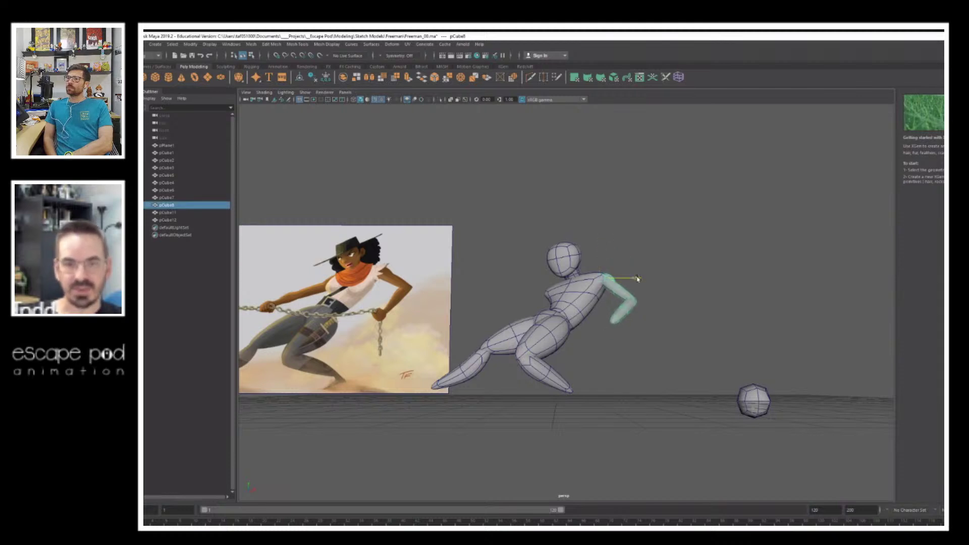
click(729, 264)
alt+drag(729, 264, 661, 301)
click(604, 284)
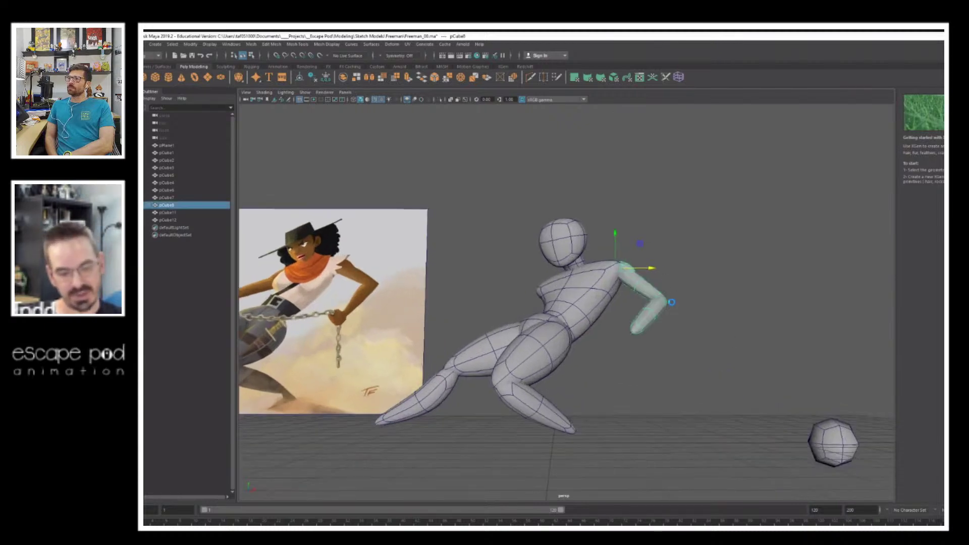
key(ctrl+d)
Step: Move the duplicated arm across the chest to the armless shoulder
alt+drag(620, 262, 644, 285)
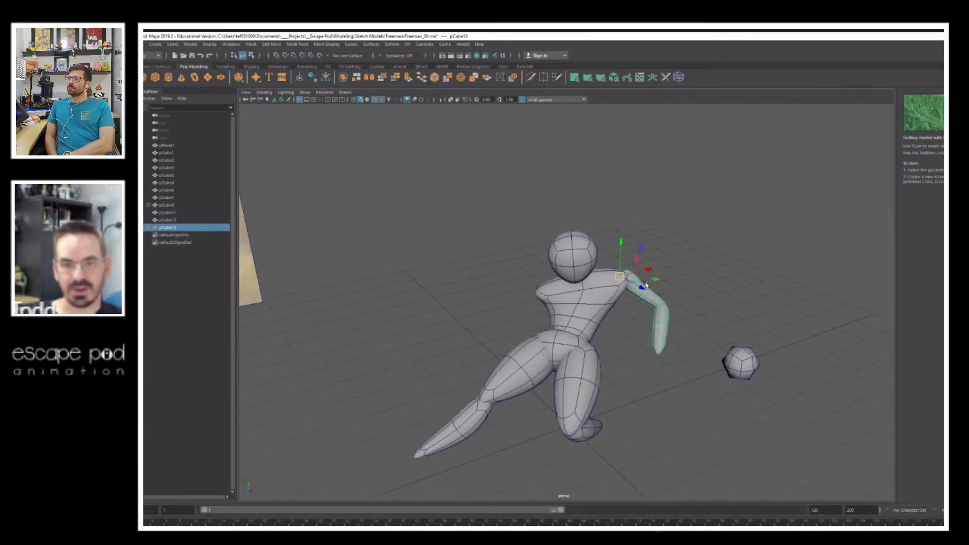
alt+right_drag(643, 285, 616, 283)
alt+middle_drag(616, 283, 668, 283)
drag(679, 284, 628, 296)
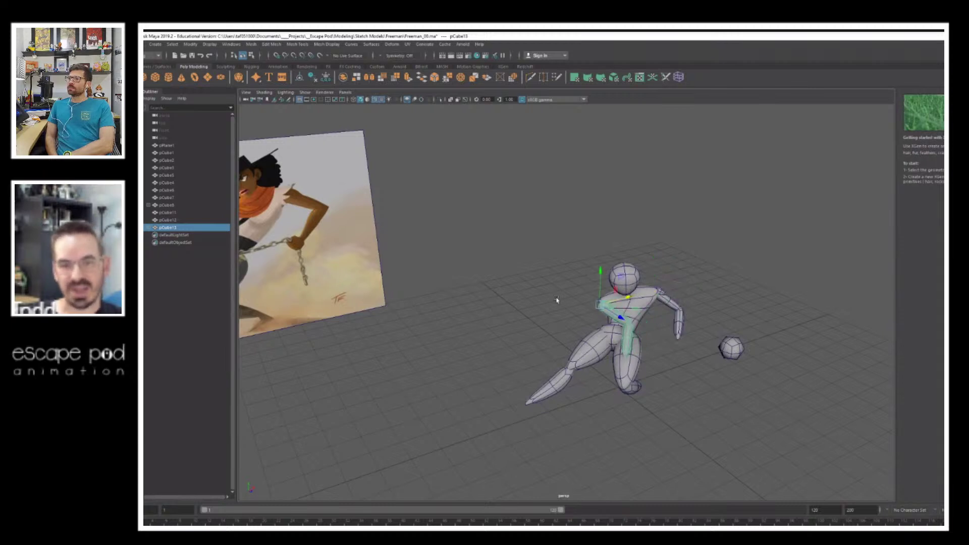
Step: Rotate the duplicated arm at the shoulder so it swings out from the torso
alt+drag(557, 300, 621, 304)
alt+right_drag(621, 305, 727, 314)
key(e)
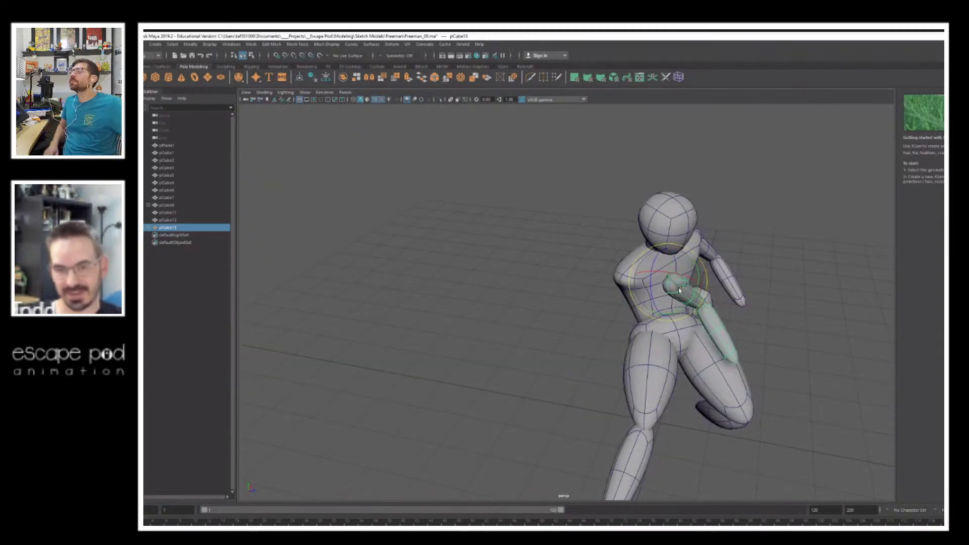
drag(680, 290, 626, 281)
key(w)
Step: Refine the duplicated arm's rotation against the reference and seat it on the shoulder
alt+drag(696, 260, 629, 255)
scroll(640, 251, down, 5)
key(e)
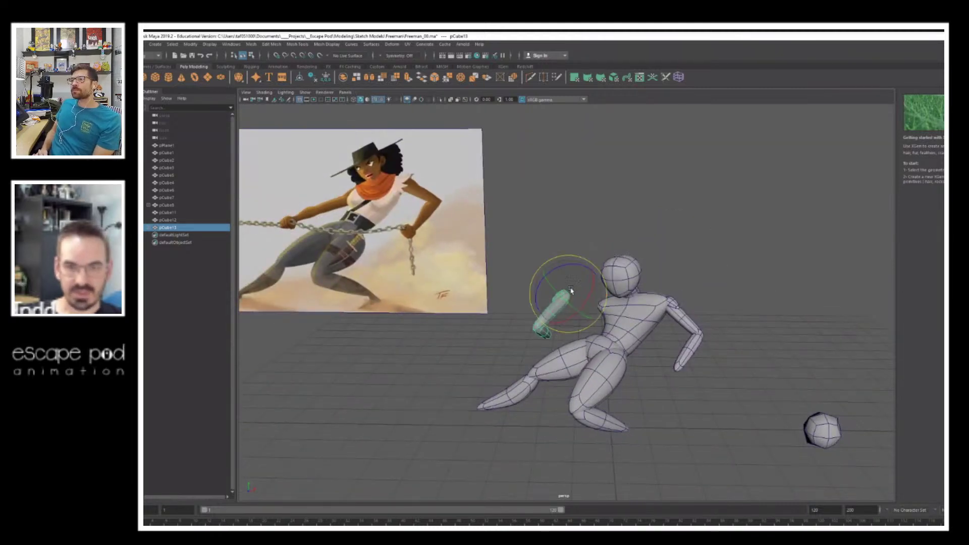
drag(570, 288, 638, 293)
key(w)
click(569, 335)
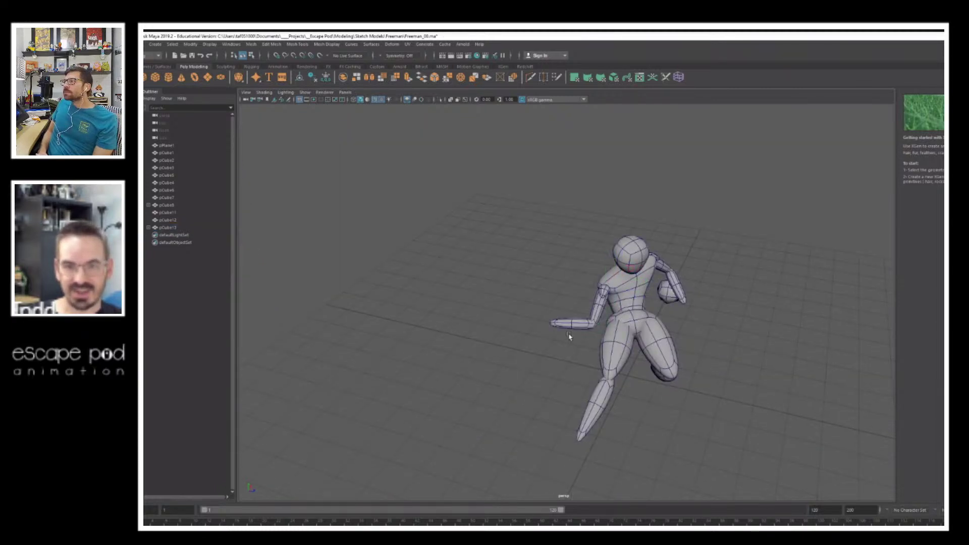
Step: Try to rotate the duplicated forearm about the elbow while it is linked to the upper arm
click(579, 324)
alt+right_drag(528, 336, 599, 365)
key(e)
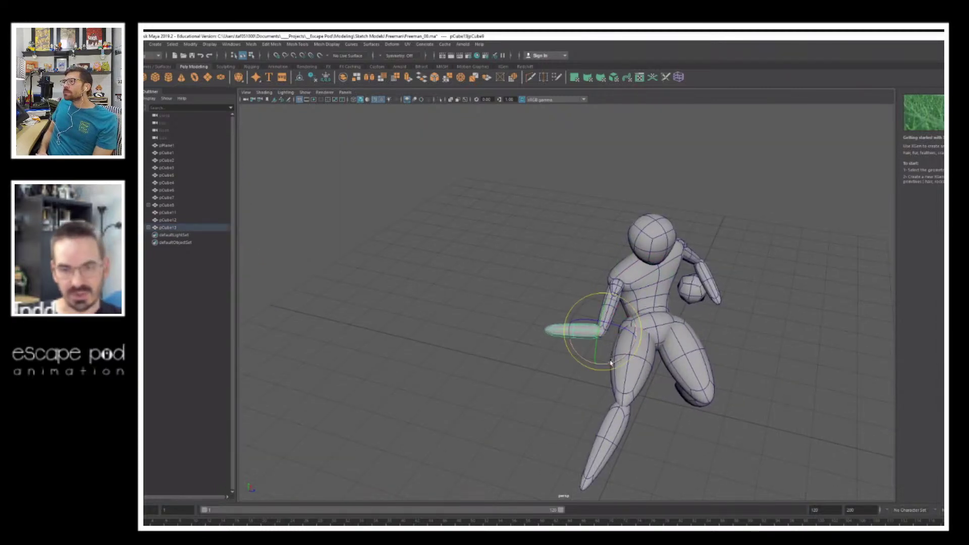
drag(610, 360, 589, 354)
key(ctrl+z)
click(547, 253)
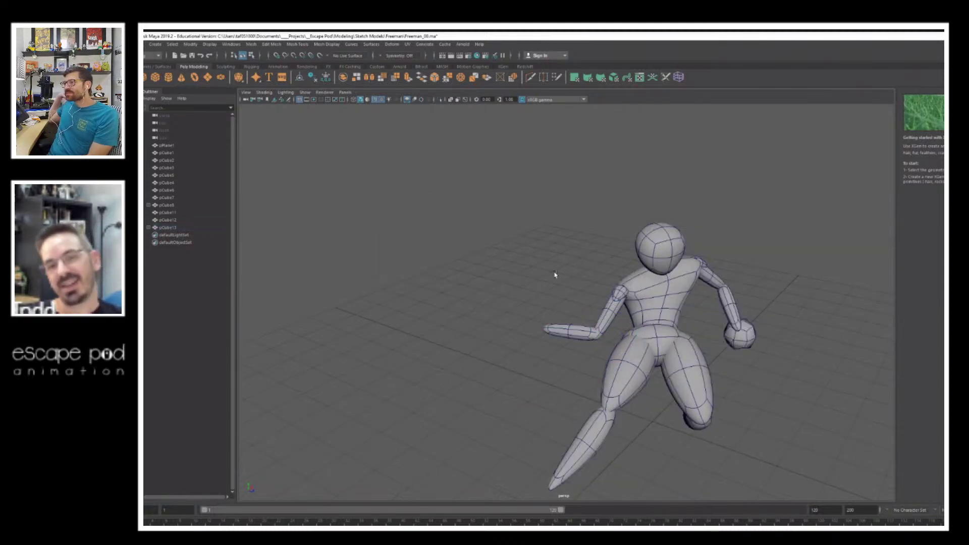
Step: Unparent the duplicated forearm from its upper arm and rotate it downward at the elbow
alt+drag(555, 274, 549, 301)
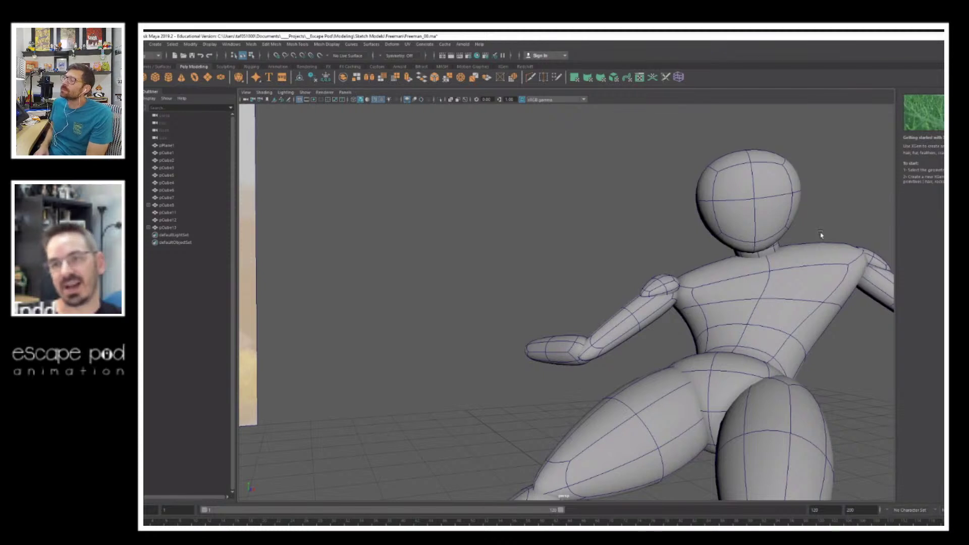
click(642, 314)
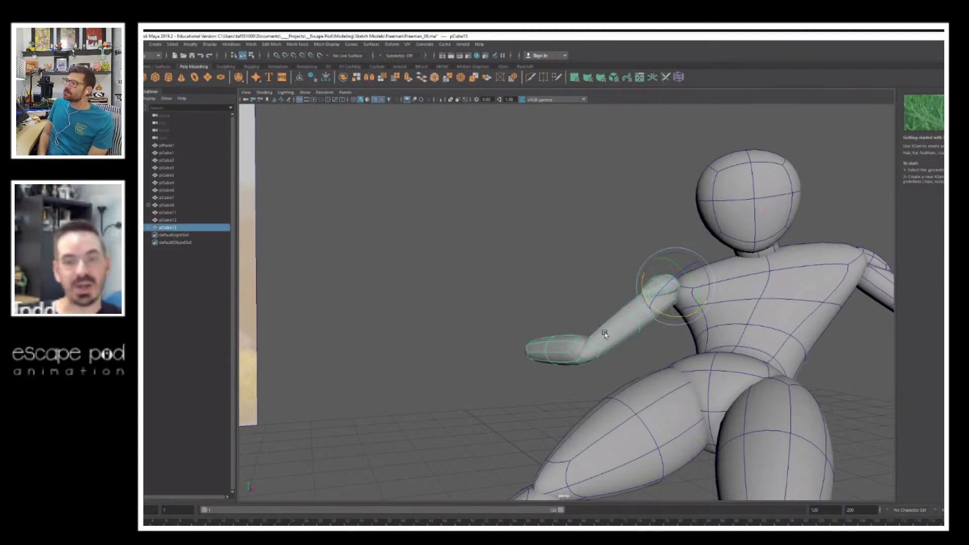
click(564, 346)
key(shift+p)
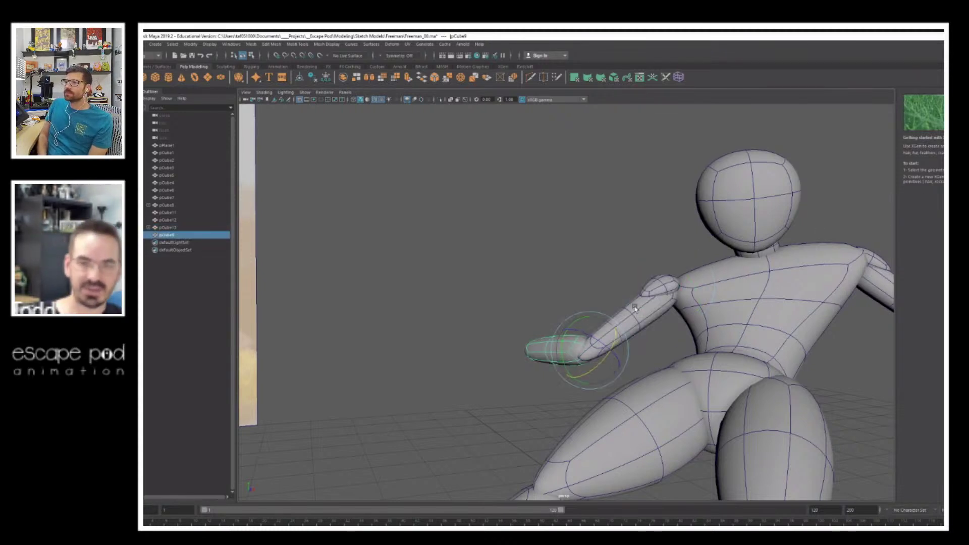
drag(591, 374, 609, 363)
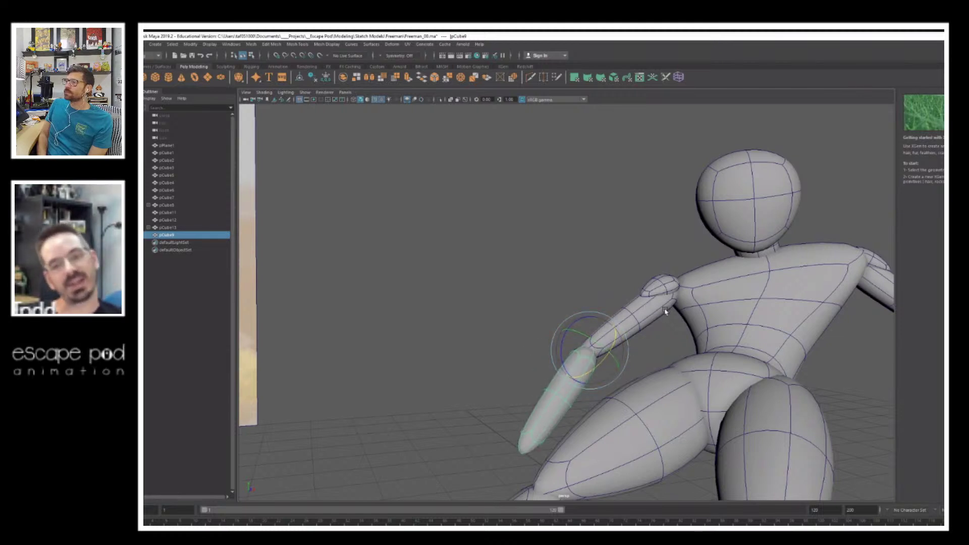
Step: Rotate the detached forearm at the elbow to follow the forward arm's angle in the reference illustration
alt+middle_drag(651, 318, 602, 302)
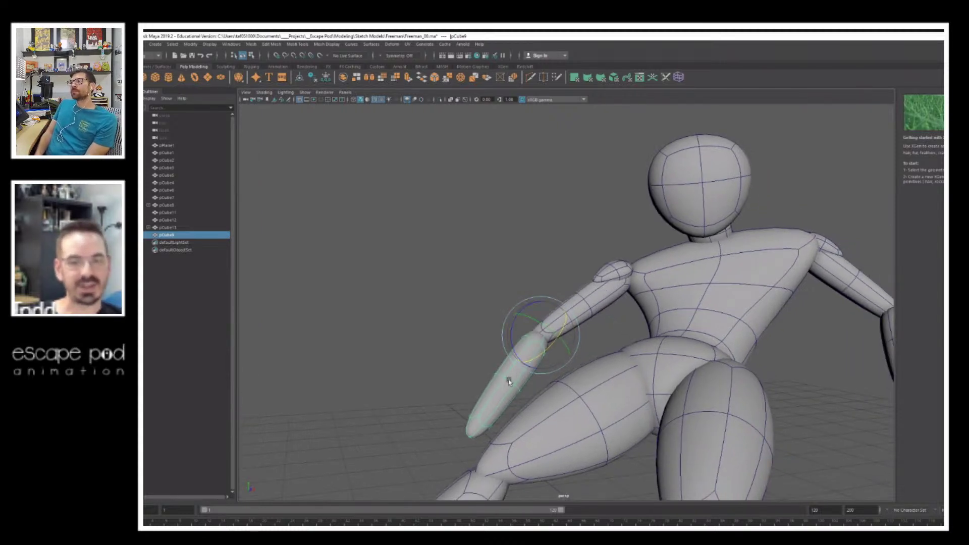
alt+right_drag(677, 279, 379, 303)
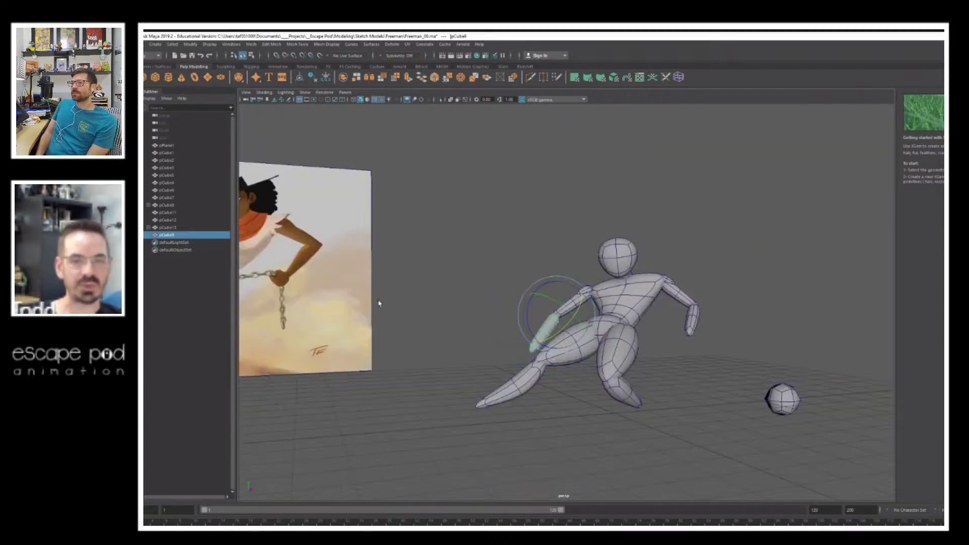
alt+drag(378, 303, 580, 295)
alt+right_drag(470, 308, 552, 328)
alt+middle_drag(552, 328, 590, 334)
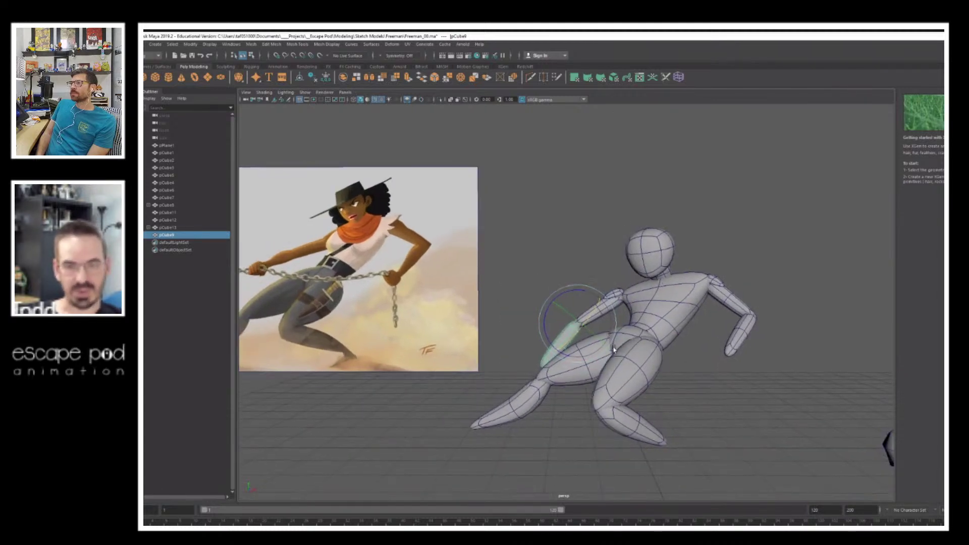
drag(576, 292, 589, 291)
drag(562, 333, 581, 323)
key(w)
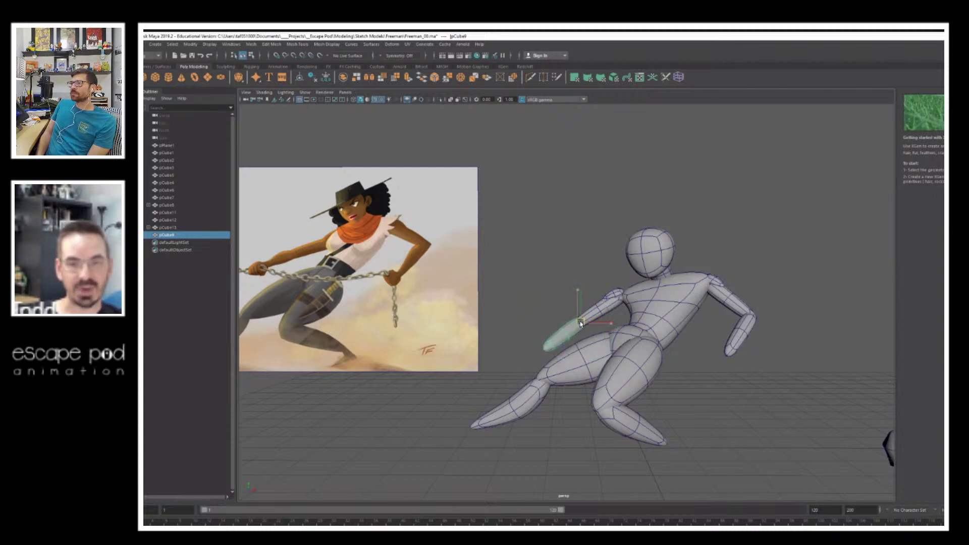
key(e)
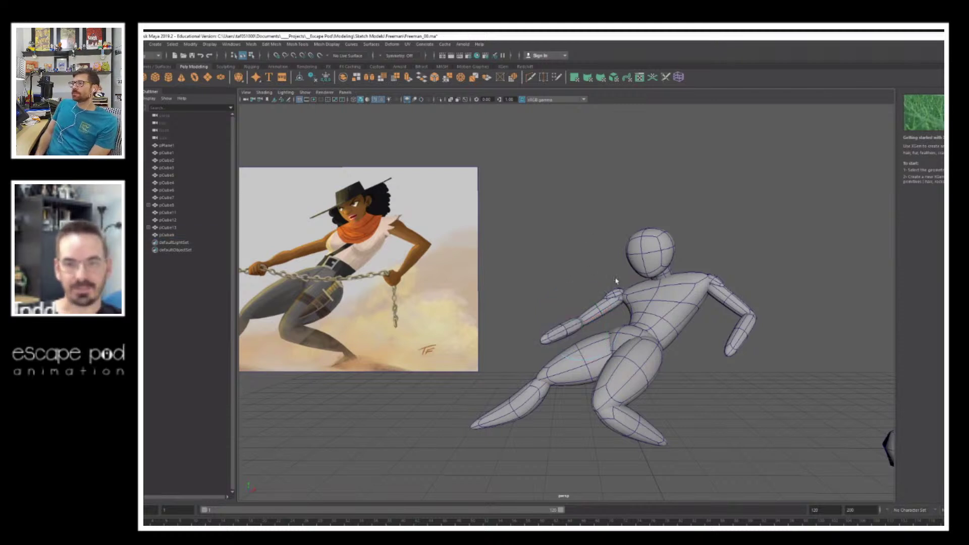
Step: Select the upper arm of the forward arm and rotate it at the shoulder away from the torso
click(624, 309)
drag(625, 309, 676, 343)
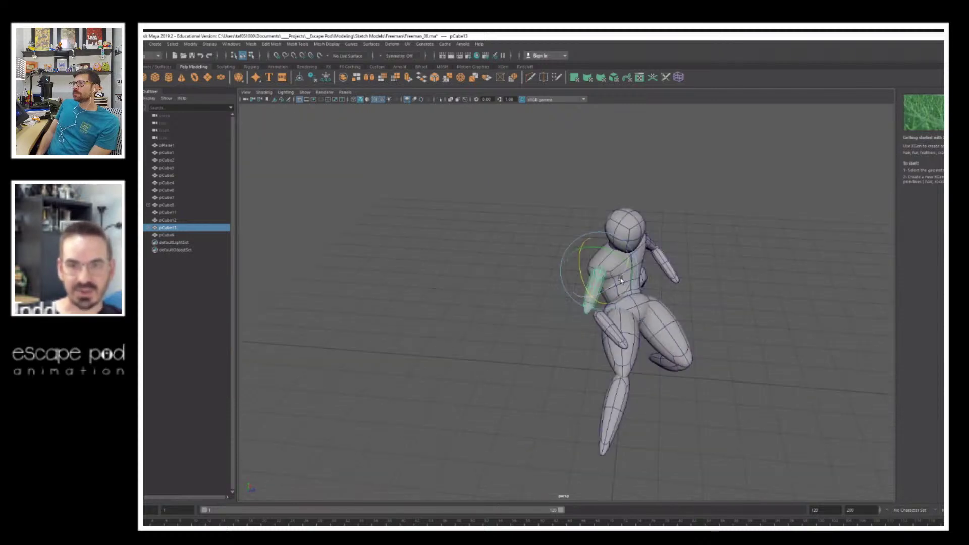
drag(619, 277, 610, 284)
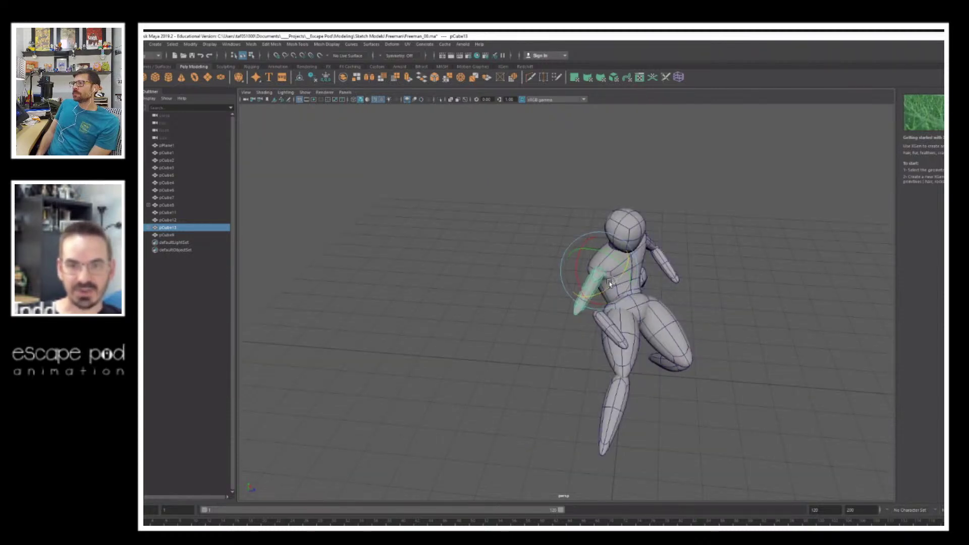
Step: Move the detached forearm onto the end of the repositioned upper arm
click(606, 328)
key(w)
drag(600, 312, 577, 287)
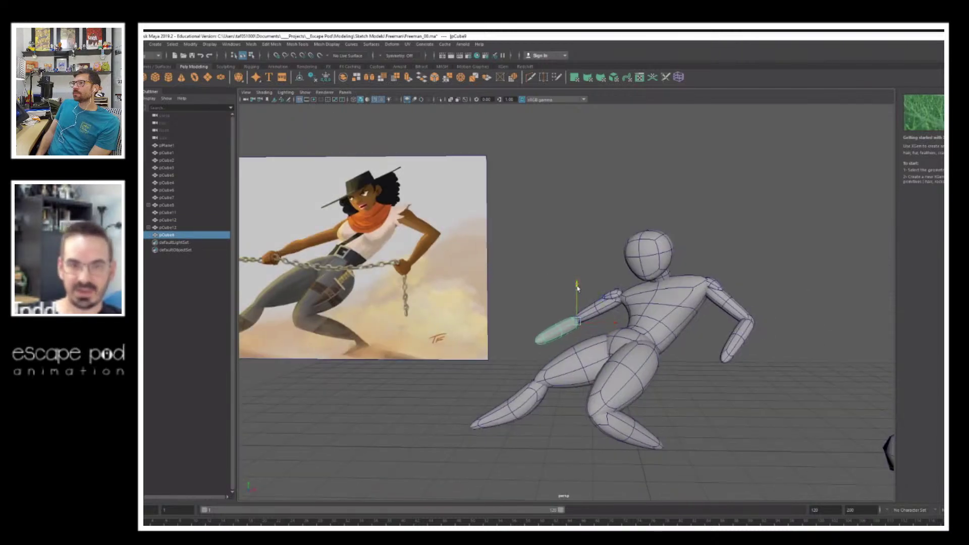
alt+drag(612, 317, 554, 306)
key(e)
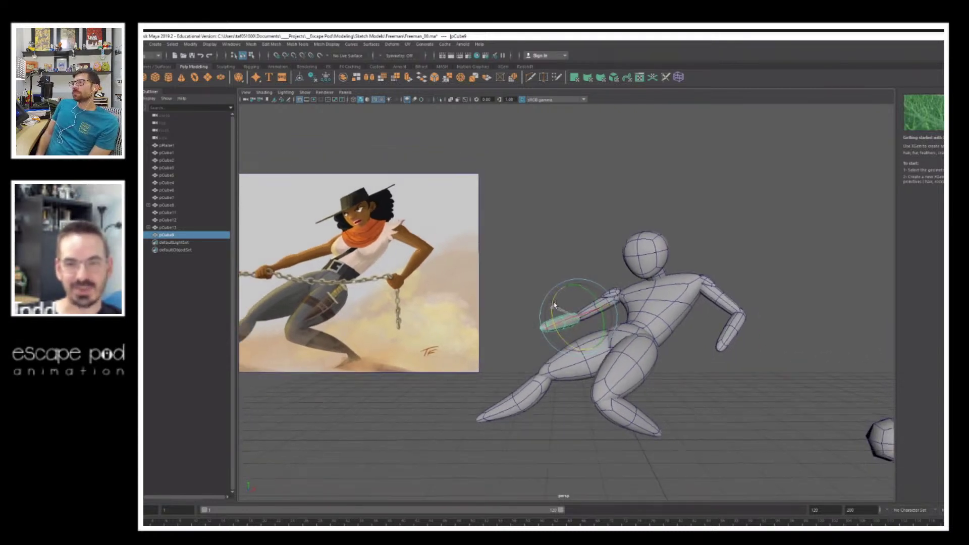
Step: Parent the detached forearm to the upper arm of the forward arm
click(703, 242)
alt+drag(704, 242, 349, 246)
alt+drag(758, 331, 751, 315)
alt+middle_drag(776, 302, 649, 309)
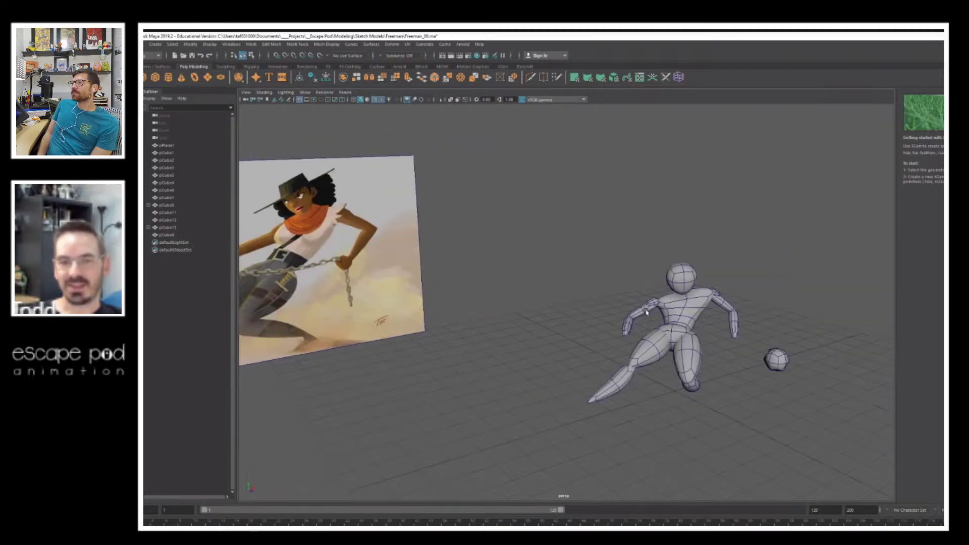
alt+right_drag(649, 309, 699, 318)
click(723, 304)
click(683, 336)
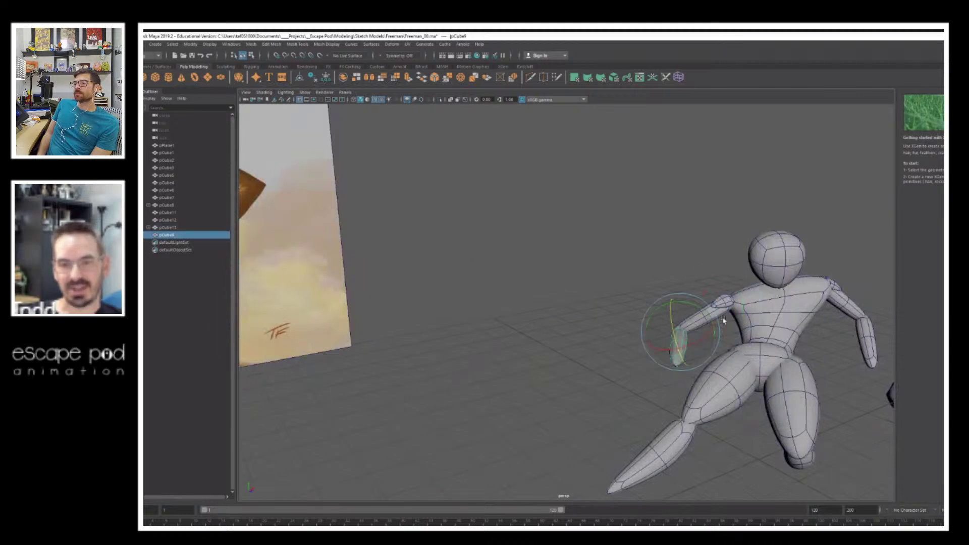
shift+click(724, 314)
key(p)
click(681, 290)
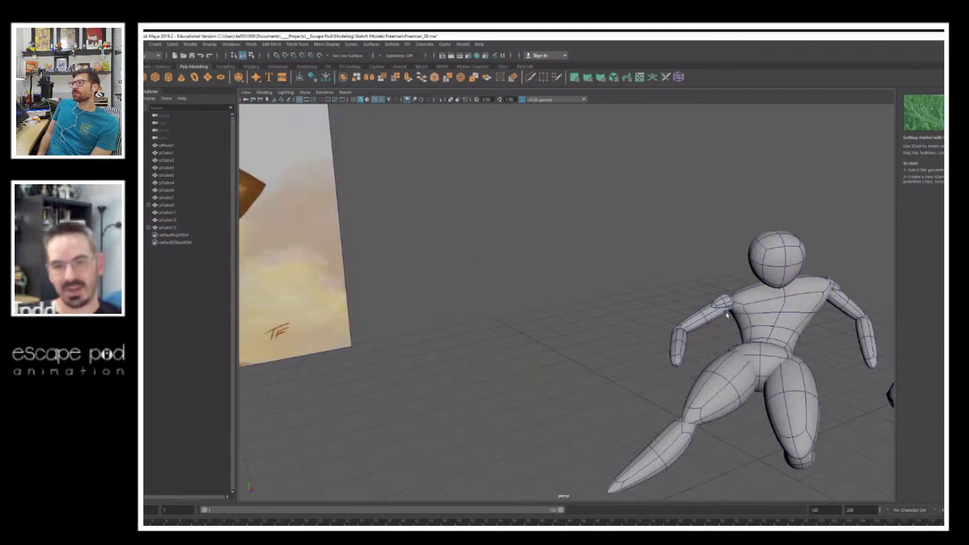
Step: Select the reattached arm and adjust its rotation to follow the reference pose
click(725, 313)
alt+right_drag(809, 288, 623, 294)
alt+drag(623, 295, 673, 272)
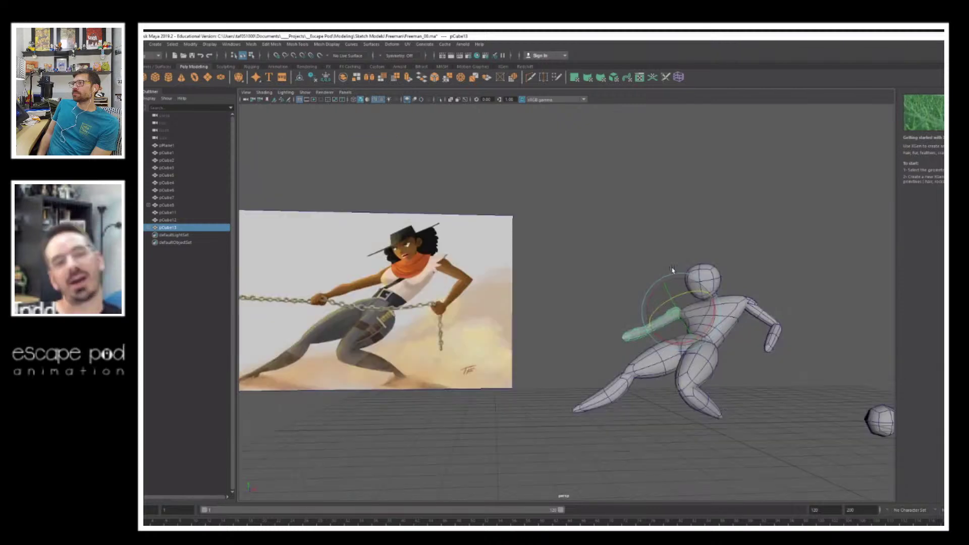
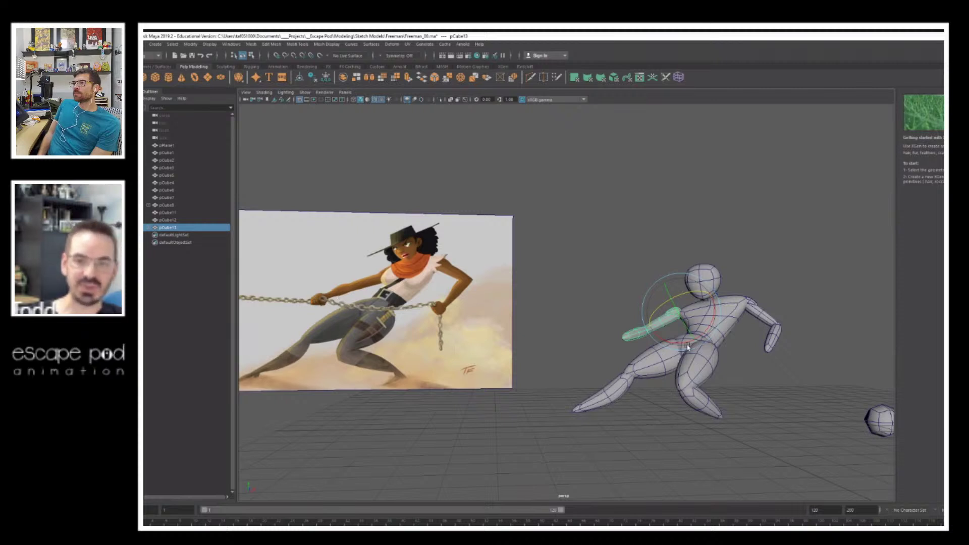
alt+drag(688, 347, 645, 337)
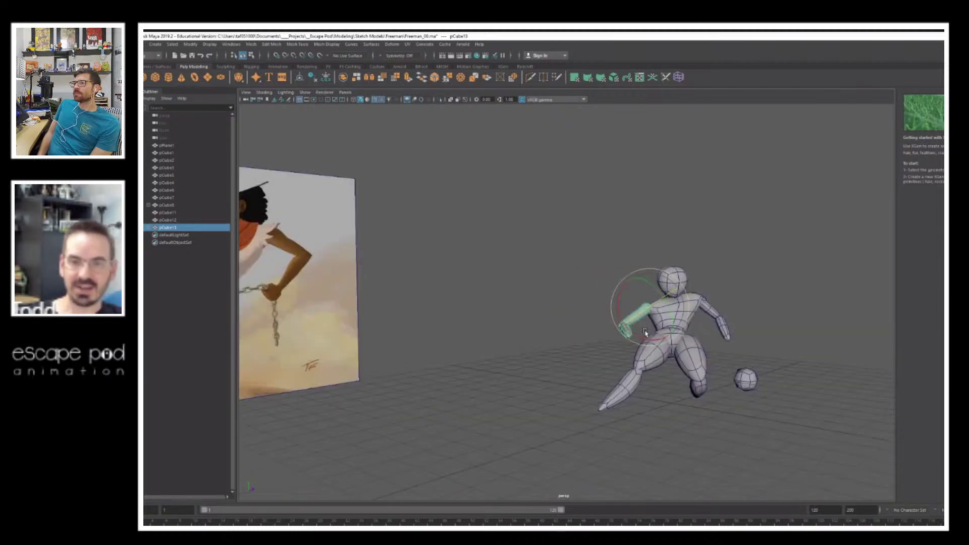
alt+right_drag(645, 338, 760, 338)
alt+middle_drag(760, 337, 692, 328)
drag(692, 329, 649, 260)
click(637, 299)
click(655, 337)
click(606, 271)
Step: Select the whole forward arm and shift it to sit closer to the torso's shoulder
alt+right_drag(650, 259, 576, 273)
alt+drag(575, 273, 591, 310)
alt+right_drag(591, 310, 848, 350)
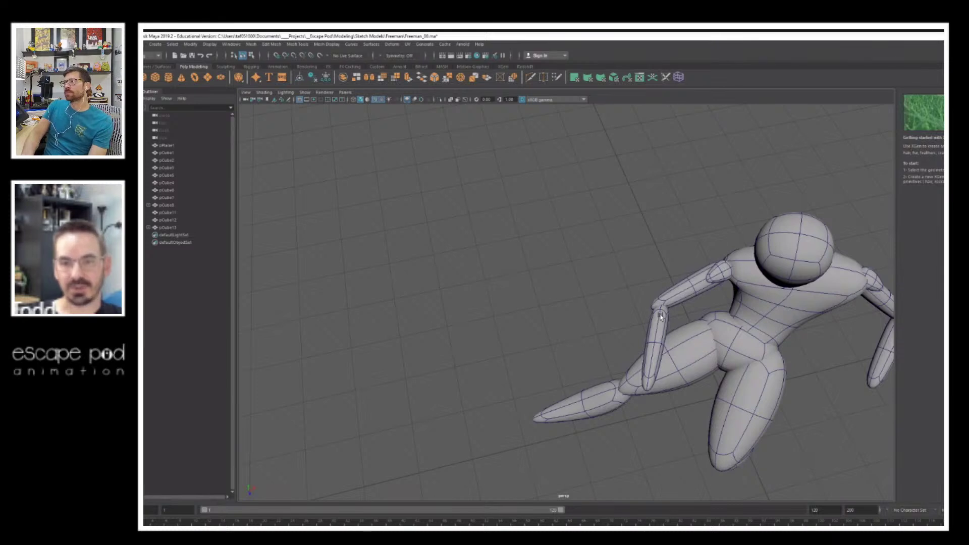
alt+right_drag(785, 267, 584, 242)
alt+drag(585, 242, 580, 223)
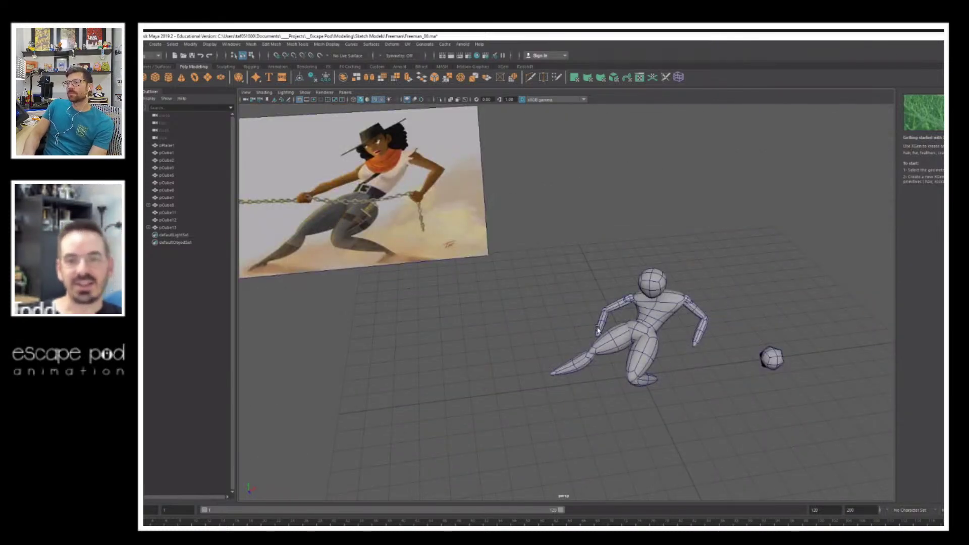
alt+drag(598, 331, 627, 306)
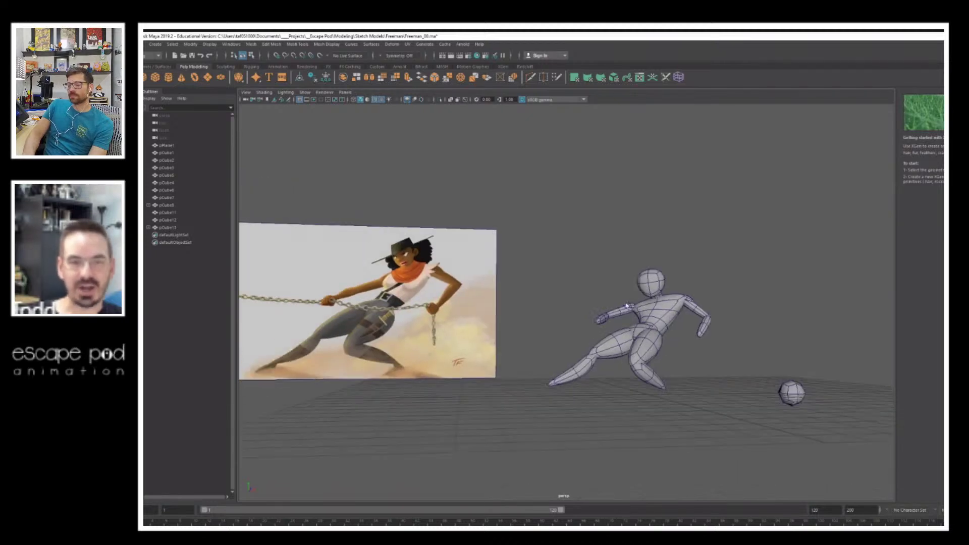
alt+right_drag(584, 309, 661, 317)
click(677, 319)
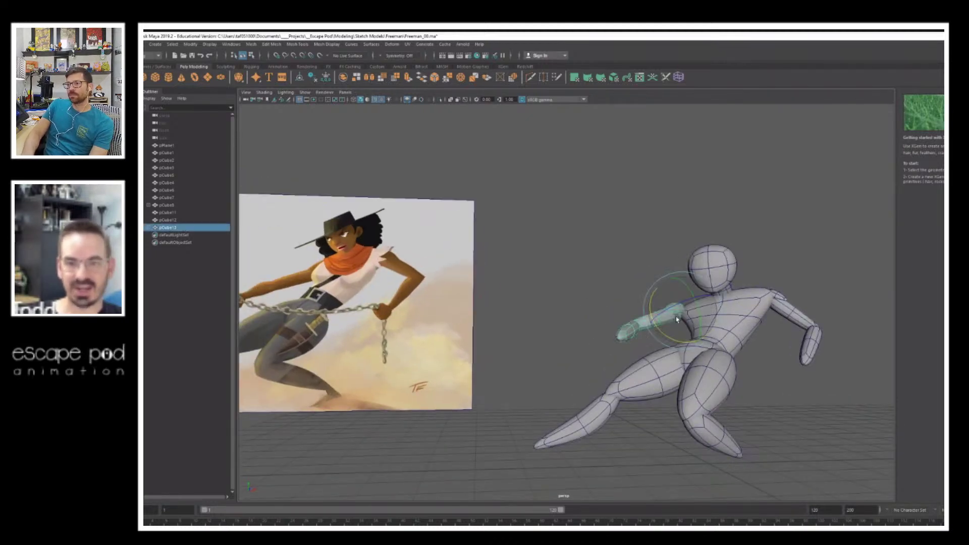
key(w)
drag(713, 310, 675, 271)
Step: Select the forearm of the forward arm and unparent it from the upper arm
alt+drag(705, 298, 661, 273)
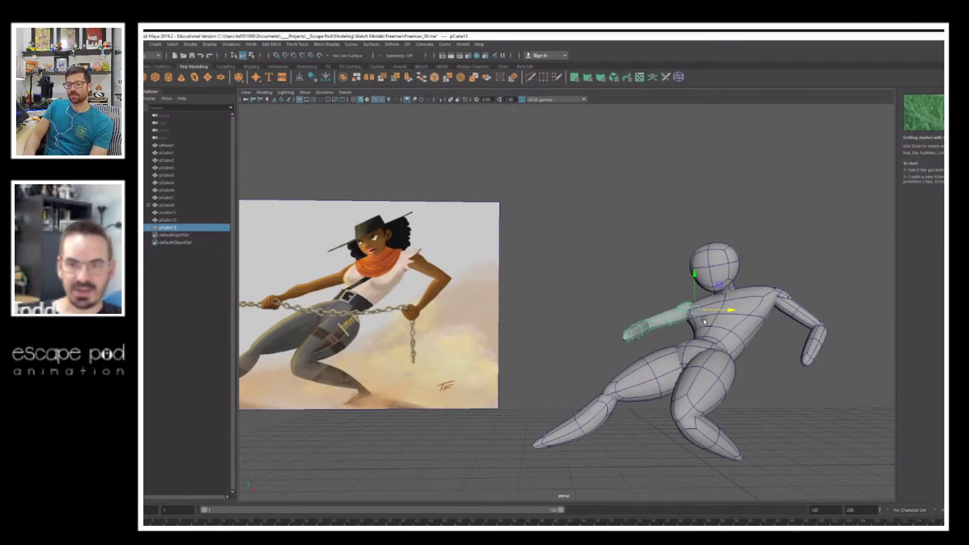
alt+drag(705, 321, 690, 305)
click(628, 289)
click(679, 305)
key(e)
click(652, 332)
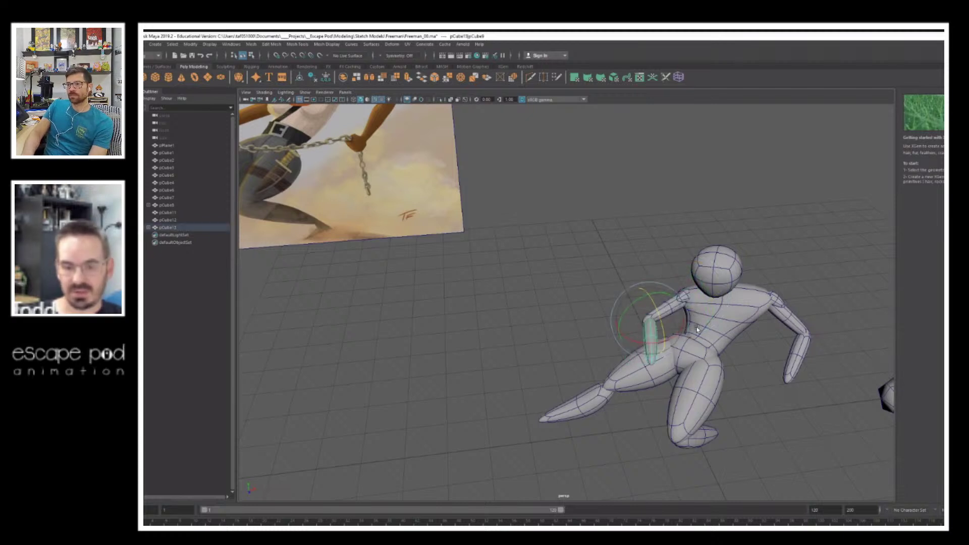
key(shift+p)
click(635, 217)
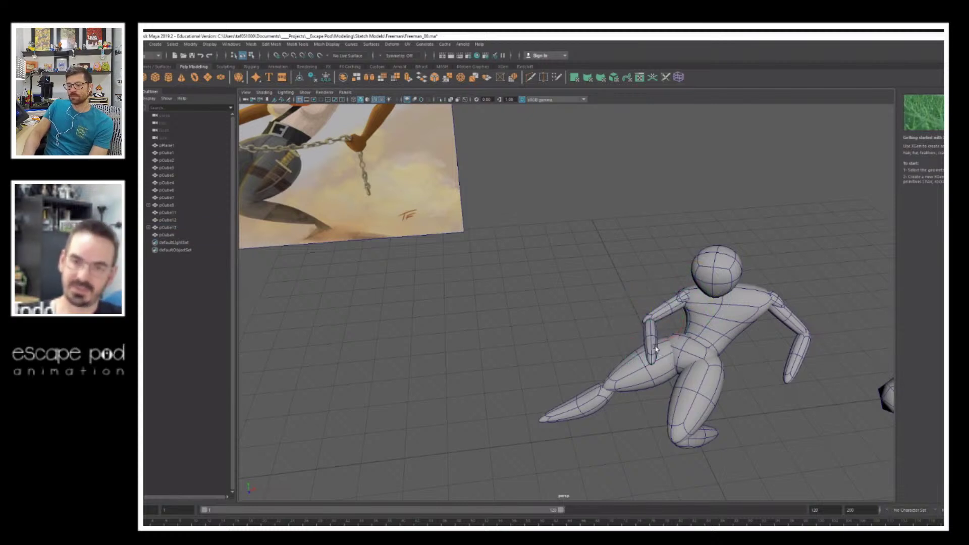
Step: Select the head, rotate it to adjust its tilt, and shift it over the neck
click(656, 348)
alt+drag(656, 348, 651, 306)
click(642, 227)
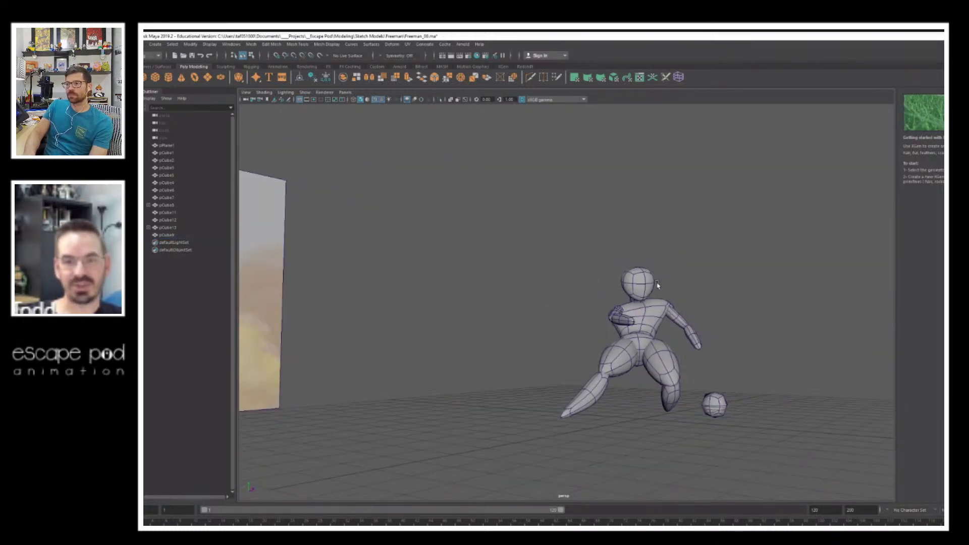
click(637, 283)
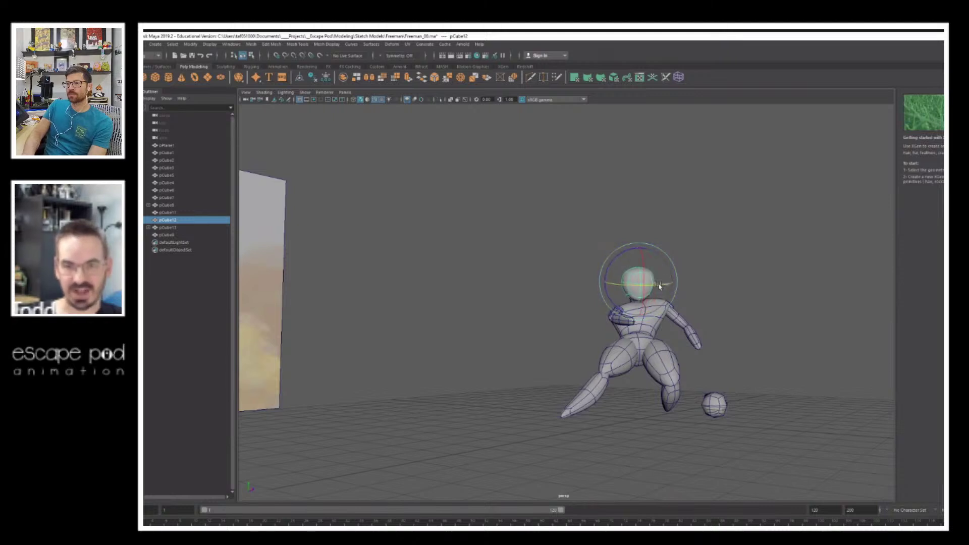
click(749, 272)
click(647, 277)
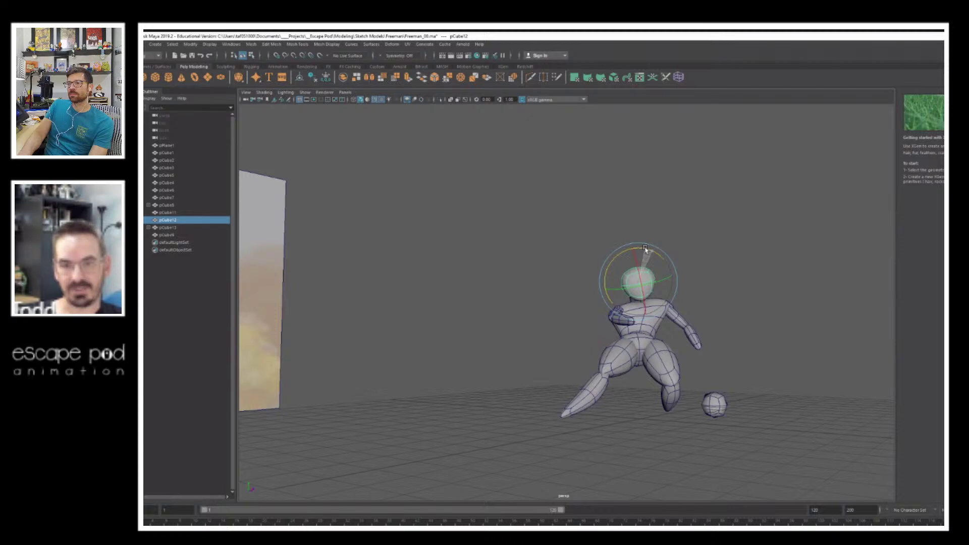
alt+drag(725, 295, 673, 258)
key(w)
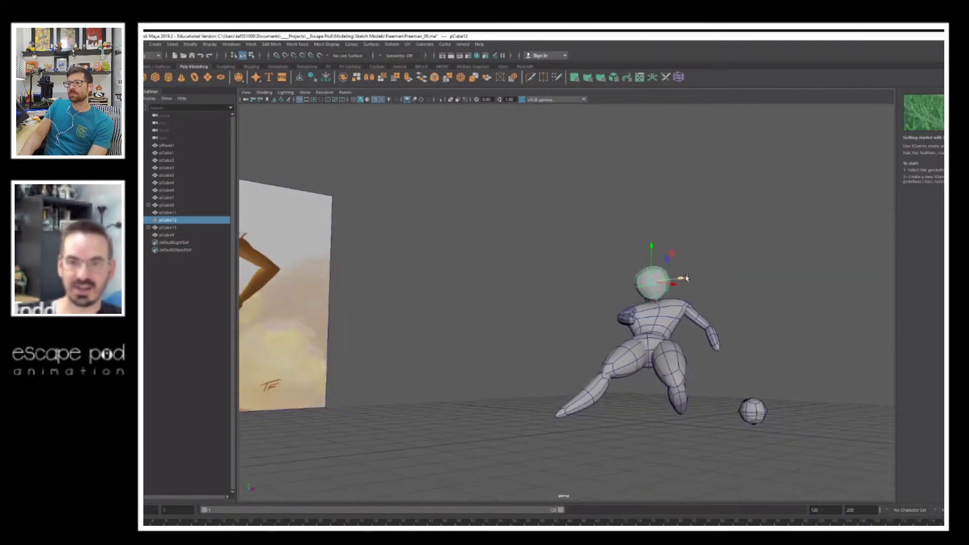
click(781, 256)
Step: Select the neck and adjust its tilt and position beneath the head, nudging the head sideways to stay aligned with it
alt+drag(781, 256, 660, 296)
alt+right_drag(659, 296, 848, 348)
alt+middle_drag(793, 308, 651, 303)
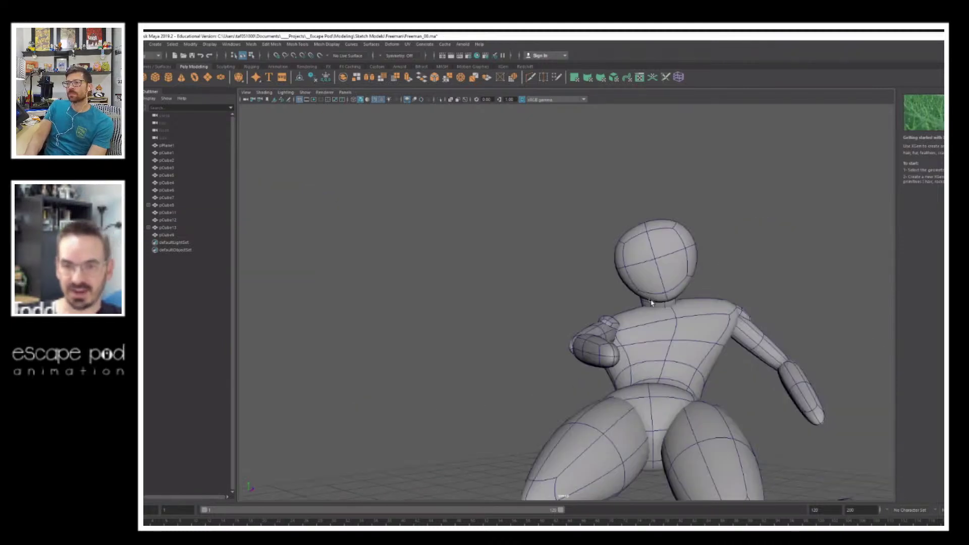
click(670, 306)
alt+right_drag(735, 297, 364, 308)
alt+drag(363, 308, 627, 331)
scroll(604, 274, up, 3)
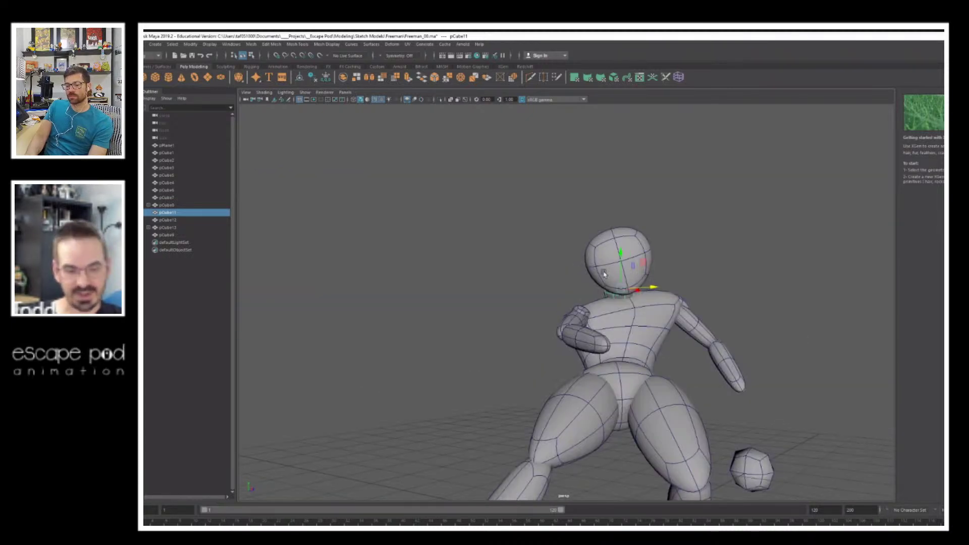
key(e)
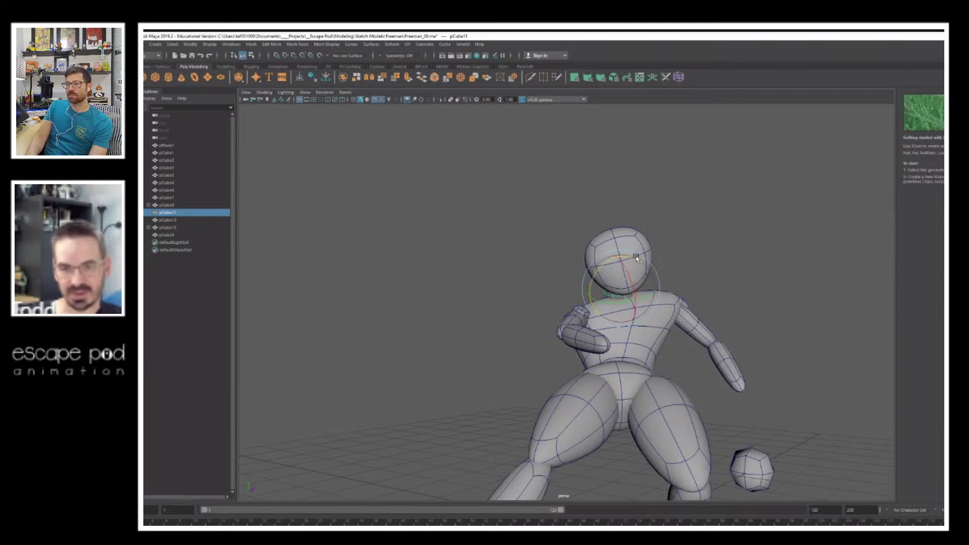
key(w)
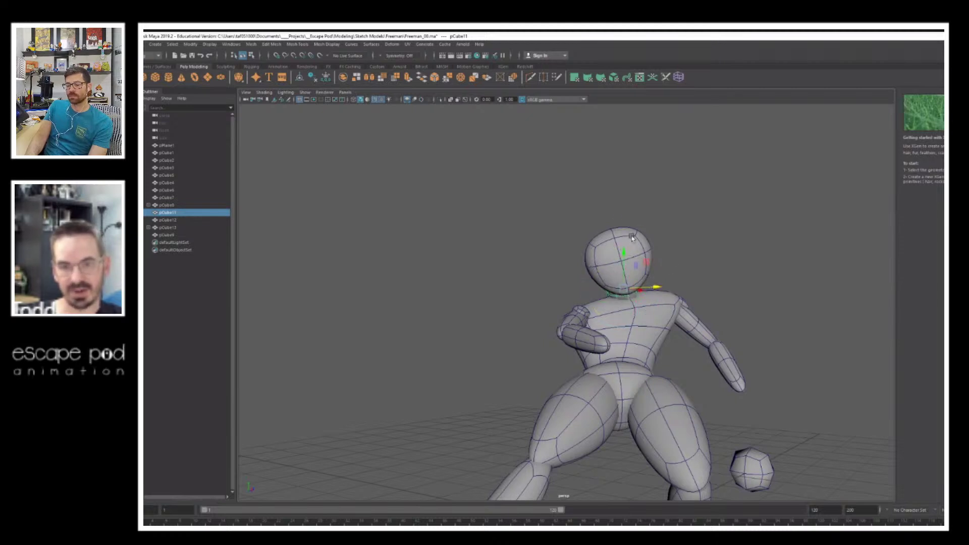
click(632, 237)
click(755, 233)
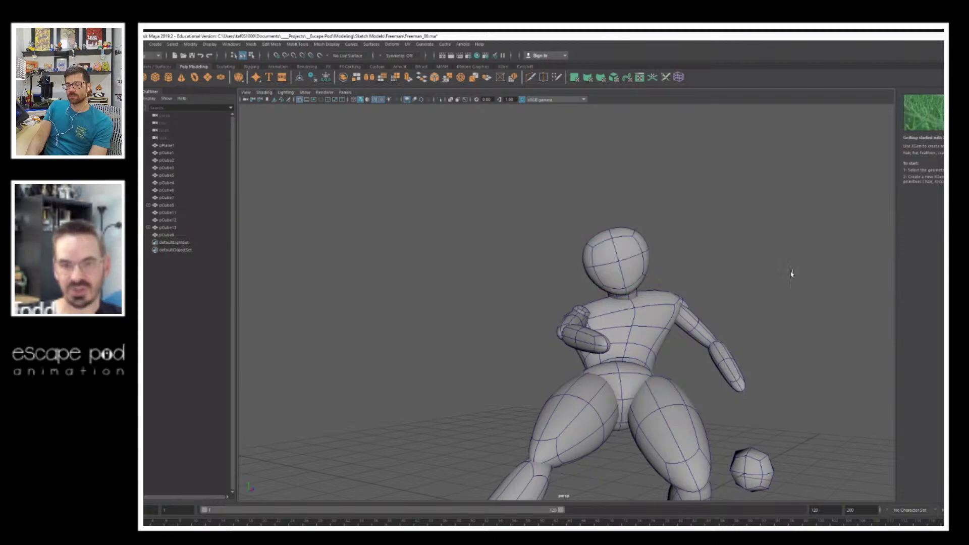
Step: Compare the head's angle with the reference illustration and rotate the head to match it
alt+drag(792, 273, 717, 278)
scroll(718, 279, up, 3)
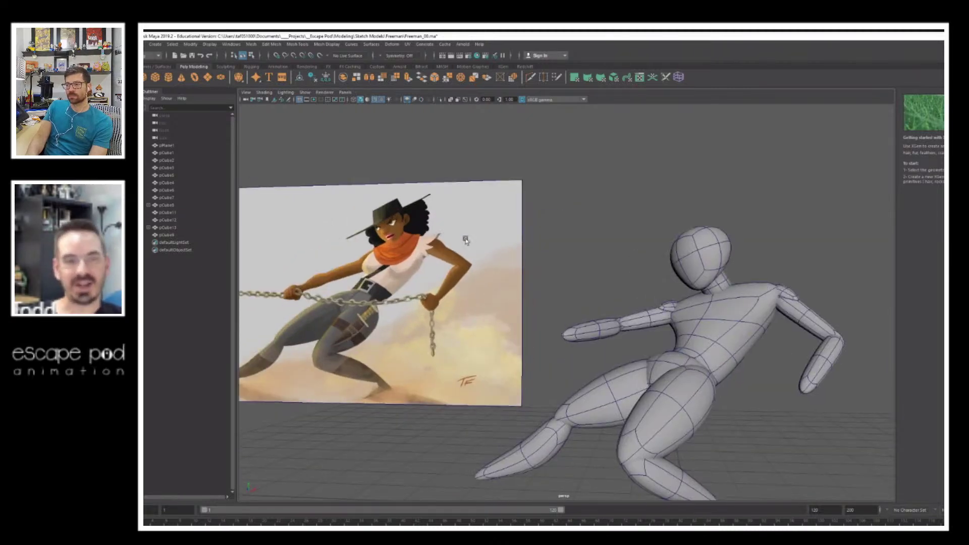
alt+drag(643, 257, 666, 273)
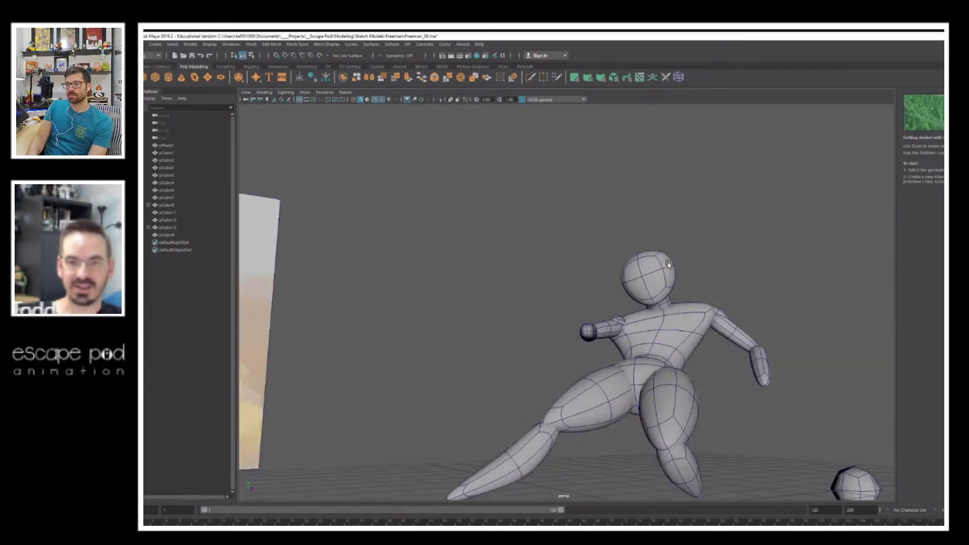
click(672, 281)
key(e)
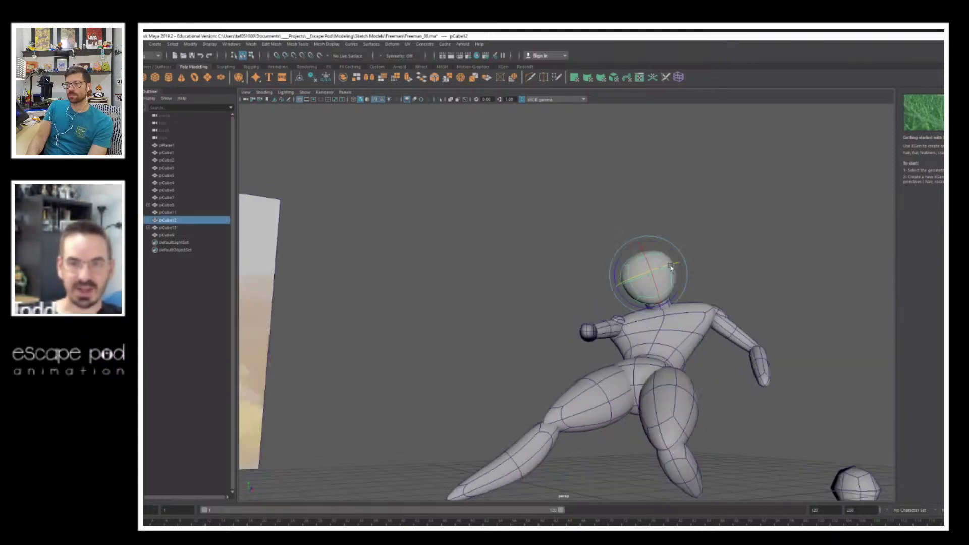
alt+right_drag(691, 265, 532, 278)
alt+drag(626, 273, 598, 266)
click(727, 244)
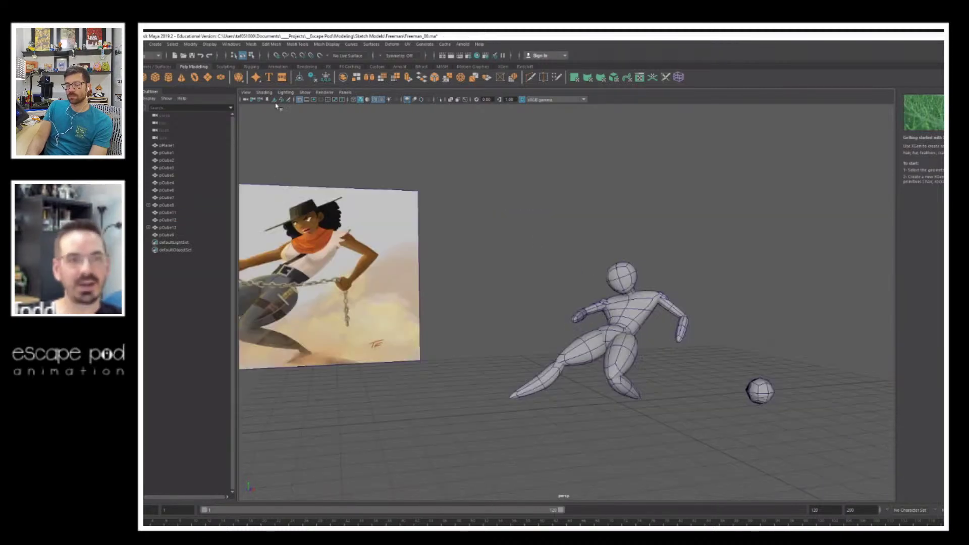
Step: Set the viewport lighting to Use No Lights to show the figure as a dark silhouette
click(264, 92)
mouse_move(283, 93)
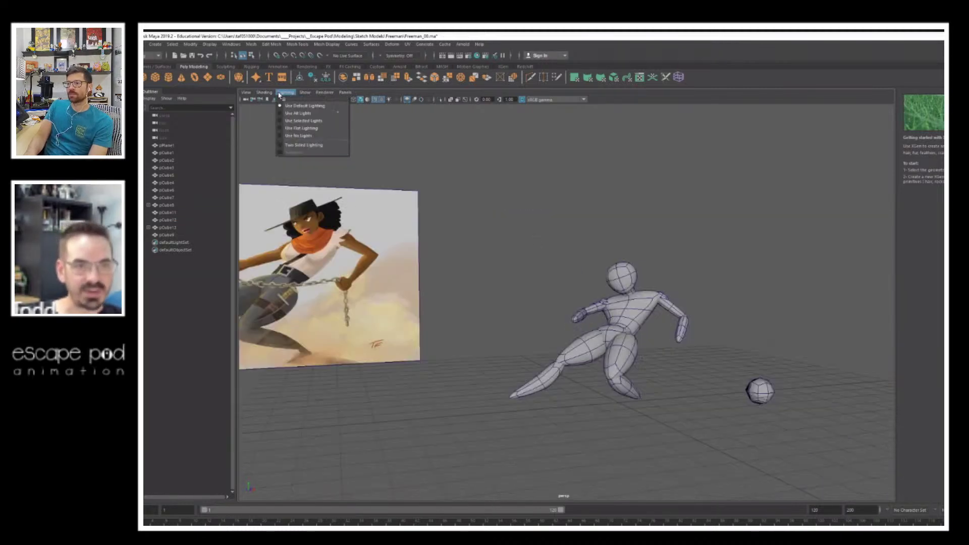
click(301, 135)
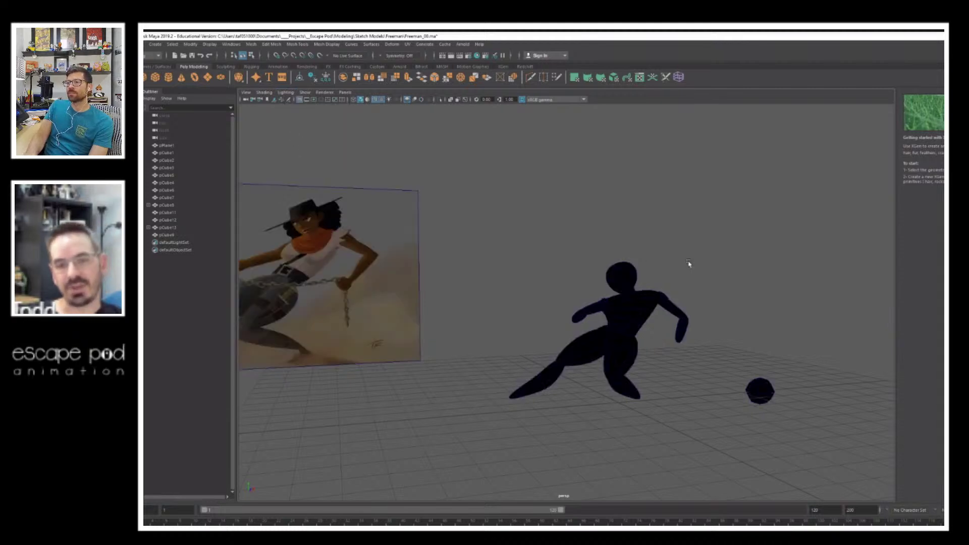
alt+drag(689, 263, 661, 261)
Step: Turn off Wireframe on Shaded and compare the figure's clean silhouette with the reference pose
click(263, 96)
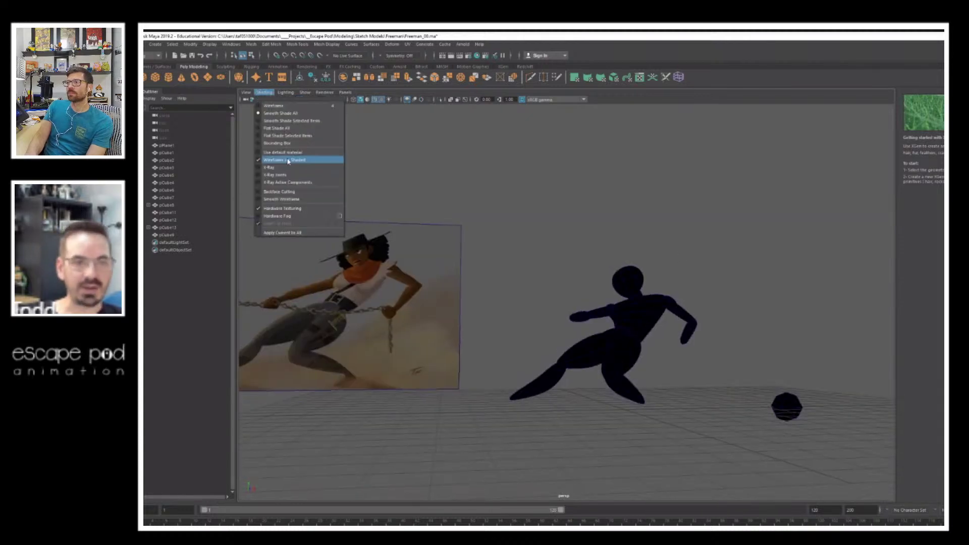
click(296, 162)
alt+drag(485, 247, 579, 253)
alt+middle_drag(632, 299, 620, 293)
alt+right_drag(621, 293, 645, 316)
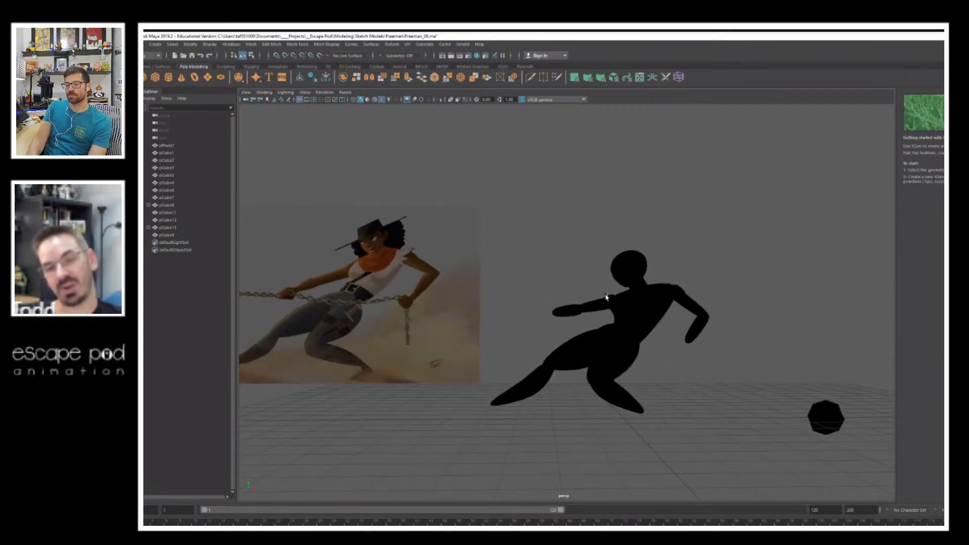
alt+drag(607, 297, 669, 286)
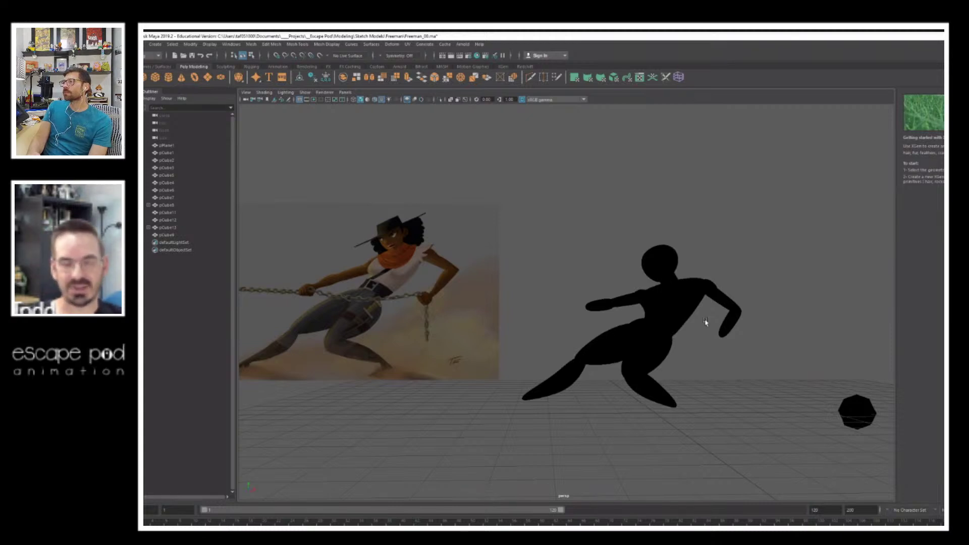
alt+drag(705, 322, 685, 314)
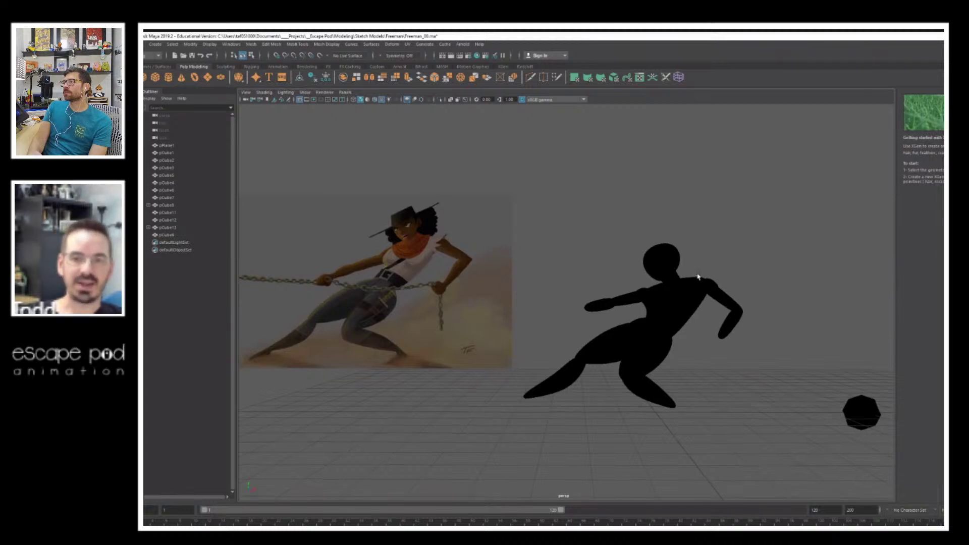
alt+drag(535, 284, 675, 288)
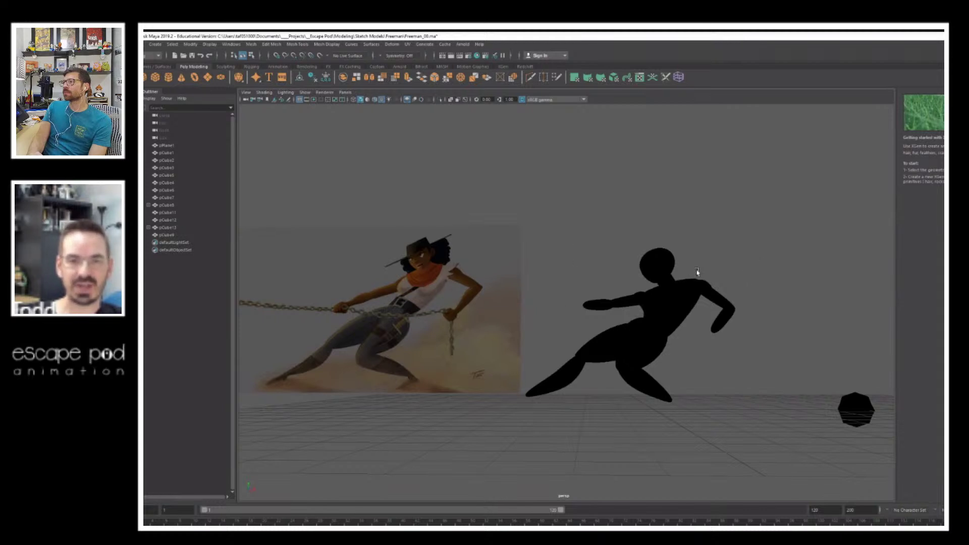
Step: Parent the separate forearm of the forward arm to its upper arm again
click(626, 298)
shift+click(614, 306)
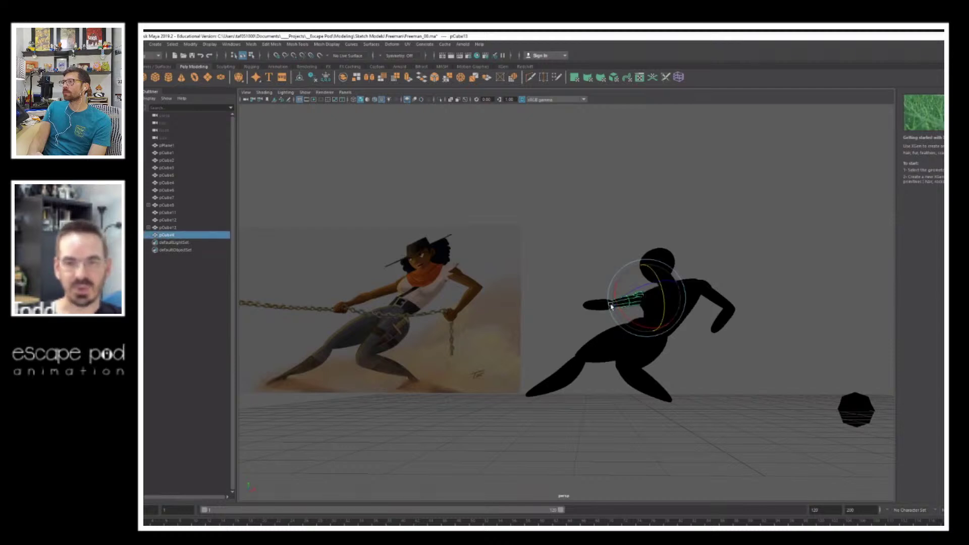
key(q)
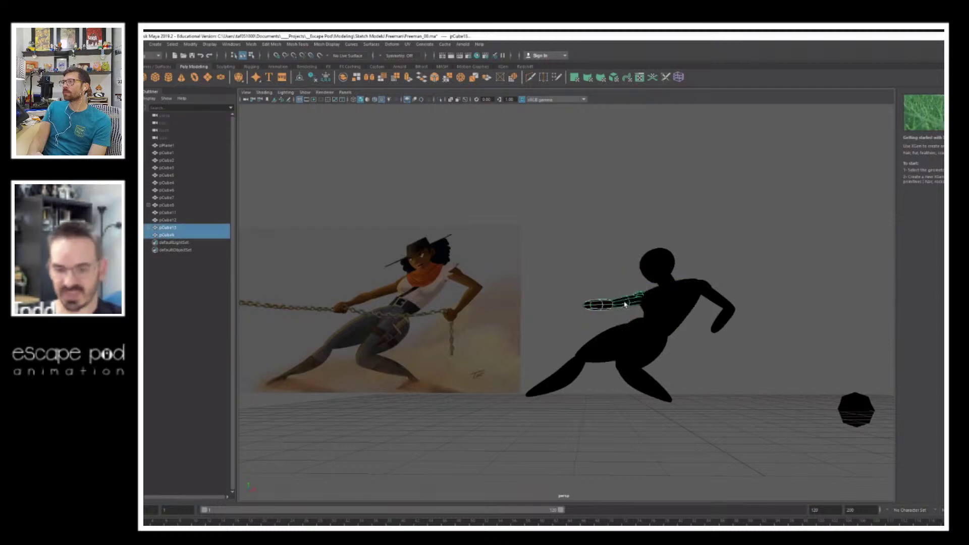
key(p)
Step: Rotate the whole forward arm at the shoulder so it slopes downward like the reference arm
click(631, 303)
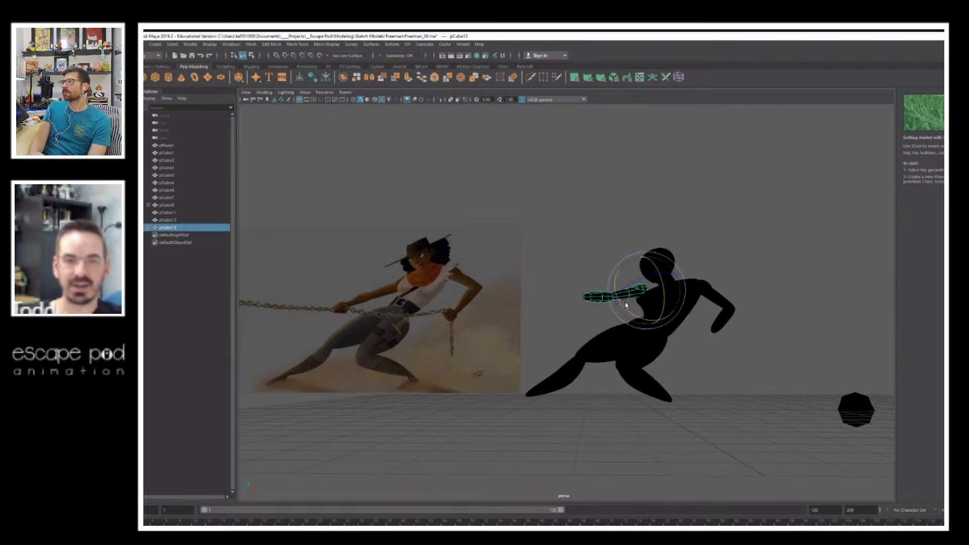
drag(627, 305, 629, 310)
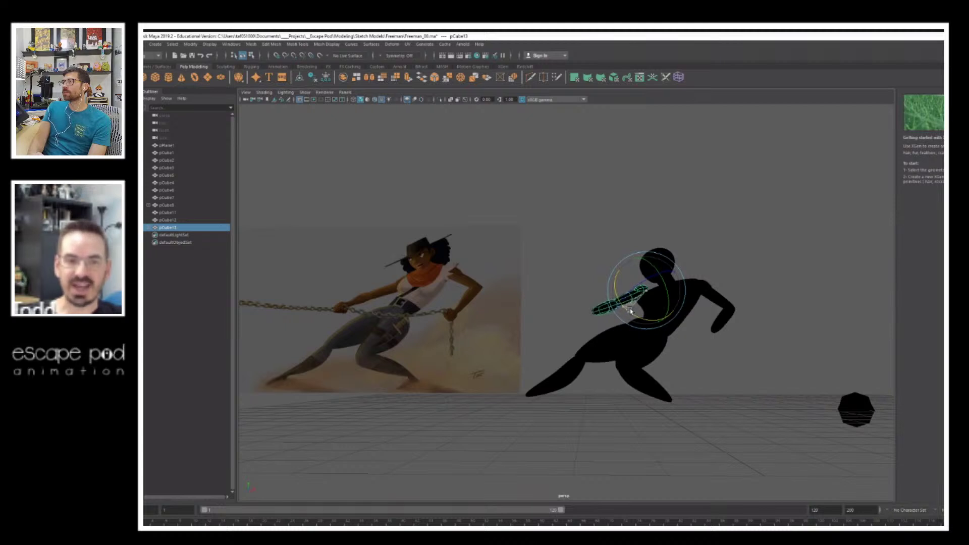
click(757, 254)
Step: Select the torso's upper vertices and rotate and move them to lift the rear shoulder line
click(678, 294)
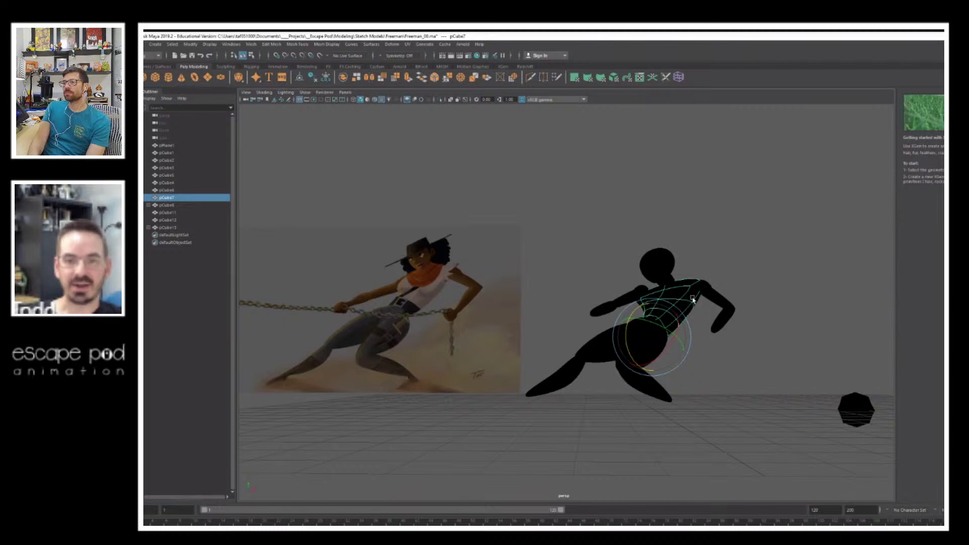
alt+drag(679, 296, 726, 339)
right_drag(717, 202, 670, 201)
alt+drag(555, 146, 663, 272)
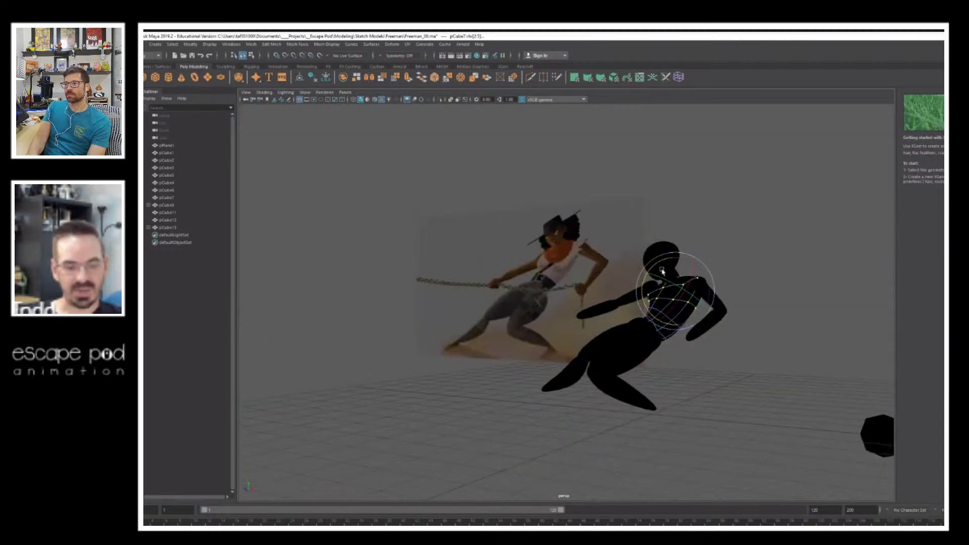
alt+drag(697, 302, 778, 248)
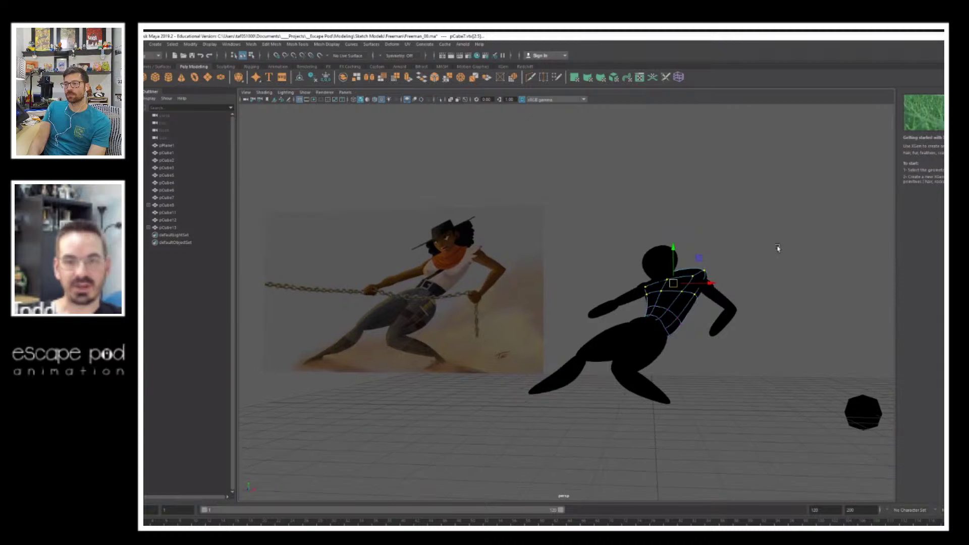
Step: Switch the torso to edge selection and nudge an edge on its lower back near the waist
alt+drag(712, 310, 580, 329)
alt+right_drag(580, 328, 762, 359)
alt+drag(573, 298, 648, 305)
right_click(648, 305)
click(647, 284)
click(648, 328)
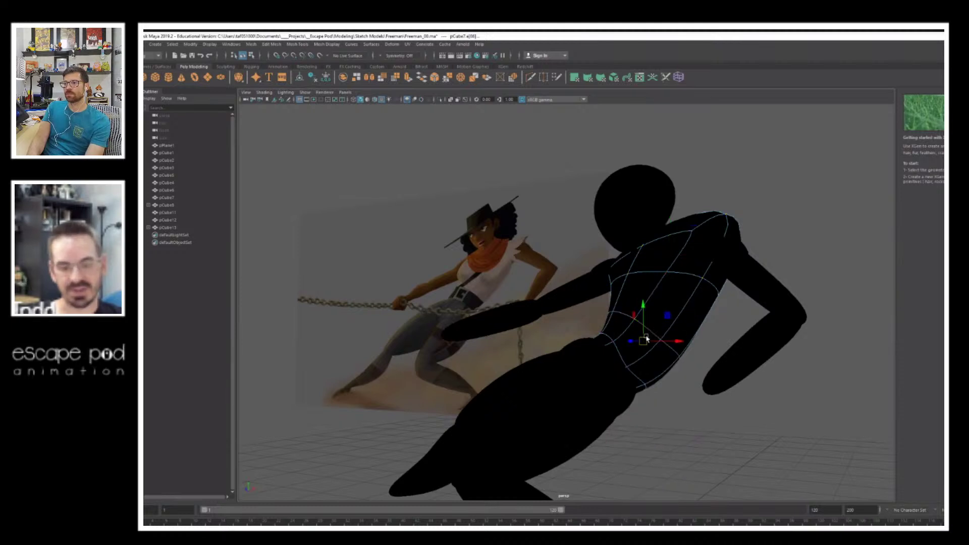
drag(644, 341, 639, 341)
key(w)
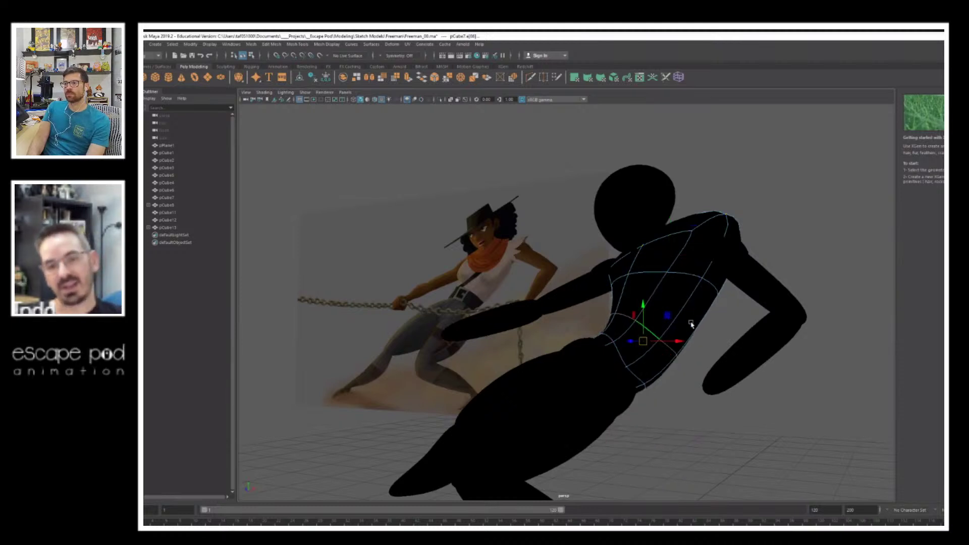
alt+drag(690, 323, 635, 340)
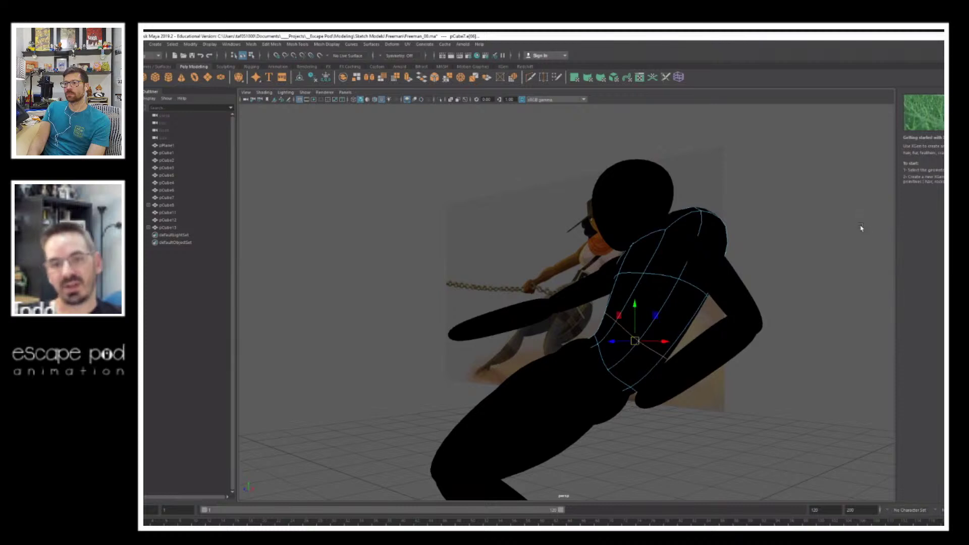
click(861, 228)
Step: Return to object selection and raise the whole rear arm to meet the torso's shoulder
scroll(696, 241, down, 1)
alt+right_drag(695, 242, 608, 243)
alt+drag(608, 243, 679, 242)
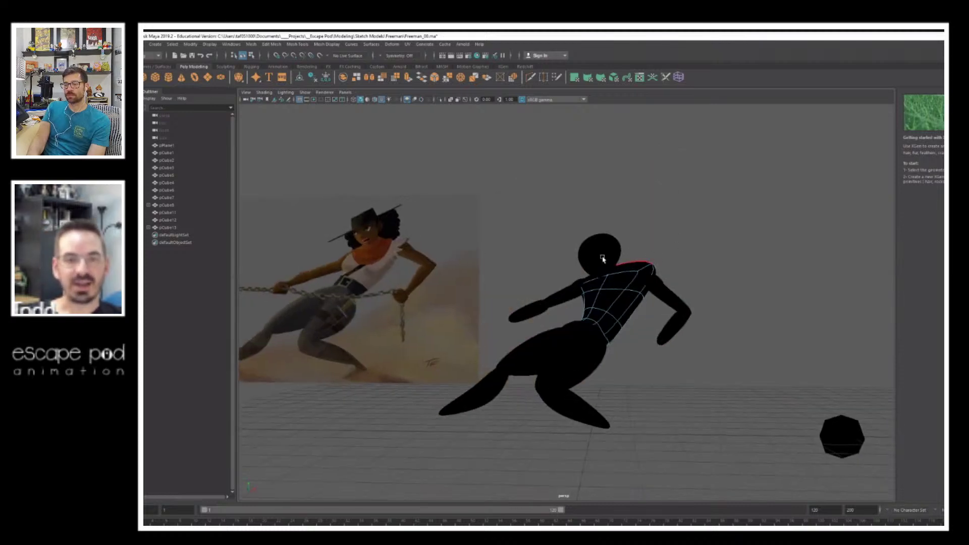
scroll(658, 251, down, 1)
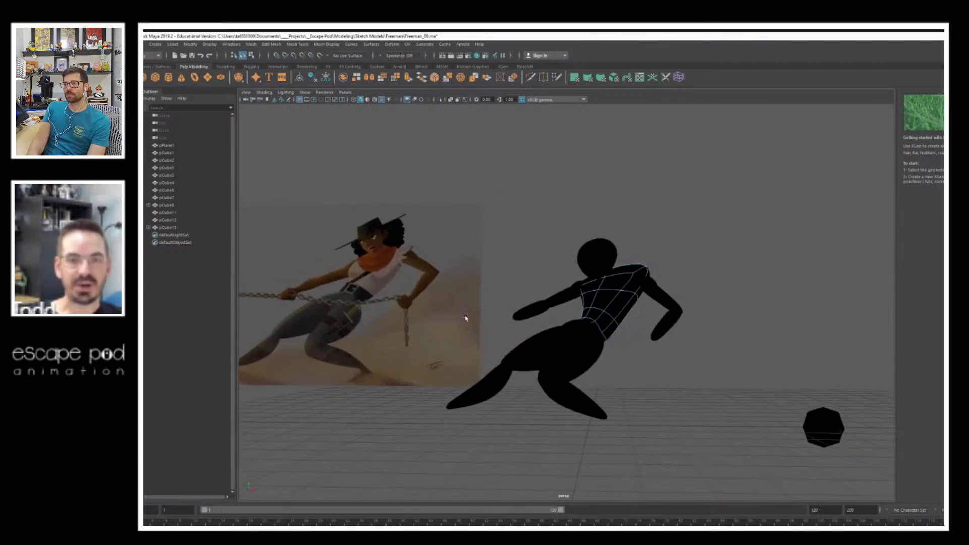
click(244, 55)
click(663, 296)
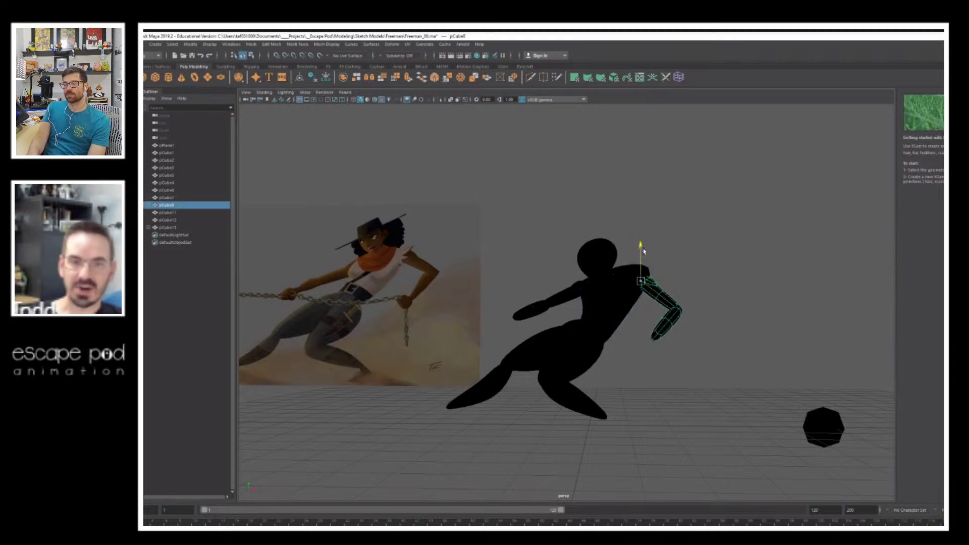
drag(644, 251, 647, 243)
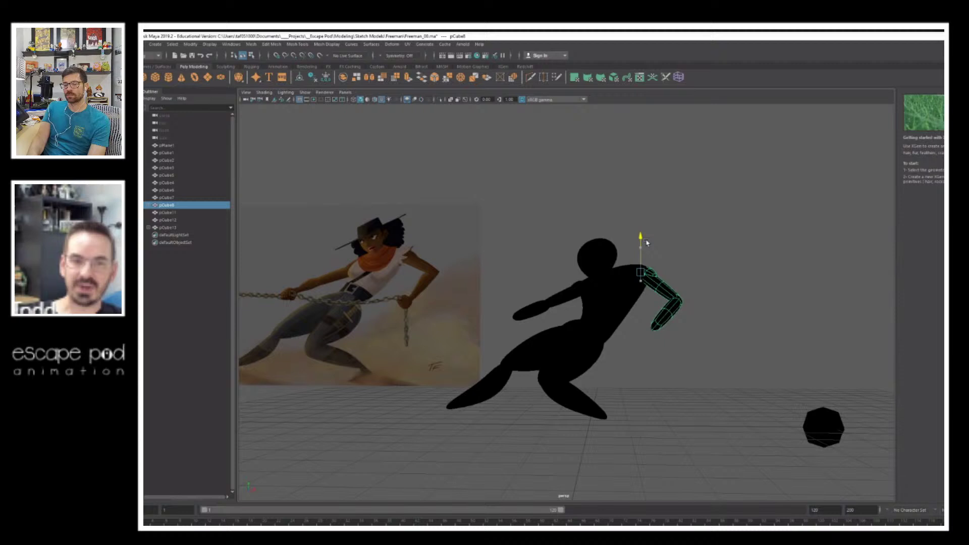
click(764, 233)
alt+drag(761, 280, 752, 277)
alt+right_drag(752, 277, 645, 301)
alt+drag(645, 302, 652, 302)
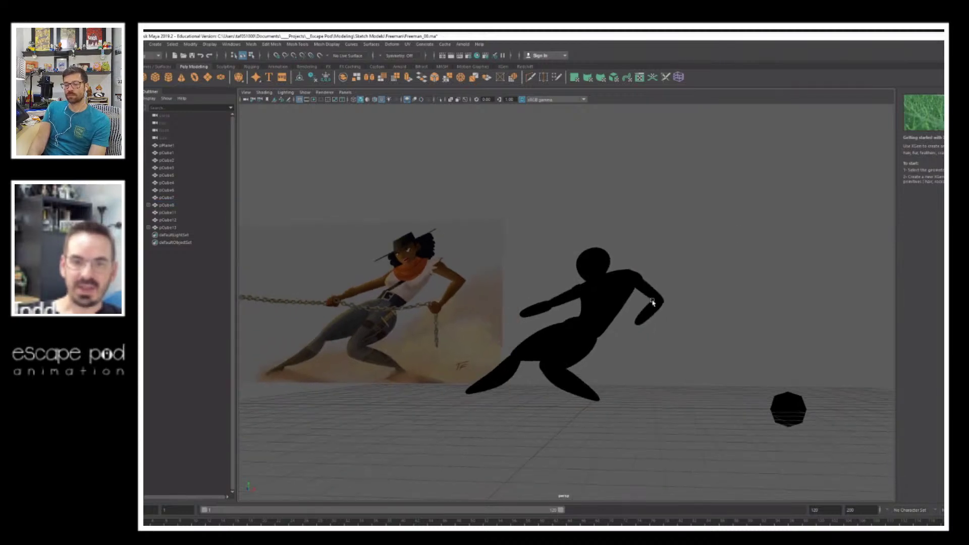
Step: Rotate the rear forearm at the elbow so it hangs closer to vertical like the reference arm
alt+middle_drag(653, 302, 700, 290)
click(696, 287)
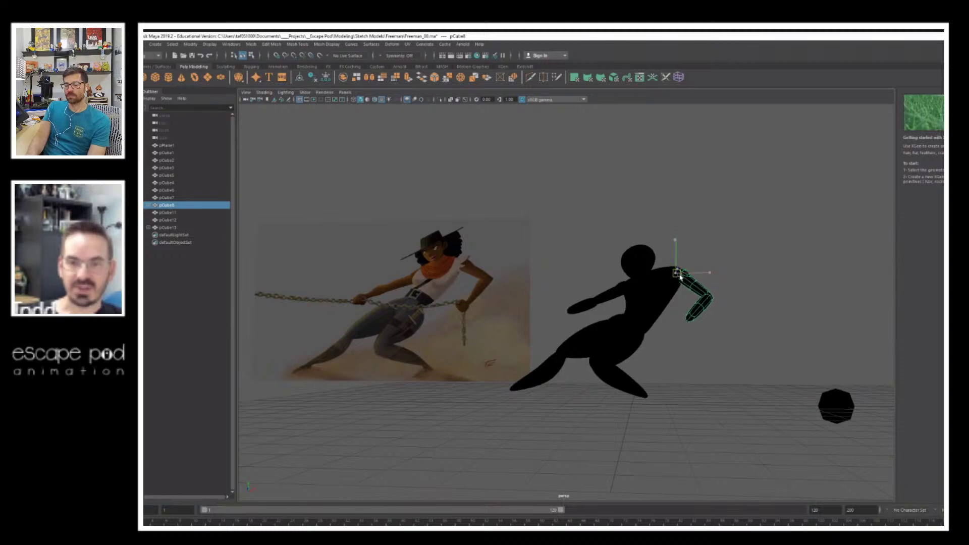
click(772, 303)
click(702, 322)
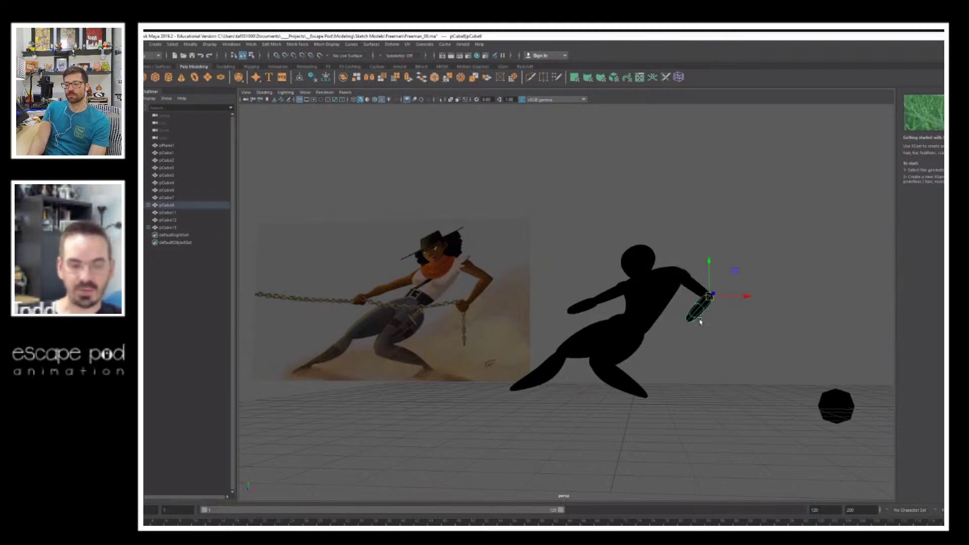
key(e)
drag(712, 323, 710, 325)
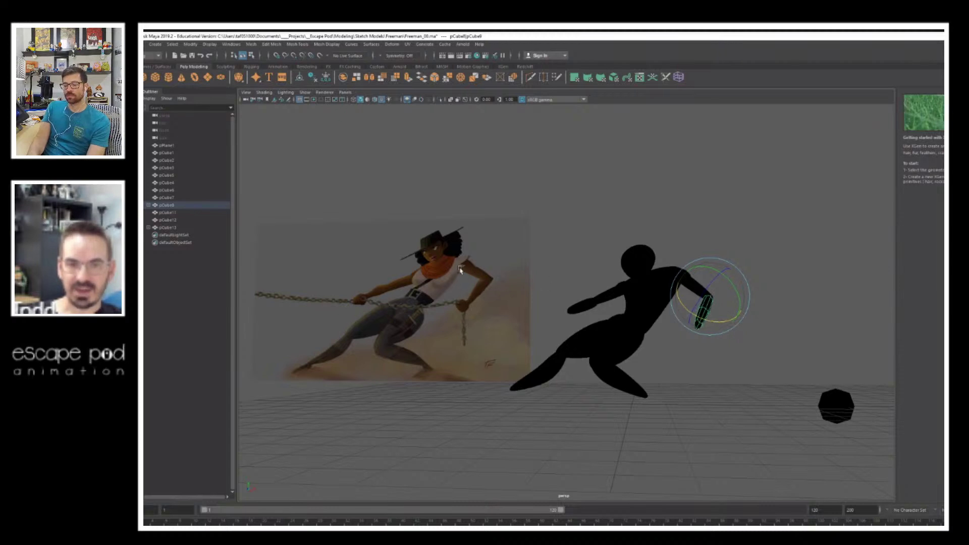
drag(722, 321, 707, 293)
click(703, 220)
Step: Scale the head down slightly to suit the proportions of the figure
alt+drag(767, 230, 651, 244)
alt+right_drag(590, 241, 693, 270)
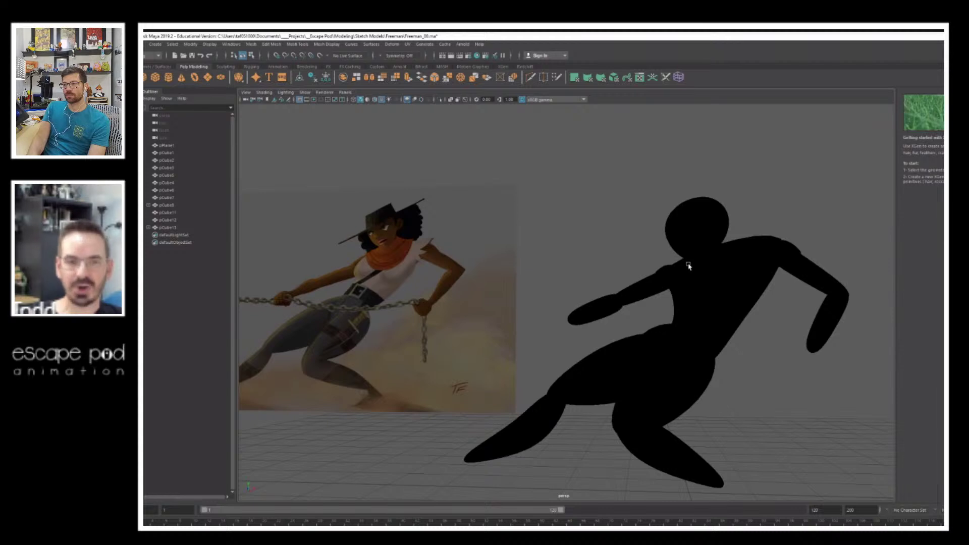
click(695, 239)
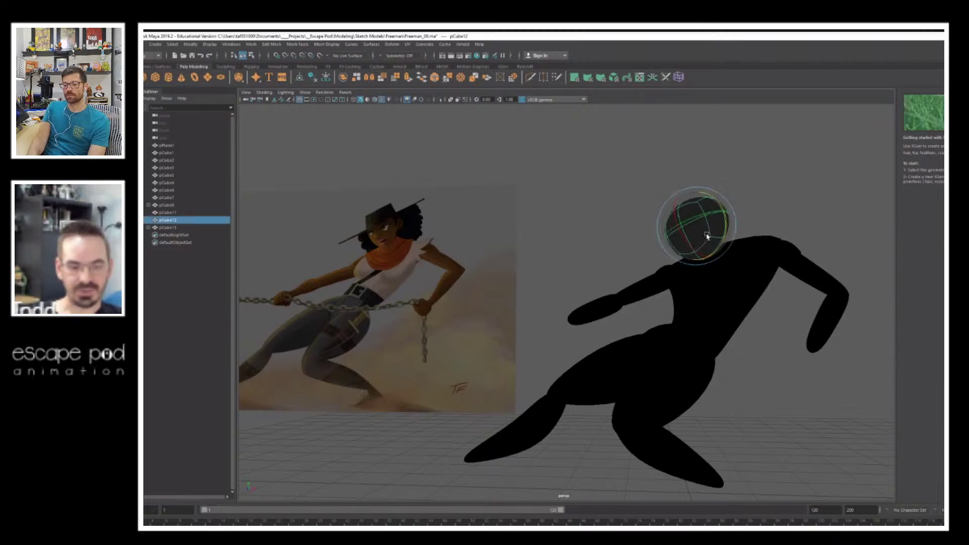
drag(700, 231, 695, 232)
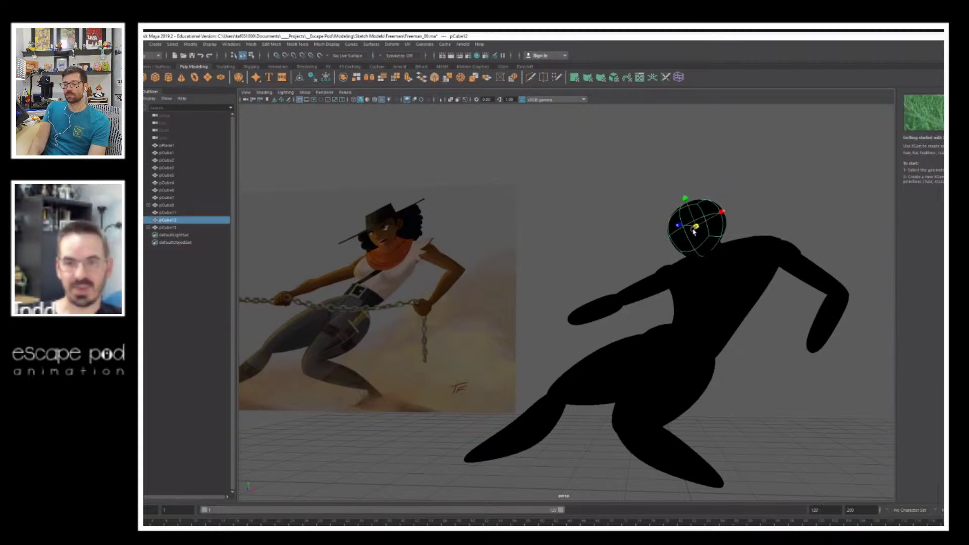
click(636, 210)
Step: Select the hip block and nudge it slightly to refine the waist silhouette
alt+right_drag(770, 212, 599, 270)
alt+drag(599, 270, 683, 304)
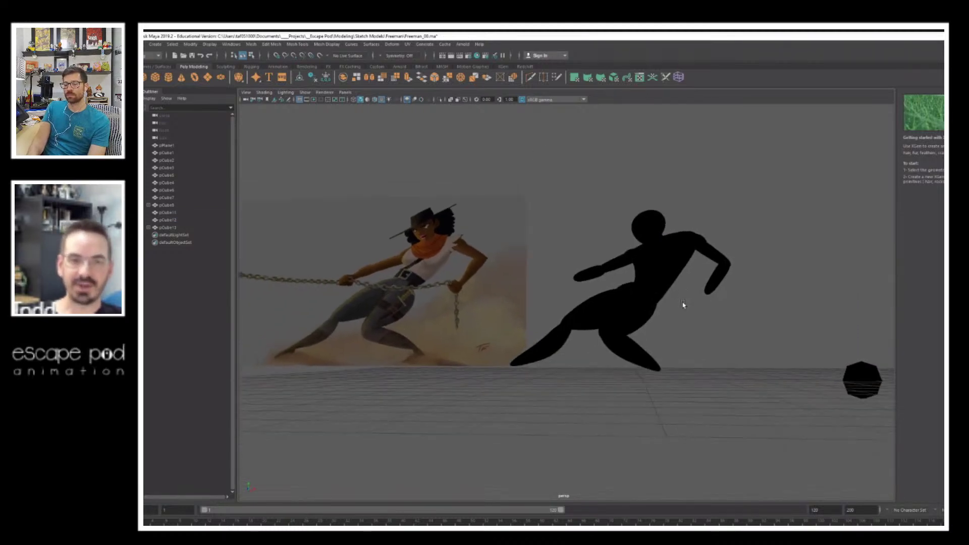
click(632, 286)
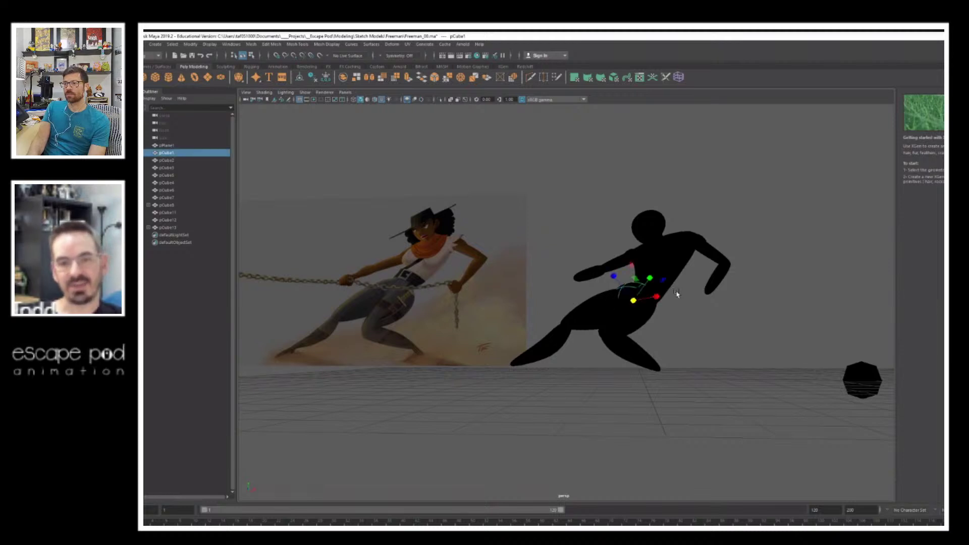
key(w)
drag(634, 301, 634, 302)
click(702, 334)
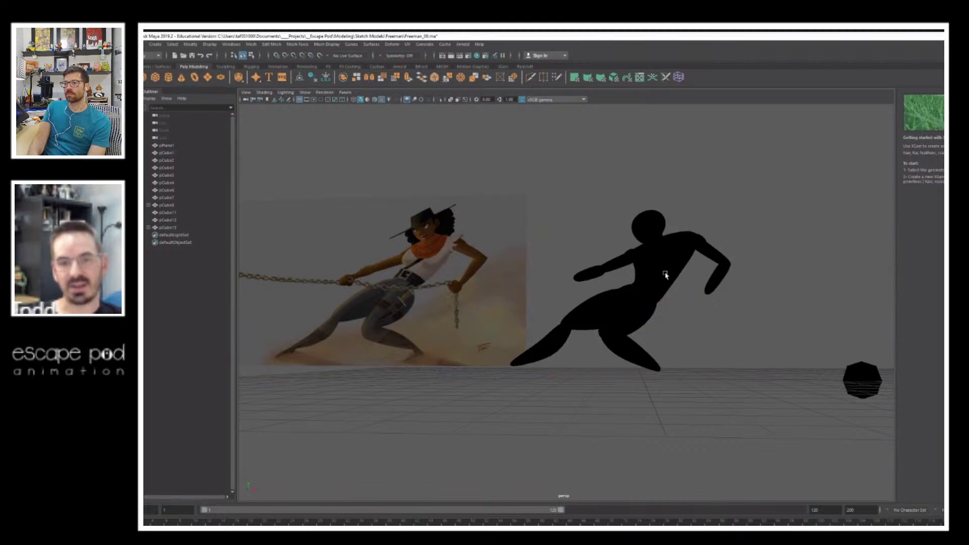
Step: Group the head, torso and both arms, and move the group's pivot up to the waist
drag(575, 197, 800, 270)
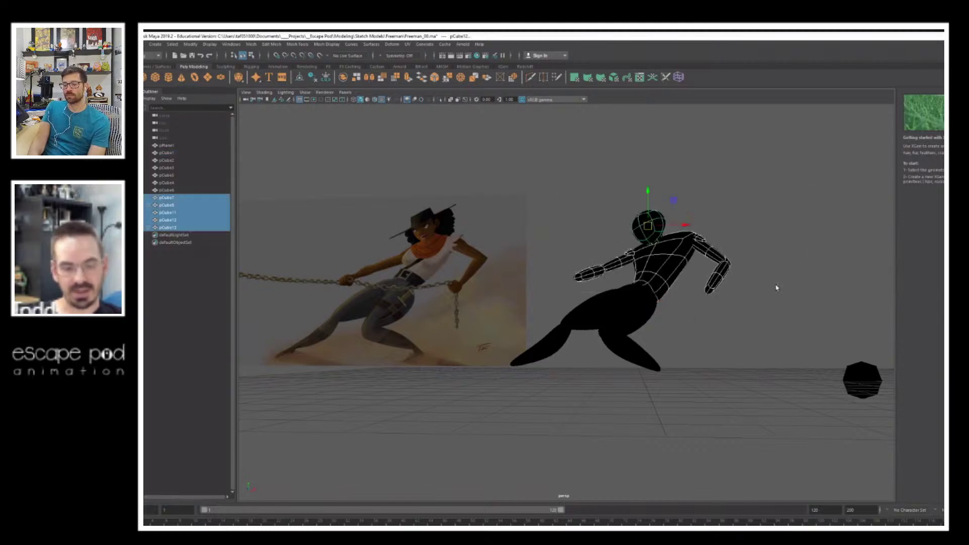
key(ctrl+g)
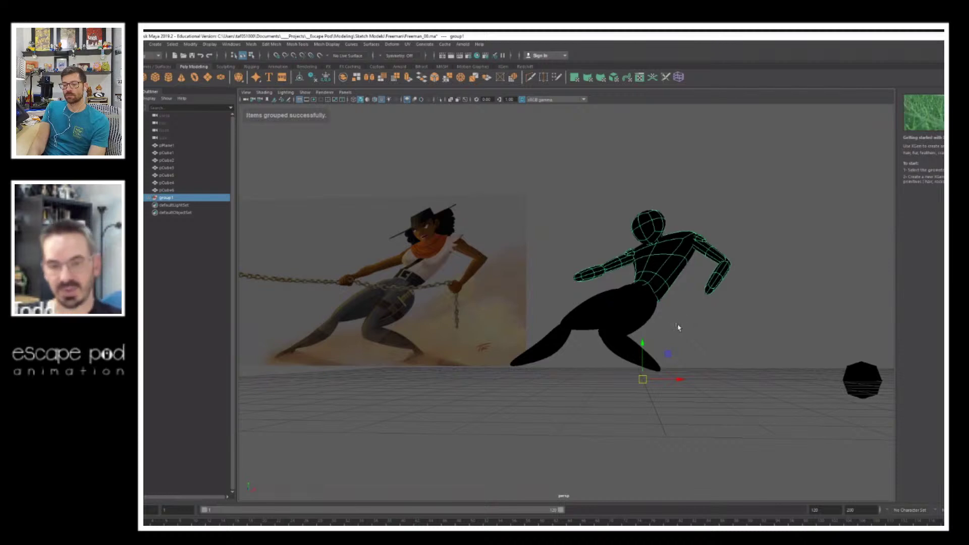
mouse_move(644, 378)
mouse_down()
mouse_move(638, 295)
mouse_move(609, 316)
mouse_move(662, 291)
mouse_move(645, 294)
mouse_up()
Step: Try to rotate the grouped upper body about the waist, and undo the rotation
key(e)
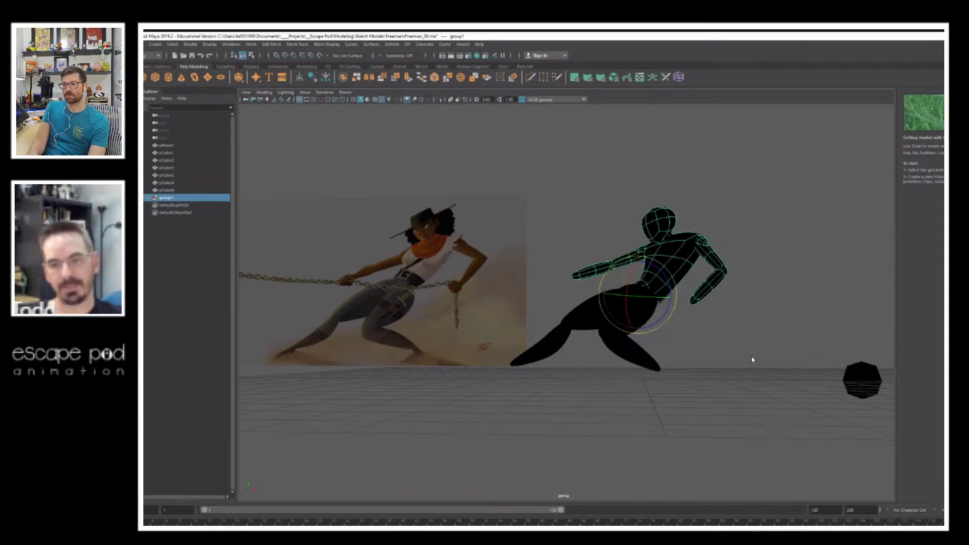
key(ctrl+z)
key(ctrl+z)
key(ctrl+z)
key(ctrl+z)
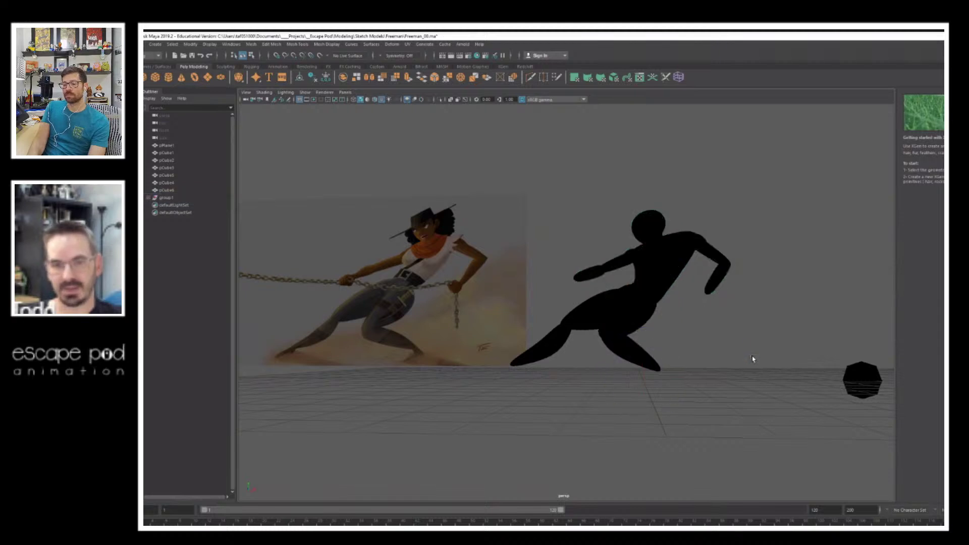
Step: Compare the silhouette with the reference and switch the viewport back to default lighting
alt+drag(677, 310, 610, 291)
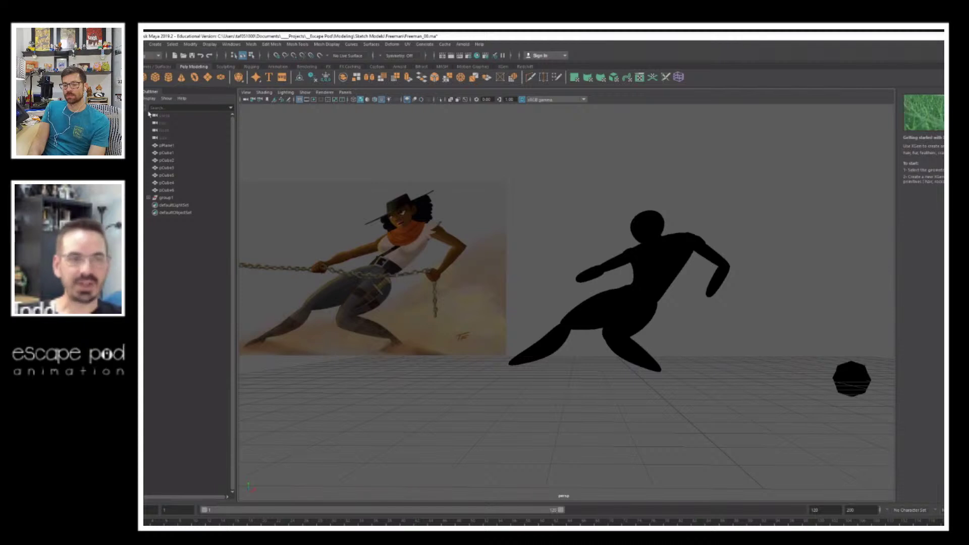
alt+drag(697, 217, 610, 215)
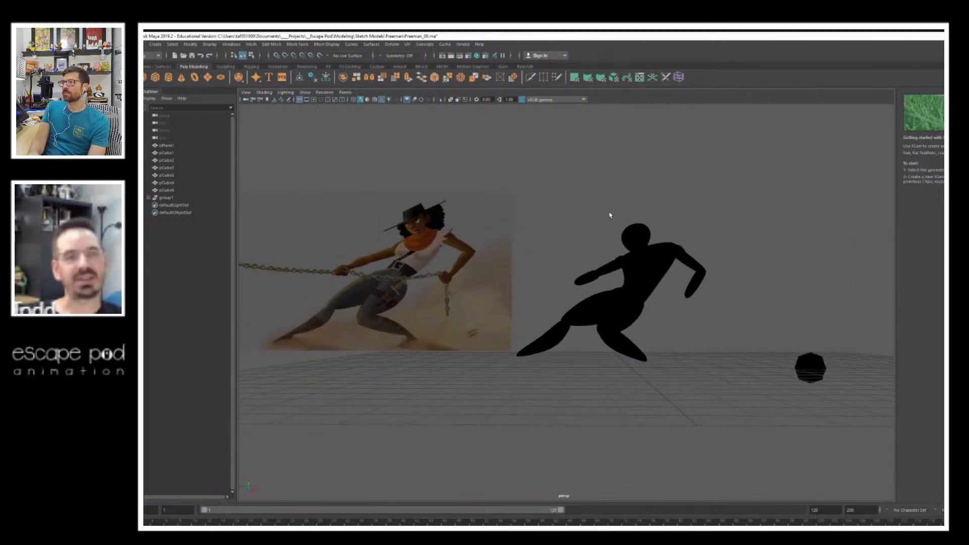
click(264, 92)
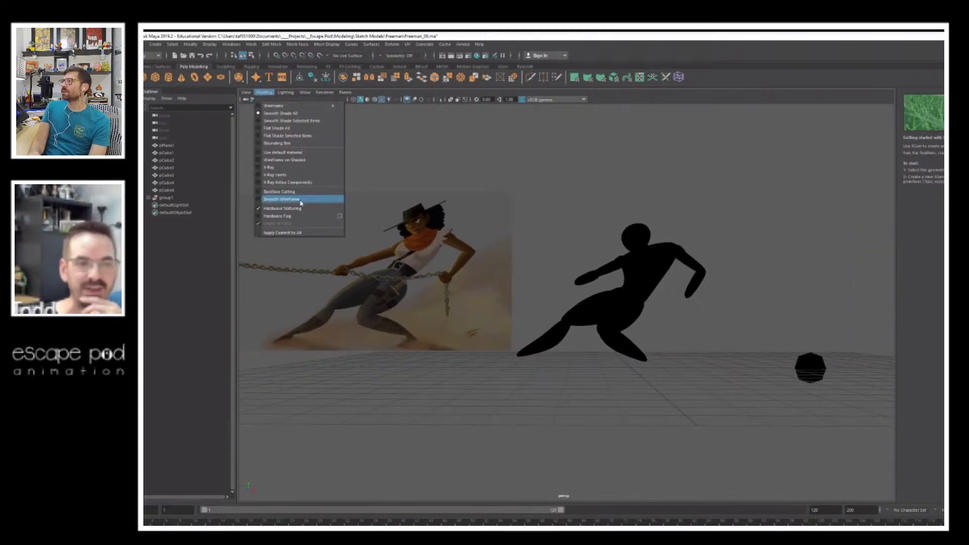
click(526, 142)
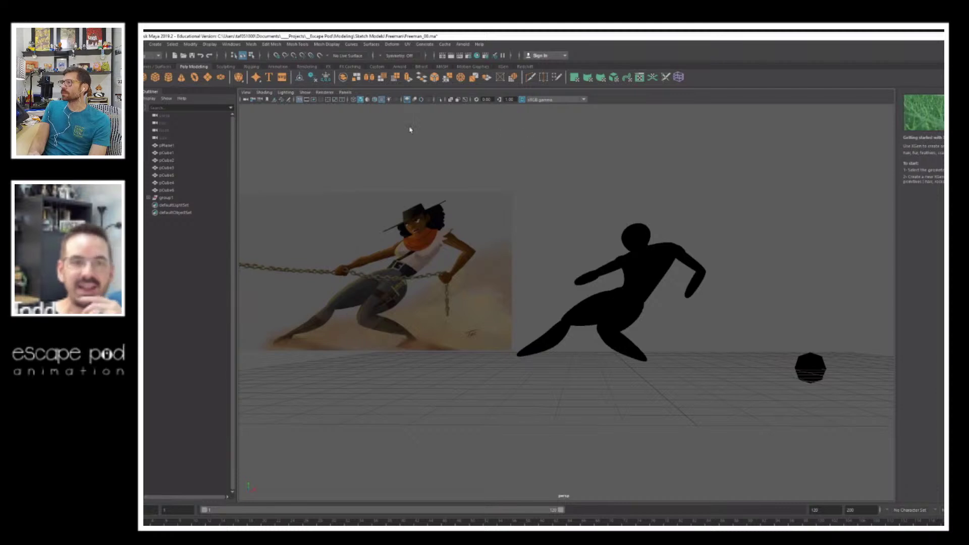
click(286, 93)
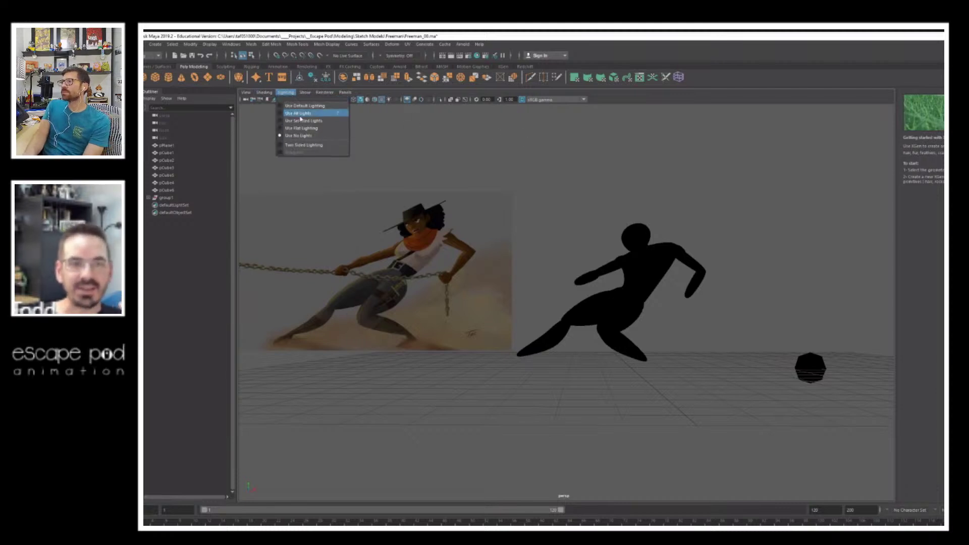
click(298, 107)
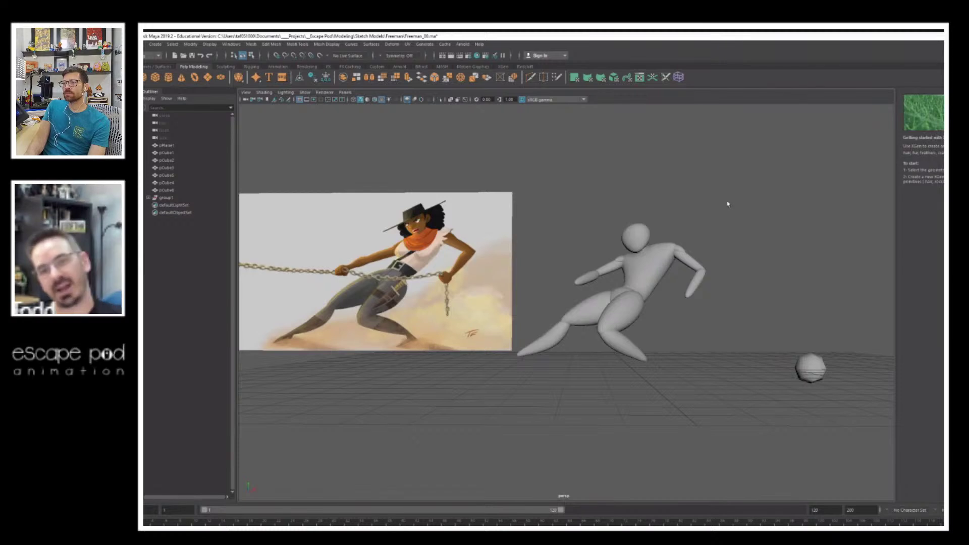
Step: Select the forward upper arm and forearm from the front and shift them outward to line up with the shoulder
alt+drag(695, 249, 520, 235)
scroll(519, 236, up, 3)
click(564, 207)
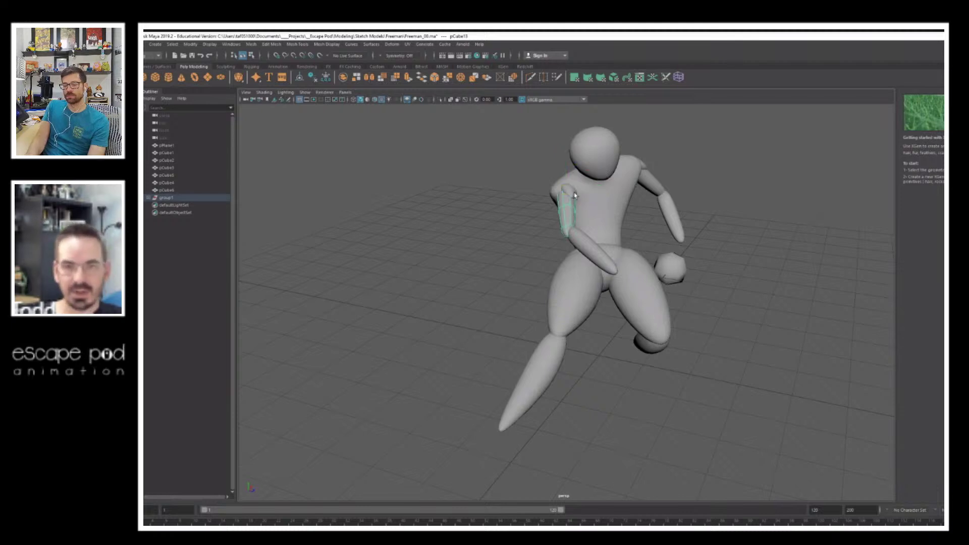
shift+click(607, 258)
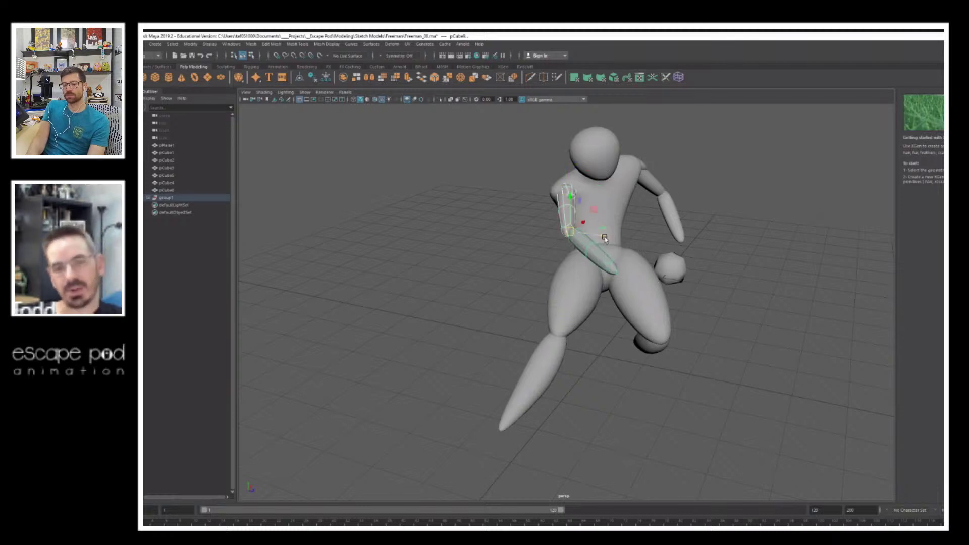
drag(604, 236, 596, 237)
click(789, 249)
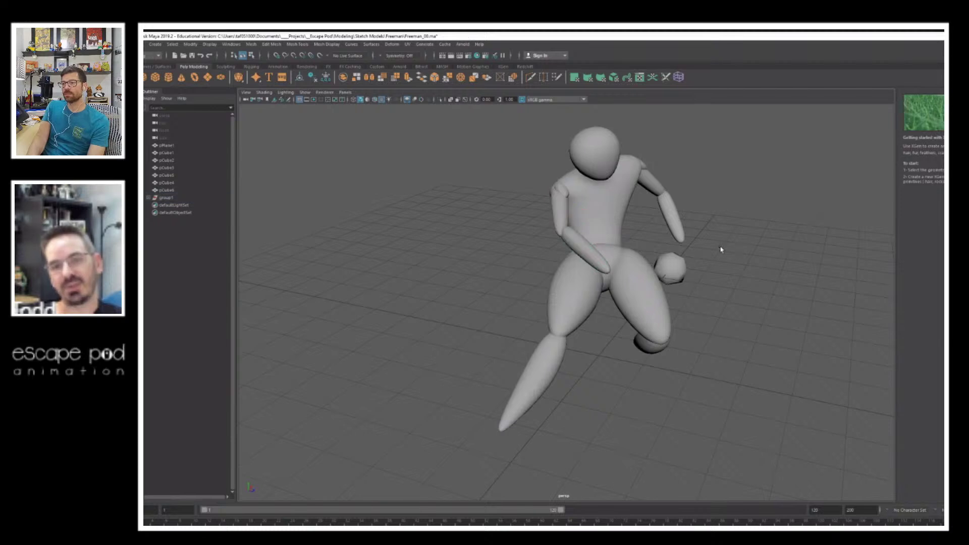
Step: Rotate the forward forearm outward at the elbow so it continues more in line with the upper arm
alt+drag(719, 247, 704, 228)
alt+right_drag(704, 228, 538, 246)
alt+drag(538, 245, 545, 273)
alt+right_drag(545, 272, 729, 267)
alt+drag(699, 240, 747, 250)
alt+middle_drag(573, 171, 574, 192)
click(582, 191)
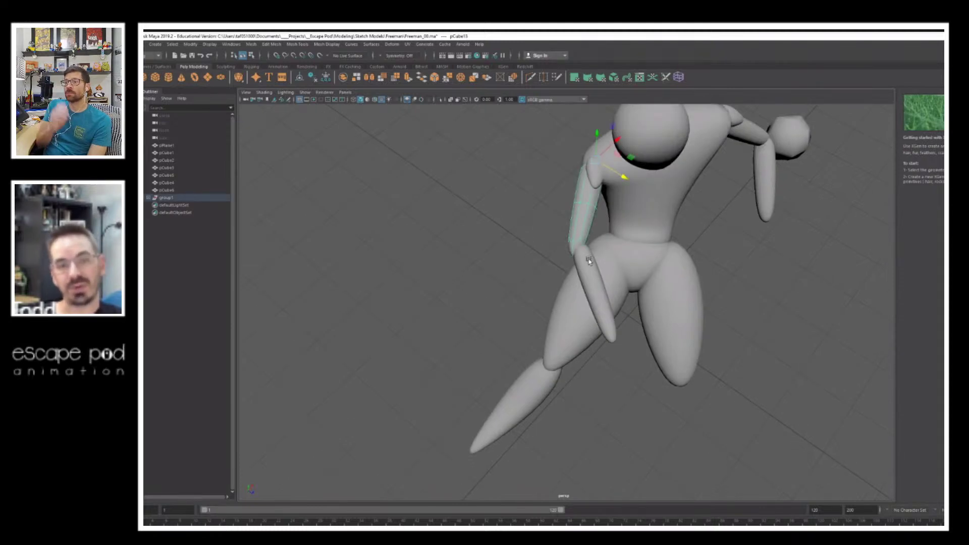
click(604, 258)
key(e)
drag(607, 260, 599, 263)
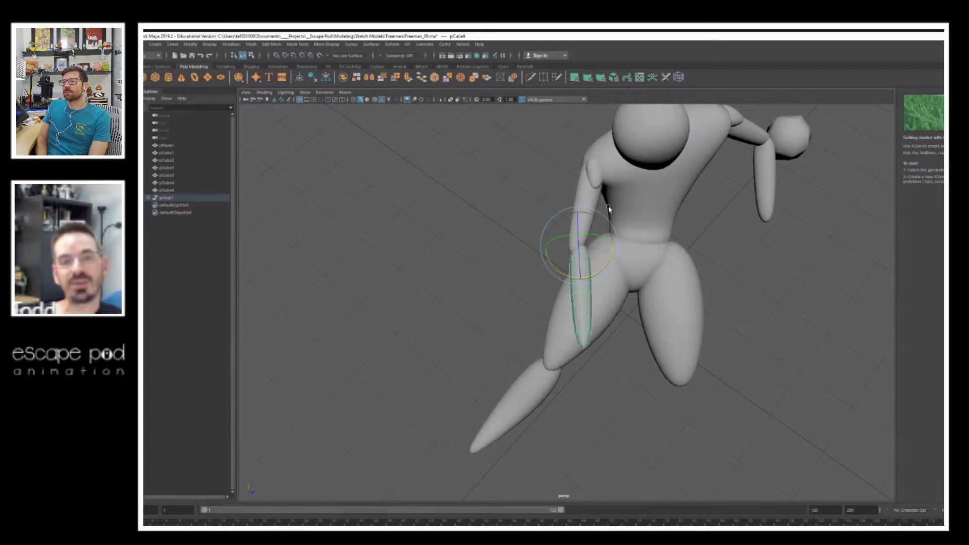
Step: Parent the forward forearm to its upper arm and check that the arm selects as one chain
click(589, 187)
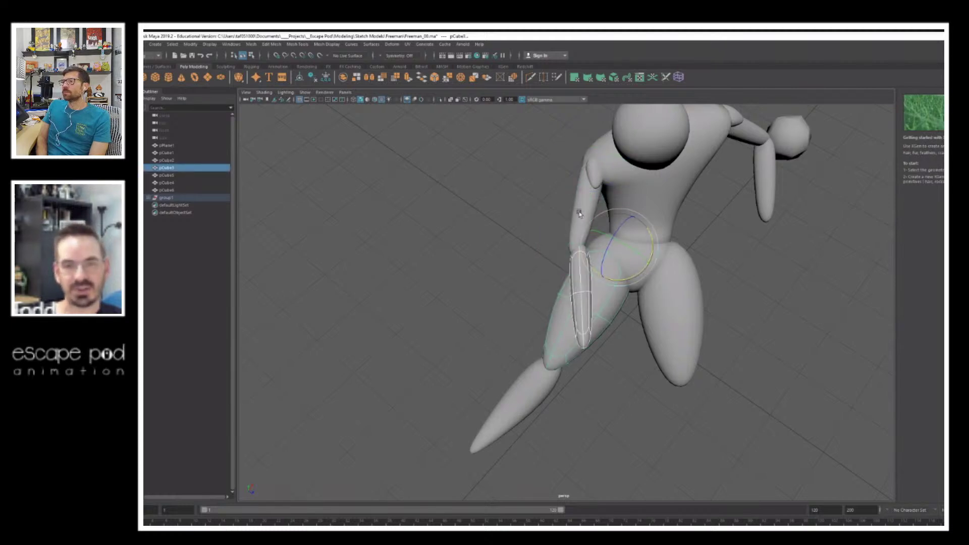
click(581, 242)
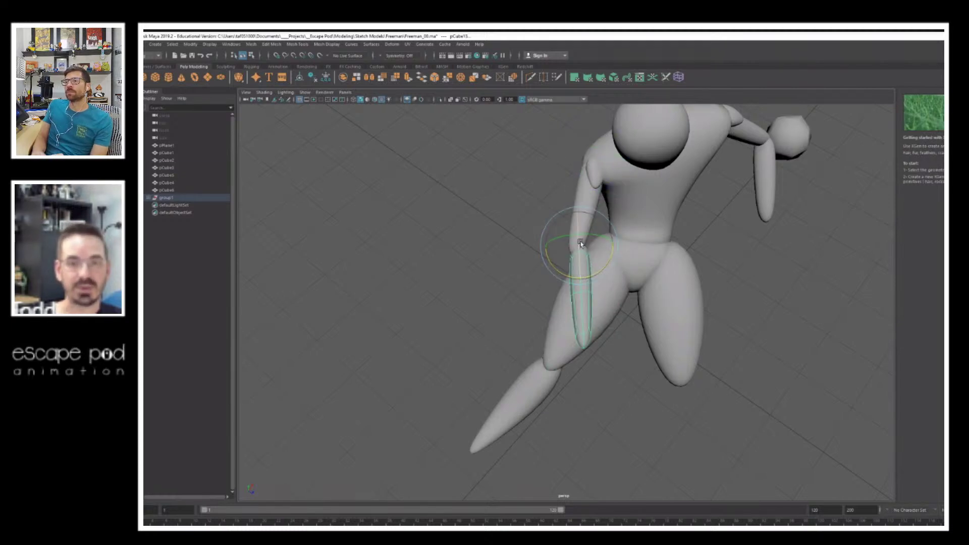
shift+click(583, 188)
key(p)
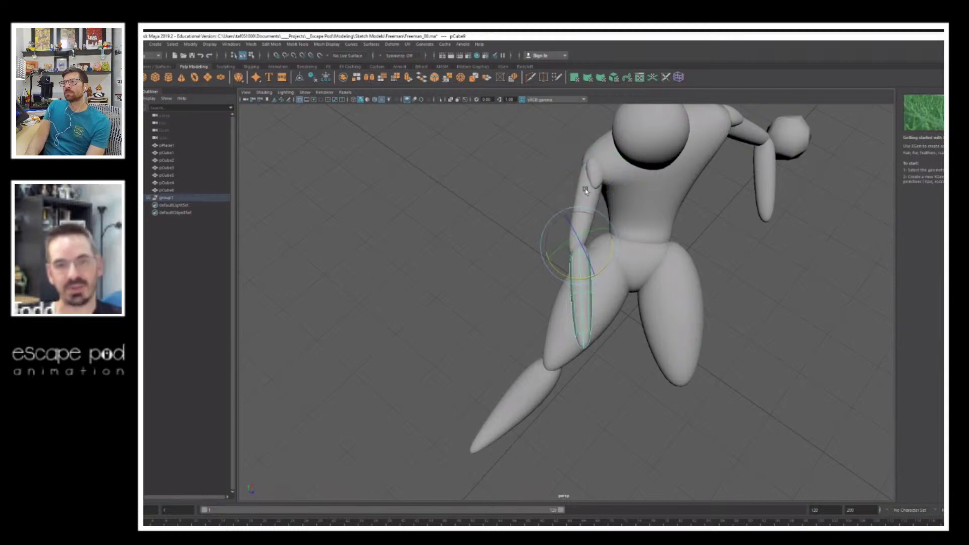
click(586, 190)
alt+drag(699, 249, 626, 224)
alt+drag(668, 259, 621, 244)
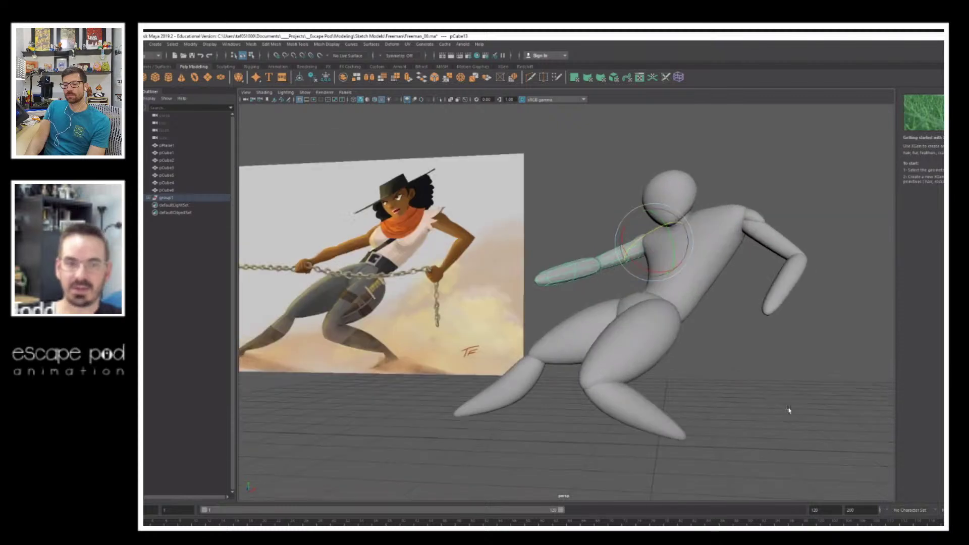
click(790, 411)
Step: Turn off the torso's smooth preview, select the edge loop just above its waist and scale it slightly wider
alt+right_drag(779, 361, 580, 367)
alt+drag(581, 367, 585, 361)
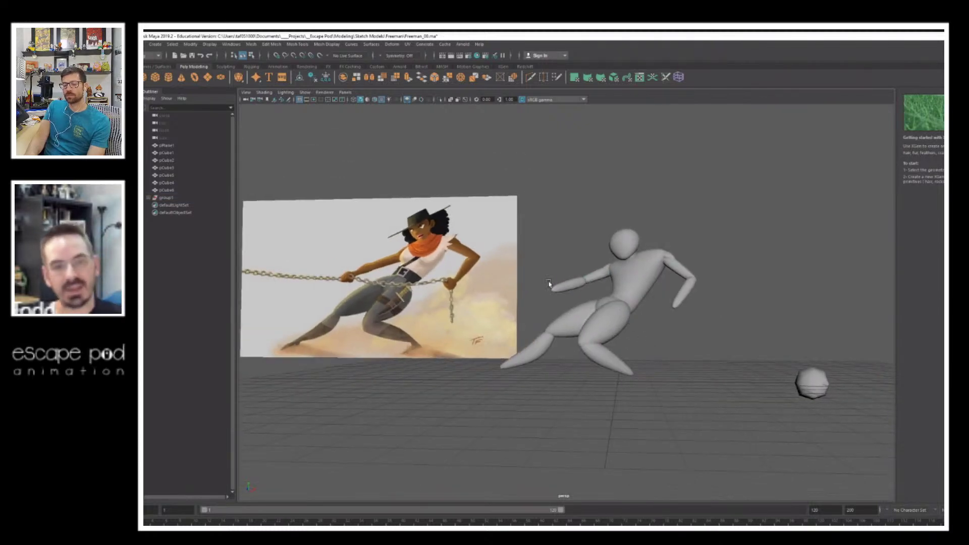
scroll(515, 271, up, 5)
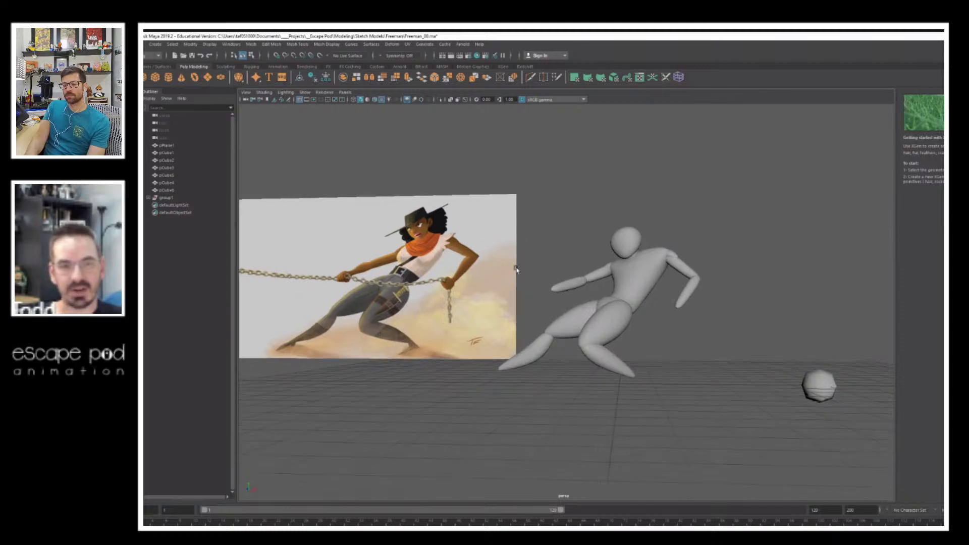
click(683, 263)
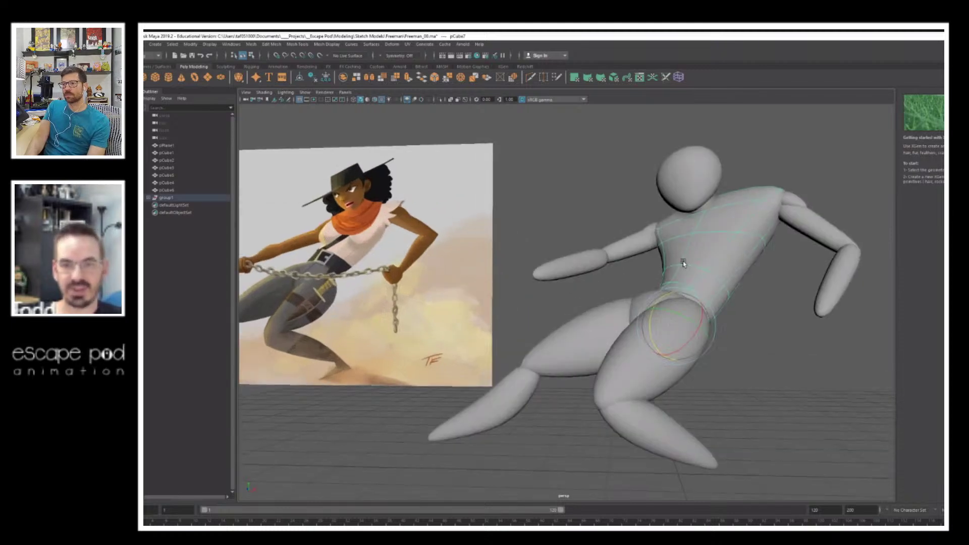
key(1)
alt+drag(687, 258, 689, 256)
alt+middle_drag(663, 252, 634, 272)
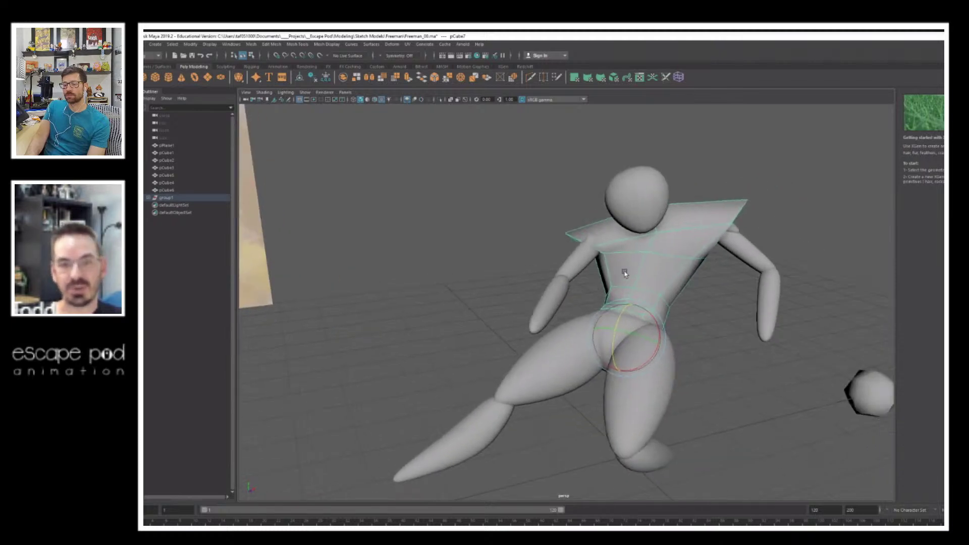
right_drag(624, 273, 627, 253)
click(625, 286)
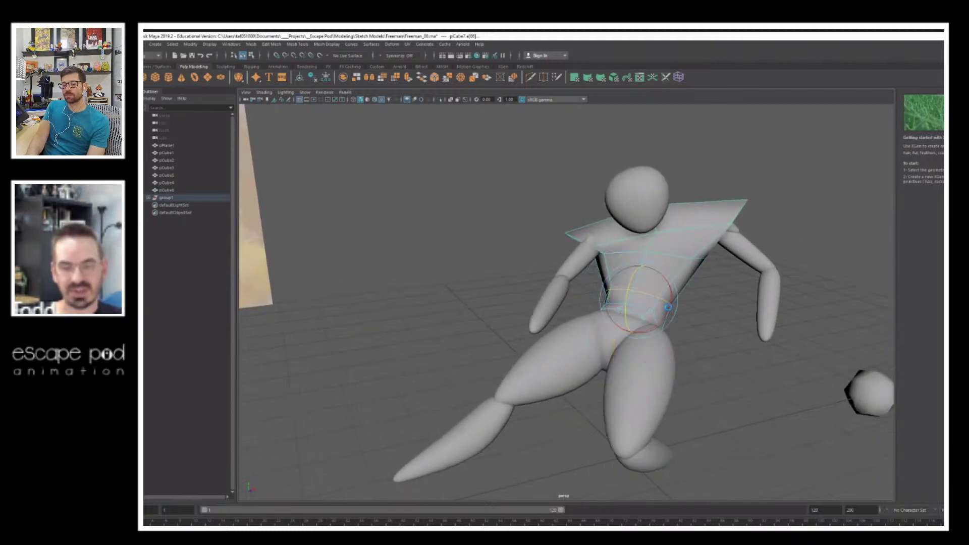
key(r)
drag(668, 305, 677, 305)
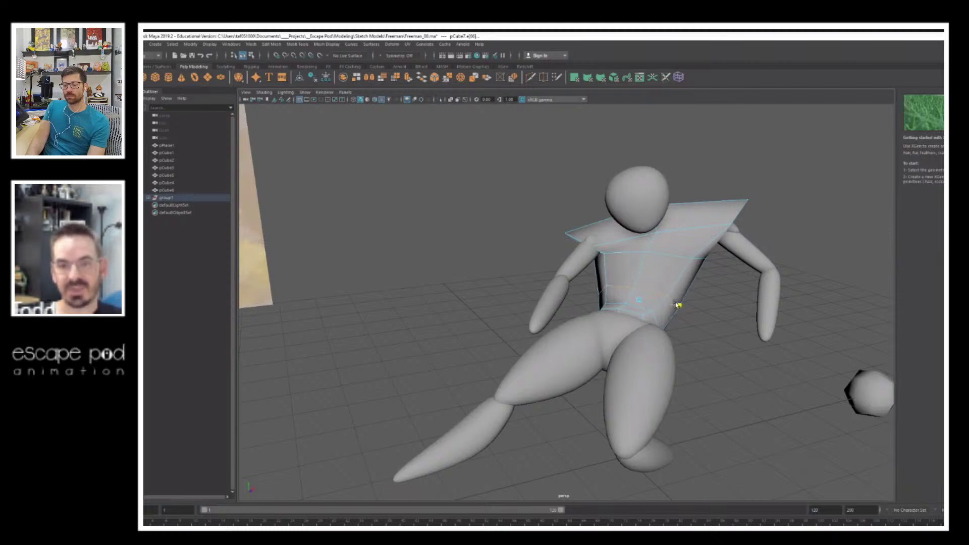
alt+drag(718, 328, 699, 303)
click(728, 149)
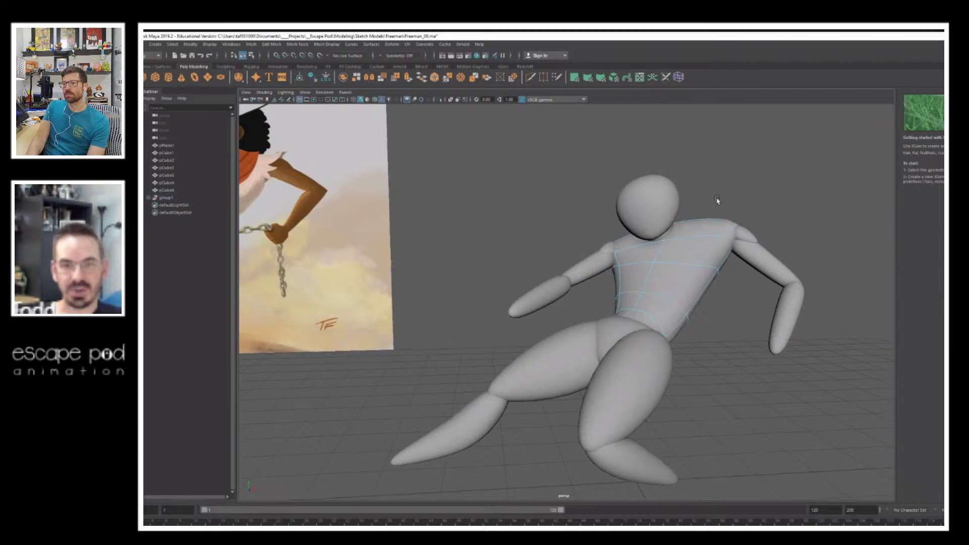
Step: Compare the torso with the reference illustration from several angles, and return from edge to object selection with nothing selected
alt+right_drag(718, 201, 647, 225)
alt+drag(646, 225, 305, 269)
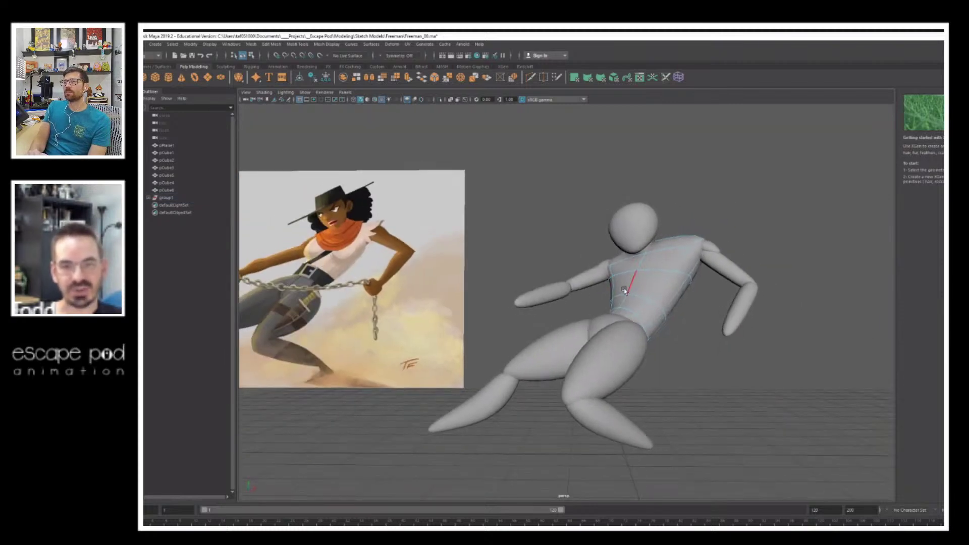
alt+drag(559, 294, 605, 344)
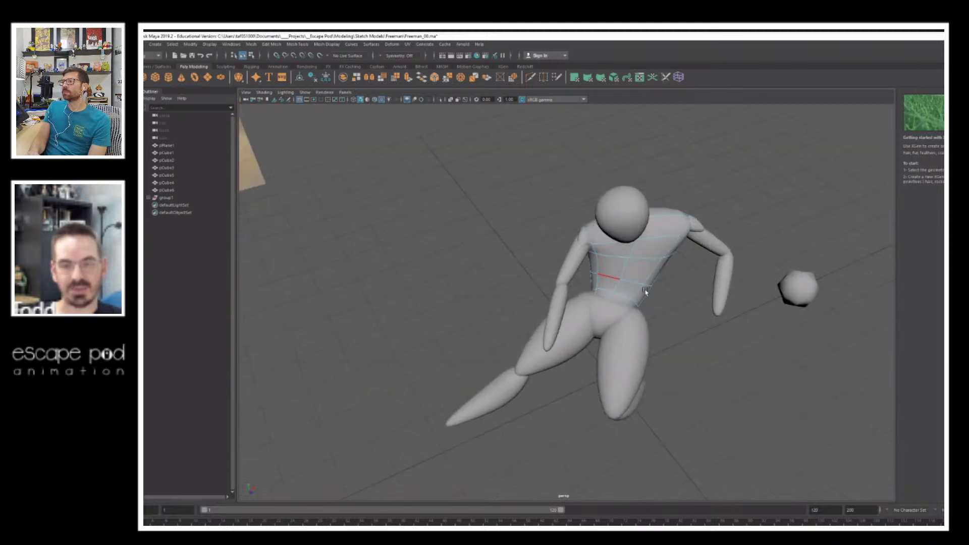
alt+drag(675, 294, 585, 243)
click(243, 55)
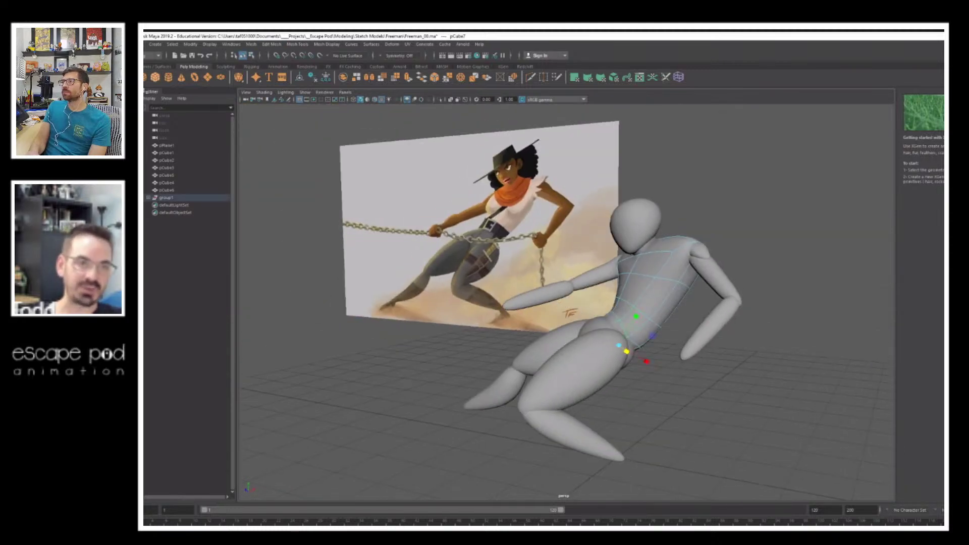
click(319, 152)
Step: Duplicate the spare sphere standing beside the figure, scale the copy down and place it in front of the chest
alt+right_drag(709, 268, 611, 266)
alt+drag(734, 378, 769, 365)
click(767, 385)
alt+middle_drag(781, 353, 688, 283)
key(ctrl+d)
key(w)
drag(690, 353, 623, 256)
alt+right_drag(631, 283, 684, 285)
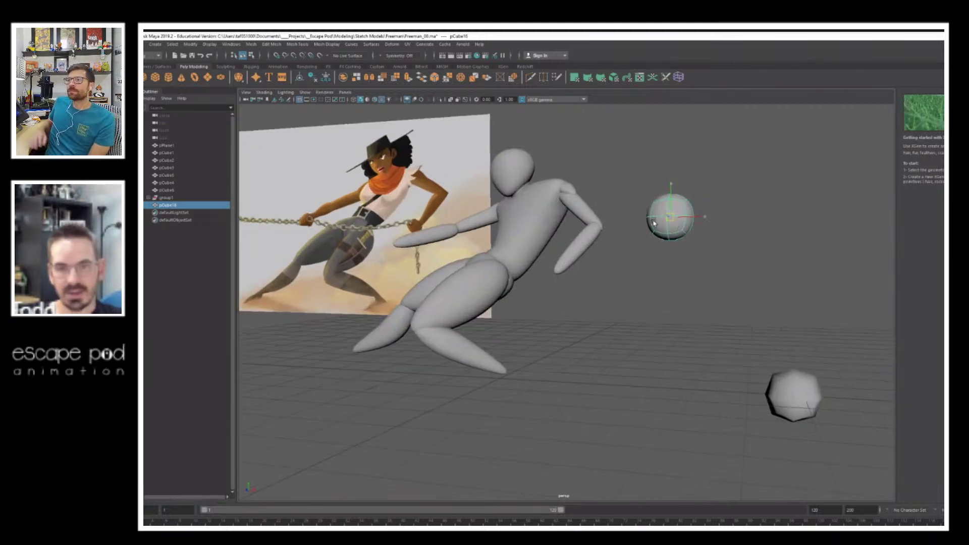
drag(671, 217, 562, 275)
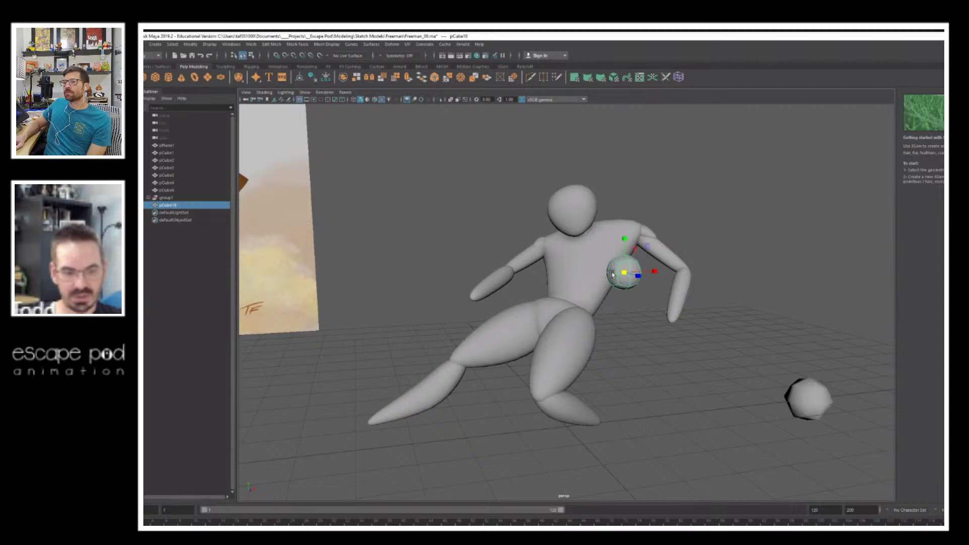
drag(643, 273, 505, 282)
Step: Add a lattice deformer to the copied sphere and scale its lattice points to flatten the sphere in depth
click(675, 78)
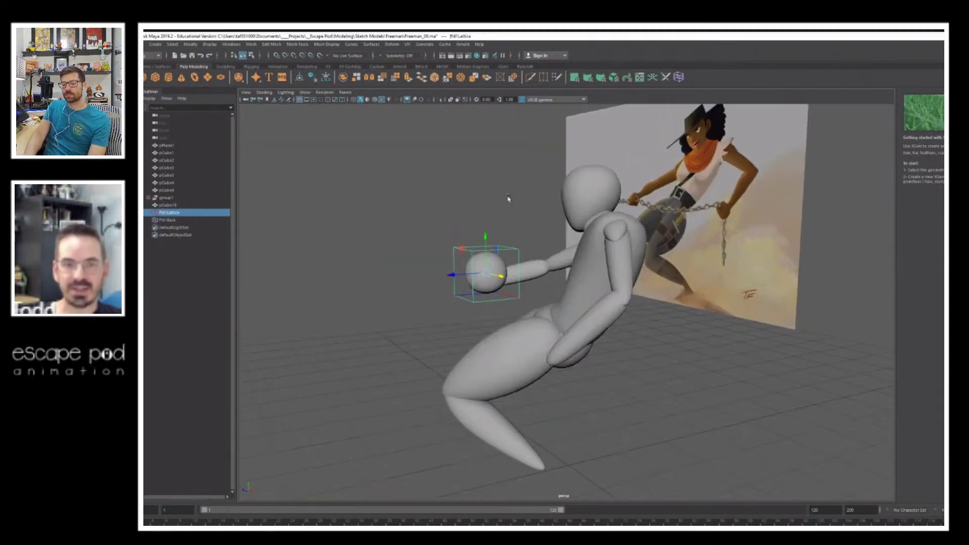
alt+drag(410, 212, 399, 195)
right_drag(398, 195, 398, 189)
drag(373, 187, 492, 291)
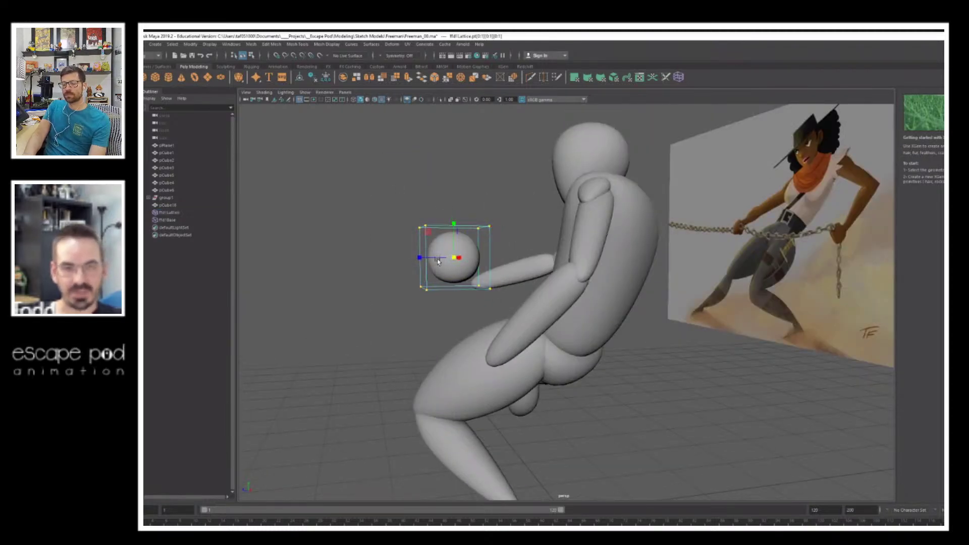
drag(421, 257, 506, 213)
drag(506, 213, 657, 254)
drag(594, 233, 586, 233)
Step: Select the lower lattice points and move them to give the form a fuller base, returning to object selection
drag(507, 272, 535, 308)
key(w)
drag(529, 273, 603, 273)
drag(543, 198, 599, 230)
click(243, 55)
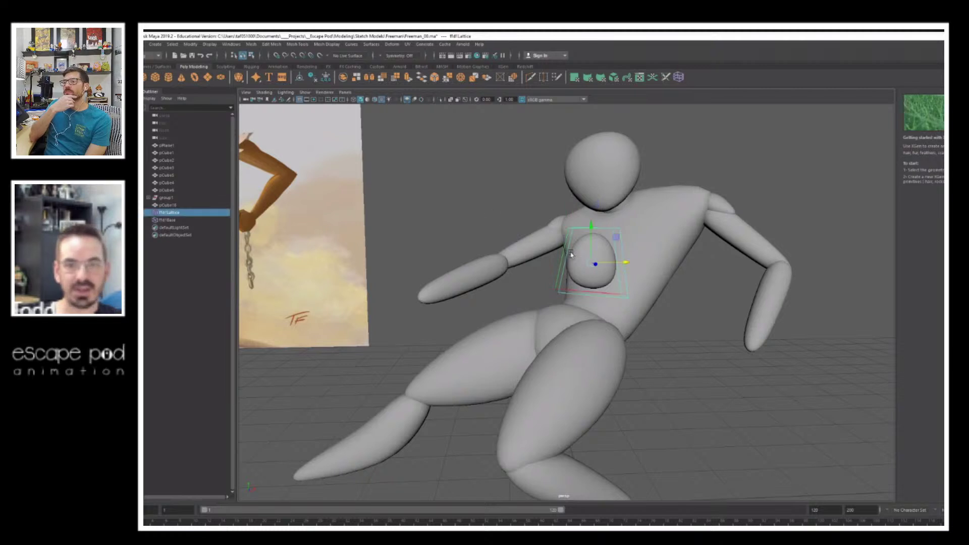
Step: Delete the chest form's construction history to bake in the lattice shape, and deselect it
click(577, 255)
key(alt+shift+d)
click(684, 361)
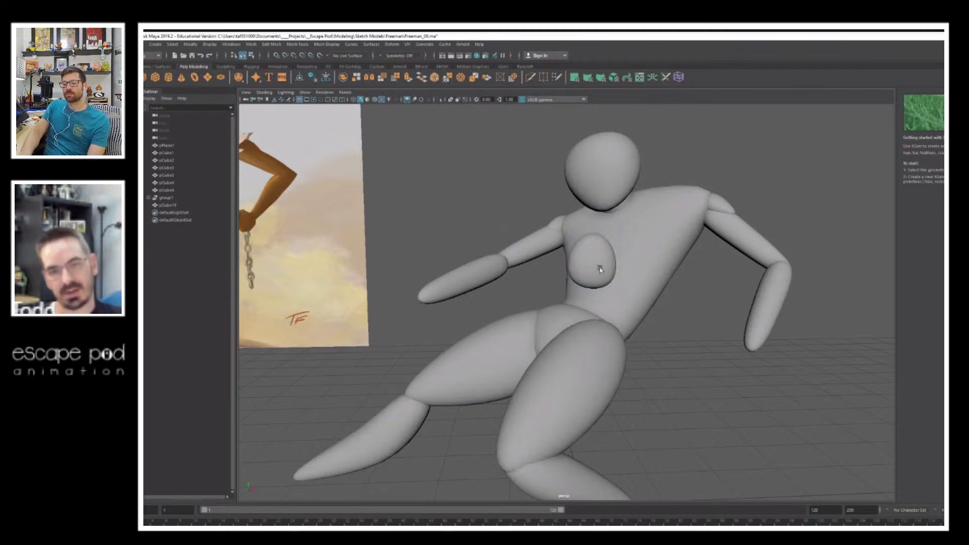
Step: Rotate the flattened chest form to follow the front of the torso, checking it against the reference
click(599, 267)
alt+right_drag(625, 272, 605, 284)
key(e)
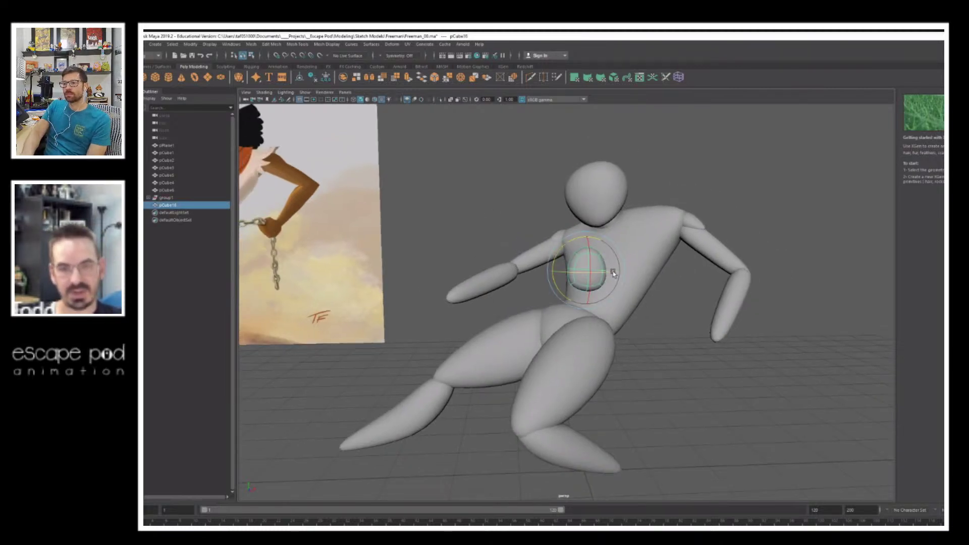
drag(612, 272, 602, 275)
alt+right_drag(740, 255, 557, 270)
alt+drag(558, 270, 549, 271)
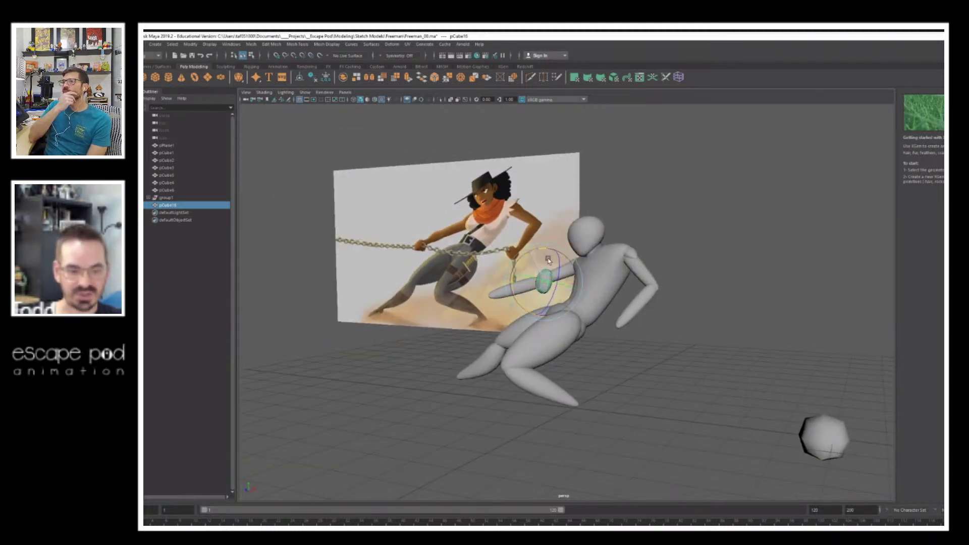
Step: Move the chest form back against the forward side of the torso and adjust its tilt
key(w)
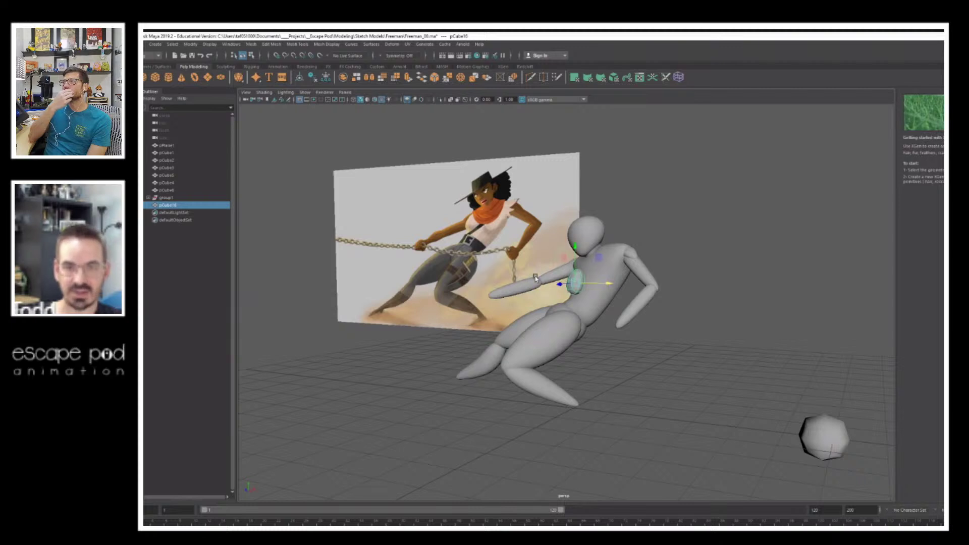
alt+drag(578, 283, 636, 291)
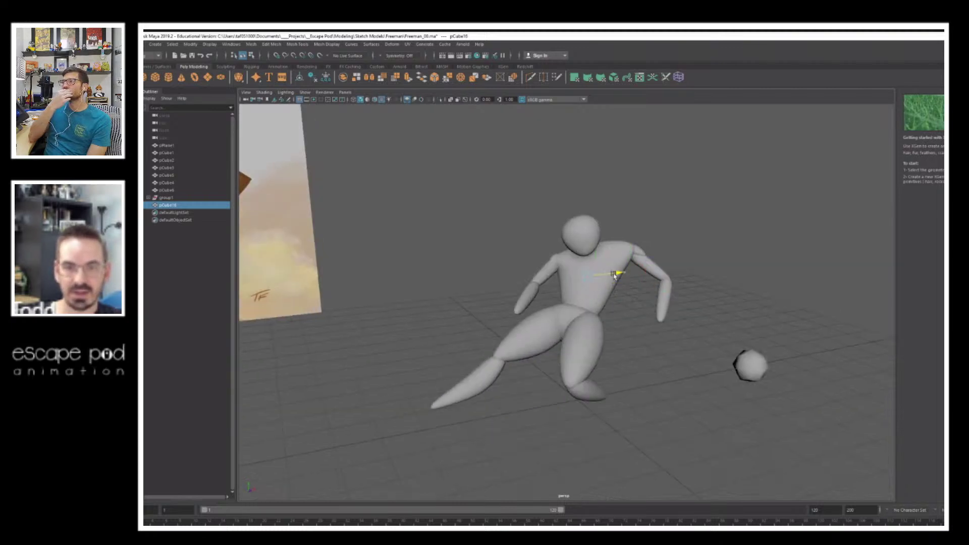
alt+drag(601, 279, 631, 304)
key(e)
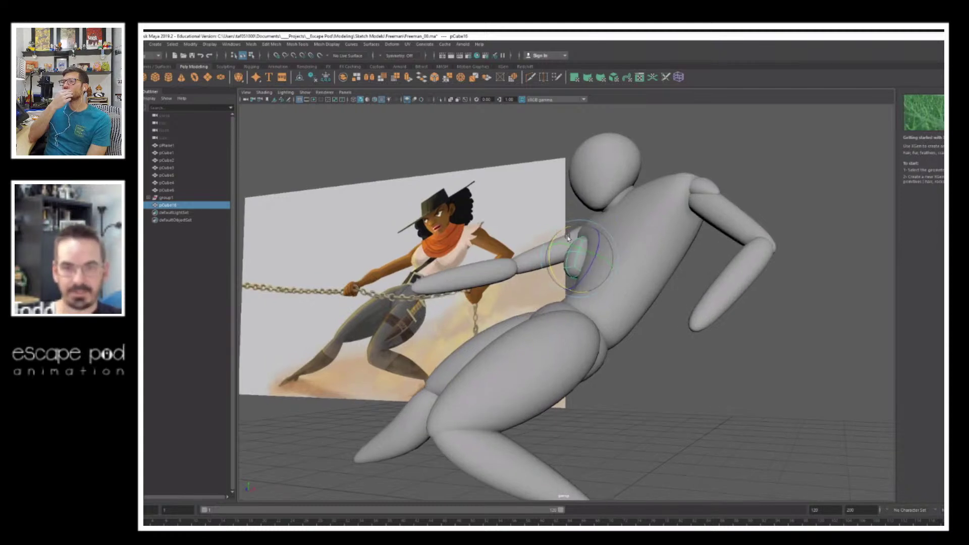
key(w)
drag(582, 228, 545, 256)
alt+right_drag(545, 256, 571, 253)
Step: Check the chest form's rotation from below, reselect it and nudge it into place on the upper torso
key(e)
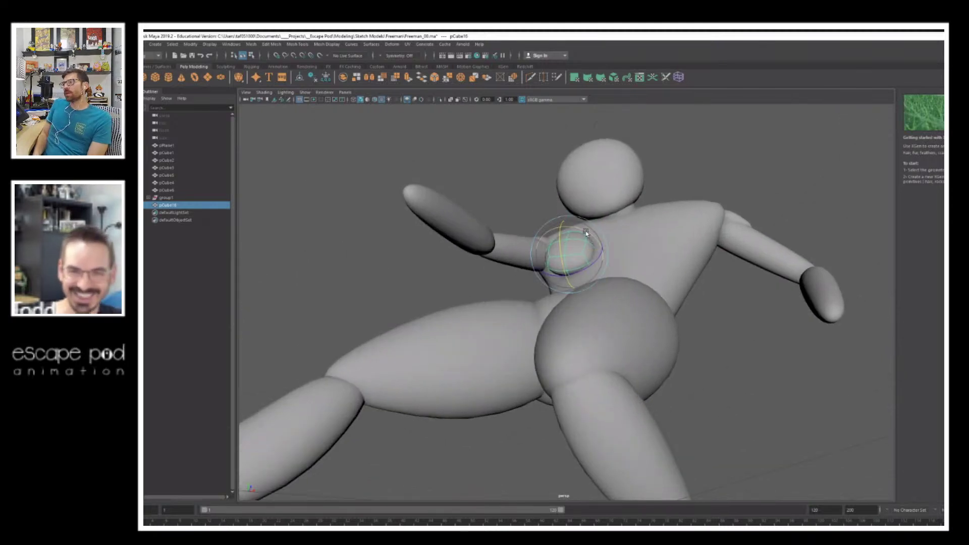
click(716, 201)
alt+drag(716, 201, 579, 247)
click(578, 251)
key(w)
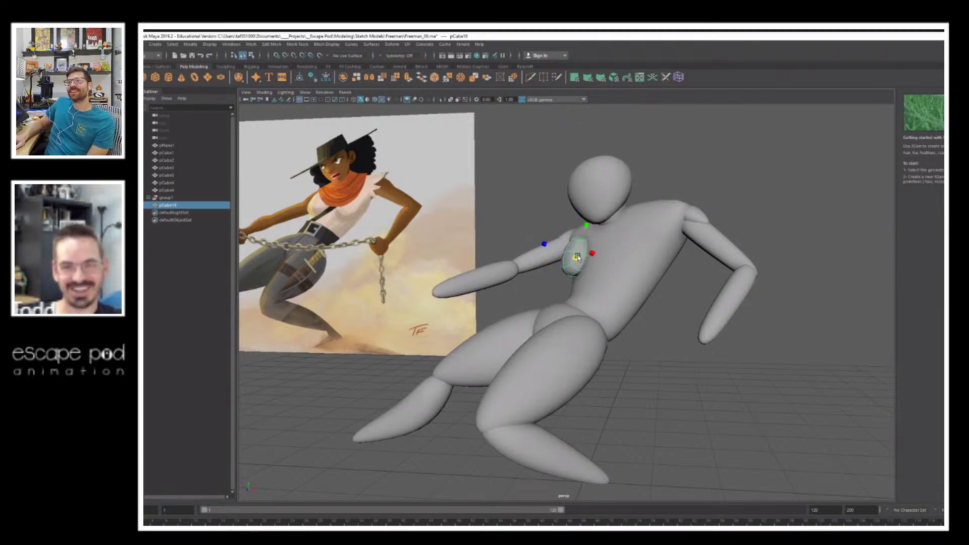
drag(577, 258, 596, 237)
alt+right_drag(596, 237, 638, 272)
Step: Duplicate the chest form, move the copy across to the opposite side of the chest and rotate it to follow the torso
key(ctrl+d)
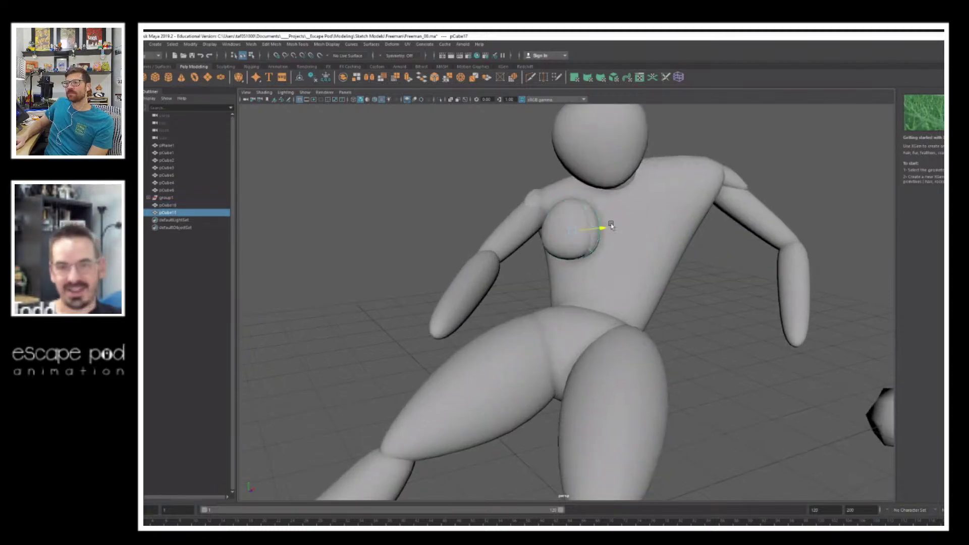
drag(612, 226, 686, 273)
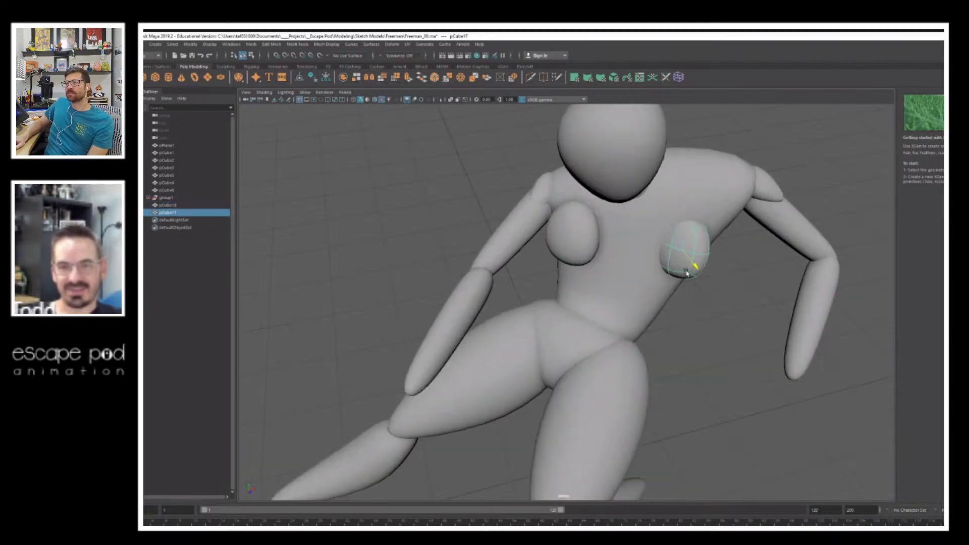
drag(712, 240, 675, 261)
key(e)
alt+right_drag(709, 248, 538, 251)
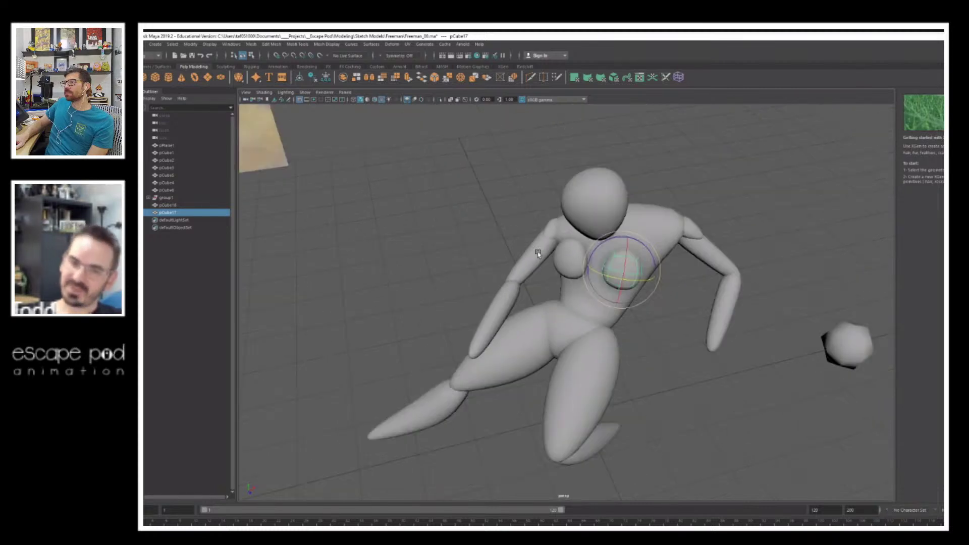
alt+drag(606, 267, 654, 232)
scroll(631, 237, up, 6)
Step: Select only the original chest form without the torso and nudge its placement to balance the copy
click(571, 222)
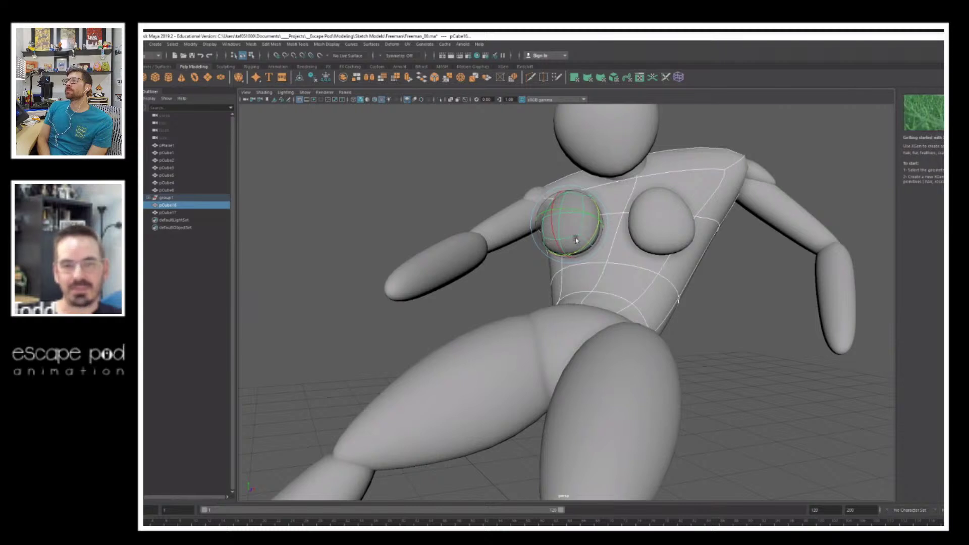
key(ctrl+z)
click(588, 233)
scroll(546, 229, down, 5)
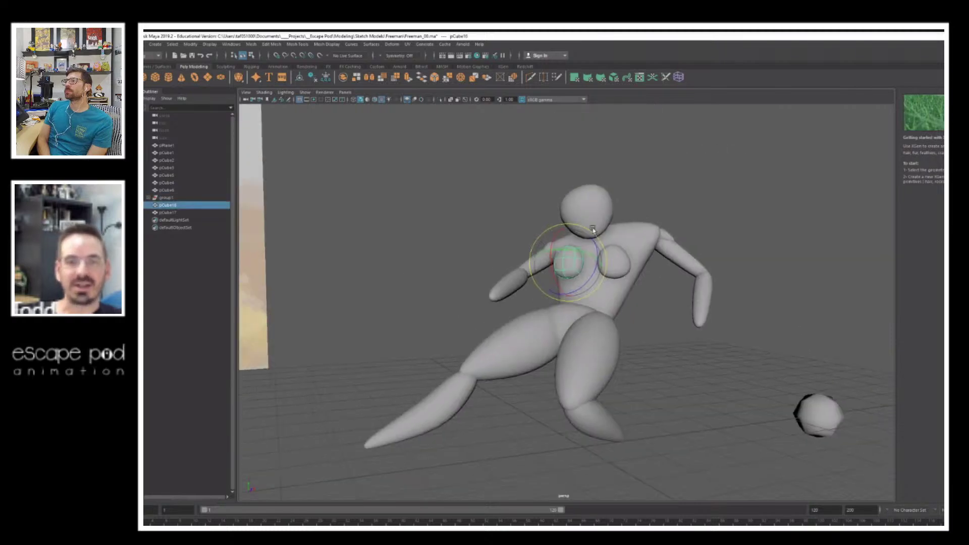
alt+drag(593, 230, 583, 257)
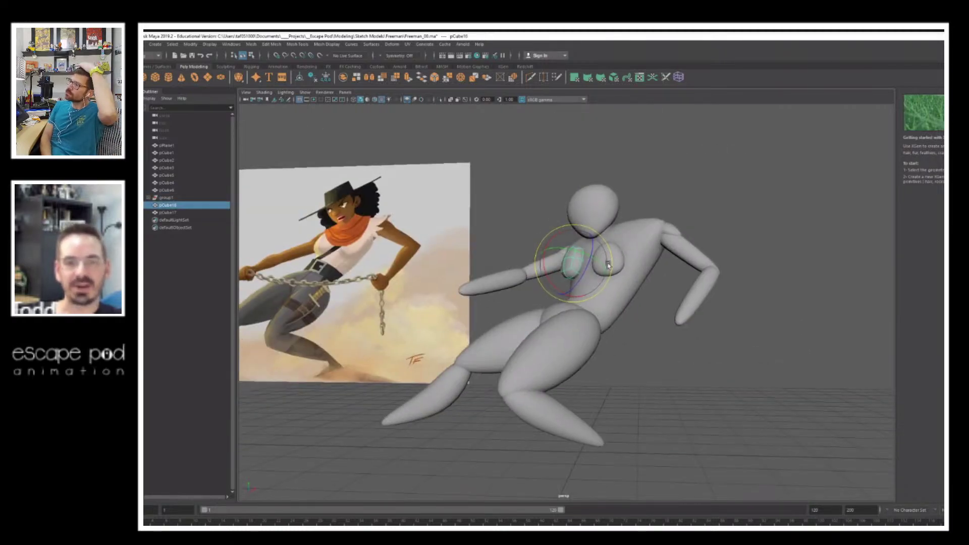
alt+drag(581, 259, 565, 264)
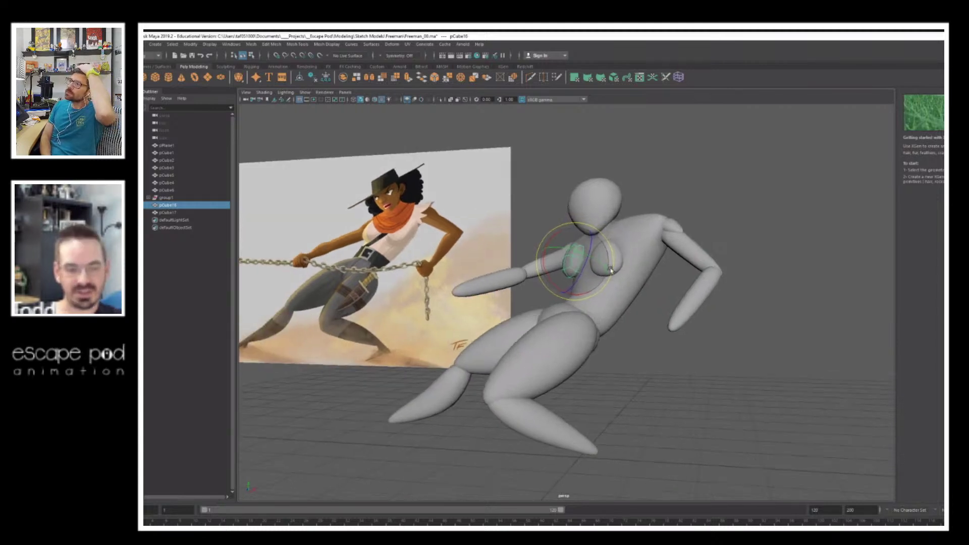
alt+right_drag(593, 264, 632, 261)
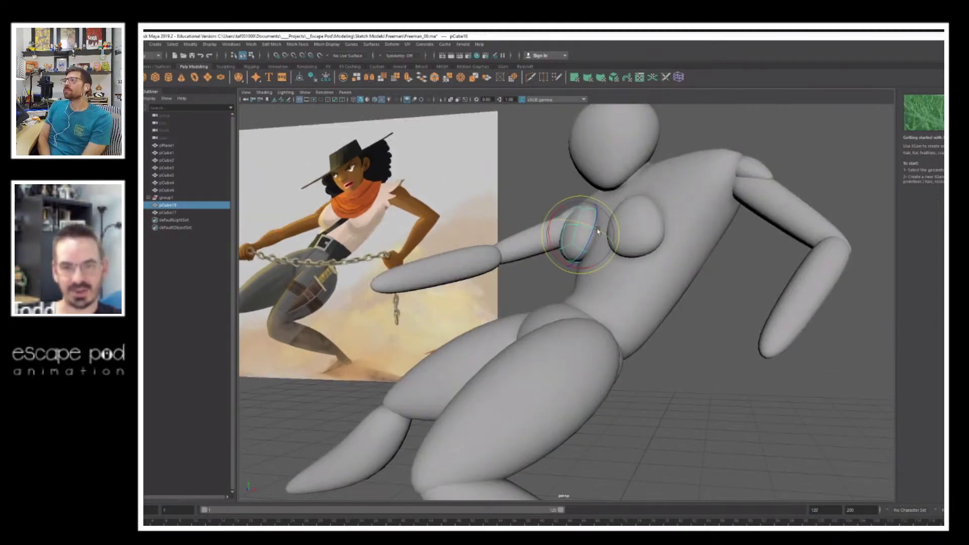
key(w)
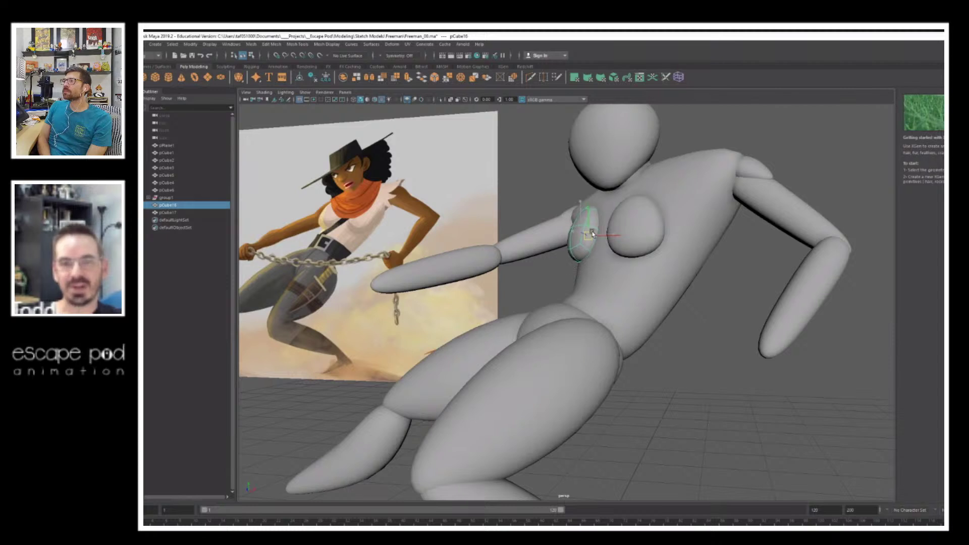
mouse_move(592, 233)
mouse_down()
mouse_move(631, 227)
mouse_move(649, 237)
mouse_move(639, 239)
mouse_up()
Step: Select the forward upper arm and rotate it at the shoulder to raise the arm, viewed from the front
click(643, 232)
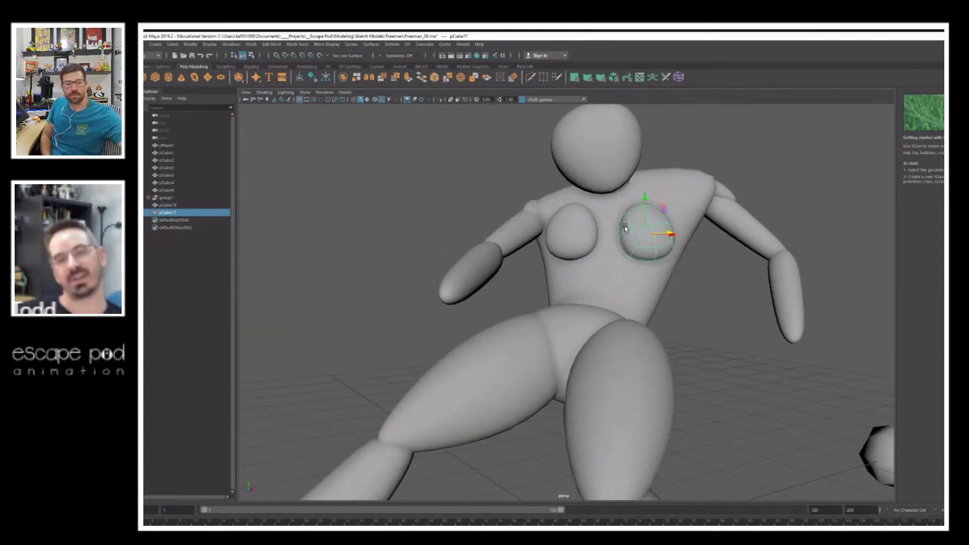
alt+drag(559, 234, 578, 242)
click(530, 218)
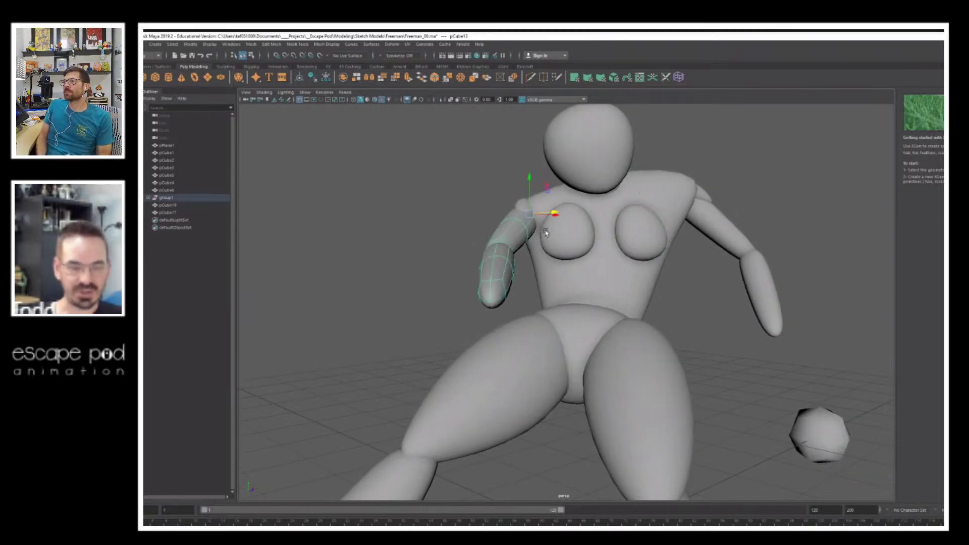
key(e)
drag(539, 222, 587, 251)
click(491, 182)
Step: Check both chest forms' placement, select the original one and isolate it by hiding all unselected objects
click(567, 226)
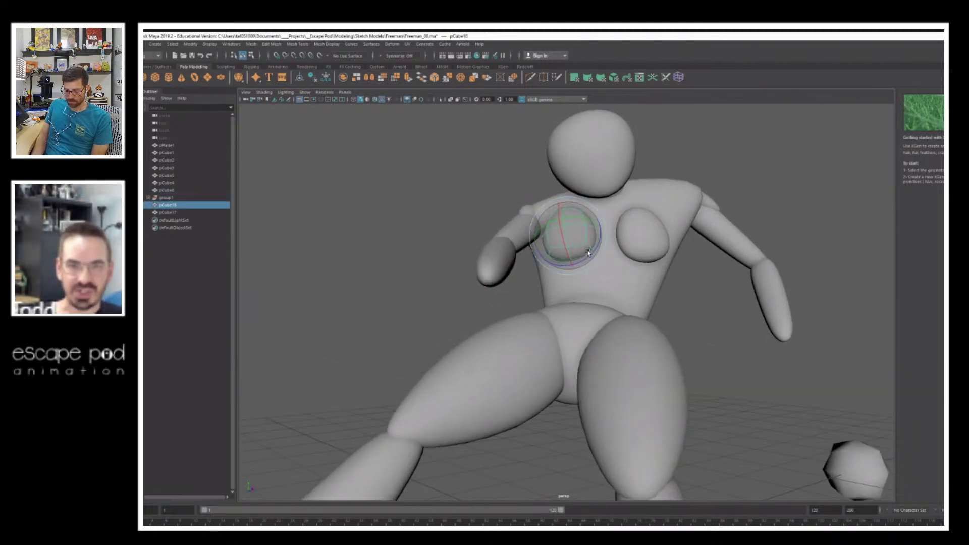
key(w)
click(643, 237)
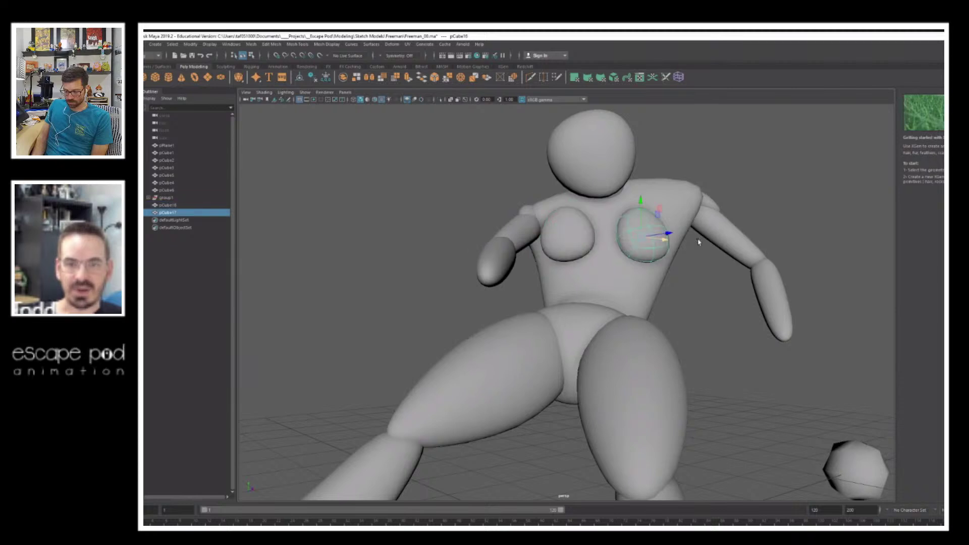
alt+drag(644, 237, 623, 216)
alt+drag(586, 279, 574, 250)
click(574, 249)
alt+right_drag(574, 250, 569, 202)
alt+middle_drag(569, 202, 604, 263)
alt+drag(605, 264, 606, 234)
key(alt+h)
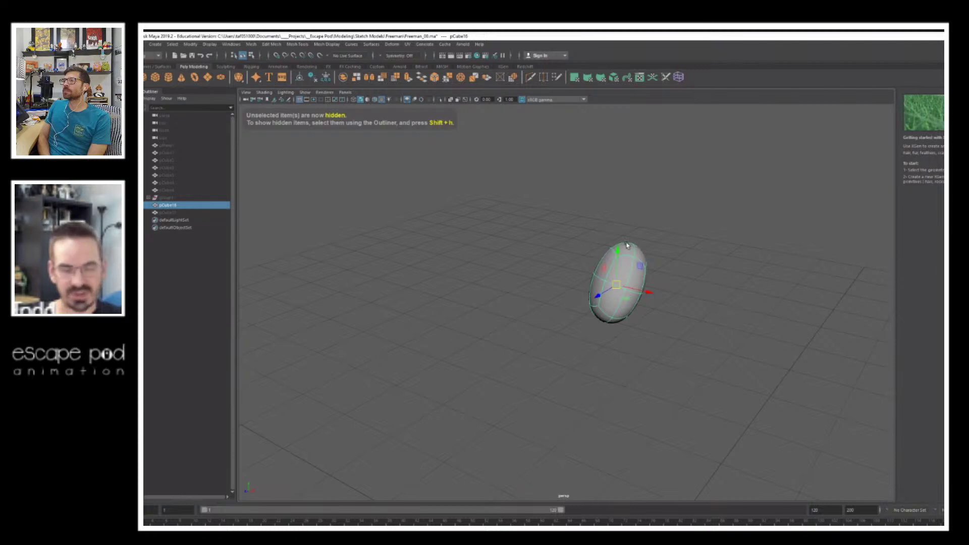
Step: Turn off the chest form's smooth preview and try to transform its middle edge loop with the Rotate tool
key(1)
right_drag(633, 257, 592, 256)
drag(590, 213, 635, 256)
right_drag(620, 270, 620, 251)
double_click(618, 286)
key(e)
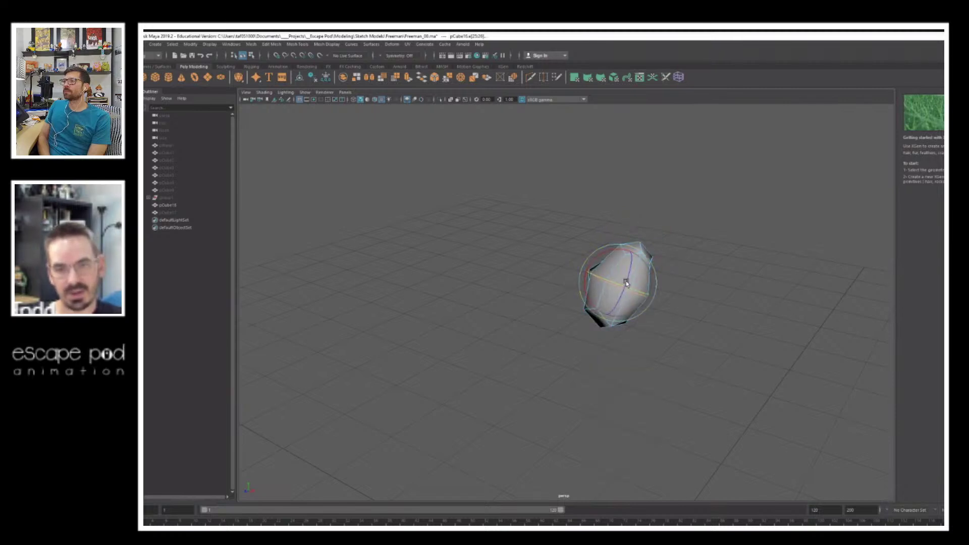
key(ctrl+z)
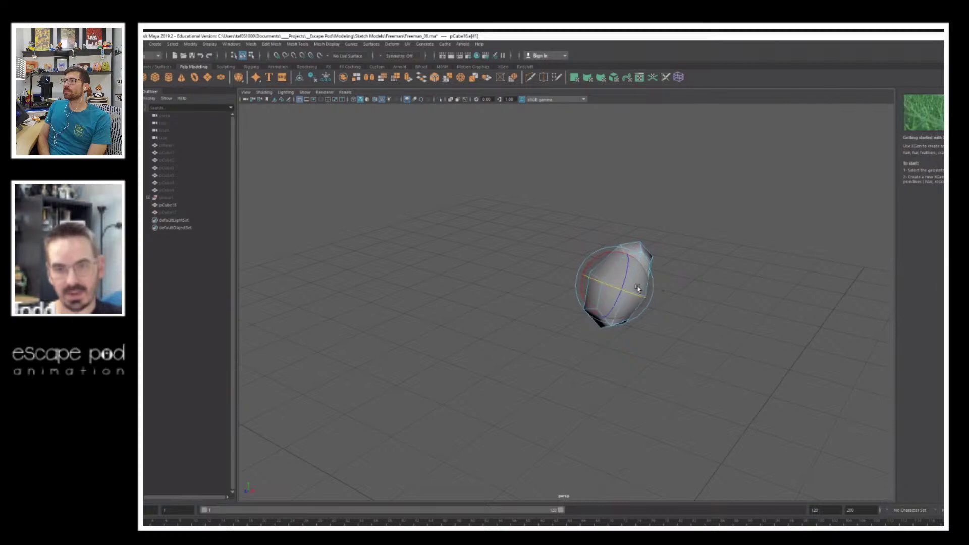
Step: Reselect the chest form's middle edge loop and examine the mesh structure in wireframe display
click(712, 293)
click(621, 288)
double_click(623, 289)
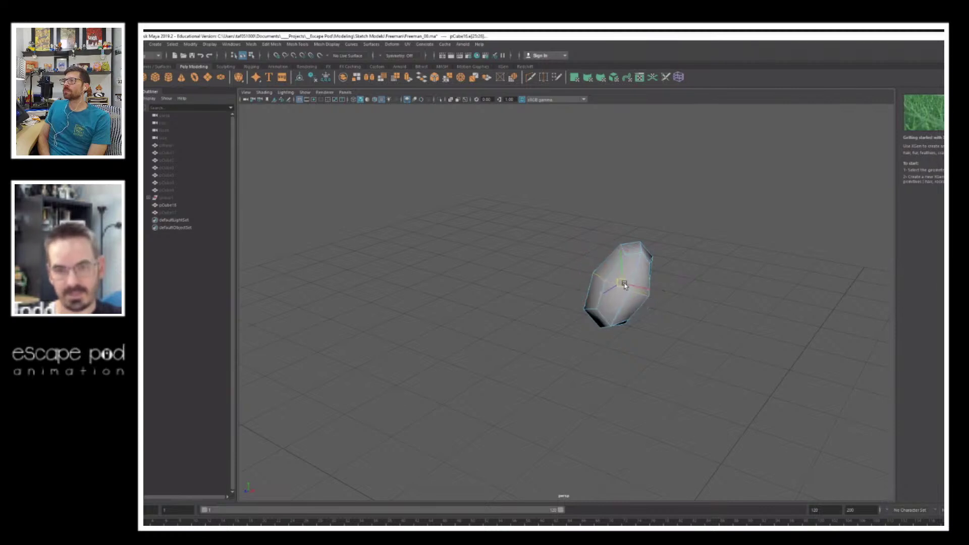
click(671, 268)
key(4)
alt+drag(646, 274, 645, 264)
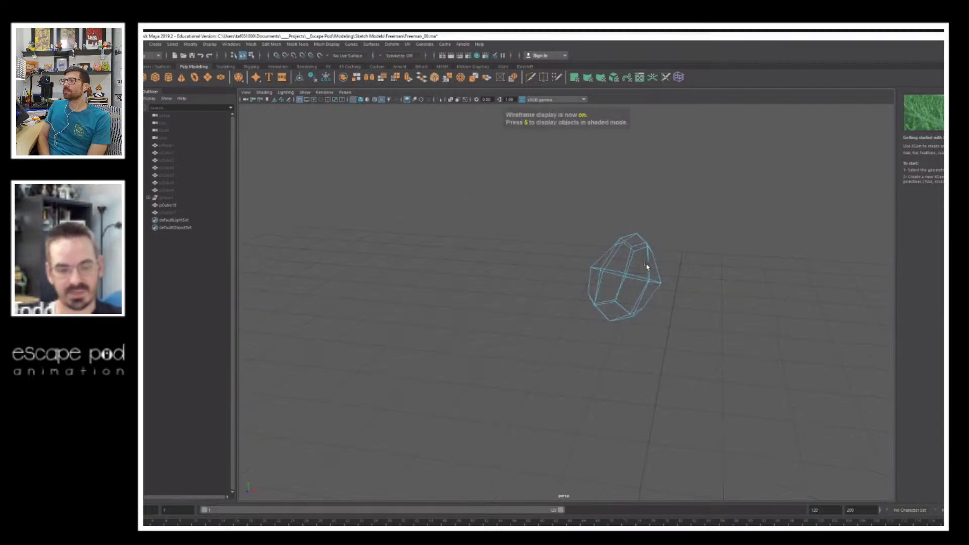
Step: Show the hidden objects again in shaded display and restore the chest form's smooth preview
key(5)
key(ctrl+shift+h)
key(3)
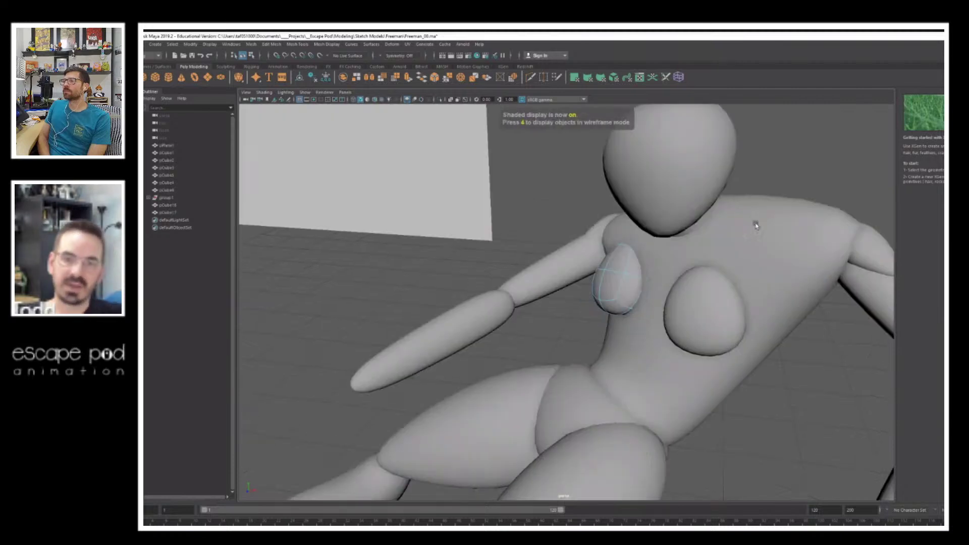
Step: Return to object selection and compare the whole figure with the reference illustration in textured display
click(244, 56)
click(338, 286)
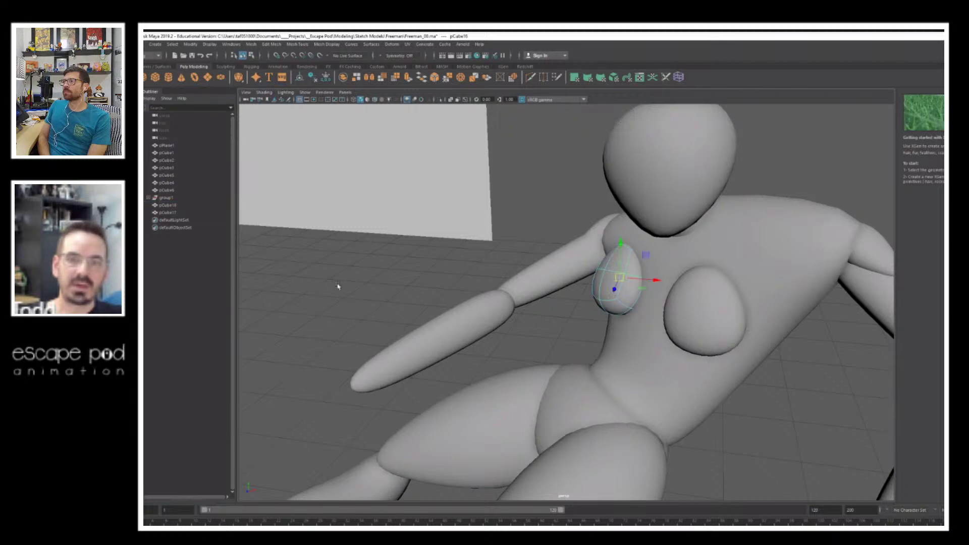
alt+right_drag(660, 262, 459, 265)
mouse_move(460, 265)
alt+mouse_down()
mouse_move(515, 231)
mouse_move(559, 244)
mouse_move(373, 244)
alt+mouse_up()
key(6)
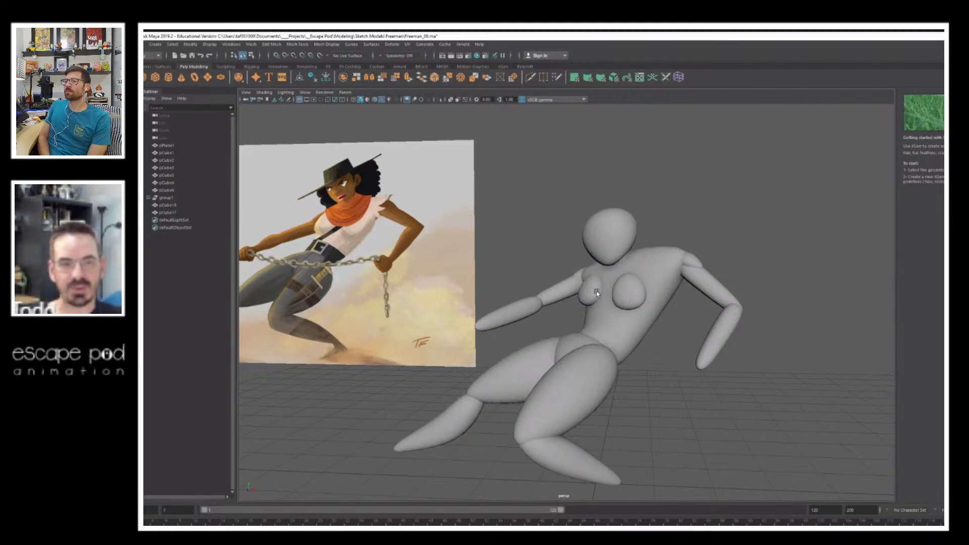
alt+drag(642, 294, 483, 263)
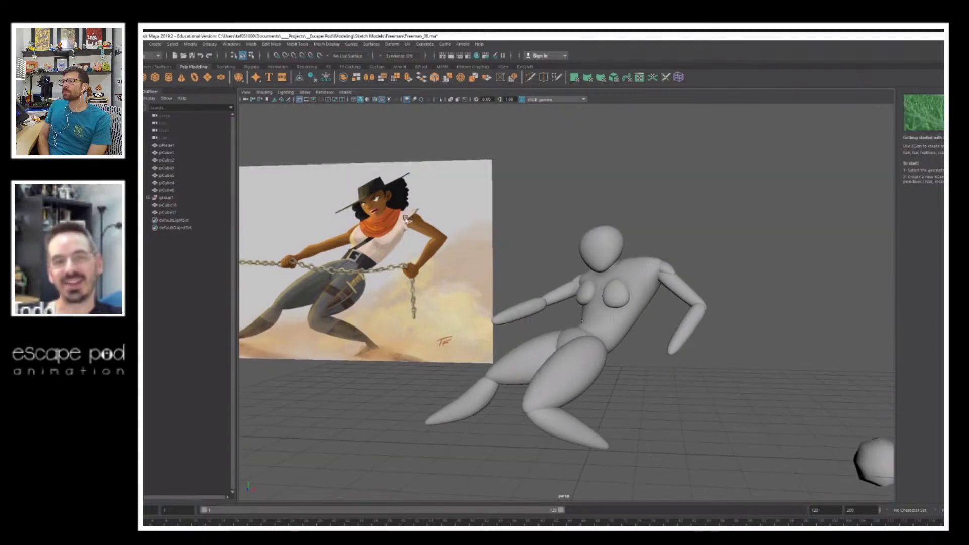
Step: Select the torso's vertices at the bent arm's shoulder and move them inward to narrow that side
click(651, 264)
alt+drag(593, 265, 652, 273)
right_drag(638, 261, 603, 260)
drag(681, 299, 642, 276)
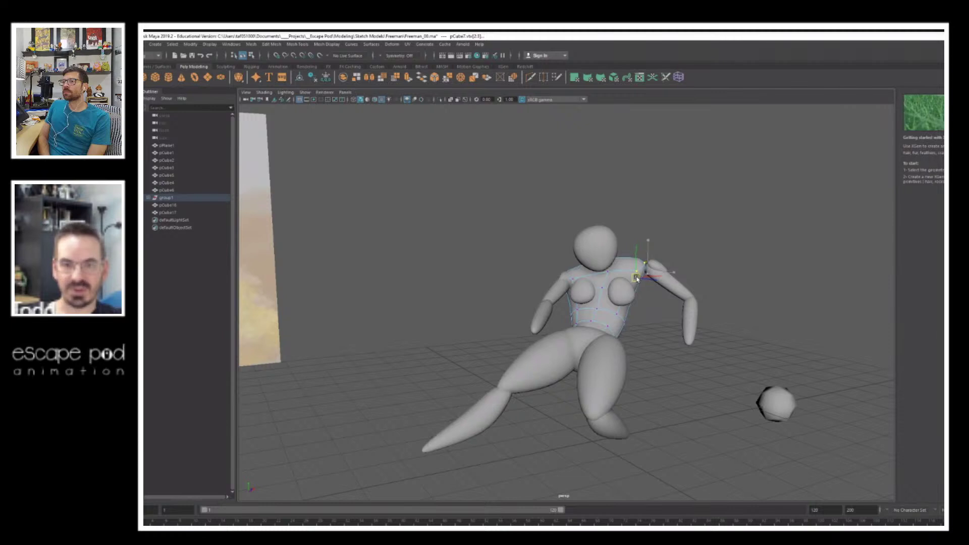
click(707, 243)
alt+drag(720, 249, 658, 243)
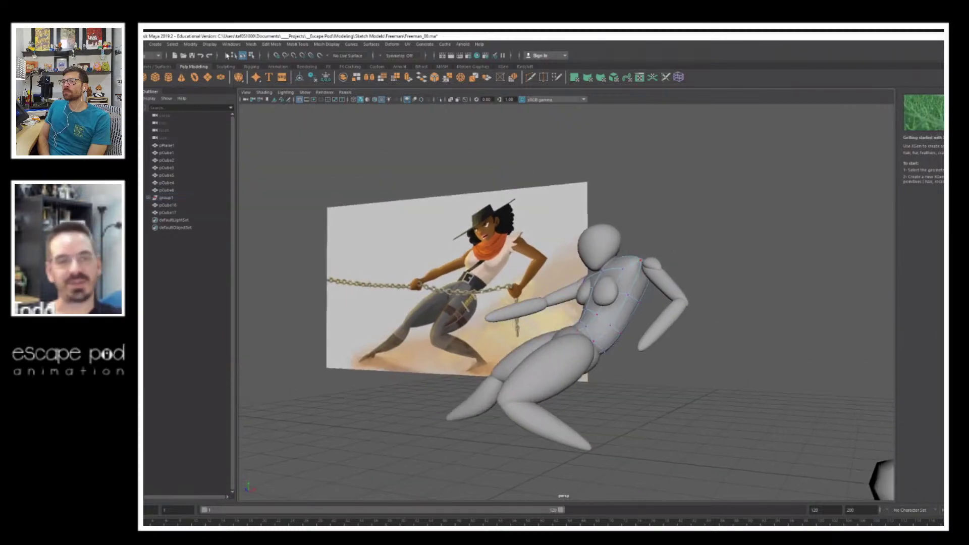
Step: Select the bent arm's upper arm and forearm and move them inward against the torso's shoulder
click(252, 56)
click(665, 289)
alt+drag(670, 291, 668, 282)
click(668, 282)
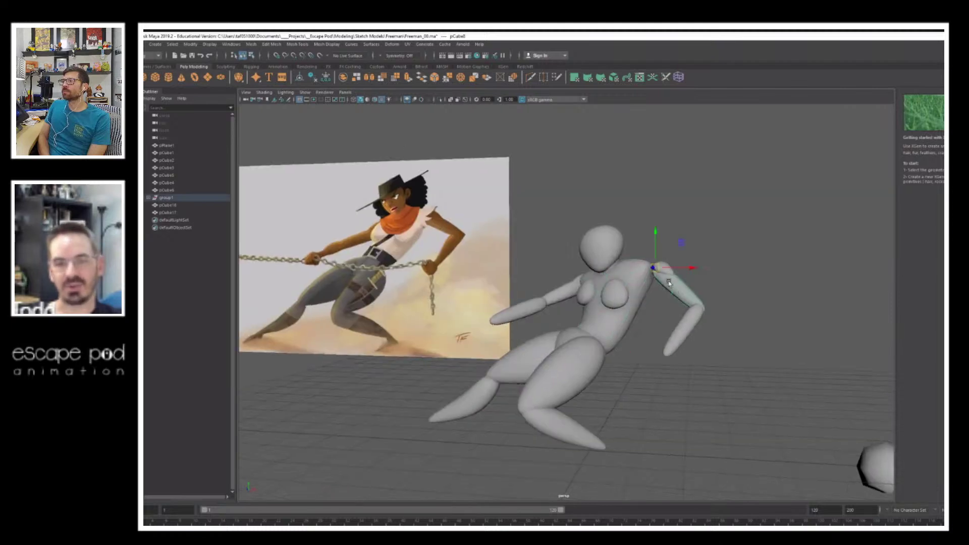
shift+click(696, 333)
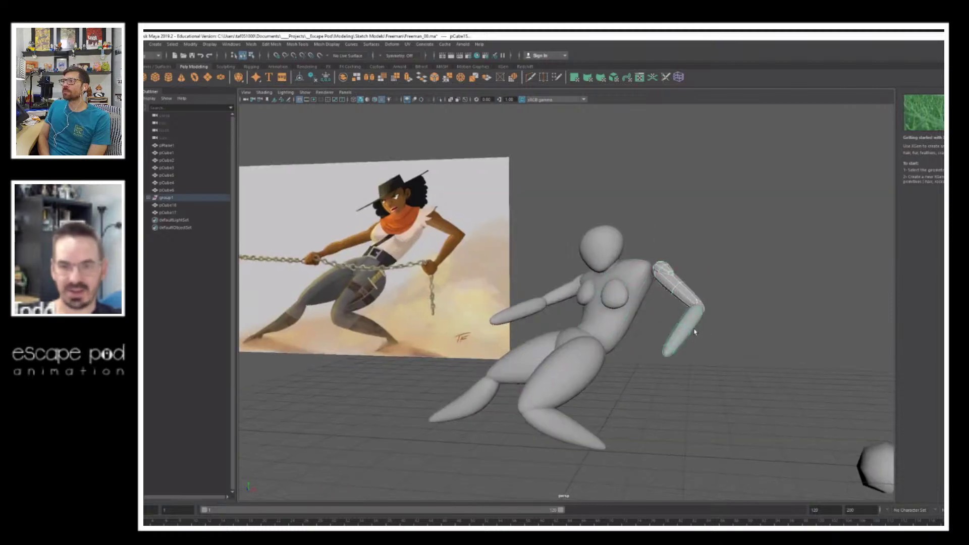
drag(702, 306, 688, 305)
click(674, 265)
alt+drag(635, 265, 567, 292)
alt+right_drag(568, 292, 634, 287)
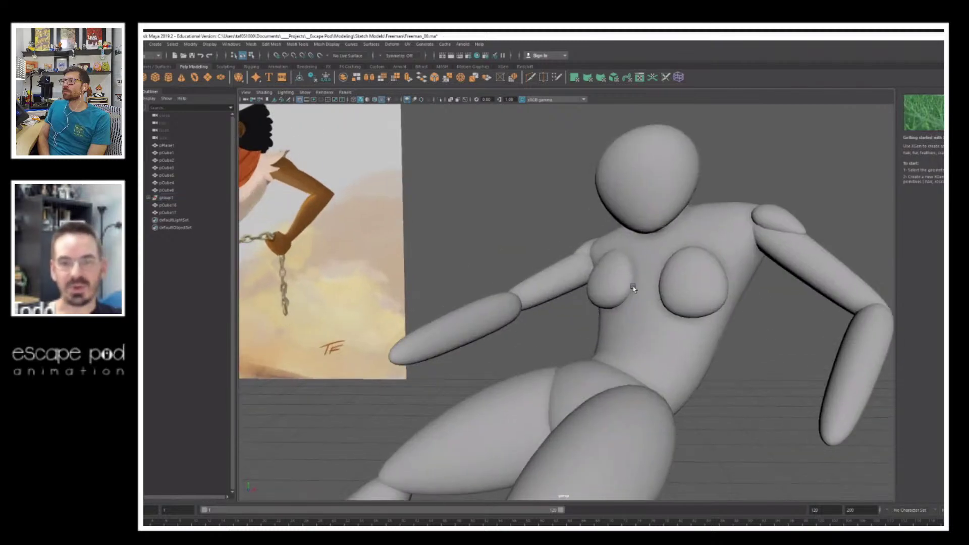
alt+middle_drag(752, 295, 714, 253)
alt+right_drag(714, 252, 661, 257)
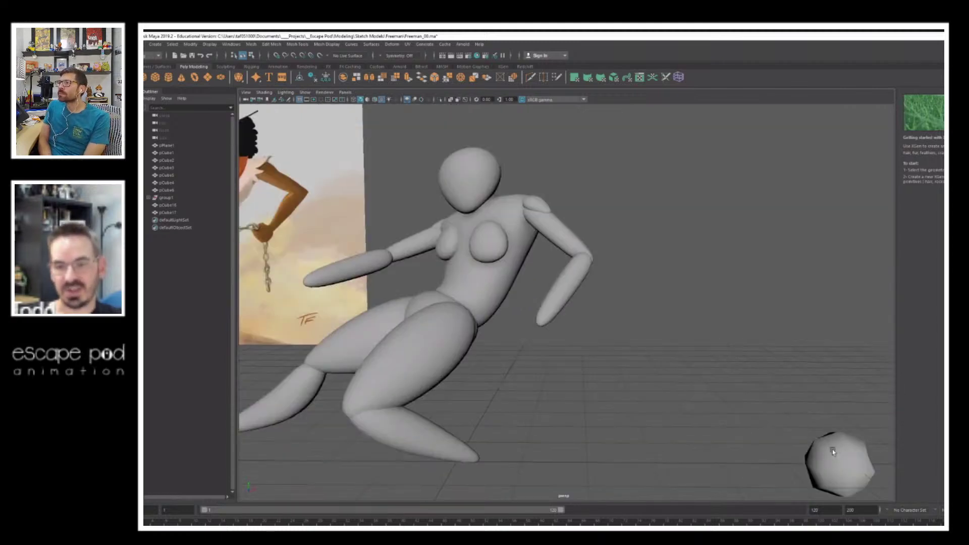
Step: Duplicate the spare low-poly ball beside the figure, raise the copy and stretch it into a tall thin form with smooth preview
click(833, 452)
alt+middle_drag(820, 385, 699, 315)
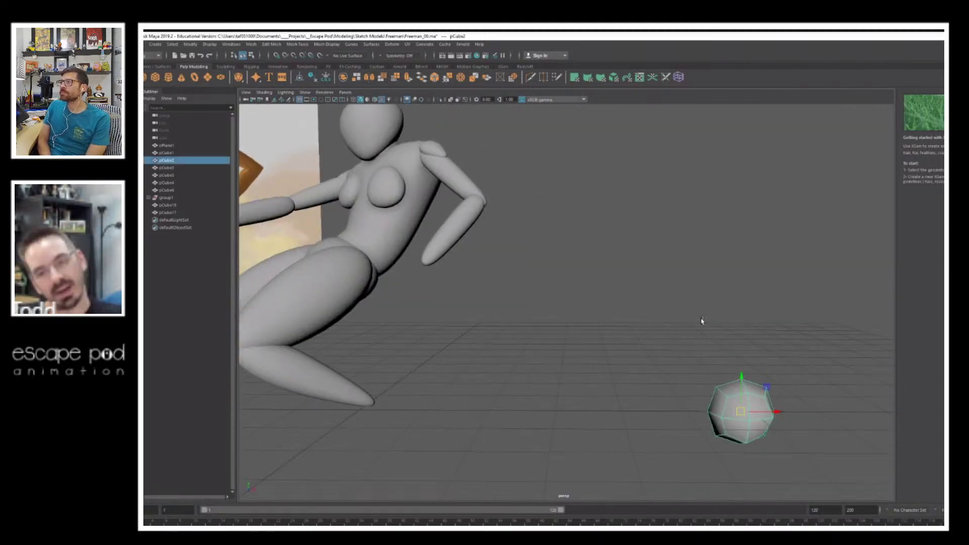
key(ctrl+d)
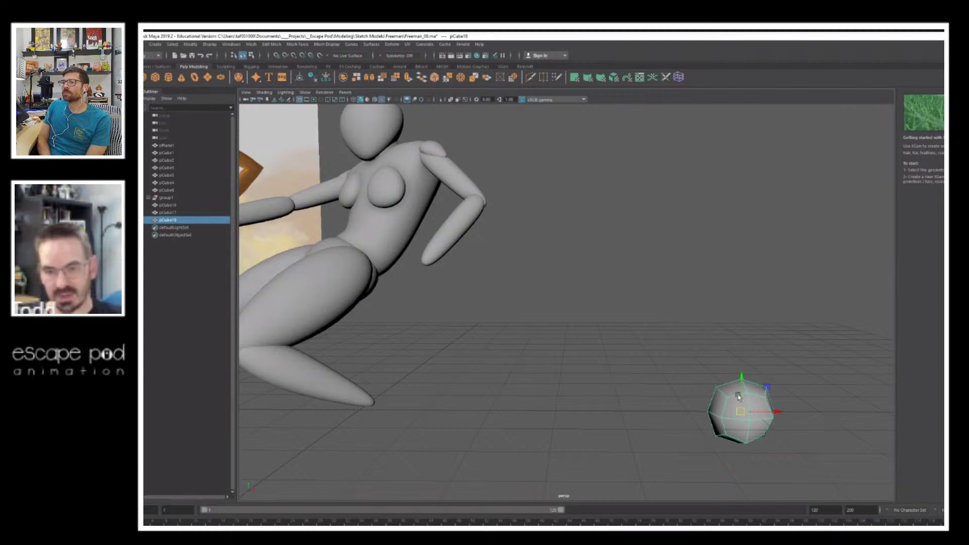
drag(742, 411, 631, 281)
alt+right_drag(632, 281, 707, 324)
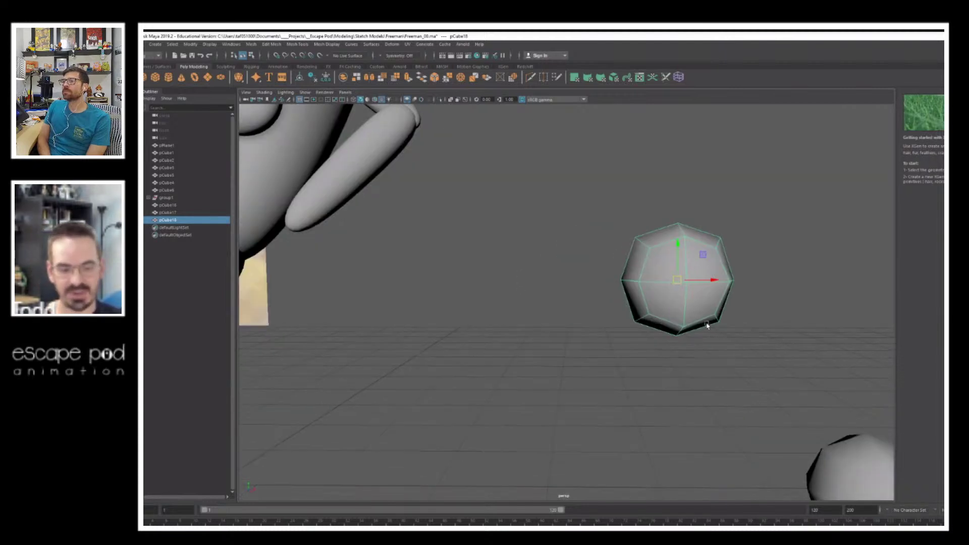
key(3)
alt+right_drag(731, 268, 587, 337)
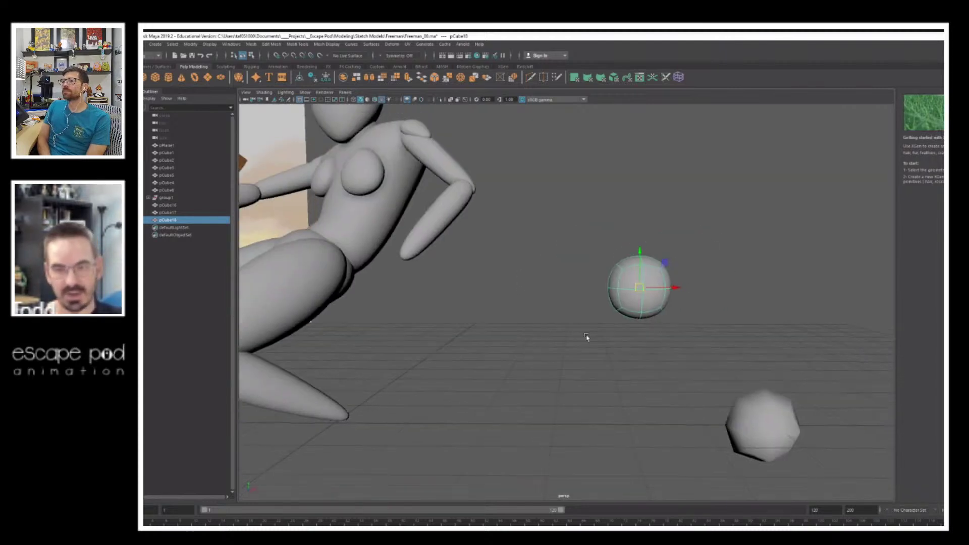
drag(641, 254, 652, 181)
drag(674, 287, 638, 303)
Step: Turn off the tall form's smooth preview and scale its end vertices toward each other to shorten it
key(1)
right_drag(662, 262, 617, 259)
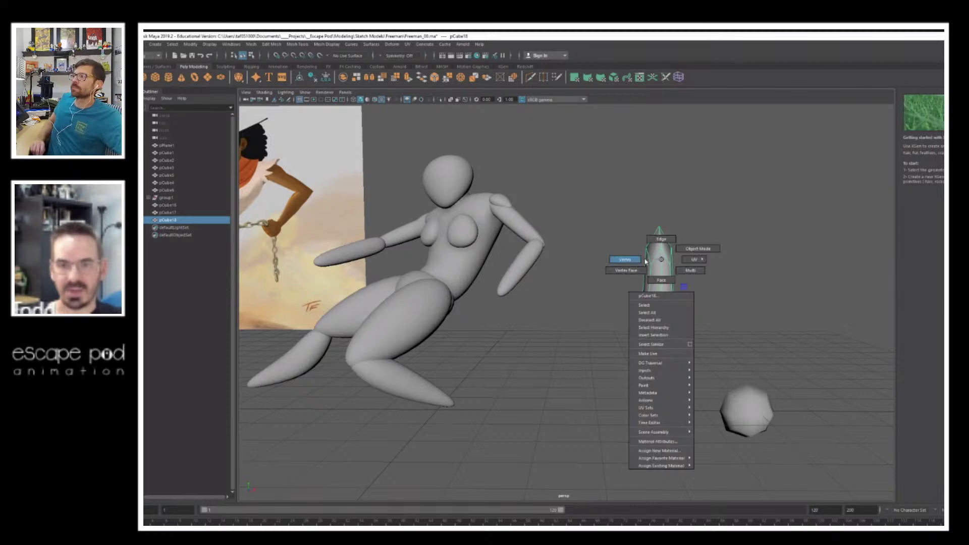
drag(632, 201, 703, 271)
shift+drag(611, 356, 711, 418)
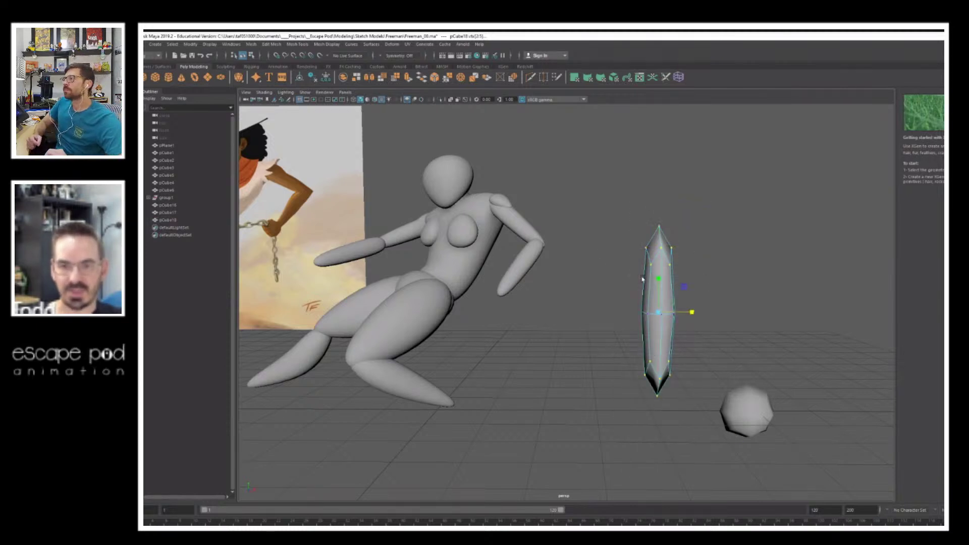
key(r)
drag(659, 279, 663, 297)
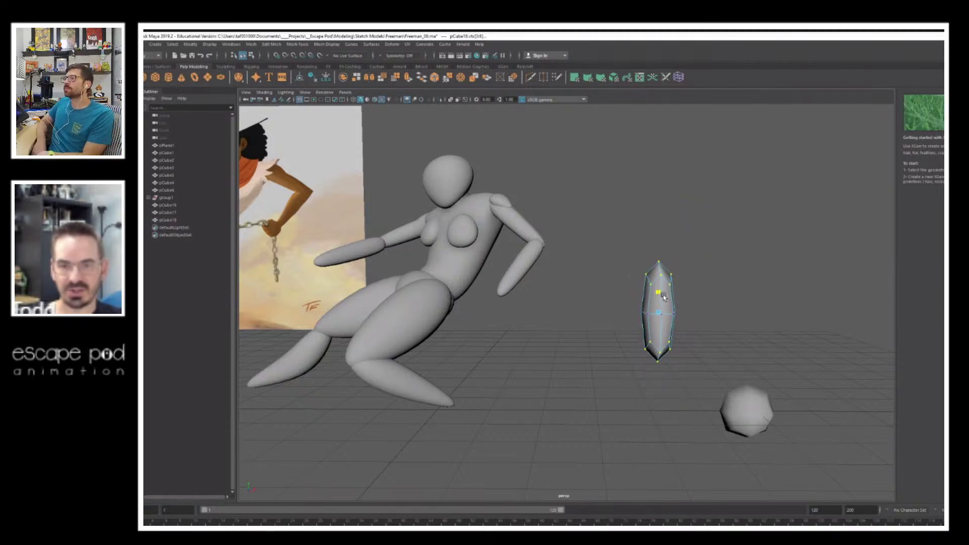
key(ctrl+z)
key(ctrl+z)
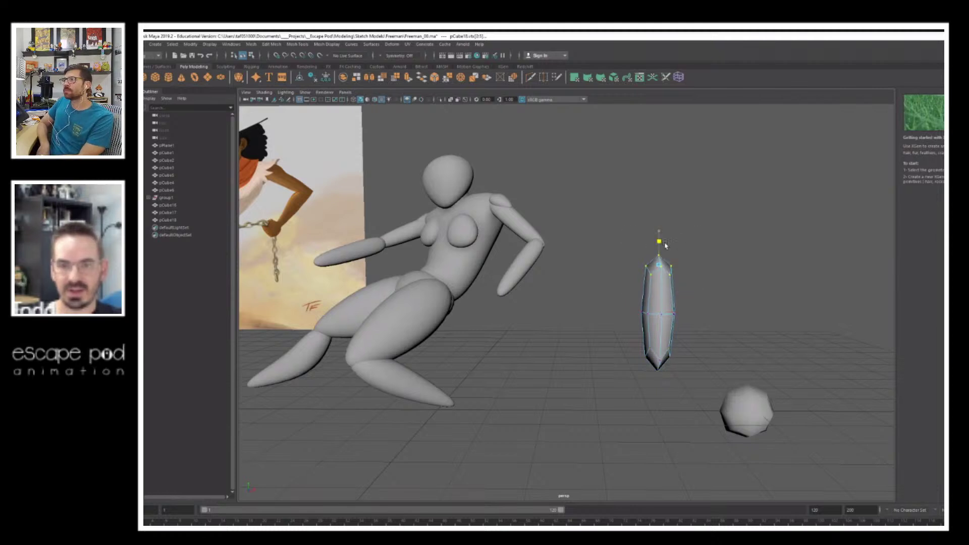
Step: Flatten the form's pointed ends, straighten its middle vertices and restore the smooth preview as a rounded capsule
drag(626, 332, 681, 365)
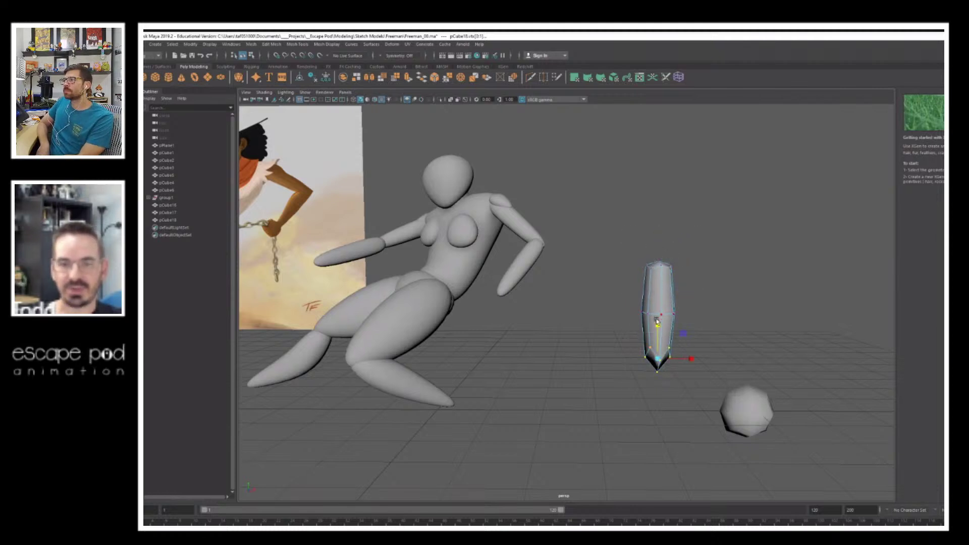
drag(658, 322, 660, 334)
drag(625, 279, 650, 312)
click(653, 246)
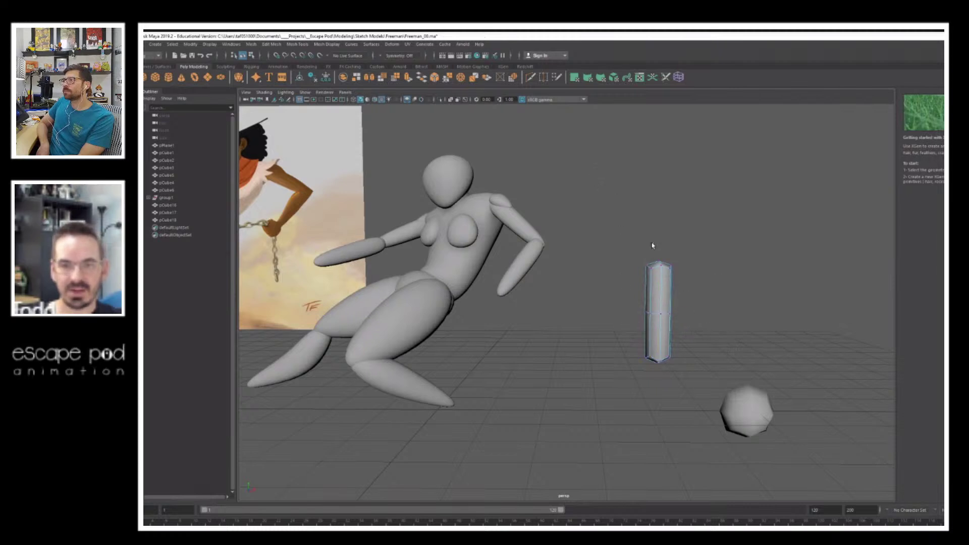
key(3)
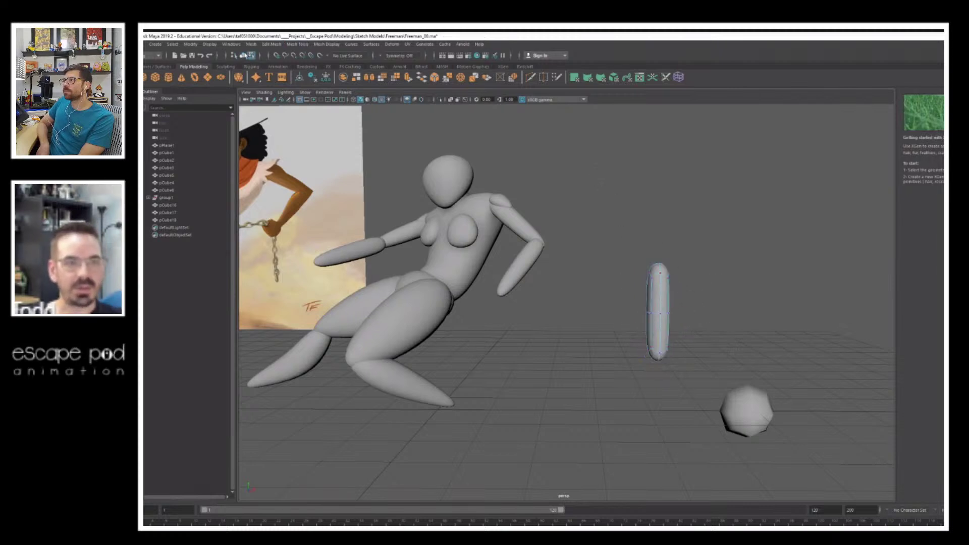
click(243, 55)
Step: Position the capsule in front of the figure's chest and rotate it to lie horizontally across it
alt+drag(668, 286, 457, 248)
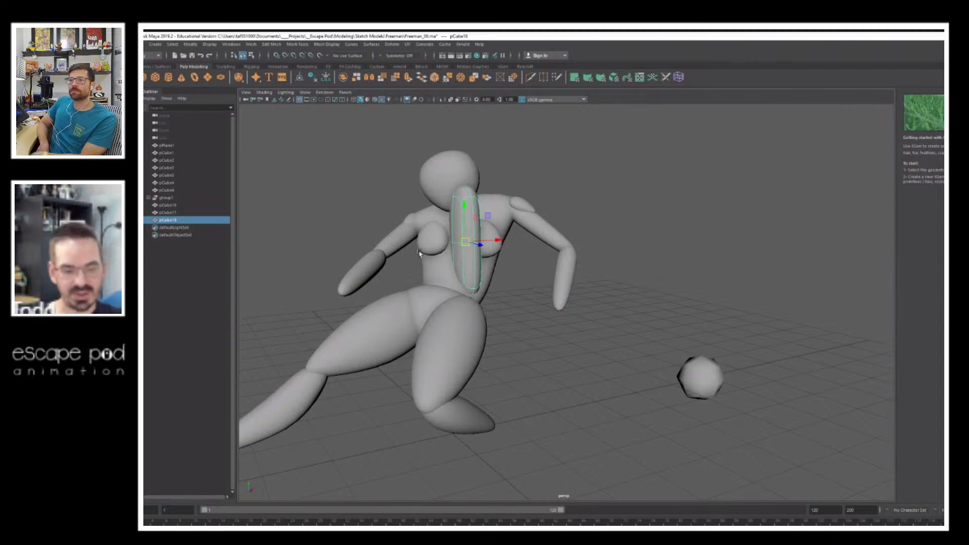
scroll(502, 284, up, 4)
key(e)
alt+middle_drag(425, 227, 531, 287)
drag(522, 247, 498, 288)
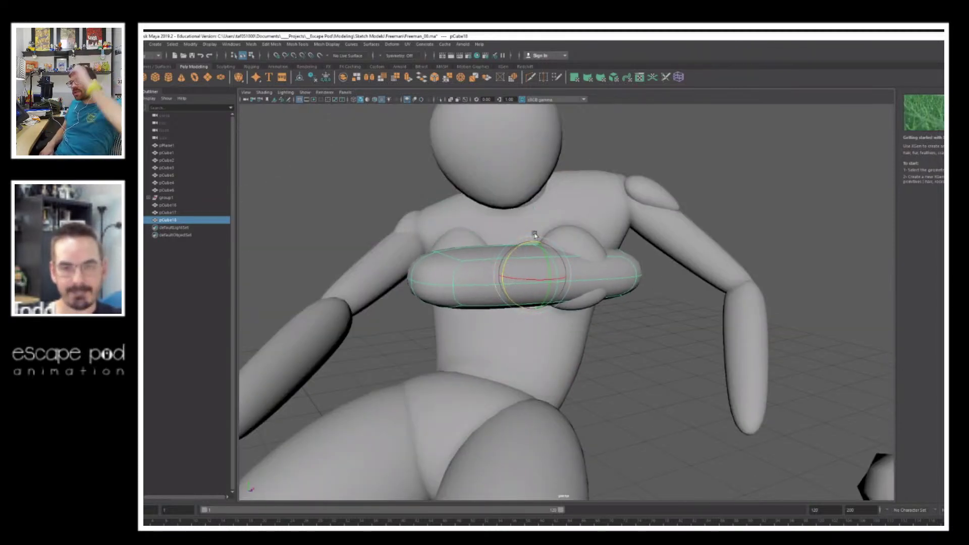
Step: Scale the horizontal capsule thinner and shorten it to span only between the two chest forms
alt+drag(534, 232, 566, 292)
key(r)
drag(638, 452, 617, 440)
alt+drag(633, 400, 497, 292)
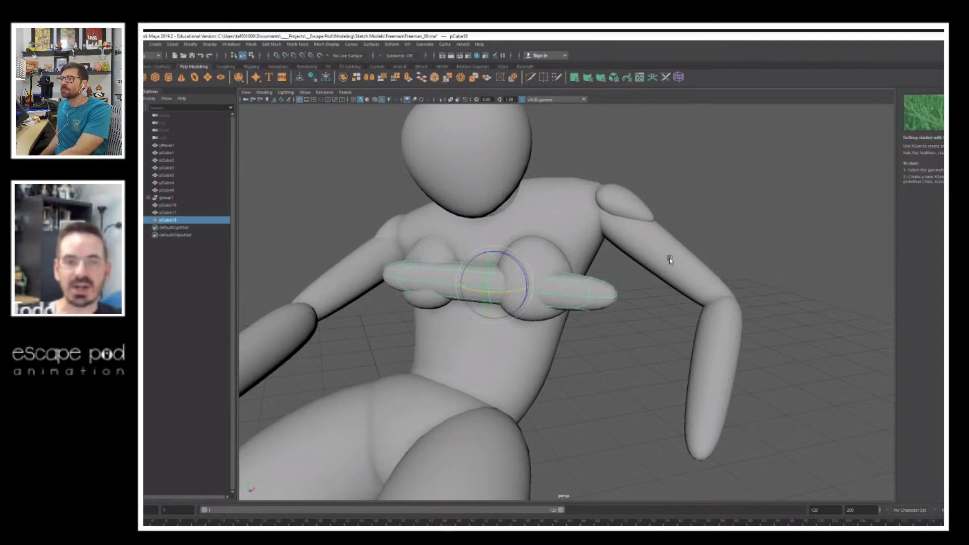
alt+right_drag(680, 255, 530, 267)
alt+drag(585, 246, 601, 252)
key(r)
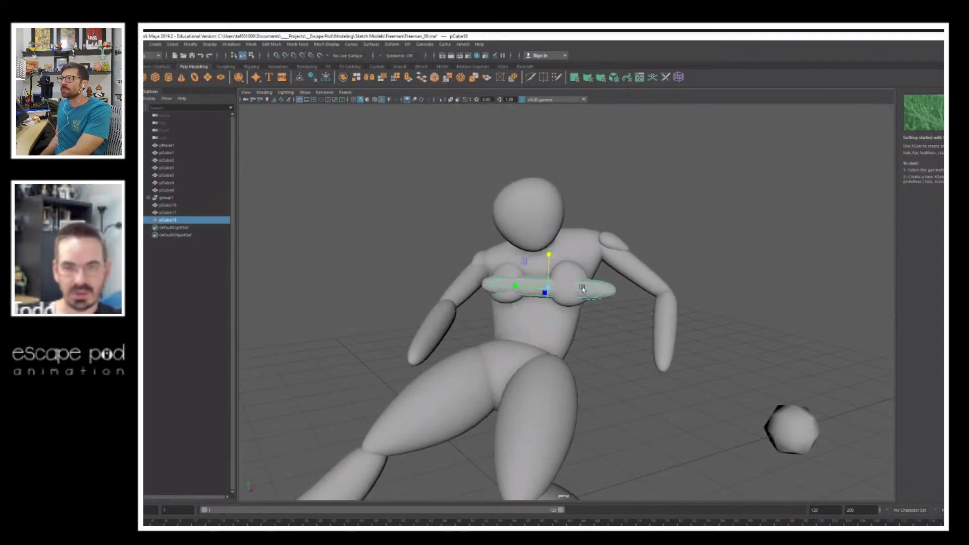
drag(517, 288, 537, 287)
key(w)
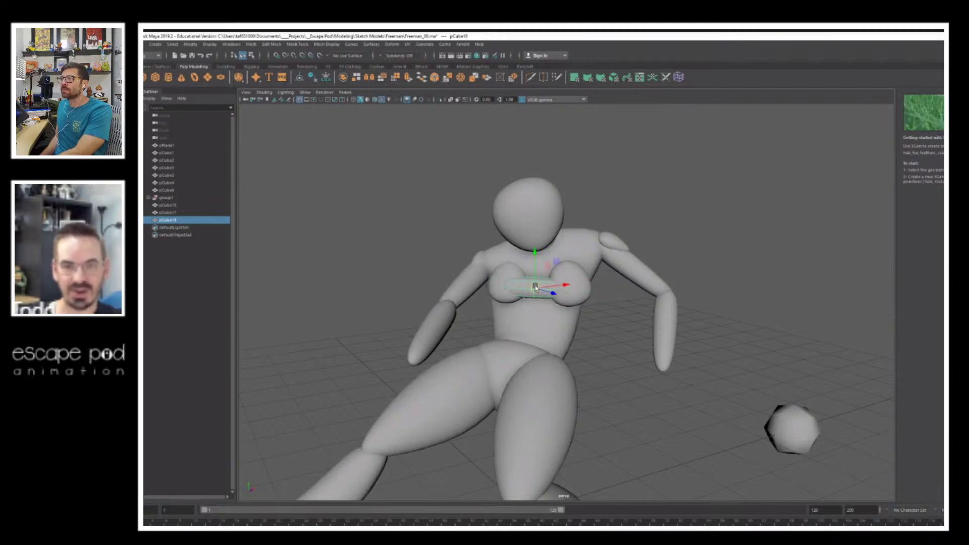
Step: Check the connecting capsule from several angles and center it between the chest forms in wireframe display
alt+drag(631, 269, 577, 270)
alt+middle_drag(365, 208, 530, 193)
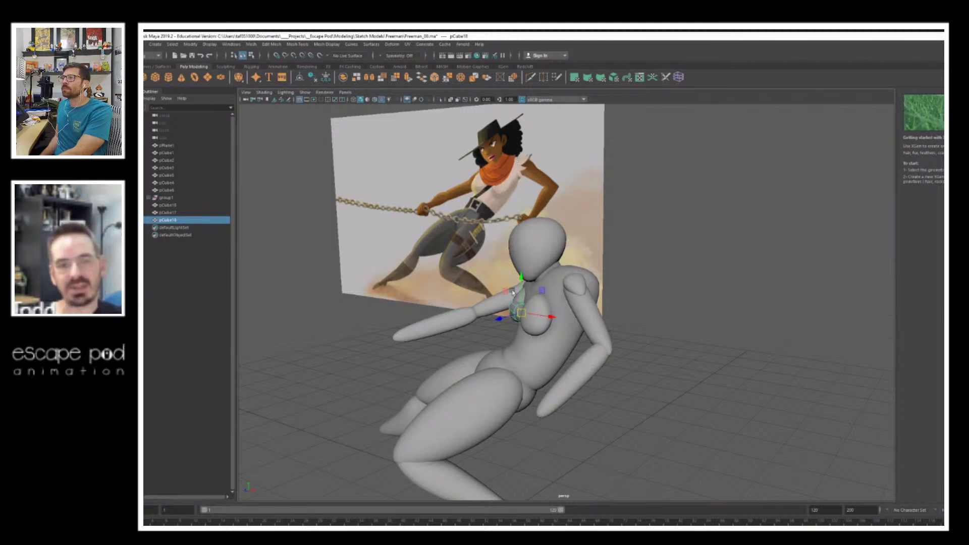
alt+drag(512, 292, 606, 292)
alt+right_drag(606, 292, 647, 296)
alt+drag(647, 296, 662, 309)
alt+right_drag(662, 310, 697, 313)
key(4)
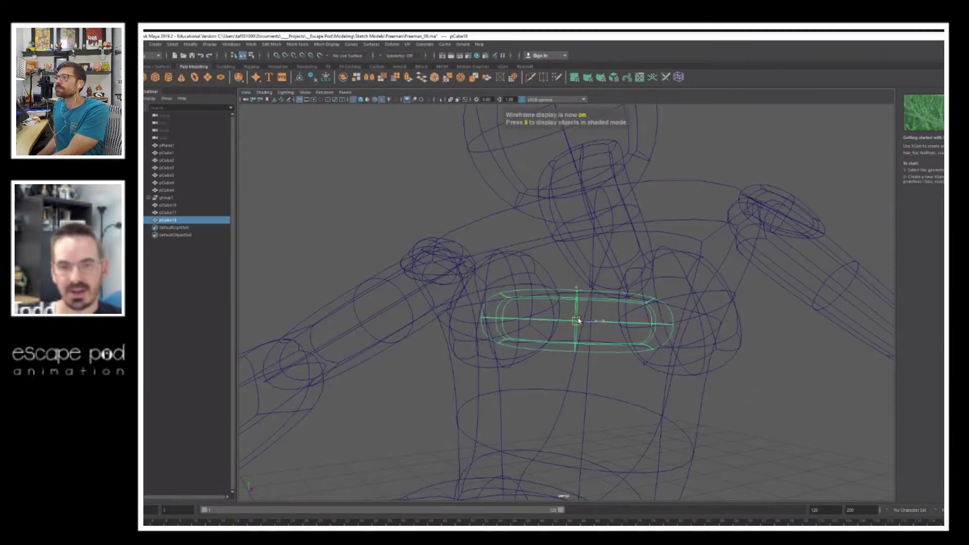
drag(579, 321, 584, 322)
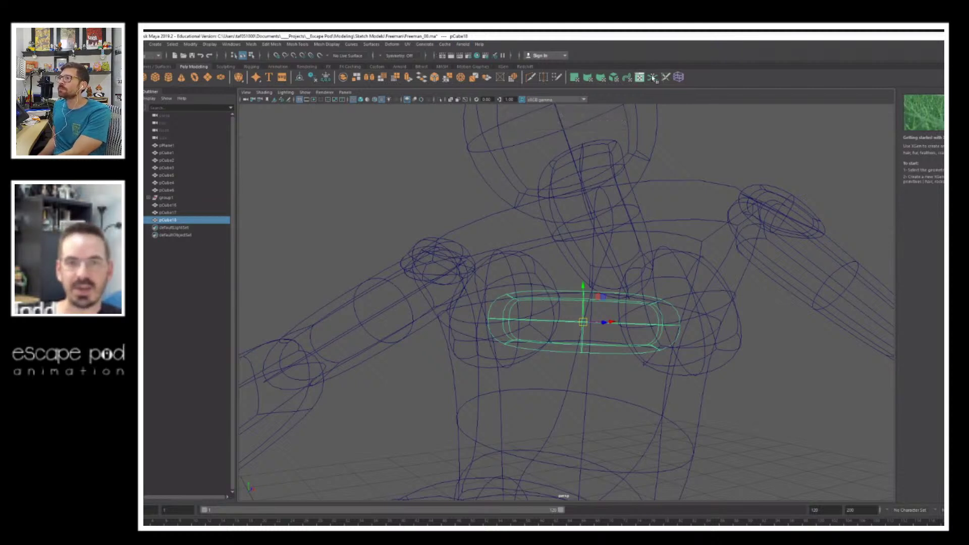
Step: Apply a lattice to the connecting capsule and raise its middle lattice points to arch the form upward
click(679, 78)
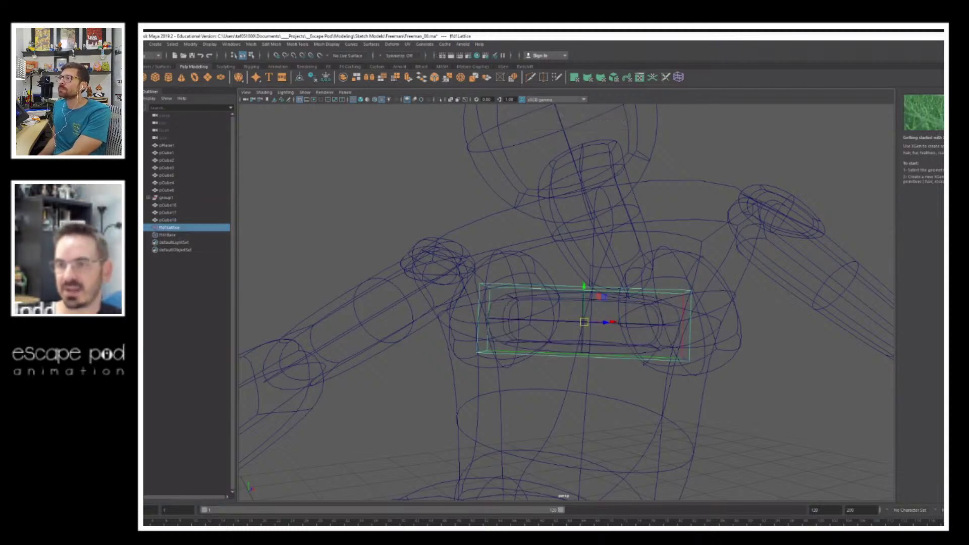
key(ctrl+a)
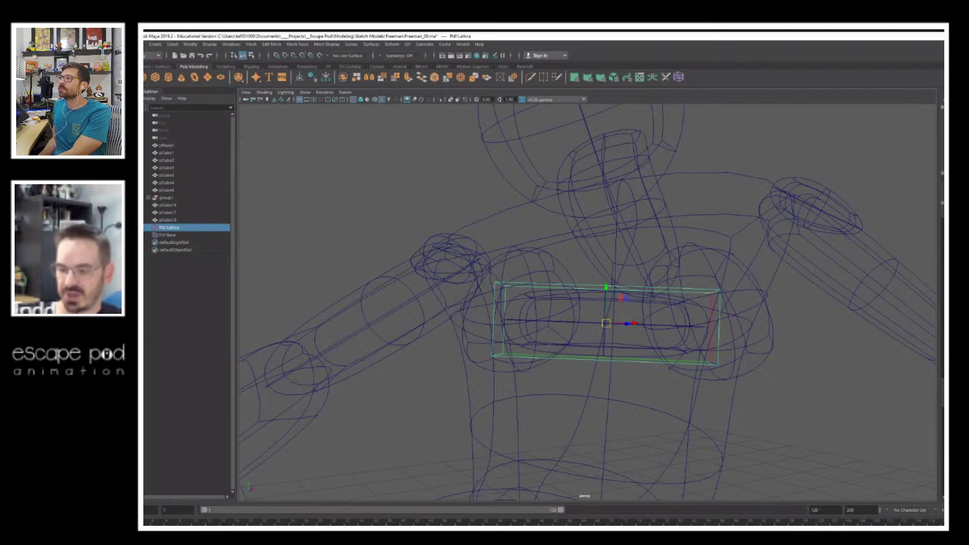
right_drag(848, 345, 838, 324)
drag(556, 230, 652, 424)
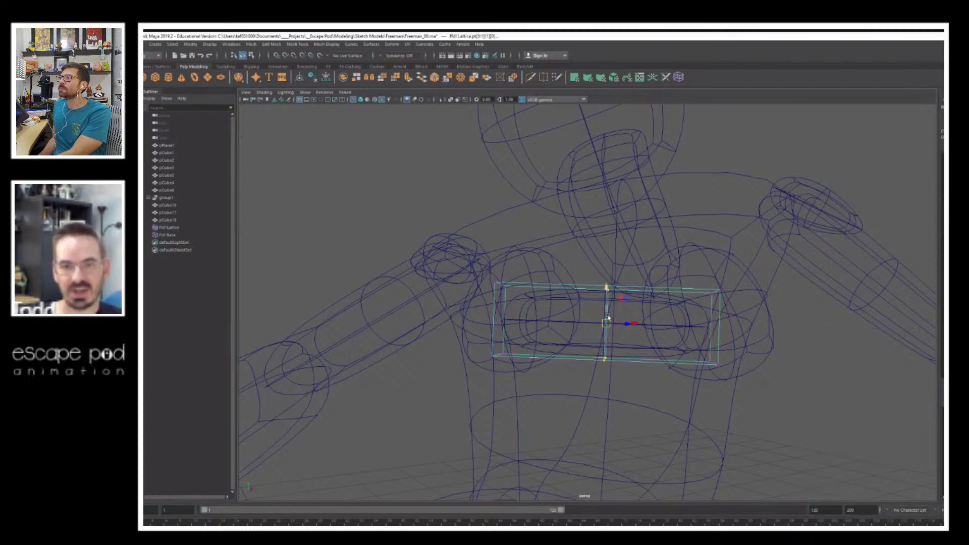
drag(608, 318, 609, 299)
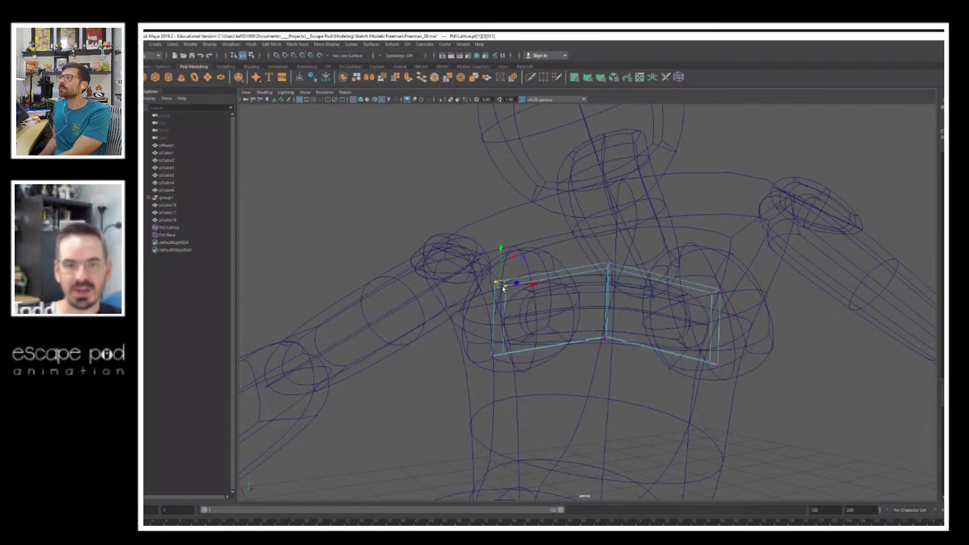
Step: Adjust the lattice's upper points at both ends of the capsule and check its shape in shaded display
drag(503, 287, 495, 318)
click(718, 291)
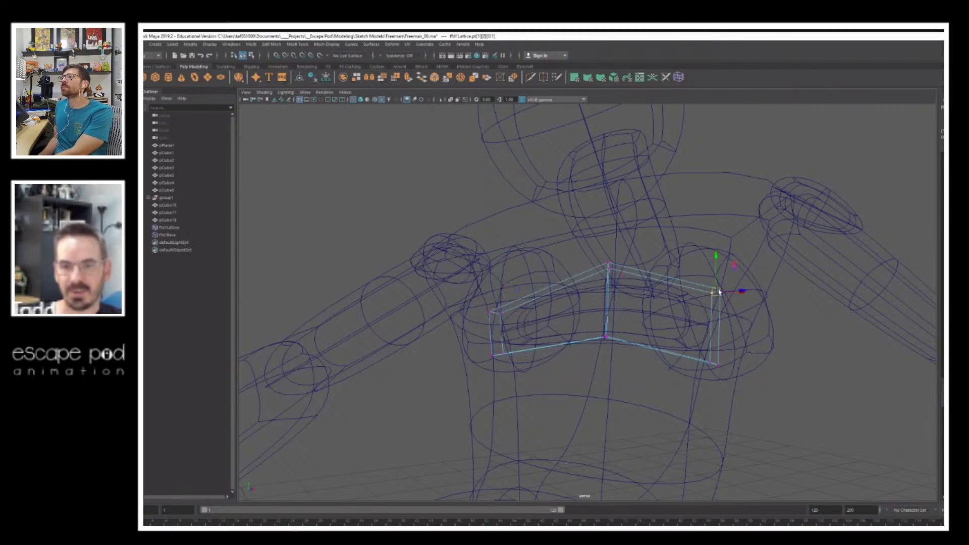
drag(719, 292, 643, 294)
alt+drag(467, 292, 457, 292)
drag(376, 245, 456, 293)
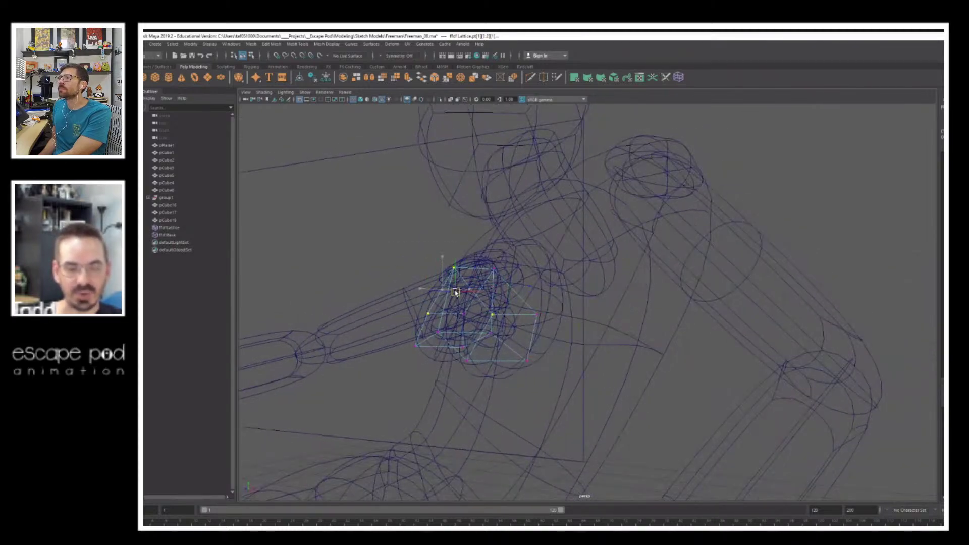
key(5)
mouse_move(515, 320)
alt+mouse_down()
mouse_move(605, 320)
mouse_move(573, 318)
mouse_move(480, 225)
alt+mouse_up()
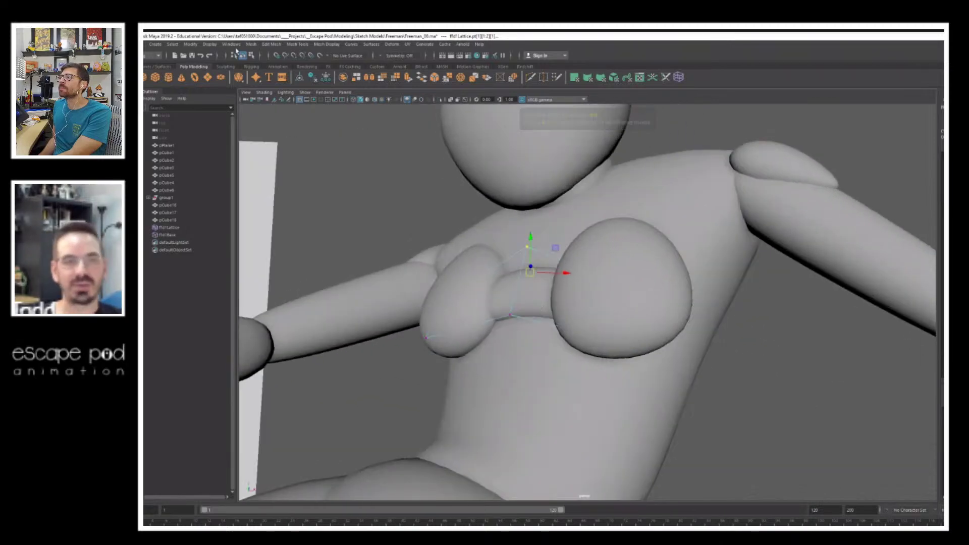
Step: Delete the construction history of the connecting capsule between the chest forms to bake in its lattice shape
click(243, 55)
click(534, 277)
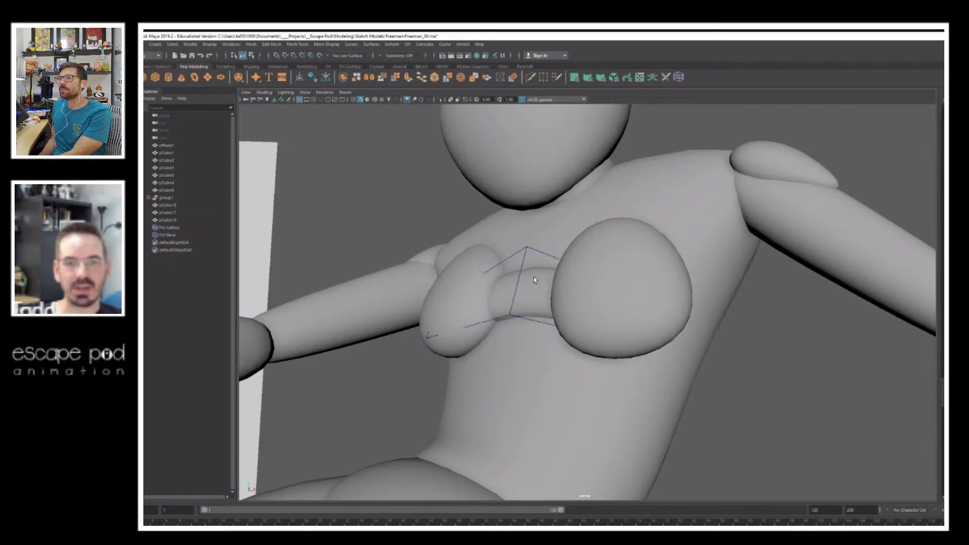
click(149, 44)
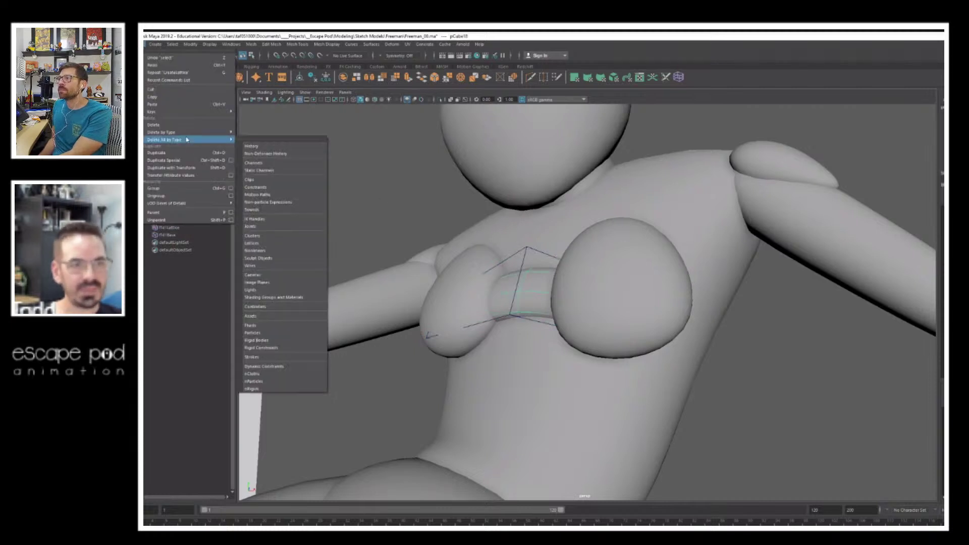
mouse_move(166, 132)
click(263, 139)
click(368, 164)
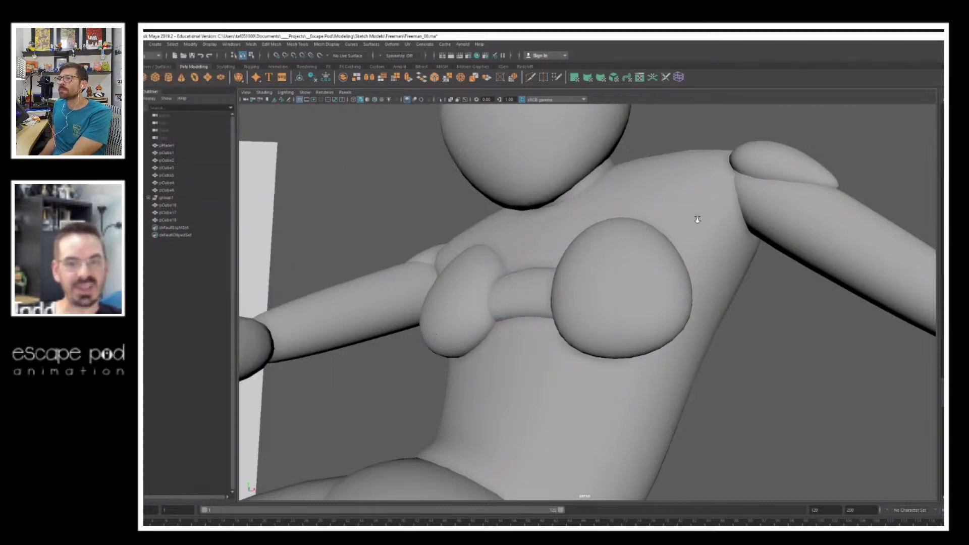
Step: Duplicate the spare low-poly sphere on the floor and raise the copy to the height of the figure's torso
alt+right_drag(697, 219, 585, 225)
alt+drag(584, 225, 502, 232)
key(6)
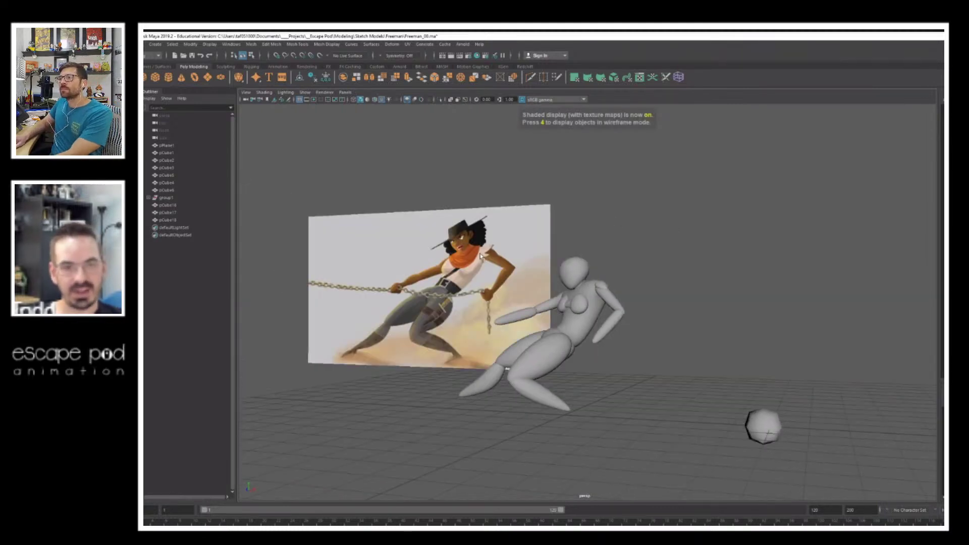
click(775, 425)
key(f)
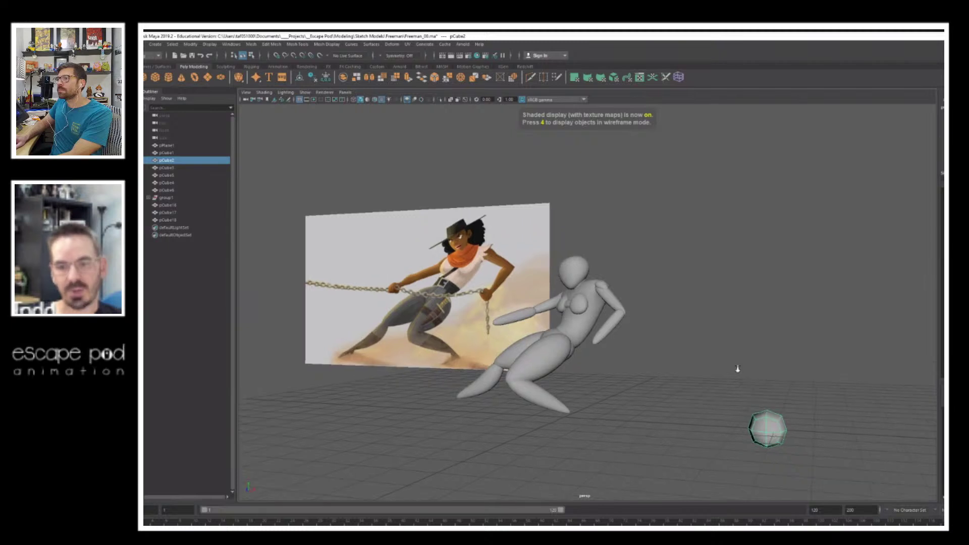
alt+drag(644, 249, 682, 306)
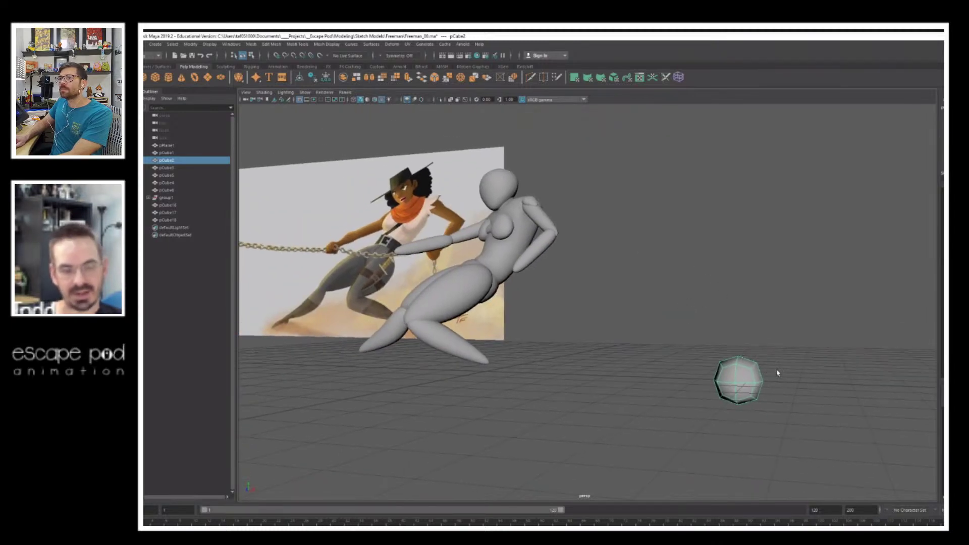
key(ctrl+d)
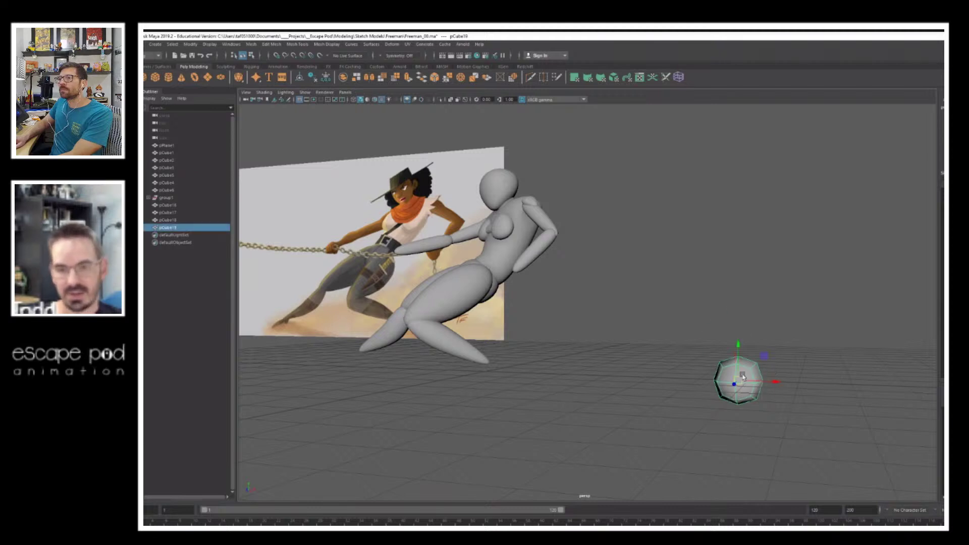
drag(742, 377, 600, 219)
Step: Move the duplicated sphere in depth so that it lines up with the figure's upper chest
alt+right_drag(600, 219, 629, 291)
alt+middle_drag(629, 292, 699, 381)
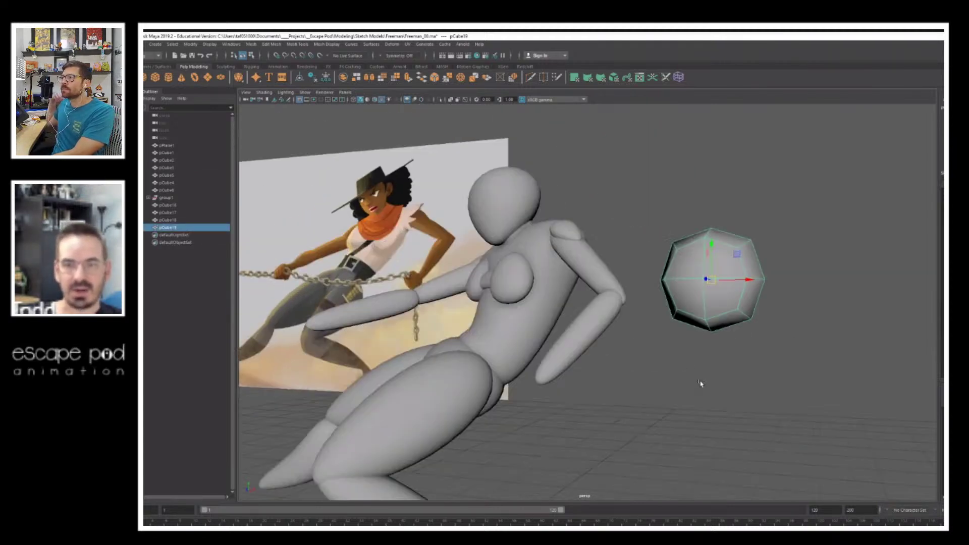
alt+right_drag(700, 383, 614, 327)
alt+drag(614, 327, 681, 286)
alt+drag(718, 252, 616, 259)
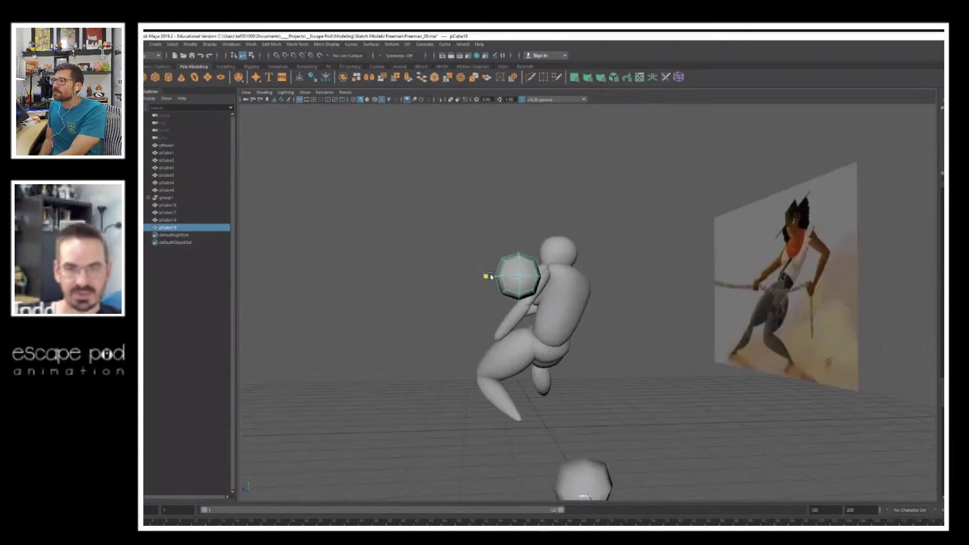
drag(491, 277, 567, 282)
Step: Rotate the duplicated sphere and flatten it into a wide form between the head and the chest forms
key(e)
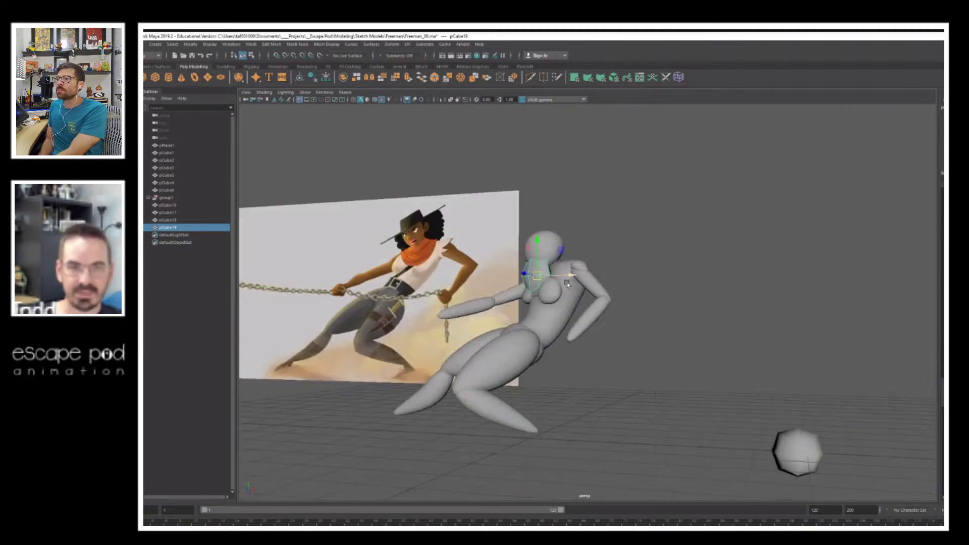
alt+right_drag(568, 283, 695, 333)
mouse_move(565, 276)
alt+mouse_down()
mouse_move(493, 268)
mouse_move(457, 272)
mouse_move(452, 289)
mouse_move(598, 256)
mouse_move(577, 257)
mouse_move(598, 282)
mouse_move(584, 280)
mouse_move(600, 282)
mouse_move(559, 262)
mouse_move(507, 306)
mouse_move(564, 265)
mouse_move(467, 277)
alt+mouse_up()
key(e)
key(r)
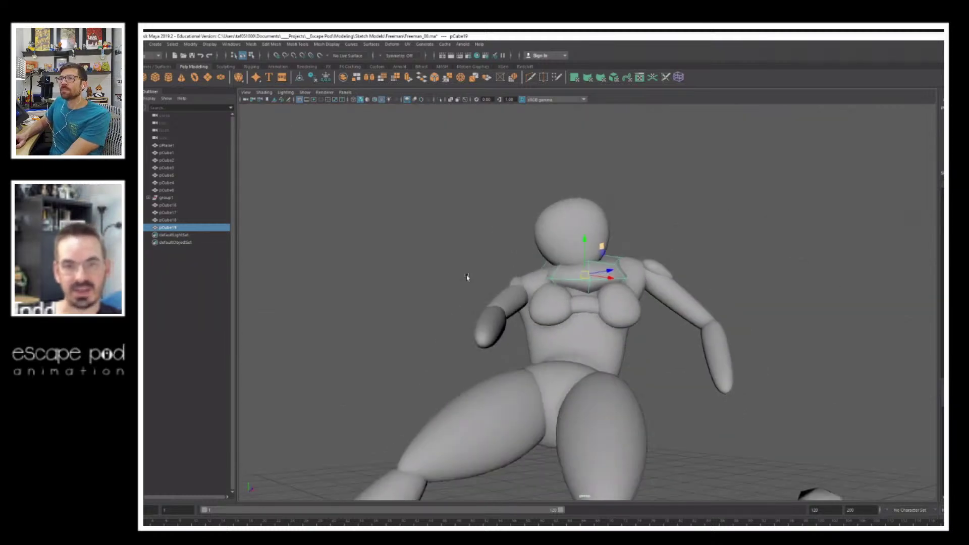
Step: Tilt and reposition the flattened form at the base of the neck to follow the slope of the shoulders
scroll(485, 279, down, 5)
key(6)
alt+drag(630, 253, 578, 273)
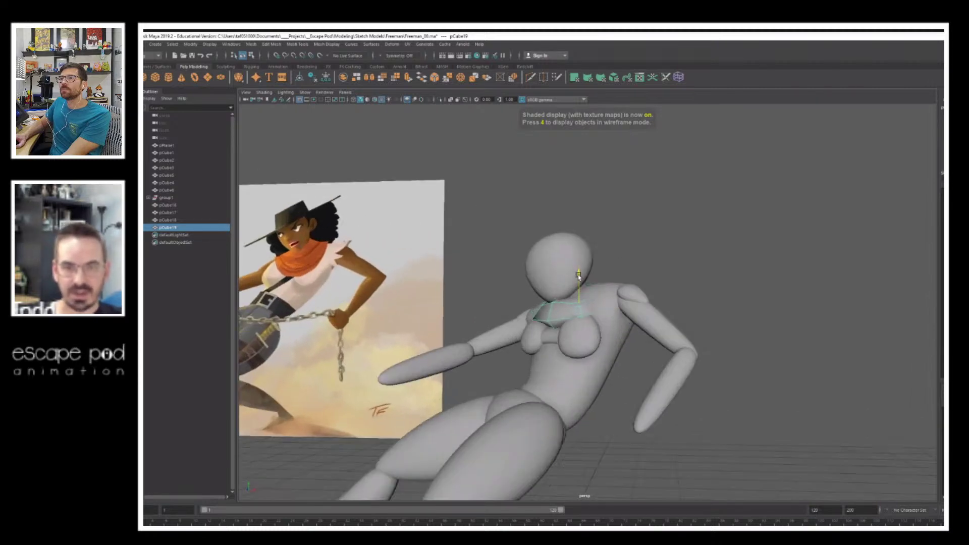
key(e)
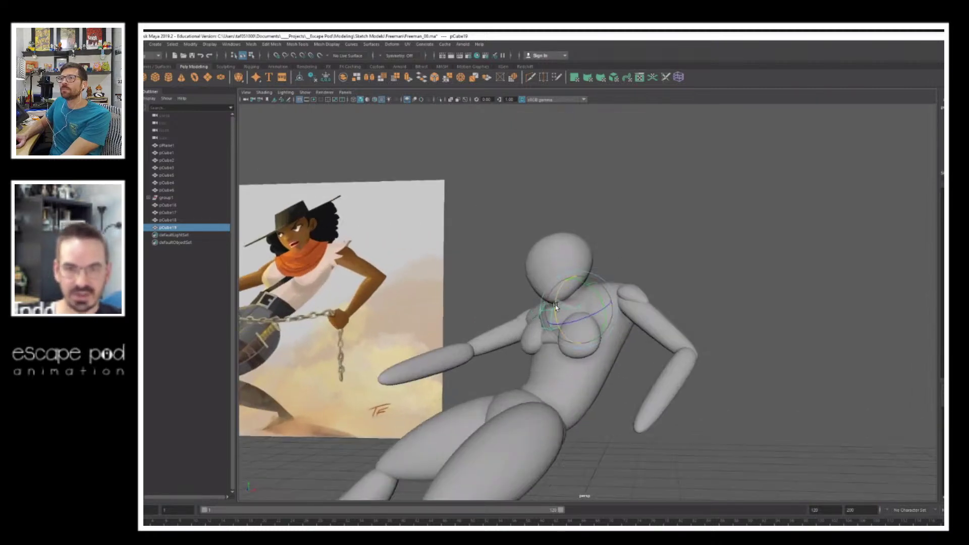
key(w)
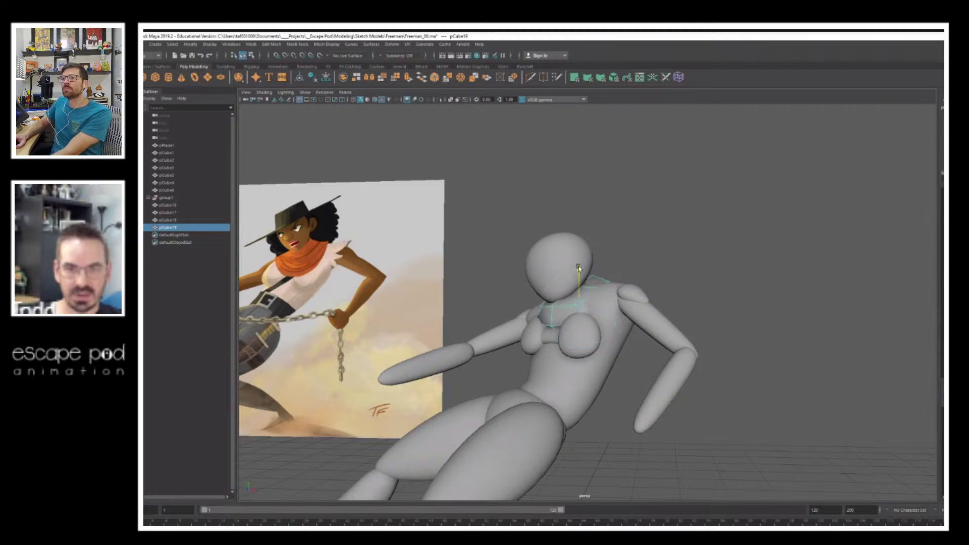
alt+drag(617, 273, 545, 238)
Step: Isolate the upper-chest form, turn on its smooth preview and bring the rest of the figure back
click(541, 234)
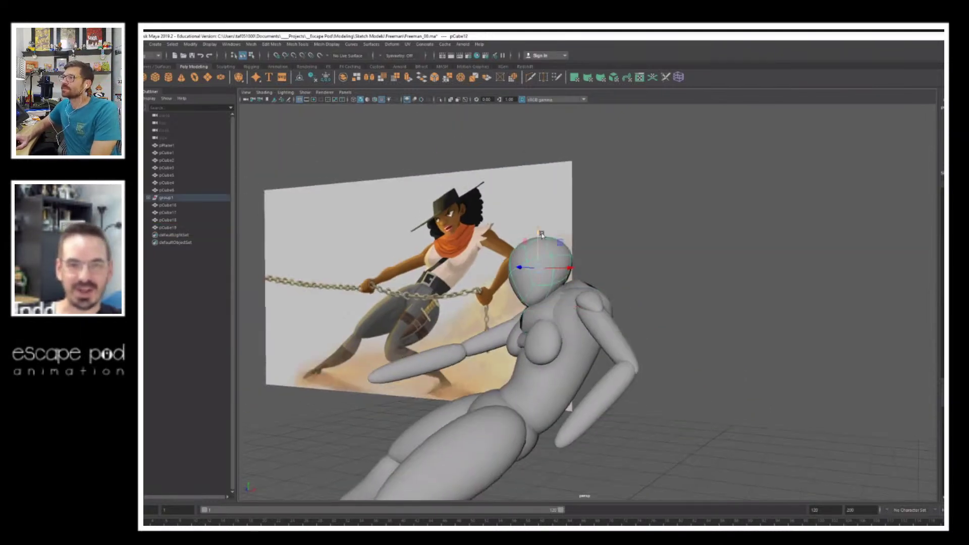
alt+drag(665, 271, 601, 276)
click(581, 315)
key(alt+h)
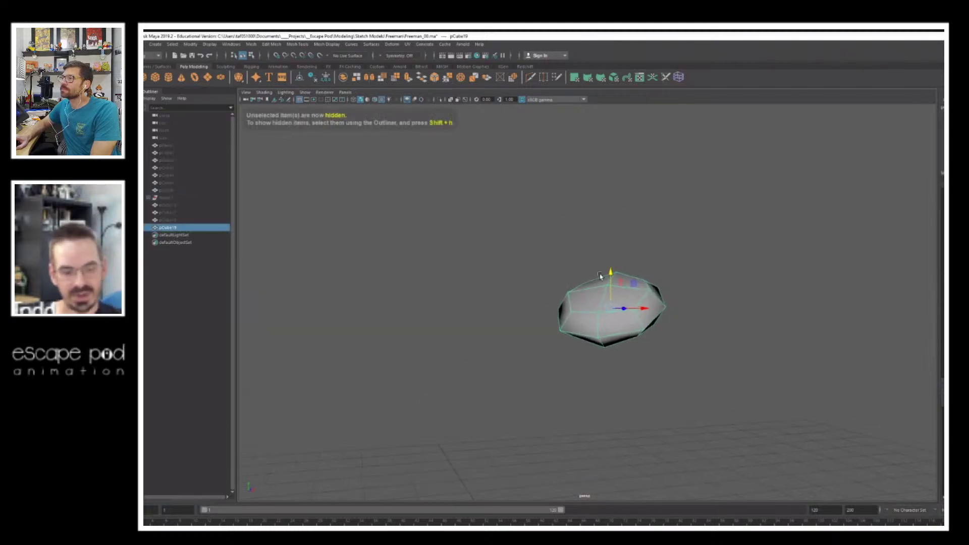
key(3)
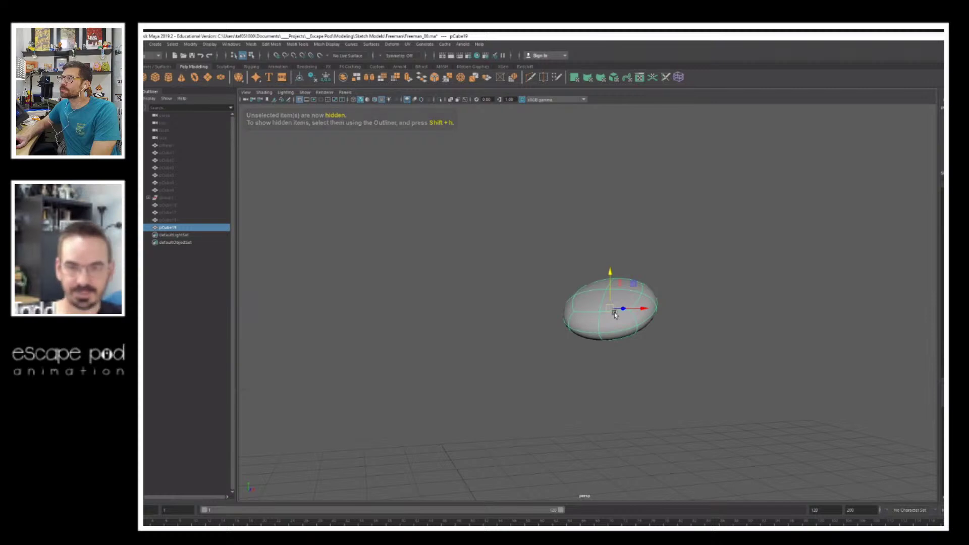
key(shift+h)
Step: Select the upper-chest form's two outer edges on the figure's left side and adjust them toward that shoulder
key(4)
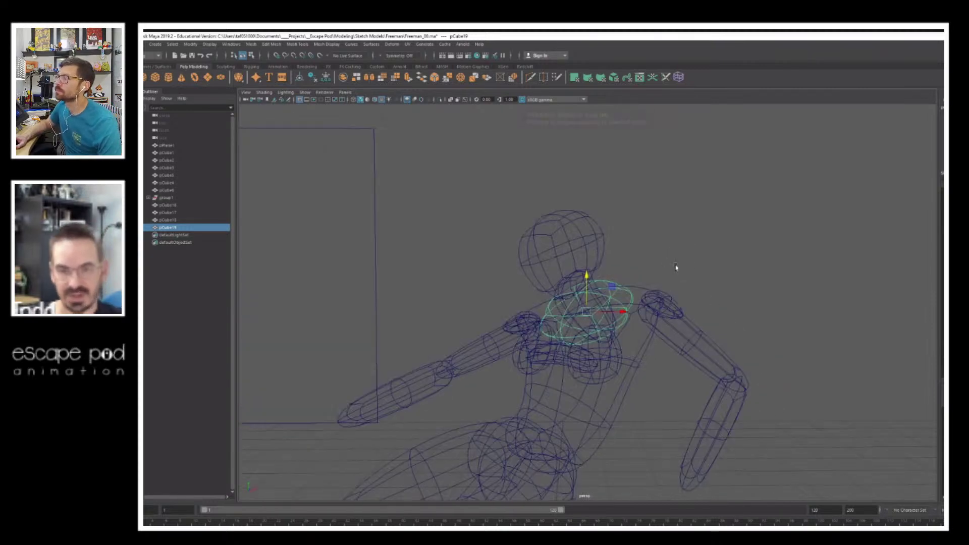
right_drag(677, 271, 610, 303)
click(627, 318)
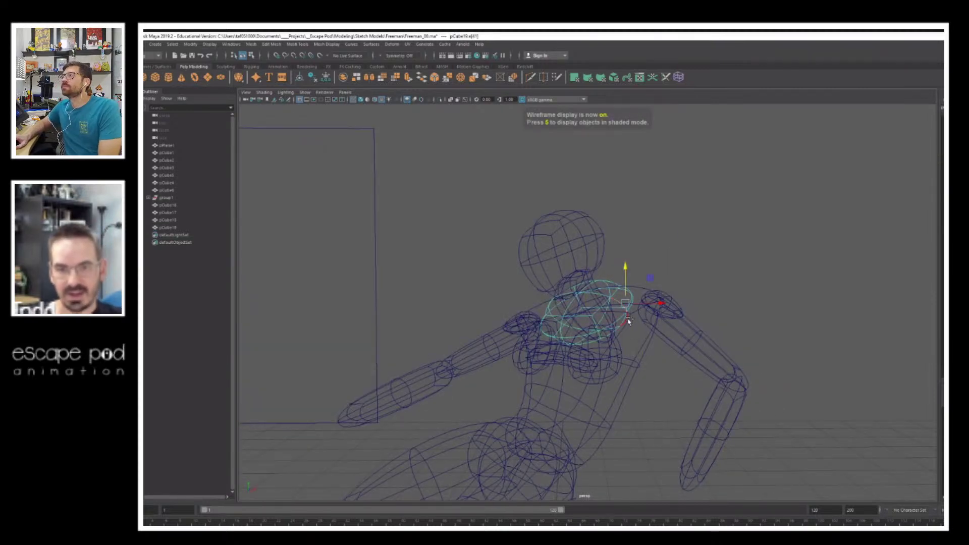
shift+click(631, 312)
alt+drag(644, 316, 667, 316)
key(5)
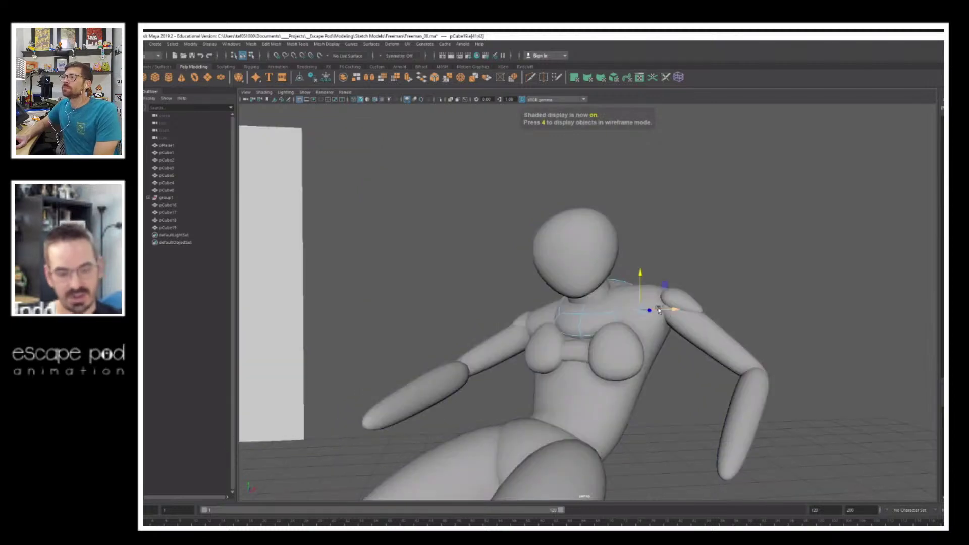
key(6)
alt+right_drag(659, 310, 544, 310)
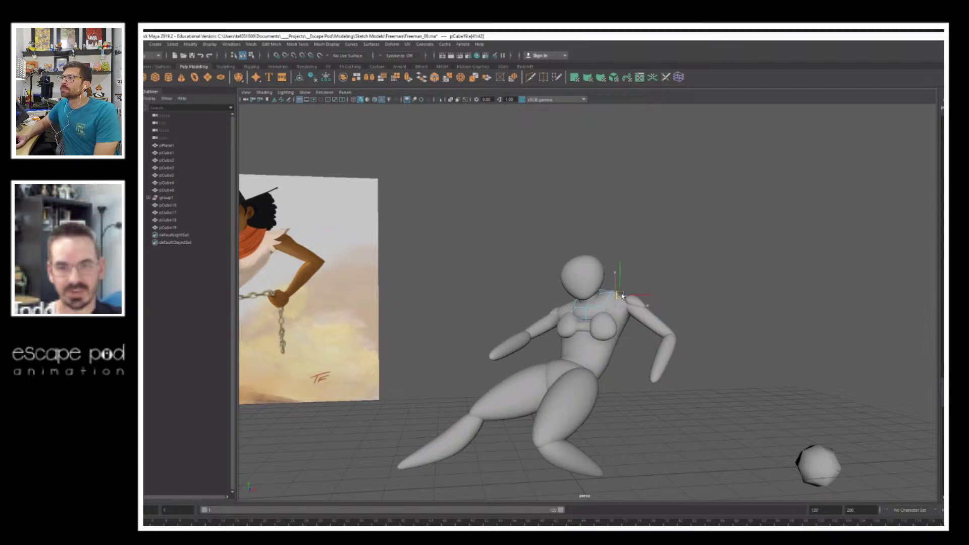
alt+drag(549, 303, 581, 302)
alt+right_drag(581, 302, 636, 301)
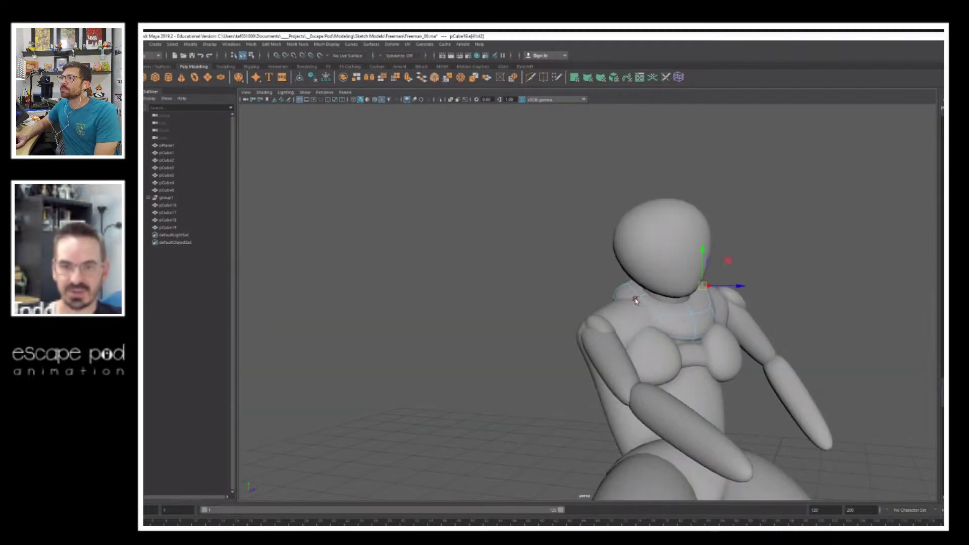
Step: Select the upper-chest form's outer edges on the figure's right side and move them out toward that shoulder
alt+drag(636, 301, 613, 323)
key(4)
alt+right_drag(558, 296, 675, 331)
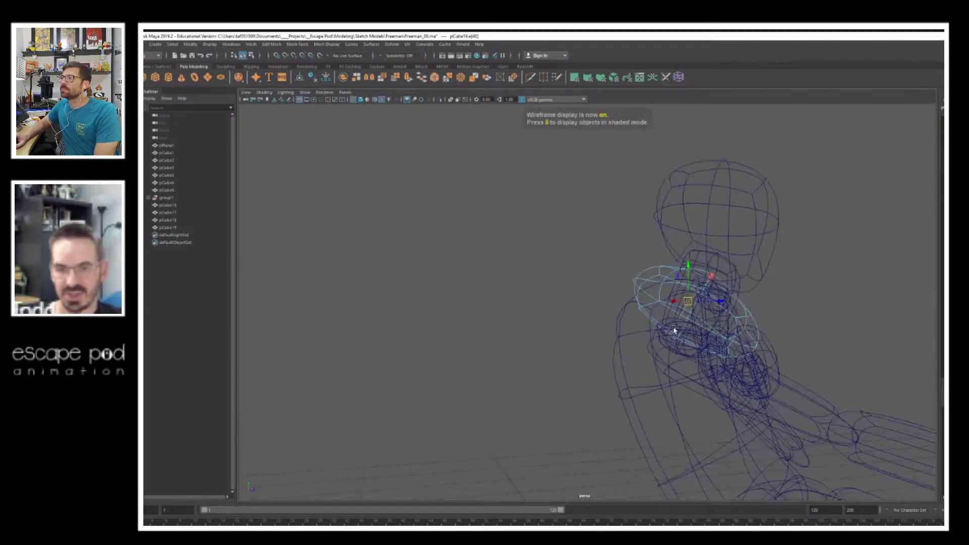
mouse_move(675, 331)
alt+mouse_down()
mouse_move(681, 319)
mouse_move(662, 301)
alt+mouse_up()
key(5)
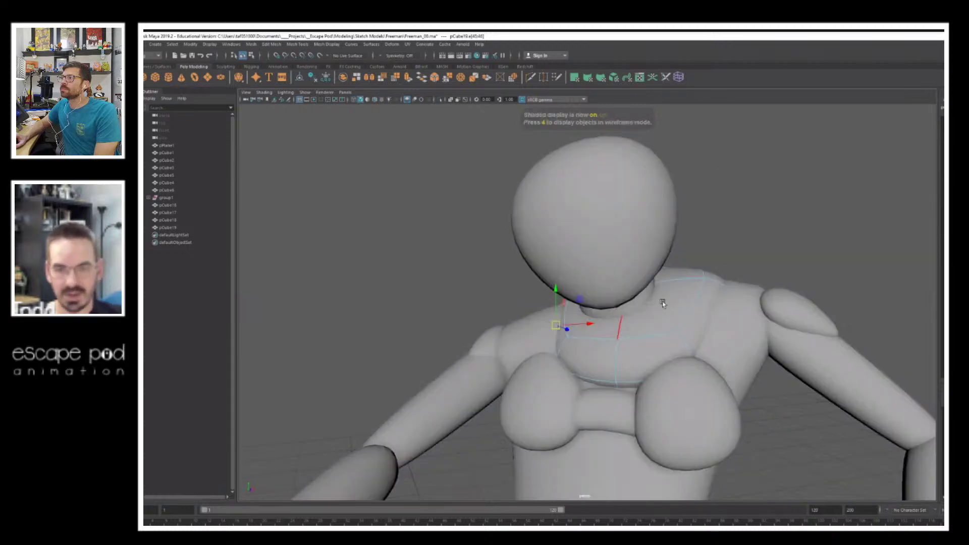
alt+right_drag(662, 301, 577, 320)
alt+drag(578, 320, 526, 294)
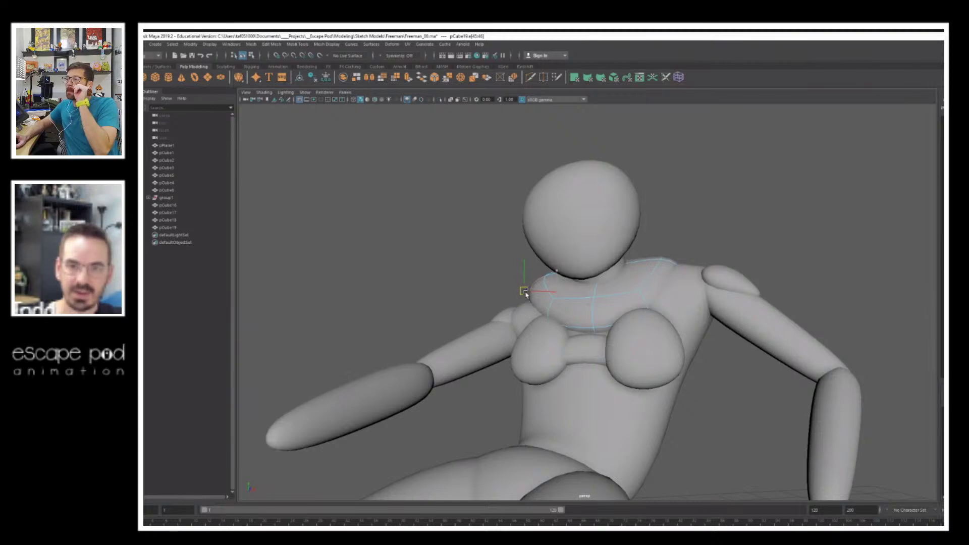
alt+right_drag(713, 285, 606, 293)
mouse_move(606, 293)
alt+mouse_down()
mouse_move(515, 301)
mouse_move(562, 318)
alt+mouse_up()
key(6)
Step: Pull the upper-chest form's lower front edge forward and down between the chest forms, and return to object selection
alt+right_drag(580, 329, 635, 359)
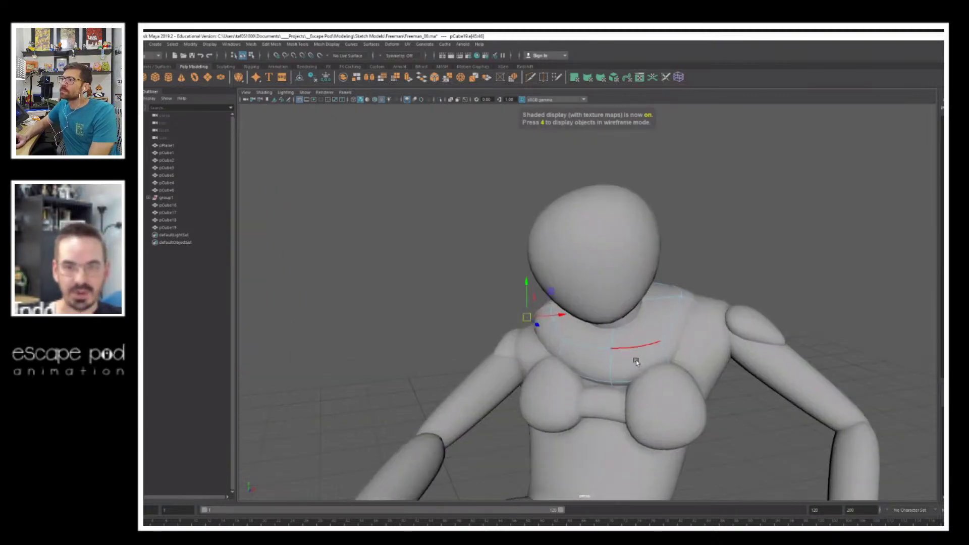
click(614, 387)
alt+drag(635, 360, 480, 382)
alt+middle_drag(507, 323, 575, 308)
drag(550, 368, 535, 385)
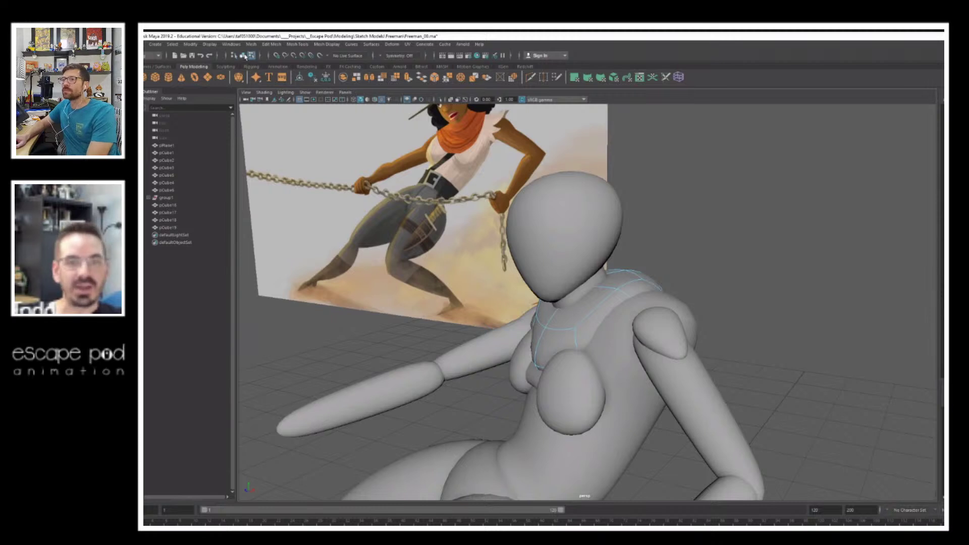
click(242, 55)
Step: Isolate the upper-chest form, select its four top faces and adjust them against the whole figure
alt+drag(517, 262, 682, 306)
key(alt+h)
right_drag(658, 284, 659, 305)
click(684, 281)
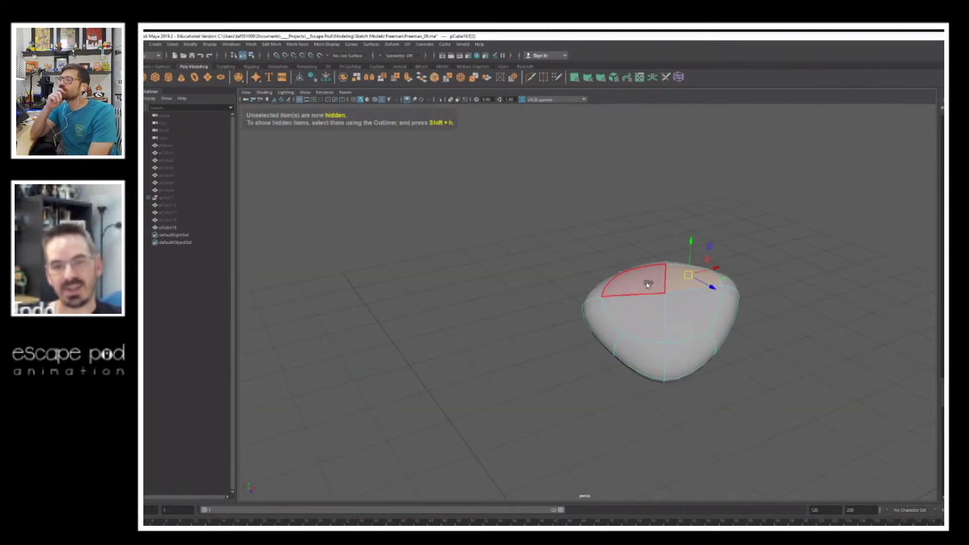
shift+click(647, 283)
shift+click(691, 305)
shift+click(650, 306)
alt+drag(722, 302, 672, 284)
drag(598, 305, 553, 308)
key(ctrl+1)
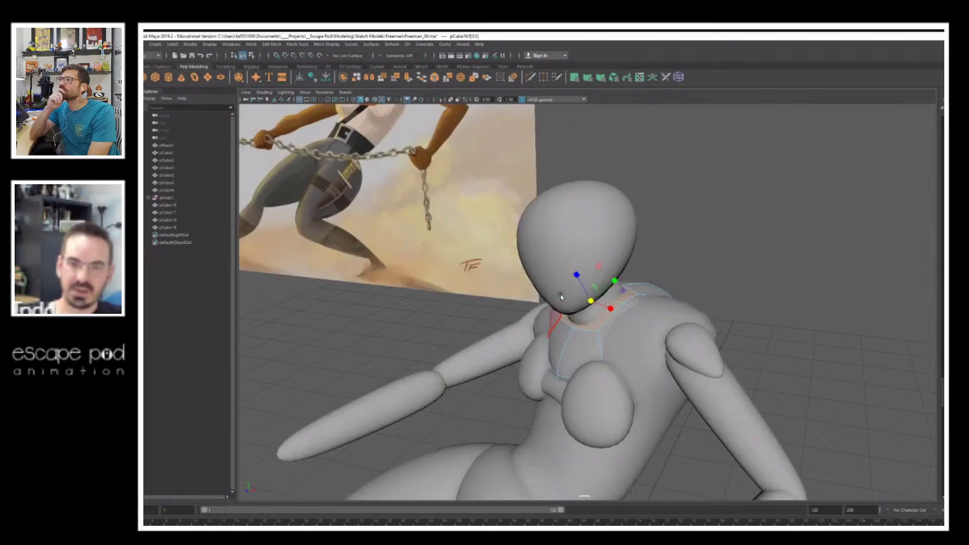
Step: Extrude the four selected top faces around the neck, resize them and return to object selection
alt+drag(599, 245, 624, 262)
key(ctrl+e)
key(r)
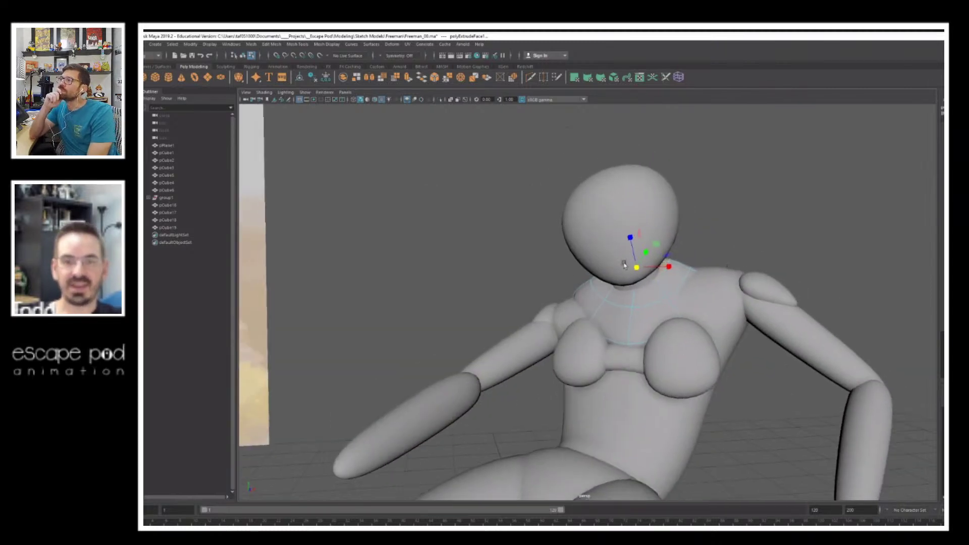
alt+right_drag(625, 262, 555, 262)
click(242, 56)
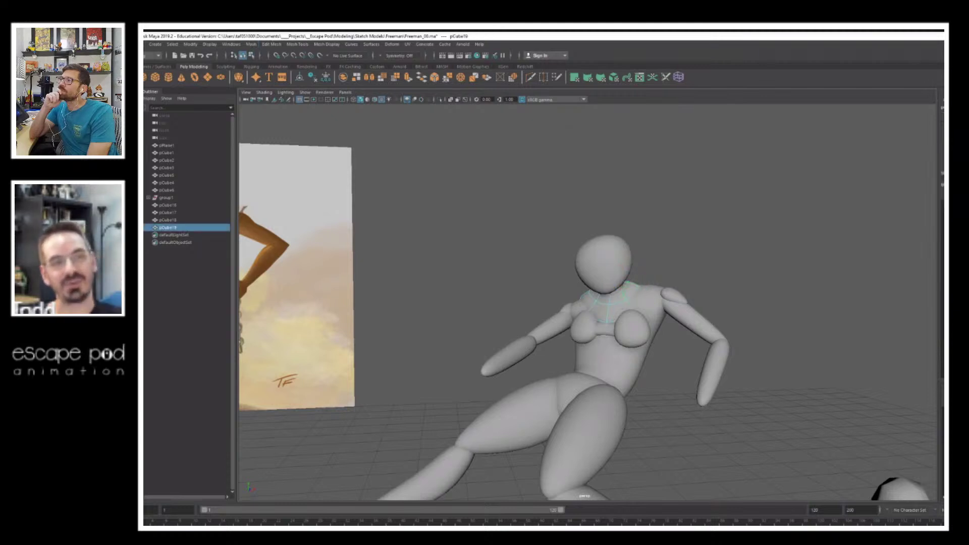
scroll(573, 288, up, 6)
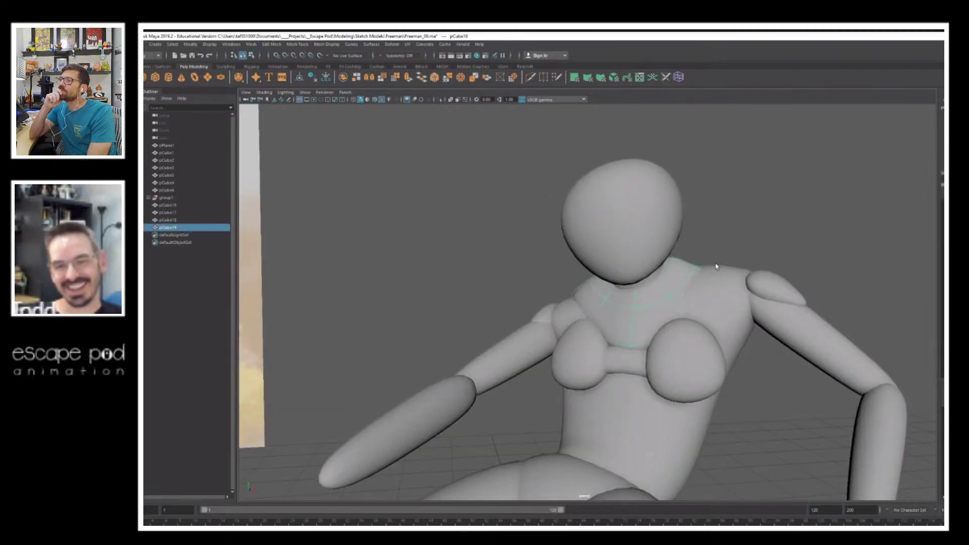
Step: Isolate the upper-chest form, insert an edge loop and scale the selected edges
alt+drag(716, 266, 542, 253)
key(alt+h)
shift+right_drag(542, 253, 525, 262)
drag(522, 242, 521, 240)
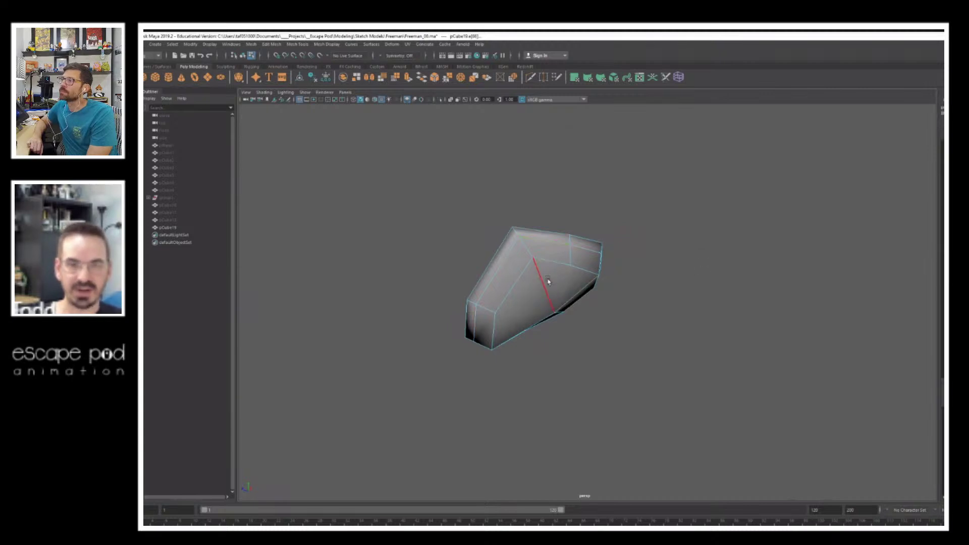
key(r)
drag(539, 298, 703, 264)
Step: Smooth the upper-chest form, show the whole figure and raise the form's outer shoulder vertex
click(666, 308)
key(3)
key(ctrl+shift+h)
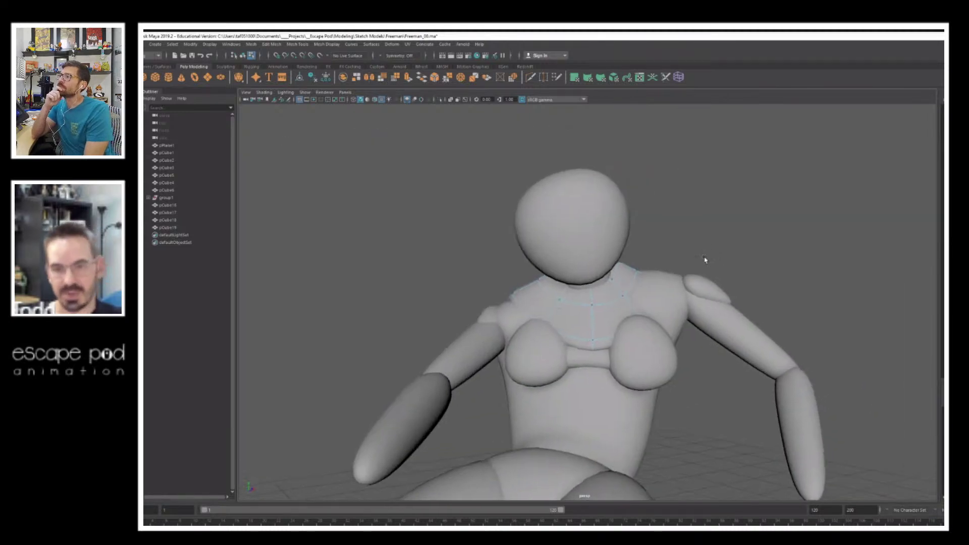
key(4)
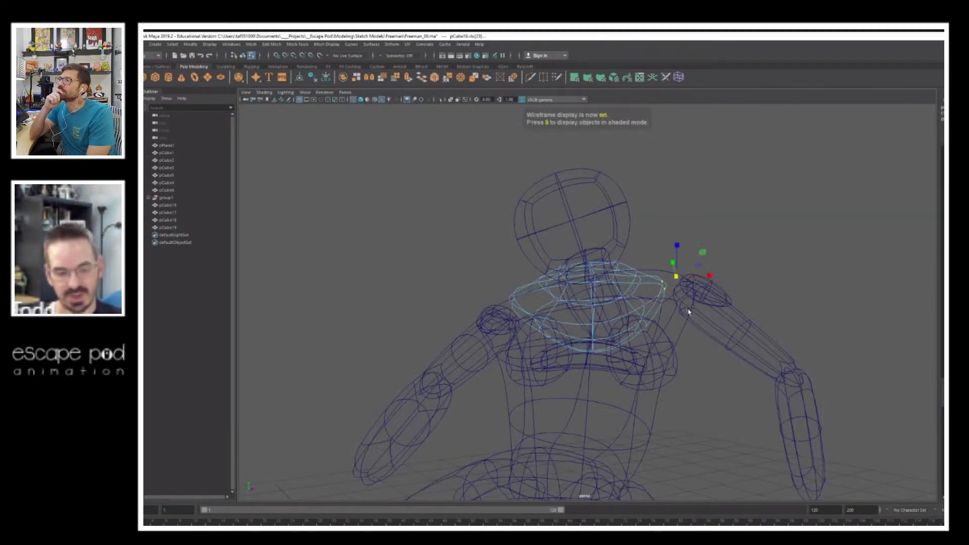
key(w)
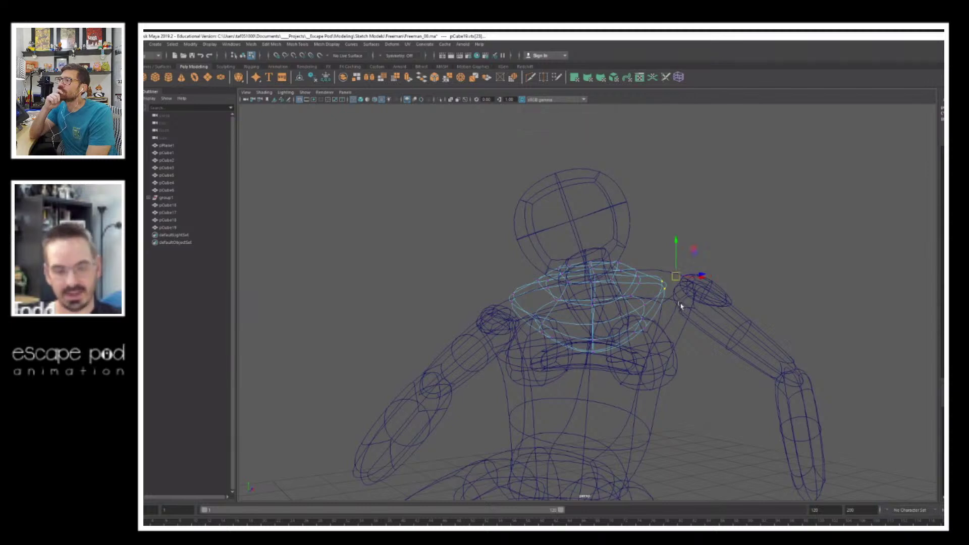
key(5)
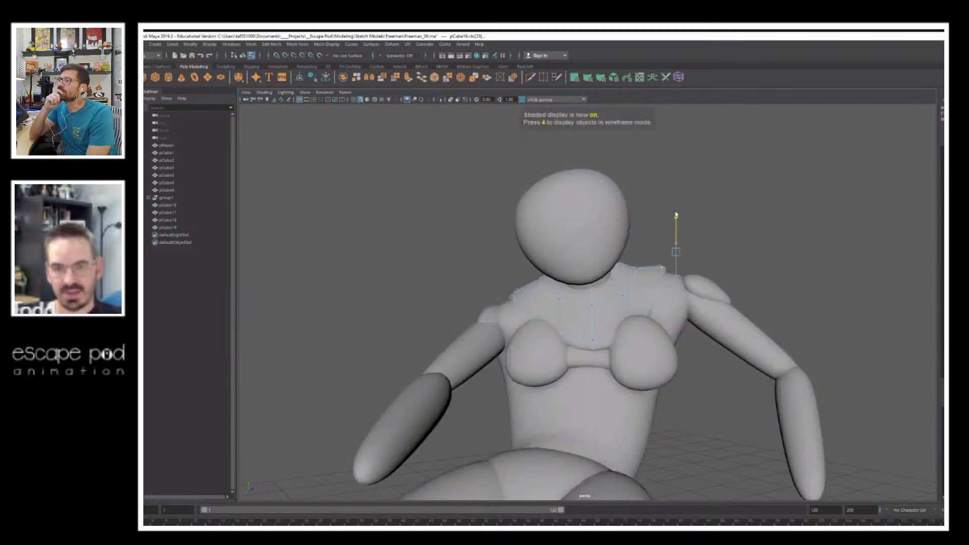
alt+drag(669, 256, 605, 242)
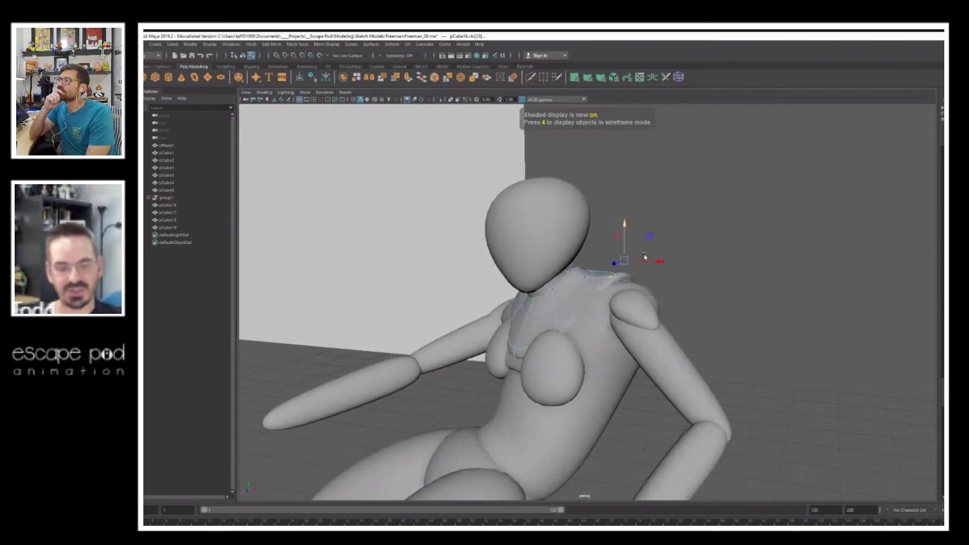
key(6)
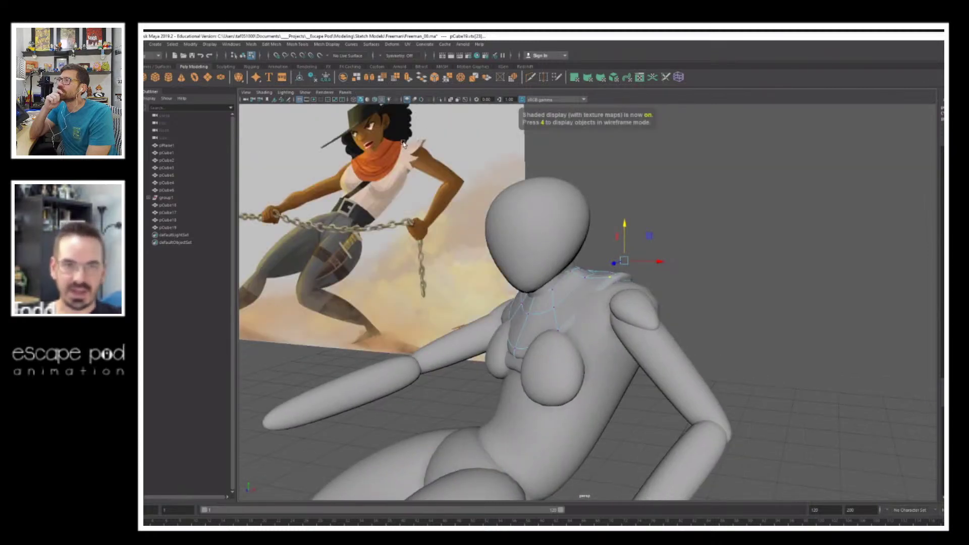
Step: Move the upper-chest form's lower front vertices above the chest forms to follow the reference's neckline
alt+drag(571, 207, 636, 354)
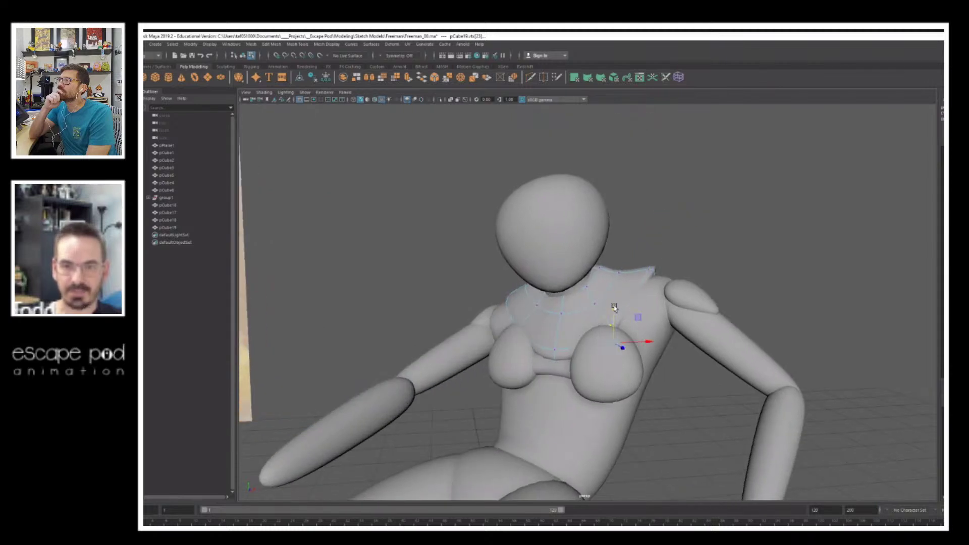
drag(614, 307, 657, 331)
alt+right_drag(658, 331, 454, 297)
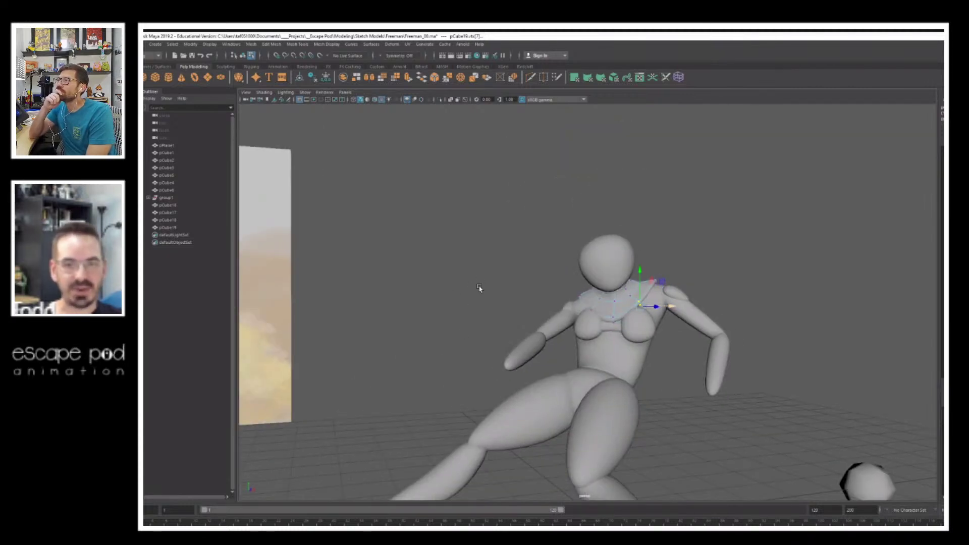
alt+middle_drag(479, 288, 617, 316)
alt+drag(617, 316, 573, 310)
alt+drag(731, 325, 806, 350)
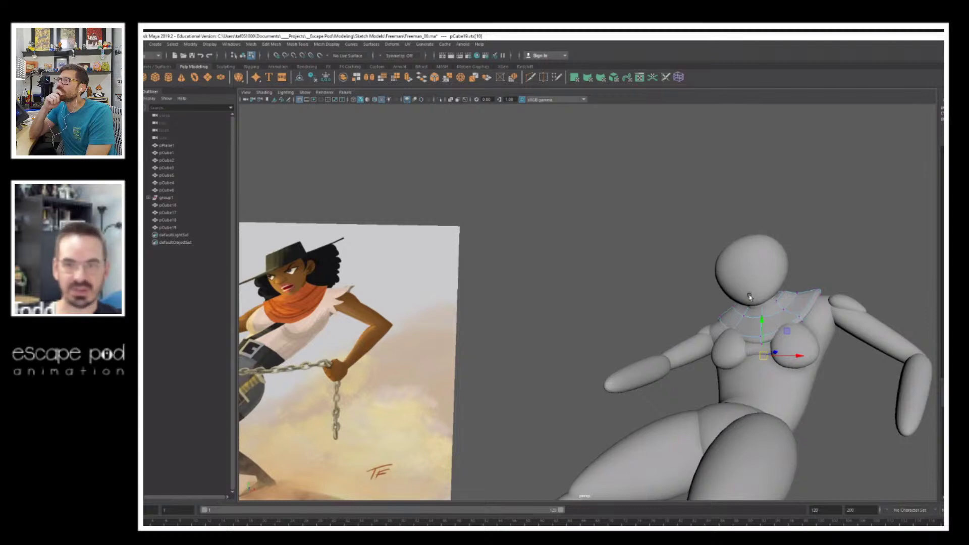
Step: Adjust the upper-chest form's opposite shoulder corner and the vertices on its upper edge beside the neck
alt+drag(749, 297, 600, 307)
alt+drag(712, 298, 675, 291)
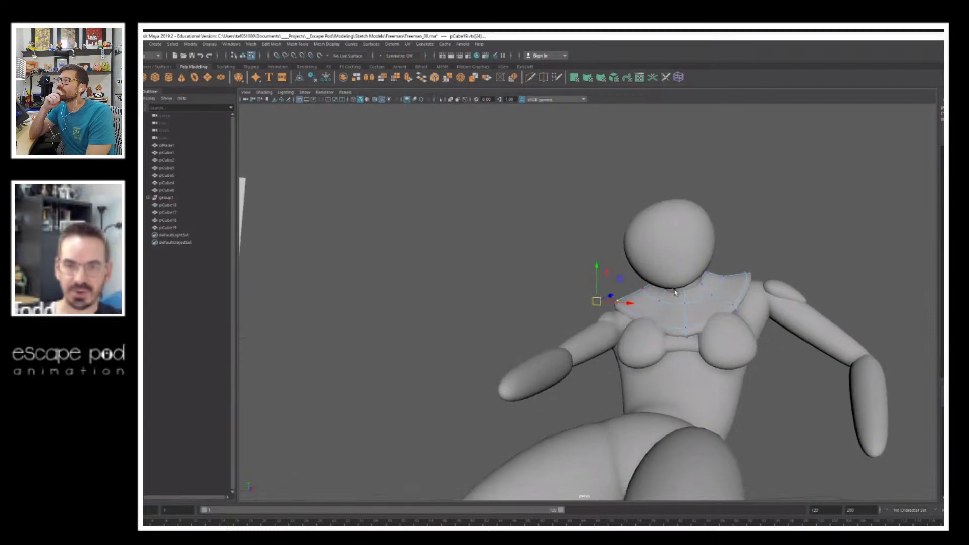
click(643, 291)
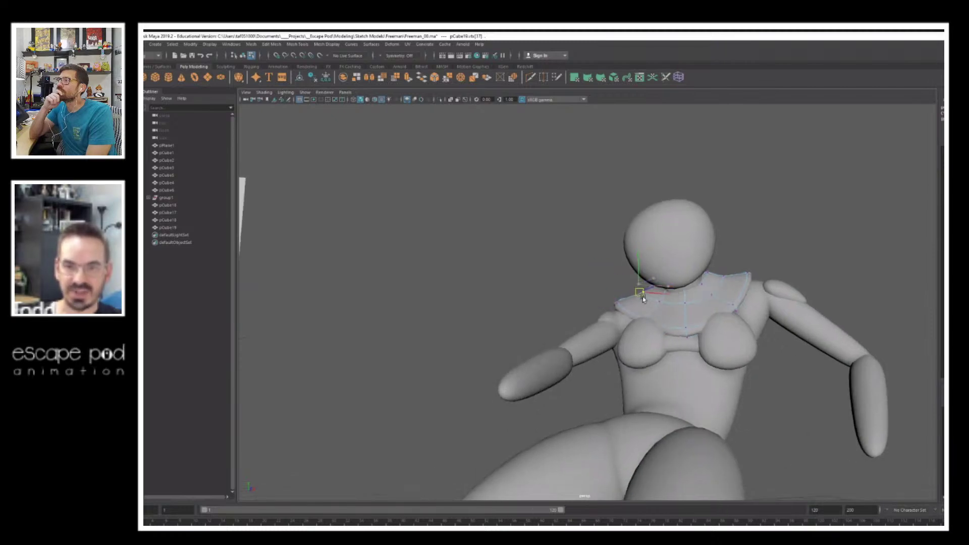
click(726, 277)
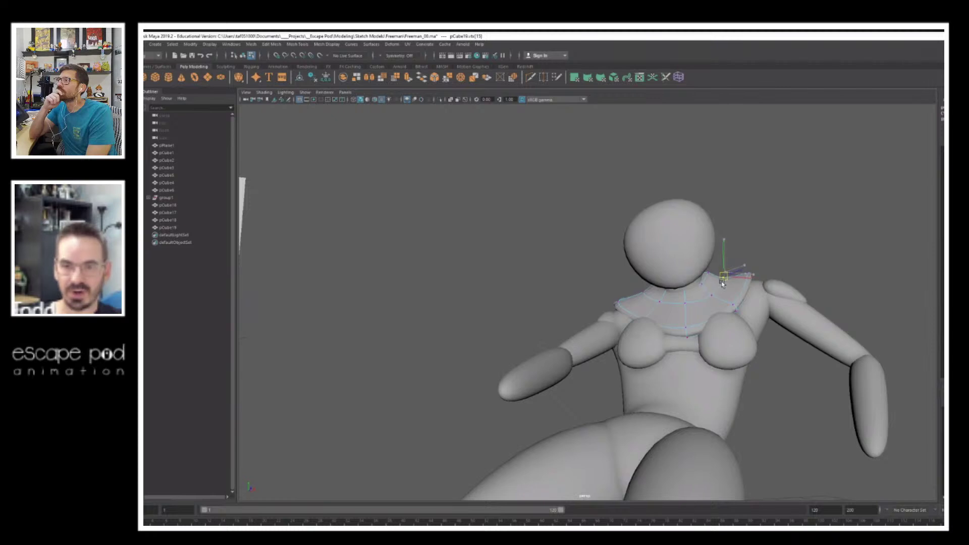
alt+drag(682, 287, 738, 302)
key(4)
right_drag(739, 302, 740, 323)
click(736, 308)
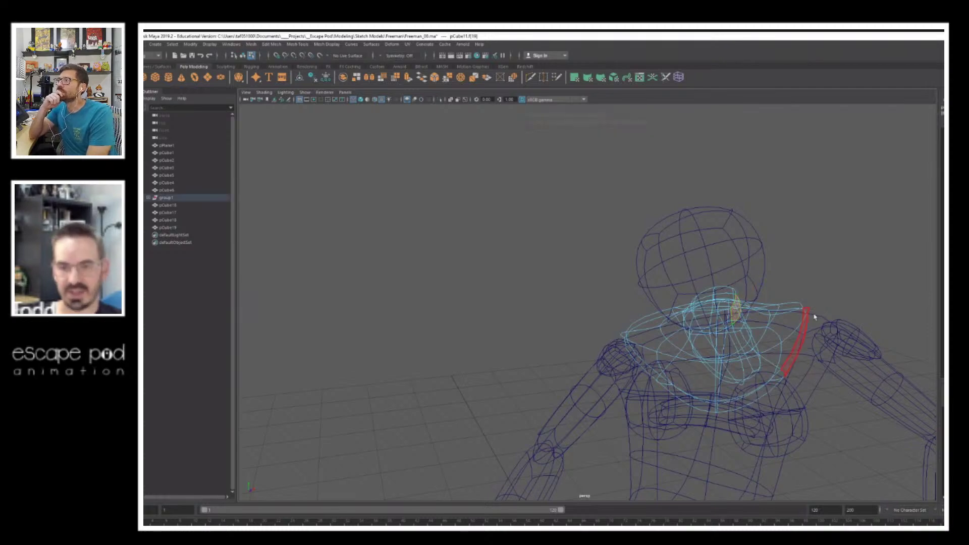
alt+drag(761, 294, 748, 263)
click(243, 55)
click(342, 133)
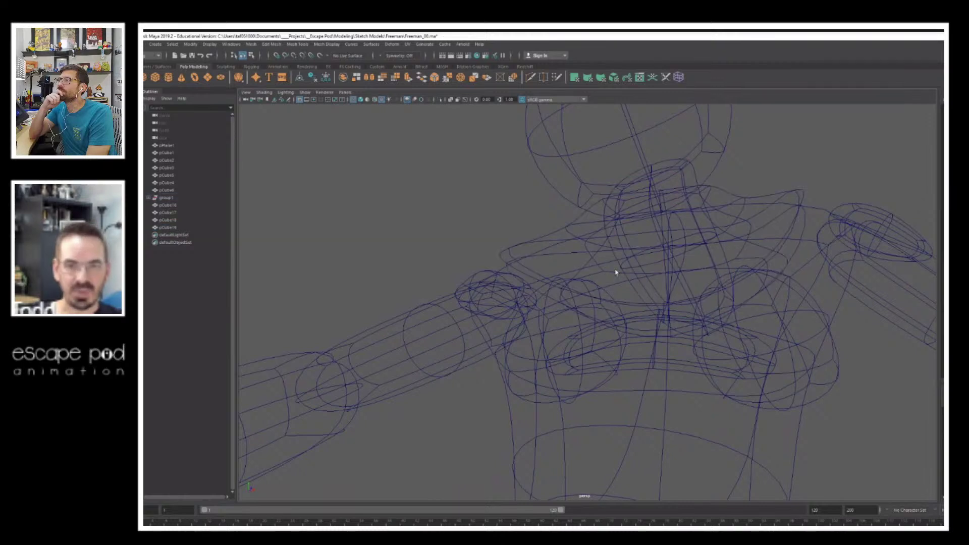
Step: Isolate the upper-chest form and select the four faces of its neck opening
click(579, 234)
key(alt+h)
key(f)
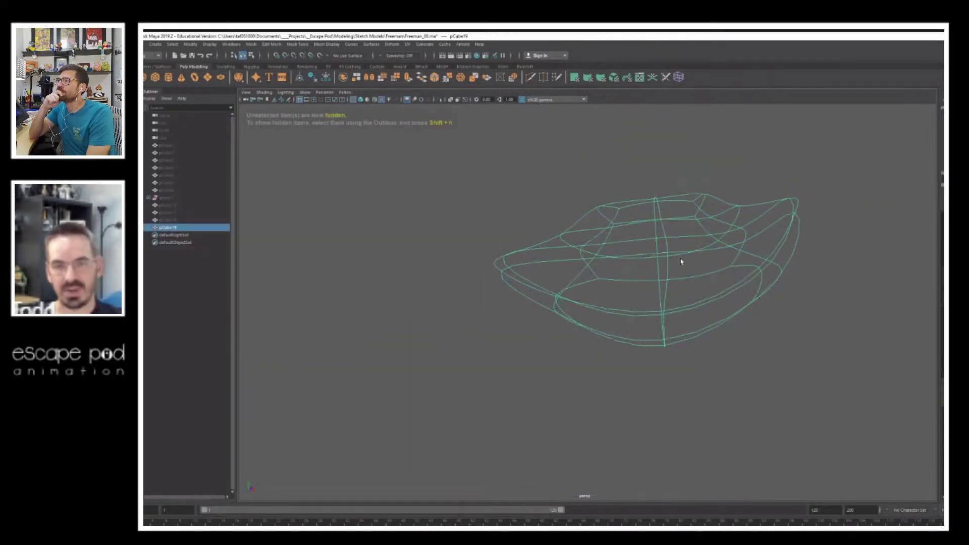
alt+drag(669, 223, 672, 231)
right_drag(671, 231, 672, 250)
click(685, 252)
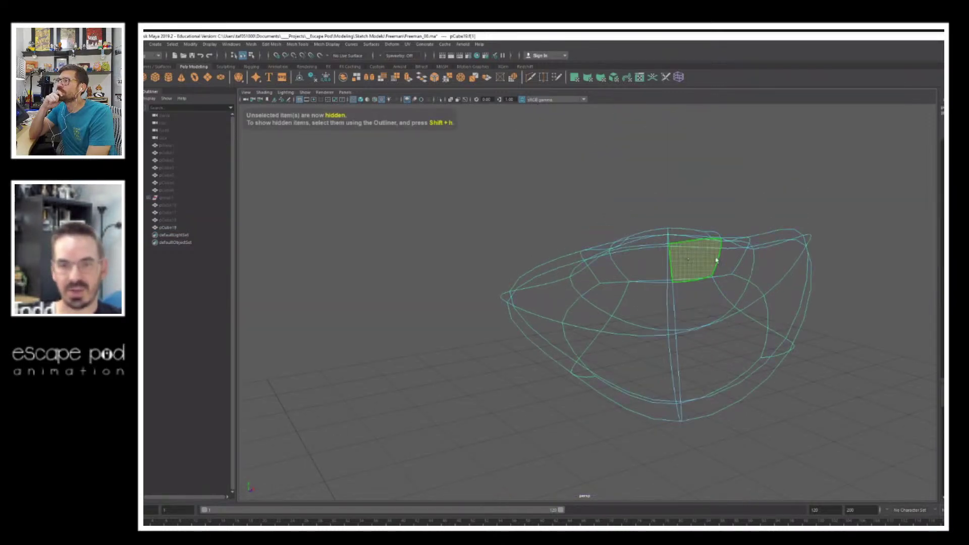
alt+drag(716, 260, 706, 296)
shift+click(706, 296)
shift+click(656, 299)
shift+click(663, 324)
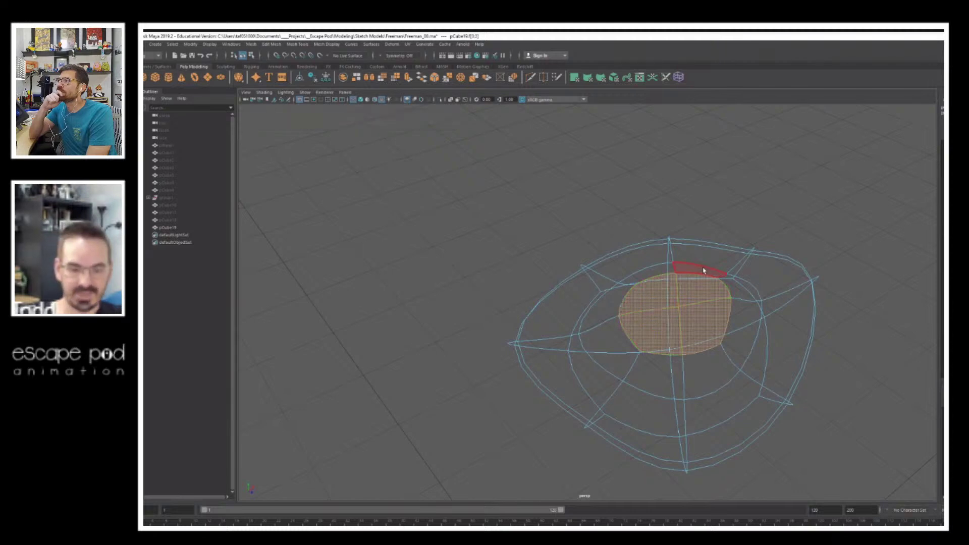
Step: Scale the four selected neck-opening faces uniformly against the whole figure and return to object selection
key(ctrl+shift+h)
key(5)
mouse_move(771, 251)
alt+mouse_down()
mouse_move(528, 255)
mouse_move(614, 237)
mouse_move(616, 222)
alt+mouse_up()
key(r)
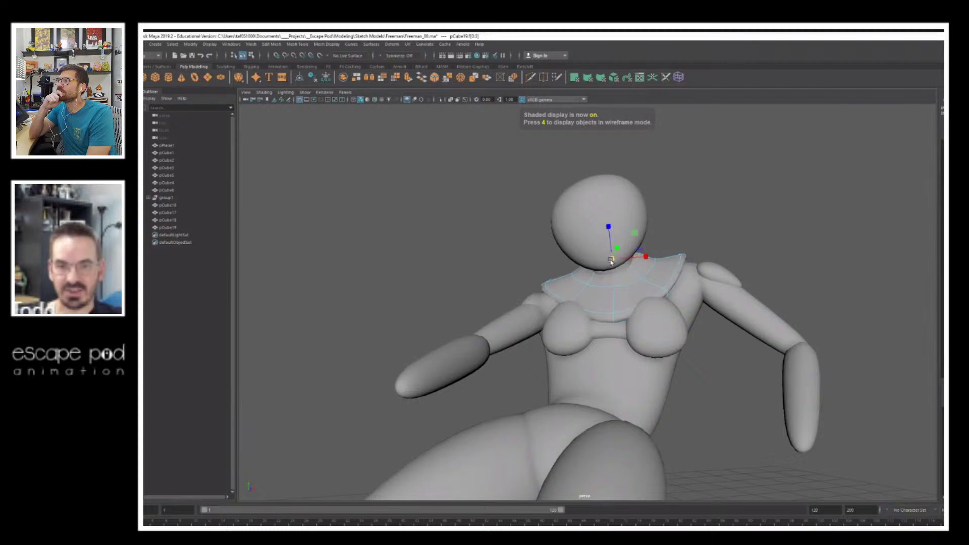
drag(612, 259, 603, 262)
alt+drag(707, 232, 576, 262)
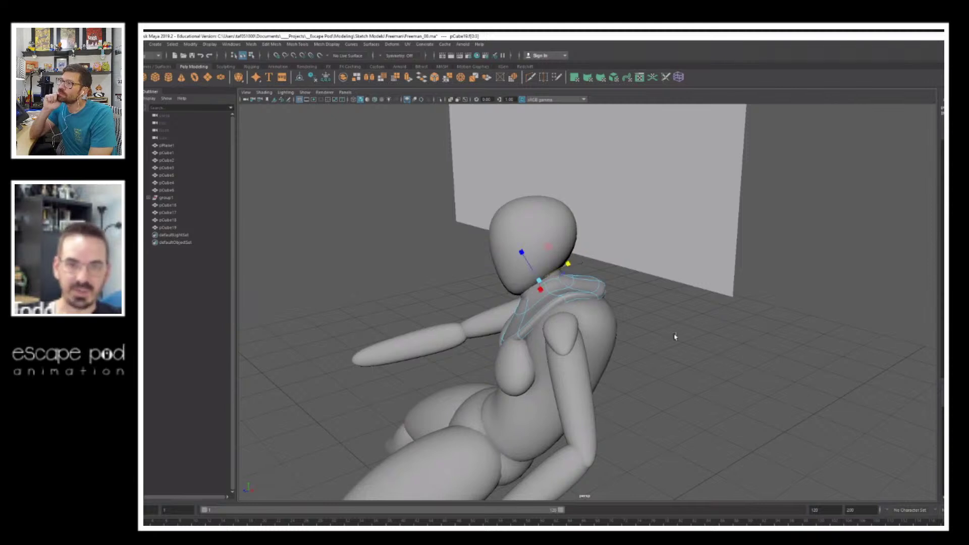
click(675, 337)
alt+drag(606, 316, 710, 299)
alt+right_drag(710, 299, 651, 283)
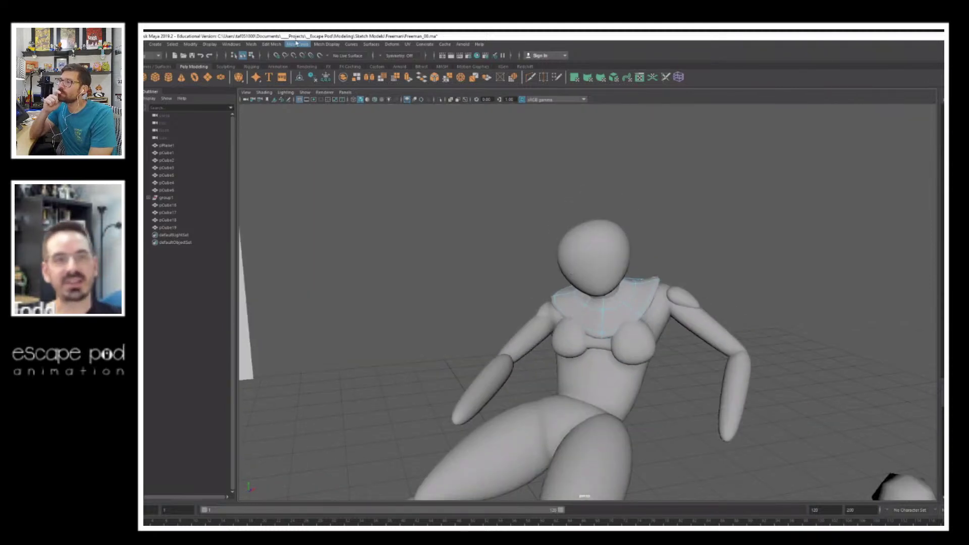
click(243, 55)
key(q)
click(547, 244)
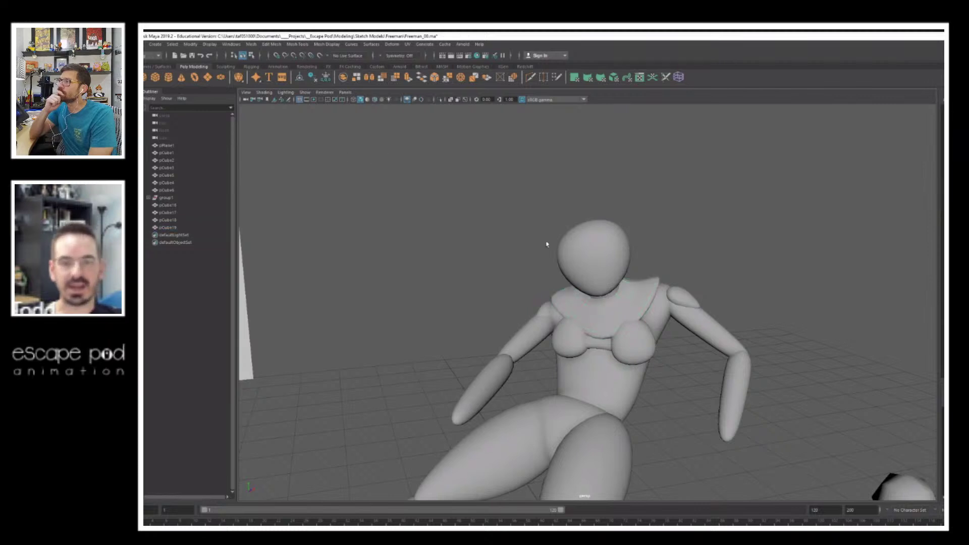
Step: Compare the figure's neck and shoulders with the textured reference illustration
alt+middle_drag(541, 267, 661, 268)
key(5)
key(6)
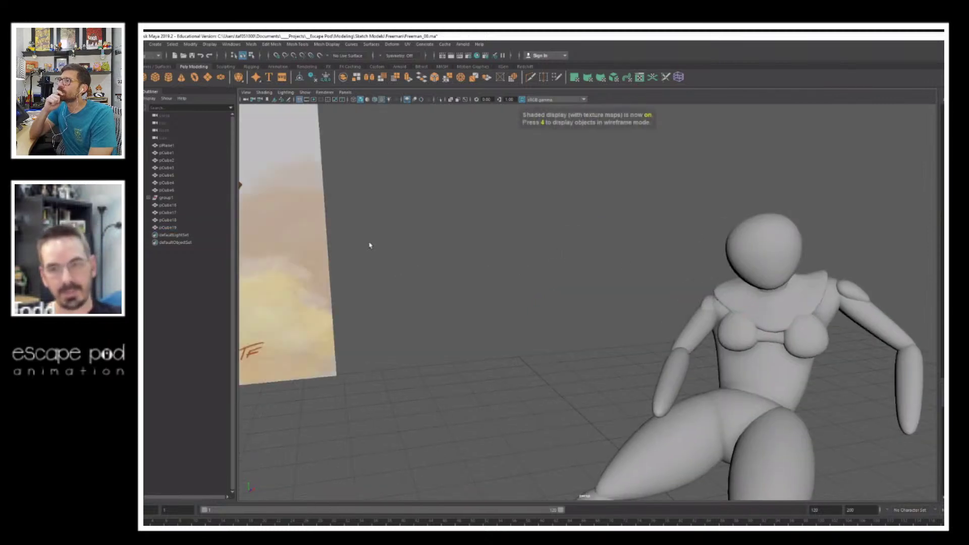
alt+middle_drag(369, 245, 707, 253)
scroll(707, 253, down, 1)
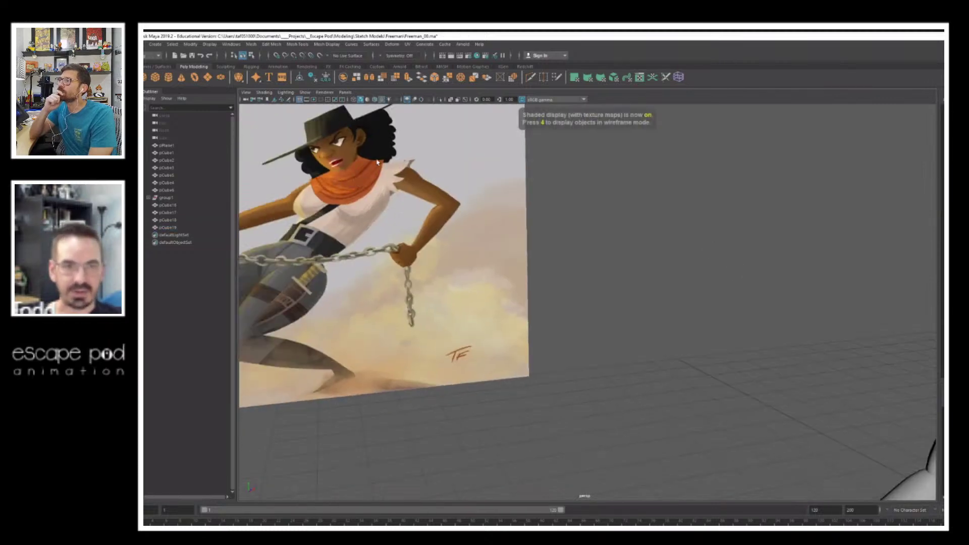
mouse_move(597, 264)
alt+mouse_down()
mouse_move(759, 268)
mouse_move(434, 257)
alt+mouse_up()
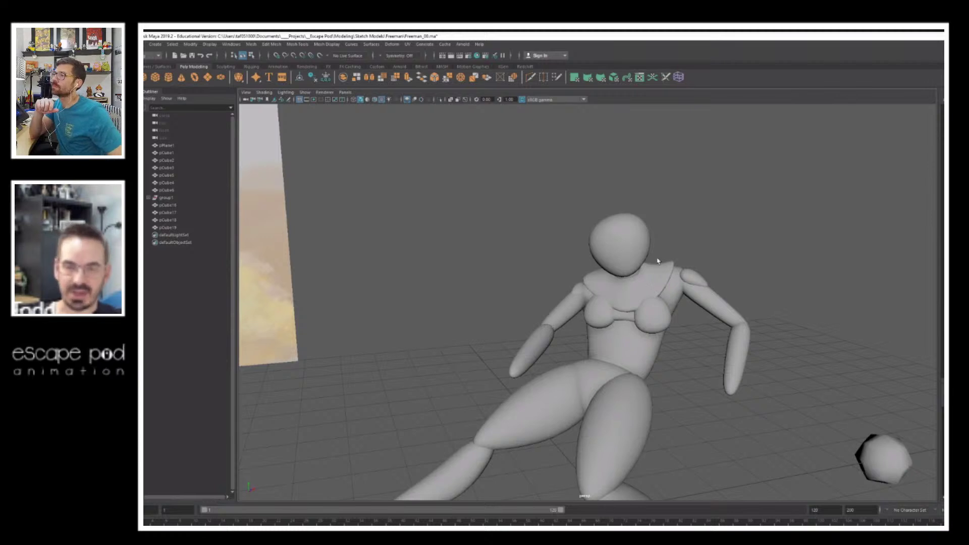
alt+drag(619, 306, 615, 283)
alt+right_drag(614, 283, 838, 343)
Step: Raise the upper-chest form's front center vertex between the chest forms slightly and return to object selection
click(757, 273)
alt+drag(727, 286, 807, 293)
right_drag(717, 278, 698, 281)
alt+drag(698, 280, 723, 302)
key(4)
key(5)
key(6)
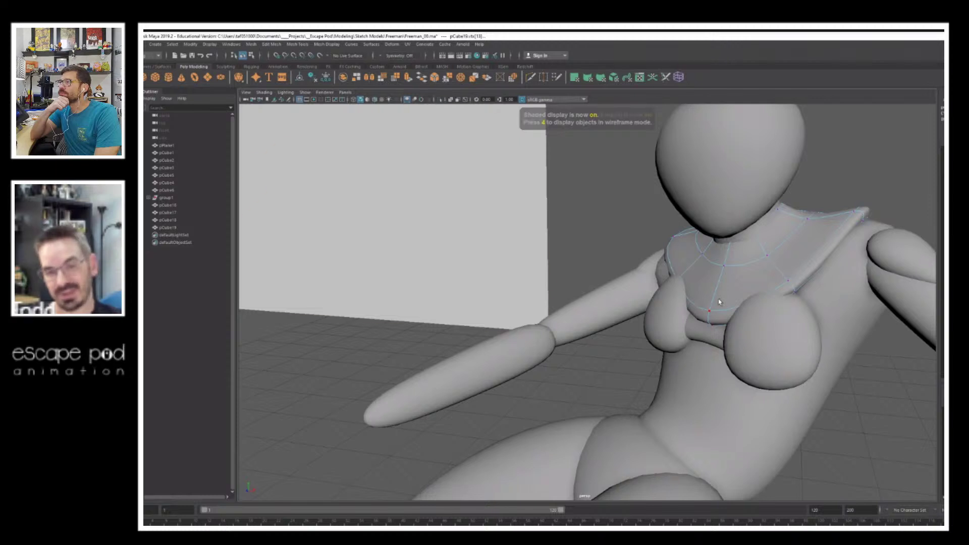
alt+right_drag(733, 282, 665, 298)
alt+drag(651, 285, 614, 290)
mouse_move(639, 295)
mouse_down()
mouse_move(626, 291)
mouse_move(657, 287)
mouse_move(640, 286)
mouse_up()
click(243, 55)
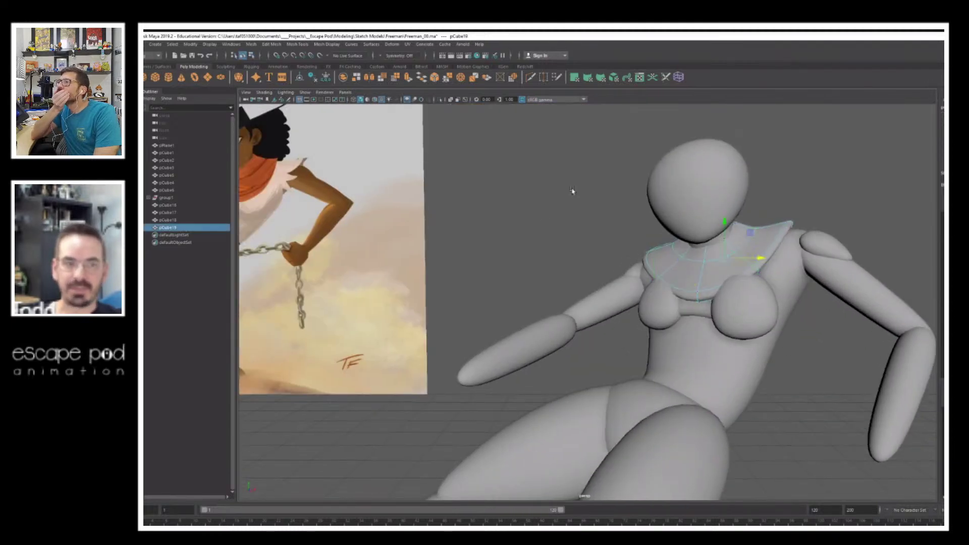
click(583, 190)
Step: Examine the whole figure's pose and proportions from several angles against the reference illustration
alt+right_drag(784, 249, 740, 254)
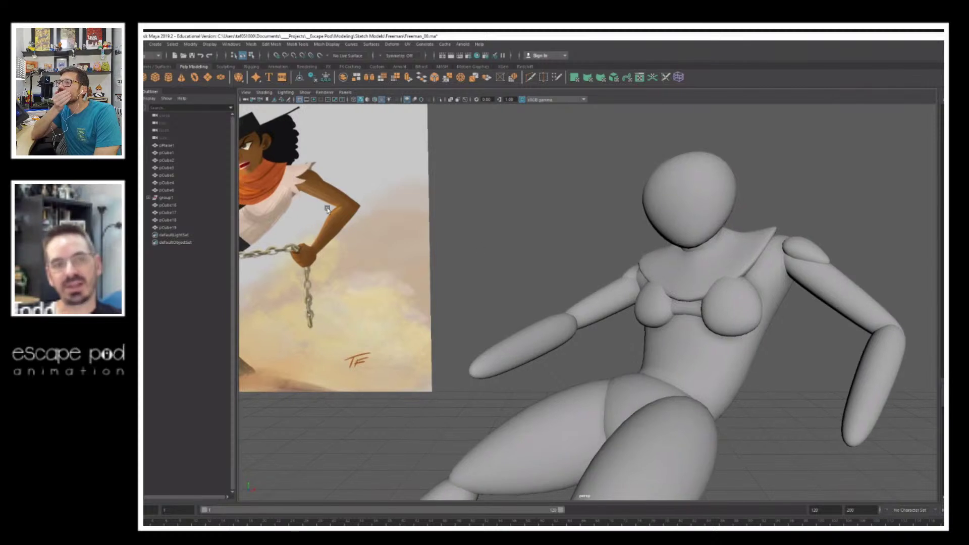
alt+middle_drag(301, 202, 532, 231)
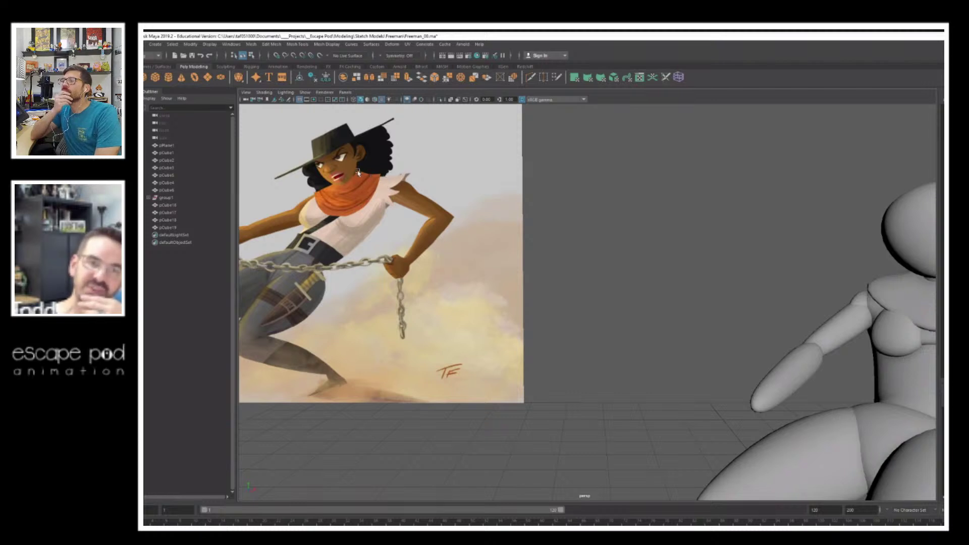
alt+right_drag(813, 242, 704, 244)
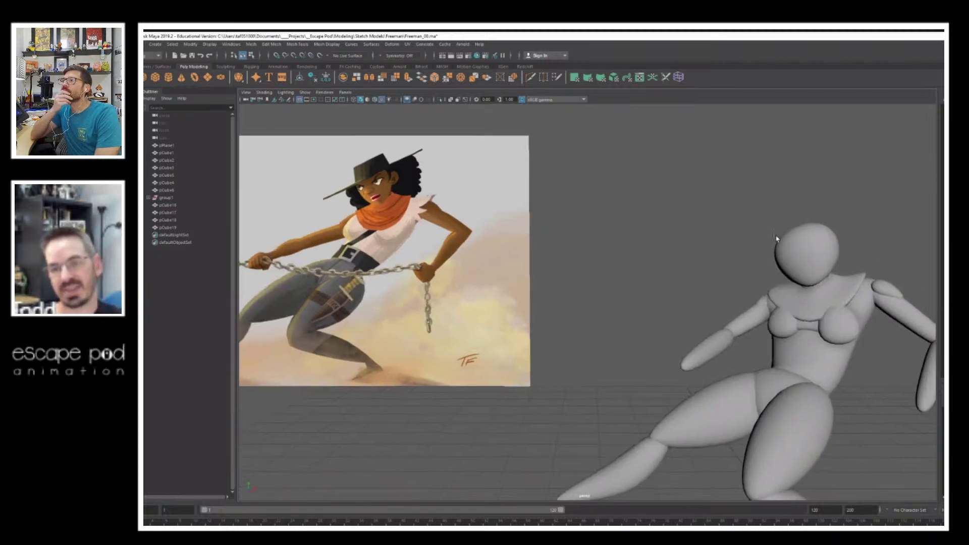
alt+middle_drag(779, 238, 703, 233)
alt+drag(742, 230, 706, 264)
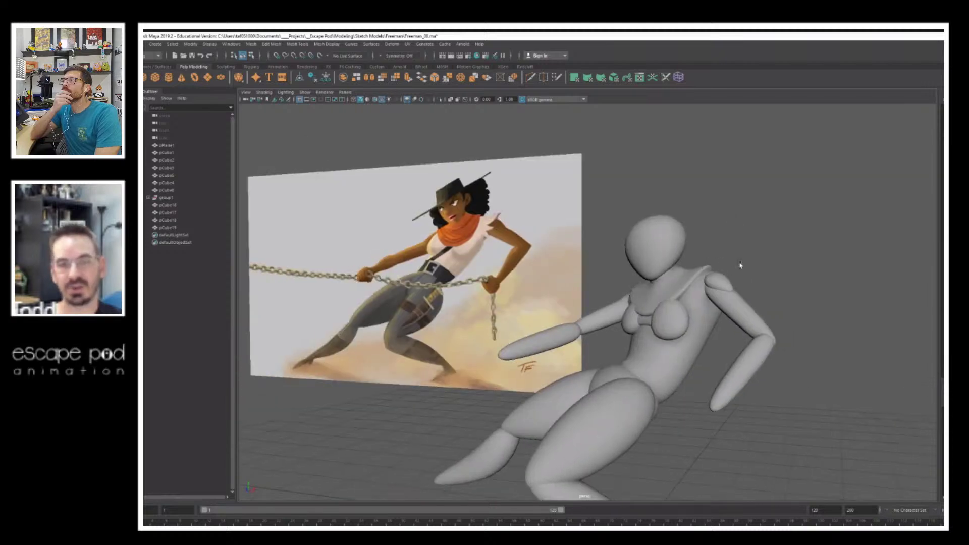
alt+drag(658, 237, 584, 275)
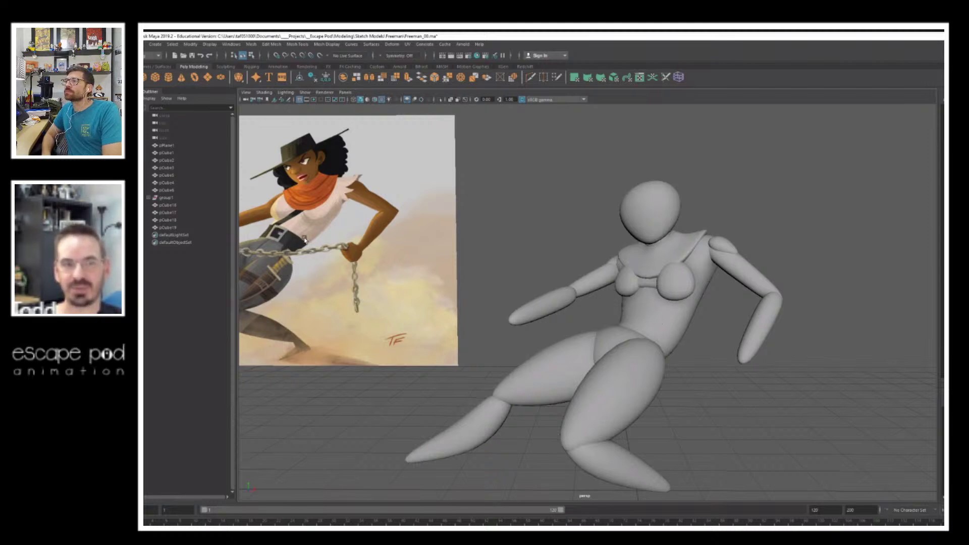
alt+drag(644, 370, 685, 330)
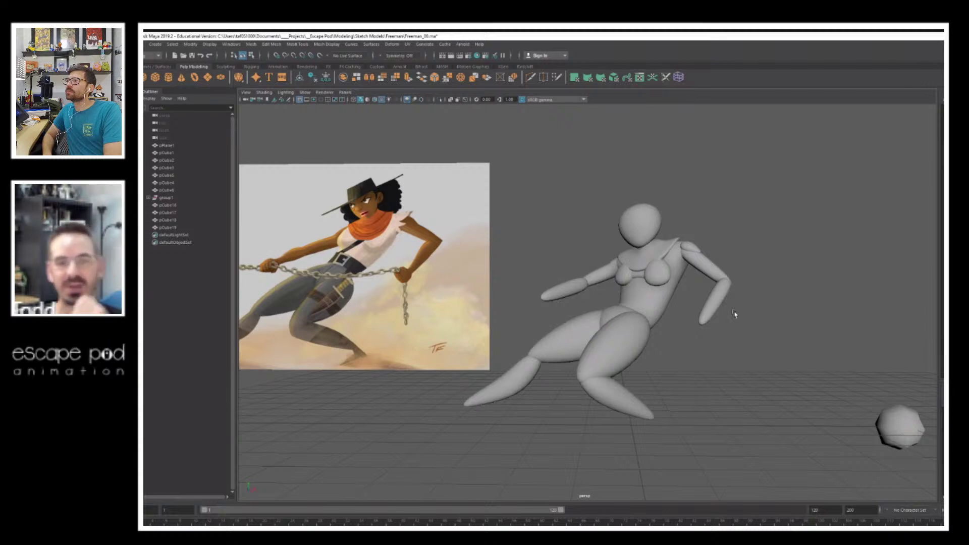
click(648, 308)
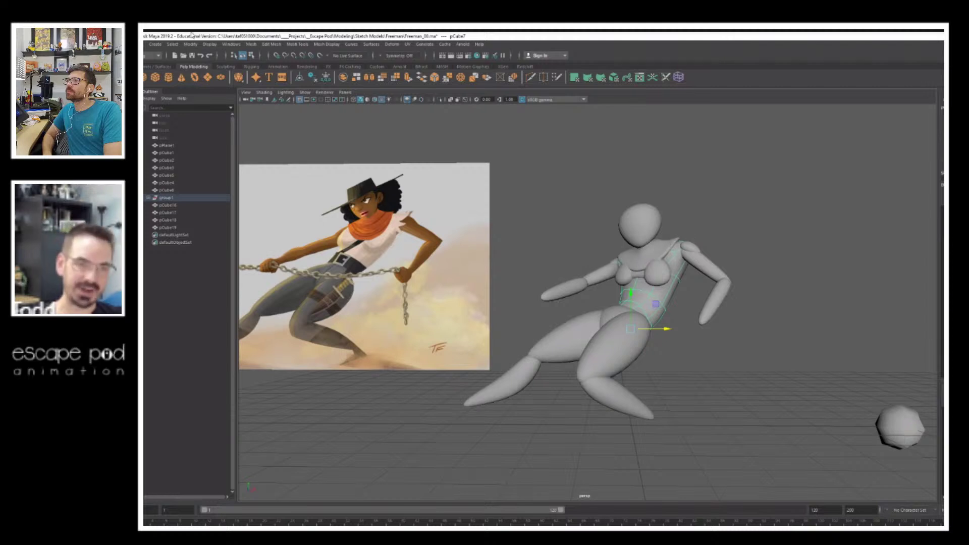
click(143, 110)
click(651, 160)
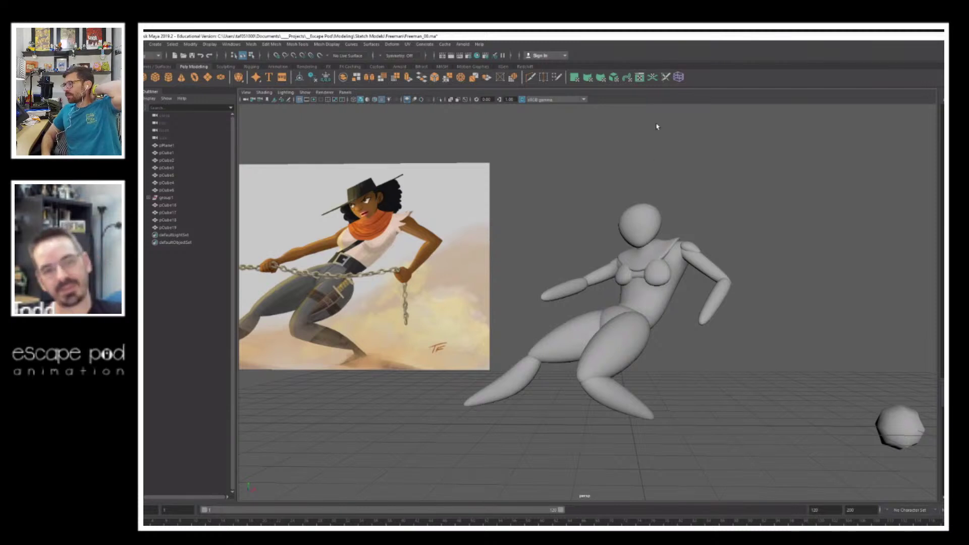
alt+drag(675, 355, 553, 336)
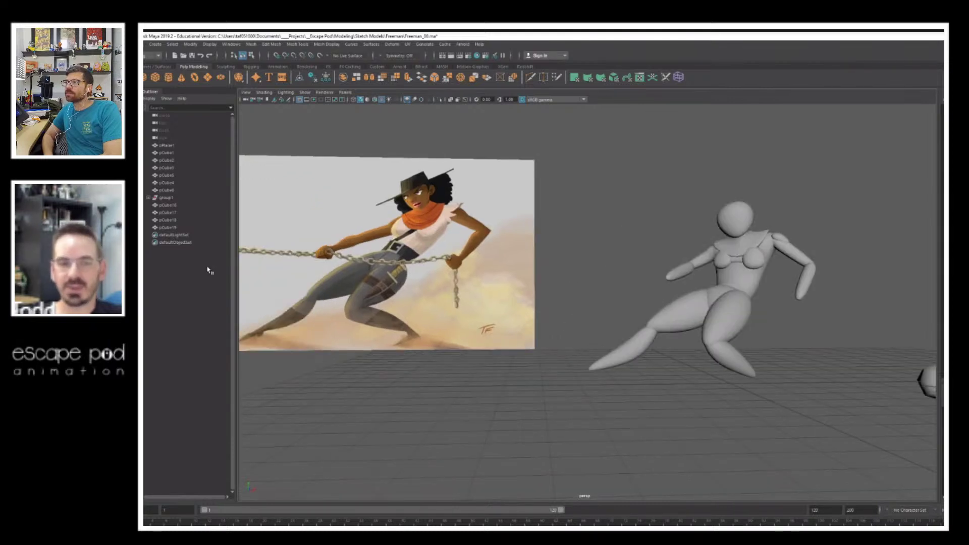
Step: Examine the reference illustration up close and compare its pose with the whole blocked-out figure from several angles
mouse_move(360, 230)
alt+right_down()
mouse_move(690, 270)
mouse_move(675, 269)
alt+right_up()
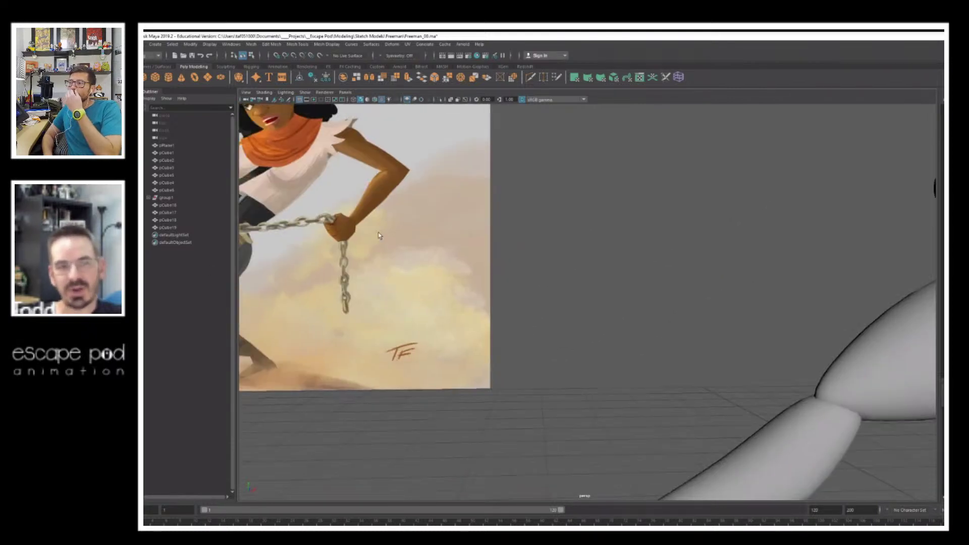
alt+middle_drag(378, 232, 439, 245)
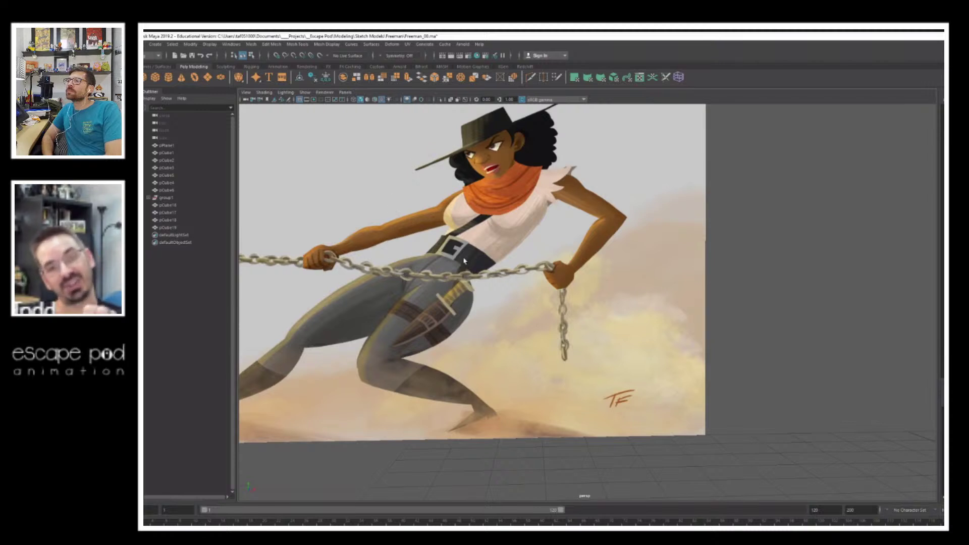
scroll(719, 228, down, 5)
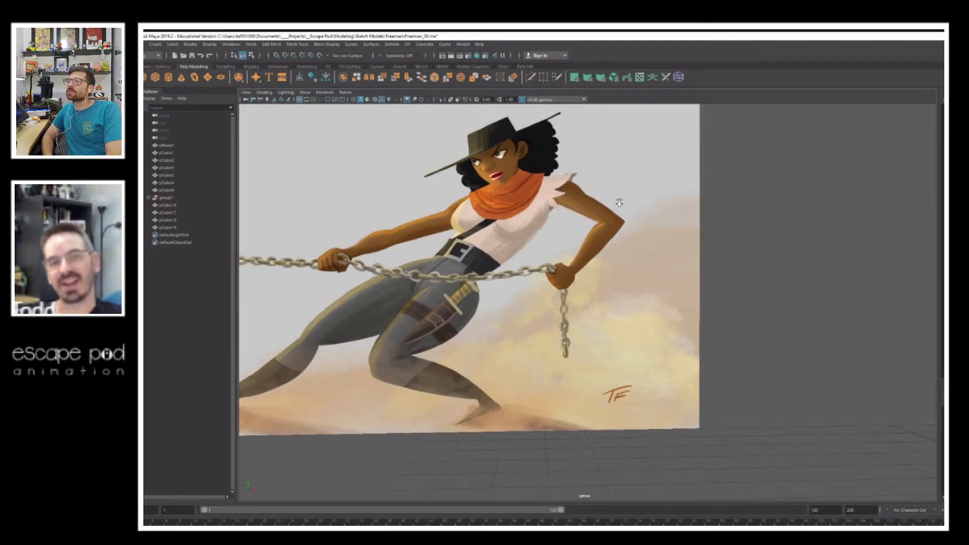
alt+middle_drag(645, 237, 470, 247)
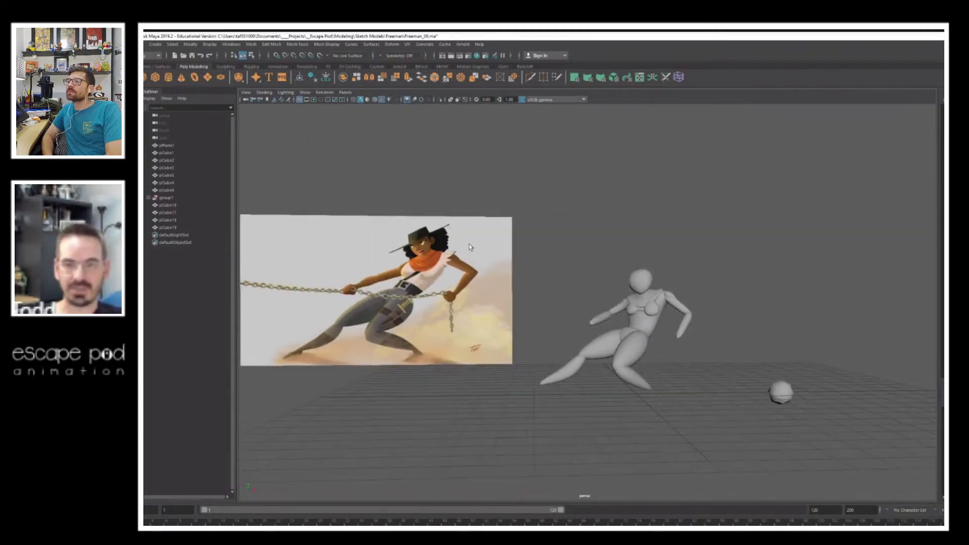
mouse_move(564, 245)
alt+mouse_down()
mouse_move(588, 248)
mouse_move(578, 249)
alt+mouse_up()
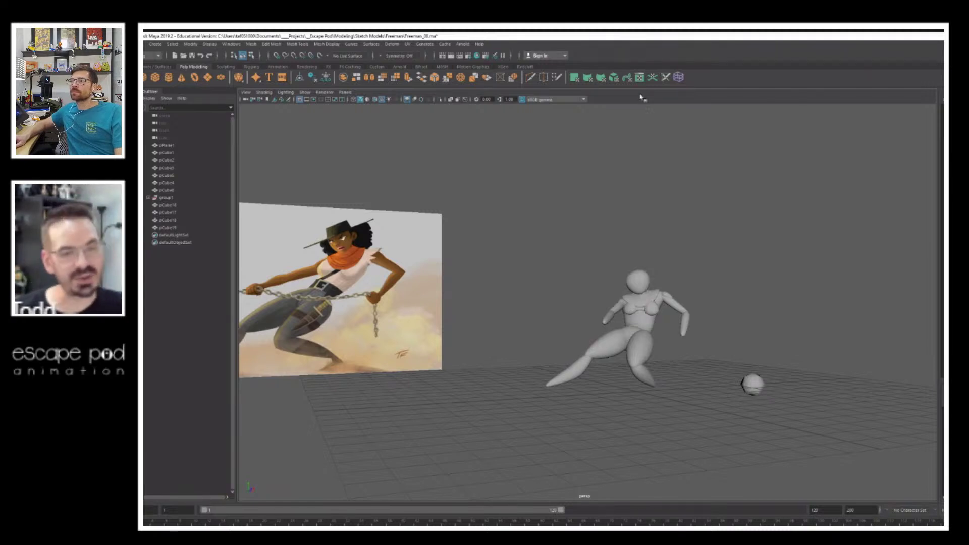
alt+drag(720, 362, 649, 361)
alt+drag(563, 358, 695, 363)
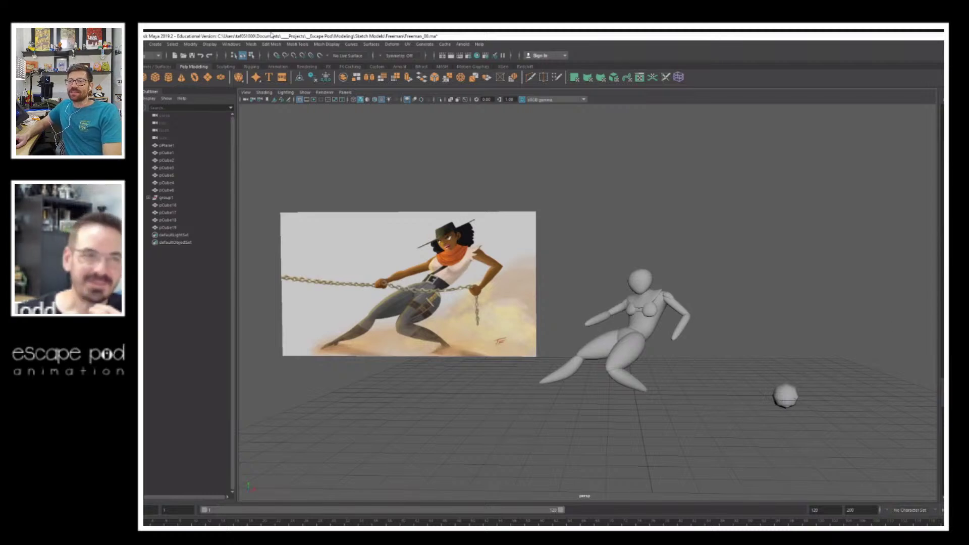
Step: Save the scene as a new version named Freeman_02.ma in the Freeman folder
click(145, 44)
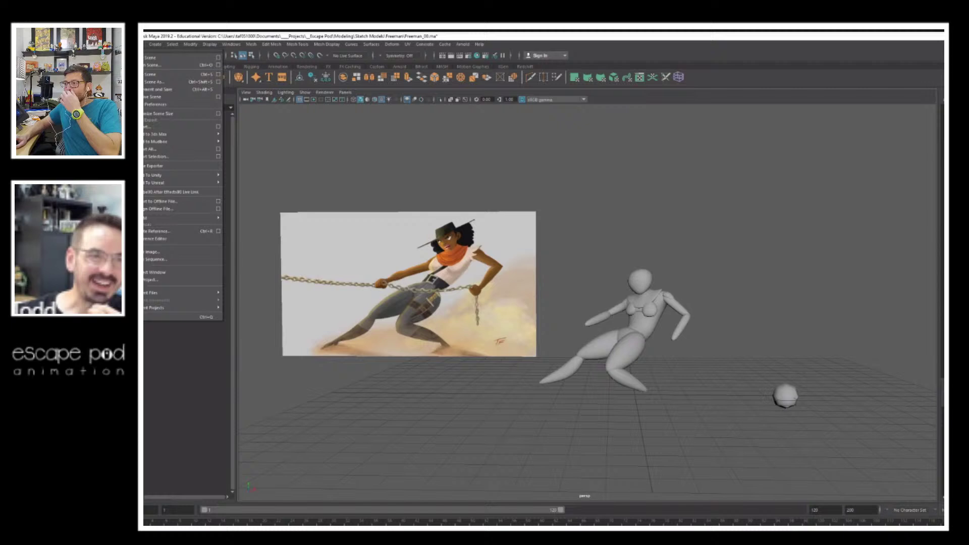
click(158, 84)
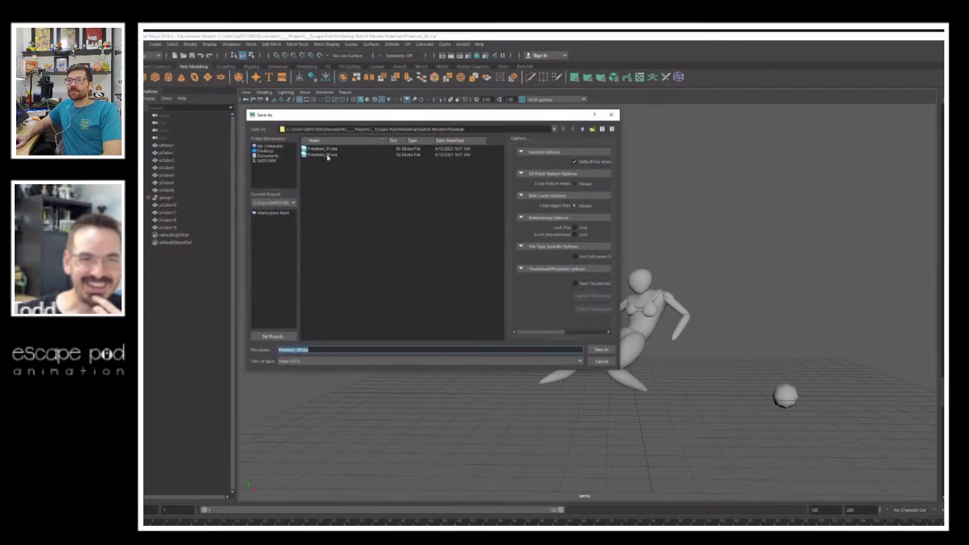
click(326, 149)
click(312, 349)
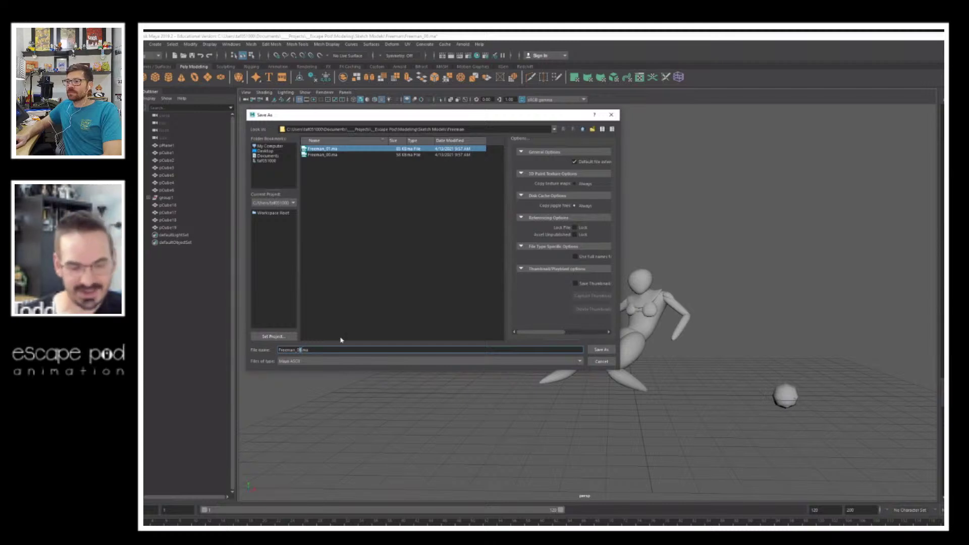
key(Return)
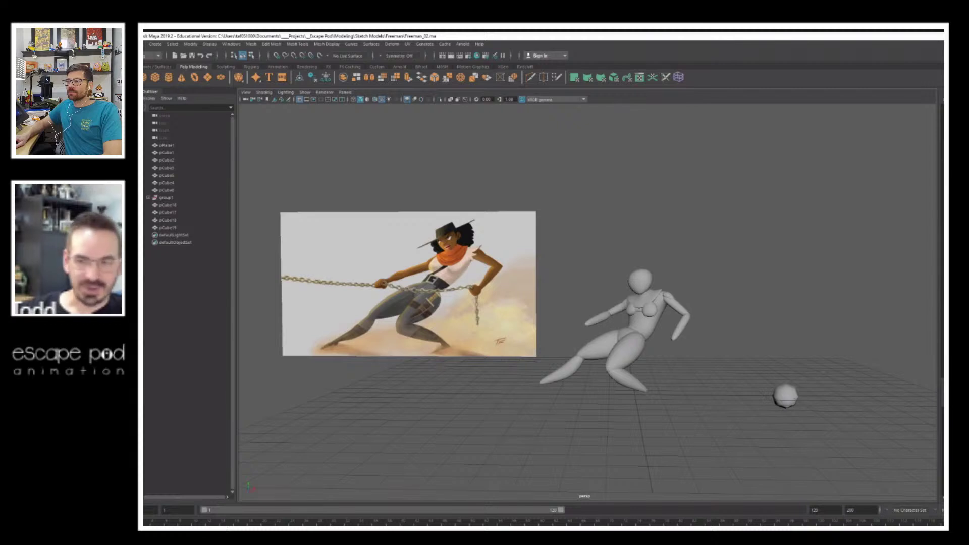
Step: Switch to the Microsoft Teams call window
click(387, 525)
click(379, 518)
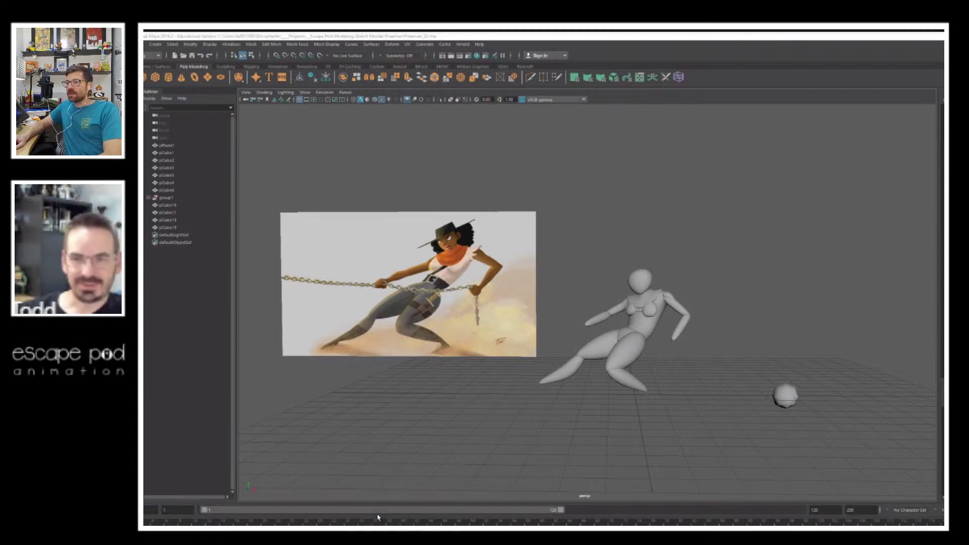
click(378, 517)
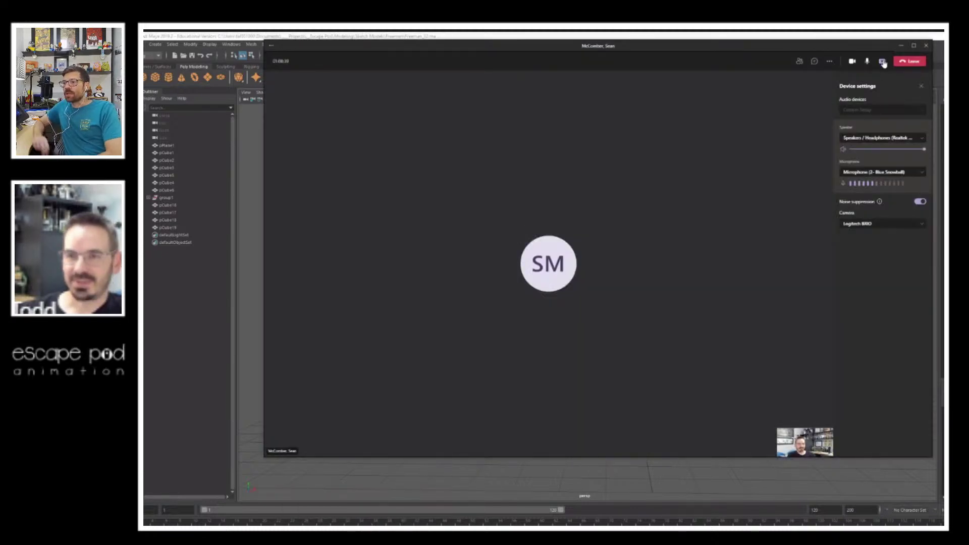